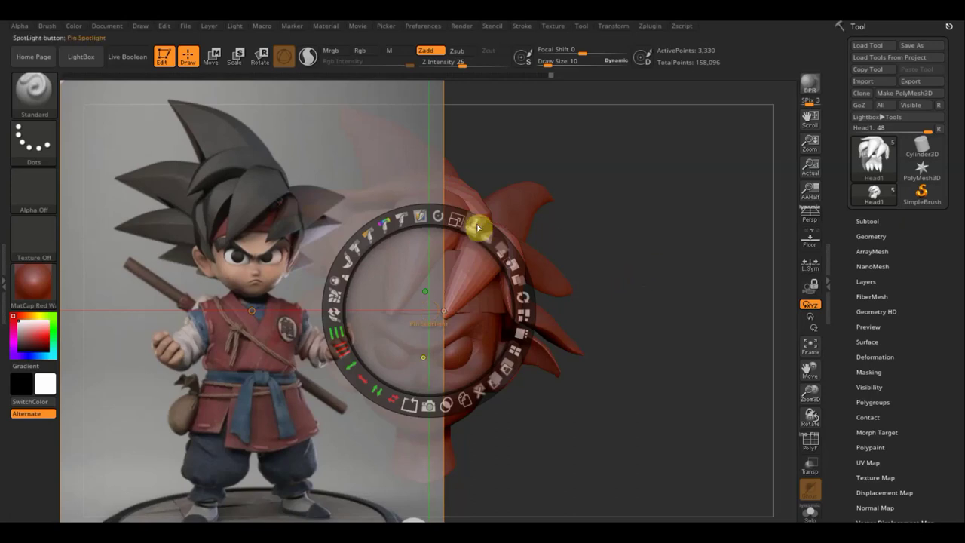
Shrink the Spotlight reference image, move it aside, and hide Spotlight with Shift+Z
drag(456, 219, 411, 209)
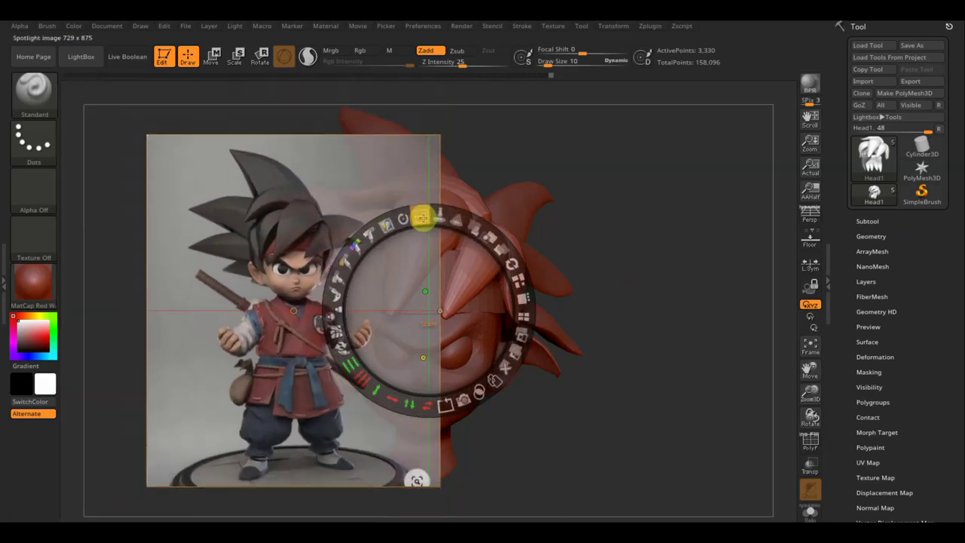
mouse_move(416, 254)
mouse_down()
mouse_move(840, 172)
mouse_move(834, 188)
mouse_up()
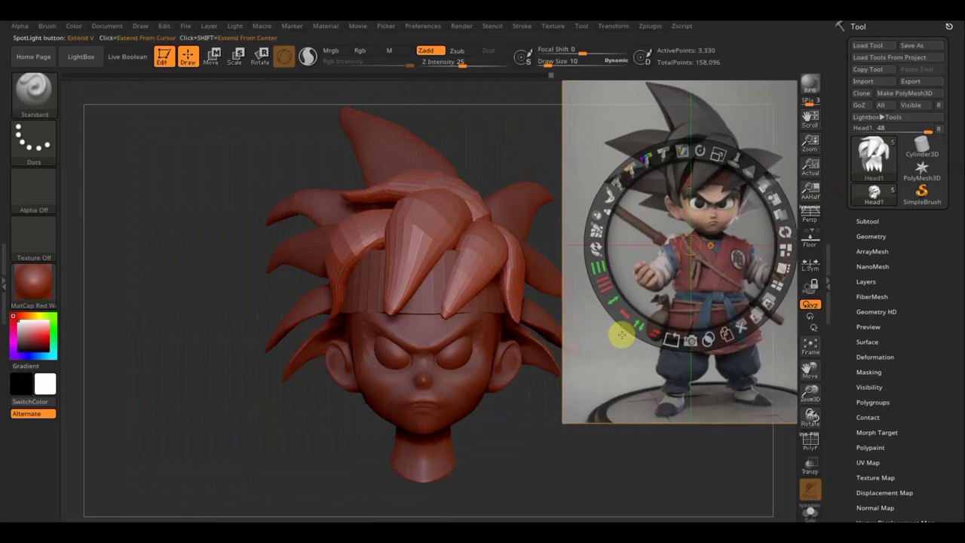
key(shift+z)
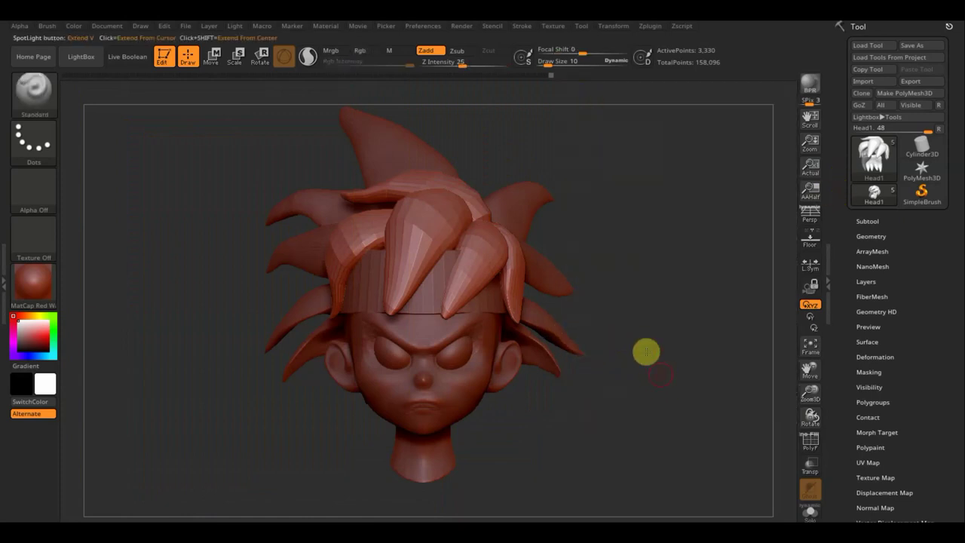
Zoom out, pan the head higher and turn it slightly to inspect it
mouse_move(644, 351)
alt+mouse_down()
mouse_move(638, 327)
mouse_move(620, 358)
mouse_move(614, 266)
alt+mouse_up()
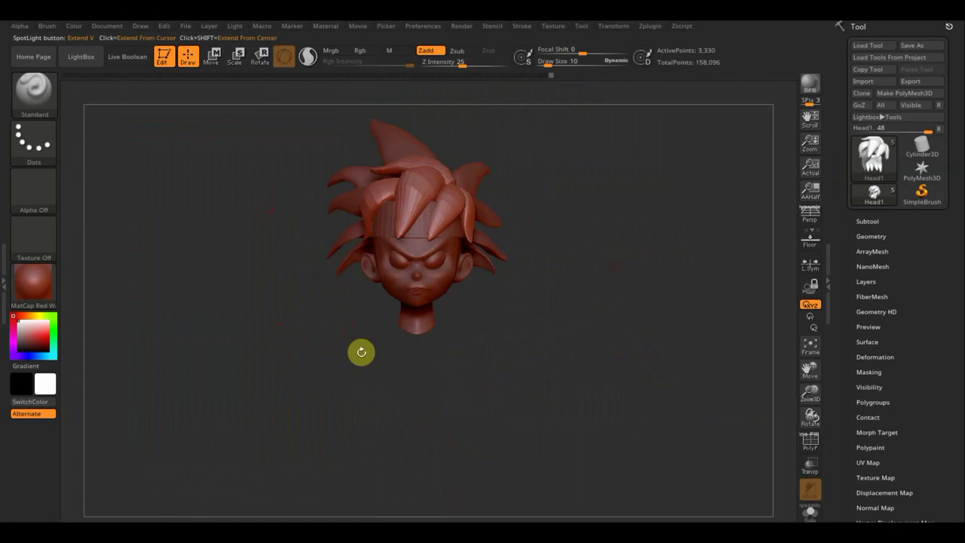
alt+drag(536, 403, 534, 367)
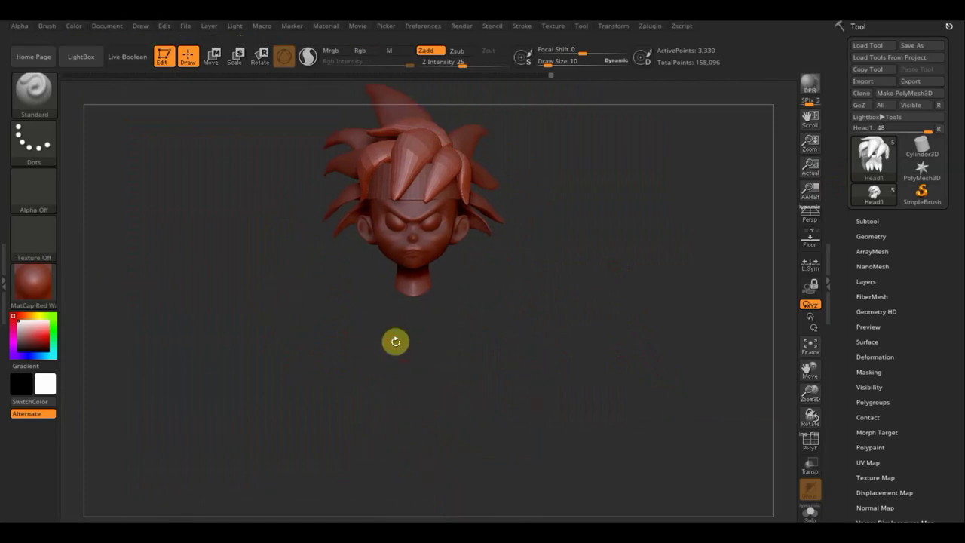
drag(509, 365, 517, 377)
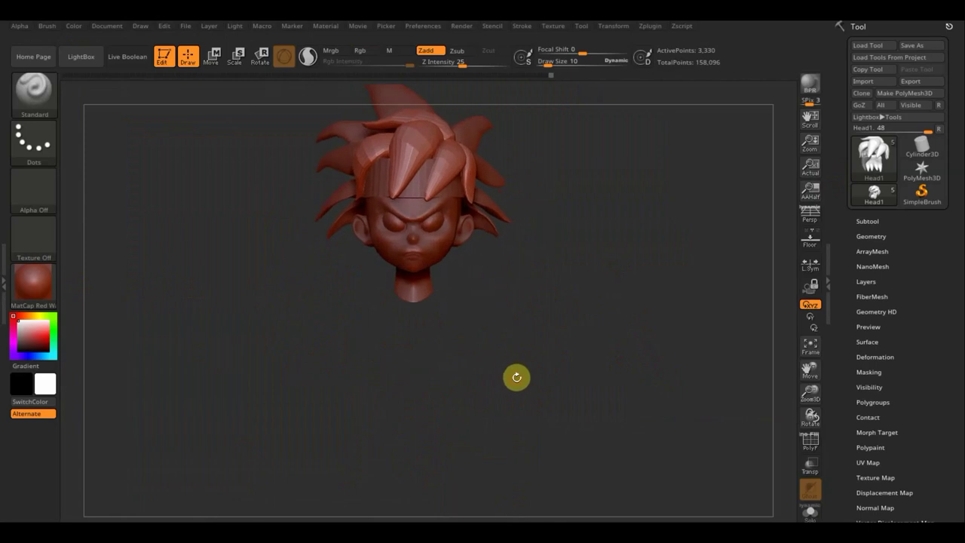
Swap the active tool to a Sphere3D primitive and zoom out to show the whole sphere
click(873, 156)
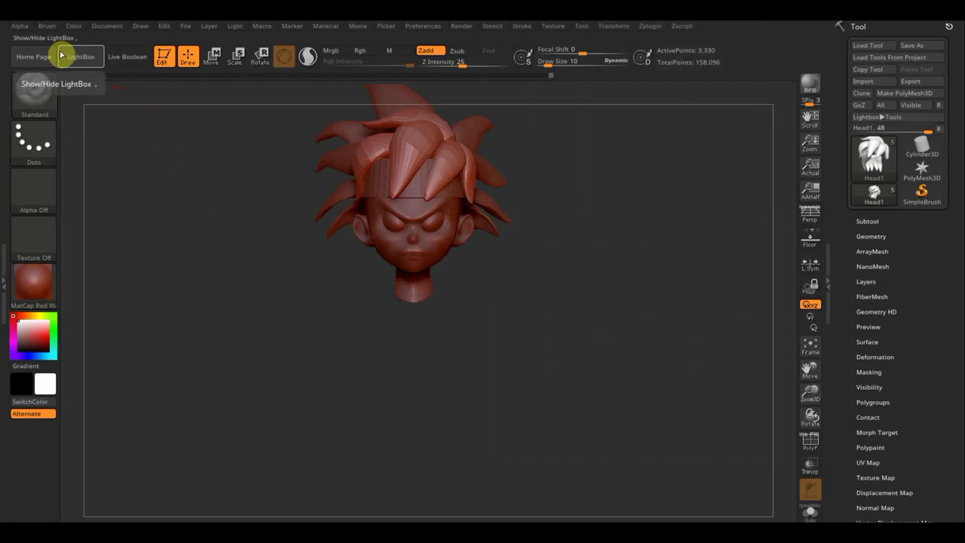
click(875, 159)
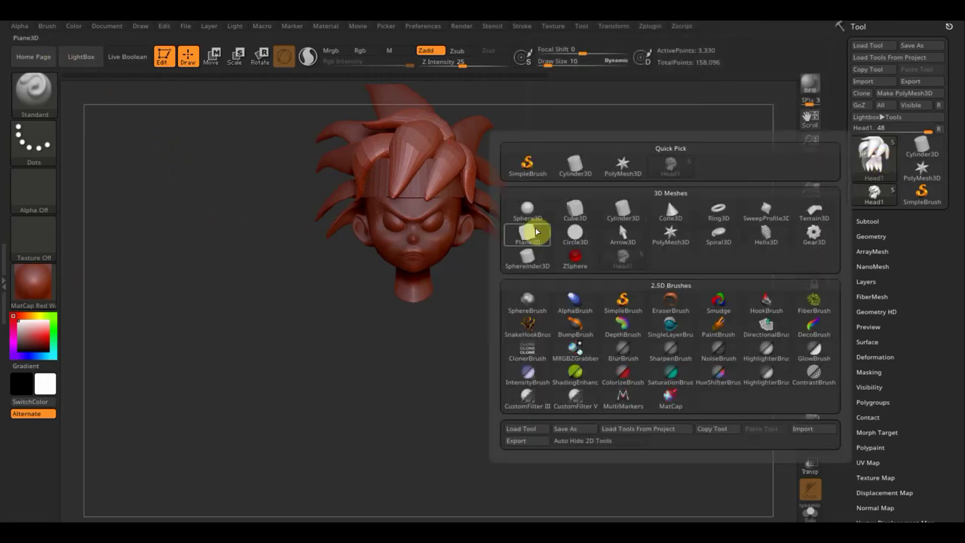
click(528, 210)
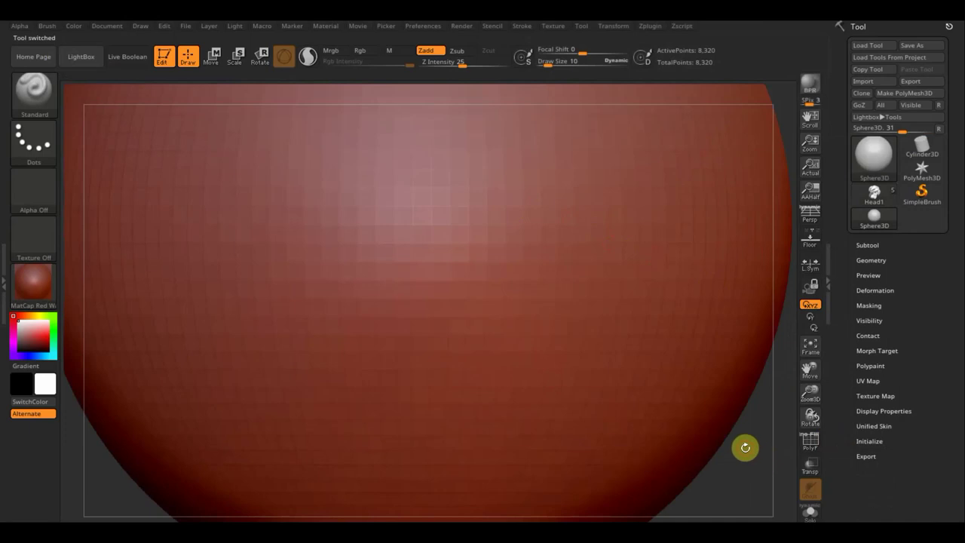
alt+right_drag(748, 457, 443, 257)
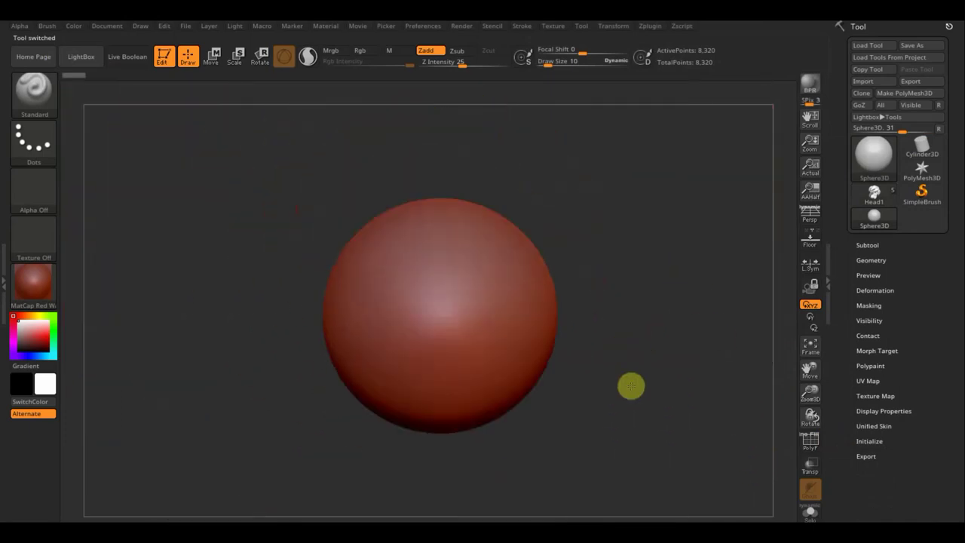
Open Mannequin5.ZPR from LightBox's Mannequin projects, discarding unsaved changes
click(80, 58)
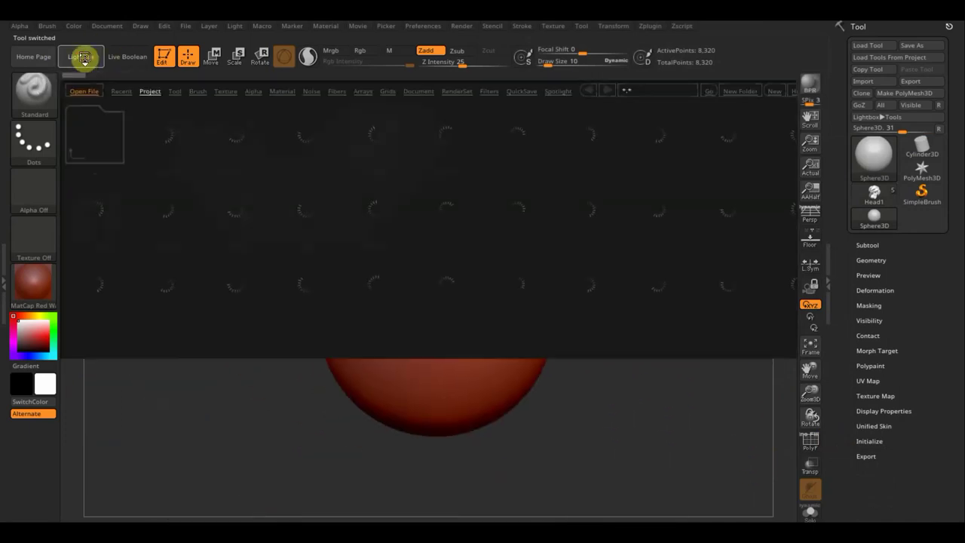
click(250, 286)
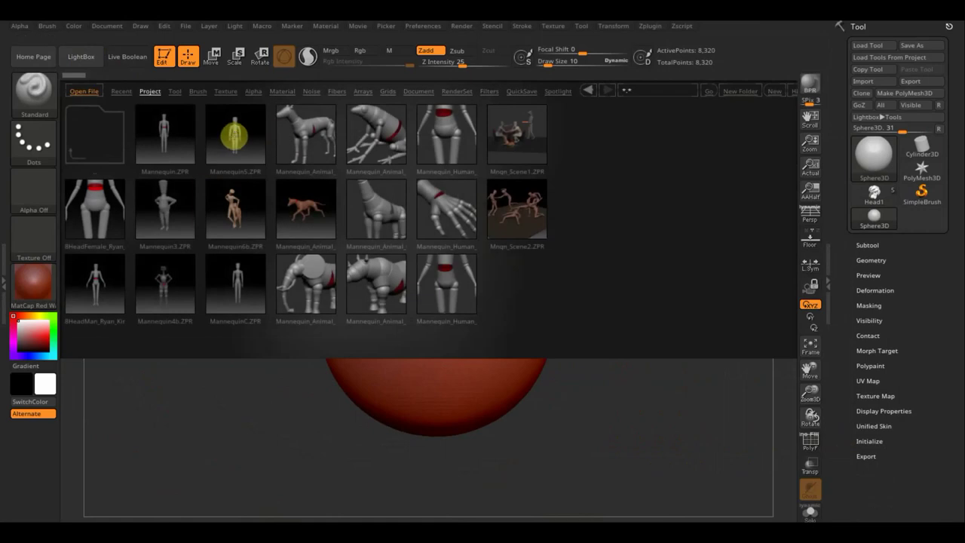
double_click(234, 134)
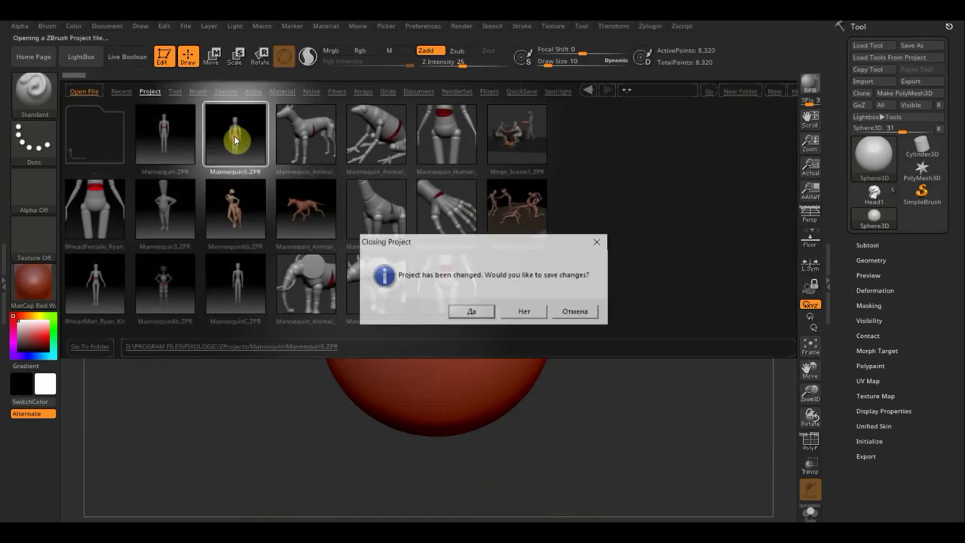
click(534, 314)
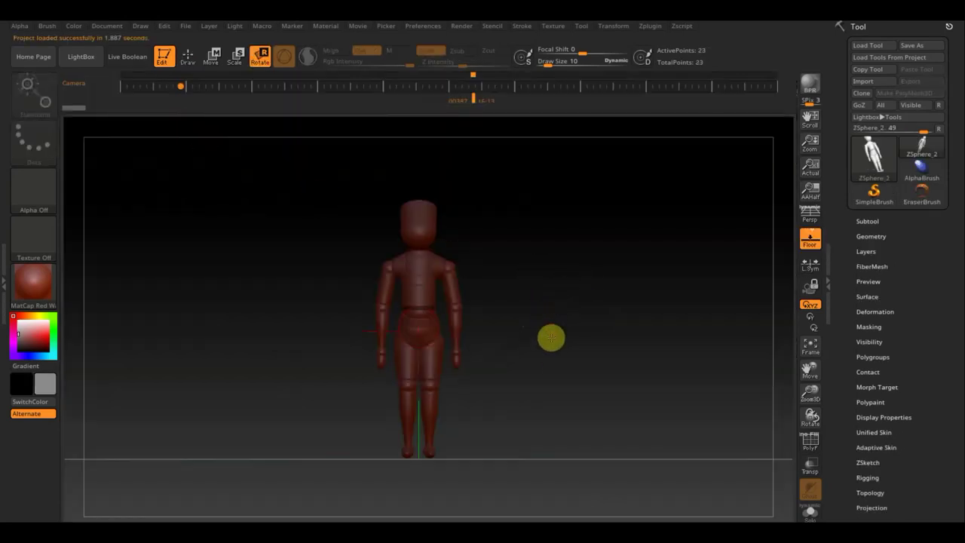
Swing the mannequin's upper arms out to the sides and adjust the forearm angle
scroll(551, 345, up, 1)
scroll(551, 343, up, 2)
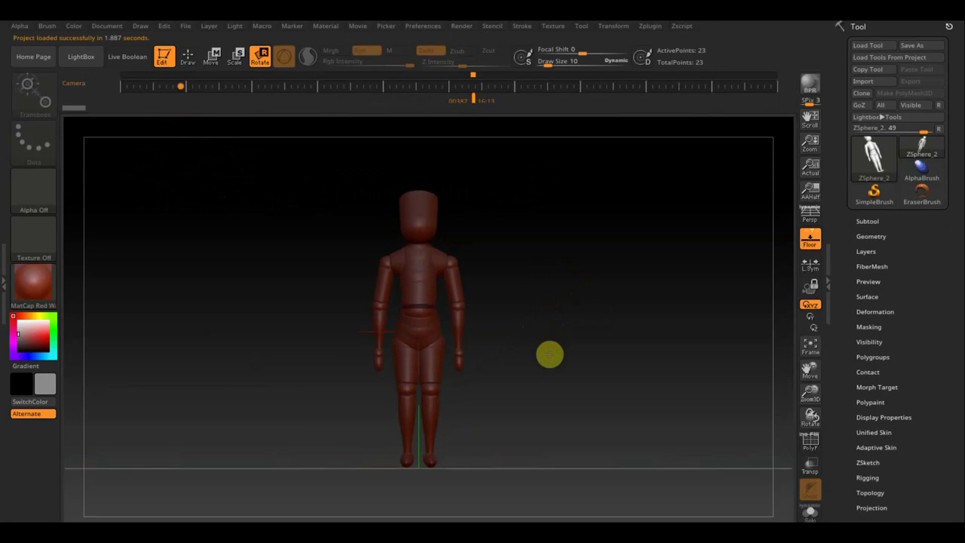
scroll(550, 347, up, 2)
scroll(551, 354, up, 2)
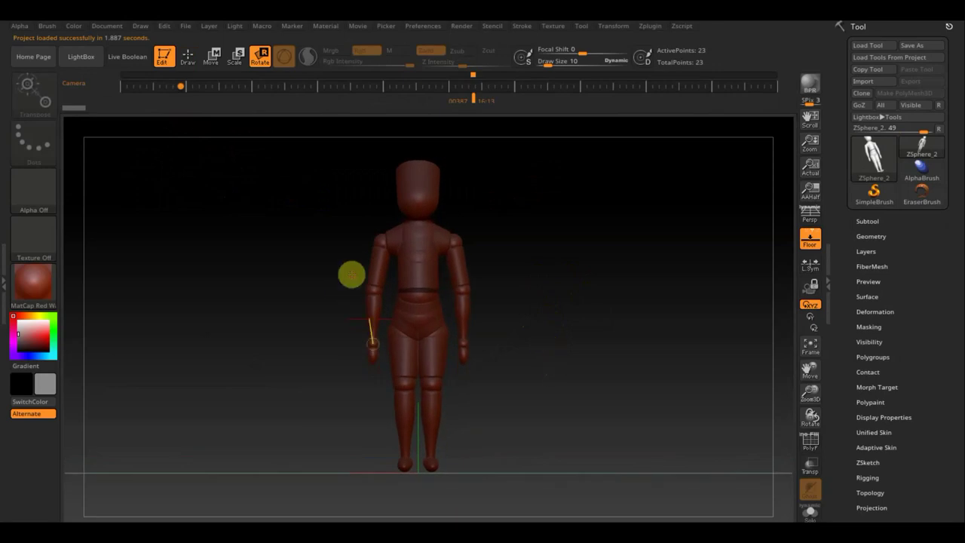
mouse_move(374, 289)
mouse_down()
mouse_move(382, 269)
mouse_move(314, 226)
mouse_move(324, 270)
mouse_move(335, 280)
mouse_move(304, 209)
mouse_move(312, 249)
mouse_move(305, 237)
mouse_up()
click(304, 234)
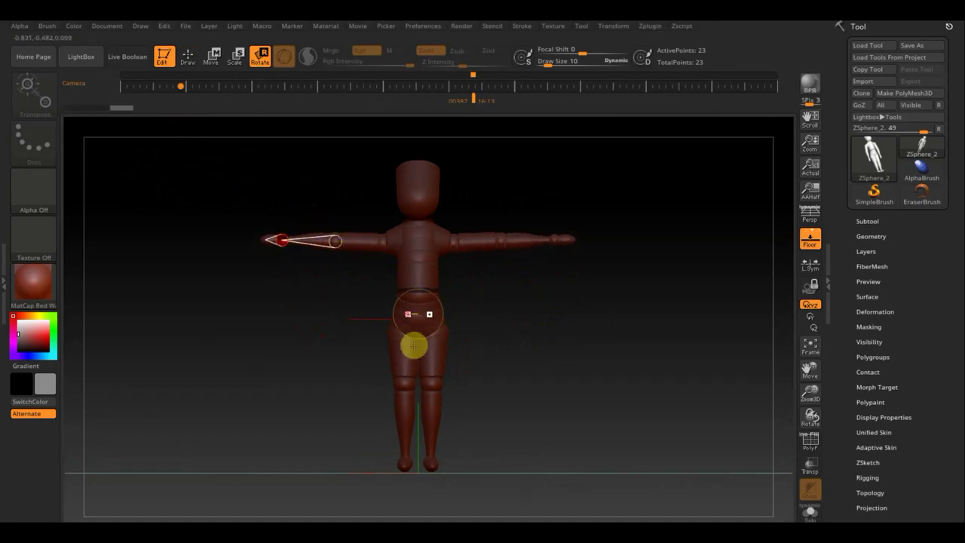
Spread the legs slightly apart and raise both arms at the shoulders, checking from the side
mouse_move(405, 380)
mouse_down()
mouse_move(398, 349)
mouse_move(379, 347)
mouse_move(385, 353)
mouse_move(407, 336)
mouse_up()
mouse_move(547, 307)
mouse_down()
mouse_move(484, 320)
mouse_move(520, 338)
mouse_up()
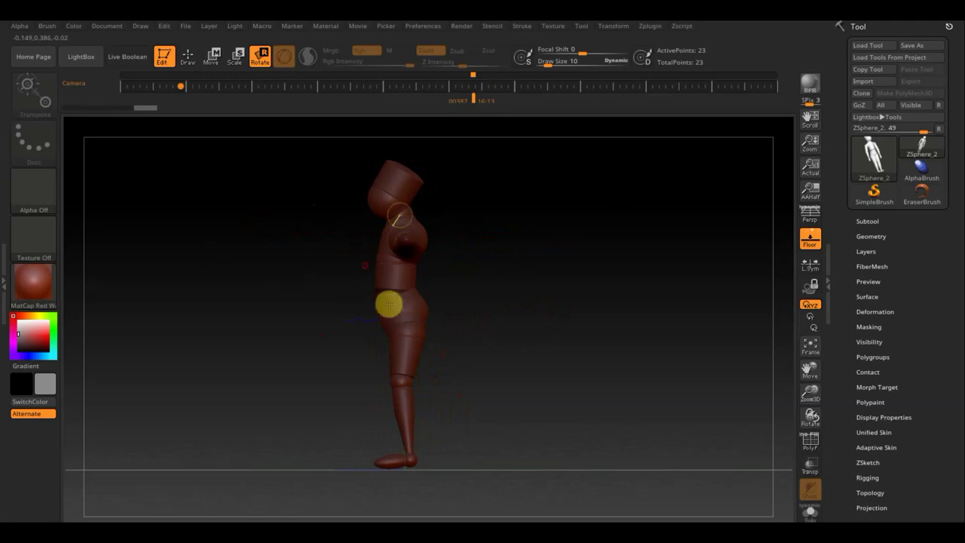
drag(415, 454, 541, 433)
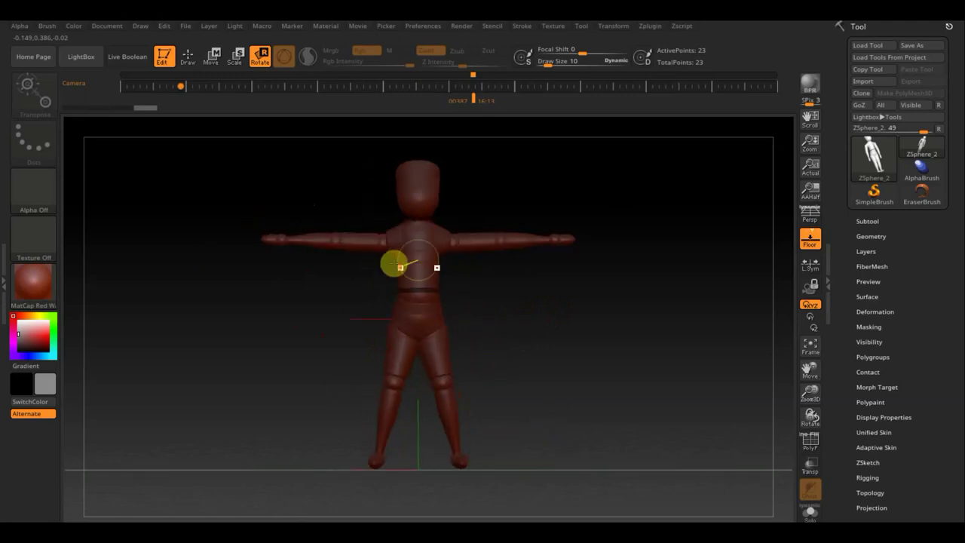
drag(392, 237, 387, 238)
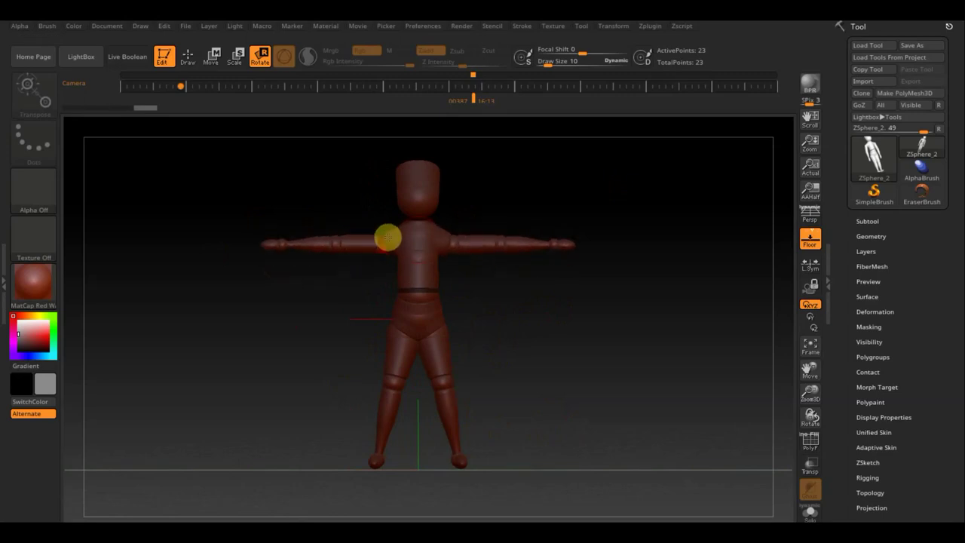
drag(153, 110, 176, 112)
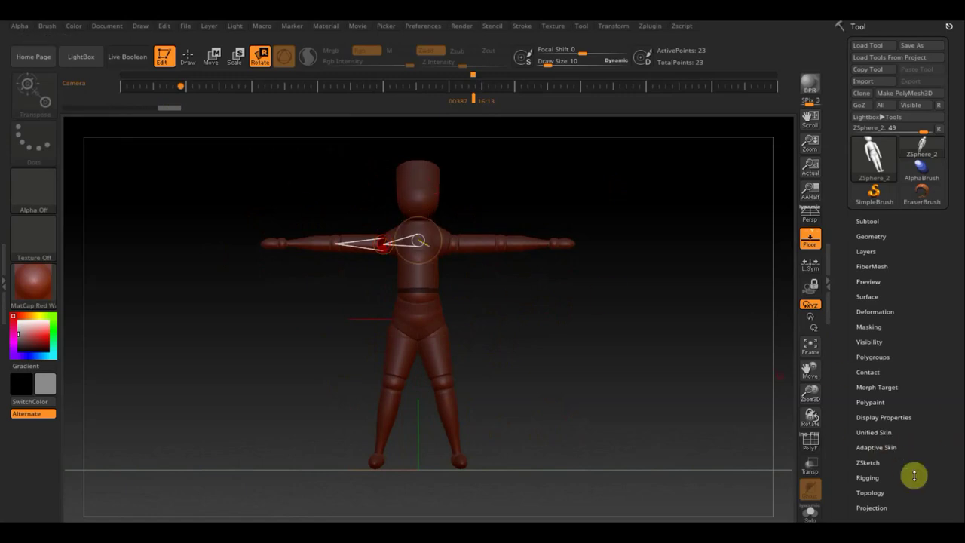
Preview the mannequin with Adaptive Skin and convert it into the PM3D_ZSphere_2 polymesh
click(886, 447)
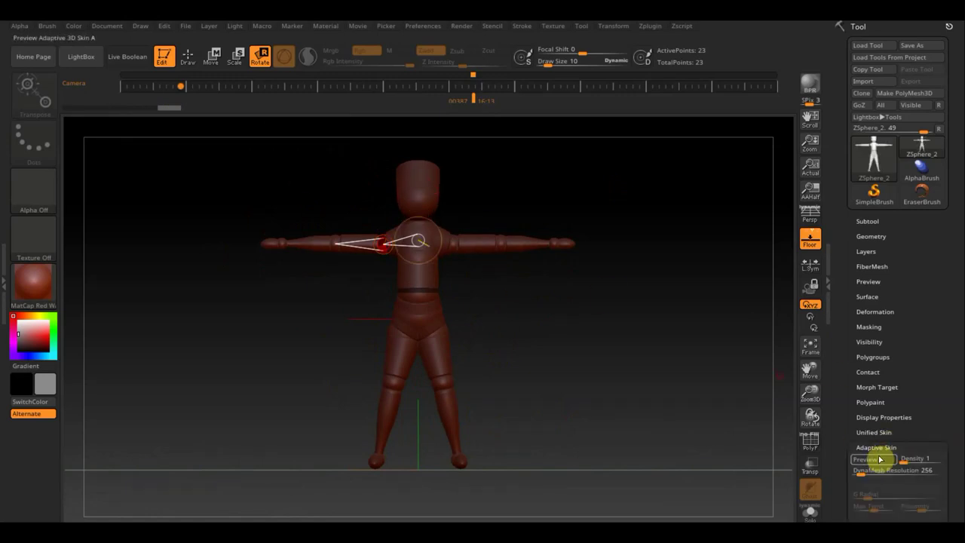
click(865, 460)
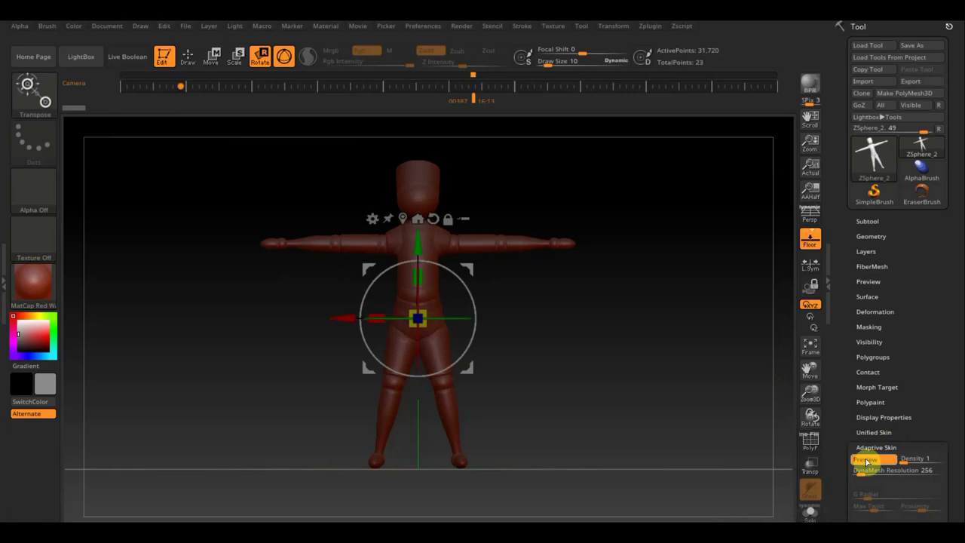
click(188, 57)
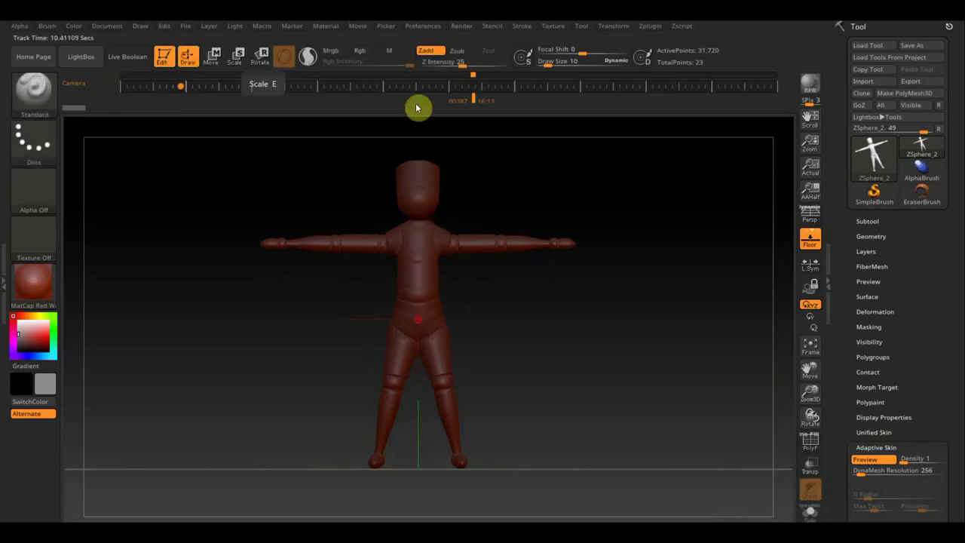
click(893, 95)
mouse_move(874, 157)
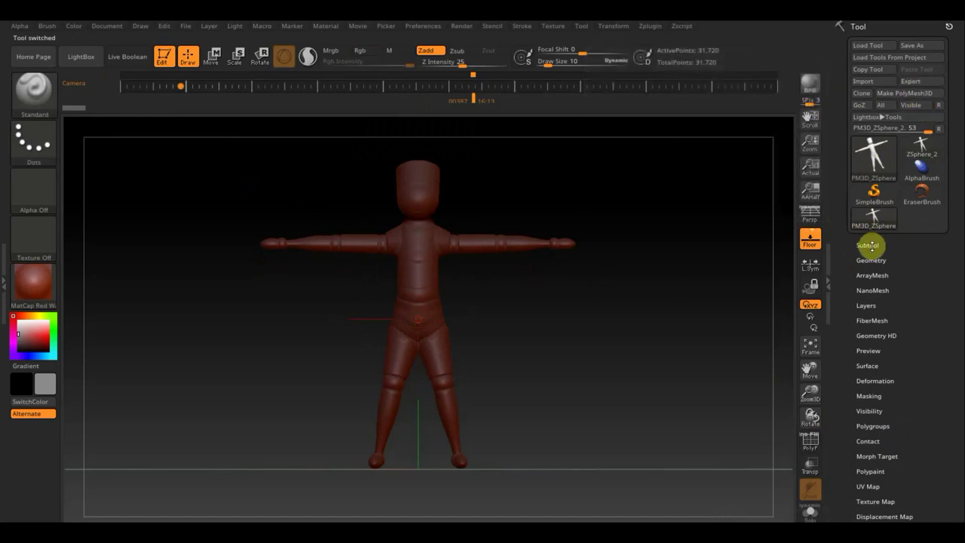
DynaMesh the figure at resolution 312, undoing the first low-resolution remesh
click(879, 243)
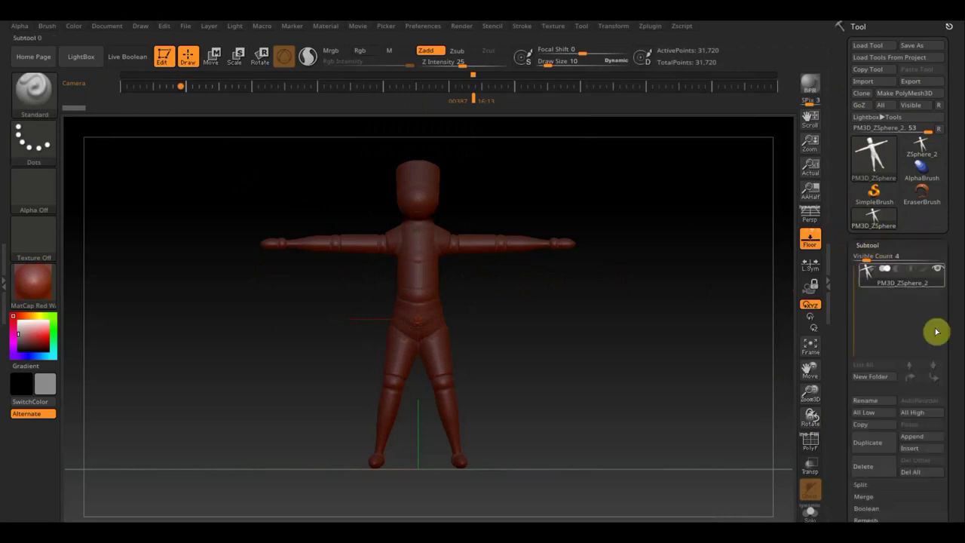
drag(957, 358, 956, 274)
click(875, 367)
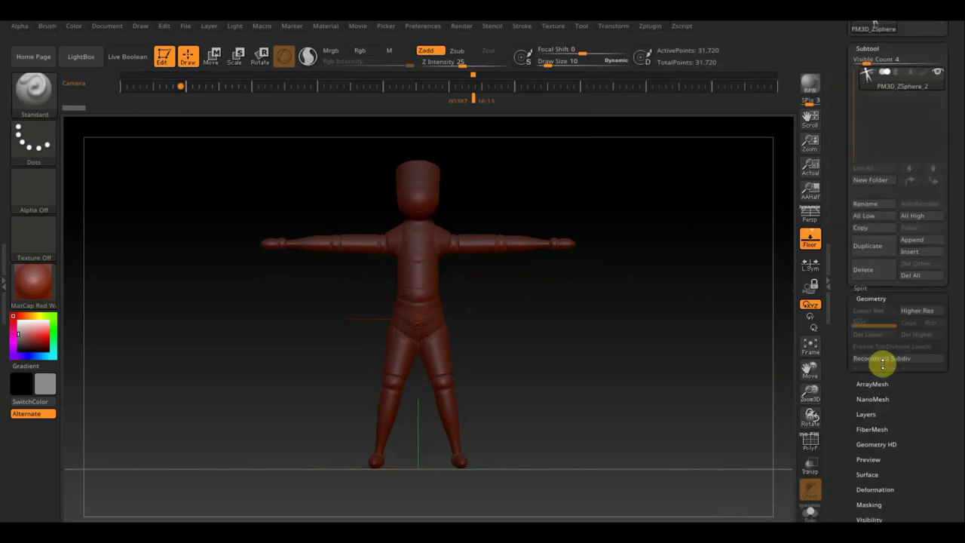
click(875, 230)
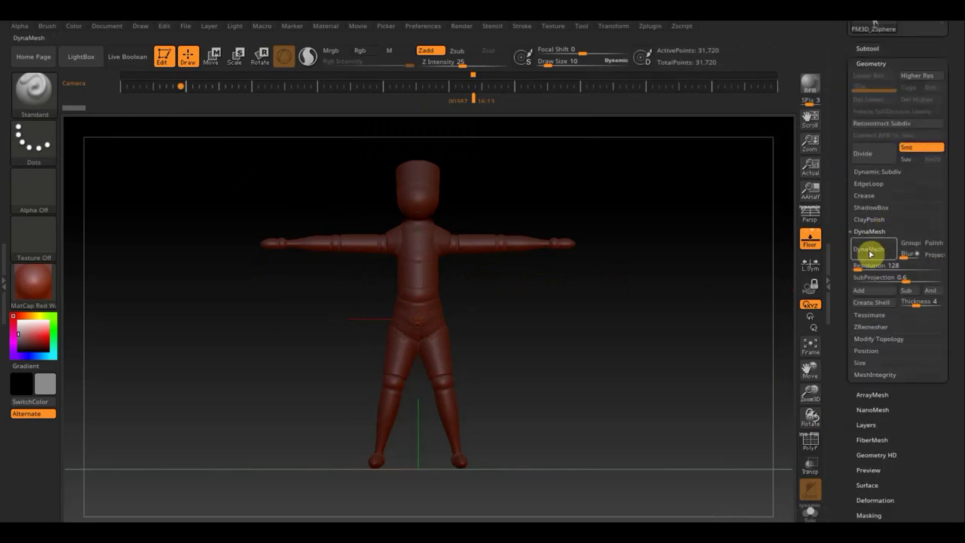
click(872, 255)
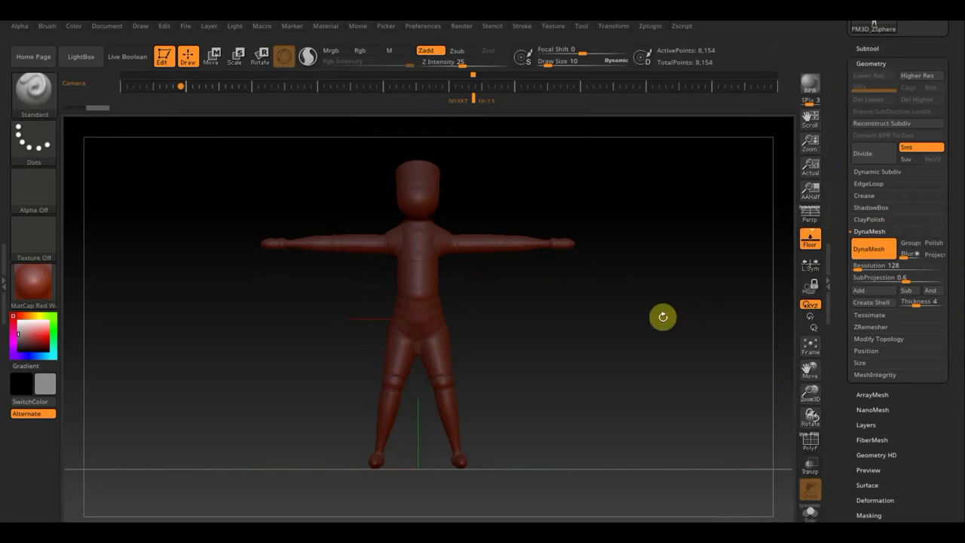
key(ctrl+z)
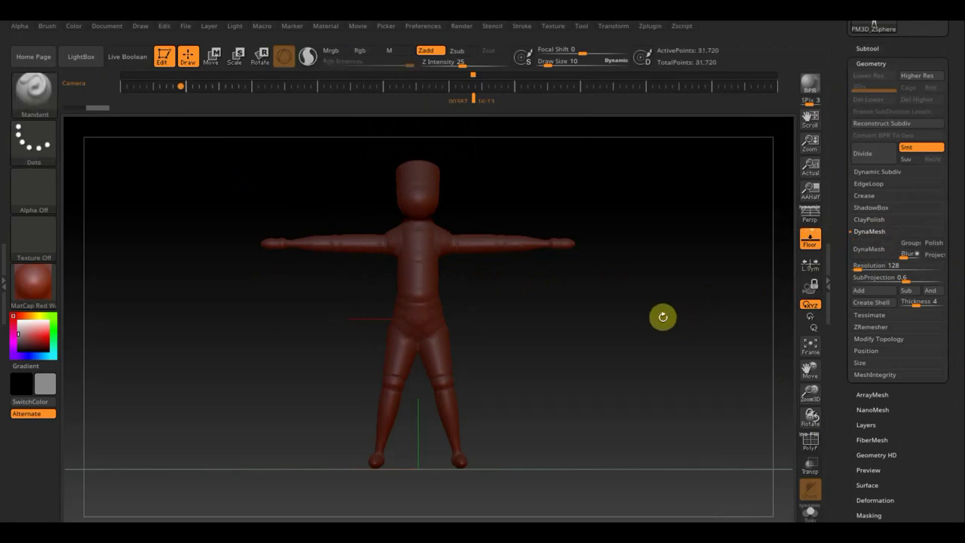
click(861, 266)
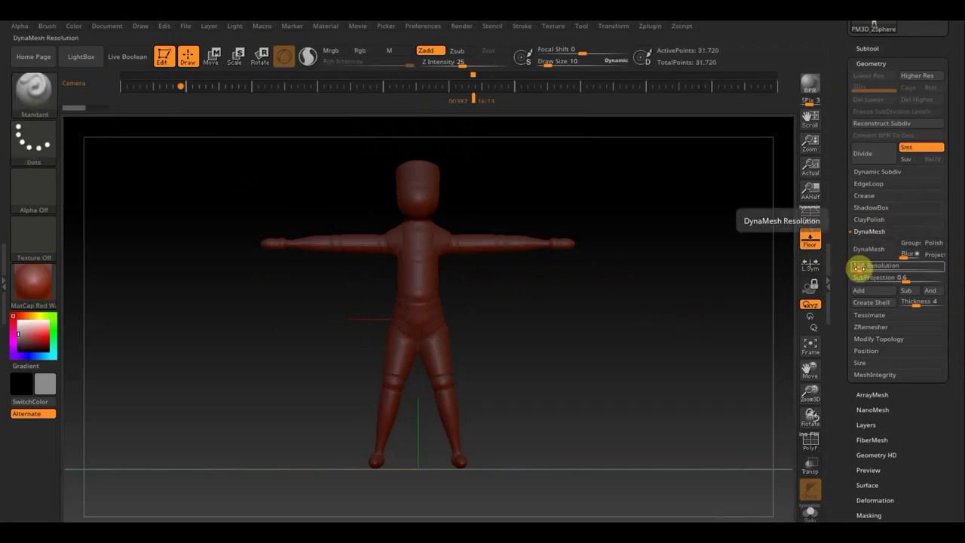
click(860, 267)
text(312)
key(Return)
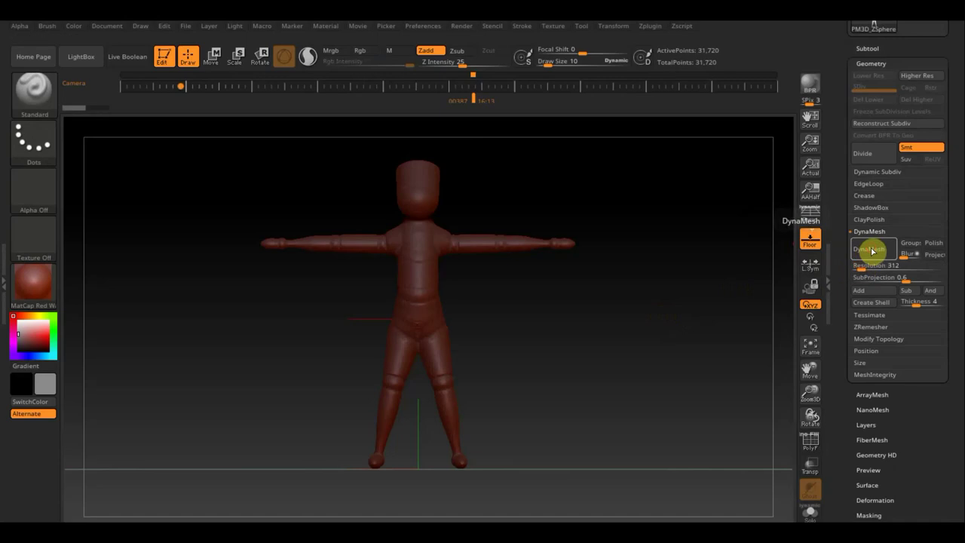
click(870, 250)
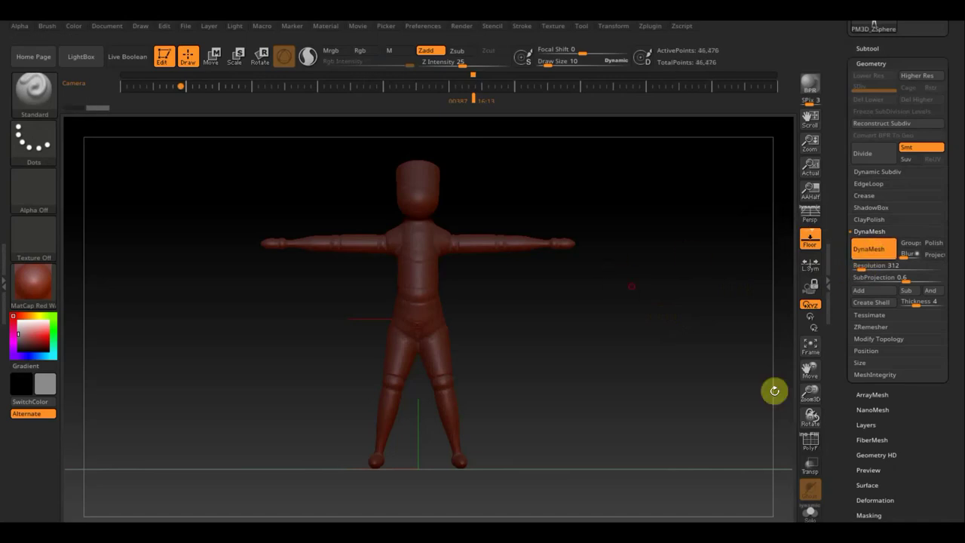
Toggle the polygon wireframe to inspect the new mesh and hide the floor grid
click(811, 443)
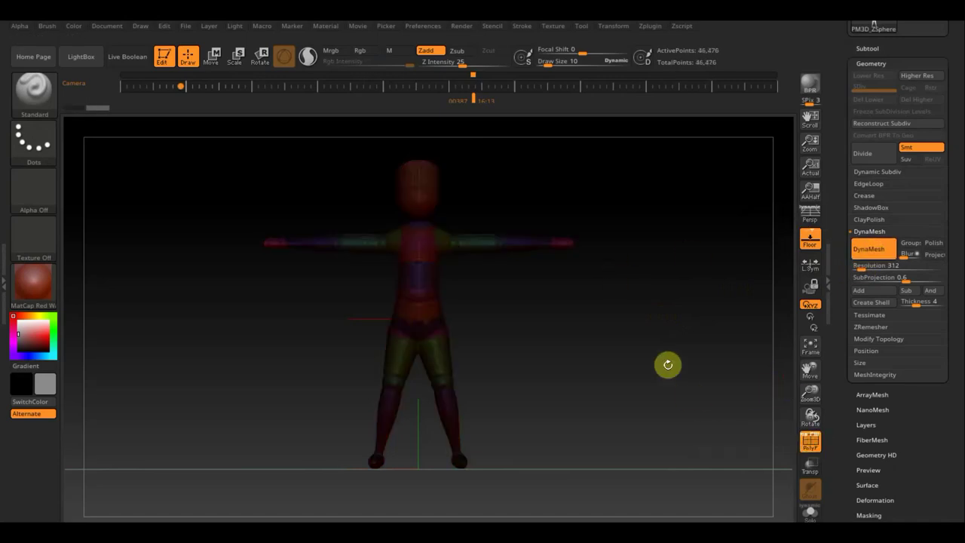
ctrl+click(667, 369)
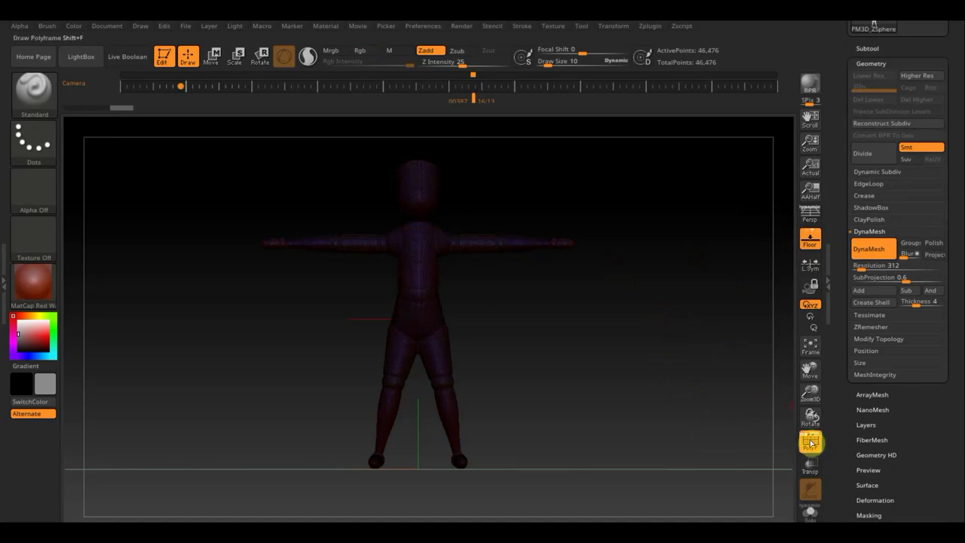
click(810, 238)
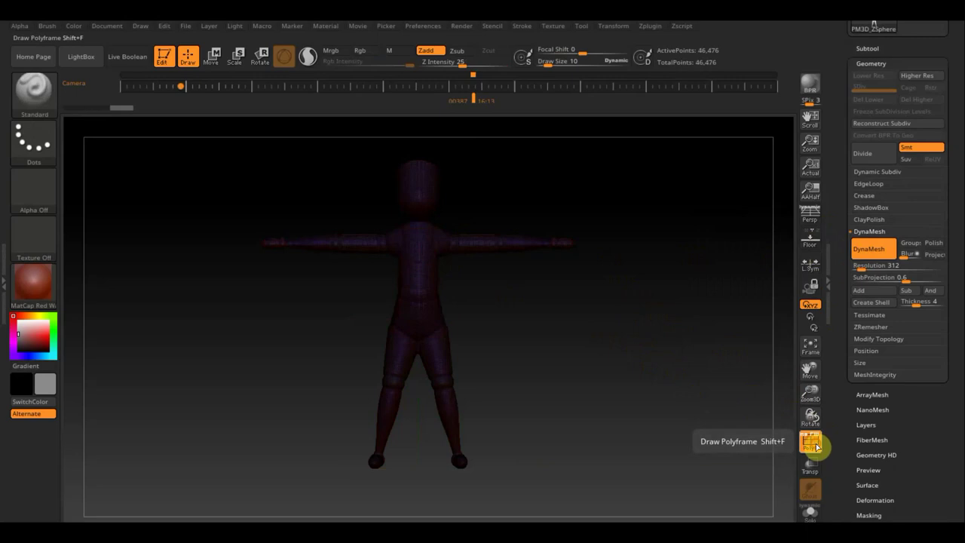
click(810, 443)
Export the figure as PM3D_ZSphere_2.obj
drag(958, 121, 959, 209)
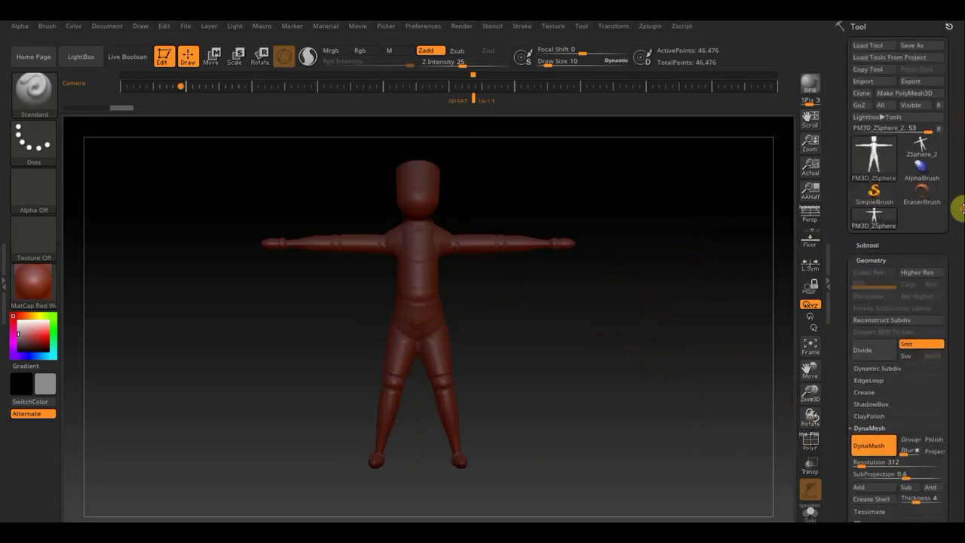
click(911, 83)
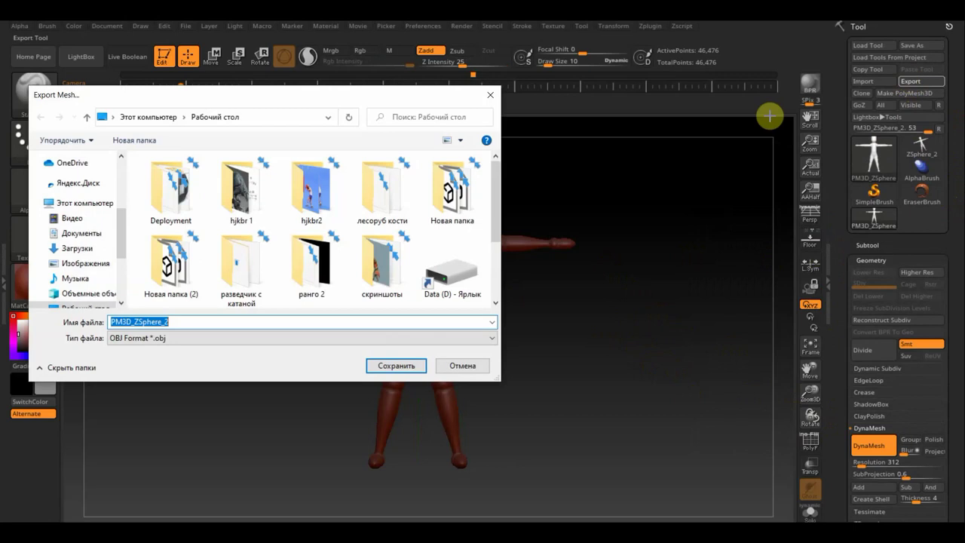
click(408, 367)
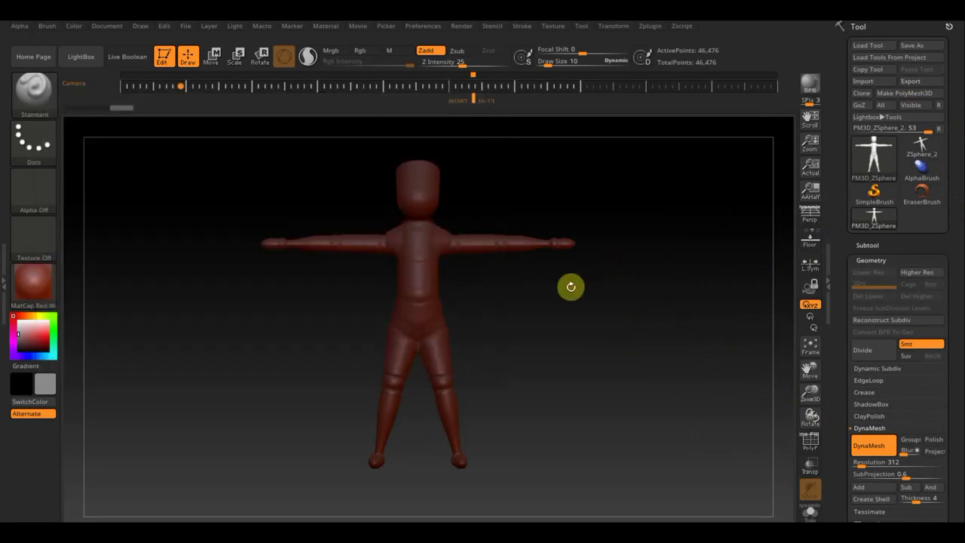
Start opening another saved project, discarding changes to the current one
click(187, 29)
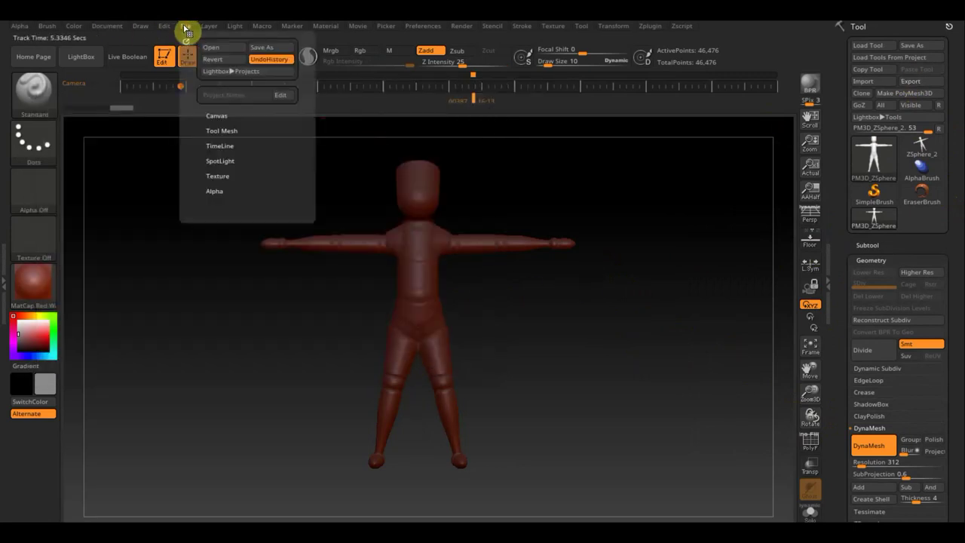
click(218, 48)
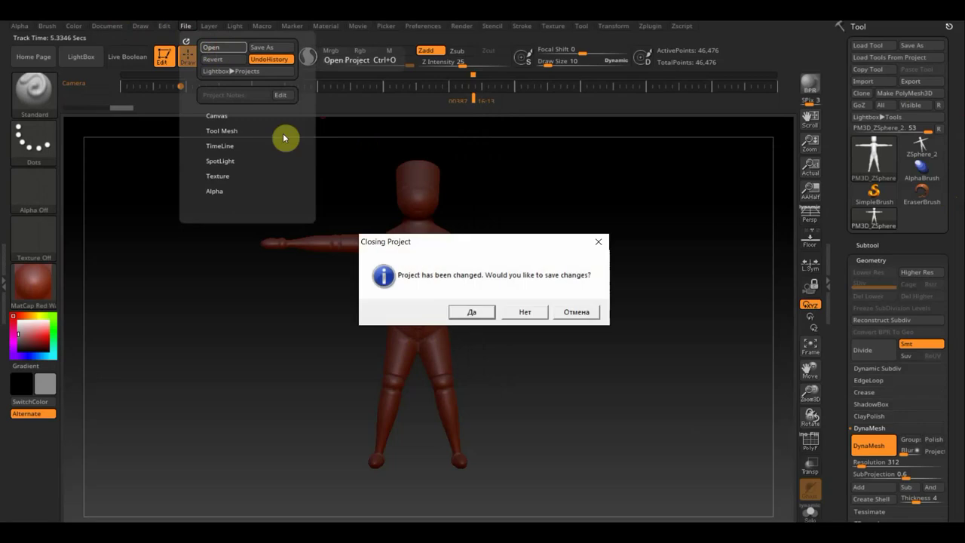
click(525, 312)
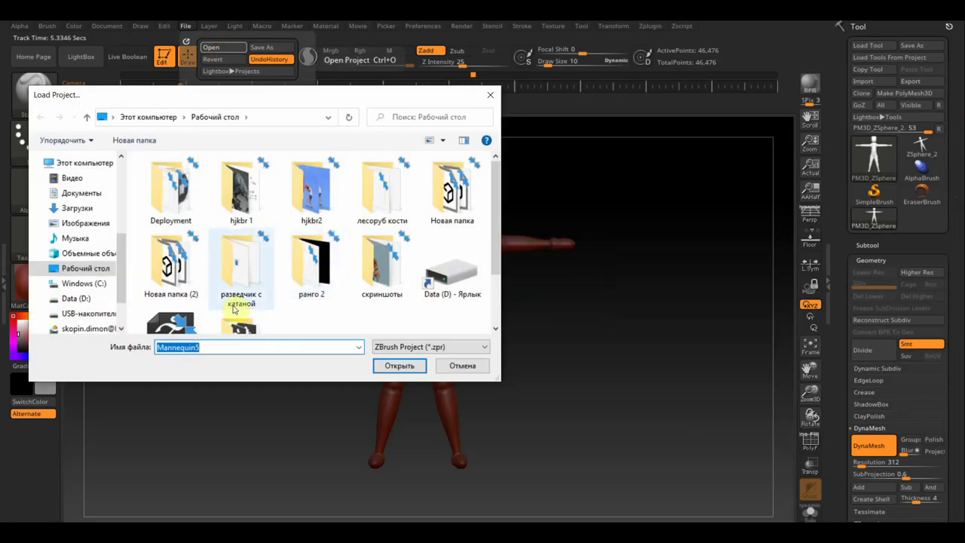
Load the DemoAnimeHead project from the Load Project dialog
scroll(241, 301, down, 1)
click(183, 283)
click(393, 361)
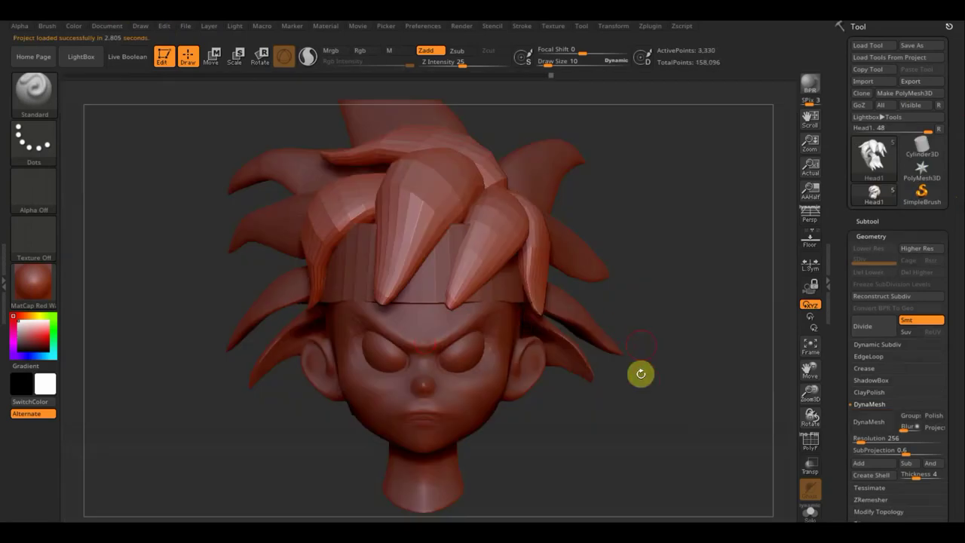
Expand the subtool list and select the PM3D_Sphere3D1_1 subtool
alt+drag(608, 444, 586, 269)
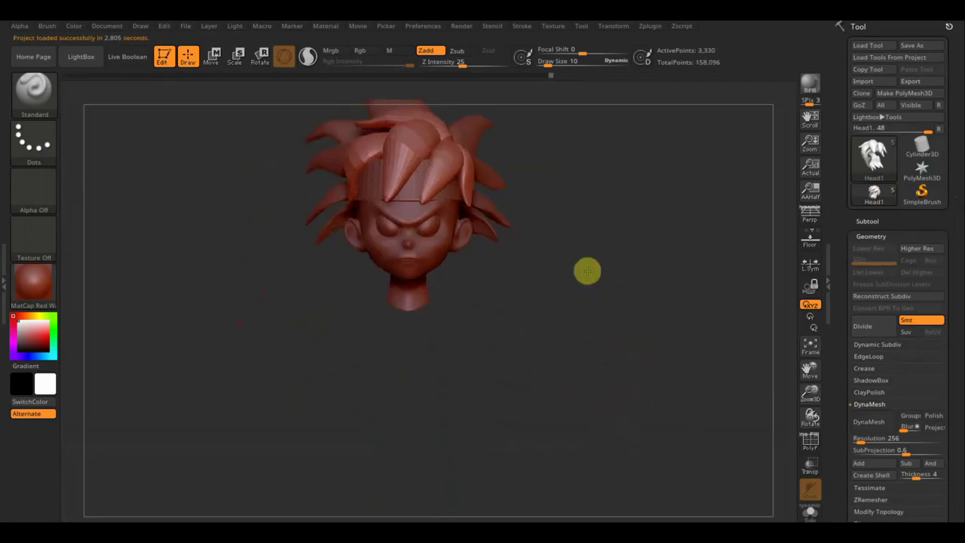
click(872, 219)
click(869, 332)
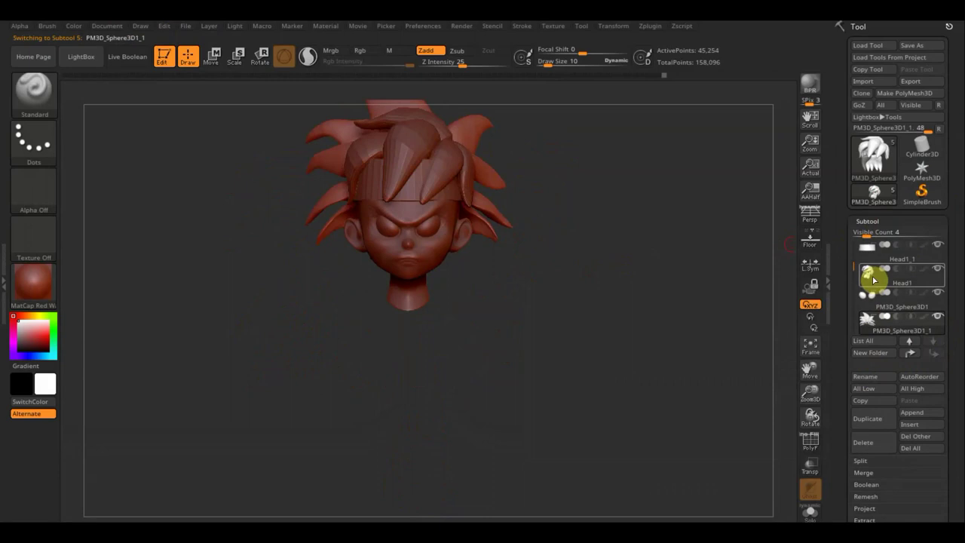
Select the Head subtool and duplicate it
click(913, 344)
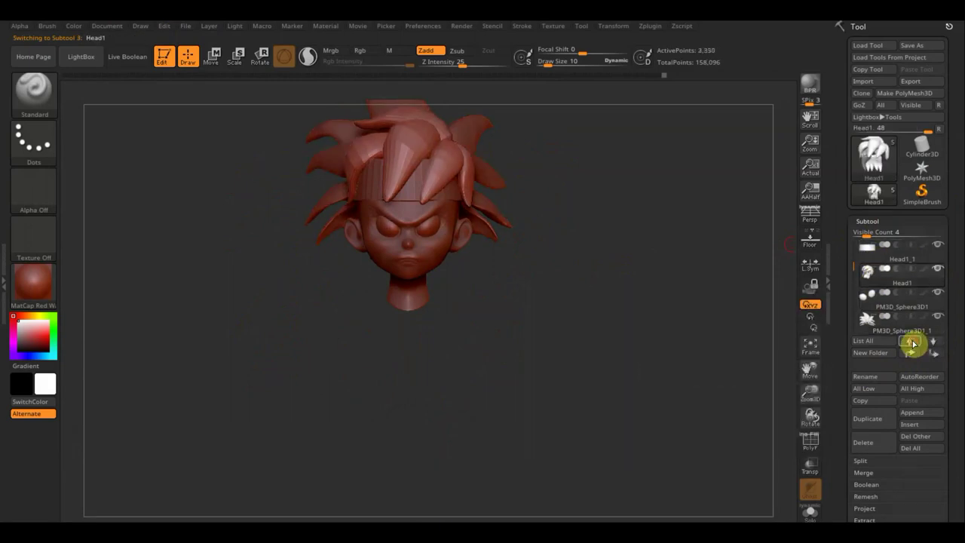
click(914, 344)
click(913, 343)
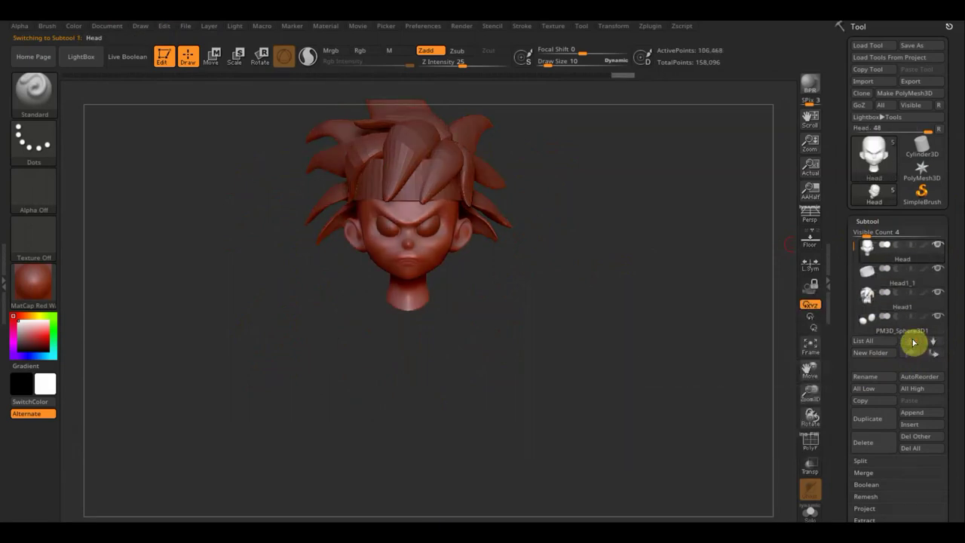
click(875, 420)
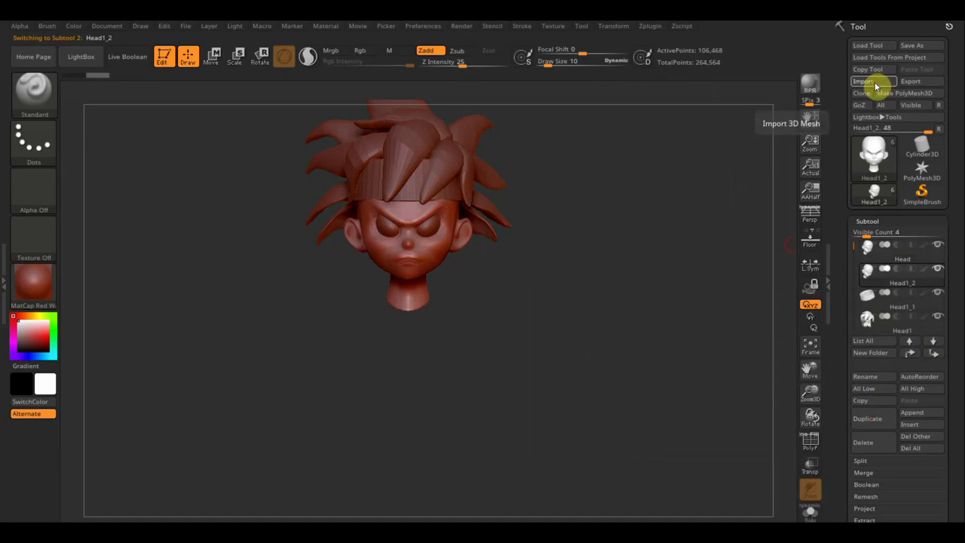
Import PM3D_ZSphere_2.obj into the duplicated subtool
click(876, 87)
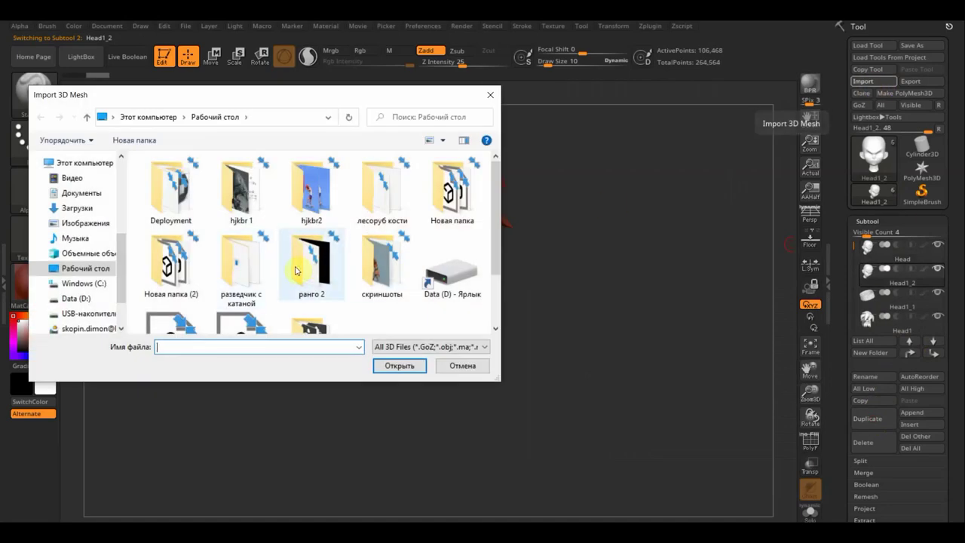
scroll(296, 271, down, 1)
click(172, 280)
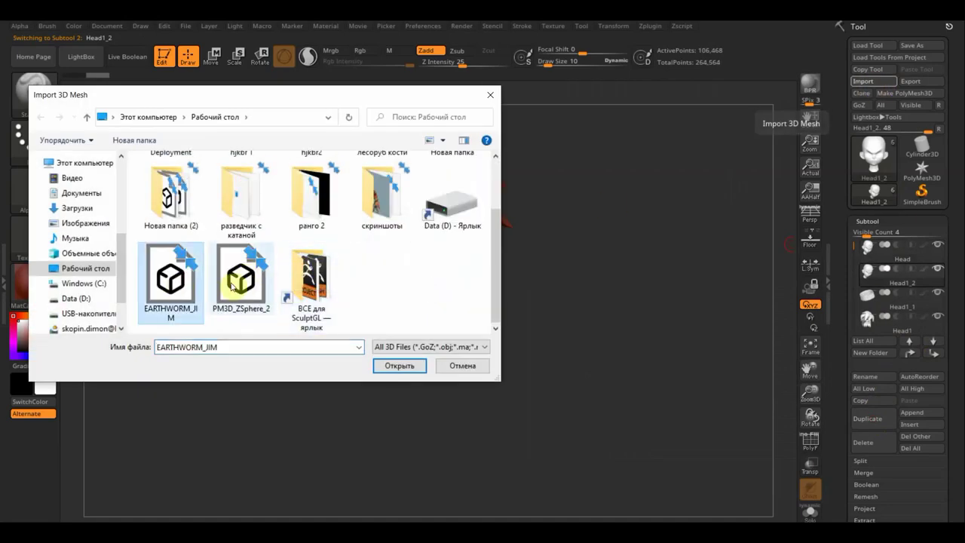
click(232, 283)
click(401, 367)
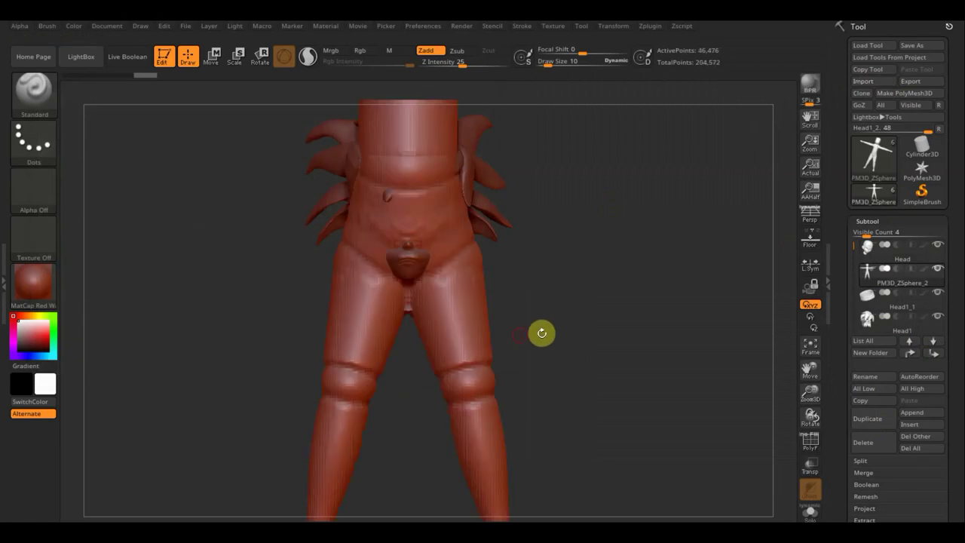
Show the floor grid and roughly position and scale the body subtool with the Transpose gizmo
mouse_move(571, 355)
alt+mouse_down()
mouse_move(528, 258)
mouse_move(540, 344)
alt+mouse_up()
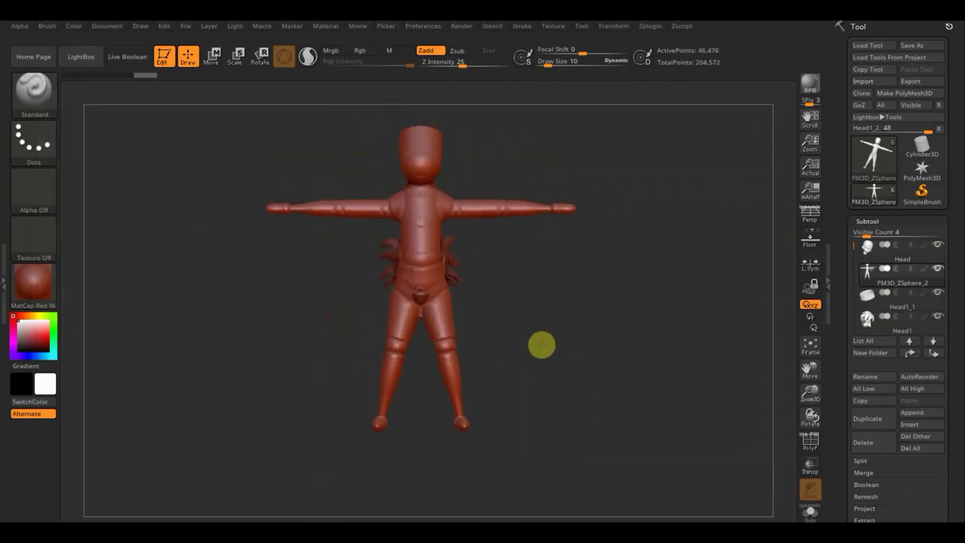
click(812, 239)
click(211, 57)
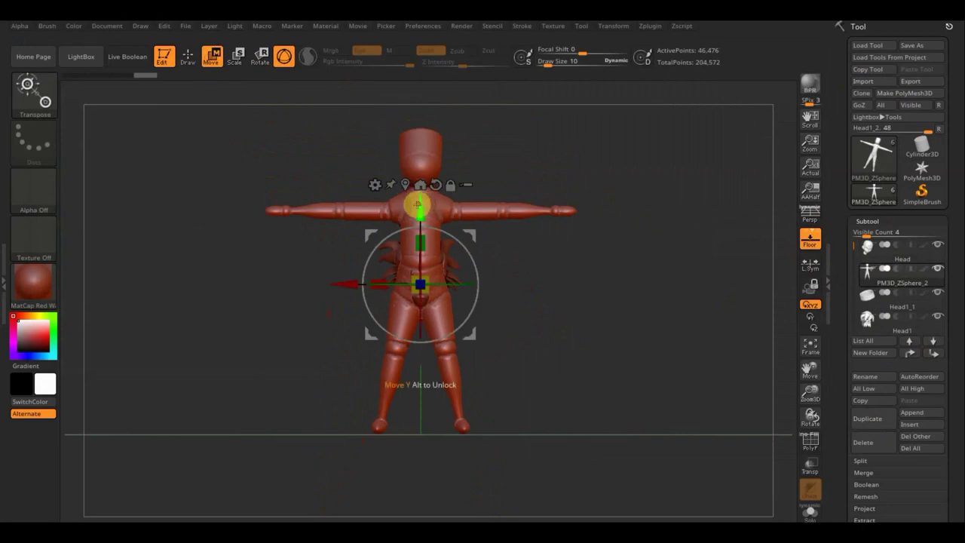
drag(421, 208, 436, 330)
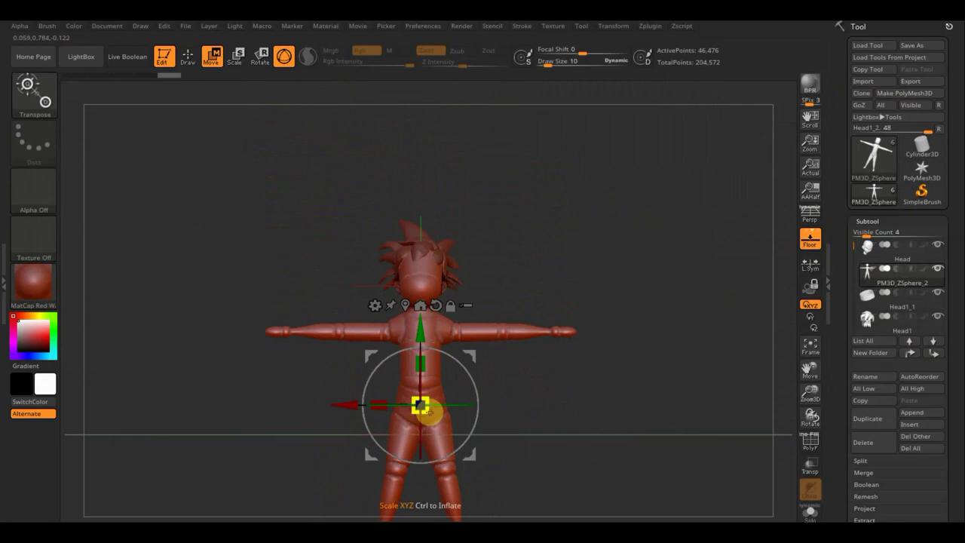
mouse_move(420, 406)
mouse_down()
mouse_move(420, 285)
mouse_move(418, 296)
mouse_up()
Shrink the body to shorten its limbs and raise it under the head, checking the reference
mouse_move(588, 314)
mouse_down()
mouse_move(556, 319)
mouse_move(577, 400)
mouse_move(563, 400)
mouse_move(623, 403)
mouse_up()
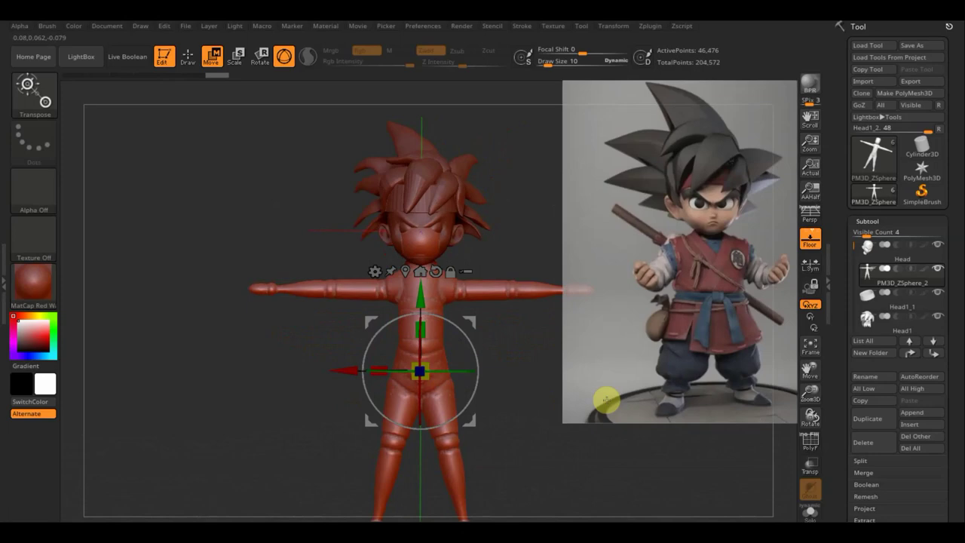
drag(420, 370, 421, 370)
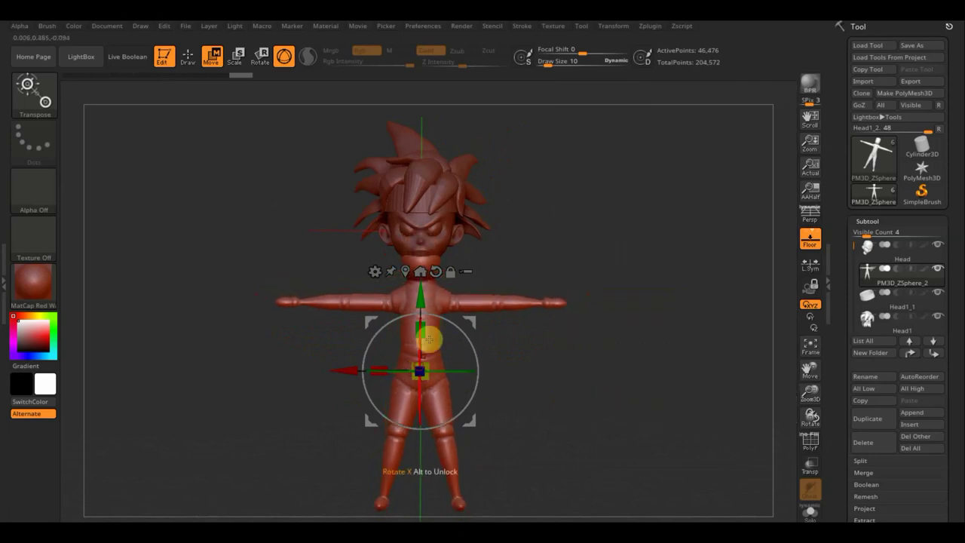
drag(424, 305, 420, 287)
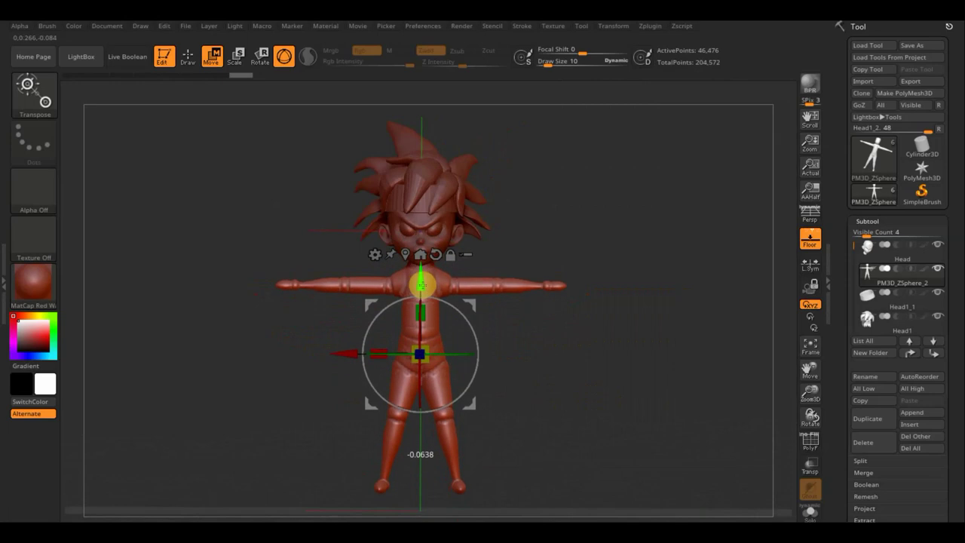
key(alt+Tab)
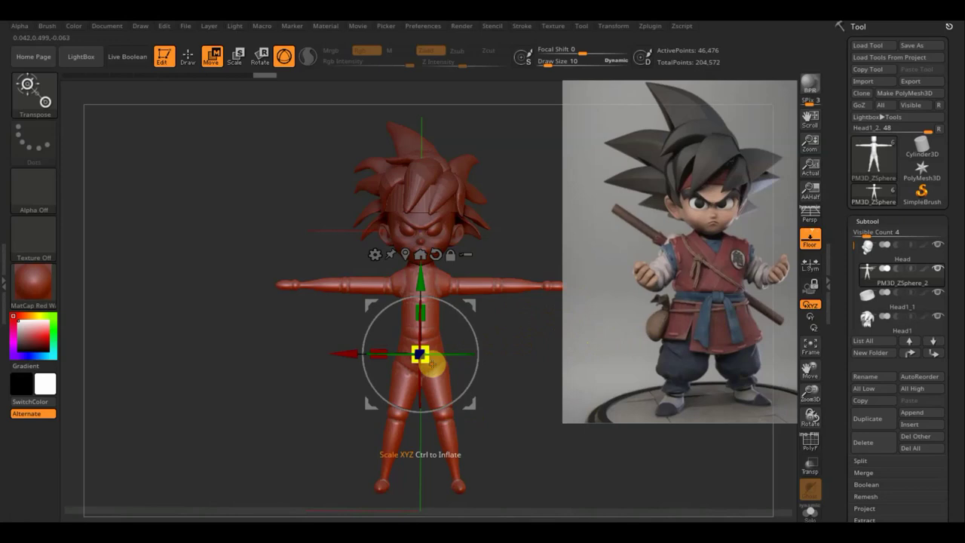
drag(424, 362, 419, 353)
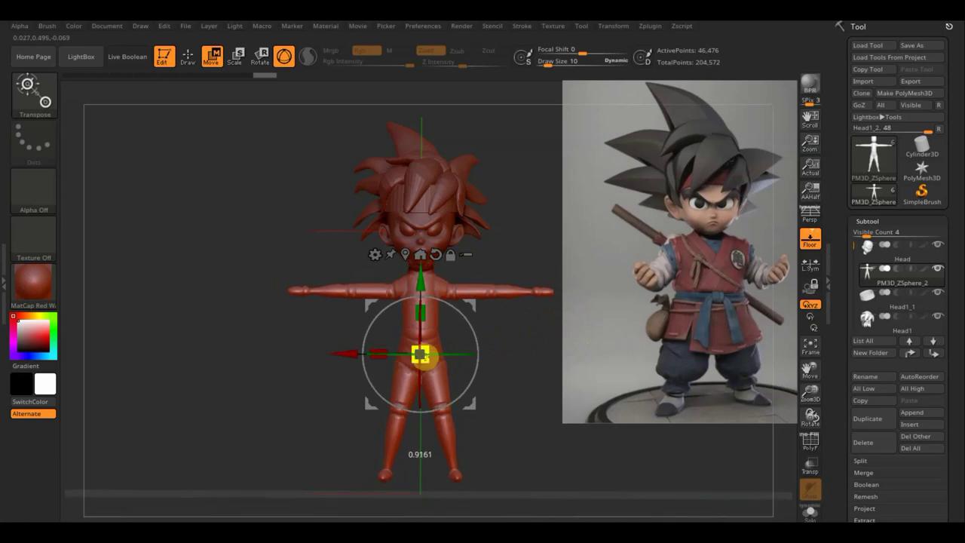
drag(421, 285, 420, 272)
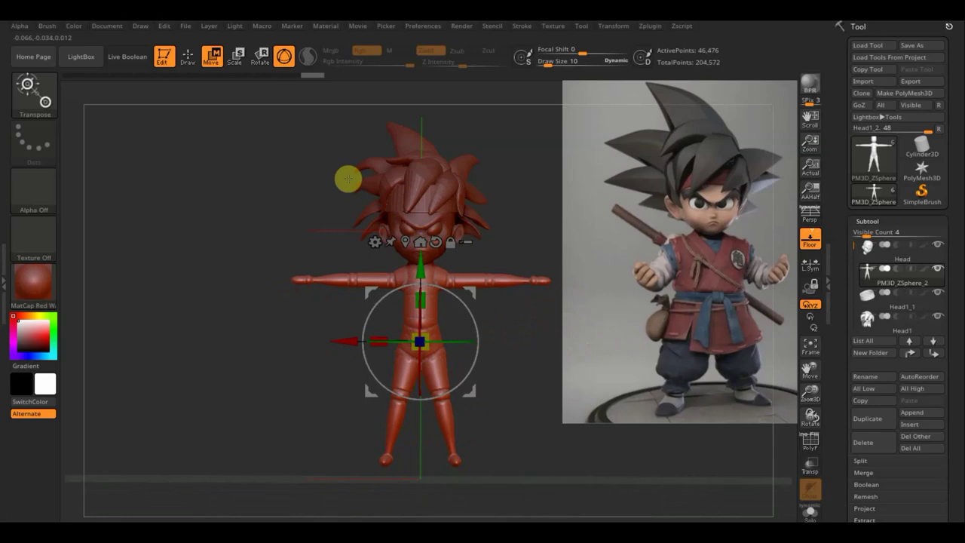
click(188, 56)
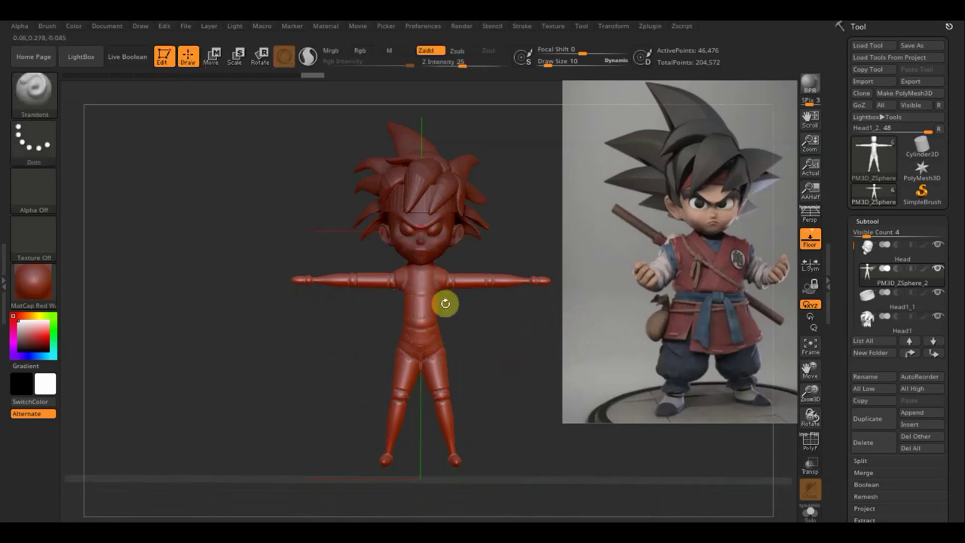
With a large Move Topological brush, push out the hips and chest against the reference image
click(35, 109)
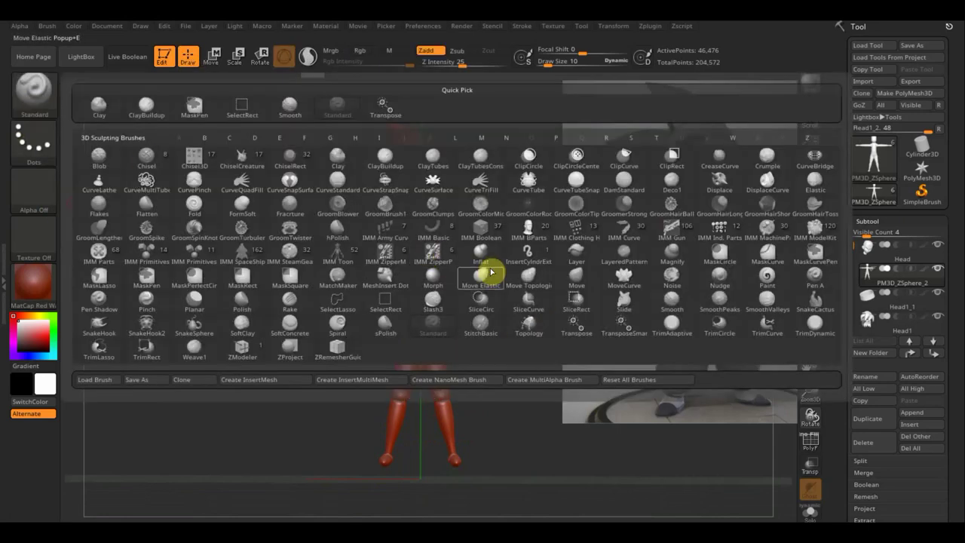
click(523, 275)
drag(554, 61, 560, 65)
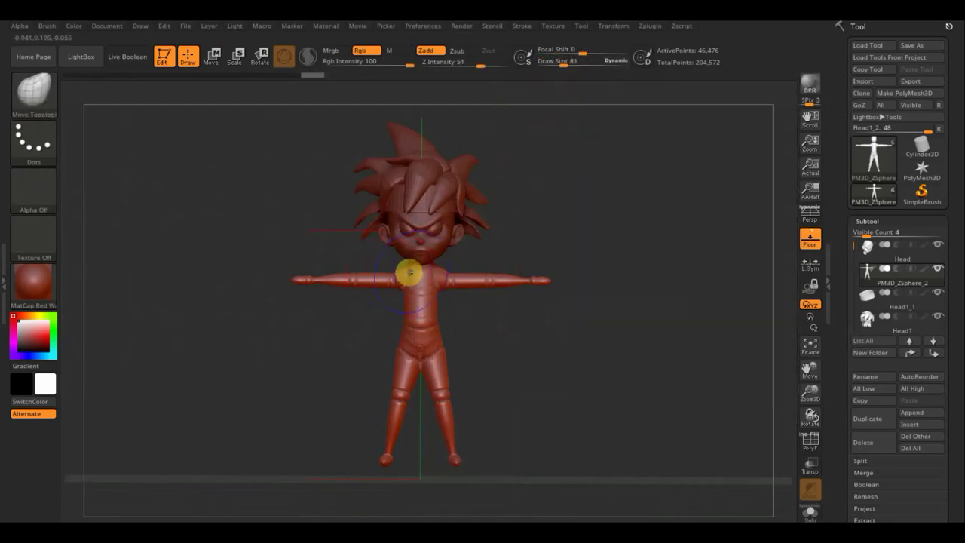
key(alt+Tab)
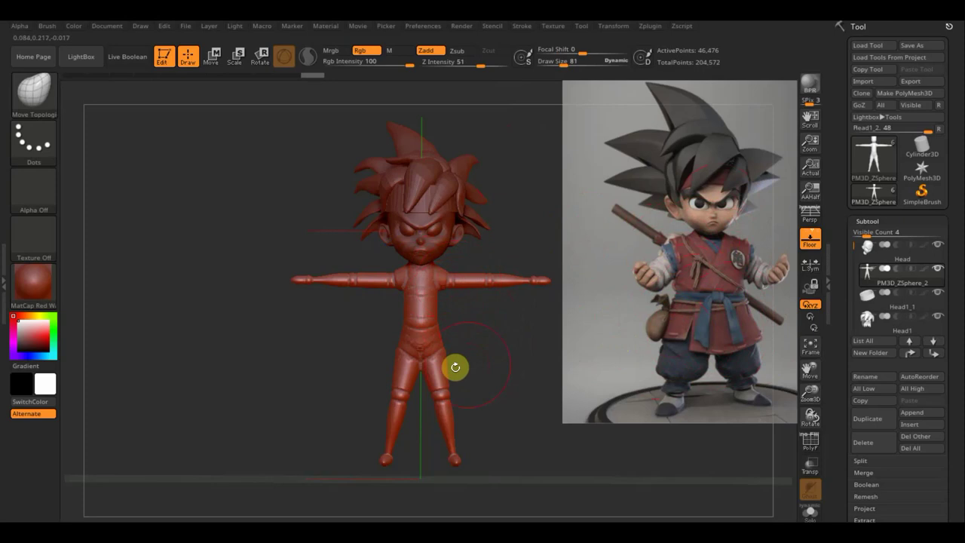
key(shift)
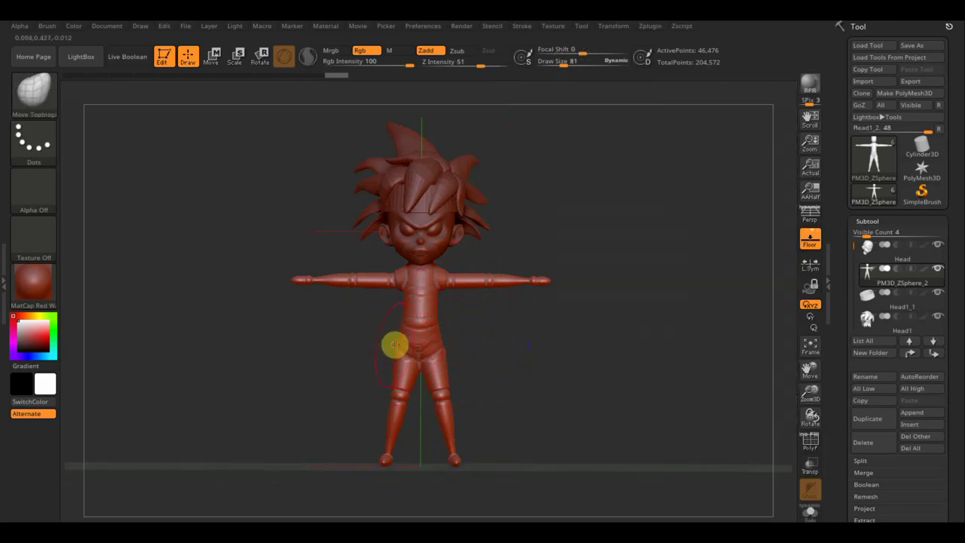
key(ctrl)
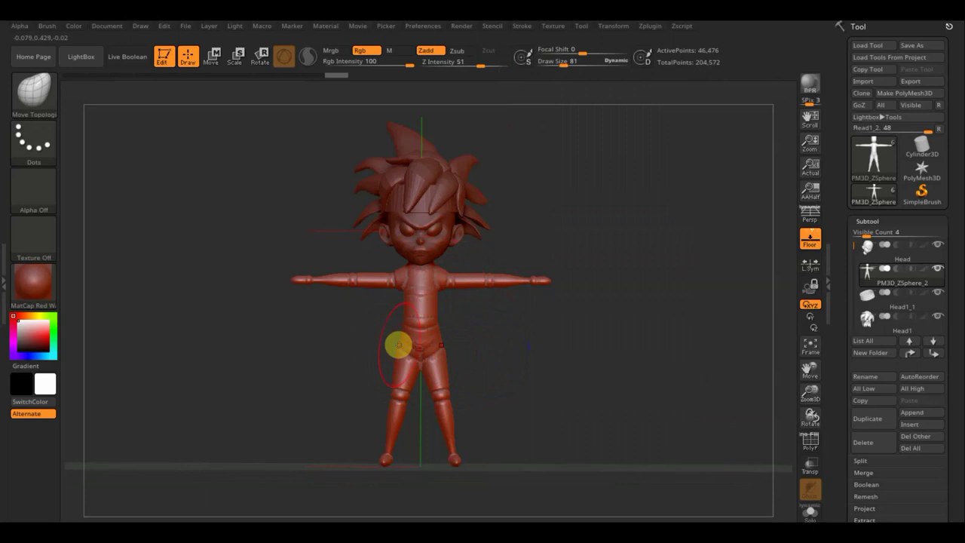
drag(399, 345, 397, 327)
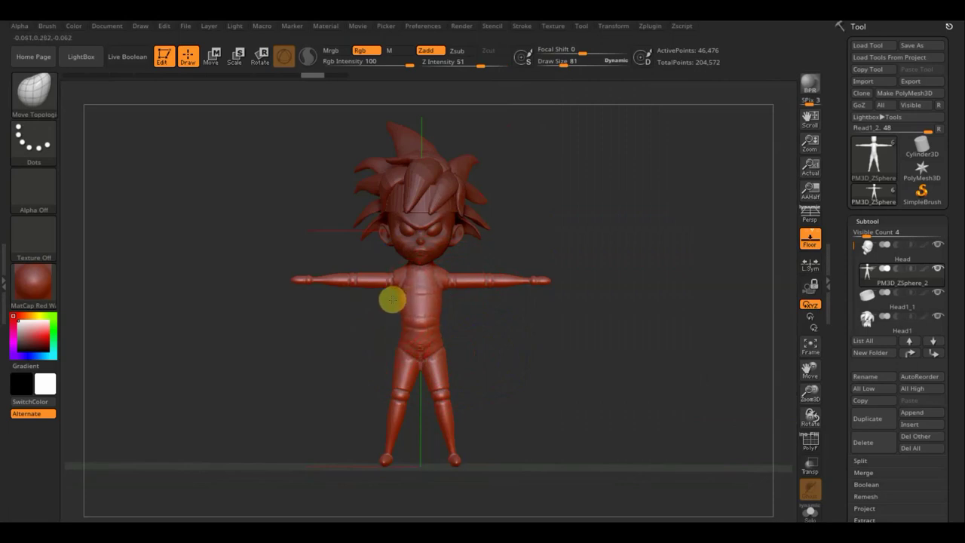
mouse_move(387, 300)
mouse_down()
mouse_move(399, 279)
mouse_move(413, 349)
mouse_up()
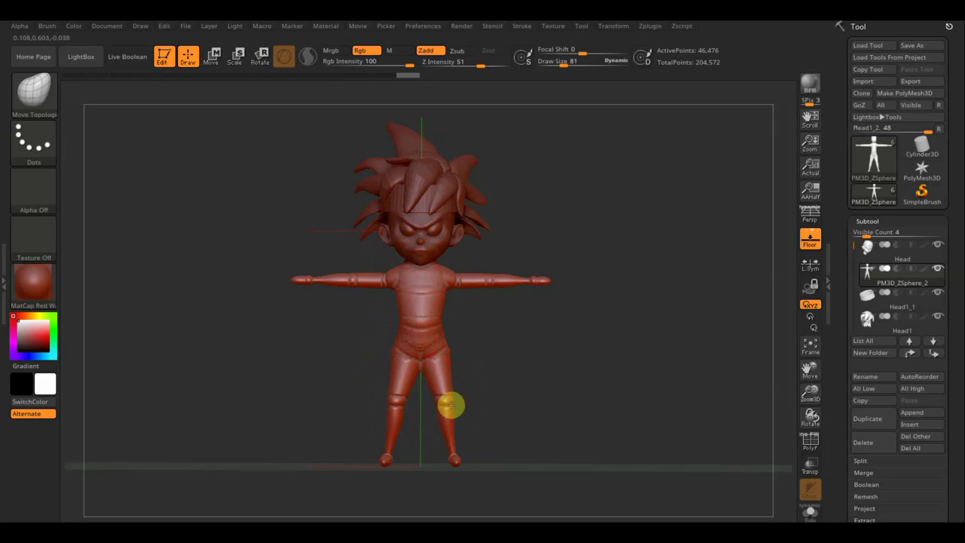
Frame the head and torso in a three-quarter view and reduce the brush draw size
mouse_move(450, 404)
mouse_down()
mouse_move(515, 399)
mouse_move(491, 399)
mouse_up()
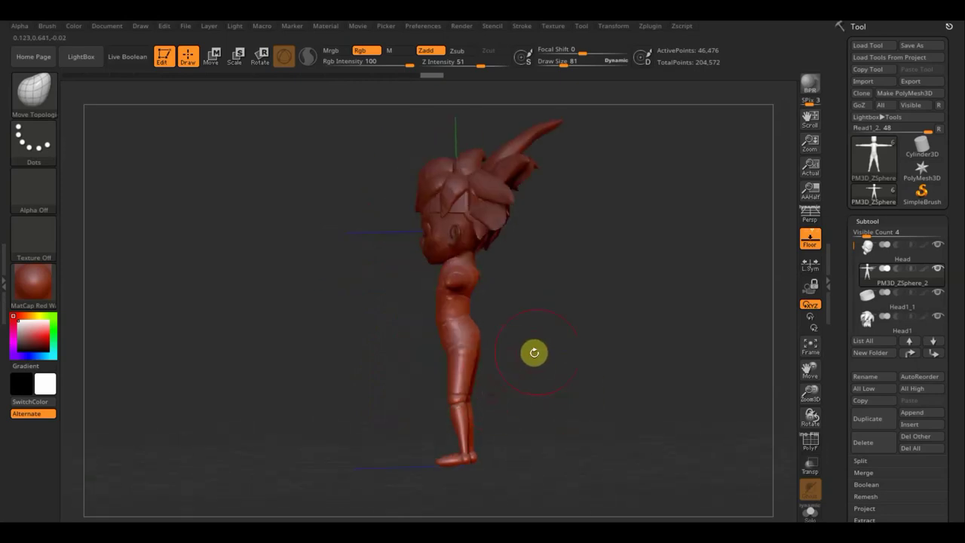
shift+drag(567, 356, 530, 345)
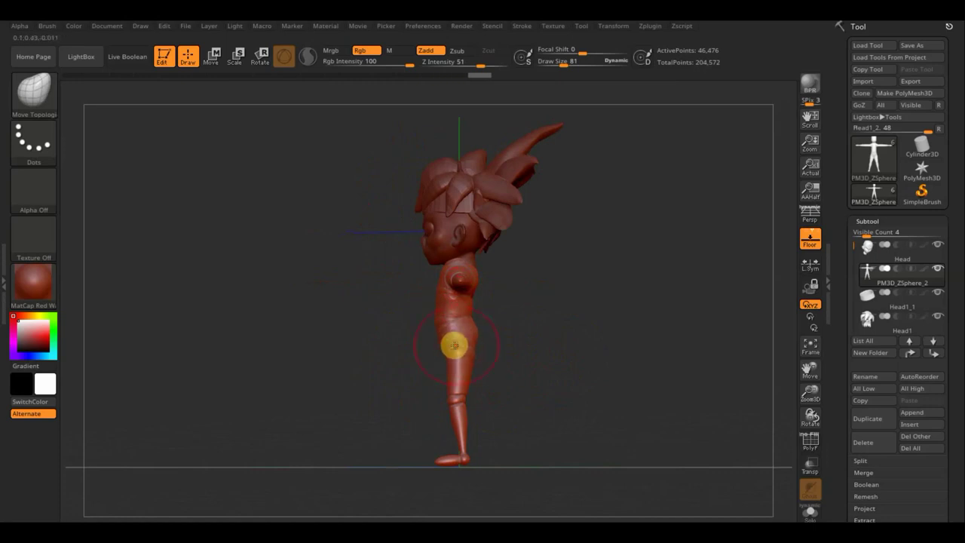
drag(527, 319, 521, 319)
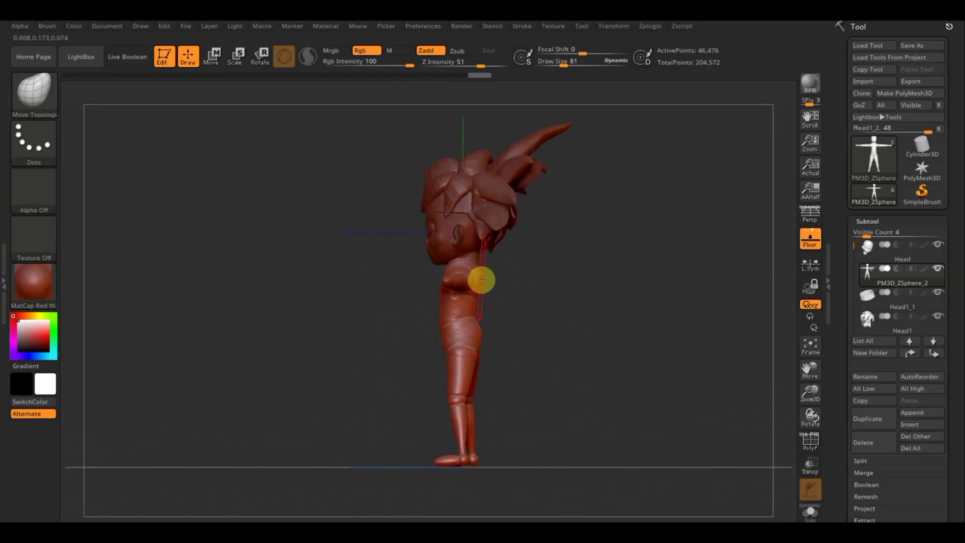
mouse_move(482, 286)
mouse_down()
mouse_move(553, 301)
mouse_move(455, 280)
mouse_up()
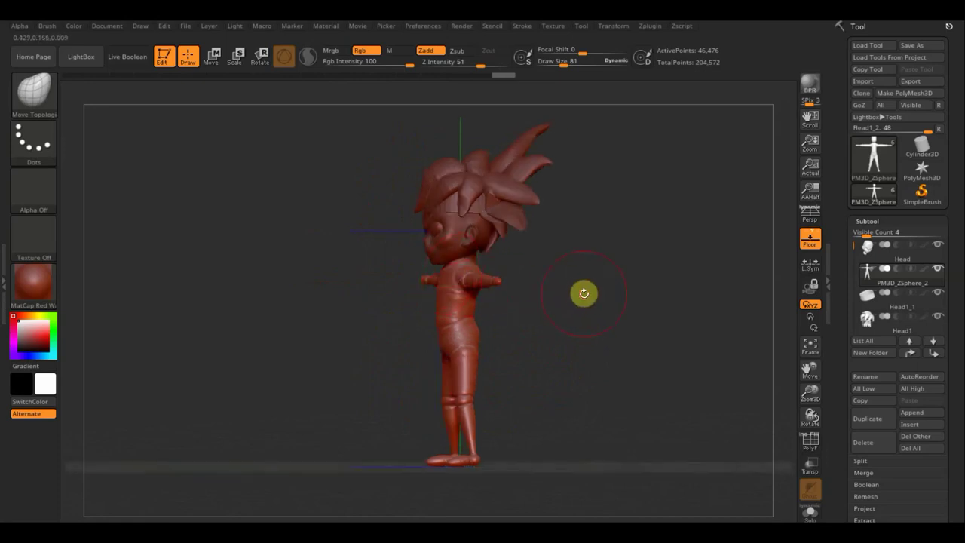
mouse_move(583, 291)
alt+mouse_down()
mouse_move(598, 347)
mouse_move(451, 254)
alt+mouse_up()
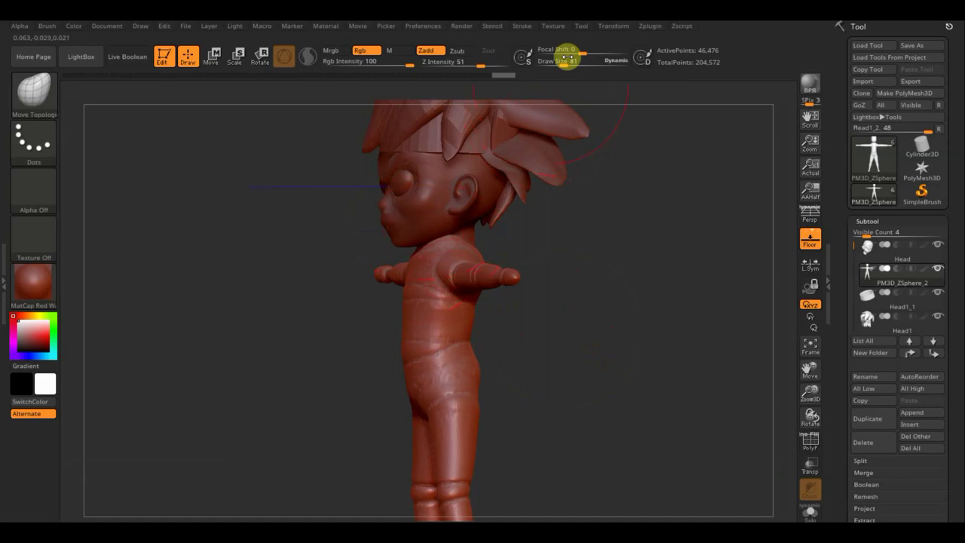
drag(565, 62, 559, 63)
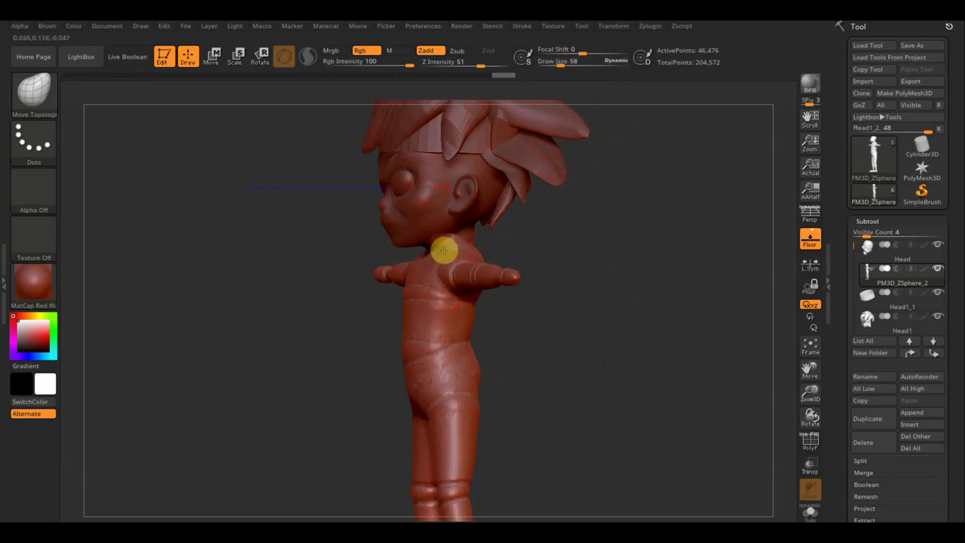
Reshape the upper back near the shoulder from behind and Shift-smooth the belly
drag(483, 246, 517, 249)
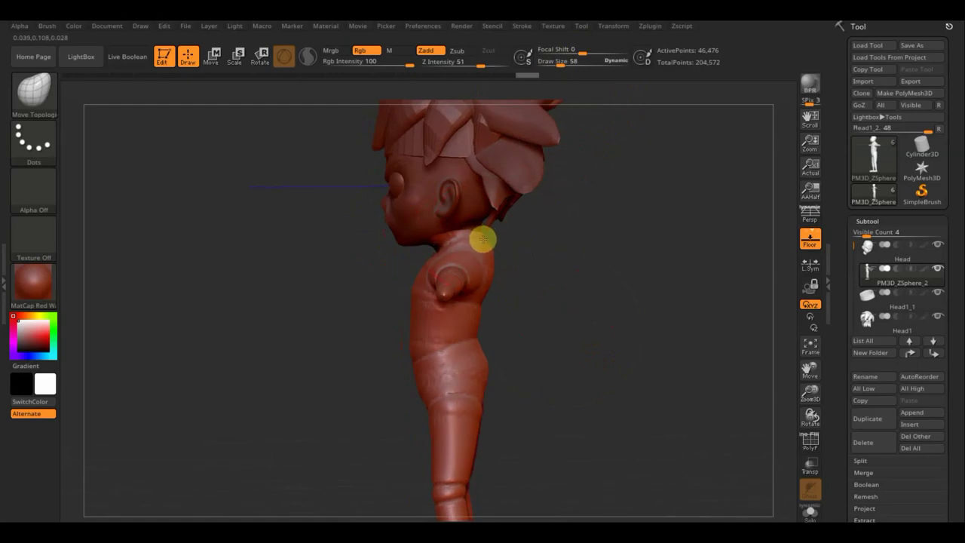
drag(543, 242, 526, 261)
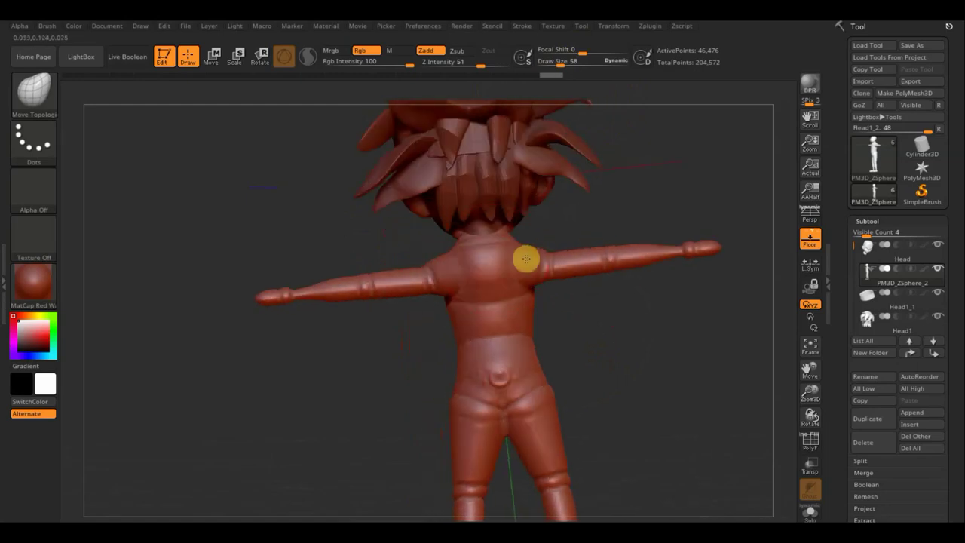
drag(456, 261, 437, 257)
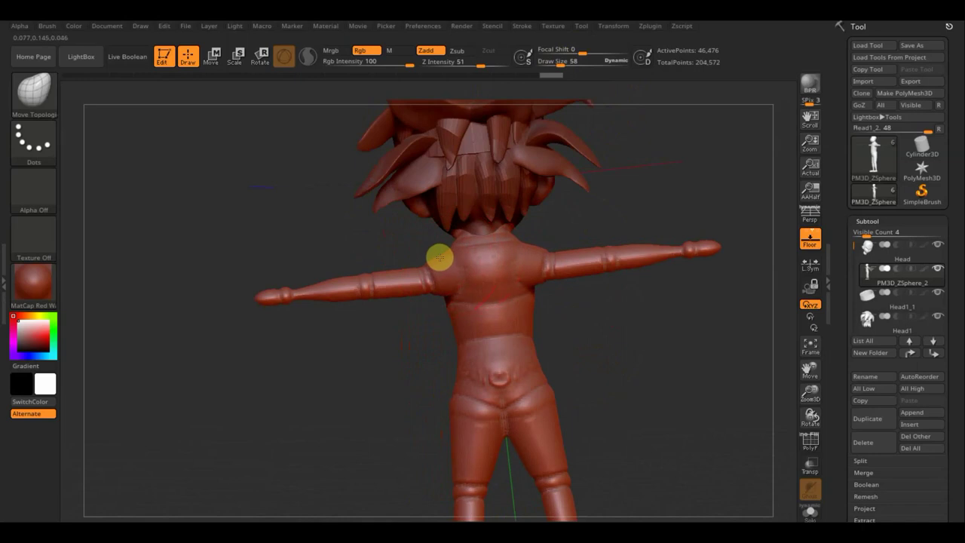
key(shift)
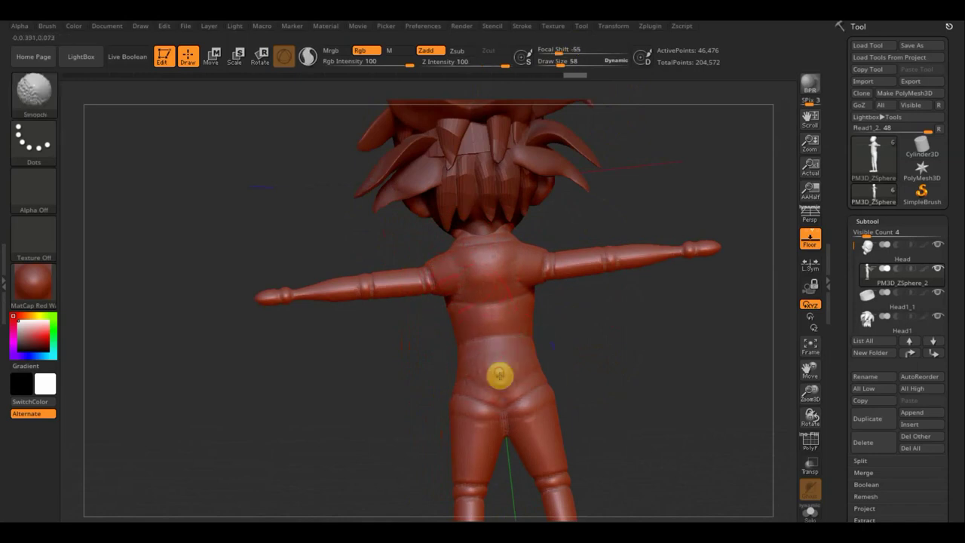
mouse_move(379, 371)
mouse_down()
mouse_move(561, 345)
mouse_move(547, 339)
mouse_up()
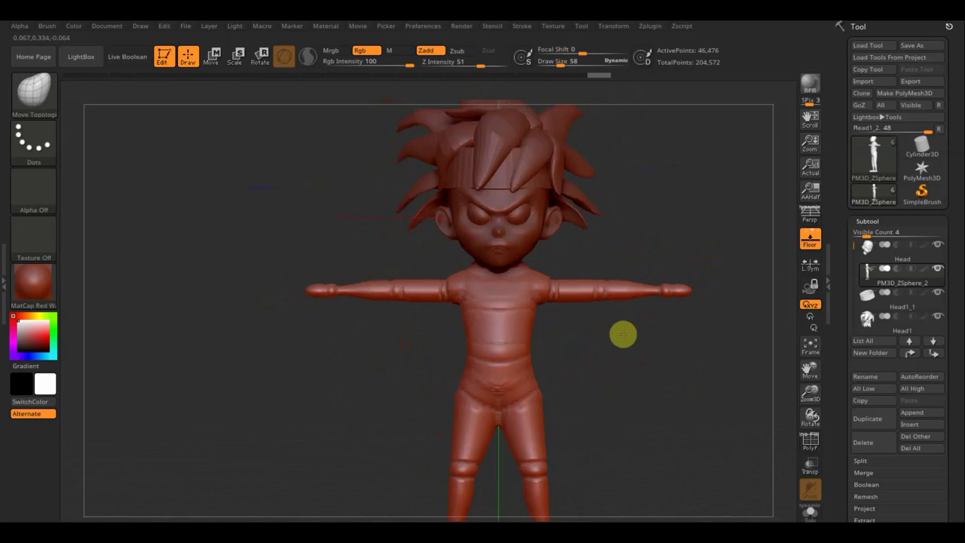
mouse_move(623, 334)
alt+mouse_down()
mouse_move(621, 366)
mouse_move(566, 334)
mouse_move(558, 357)
alt+mouse_up()
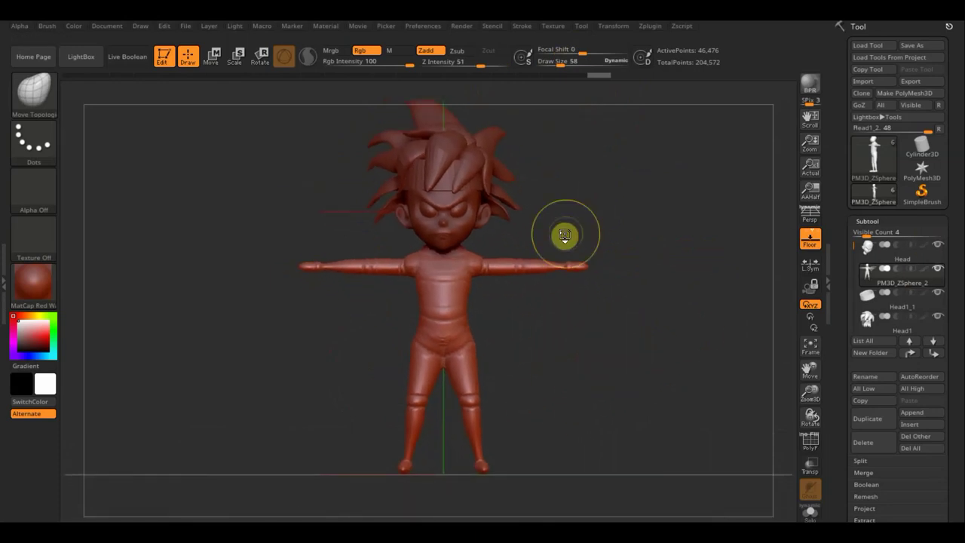
ctrl+shift+click(39, 93)
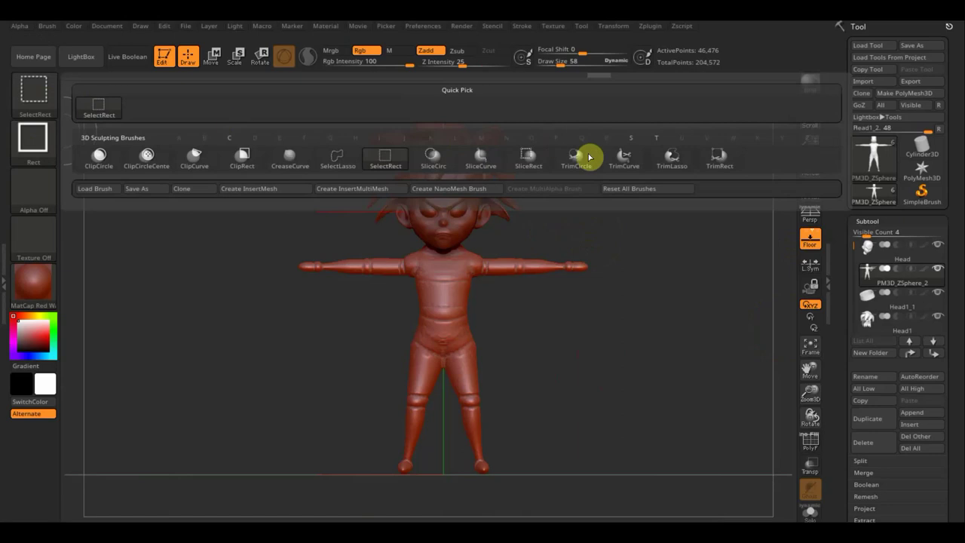
Cut a straight TrimCurve line across the body, leaving 40,349 active points
click(621, 159)
mouse_move(662, 245)
ctrl+shift+mouse_down()
mouse_move(192, 234)
mouse_move(647, 237)
mouse_move(521, 249)
ctrl+shift+mouse_up()
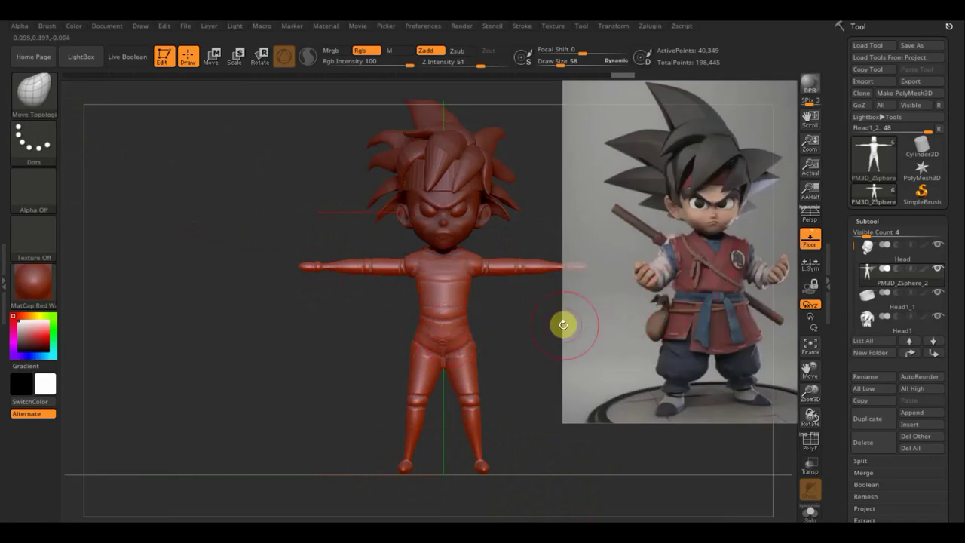
key(shift)
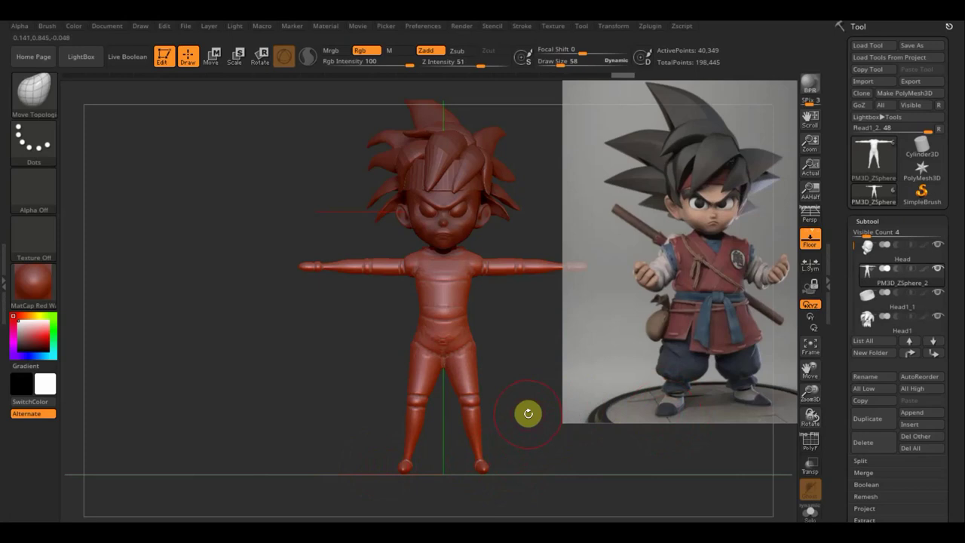
key(shift)
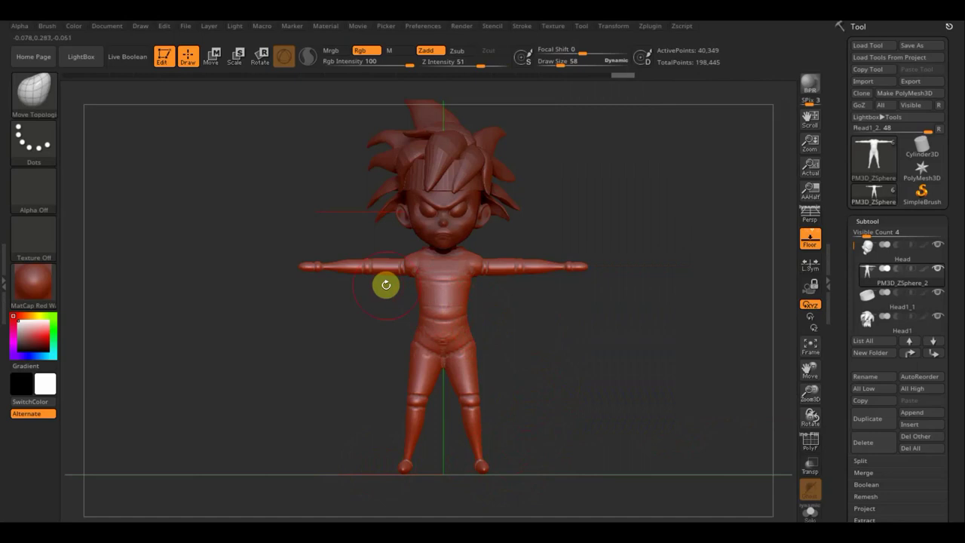
Select the Standard brush from the brush library
click(39, 98)
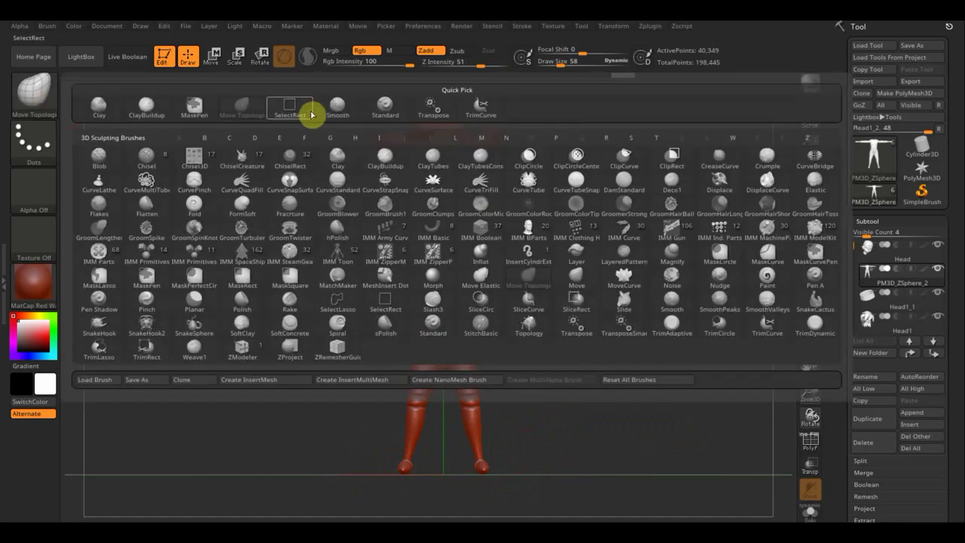
click(382, 113)
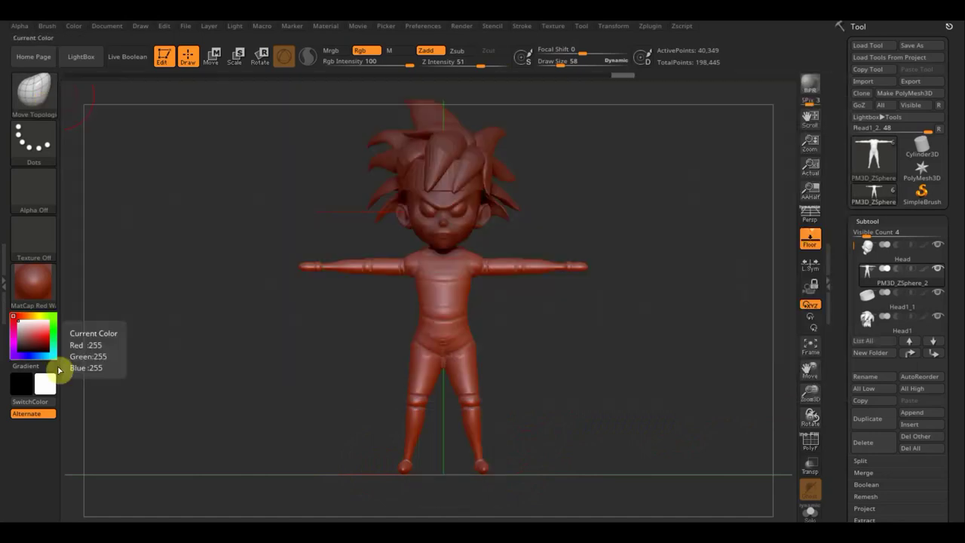
click(43, 101)
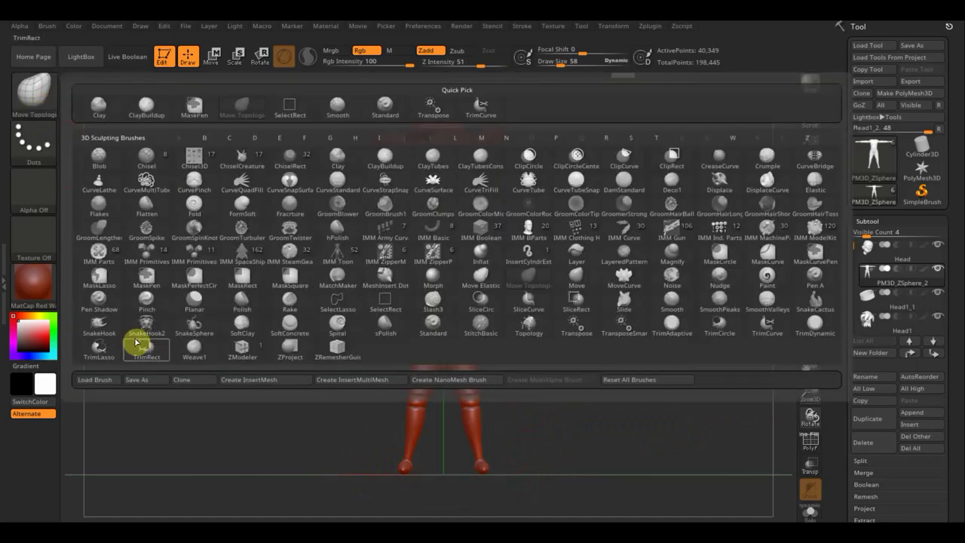
Load the 'InsertMesh кисти рук' brush preset from D:\ВСЕ для SculptGL
click(104, 383)
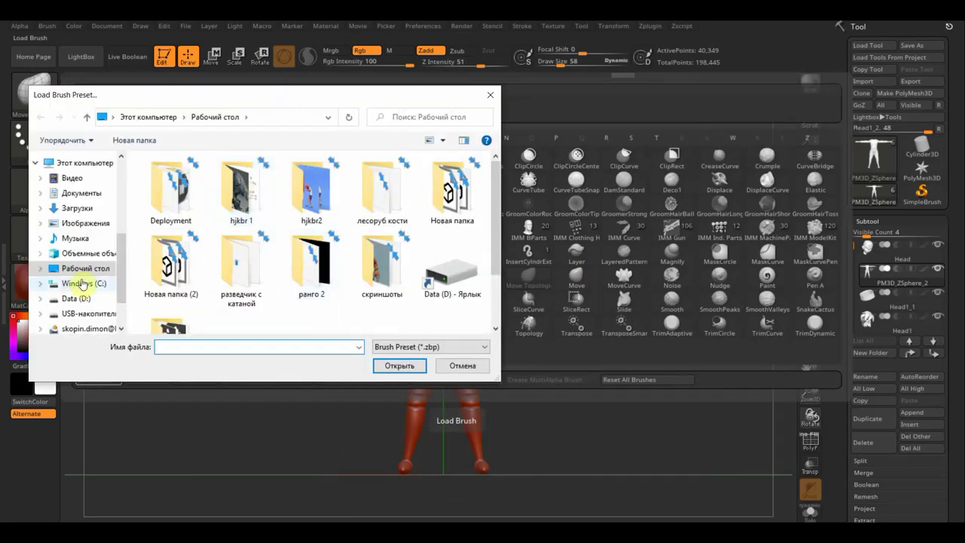
click(83, 283)
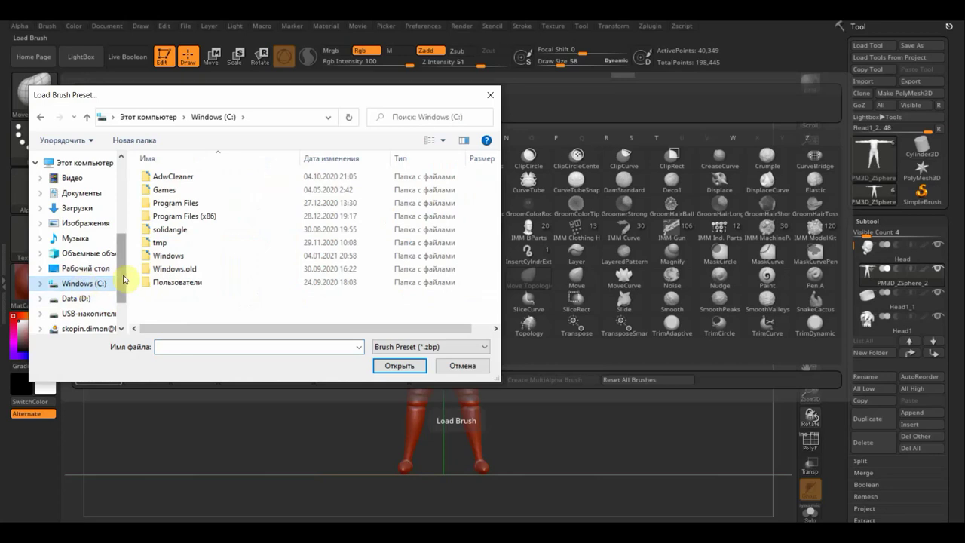
click(76, 298)
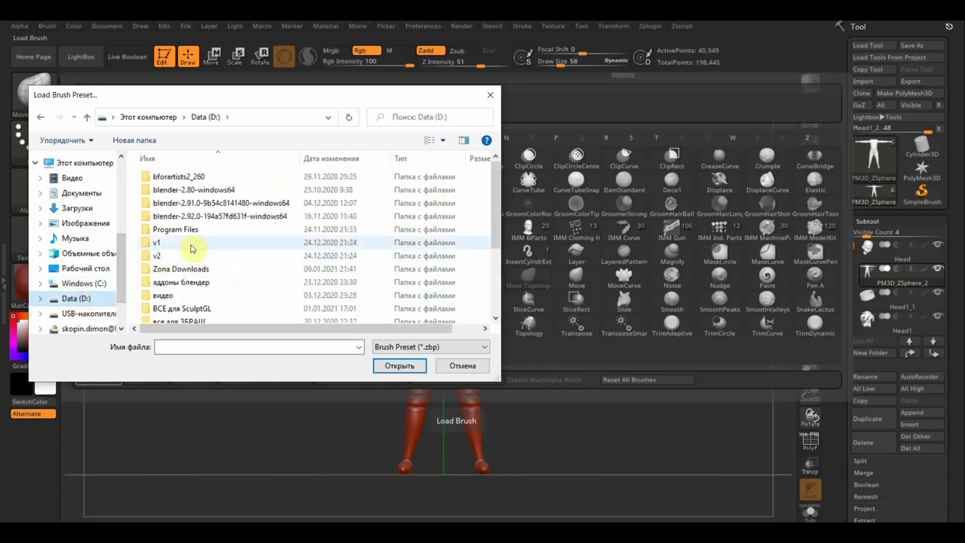
scroll(230, 296, down, 1)
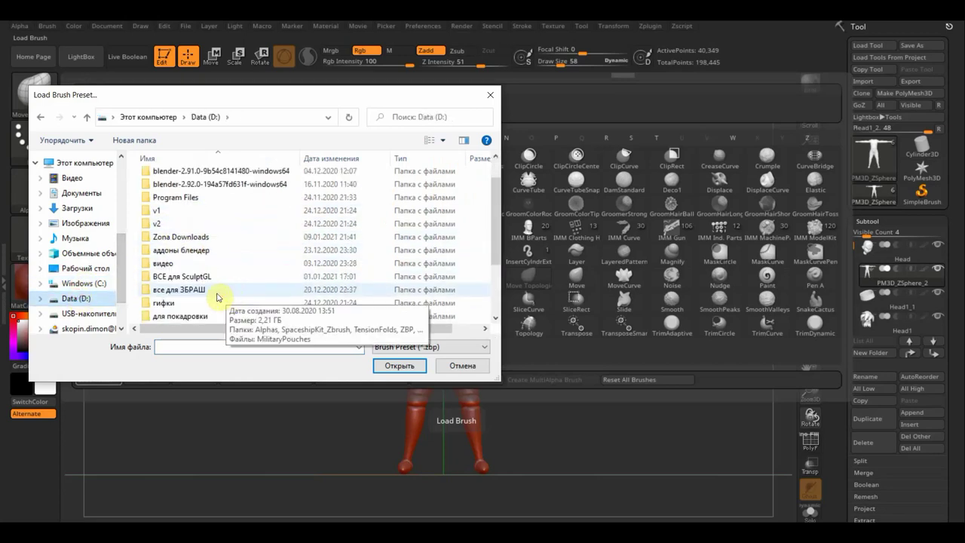
double_click(175, 292)
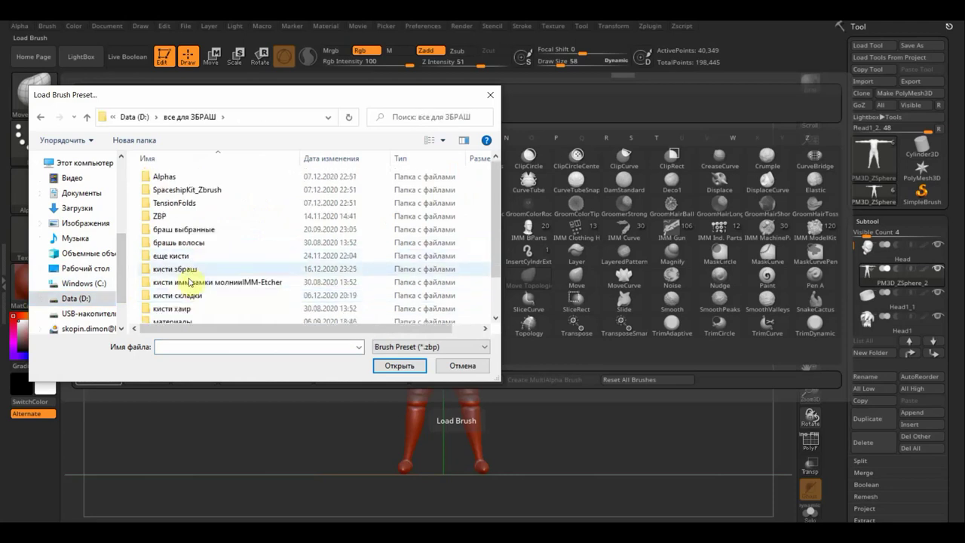
double_click(174, 256)
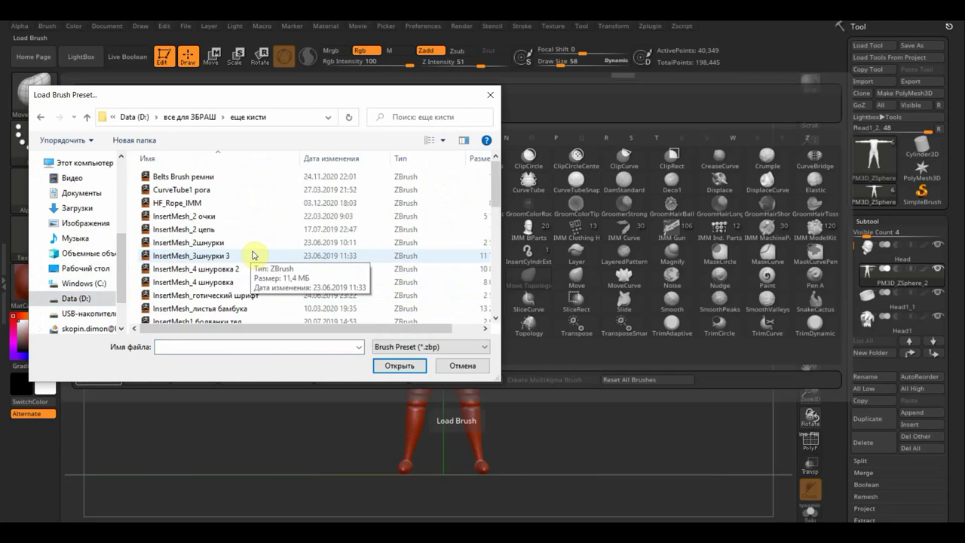
mouse_move(83, 254)
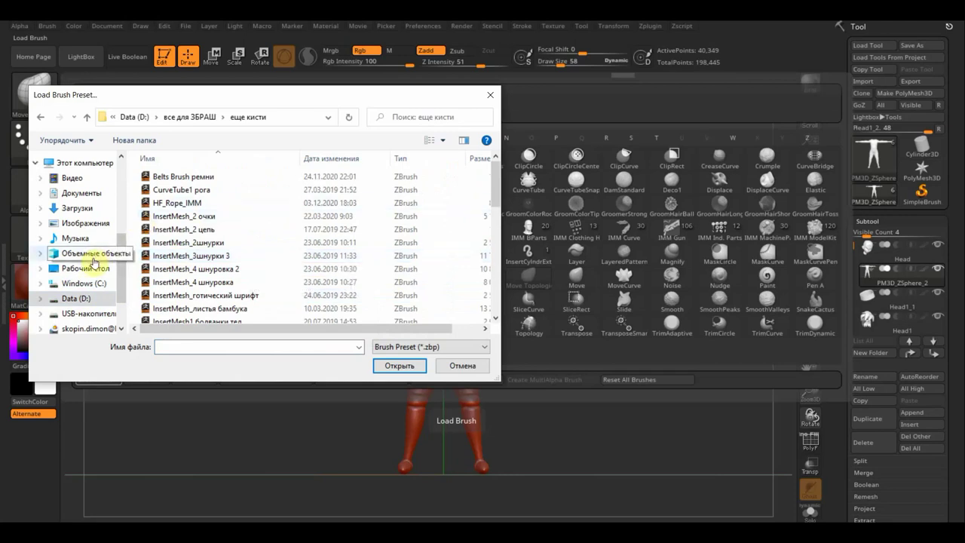
click(80, 270)
scroll(290, 274, down, 1)
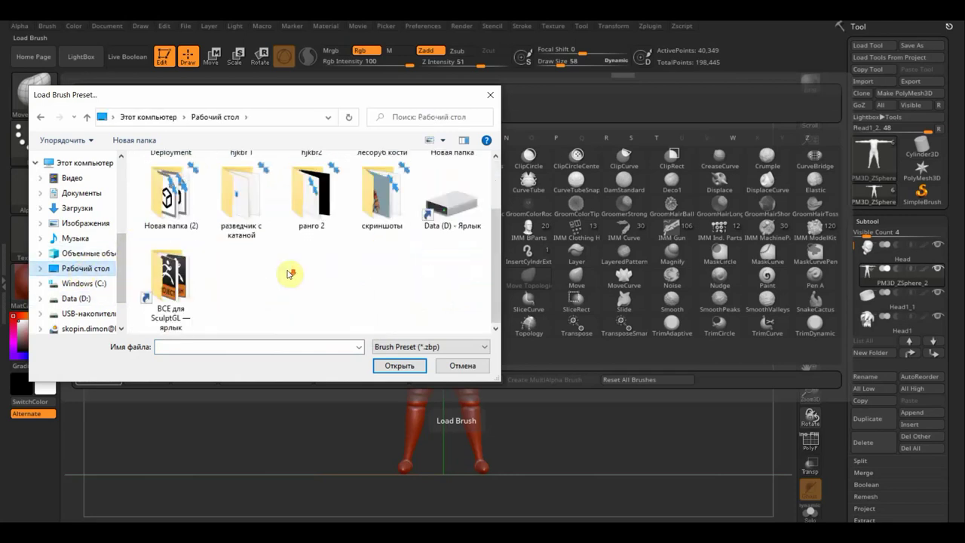
double_click(169, 279)
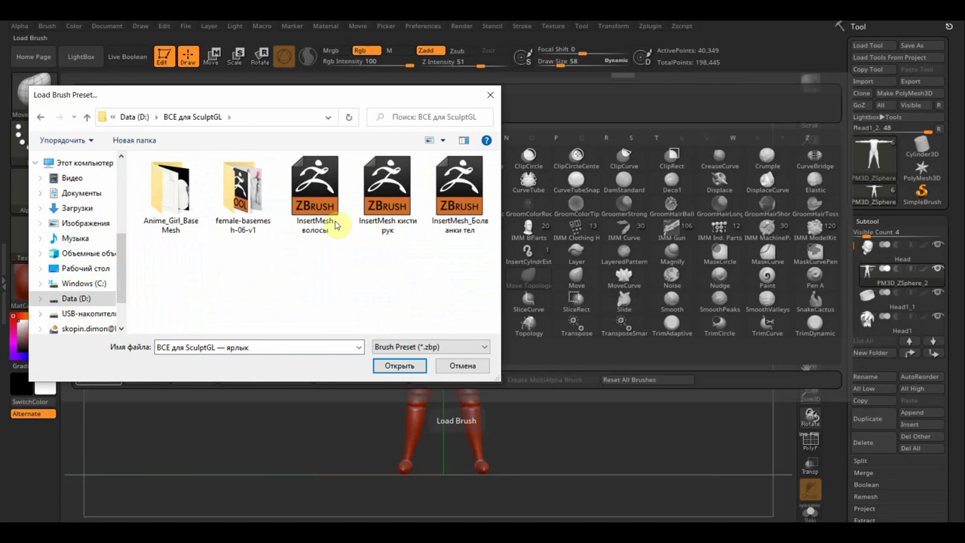
click(387, 192)
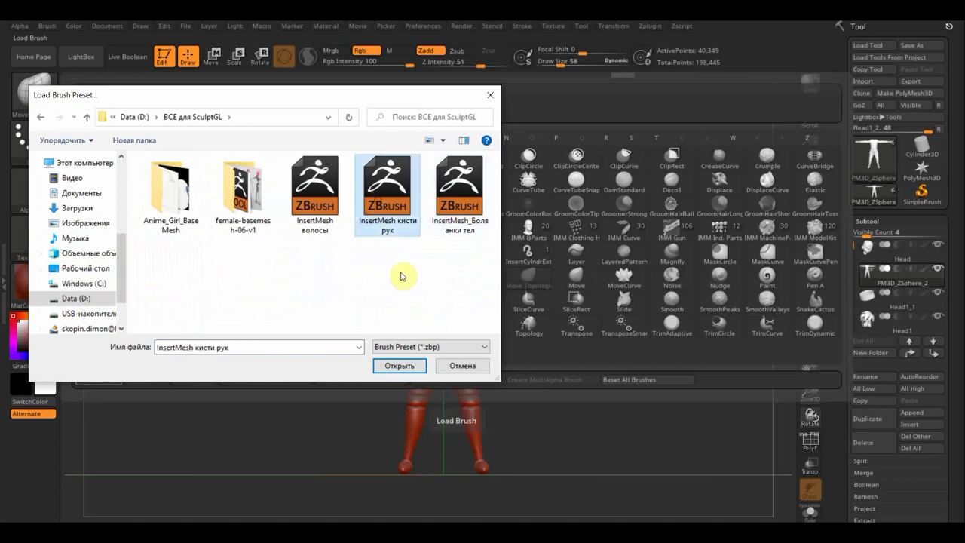
click(407, 368)
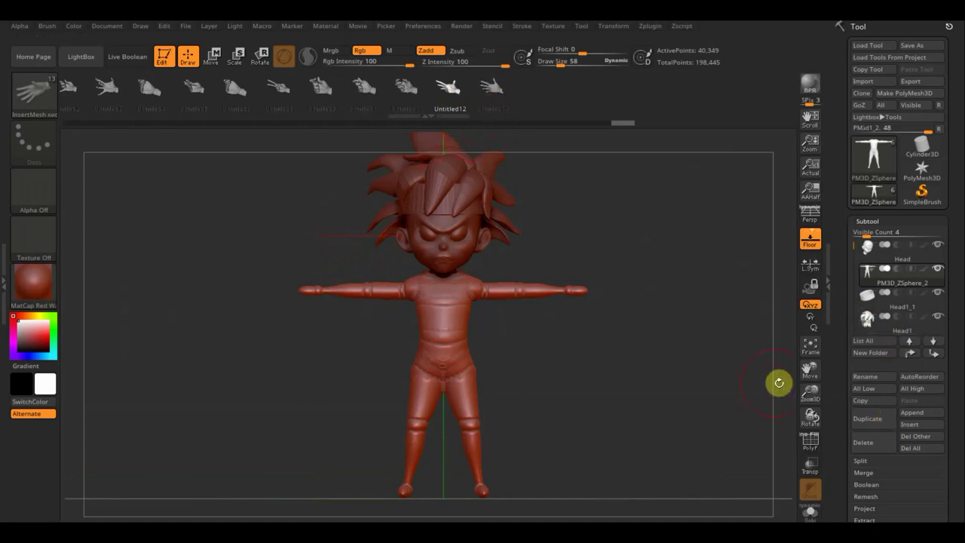
Duplicate the body subtool as PM3D_ZSphere_3, test a hand insert on the chest, then undo it
click(874, 426)
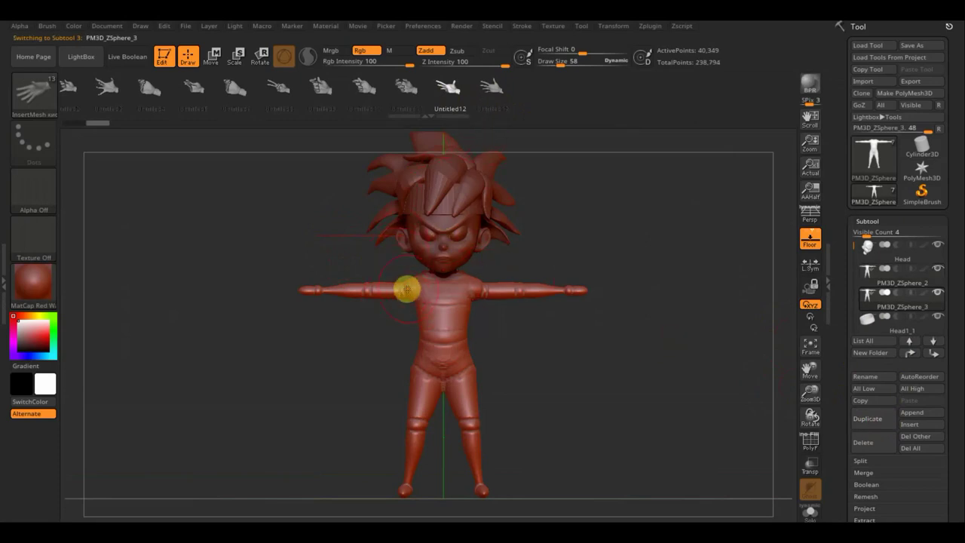
drag(413, 299, 442, 338)
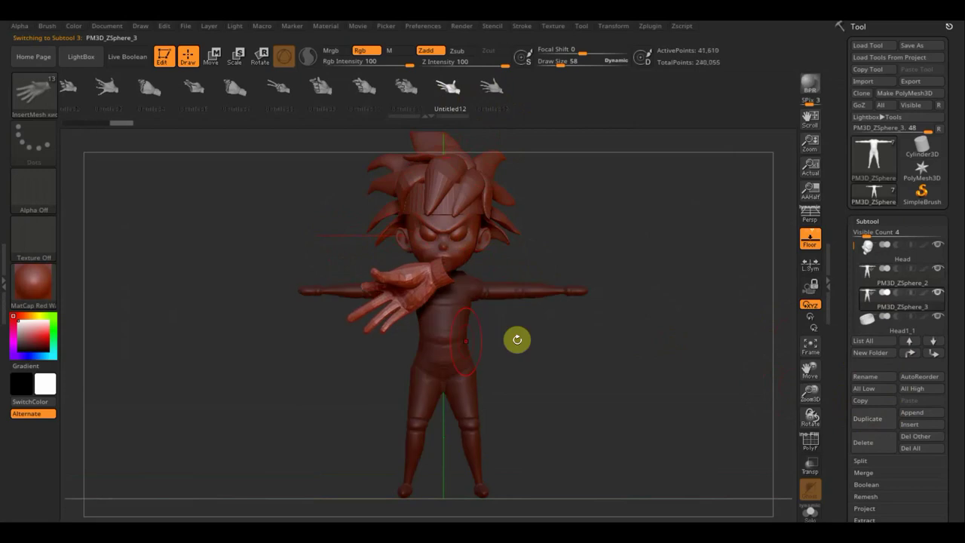
mouse_move(517, 338)
mouse_down()
mouse_move(611, 353)
mouse_move(604, 379)
mouse_move(629, 381)
mouse_move(603, 343)
mouse_move(571, 344)
mouse_move(653, 325)
mouse_move(557, 337)
mouse_move(608, 339)
mouse_up()
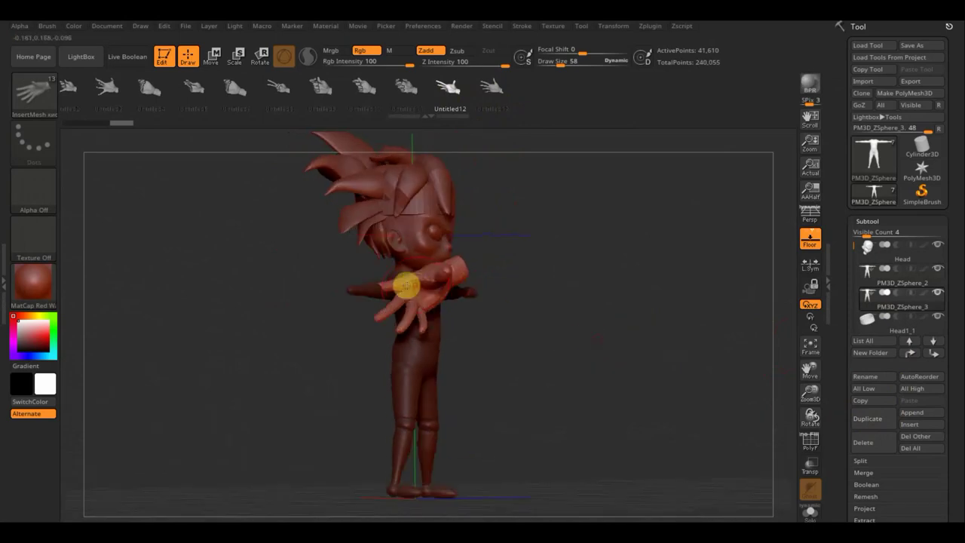
mouse_move(393, 294)
mouse_down()
mouse_move(362, 312)
mouse_move(431, 302)
mouse_move(420, 306)
mouse_move(434, 319)
mouse_up()
drag(547, 327, 532, 342)
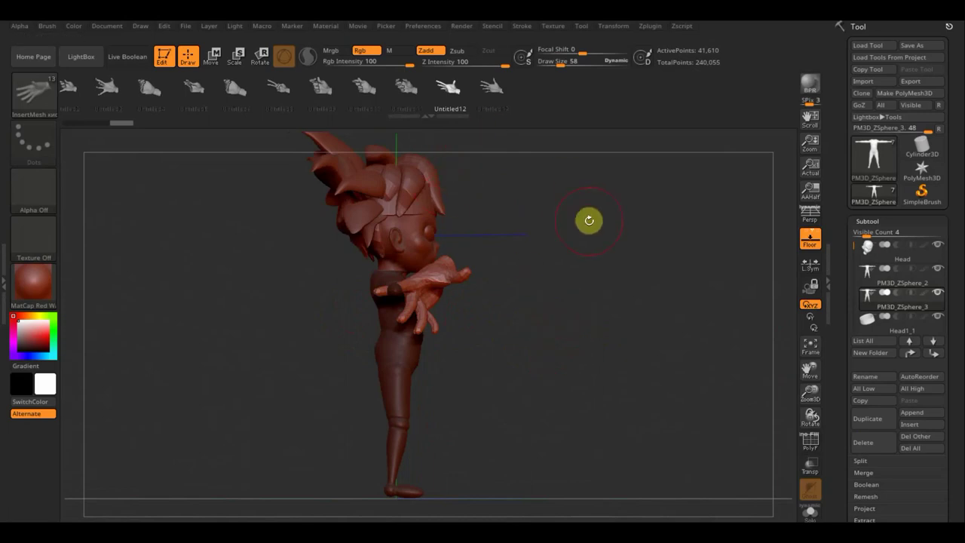
key(ctrl+z)
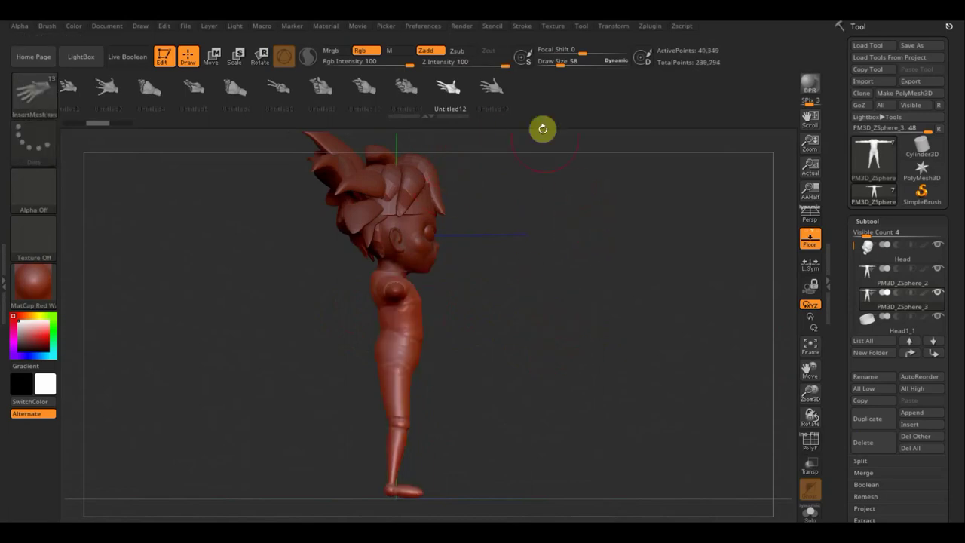
Insert a different hand mesh beside the torso
click(494, 95)
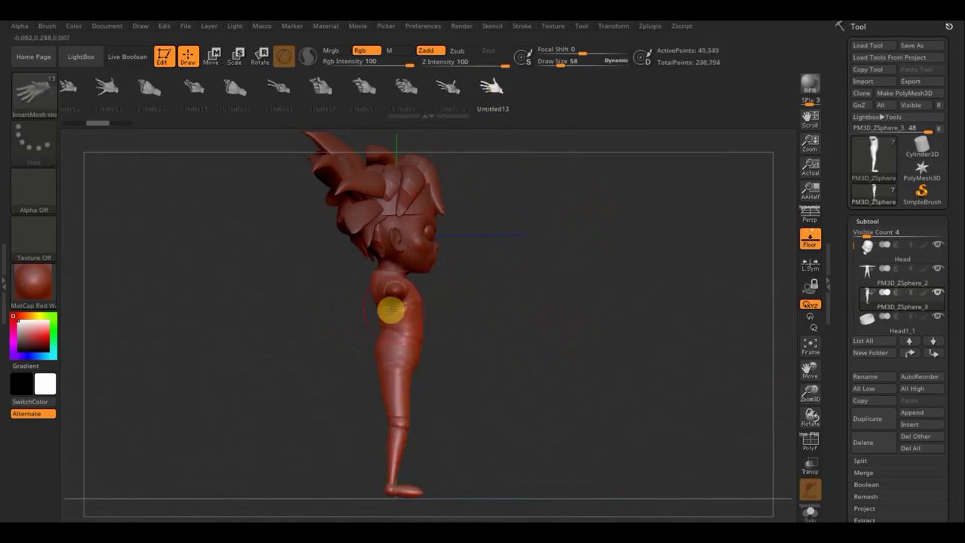
drag(386, 306, 377, 357)
shift+drag(437, 351, 542, 353)
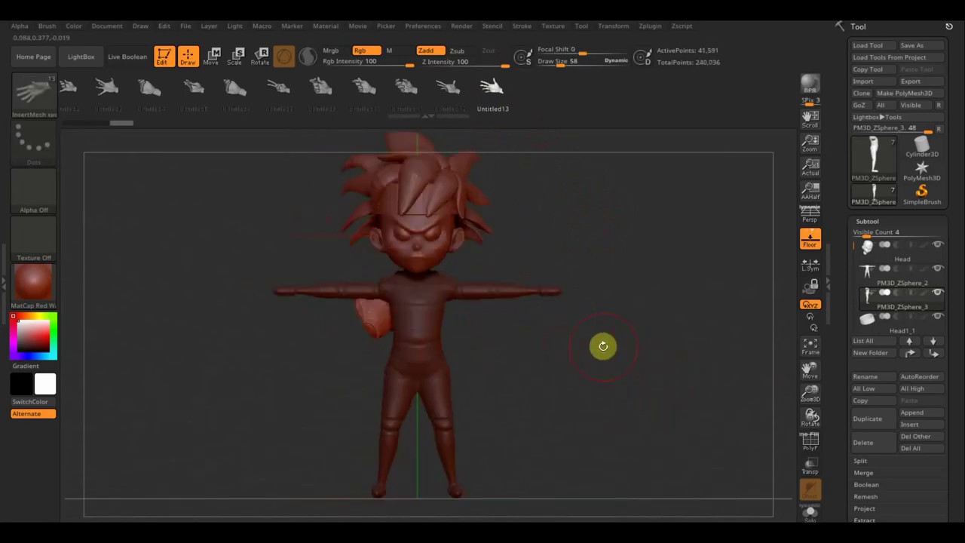
shift+click(603, 346)
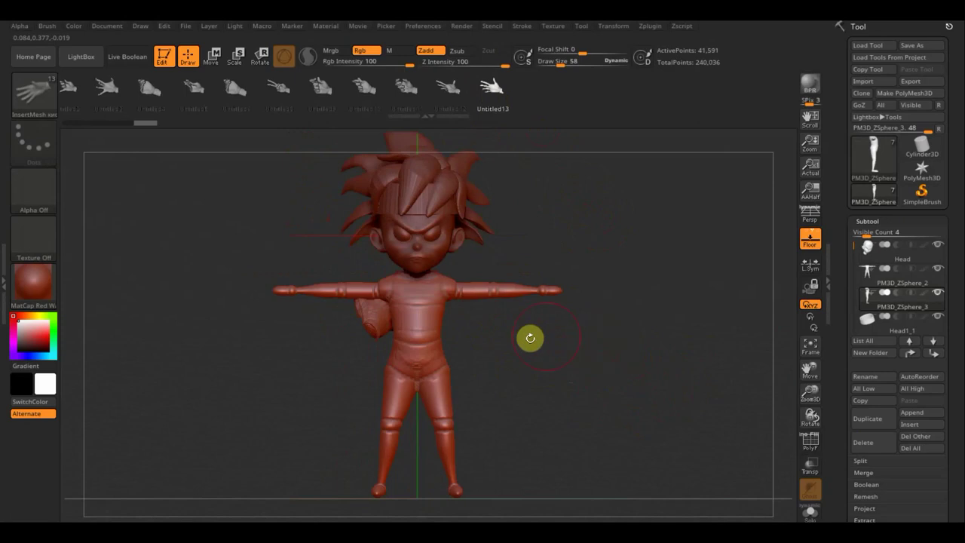
Isolate the inserted hand and delete the hidden body geometry, leaving 1,242 points
key(ctrl+shift)
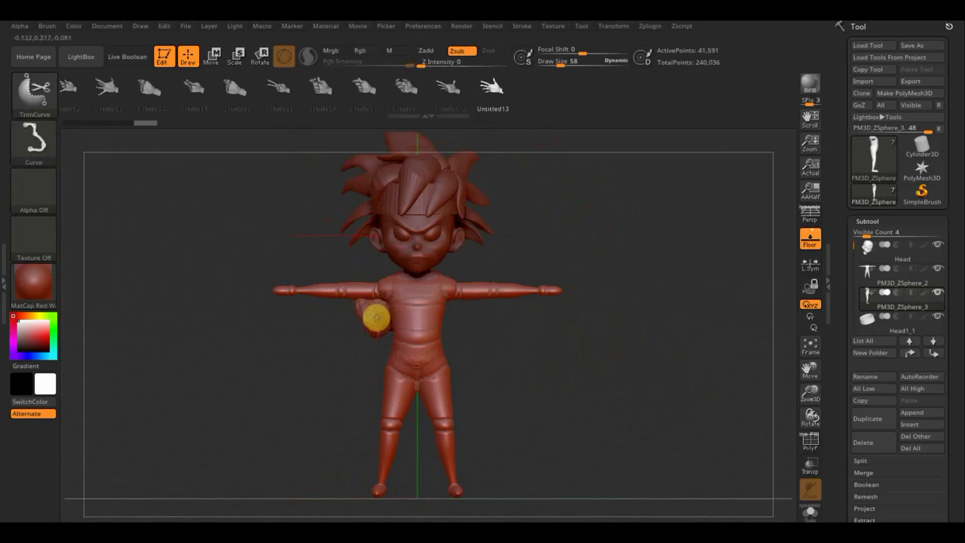
ctrl+shift+click(377, 319)
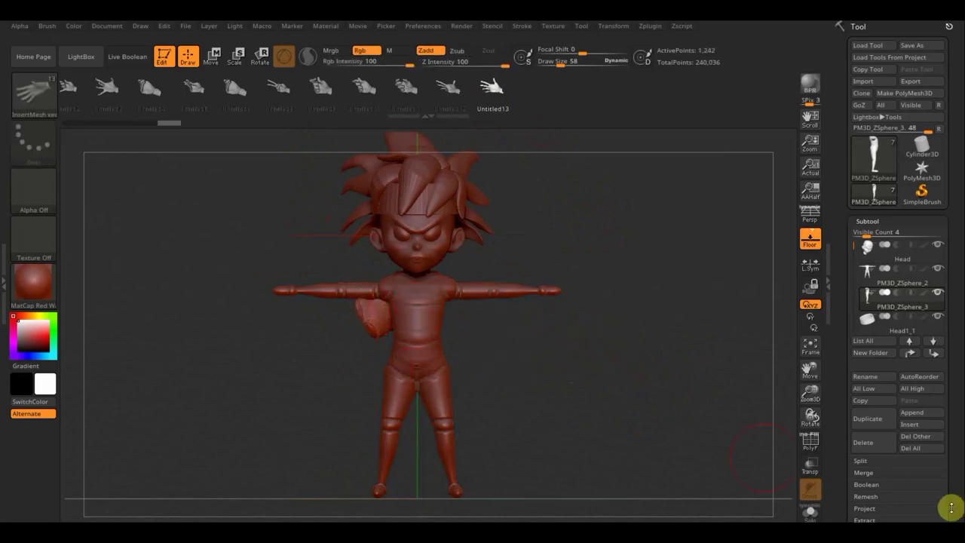
drag(952, 507, 939, 423)
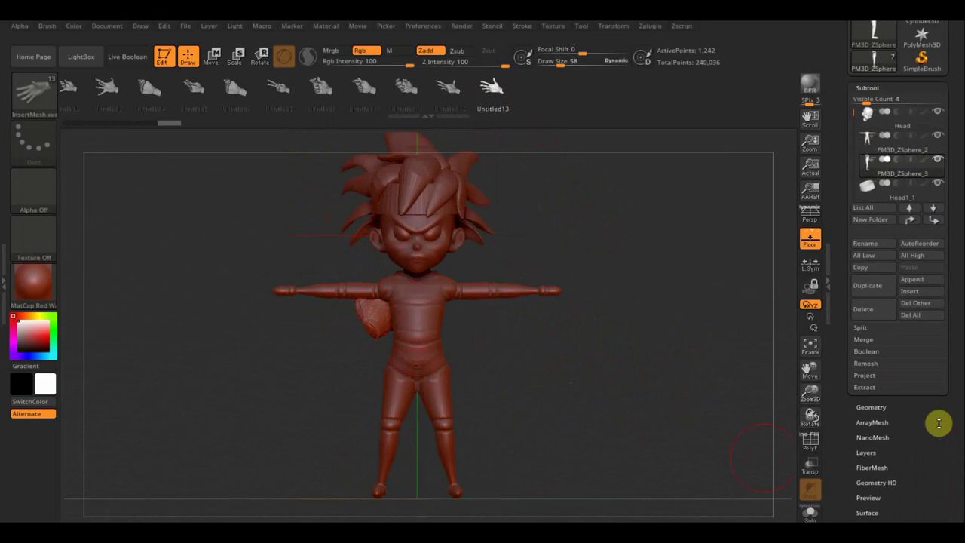
click(877, 408)
click(878, 378)
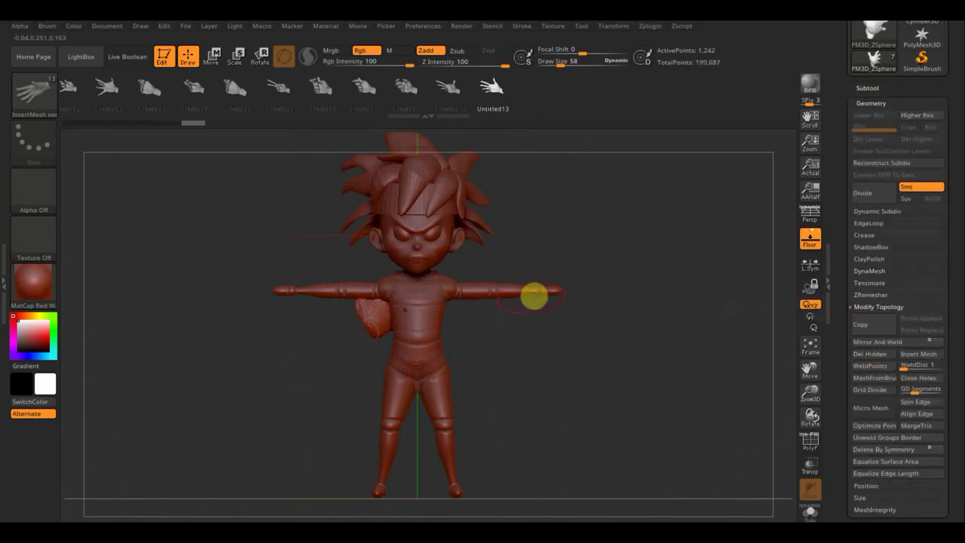
mouse_move(631, 412)
mouse_down()
mouse_move(645, 383)
mouse_move(381, 258)
mouse_up()
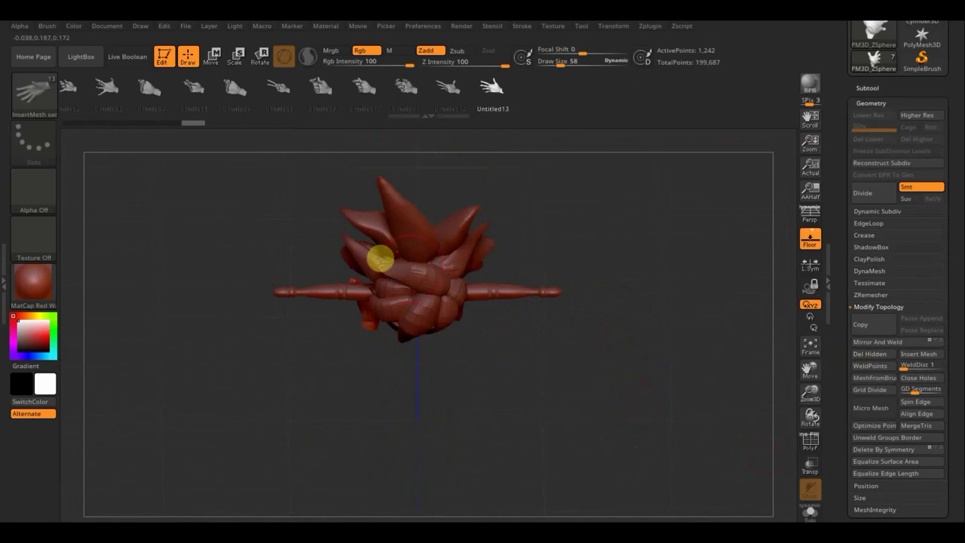
click(38, 90)
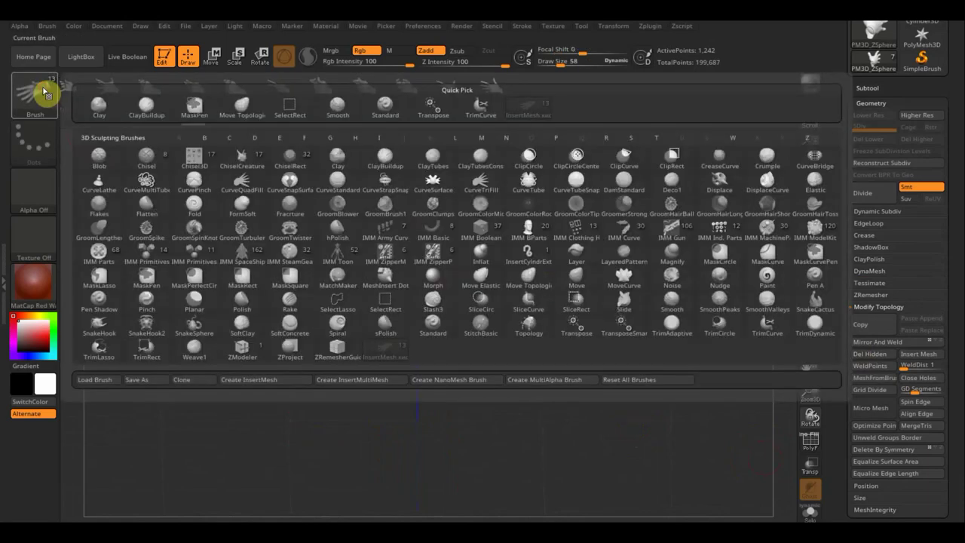
Use Move transpose to rotate, shrink and move the hand up to the wrist
click(146, 105)
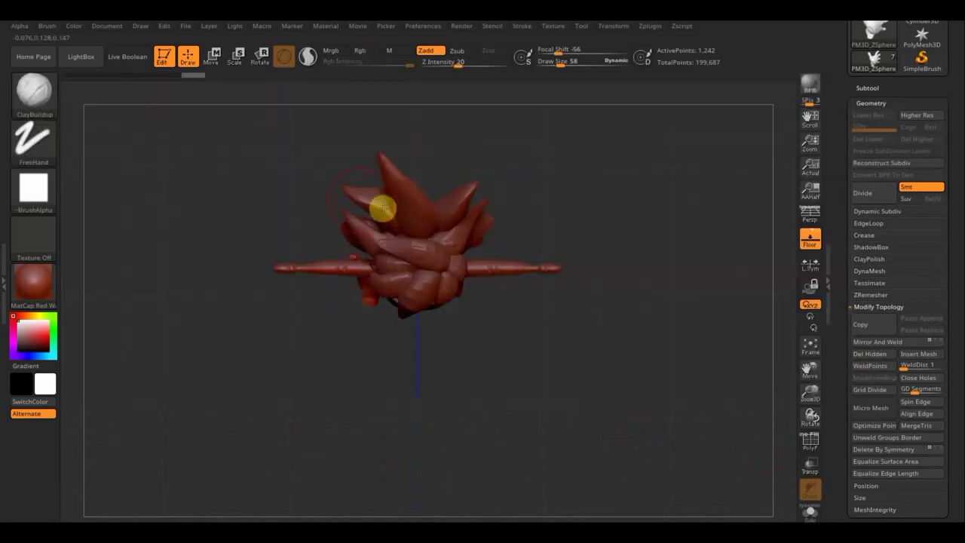
click(214, 57)
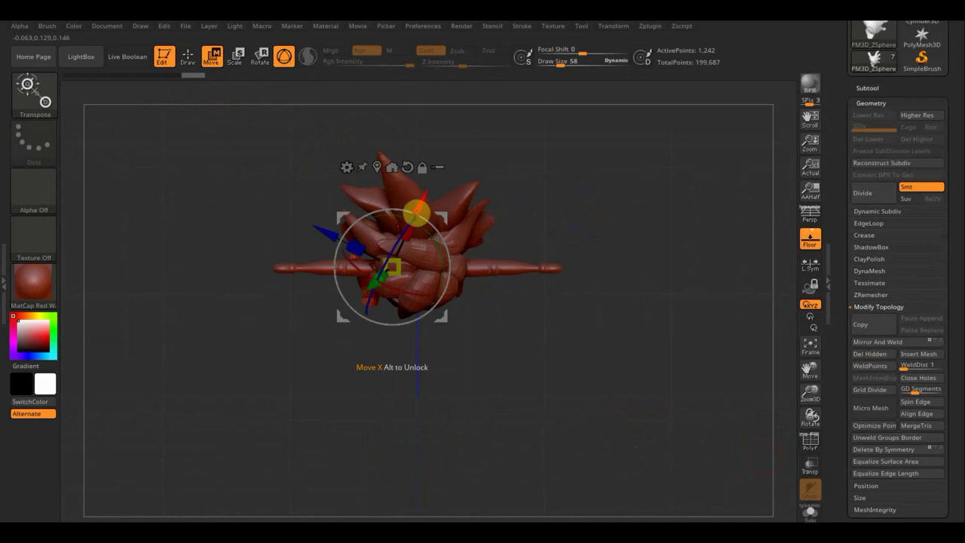
alt+drag(417, 213, 242, 293)
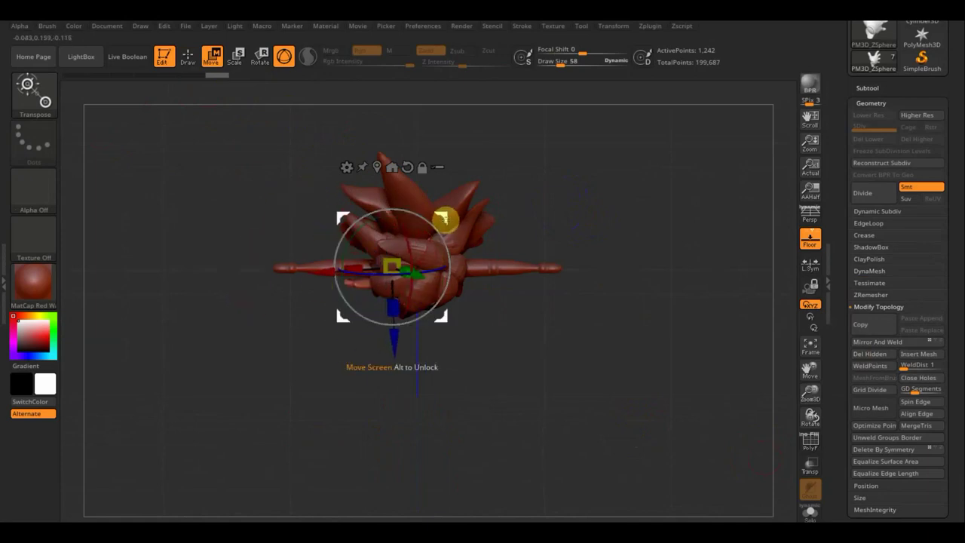
drag(444, 220, 323, 215)
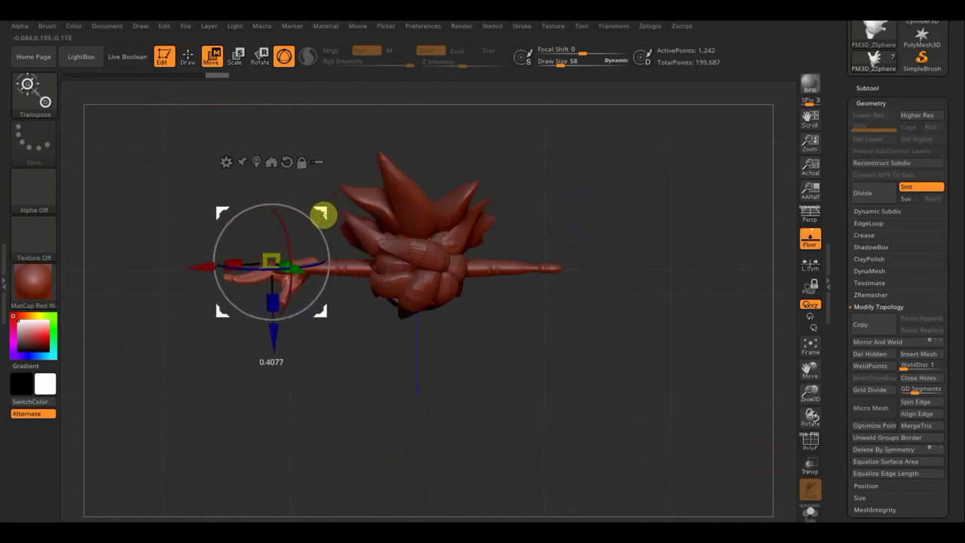
mouse_move(287, 219)
mouse_down()
mouse_move(288, 288)
mouse_move(319, 251)
mouse_up()
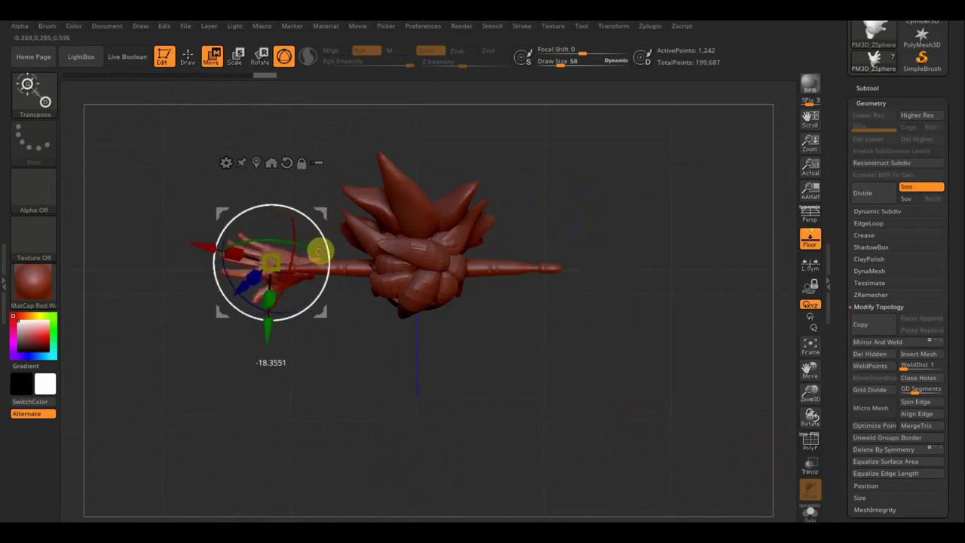
drag(565, 362, 592, 328)
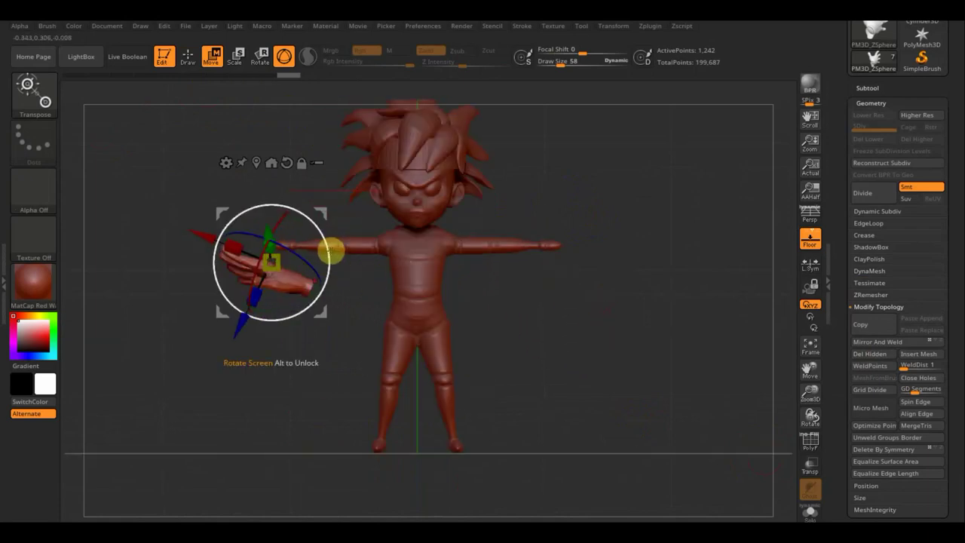
drag(330, 251, 319, 239)
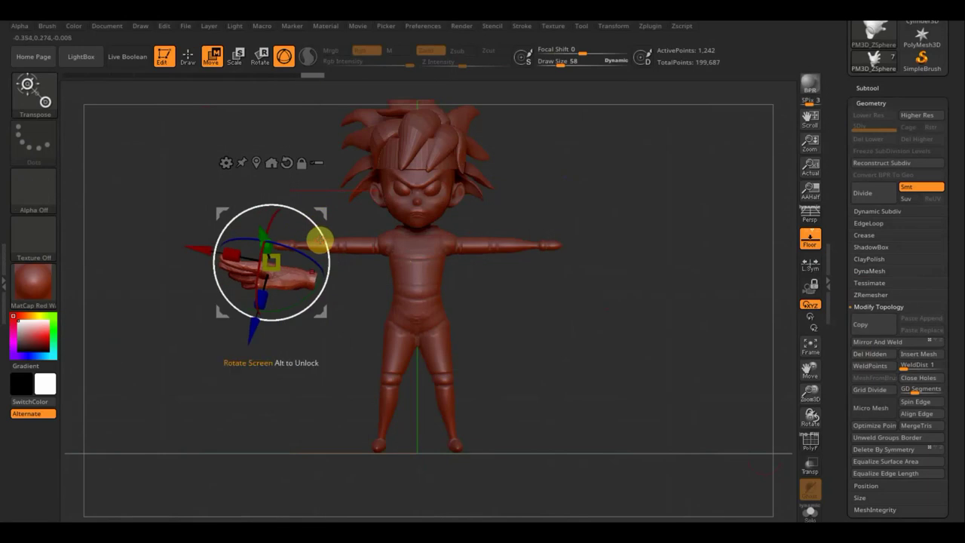
drag(322, 201, 306, 179)
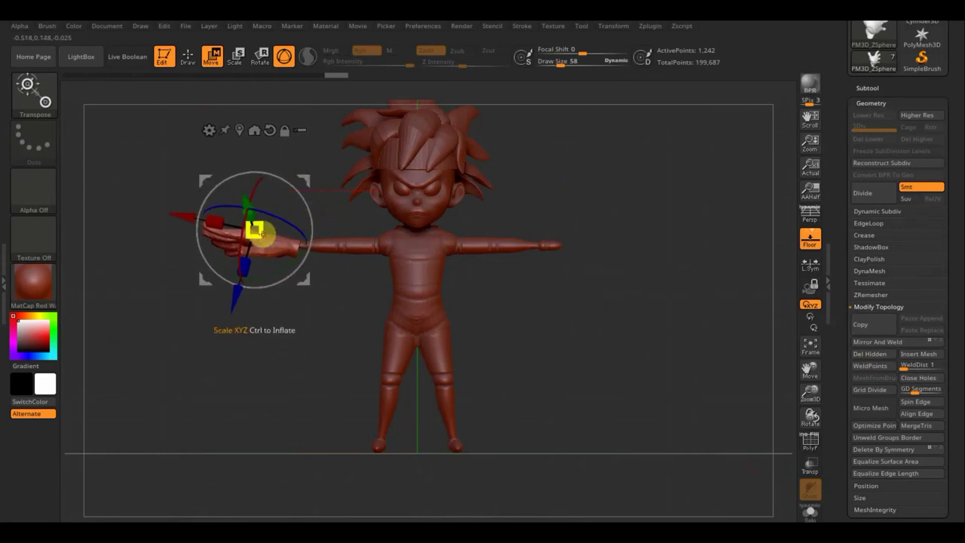
drag(256, 231, 255, 224)
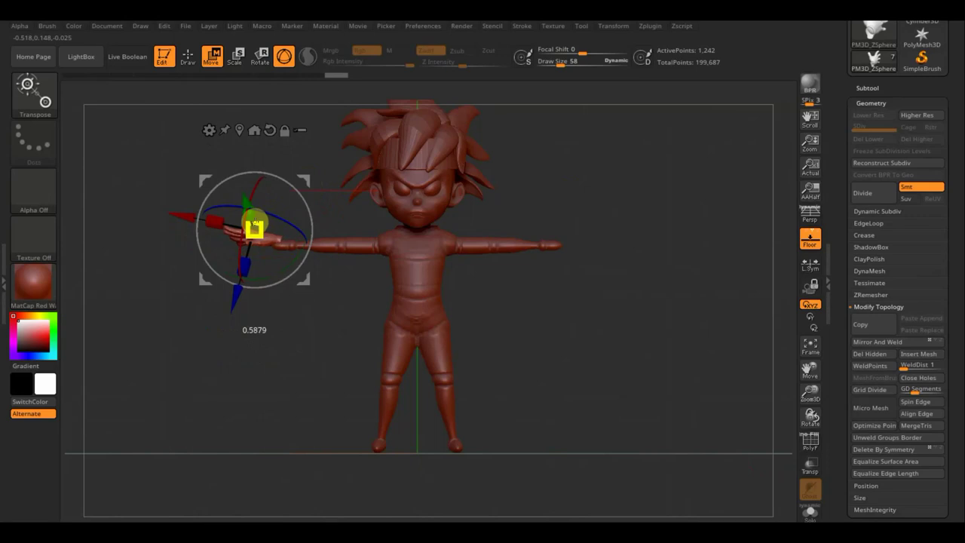
drag(308, 181, 319, 185)
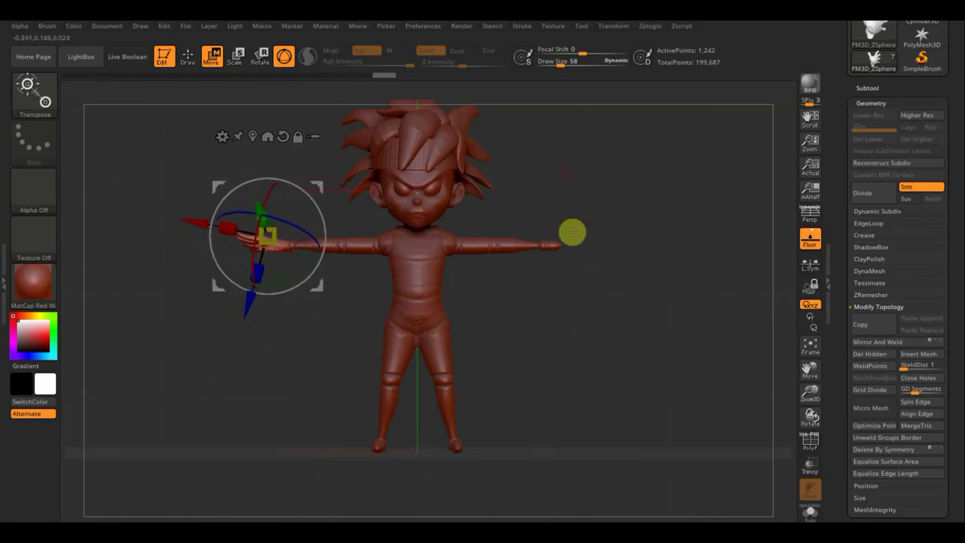
Turn off the floor grid and twist and shift the hand to align with the arm
drag(572, 233, 640, 271)
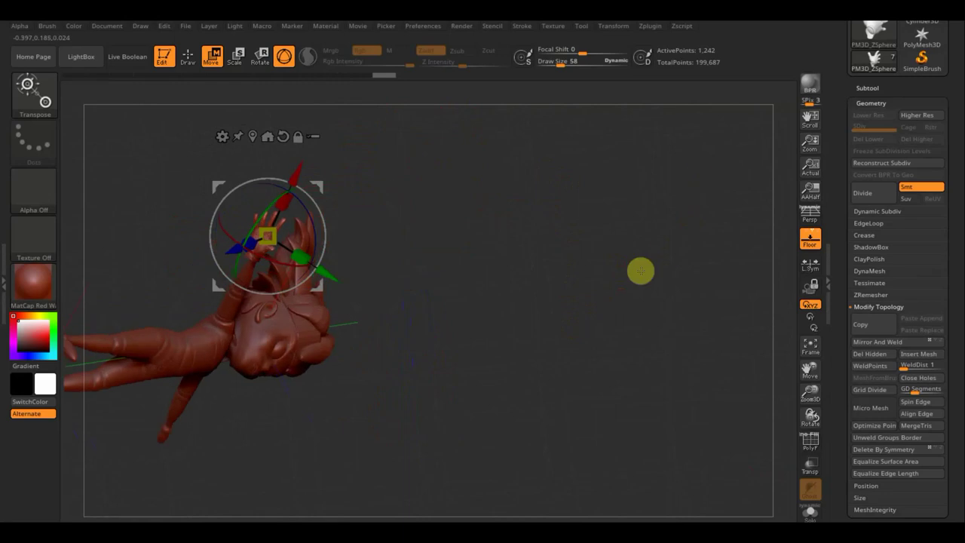
drag(640, 270, 847, 249)
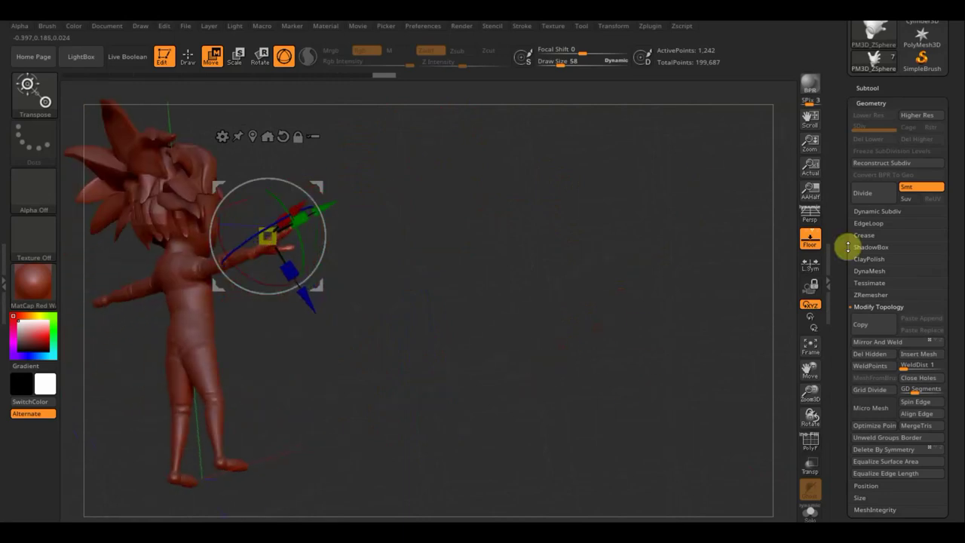
click(809, 238)
drag(661, 242, 652, 261)
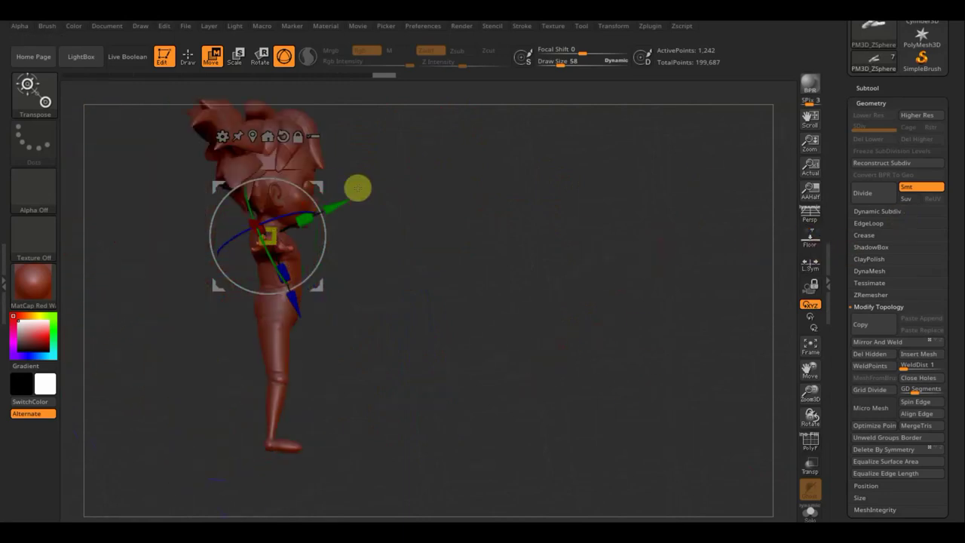
alt+drag(485, 252, 536, 370)
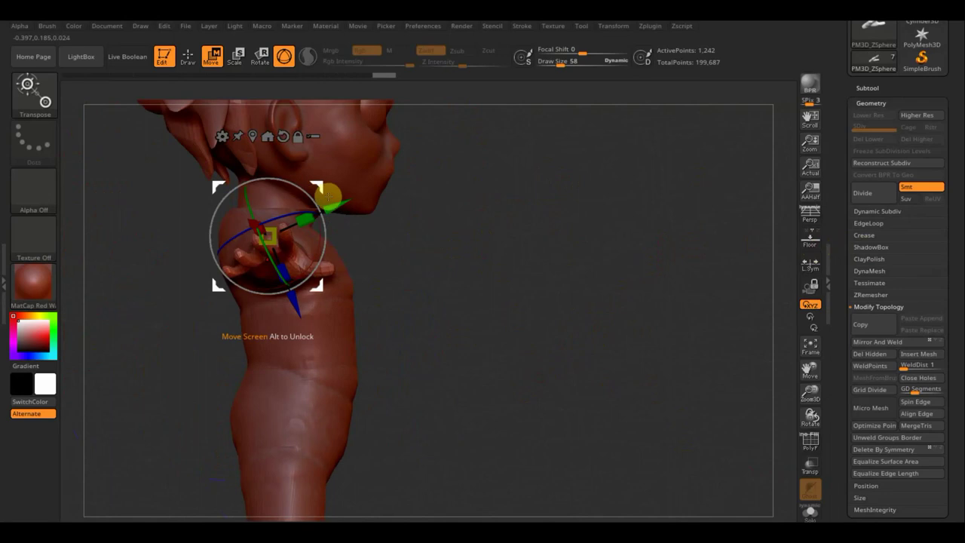
drag(320, 199, 326, 220)
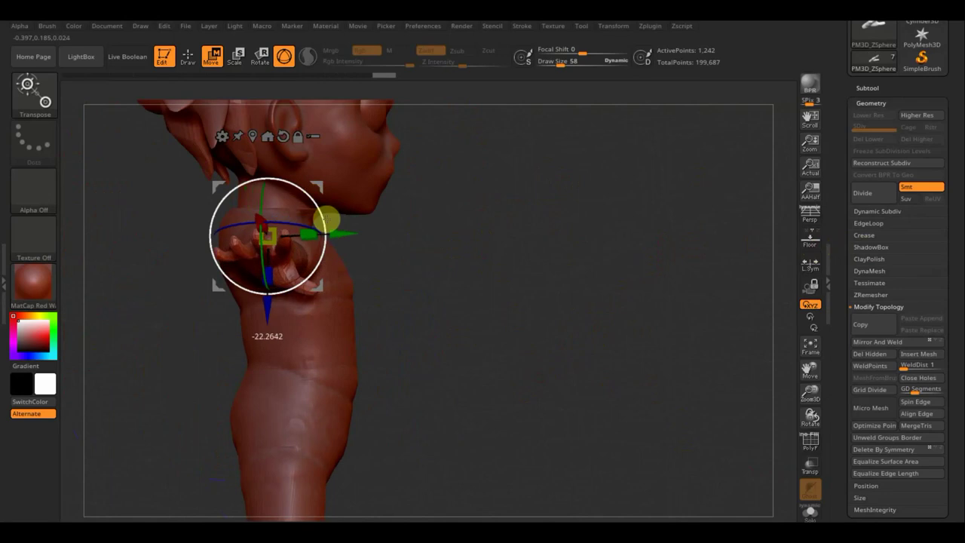
mouse_move(528, 207)
mouse_down()
mouse_move(559, 295)
mouse_move(424, 244)
mouse_up()
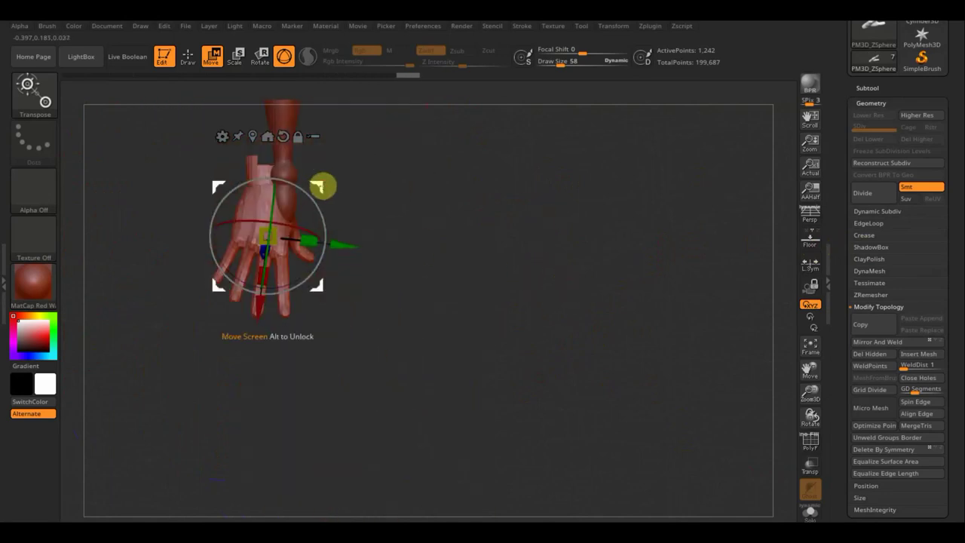
drag(322, 190, 340, 191)
mouse_move(412, 191)
mouse_down()
mouse_move(489, 209)
mouse_move(521, 201)
mouse_move(377, 215)
mouse_move(335, 202)
mouse_move(341, 179)
mouse_move(475, 249)
mouse_move(536, 172)
mouse_move(660, 226)
mouse_up()
drag(446, 433, 468, 452)
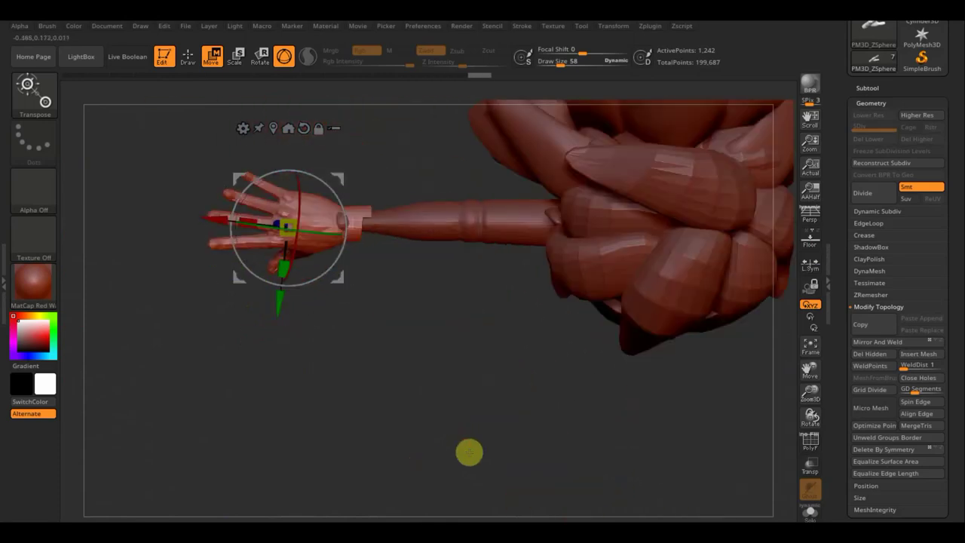
mouse_move(535, 433)
mouse_down()
mouse_move(507, 256)
mouse_move(535, 308)
mouse_move(359, 338)
mouse_up()
Nudge the hand outward, then Mirror And Weld it onto the opposite wrist (2,474 points)
mouse_move(463, 355)
mouse_down()
mouse_move(436, 361)
mouse_move(452, 366)
mouse_move(413, 282)
mouse_move(481, 357)
mouse_move(394, 265)
mouse_move(403, 282)
mouse_move(548, 323)
mouse_up()
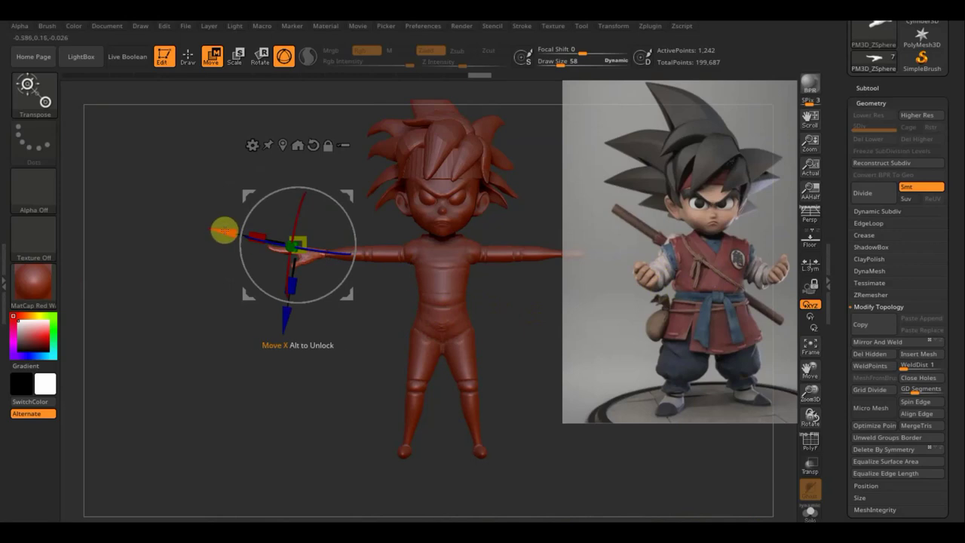
drag(244, 193, 253, 193)
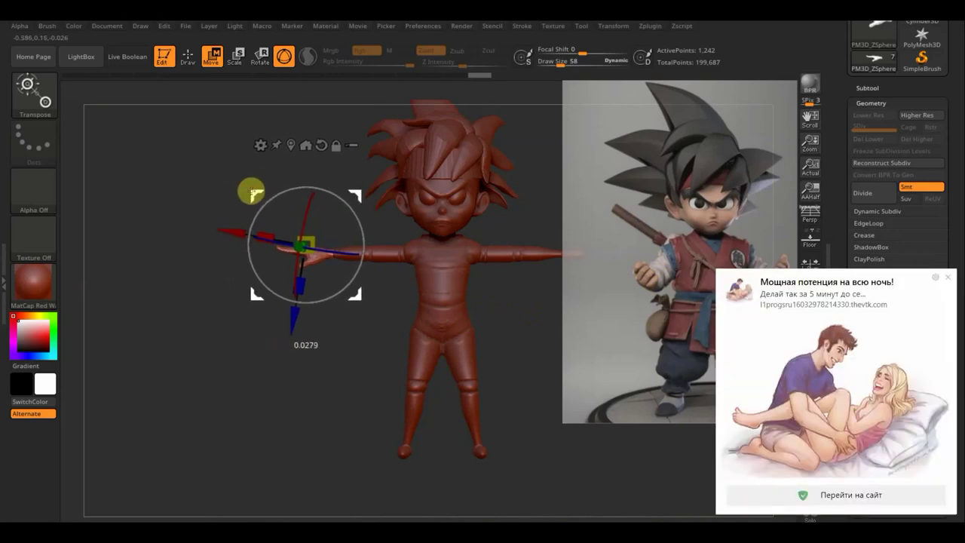
click(948, 278)
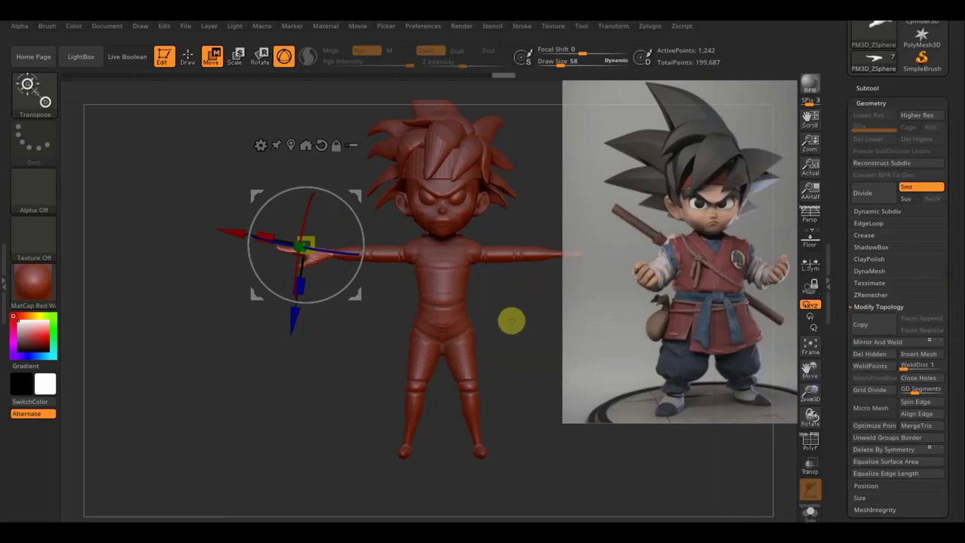
alt+drag(510, 321, 445, 342)
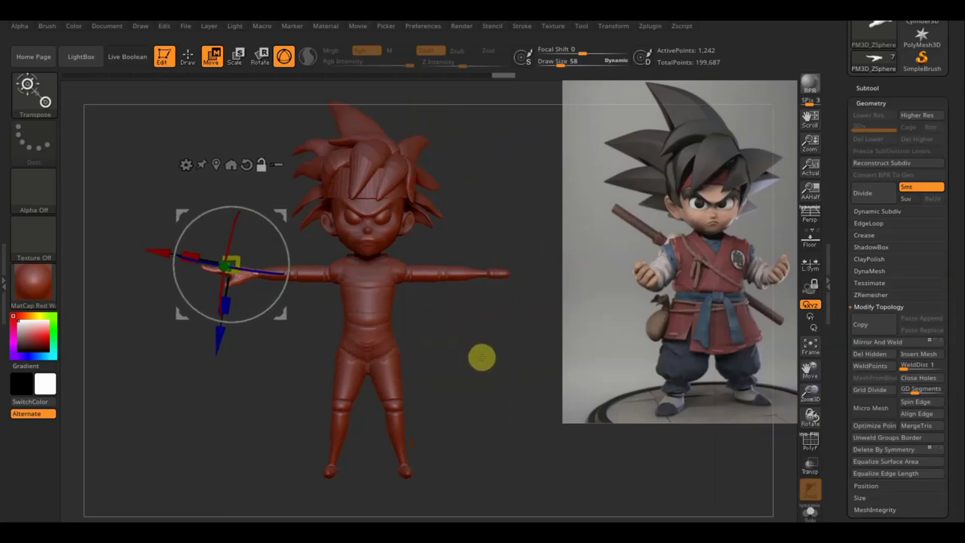
click(888, 341)
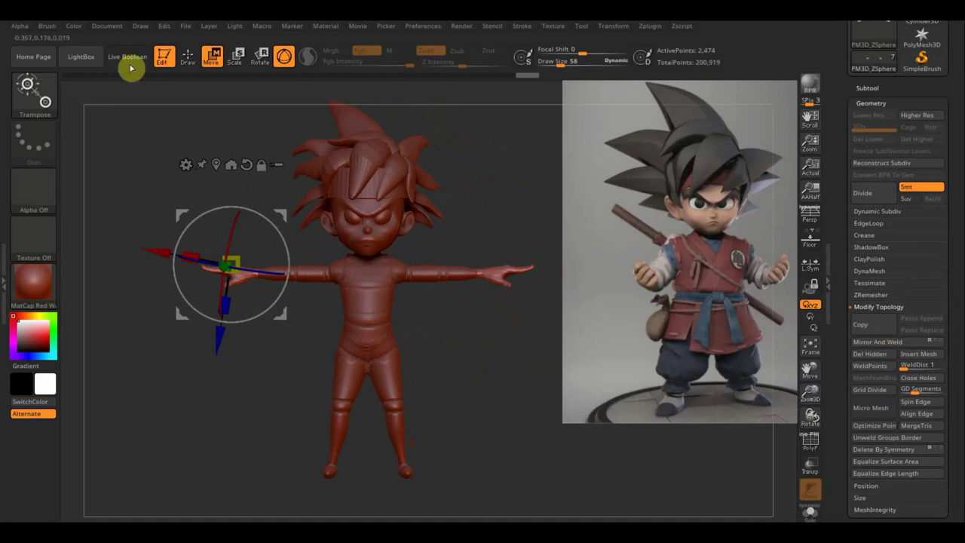
click(187, 57)
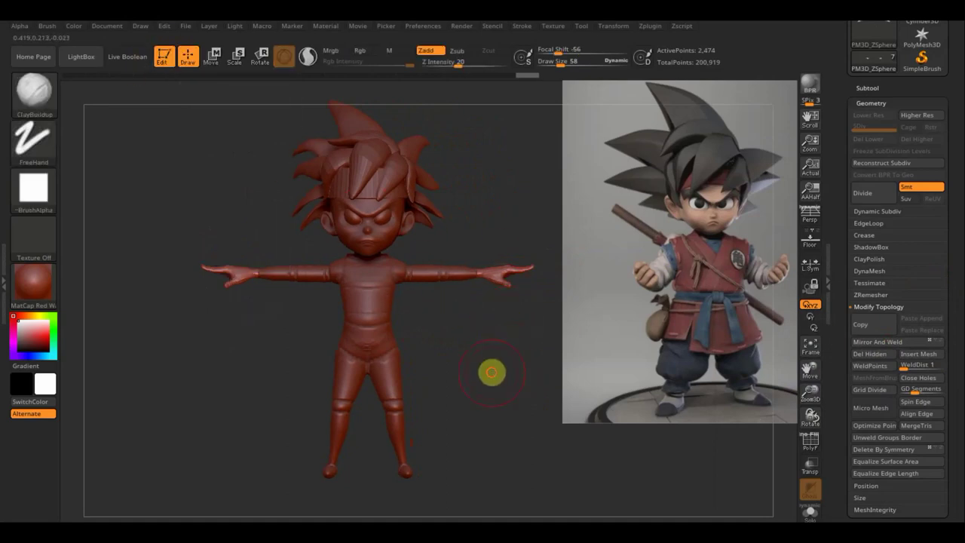
Lower the brush draw size to 23 and smooth the legs
mouse_move(491, 370)
mouse_down()
mouse_move(559, 371)
mouse_move(541, 385)
mouse_move(530, 450)
mouse_move(456, 457)
mouse_move(493, 435)
mouse_move(495, 352)
mouse_move(493, 369)
mouse_up()
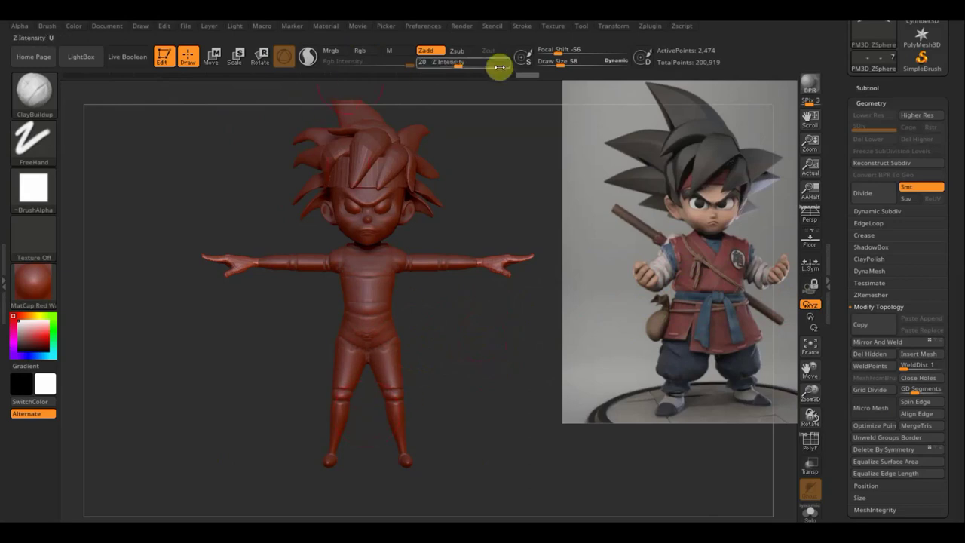
drag(563, 63, 560, 65)
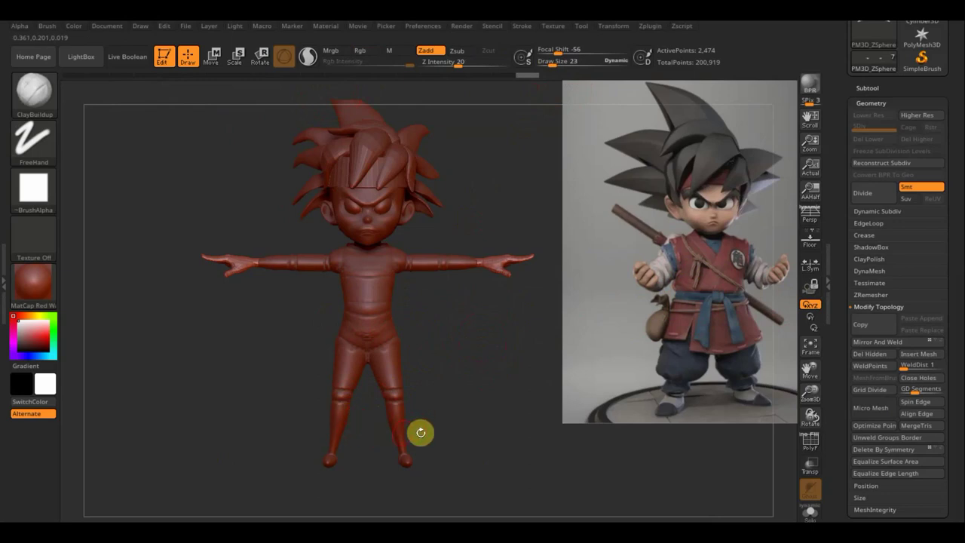
shift+drag(367, 396, 334, 401)
Make PM3D_ZSphere_2 the active subtool and hide the reference image with Shift+Z
key(n)
click(228, 437)
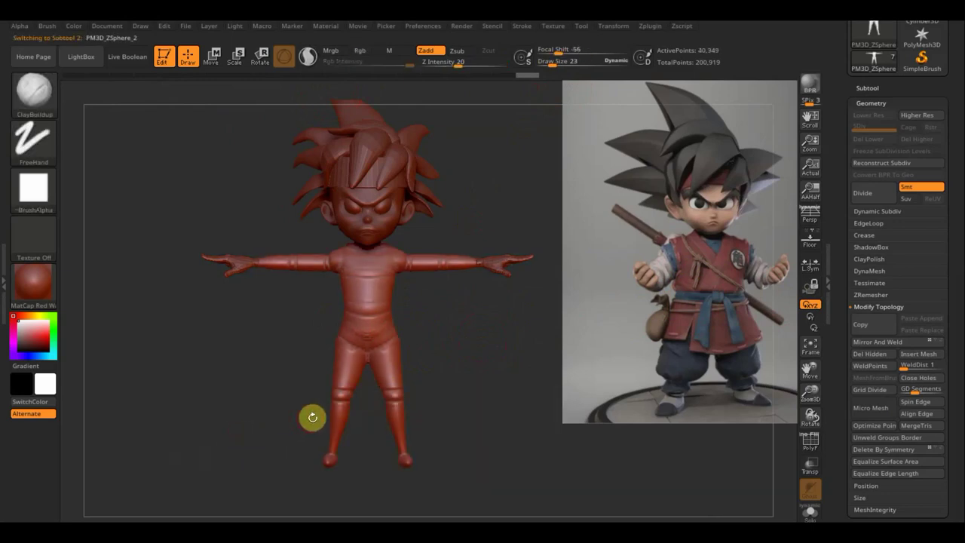
key(shift)
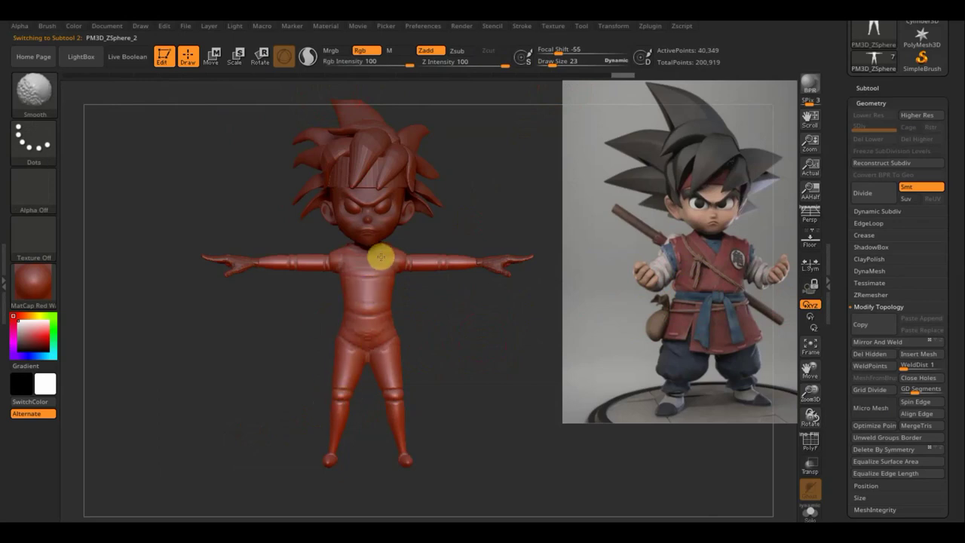
key(shift+z)
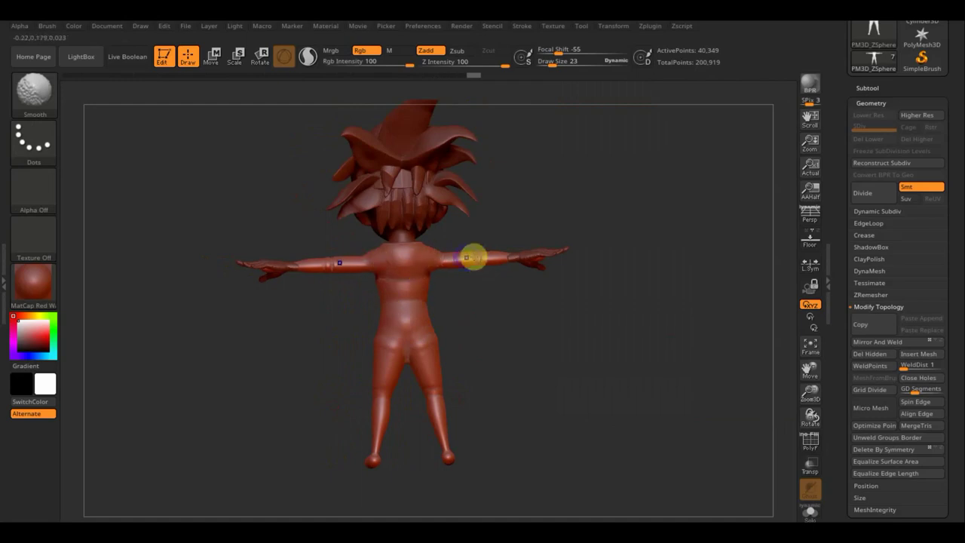
mouse_move(478, 280)
mouse_down()
mouse_move(528, 347)
mouse_move(521, 405)
mouse_move(511, 411)
mouse_up()
key(shift)
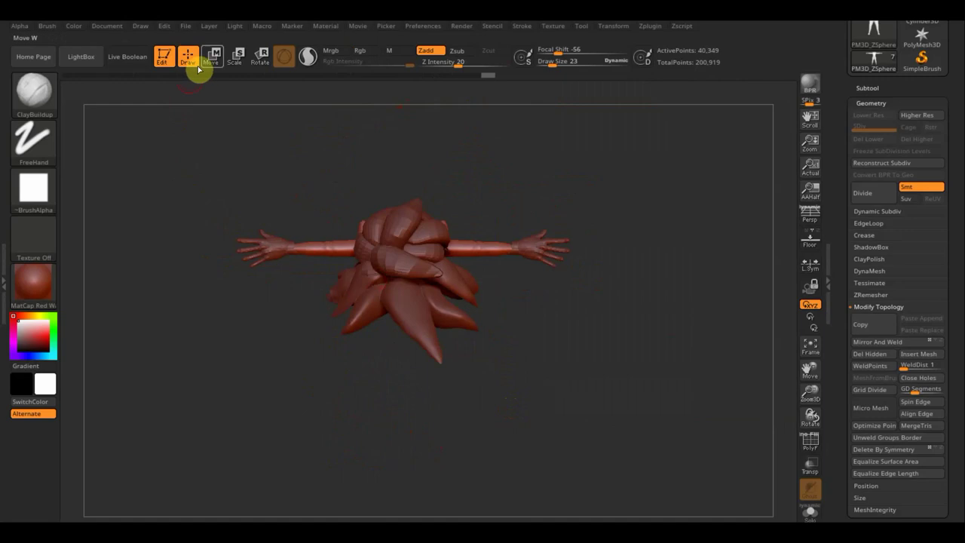
Choose the Move Topological brush at draw size 62 and turn the figure to a side view
click(35, 97)
click(244, 108)
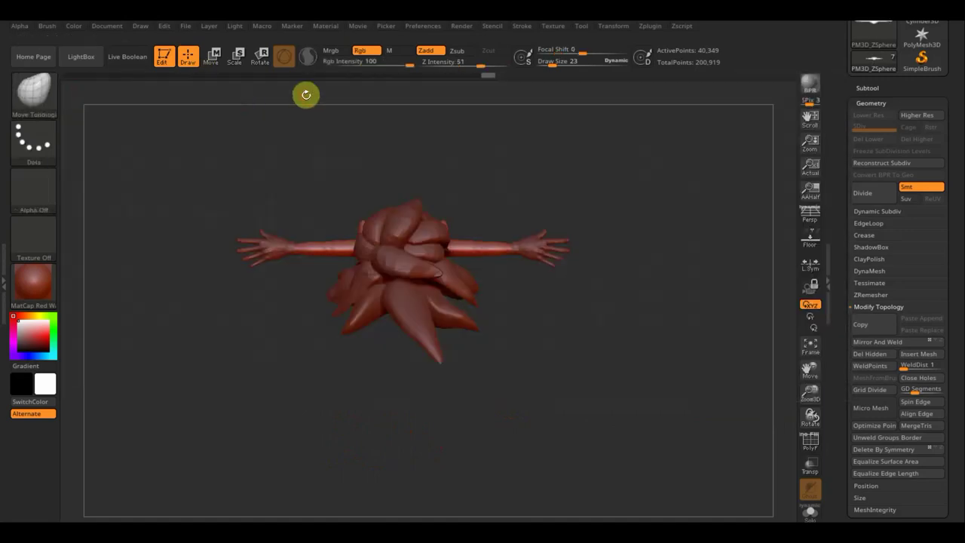
click(554, 63)
text(62)
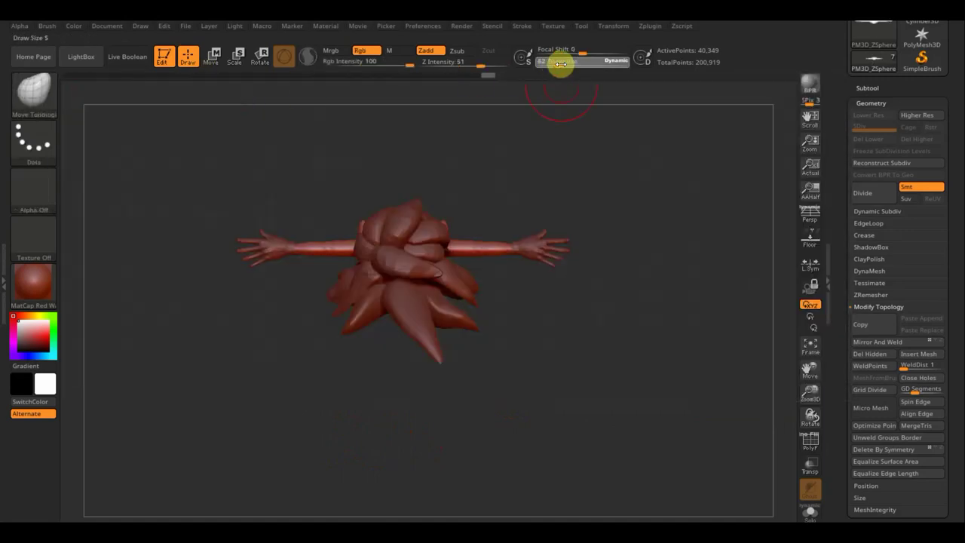
key(Return)
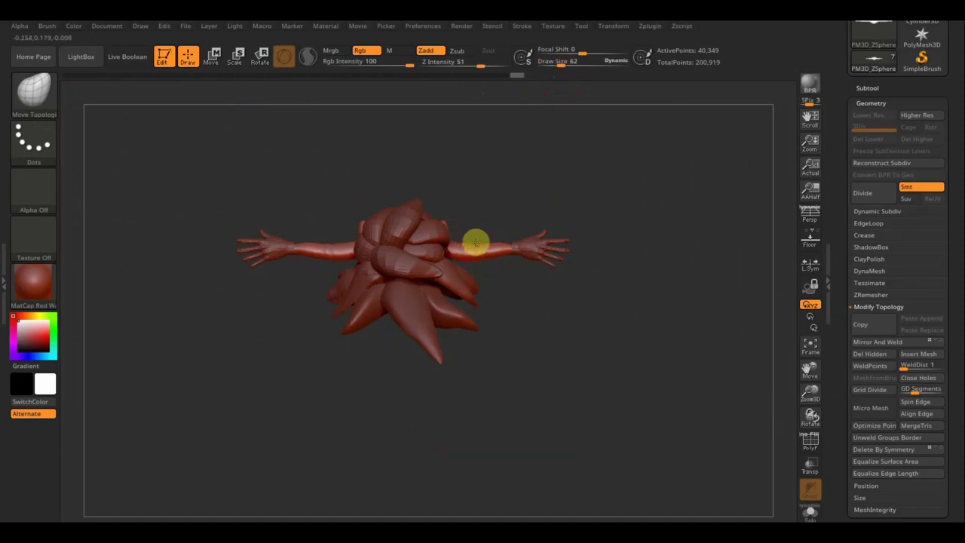
drag(561, 325, 456, 281)
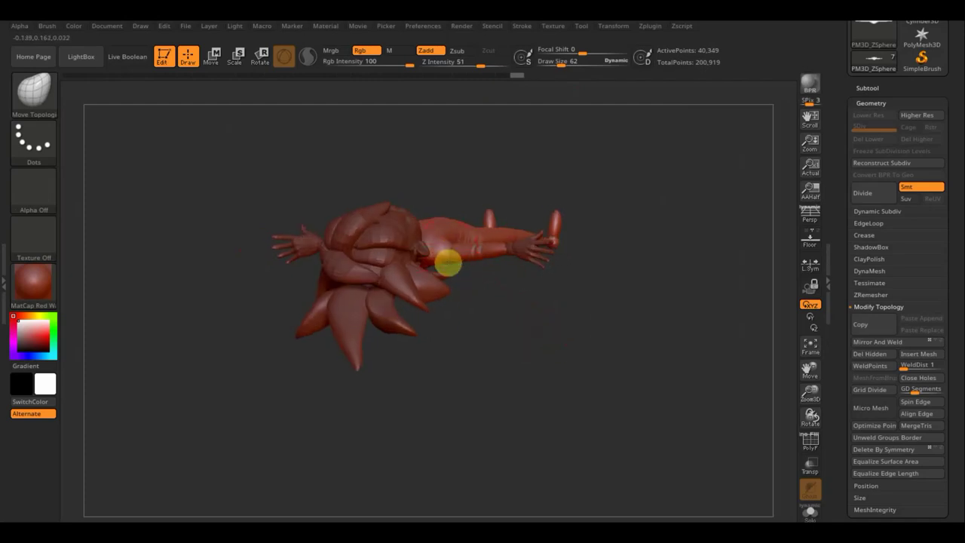
mouse_move(536, 304)
mouse_down()
mouse_move(548, 175)
mouse_move(566, 230)
mouse_move(622, 219)
mouse_move(609, 340)
mouse_move(606, 355)
mouse_move(521, 390)
mouse_up()
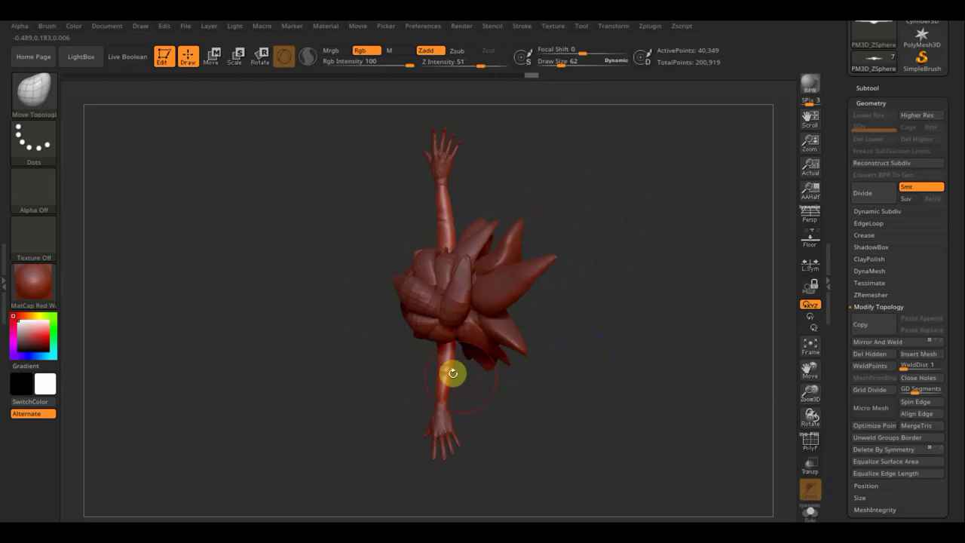
Drop the draw size to 45 and Shift-smooth the lower legs
click(561, 63)
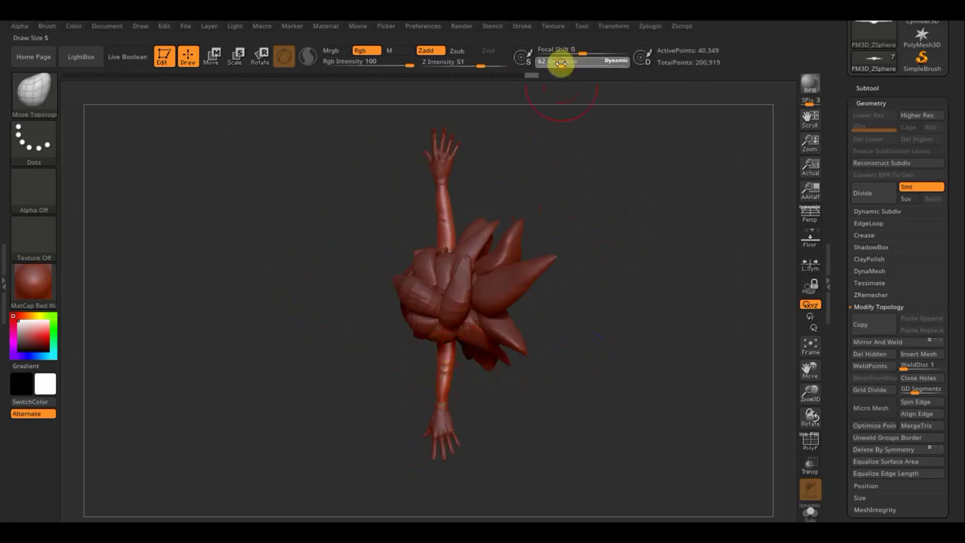
text(45)
key(Return)
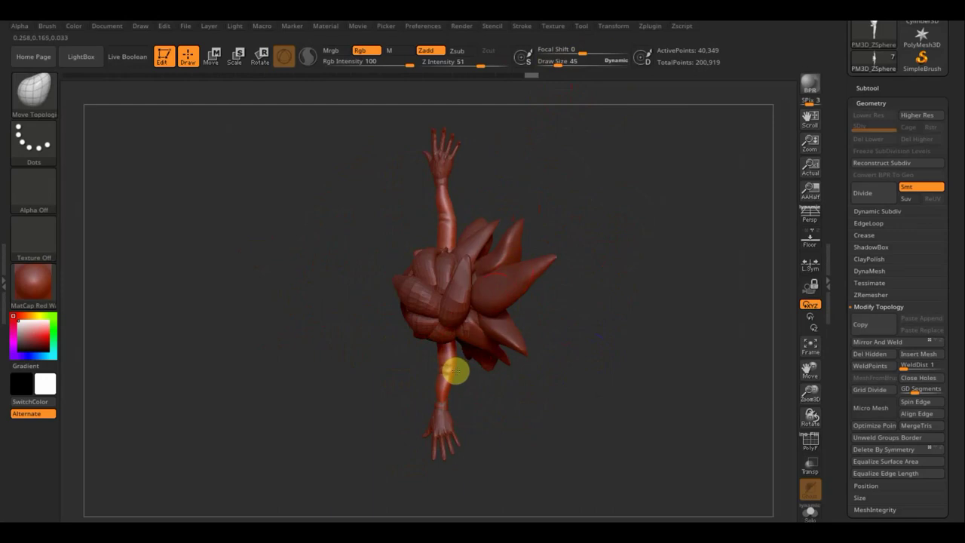
key(shift)
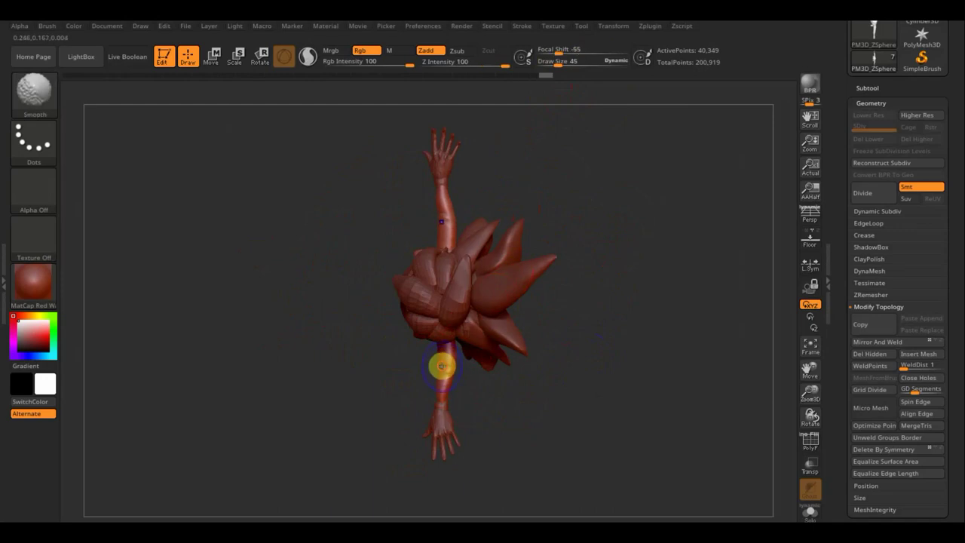
mouse_move(547, 392)
mouse_down()
mouse_move(539, 291)
mouse_move(585, 328)
mouse_move(595, 391)
mouse_move(487, 402)
mouse_up()
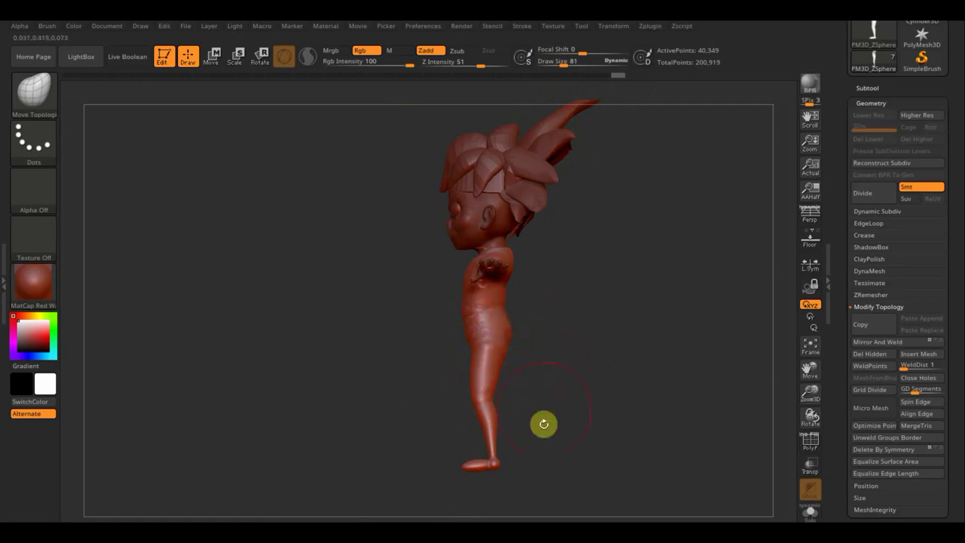
Orbit the model to inspect the head from above, then return to an upright front view
mouse_move(571, 425)
shift+mouse_down()
mouse_move(624, 424)
mouse_move(624, 416)
shift+mouse_up()
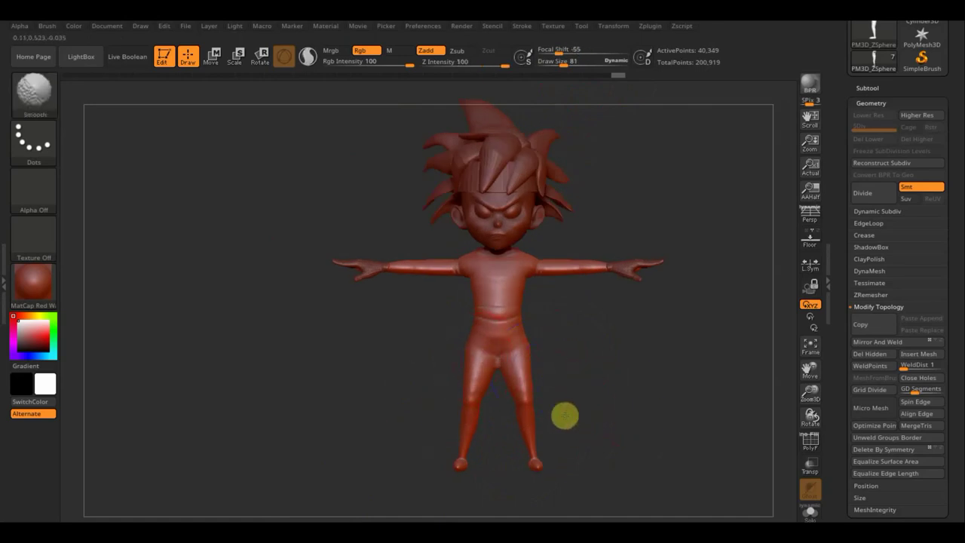
mouse_move(586, 455)
mouse_down()
mouse_move(608, 460)
mouse_move(599, 439)
mouse_move(610, 438)
mouse_move(607, 408)
mouse_move(558, 407)
mouse_up()
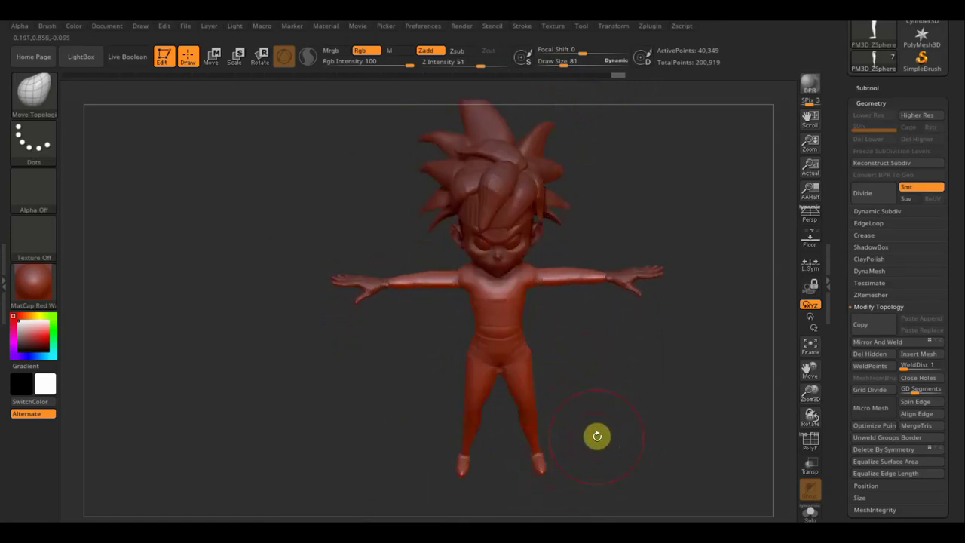
mouse_move(597, 436)
mouse_down()
mouse_move(601, 489)
mouse_move(536, 444)
mouse_up()
mouse_move(625, 439)
mouse_down()
mouse_move(631, 364)
mouse_move(629, 393)
mouse_move(574, 379)
mouse_up()
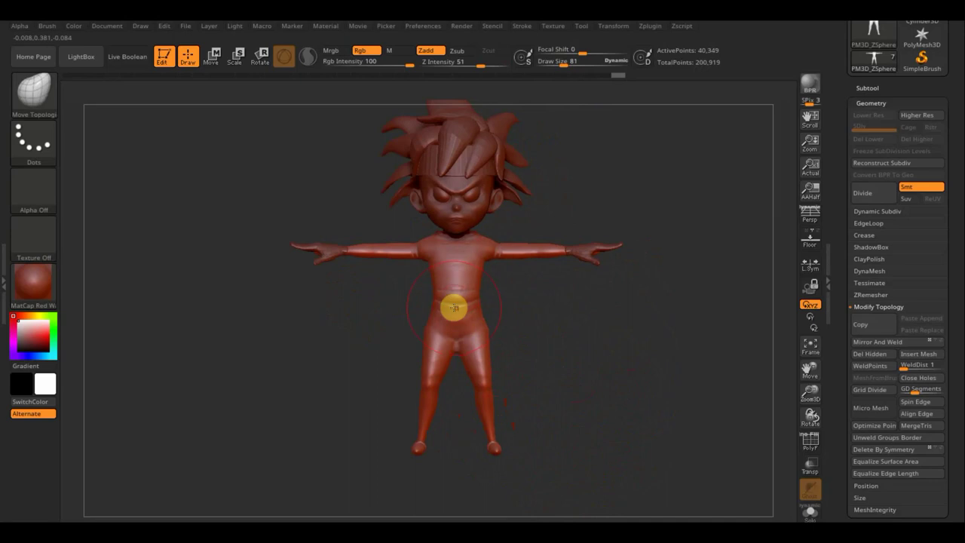
Shape and smooth the torso with Move Topological and Shift-Smooth, hide the reference, and shrink the brush
drag(564, 65, 559, 64)
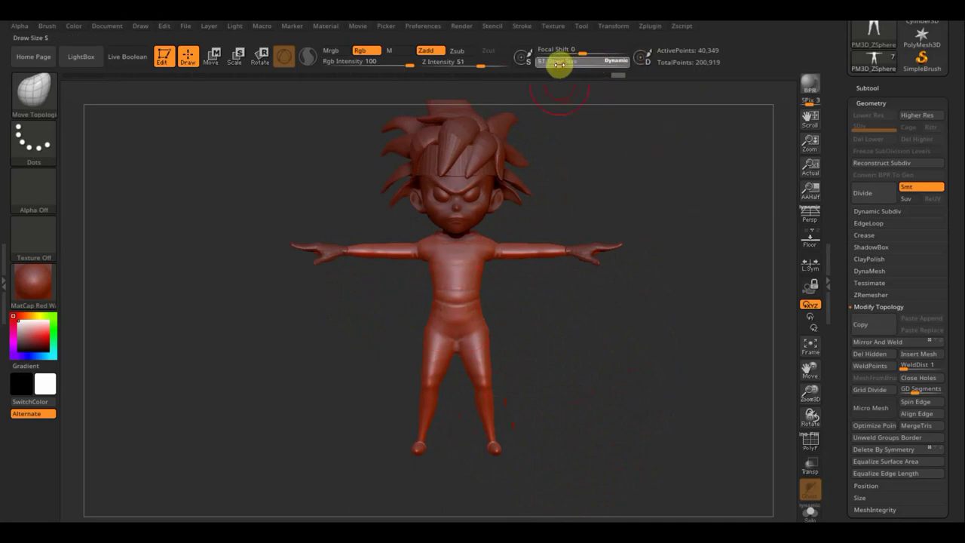
key(shift)
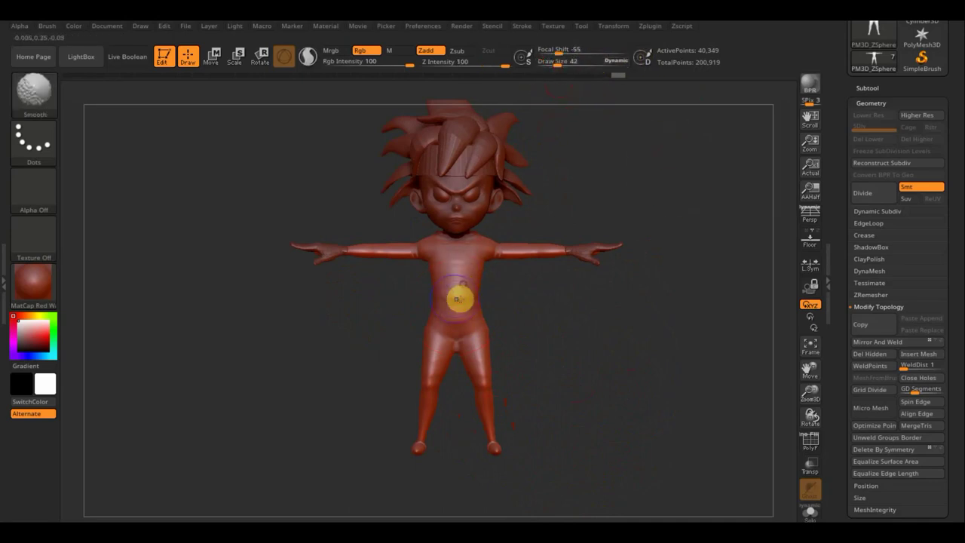
key(shift)
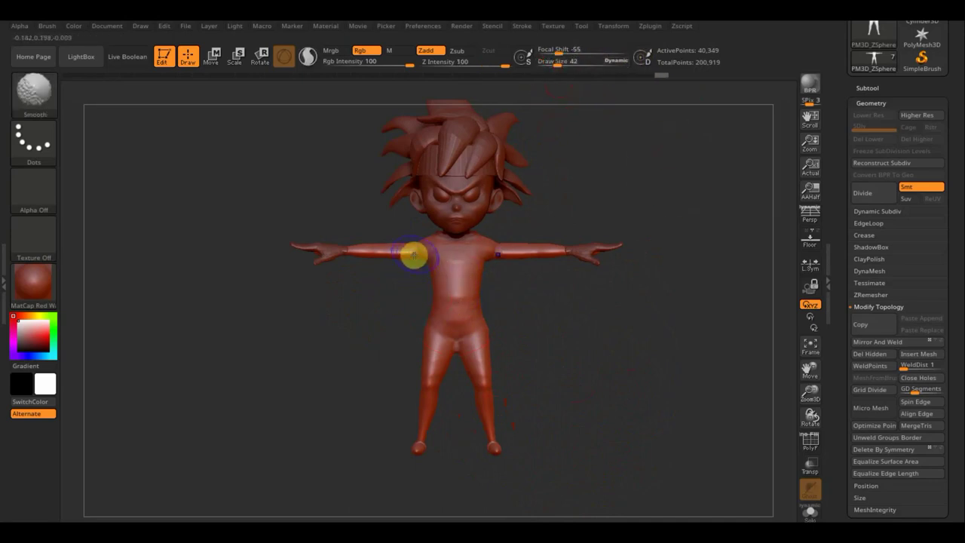
click(31, 97)
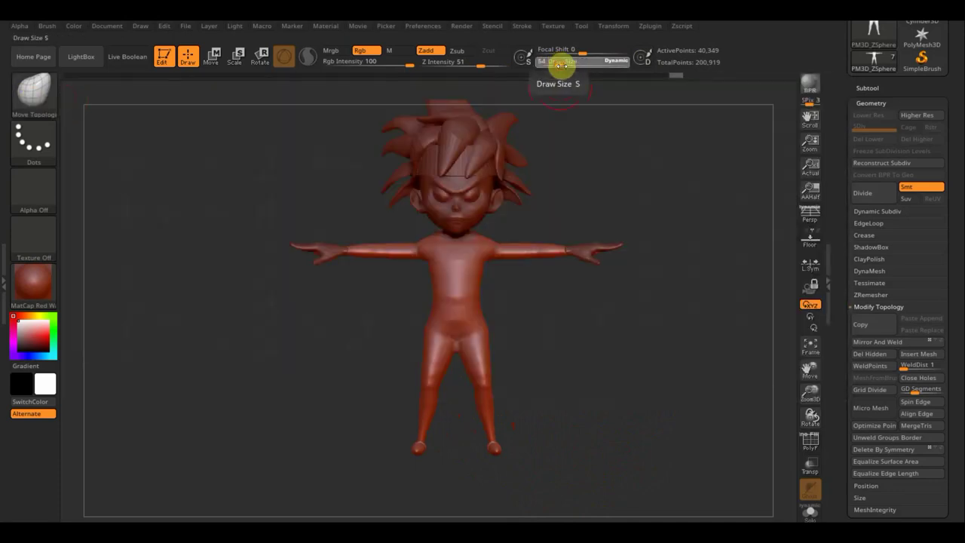
drag(556, 65, 566, 66)
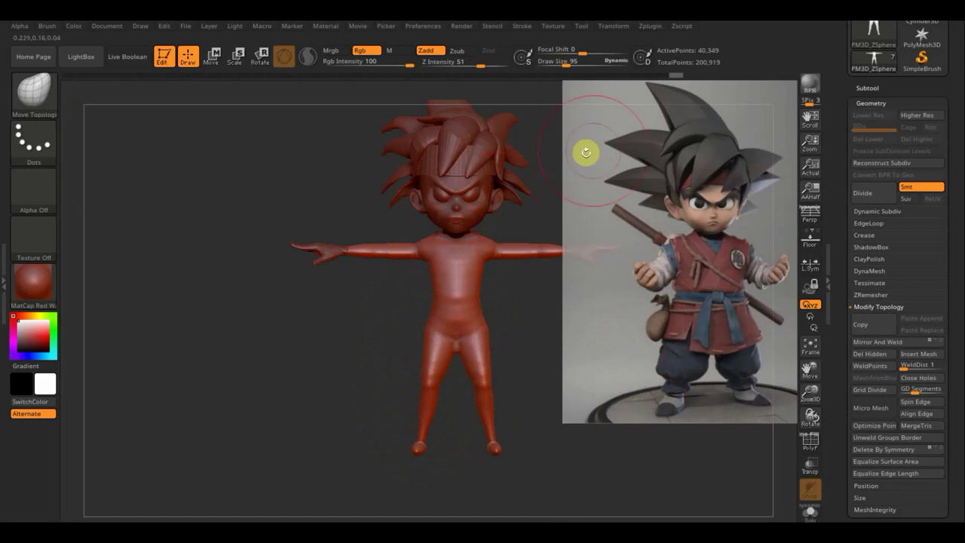
key(shift+z)
drag(573, 62, 562, 64)
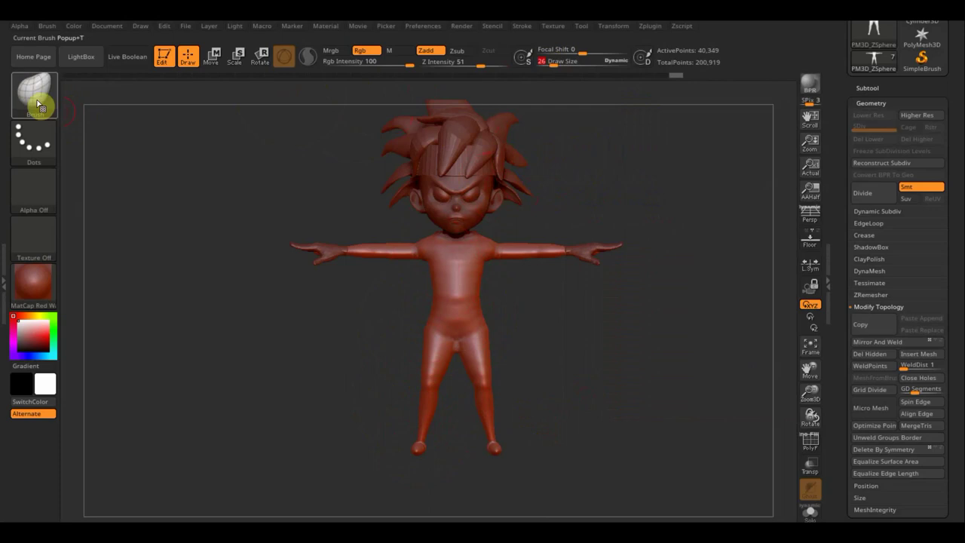
Mask the legs with a MaskRect rectangle and rotate to check the sides and back
key(ctrl)
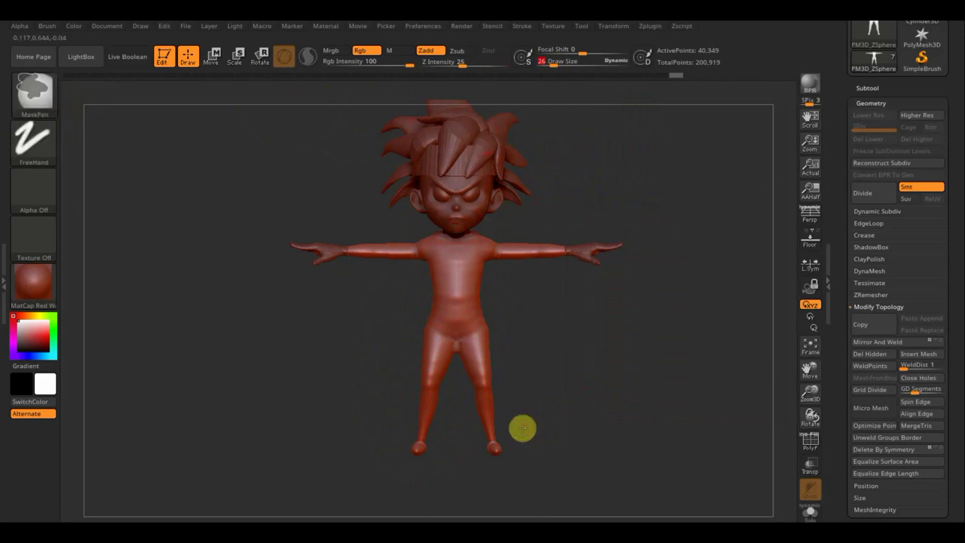
ctrl+drag(524, 427, 392, 322)
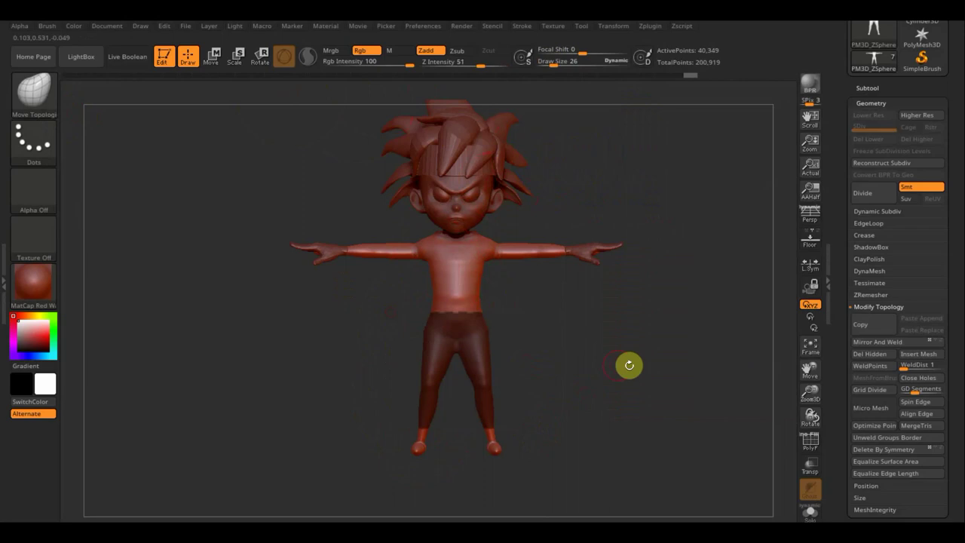
drag(627, 364, 597, 373)
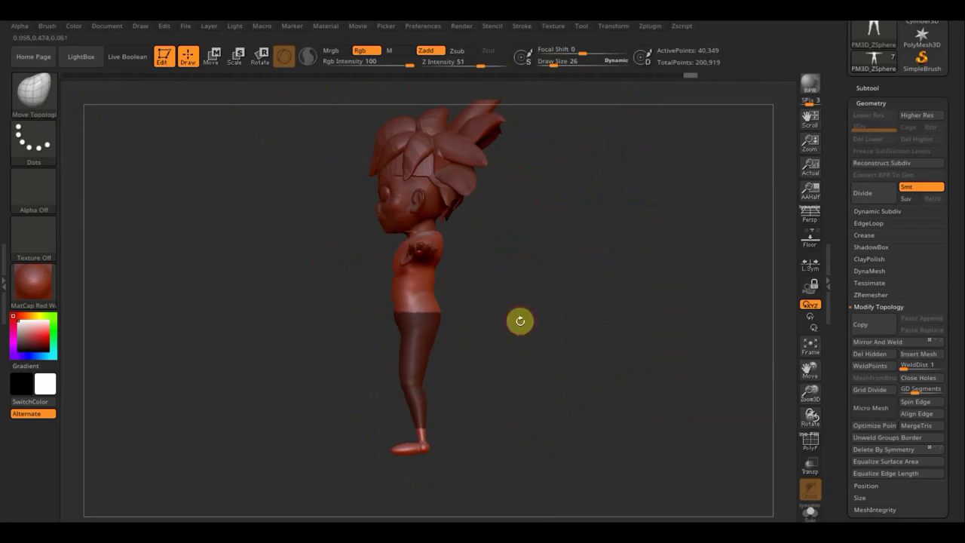
shift+drag(591, 333, 594, 331)
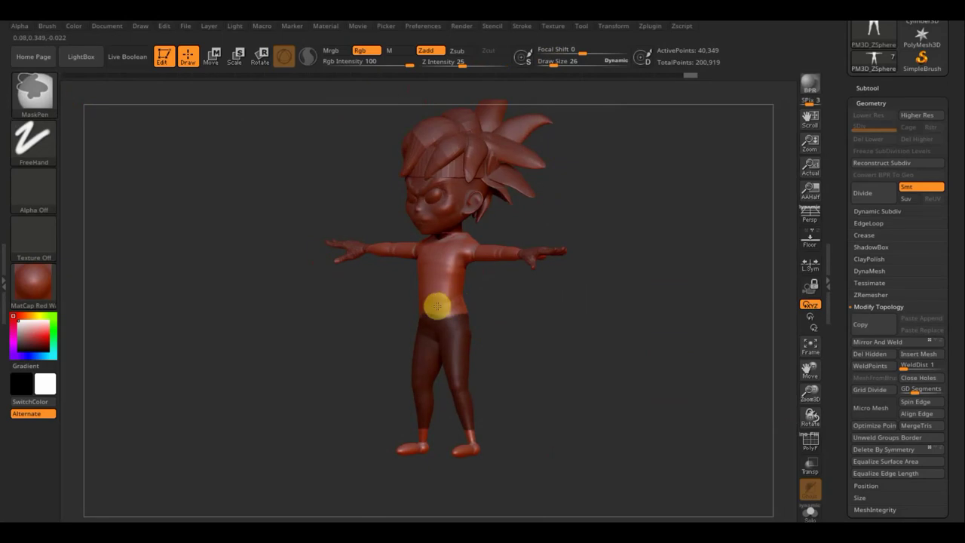
mouse_move(562, 306)
mouse_down()
mouse_move(551, 319)
mouse_move(484, 318)
mouse_up()
mouse_move(588, 355)
mouse_down()
mouse_move(619, 360)
mouse_move(598, 369)
mouse_move(657, 352)
mouse_move(631, 360)
mouse_move(623, 377)
mouse_move(651, 382)
mouse_up()
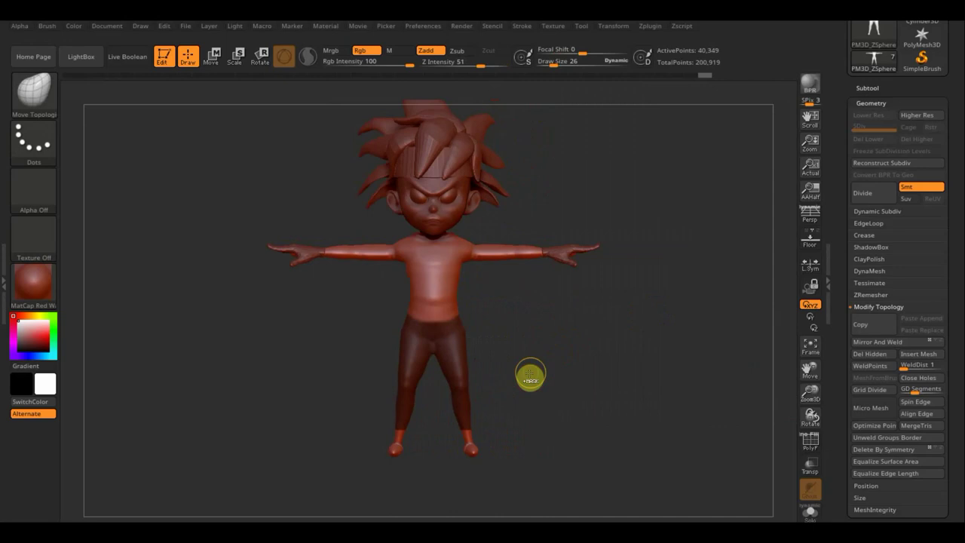
Extend the rectangle mask over the hips, then switch to MaskPen for touch-ups
ctrl+drag(523, 363, 371, 310)
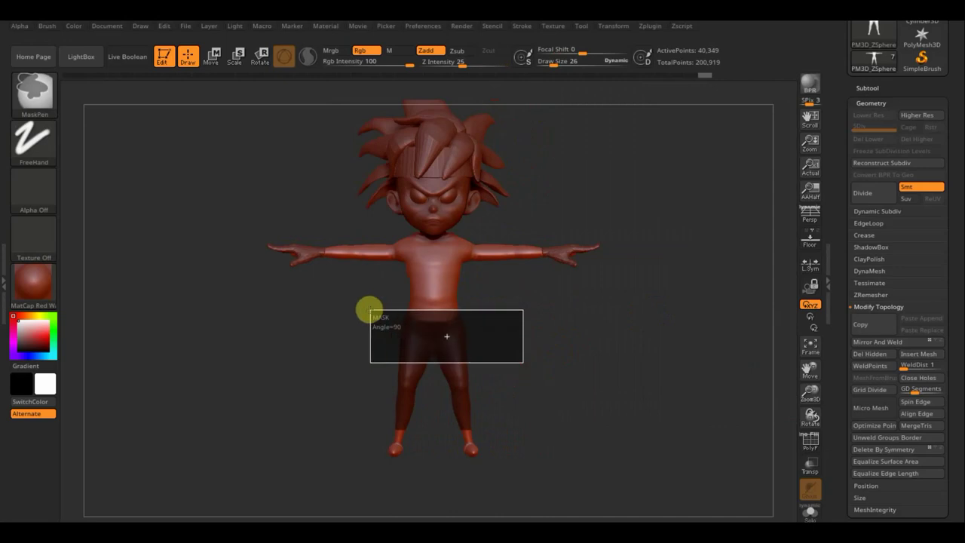
shift+drag(505, 319, 563, 351)
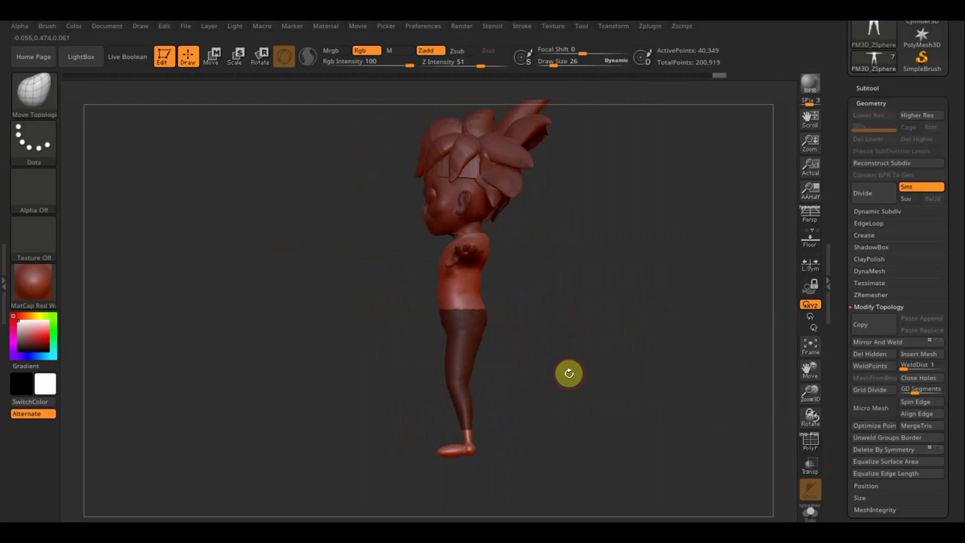
ctrl+drag(564, 372, 415, 295)
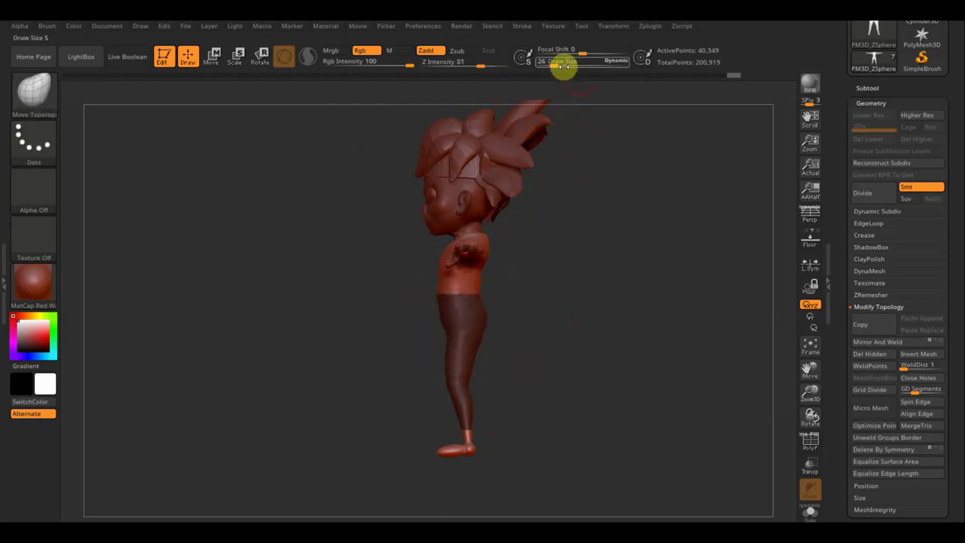
key(ctrl)
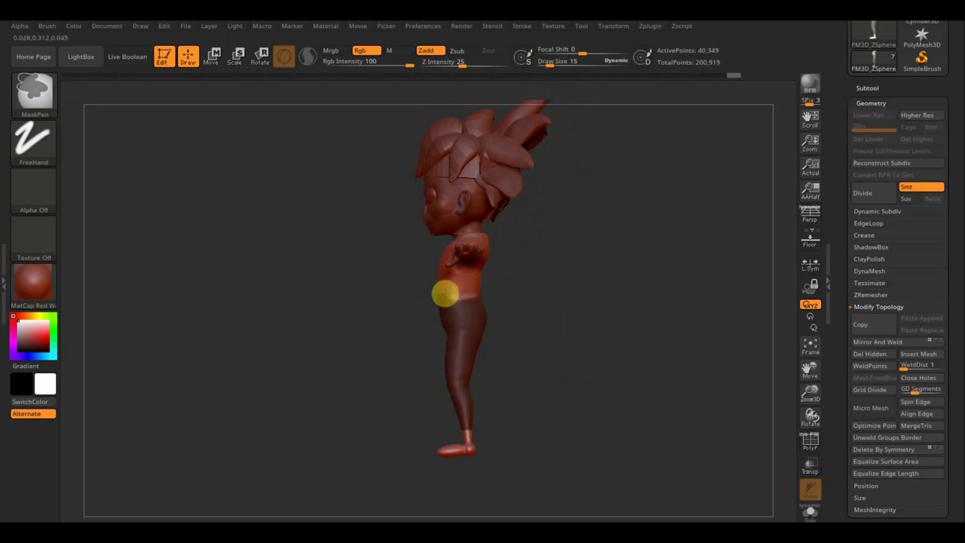
shift+drag(520, 286, 608, 279)
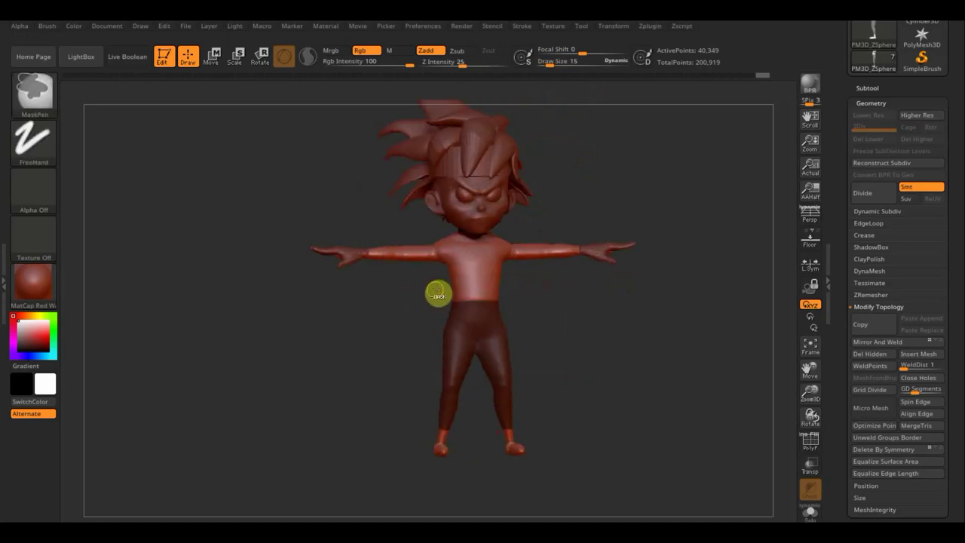
mouse_move(610, 316)
mouse_down()
mouse_move(538, 317)
mouse_move(634, 328)
mouse_move(630, 338)
mouse_up()
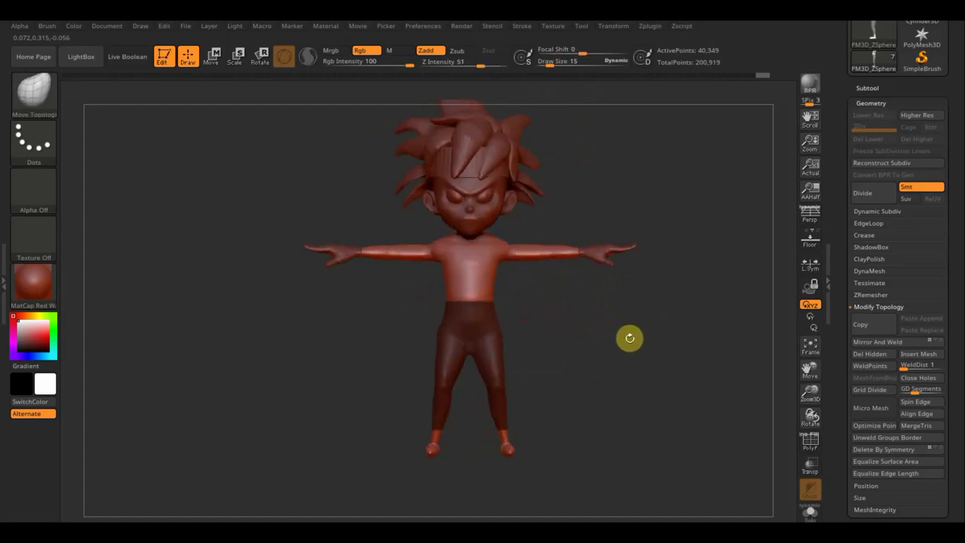
Extract a double-sided shell from the masked pants and accept it as the Extract2 subtool
click(868, 87)
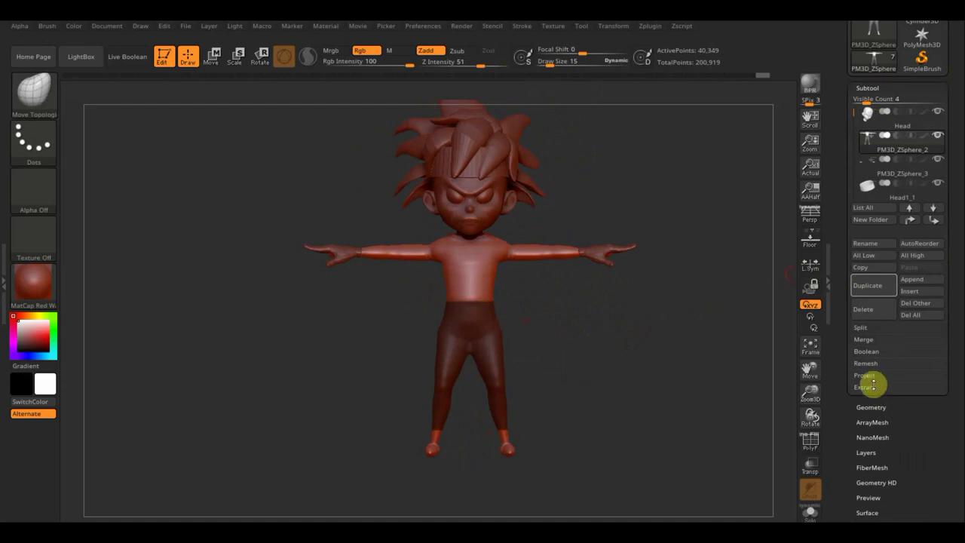
click(862, 388)
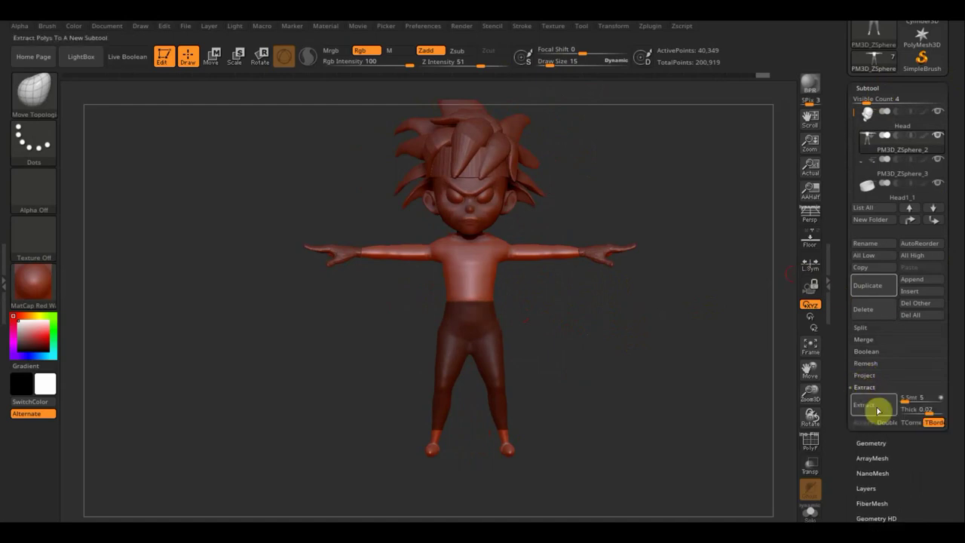
click(875, 408)
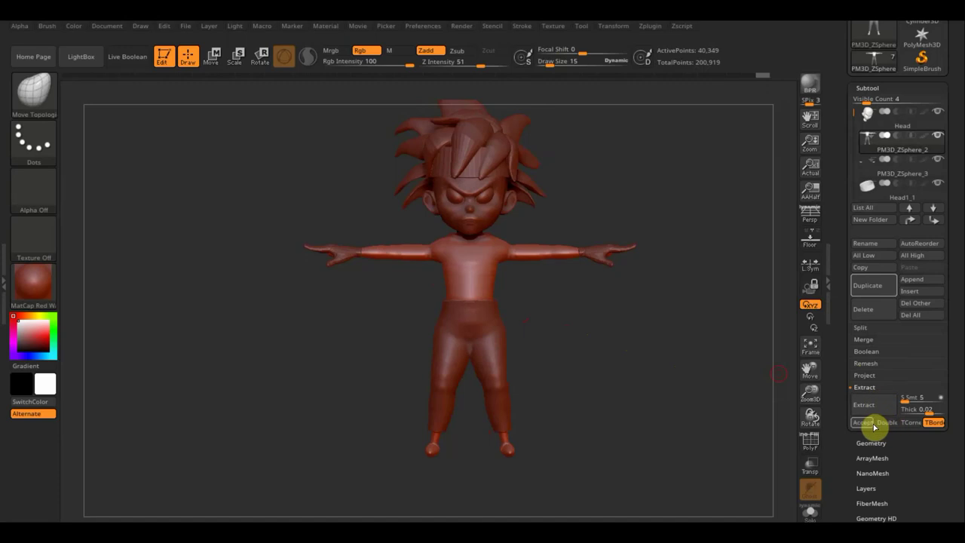
click(913, 422)
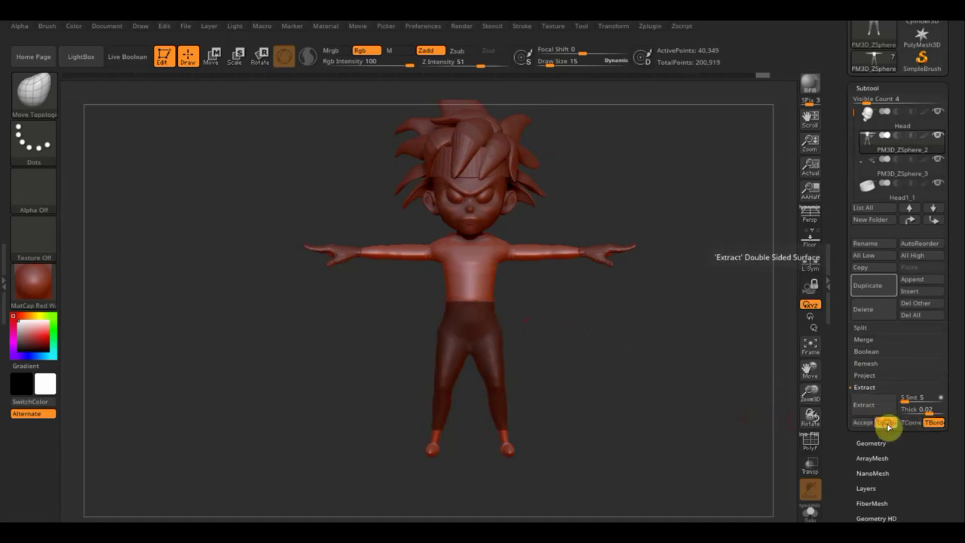
click(888, 423)
click(865, 405)
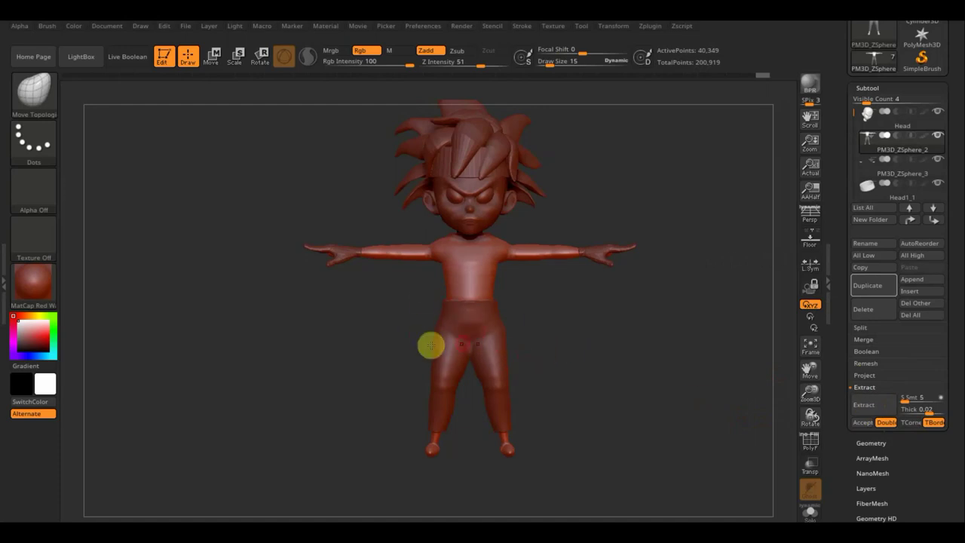
click(862, 422)
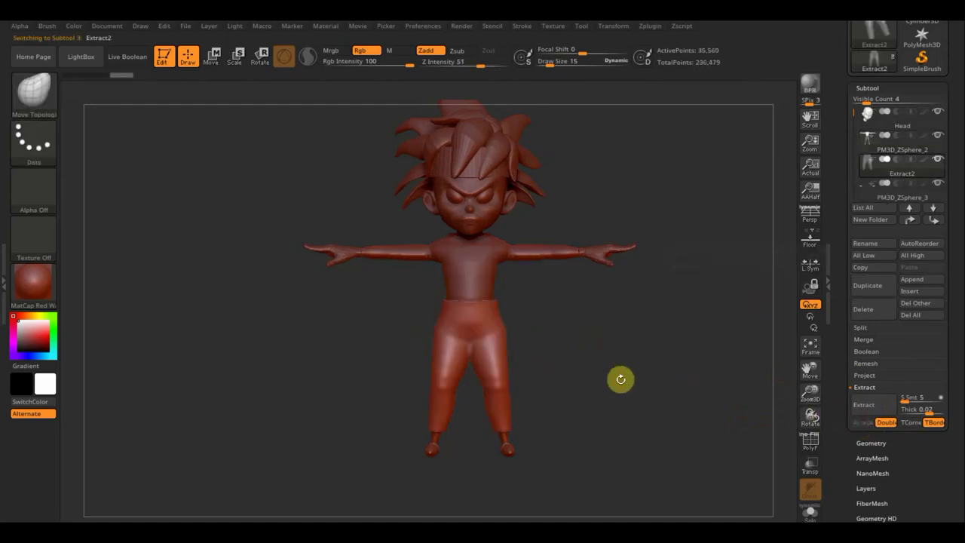
Raise Draw Size to 58, show the PolyF wireframe on the pants, and hide the reference image
mouse_move(597, 347)
mouse_down()
mouse_move(599, 397)
mouse_move(602, 99)
mouse_up()
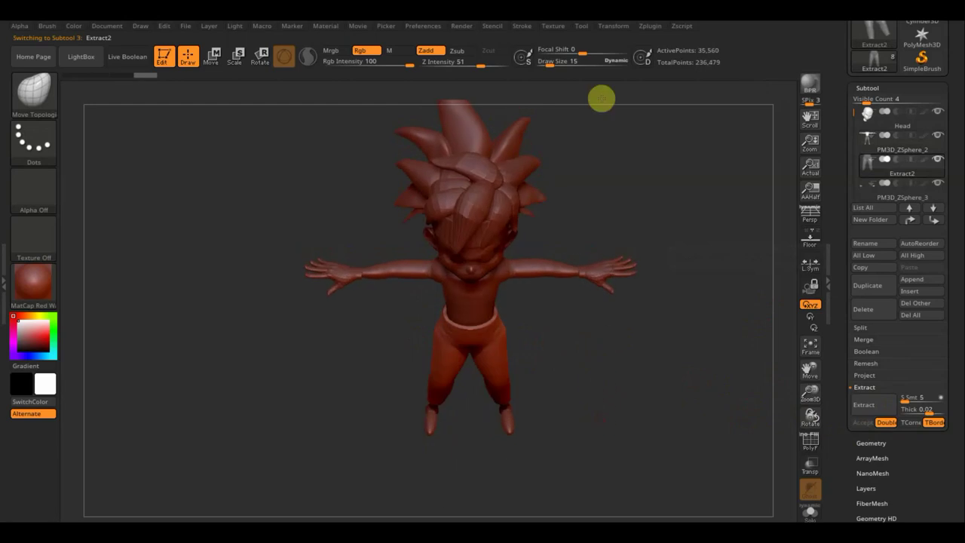
click(553, 63)
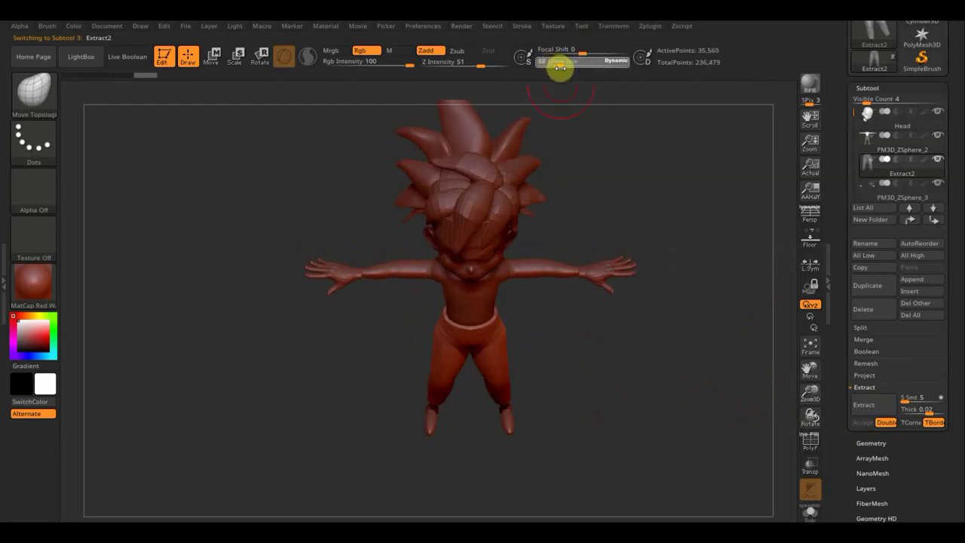
text(58)
key(shift)
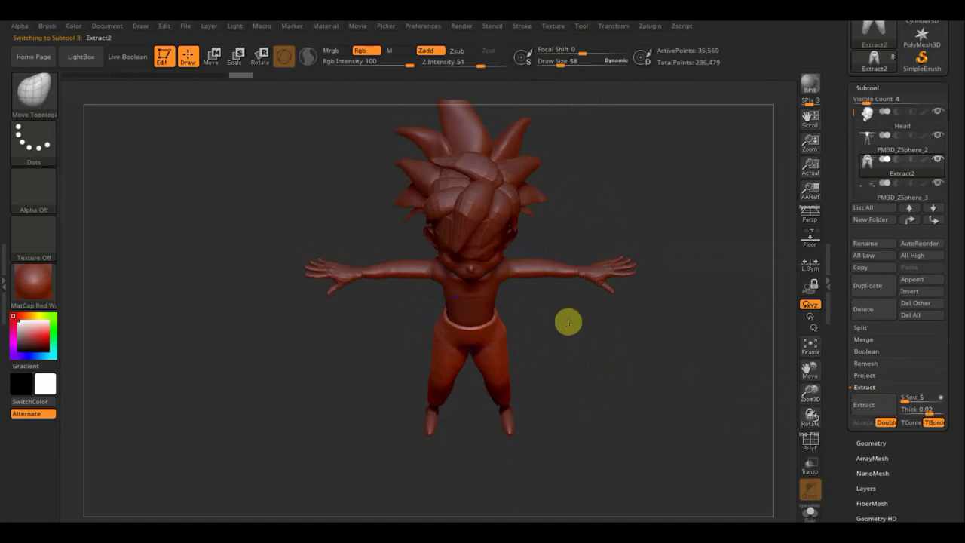
mouse_move(567, 321)
shift+mouse_down()
mouse_move(608, 380)
mouse_move(575, 336)
shift+mouse_up()
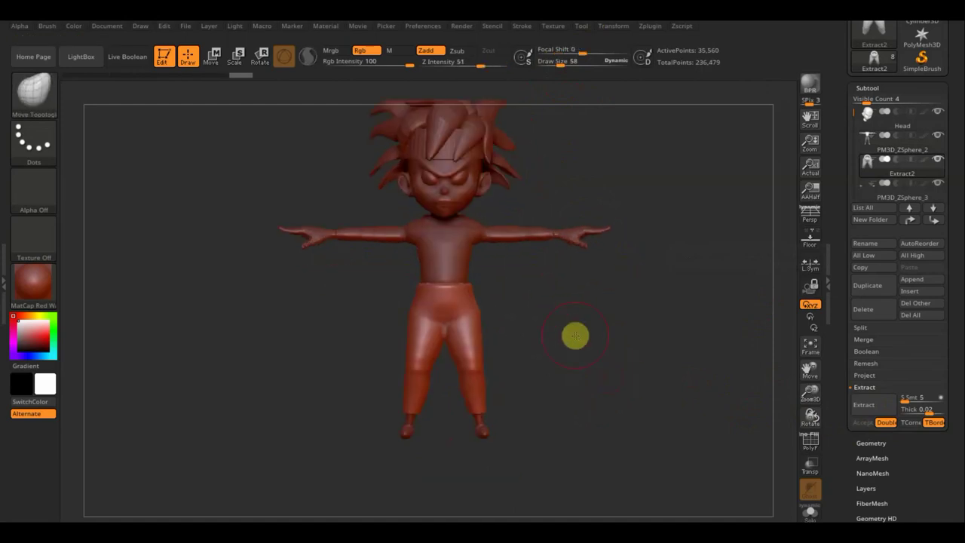
click(811, 445)
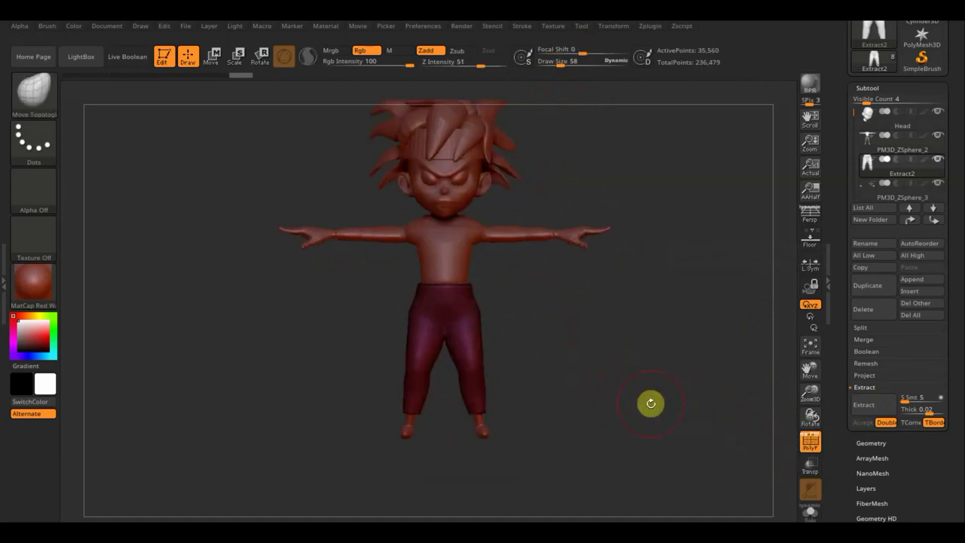
mouse_move(651, 403)
alt+mouse_down()
mouse_move(671, 493)
mouse_move(646, 401)
mouse_move(638, 388)
mouse_move(640, 416)
mouse_move(615, 364)
mouse_move(605, 405)
mouse_move(623, 410)
alt+mouse_up()
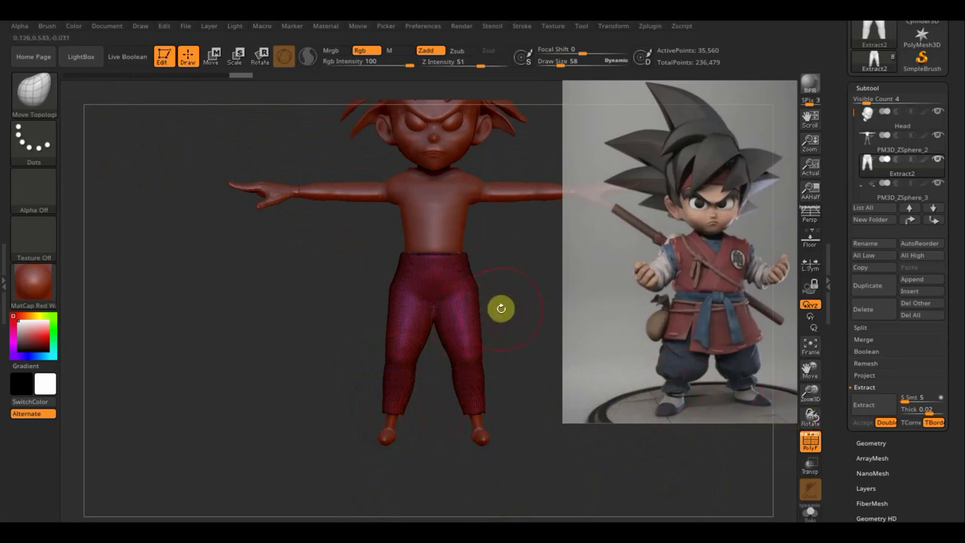
key(shift+z)
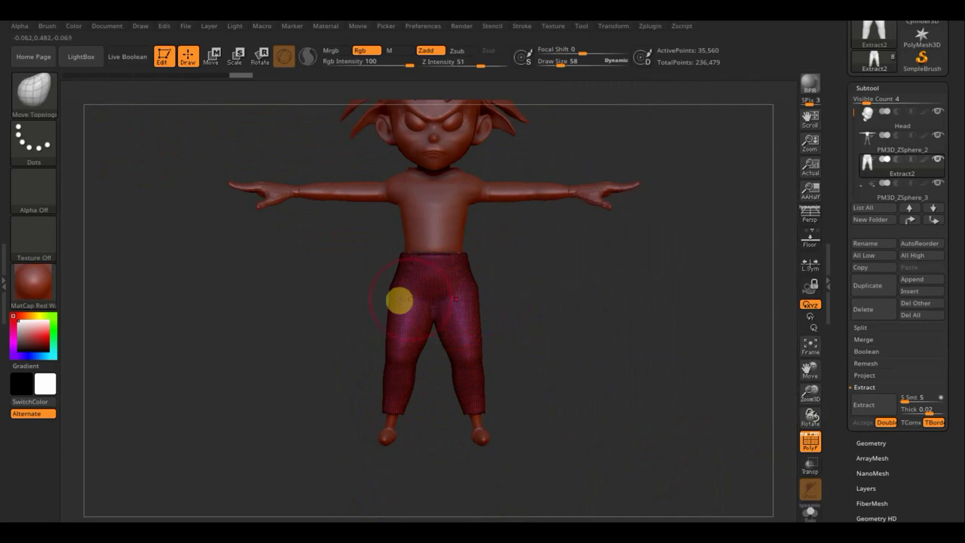
key(shift)
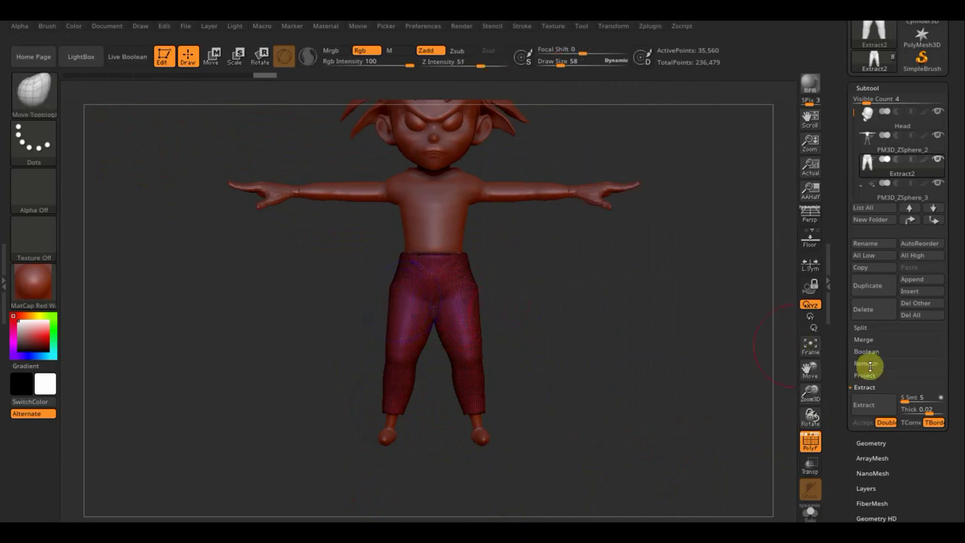
DynaMesh the Extract2 pants at resolution 408, turn PolyF off, and check the result
click(867, 443)
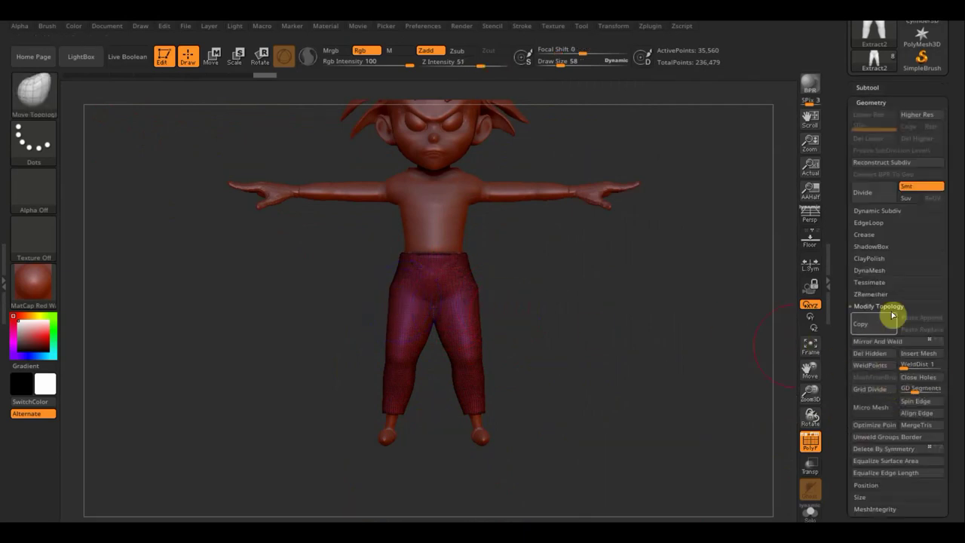
click(873, 270)
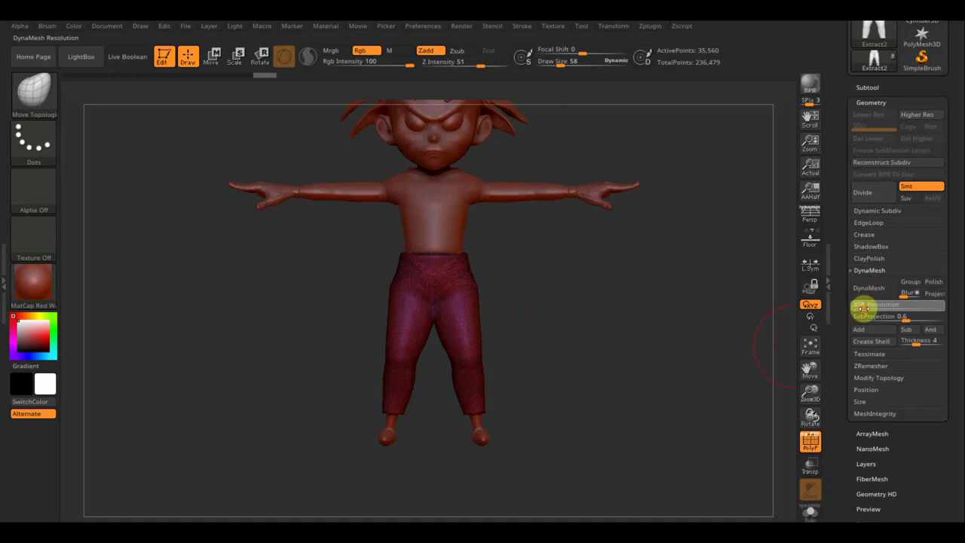
click(868, 288)
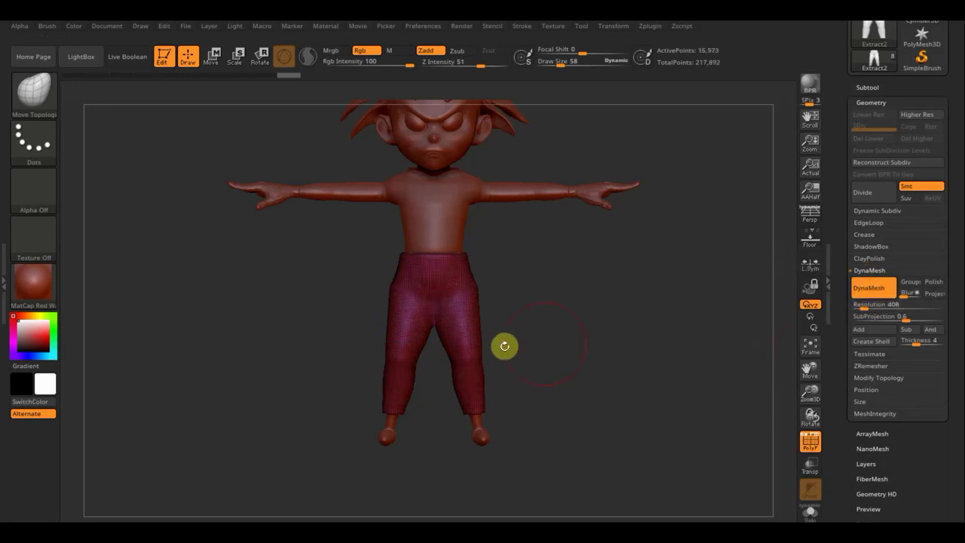
click(810, 442)
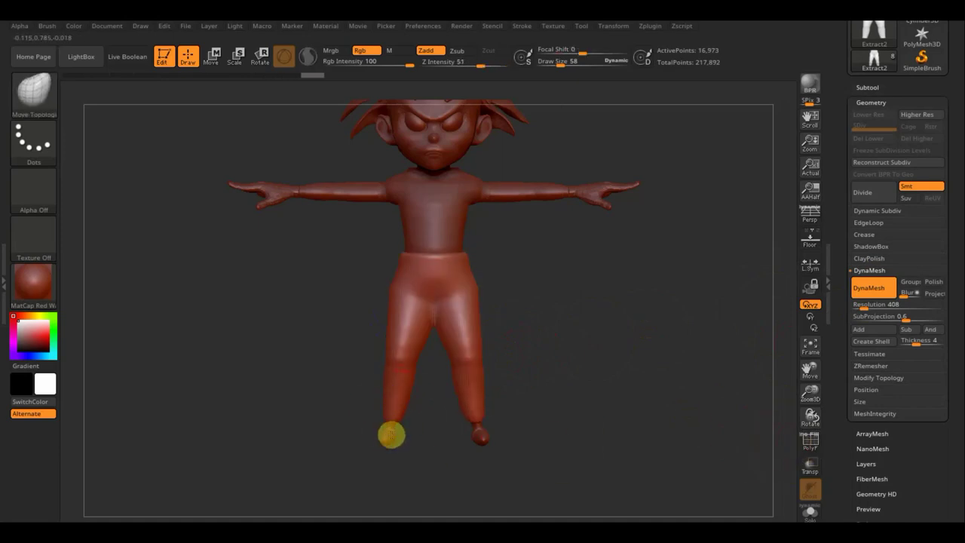
mouse_move(438, 416)
mouse_down()
mouse_move(512, 420)
mouse_move(435, 418)
mouse_up()
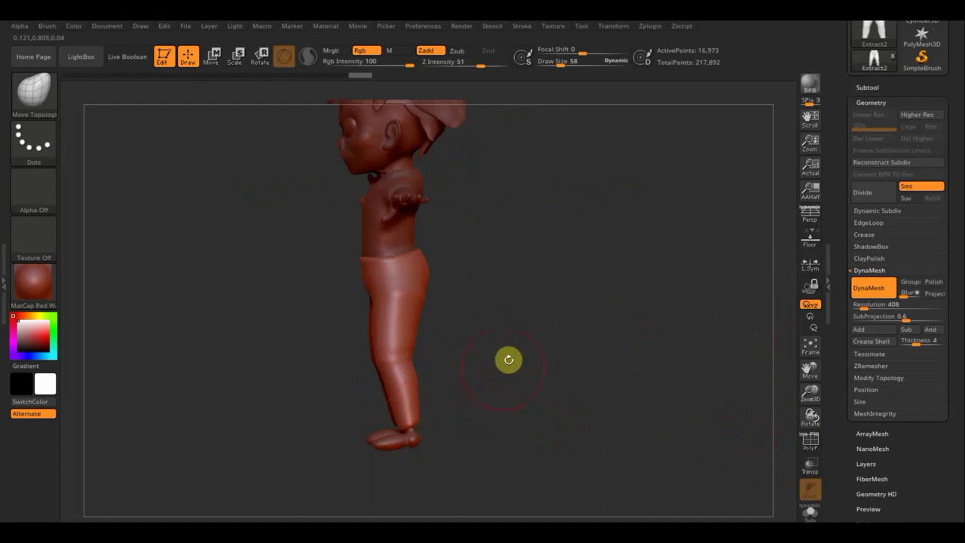
shift+drag(519, 347, 569, 341)
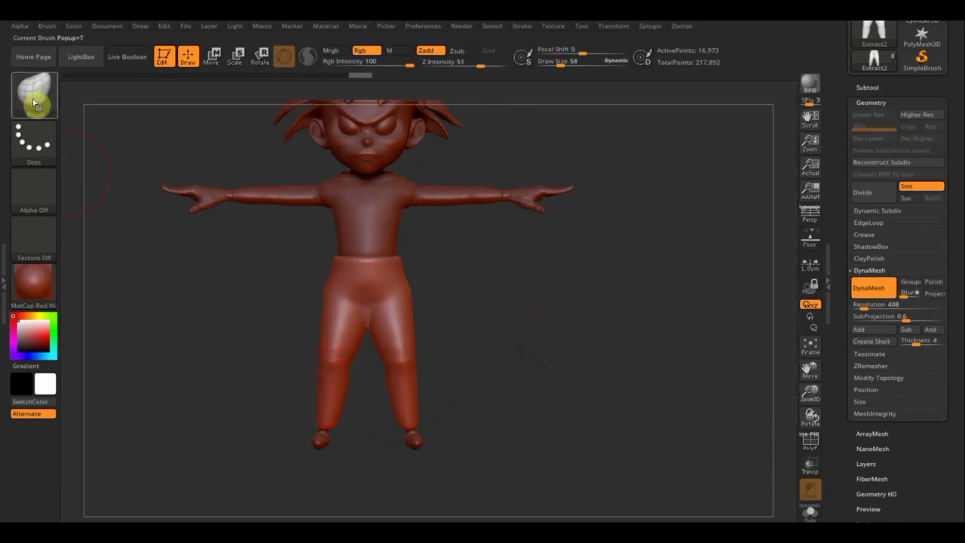
Select the ClayBuildup brush, enable BackfaceMask auto masking, and lower the draw size to 26
click(34, 102)
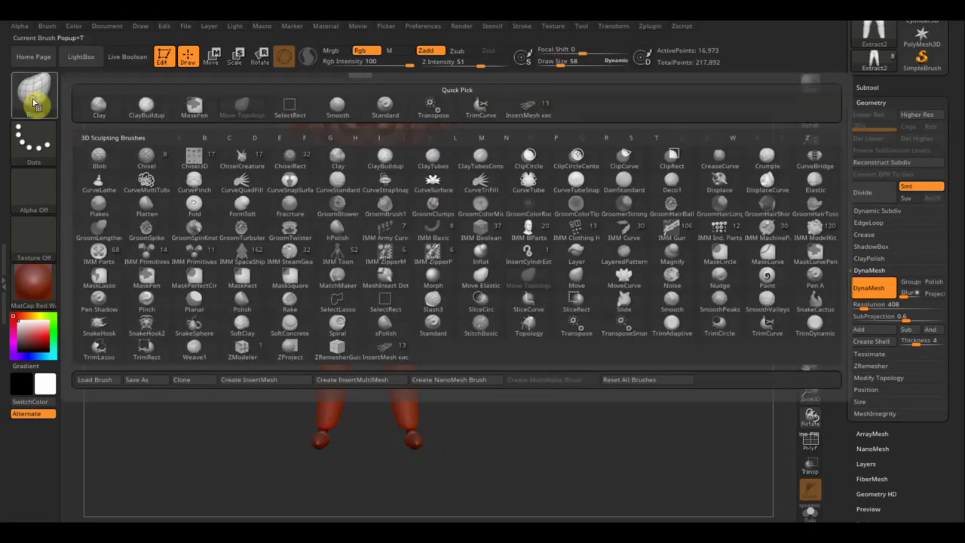
click(146, 102)
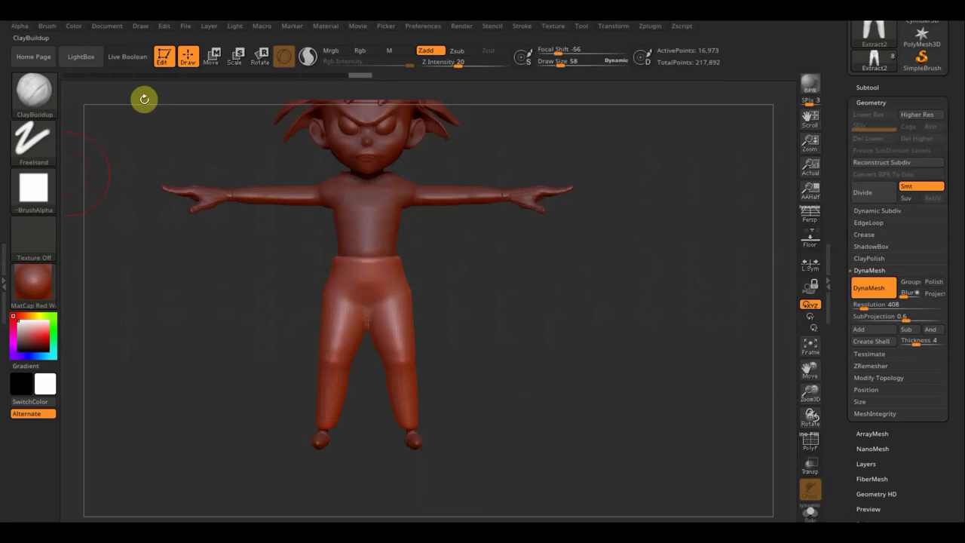
click(49, 27)
scroll(129, 264, down, 3)
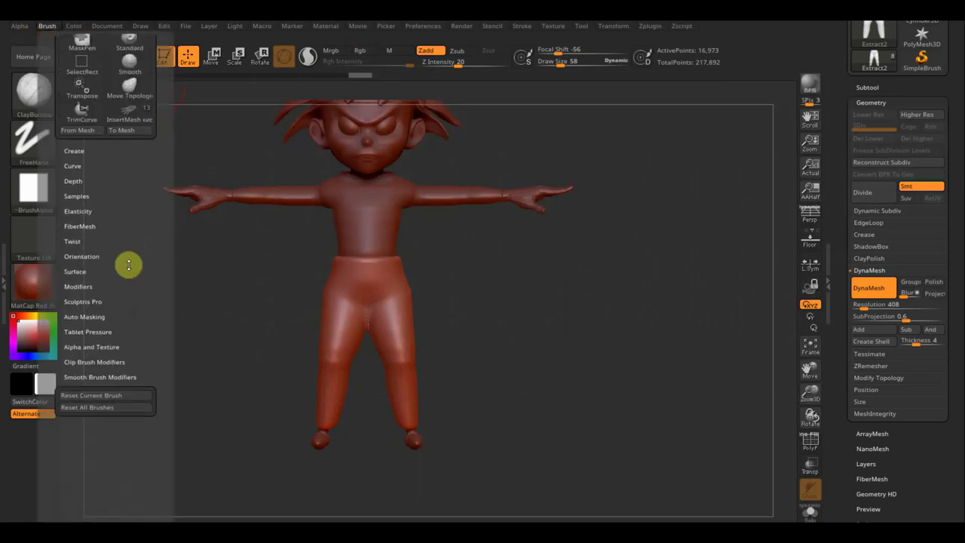
click(88, 316)
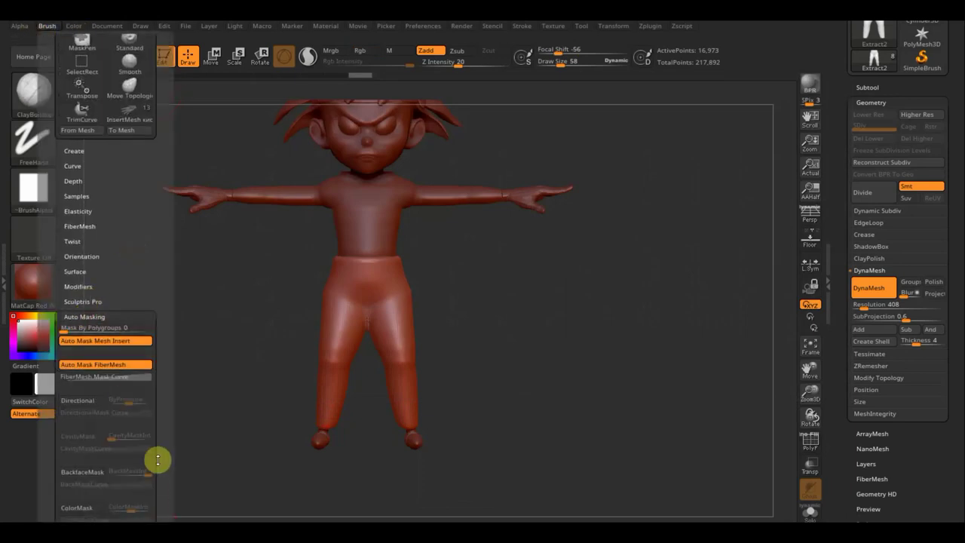
scroll(159, 445, down, 3)
click(86, 415)
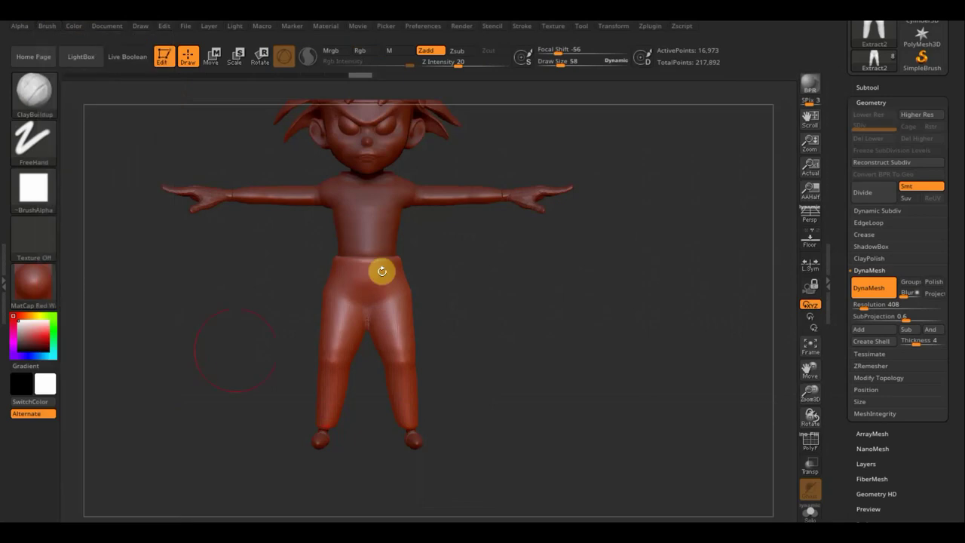
click(574, 60)
text(15)
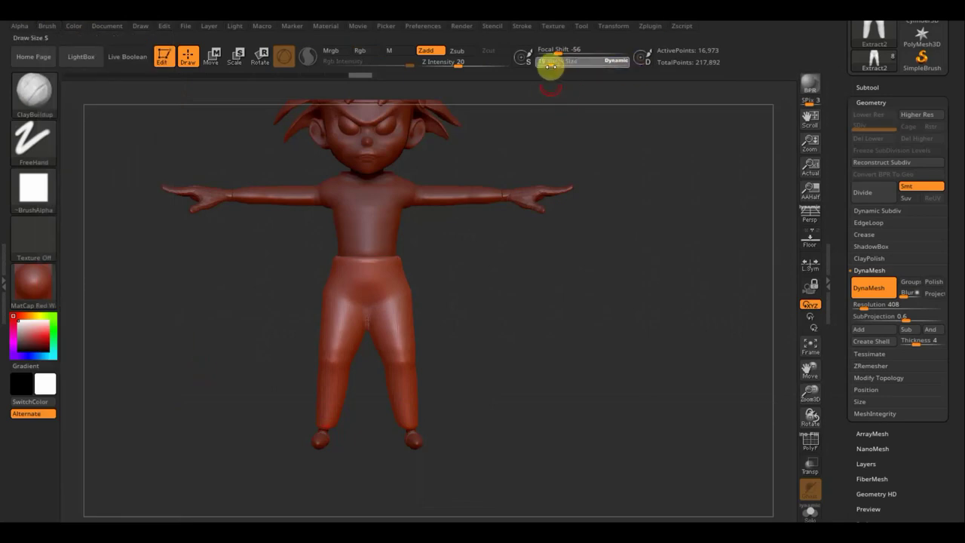
key(Return)
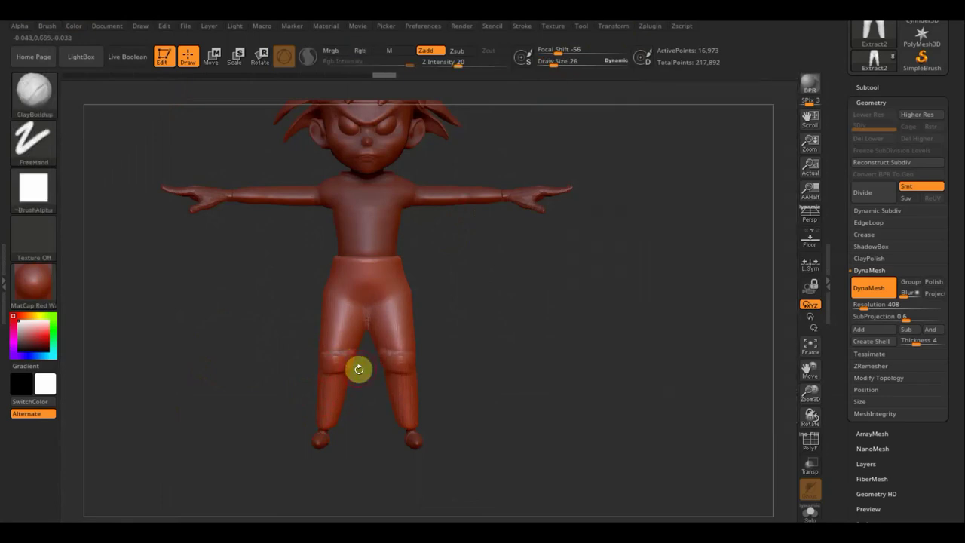
key(ctrl)
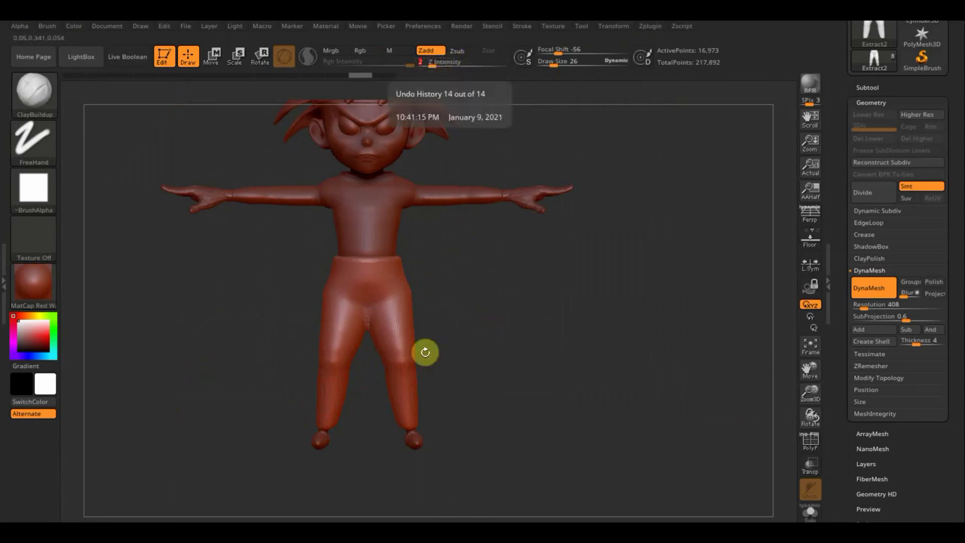
Build up clay folds on the inner thigh and down the thigh and knee
drag(312, 384, 309, 384)
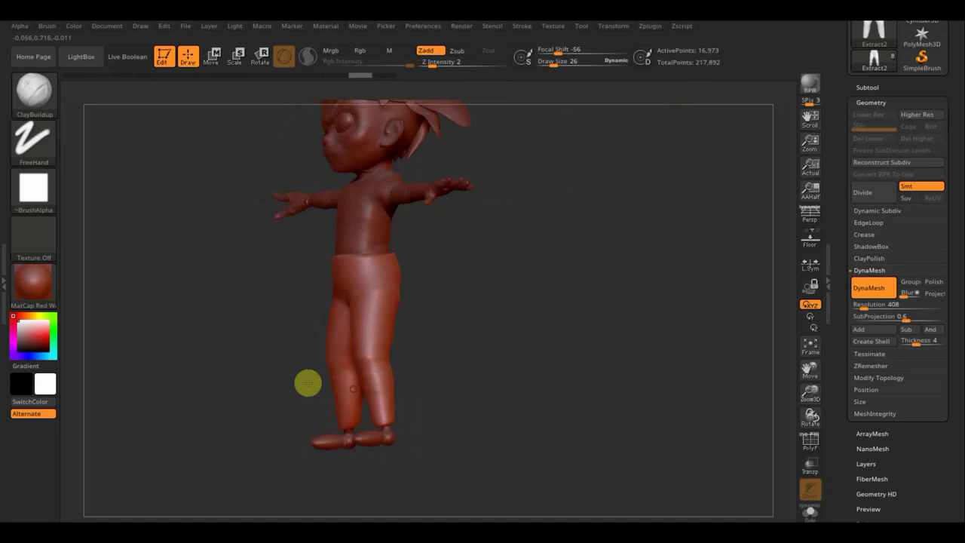
mouse_move(370, 390)
mouse_down()
mouse_move(521, 384)
mouse_move(499, 392)
mouse_up()
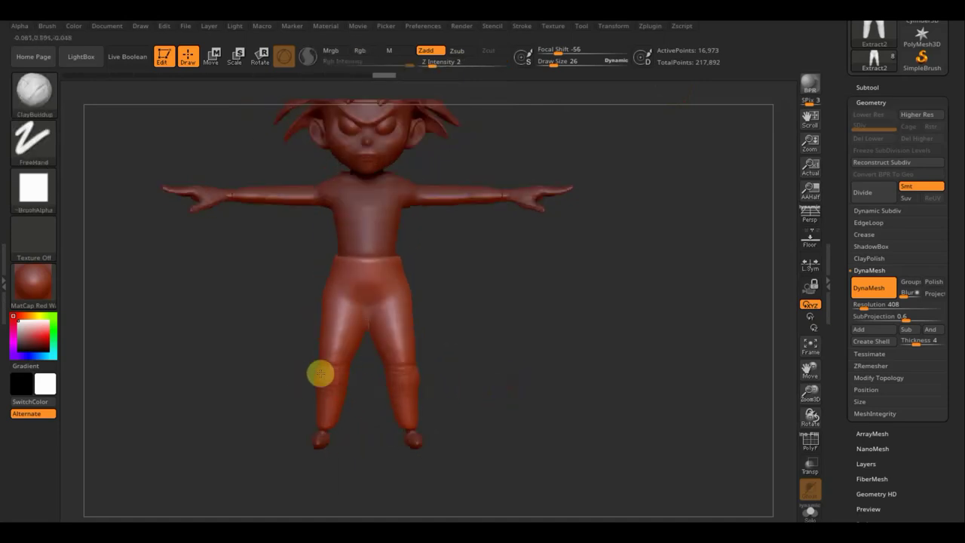
mouse_move(353, 326)
mouse_down()
mouse_move(325, 362)
mouse_move(293, 361)
mouse_up()
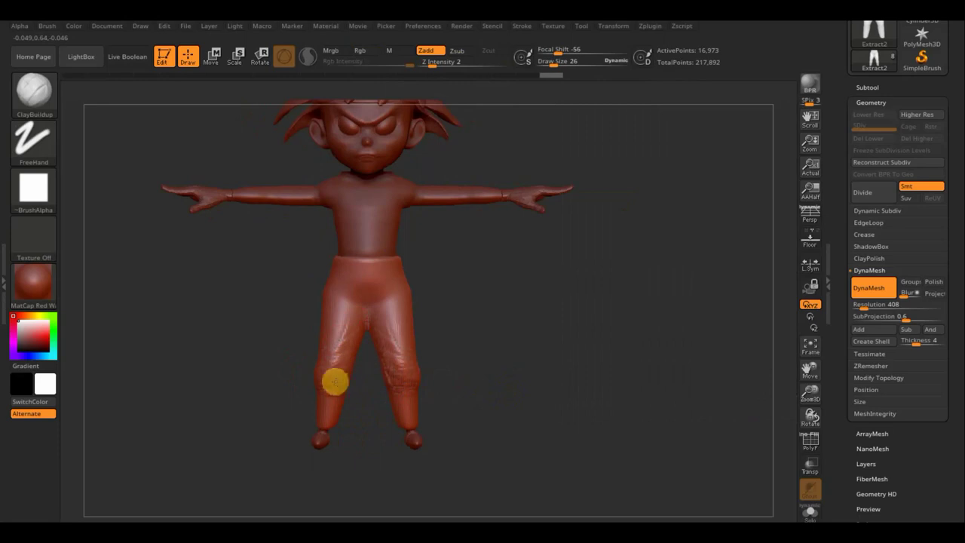
shift+drag(485, 342, 552, 347)
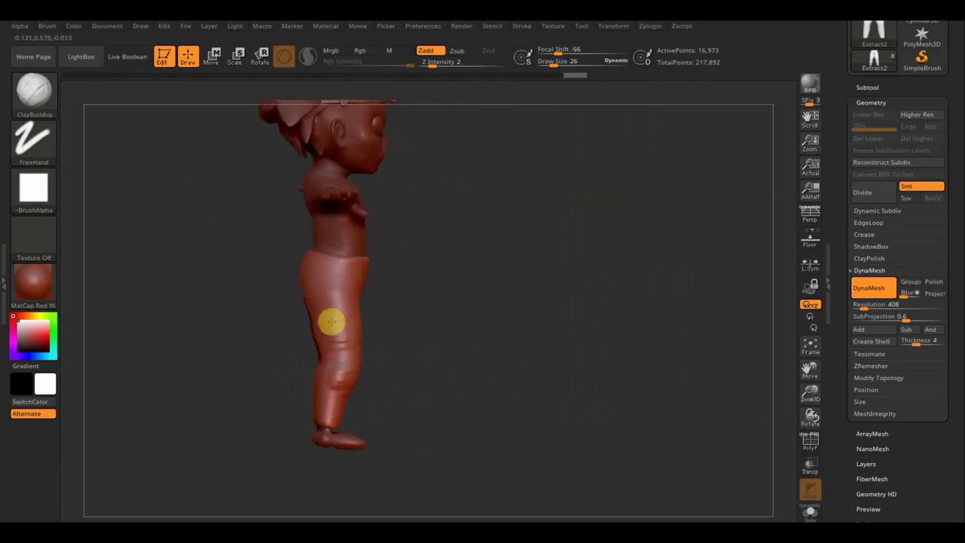
mouse_move(332, 304)
mouse_down()
mouse_move(352, 357)
mouse_move(343, 369)
mouse_move(317, 367)
mouse_move(332, 380)
mouse_up()
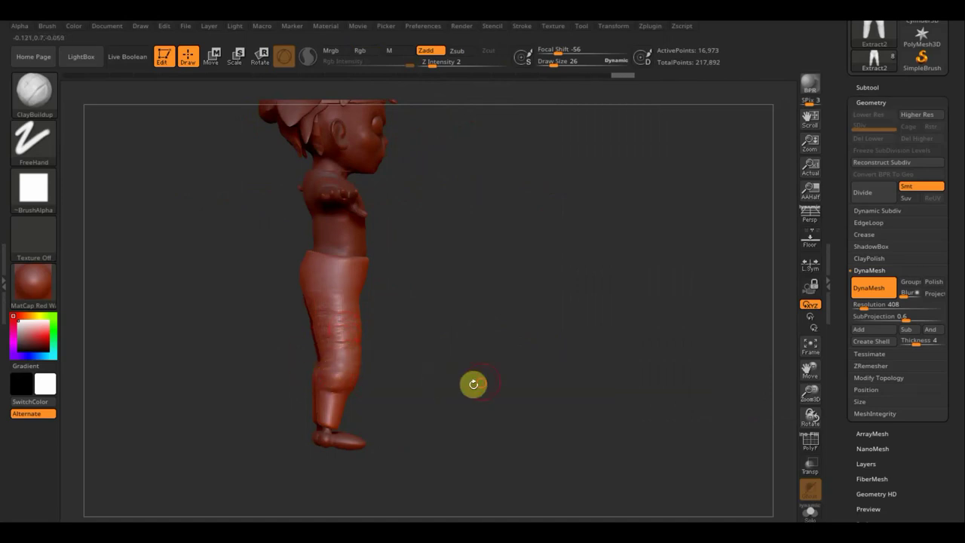
drag(472, 384, 422, 377)
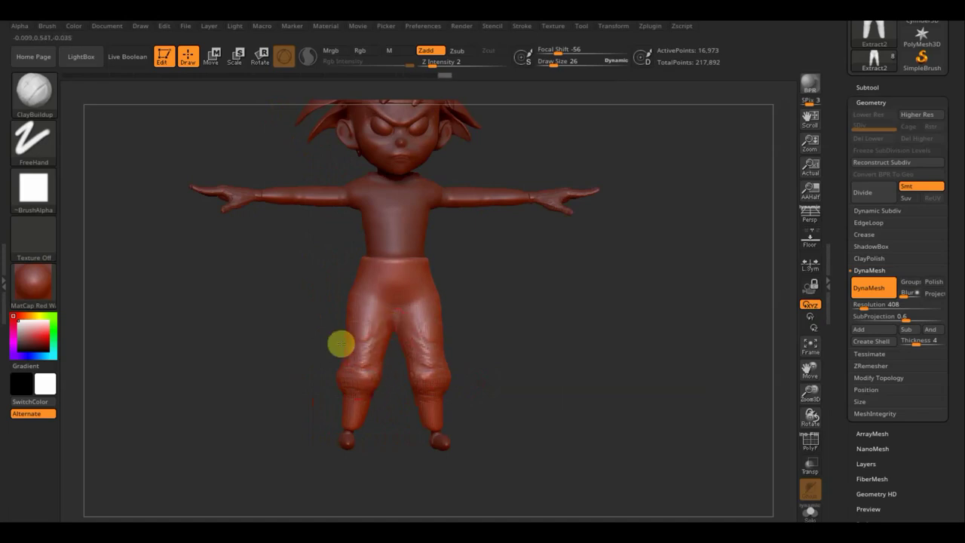
Shift-smooth the pants' top edge, crotch, and pant-leg wrinkles
key(shift)
shift+drag(388, 272, 354, 268)
shift+drag(435, 288, 506, 317)
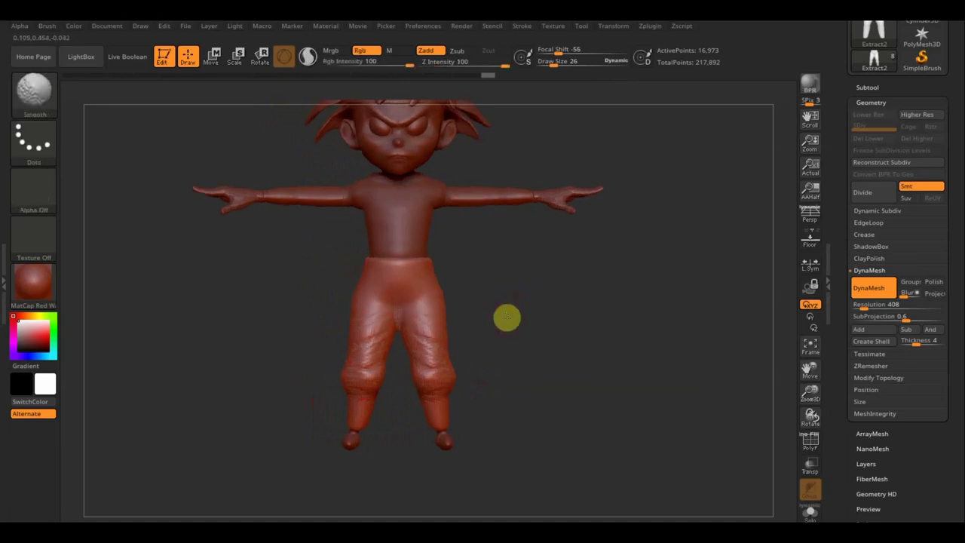
shift+drag(385, 319, 394, 345)
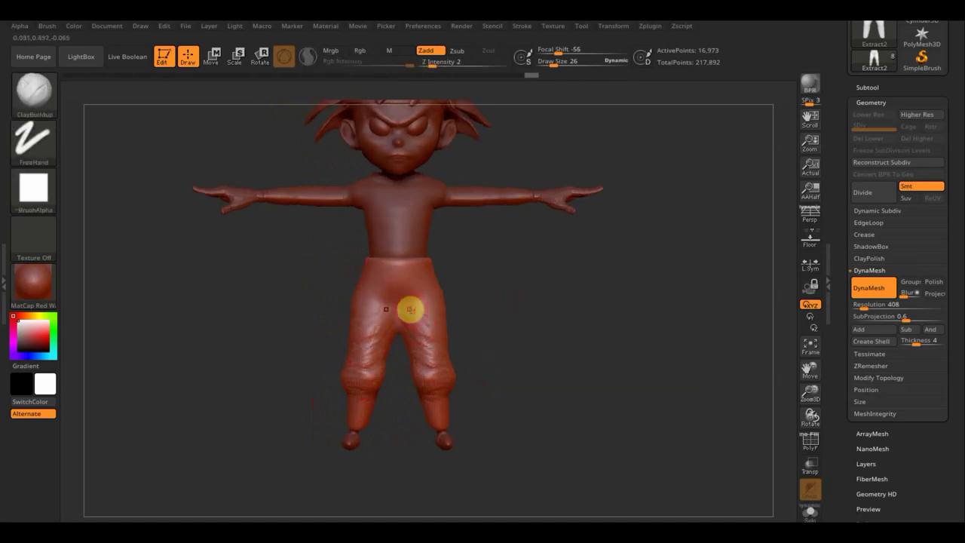
drag(482, 347, 528, 351)
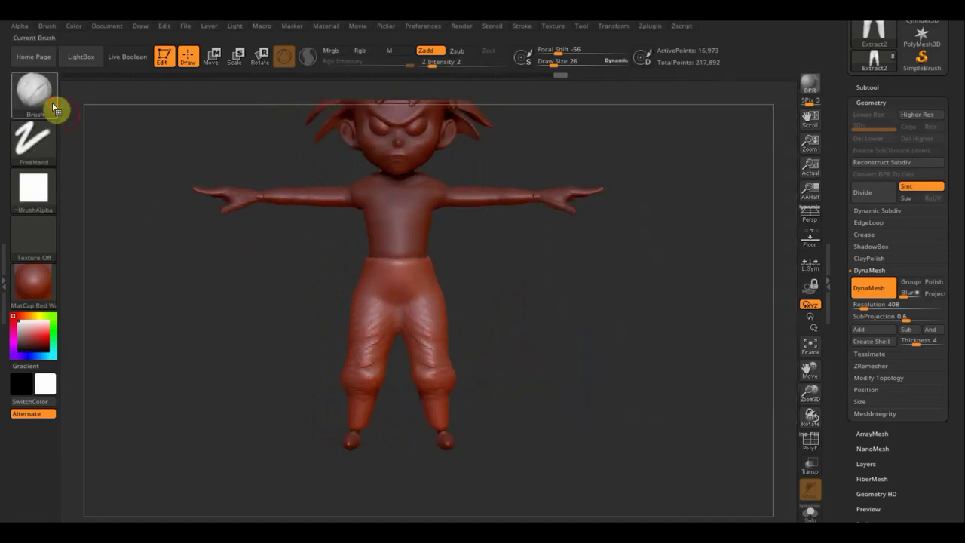
With Move Topological at size 51, pull in the lower pant legs around the knees
click(56, 105)
click(262, 108)
click(555, 65)
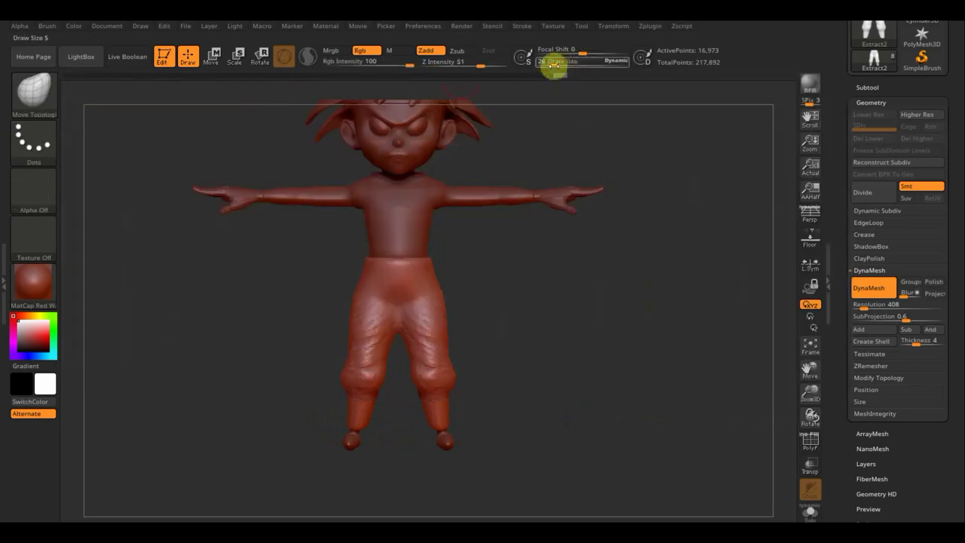
drag(559, 64, 546, 75)
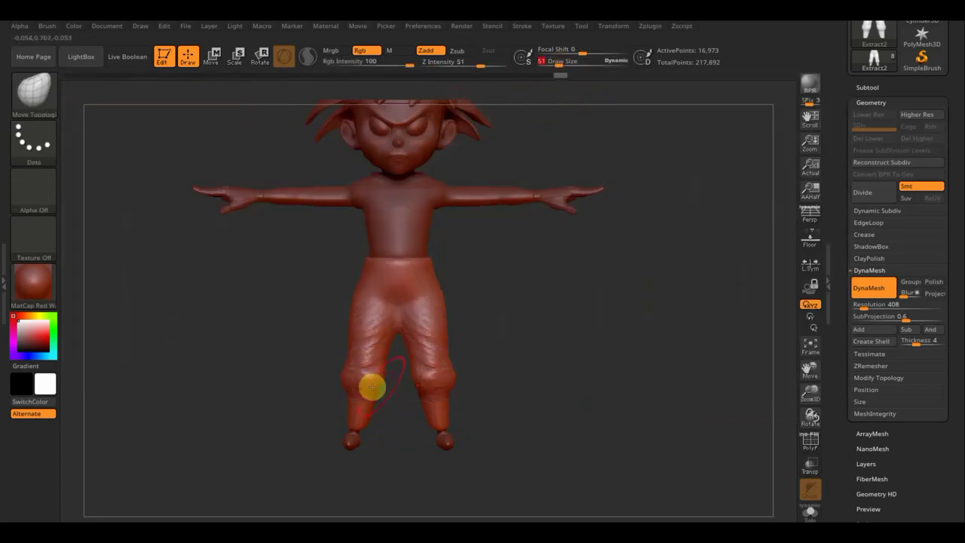
mouse_move(348, 361)
mouse_down()
mouse_move(334, 359)
mouse_move(359, 343)
mouse_move(359, 319)
mouse_up()
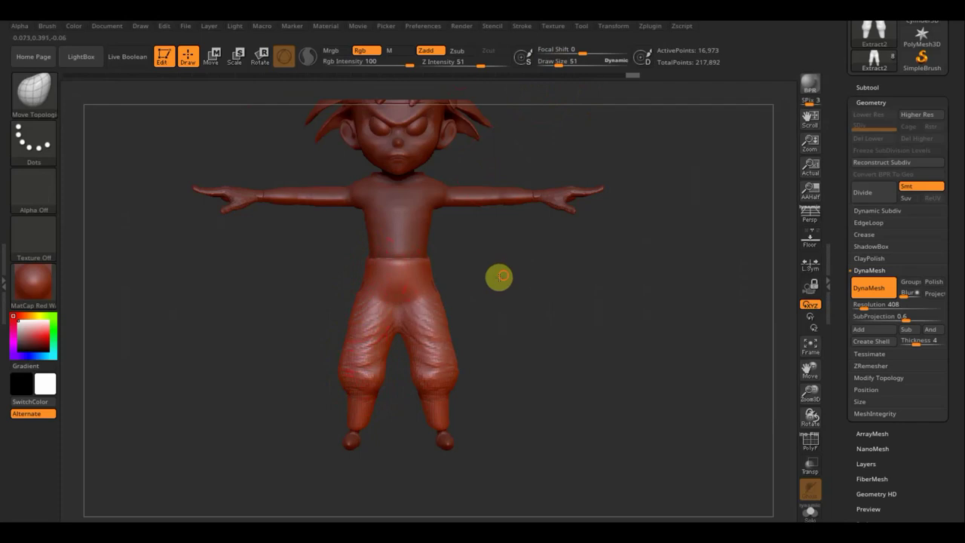
mouse_move(497, 276)
mouse_down()
mouse_move(371, 280)
mouse_move(410, 263)
mouse_up()
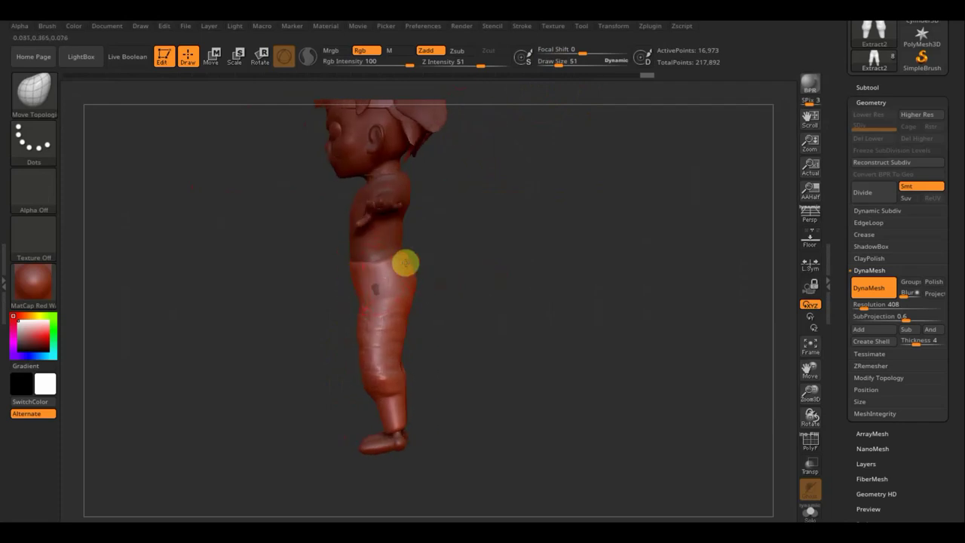
drag(400, 353, 393, 374)
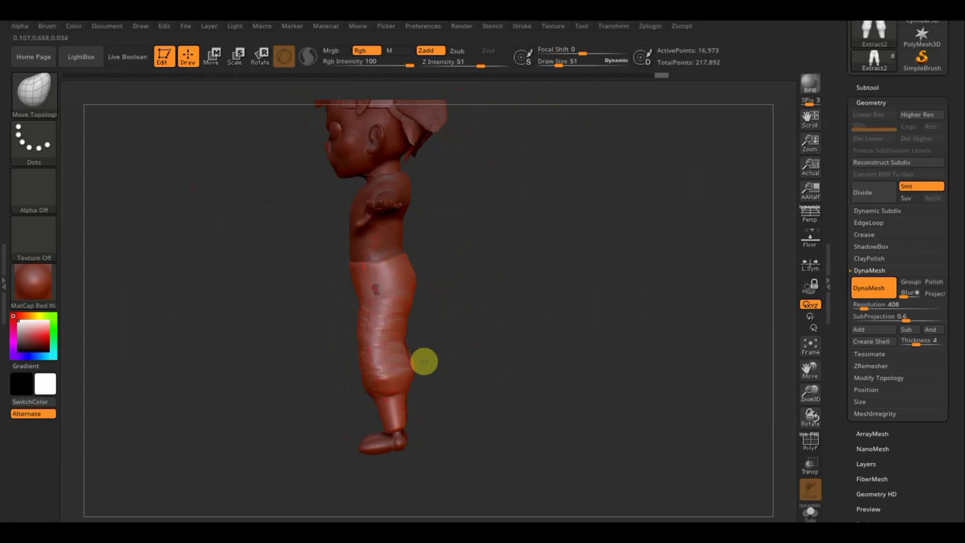
drag(424, 362, 414, 372)
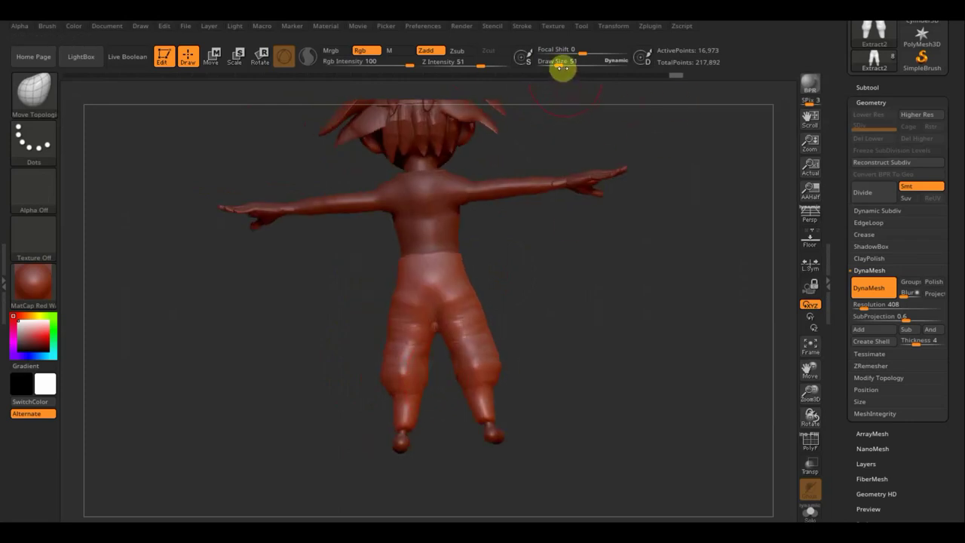
drag(556, 64, 550, 66)
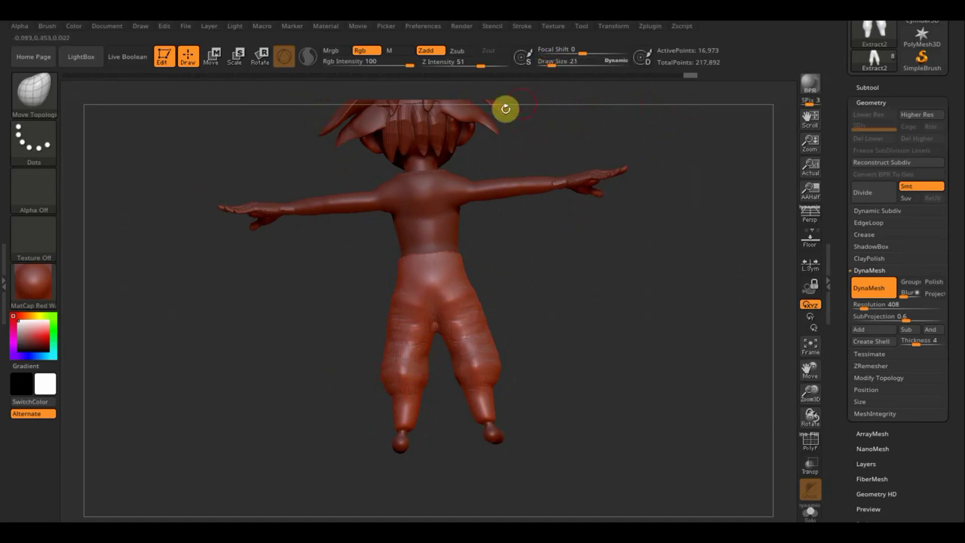
Build up clay across the left and lower pant leg with ClayBuildup
click(53, 95)
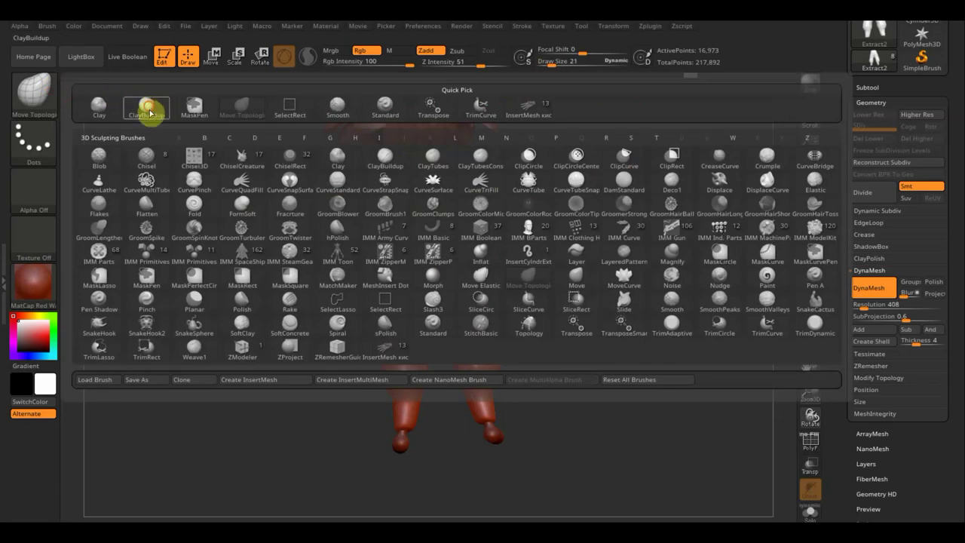
click(148, 111)
right_drag(433, 377, 413, 378)
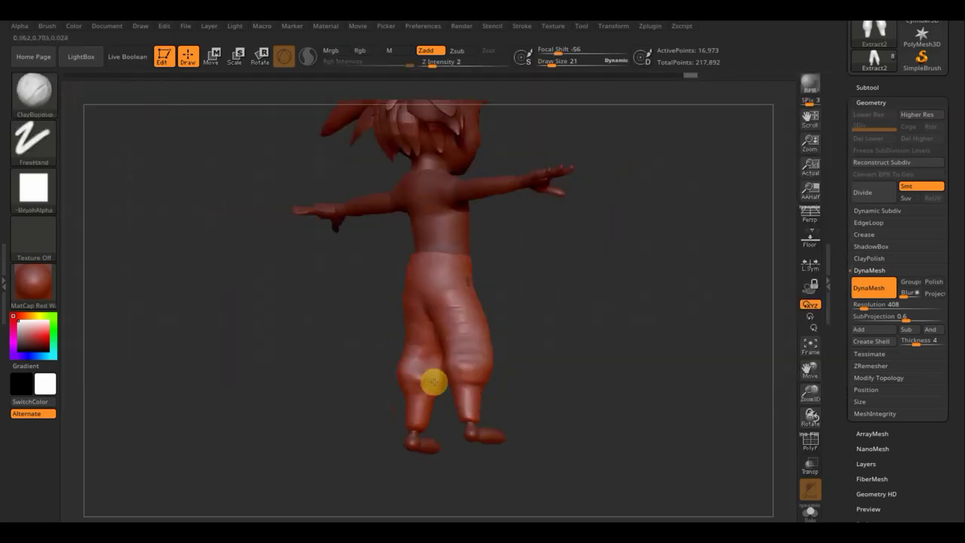
mouse_move(433, 383)
mouse_down()
mouse_move(410, 363)
mouse_move(425, 369)
mouse_up()
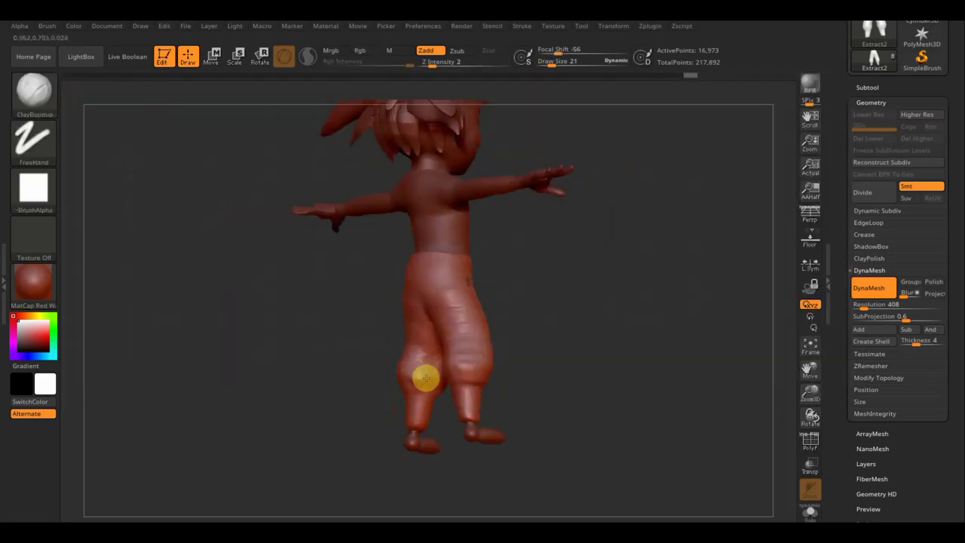
mouse_move(442, 384)
shift+right_down()
mouse_move(560, 345)
mouse_move(519, 363)
shift+right_up()
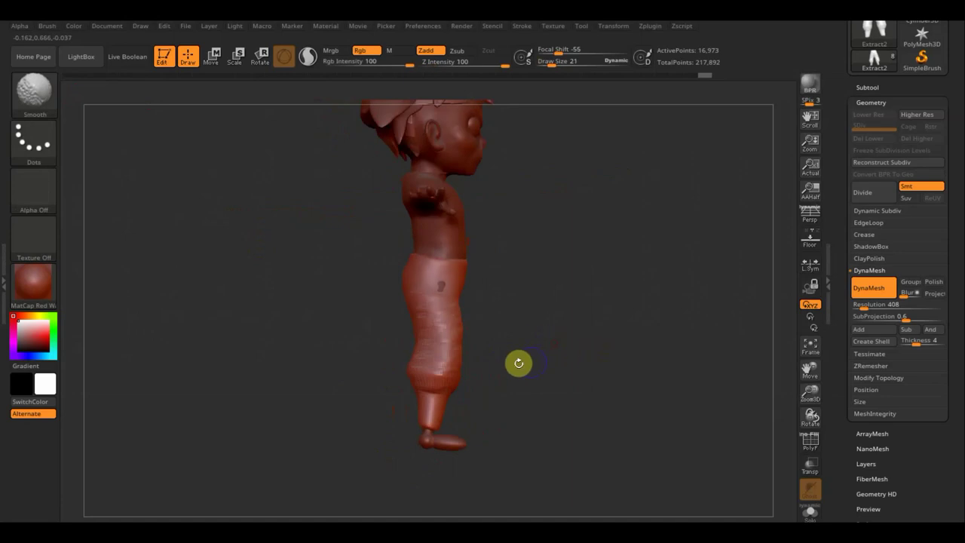
drag(455, 367, 417, 369)
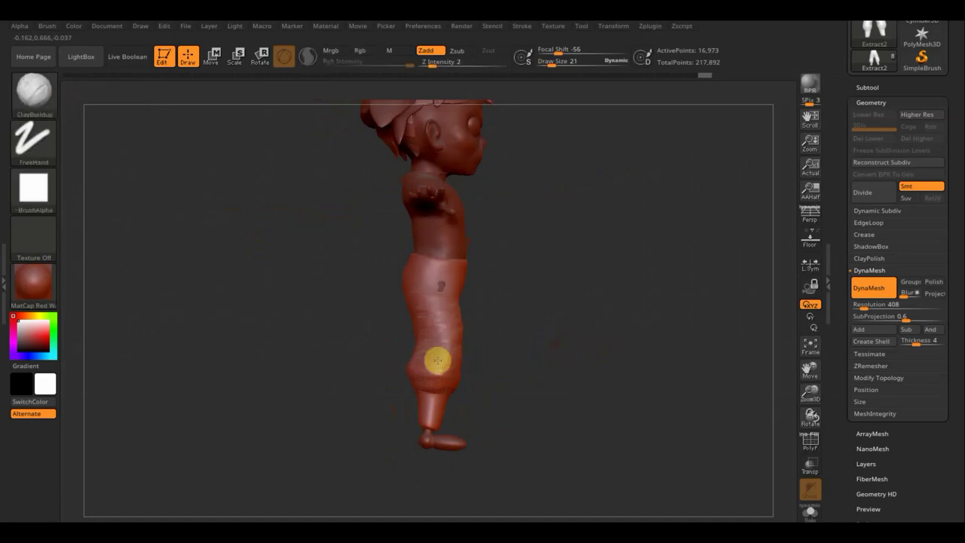
shift+right_drag(506, 392, 463, 414)
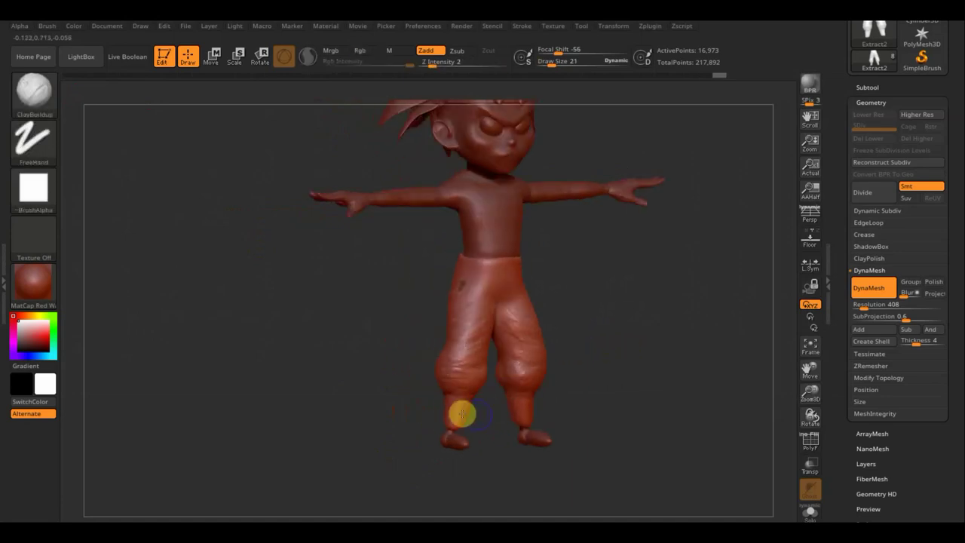
Smooth the wrinkles on the left thigh
key(shift)
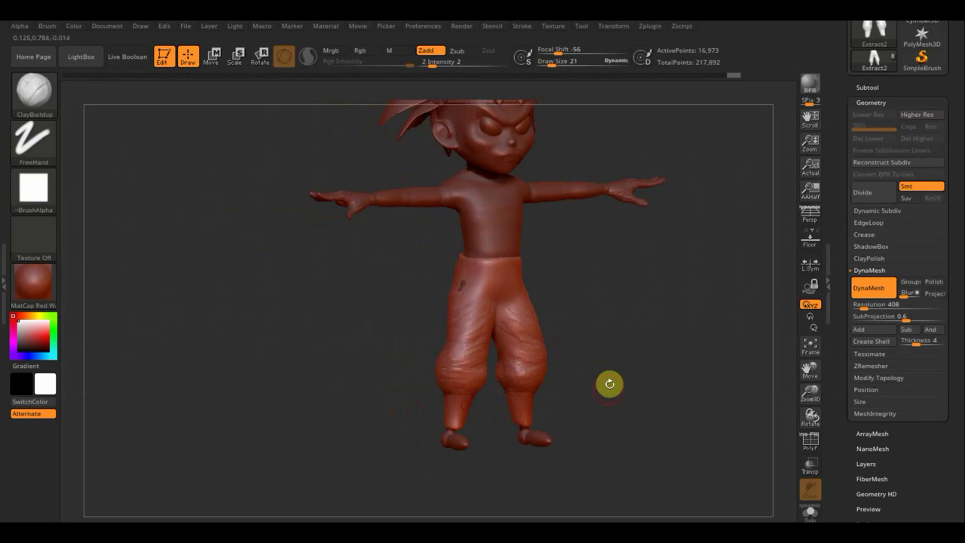
shift+right_drag(610, 384, 583, 394)
key(shift)
mouse_move(489, 345)
shift+mouse_down()
mouse_move(461, 351)
mouse_move(465, 314)
mouse_move(450, 306)
shift+mouse_up()
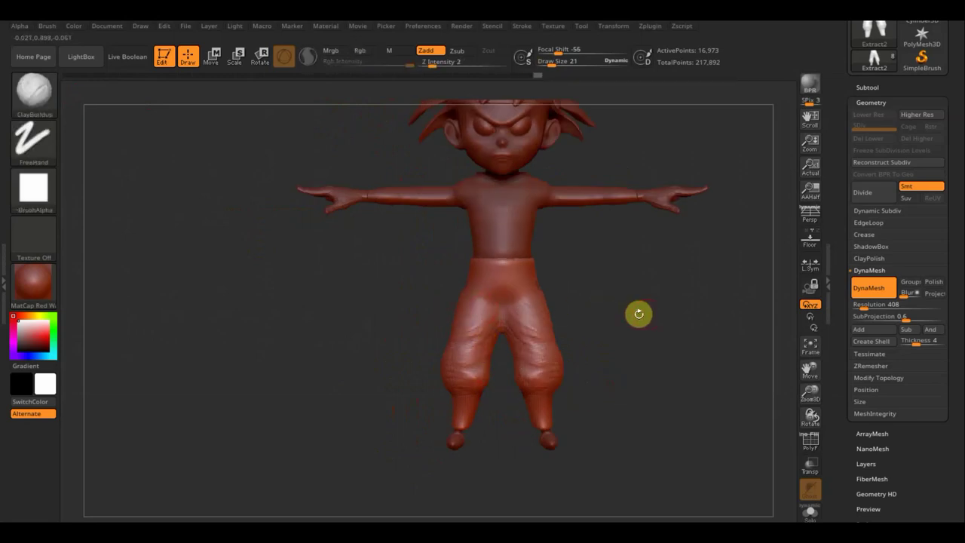
alt+drag(638, 314, 564, 366)
key(shift)
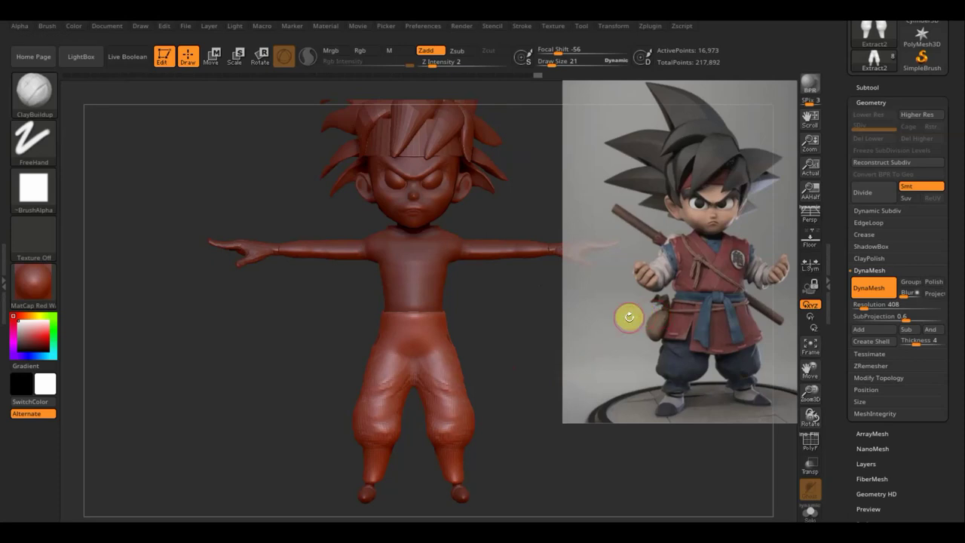
Make PM3D_ZSphere_2 the active subtool and clear its mask
click(865, 85)
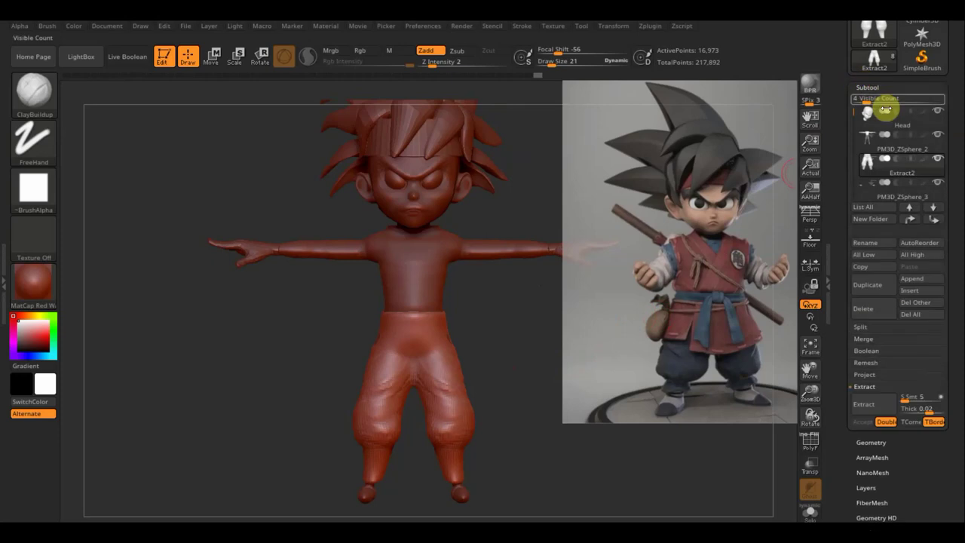
click(893, 142)
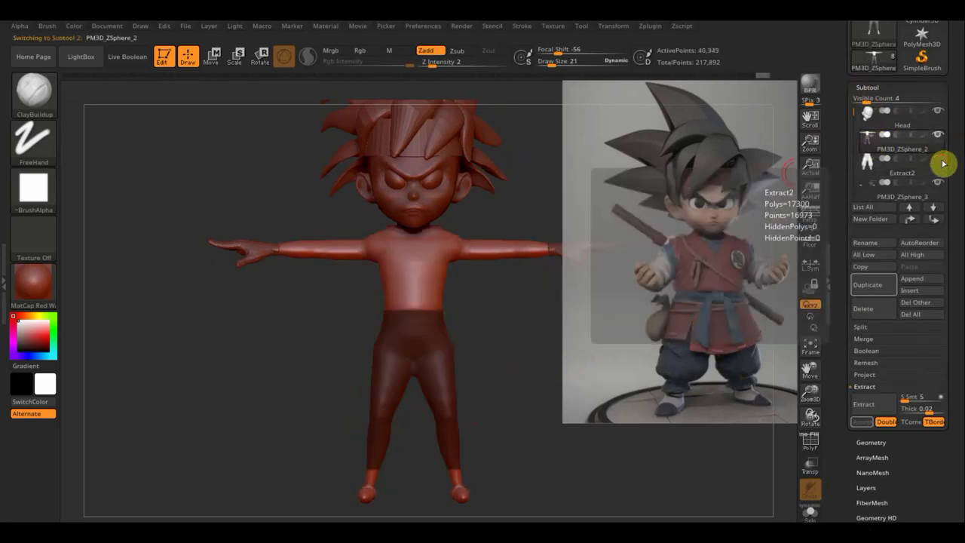
key(ctrl)
ctrl+drag(504, 300, 521, 319)
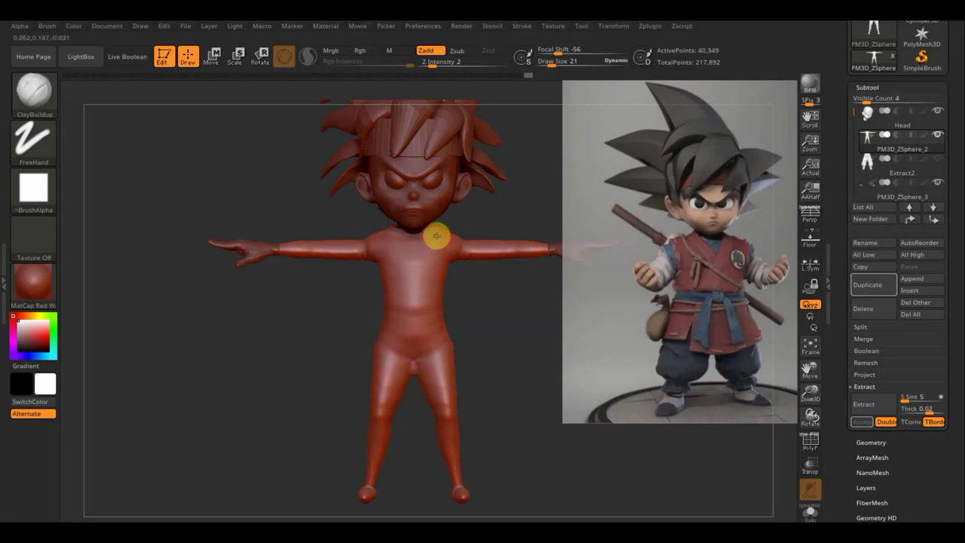
Paint a diagonal mask strap across the chest and a stripe down the back
key(ctrl)
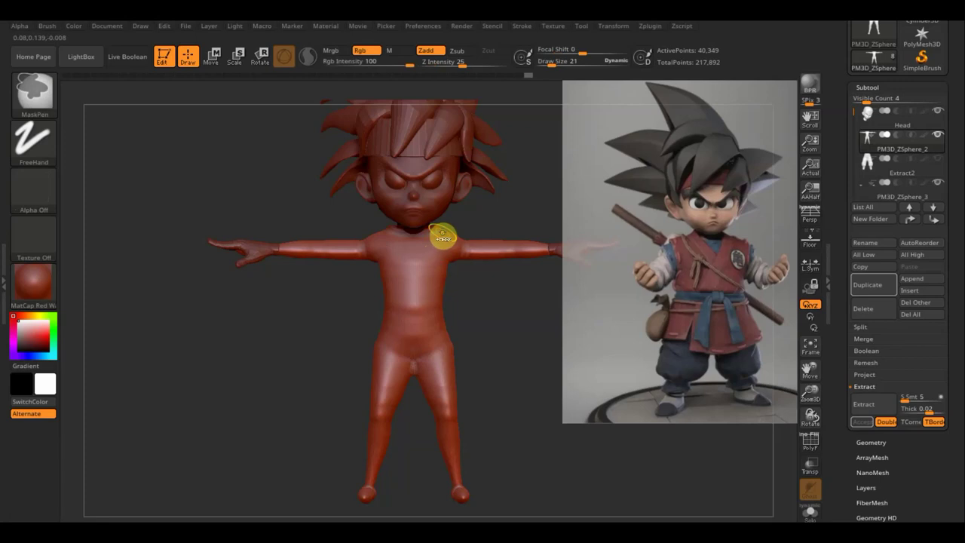
ctrl+drag(430, 257, 413, 317)
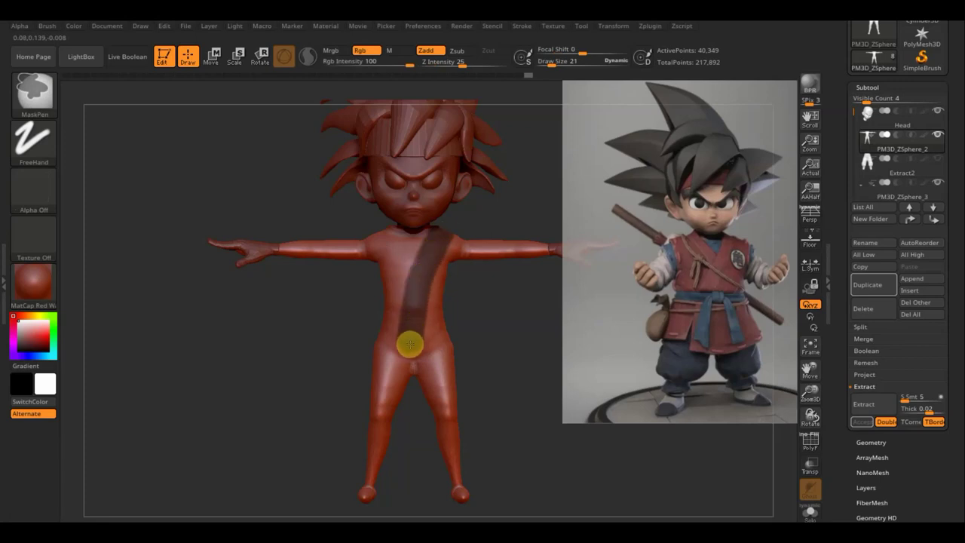
mouse_move(417, 348)
ctrl+mouse_down()
mouse_move(459, 337)
mouse_move(407, 340)
mouse_move(472, 337)
mouse_move(493, 315)
mouse_move(466, 312)
mouse_move(453, 339)
ctrl+mouse_up()
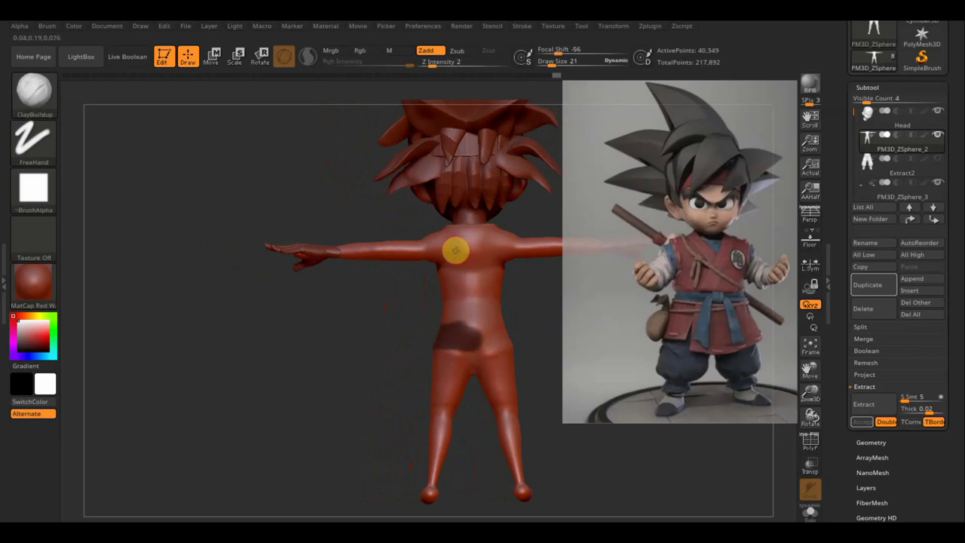
key(ctrl)
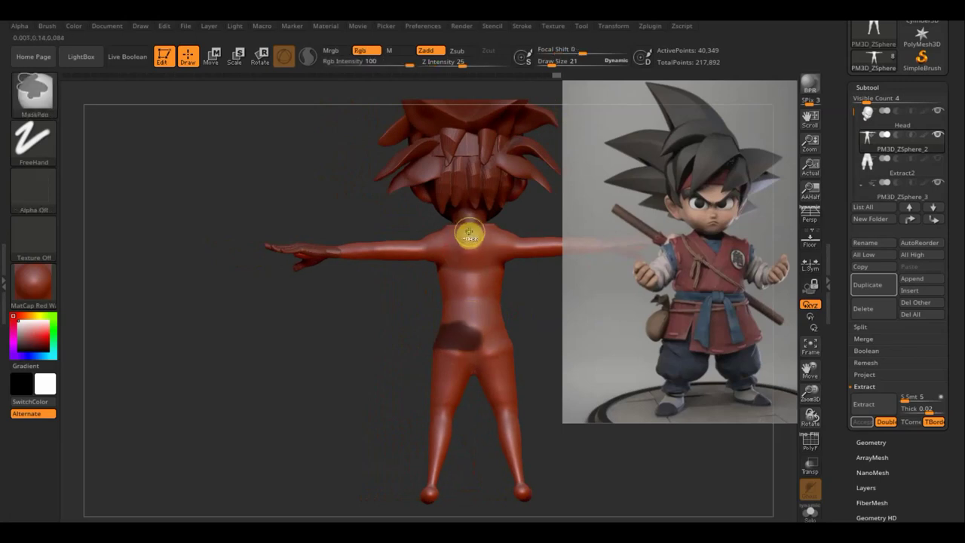
ctrl+drag(467, 236, 467, 340)
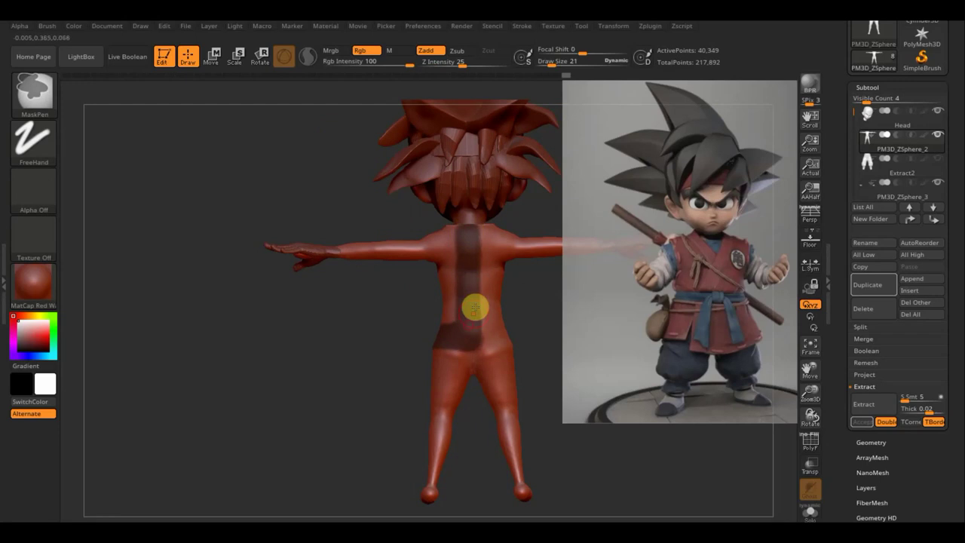
From the front, mask a diagonal band from the shoulder down over the belly
mouse_move(371, 203)
mouse_down()
mouse_move(389, 222)
mouse_move(437, 222)
mouse_up()
key(ctrl)
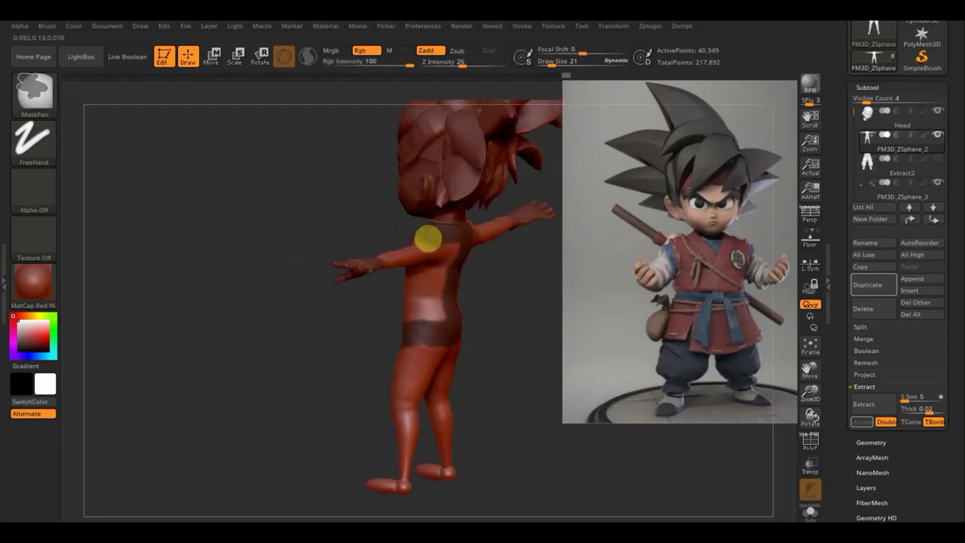
key(ctrl)
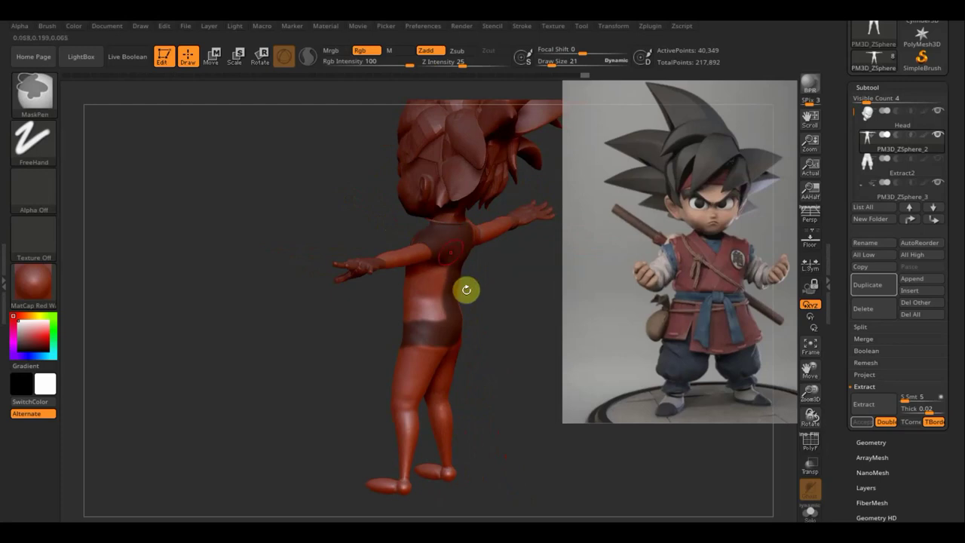
mouse_move(321, 315)
mouse_down()
mouse_move(498, 308)
mouse_move(480, 317)
mouse_up()
key(ctrl)
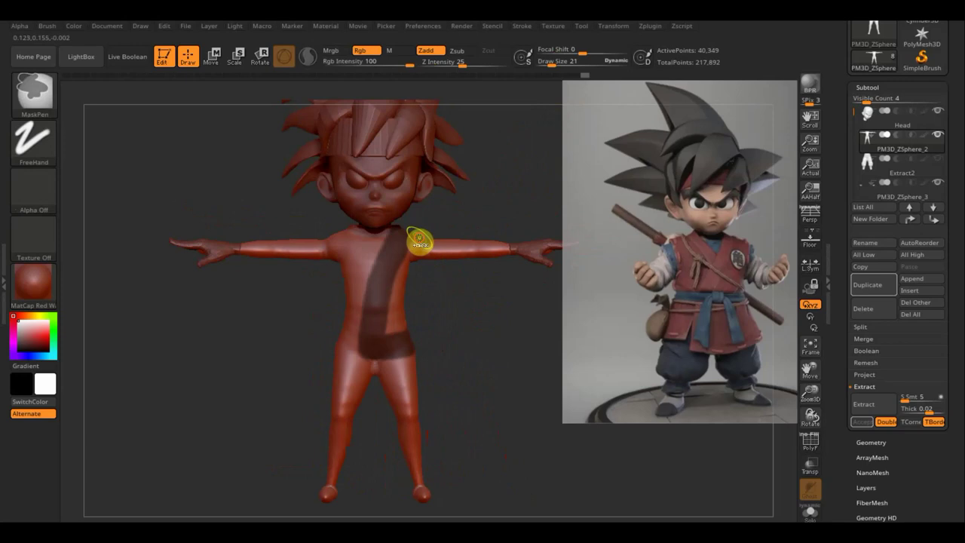
mouse_move(420, 242)
ctrl+mouse_down()
mouse_move(389, 324)
mouse_move(407, 323)
mouse_move(368, 308)
ctrl+mouse_up()
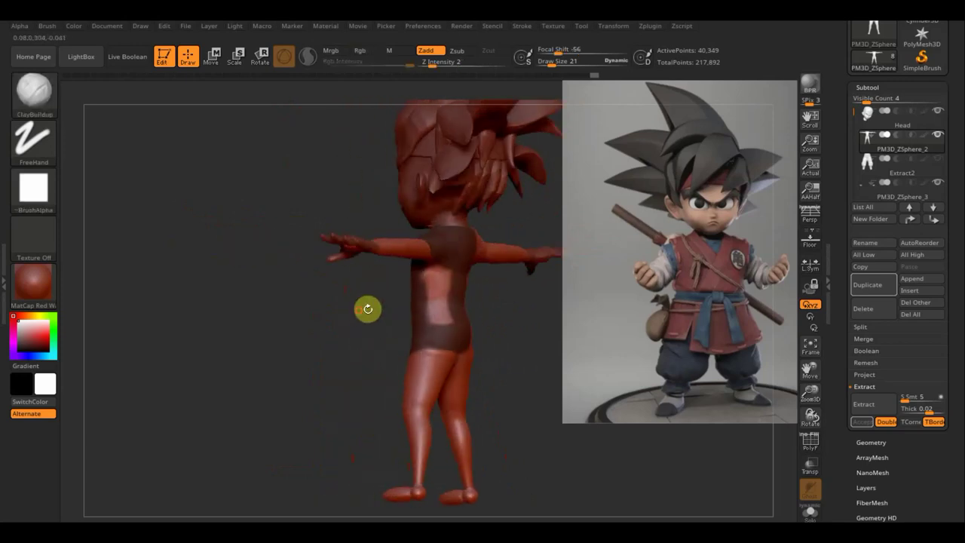
key(ctrl)
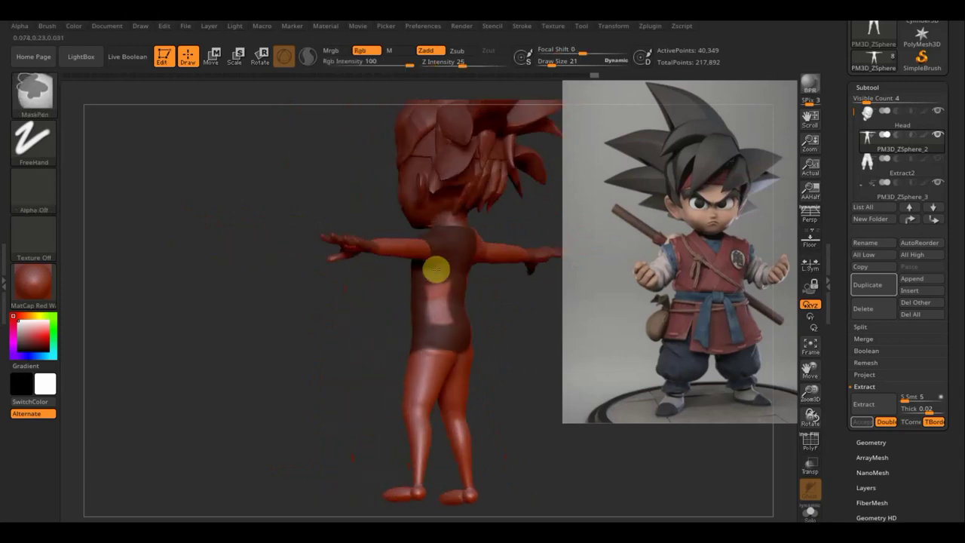
mouse_move(436, 268)
ctrl+mouse_down()
mouse_move(450, 294)
mouse_move(448, 320)
ctrl+mouse_up()
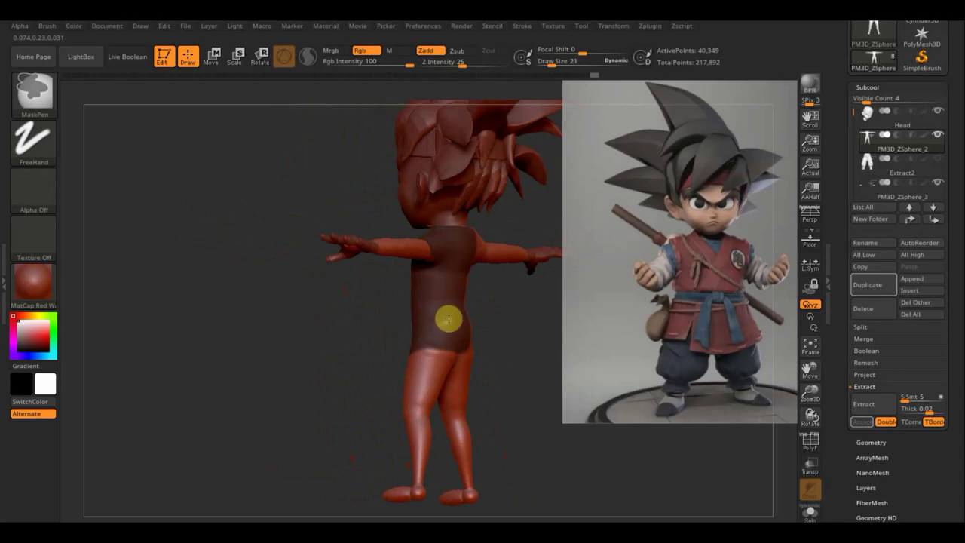
drag(324, 306, 399, 313)
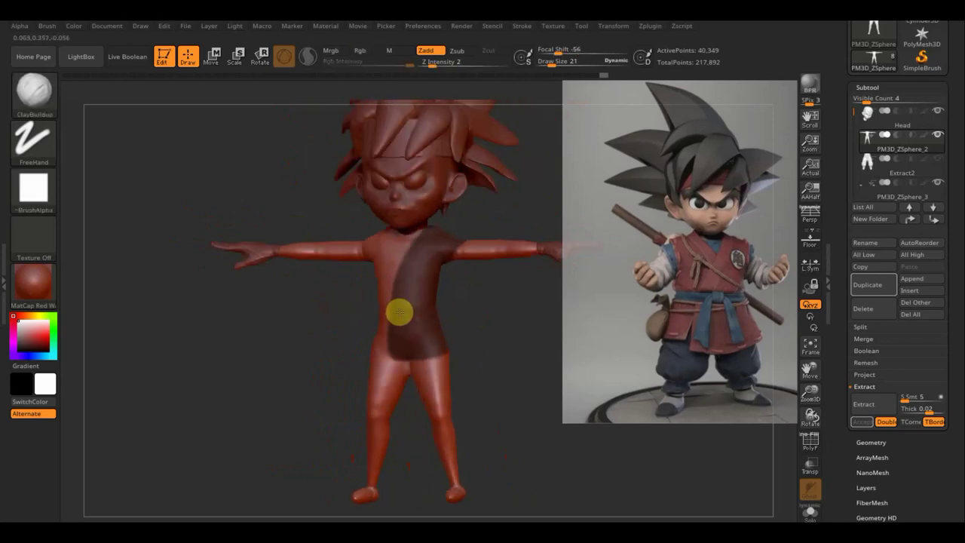
drag(459, 297, 494, 306)
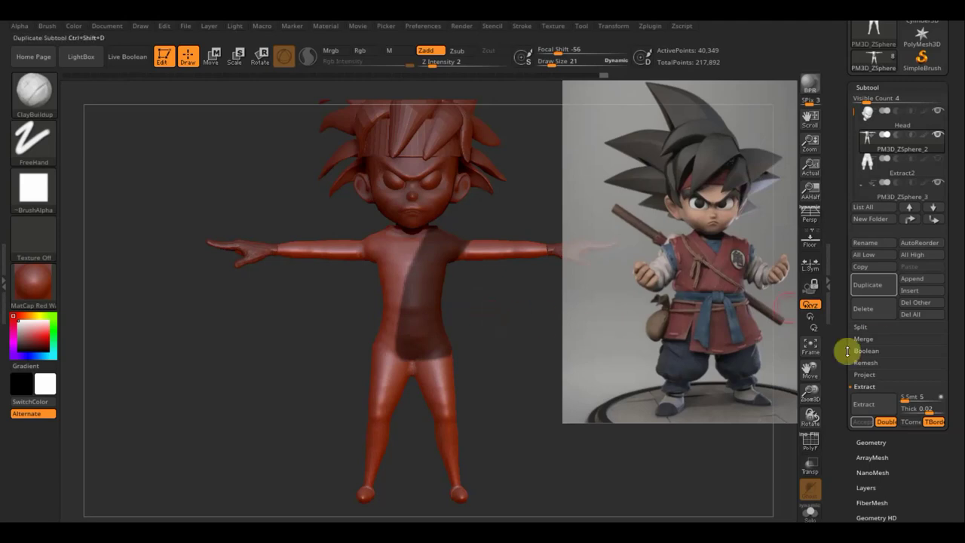
Extract the masked torso band, accept it as Extract3, and hide the reference image
click(866, 404)
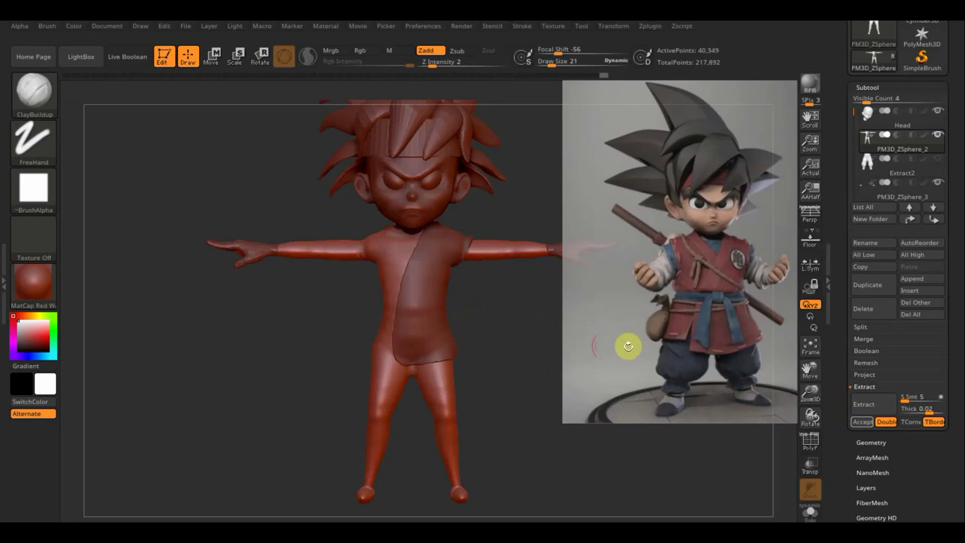
click(862, 423)
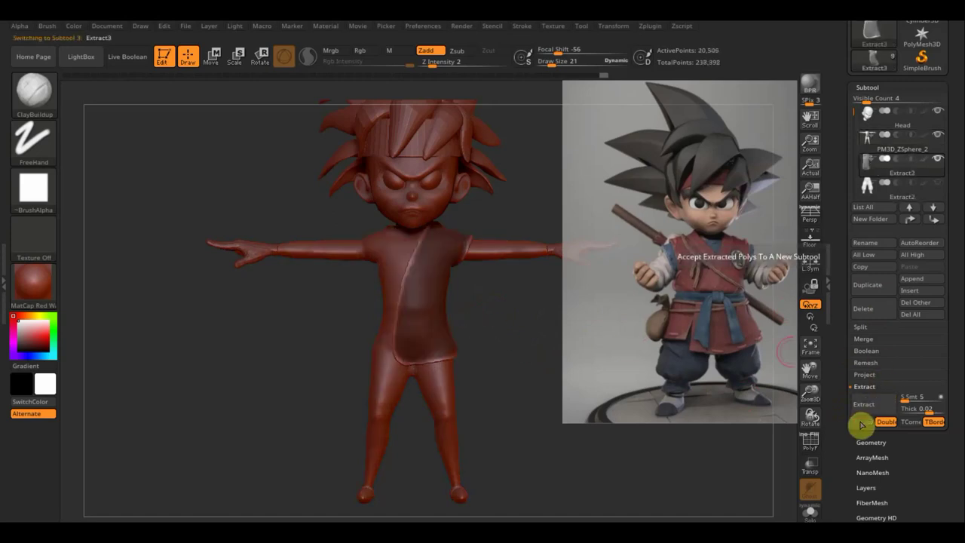
key(shift+z)
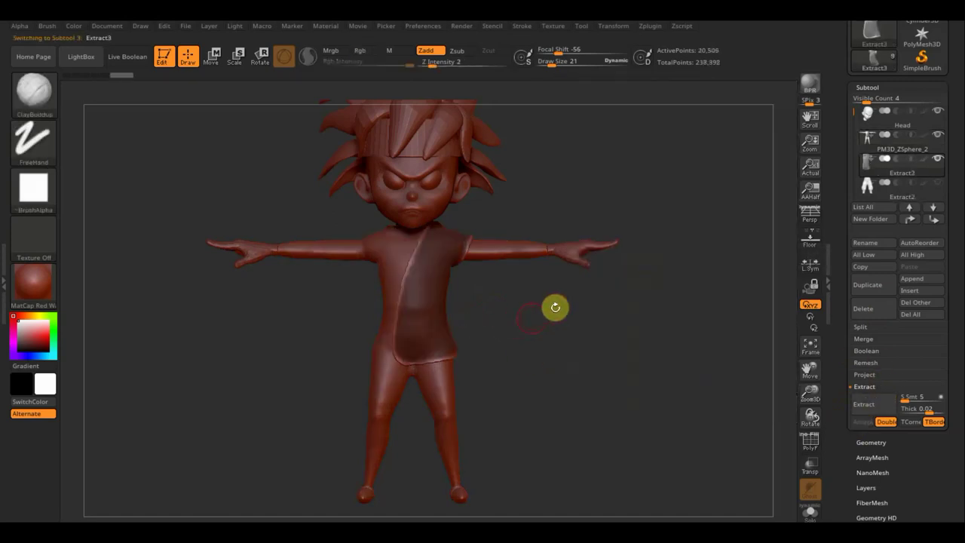
click(872, 441)
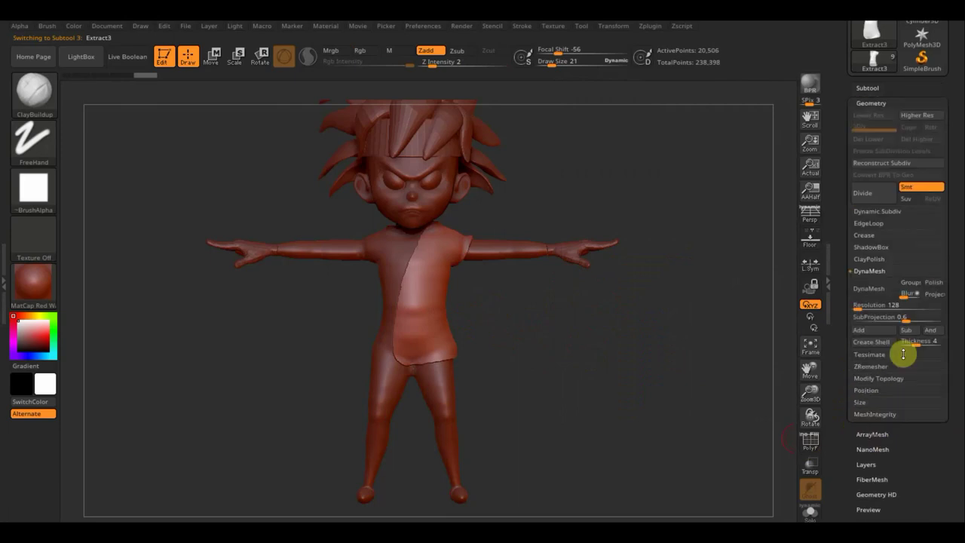
DynaMesh the Extract3 top at resolution 280, undoing the first too-coarse remesh
click(874, 289)
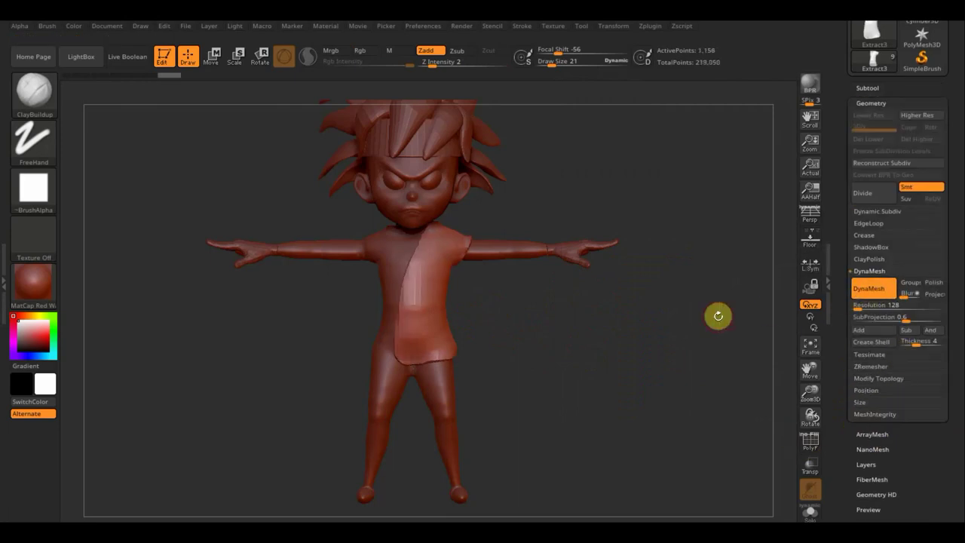
key(ctrl+z)
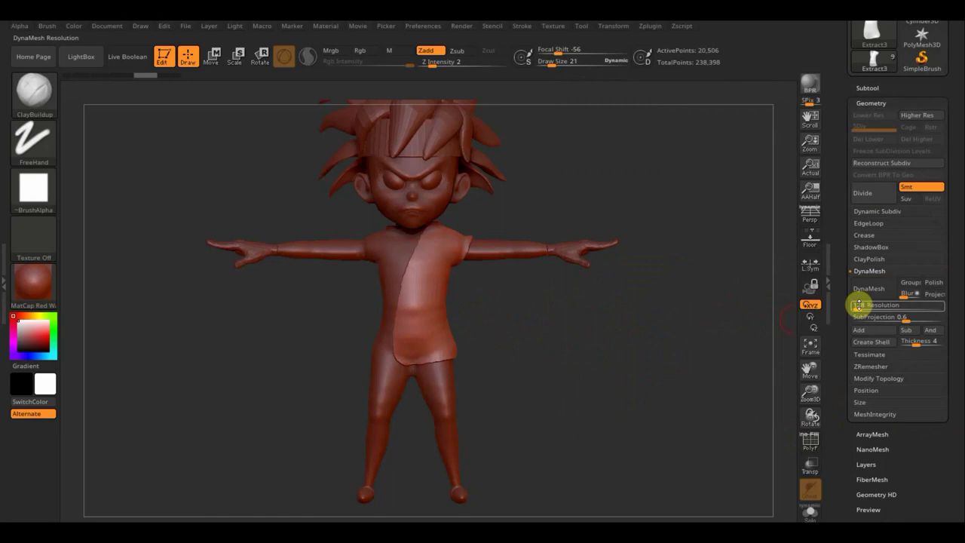
drag(858, 307, 859, 307)
text(280)
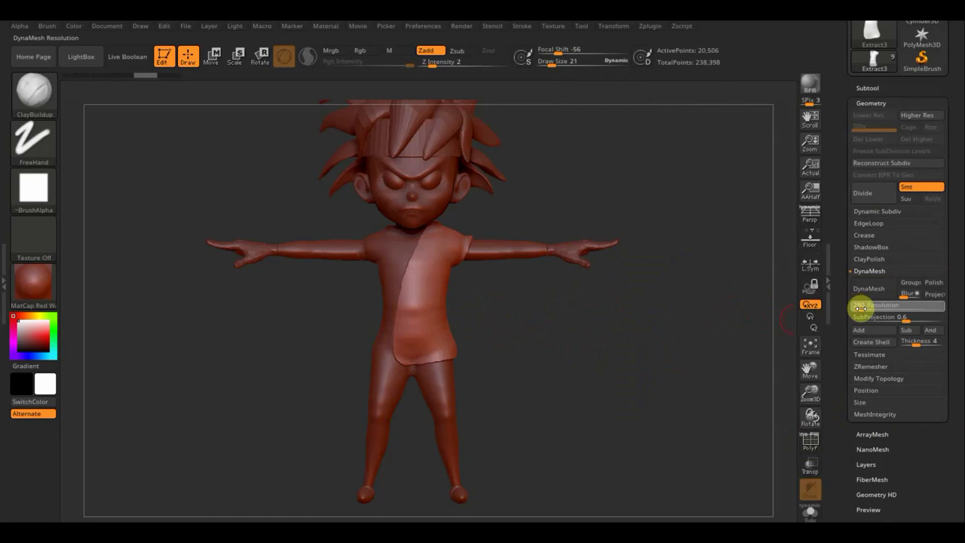
click(871, 288)
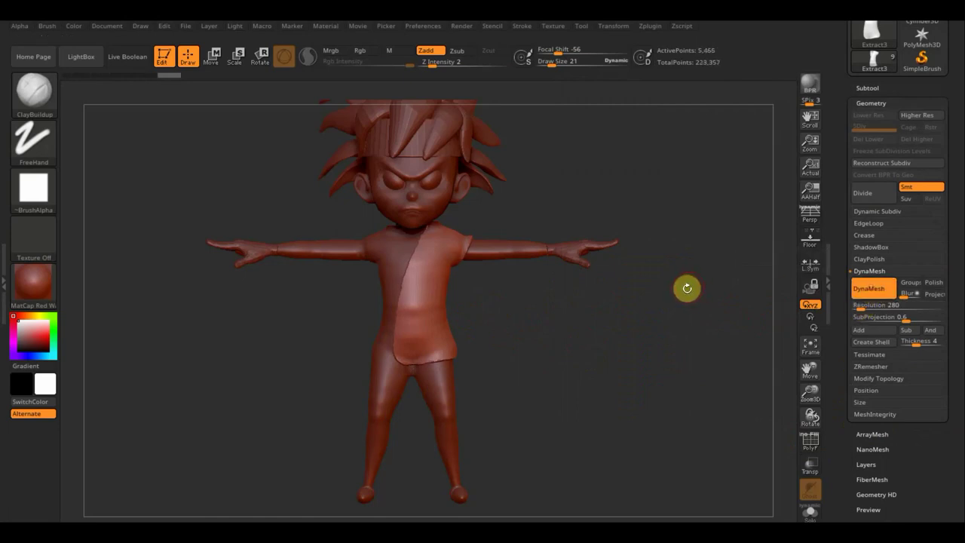
Smooth out the bulge along the top's back edge
drag(687, 288, 408, 250)
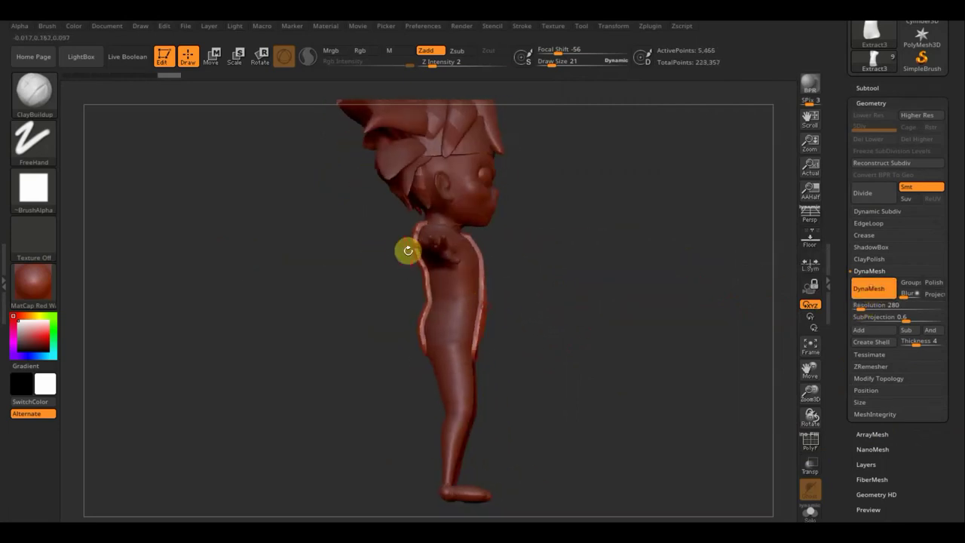
drag(554, 288, 529, 287)
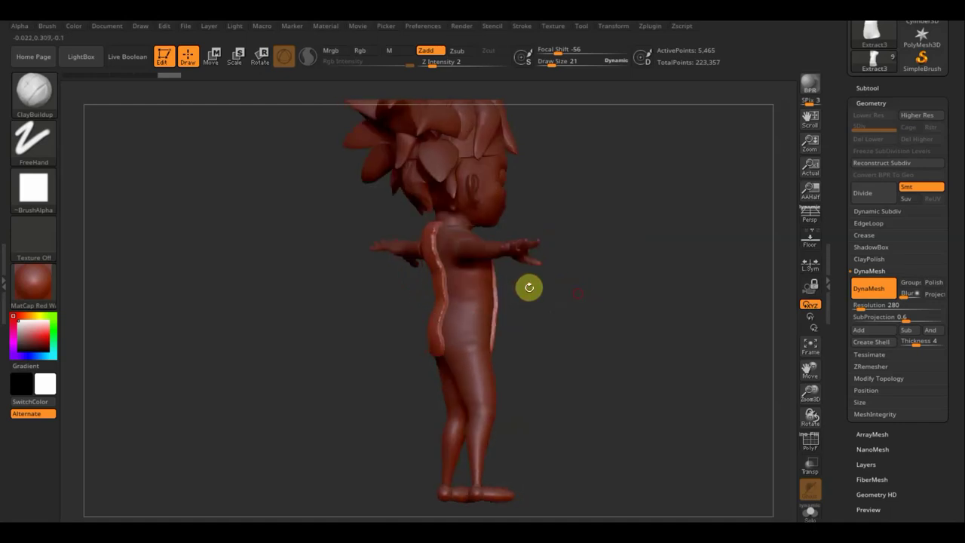
key(shift)
shift+drag(428, 249, 435, 343)
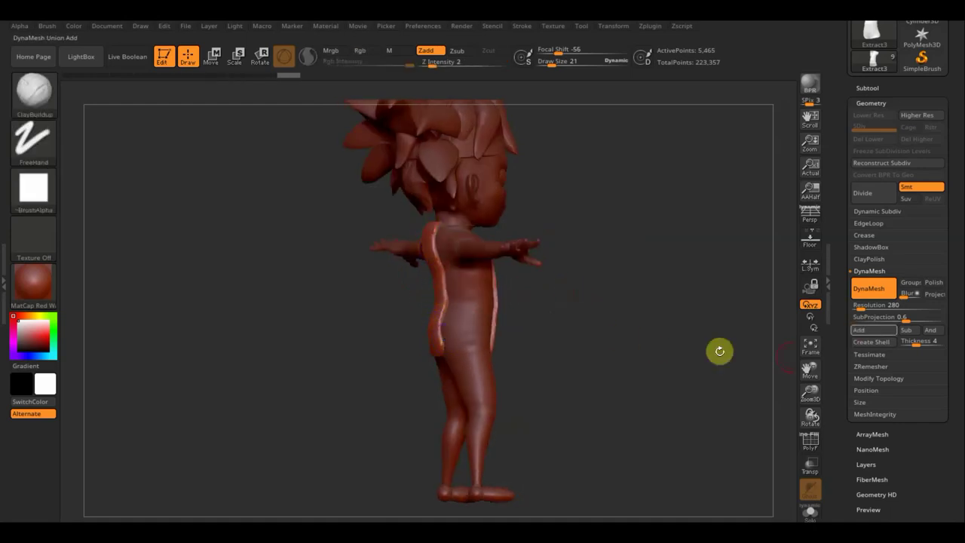
Smooth the top down the torso and along its hip edge
mouse_move(717, 349)
mouse_down()
mouse_move(589, 338)
mouse_move(629, 337)
mouse_up()
shift+drag(532, 327, 410, 252)
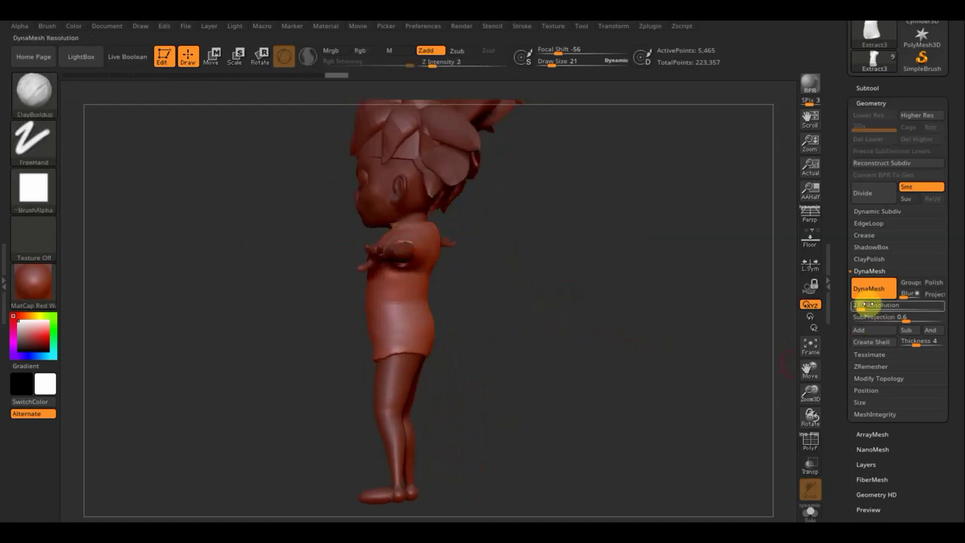
click(904, 321)
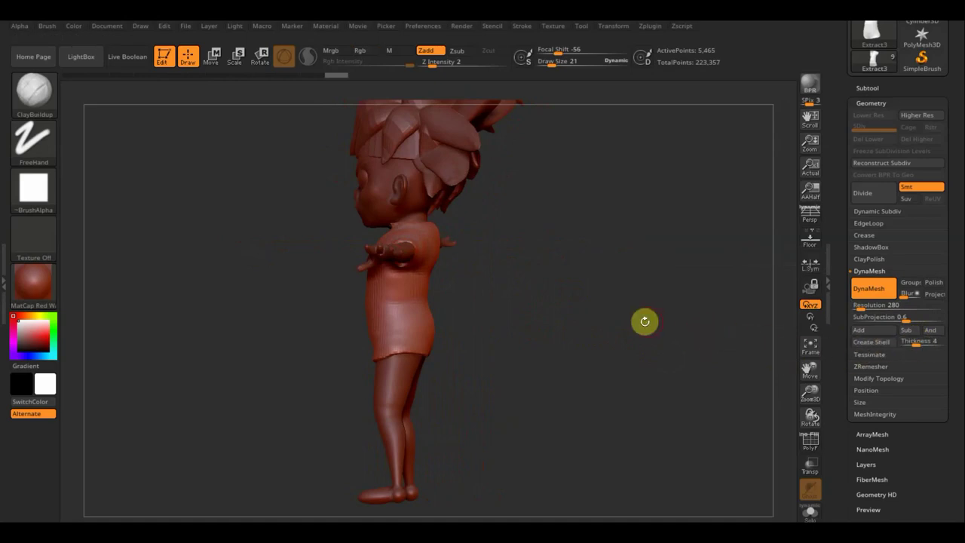
drag(644, 321, 620, 332)
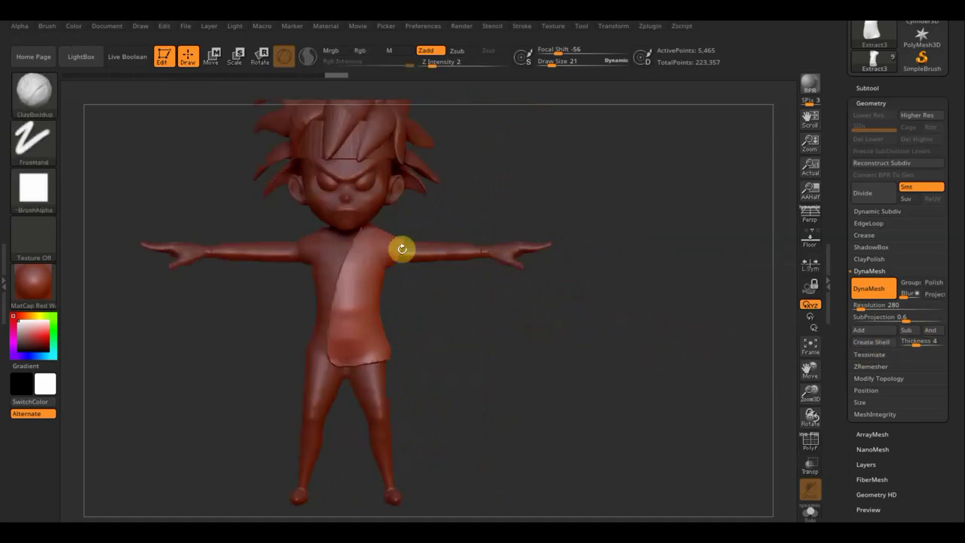
mouse_move(339, 266)
shift+mouse_down()
mouse_move(362, 361)
mouse_move(384, 360)
shift+mouse_up()
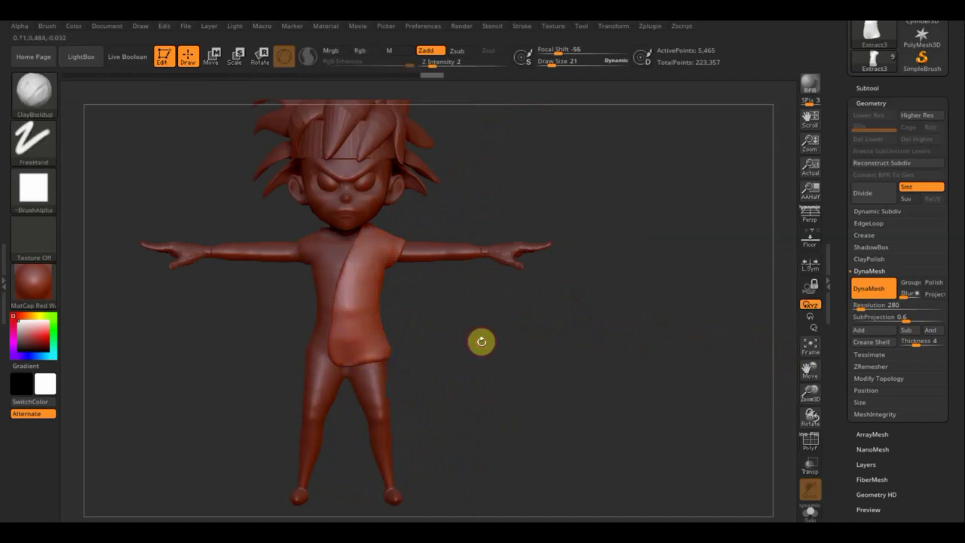
mouse_move(480, 338)
mouse_down()
mouse_move(381, 355)
mouse_move(409, 355)
mouse_up()
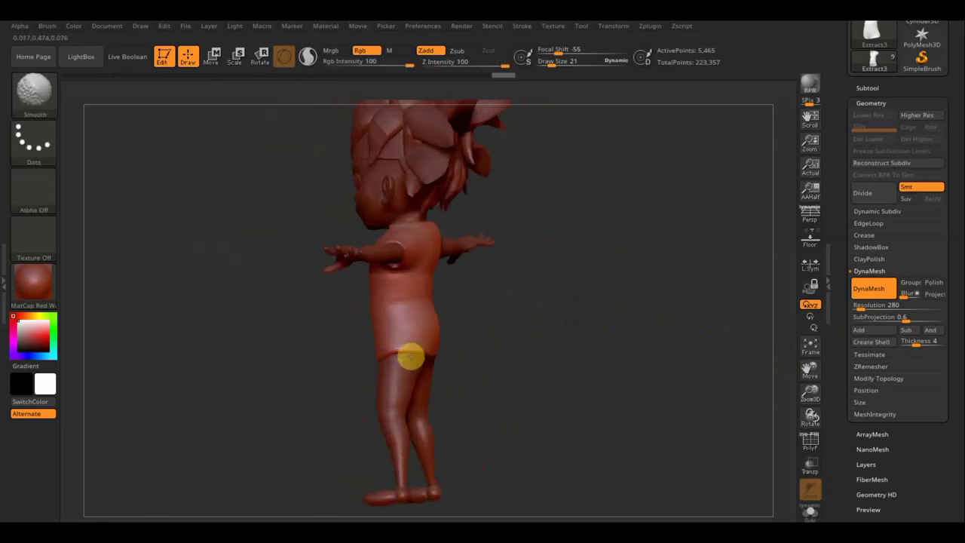
drag(478, 351, 561, 357)
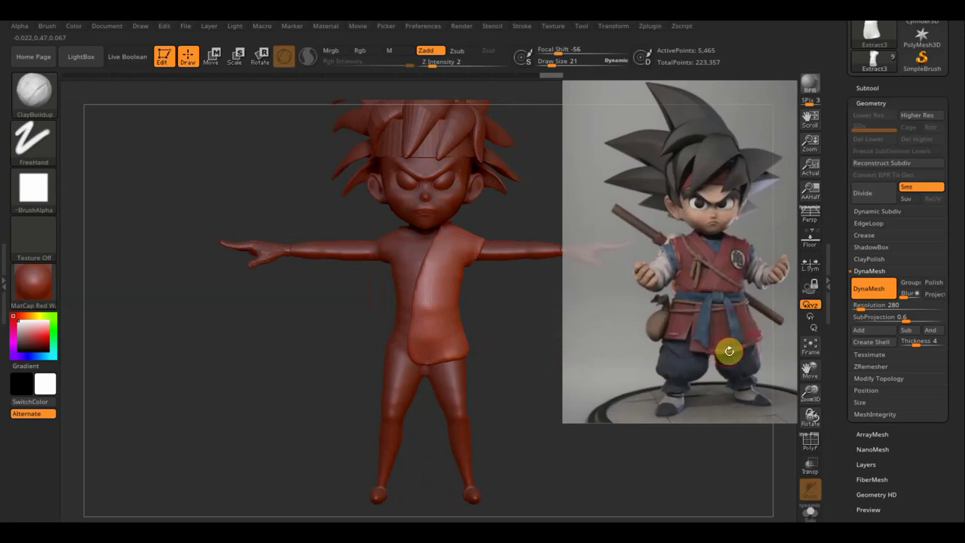
key(ctrl)
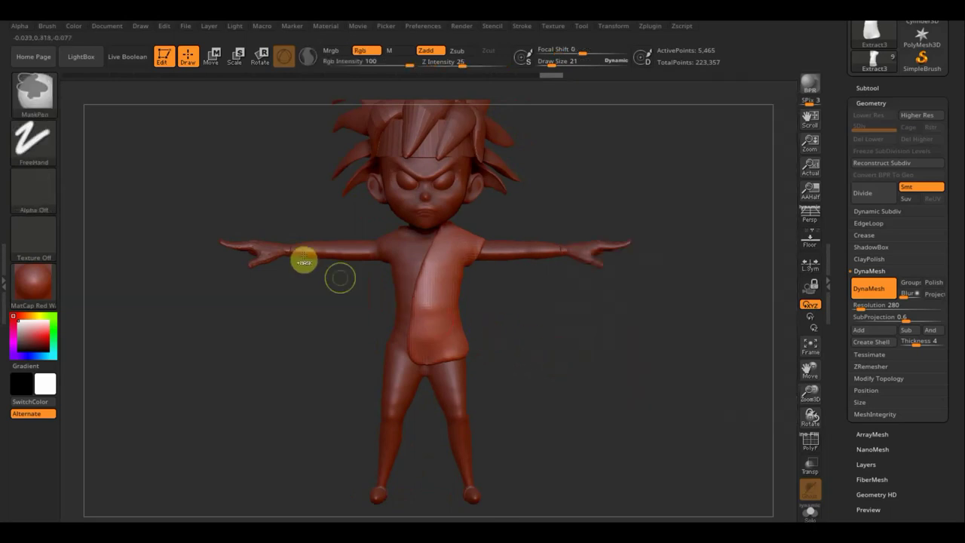
ctrl+drag(255, 181, 530, 339)
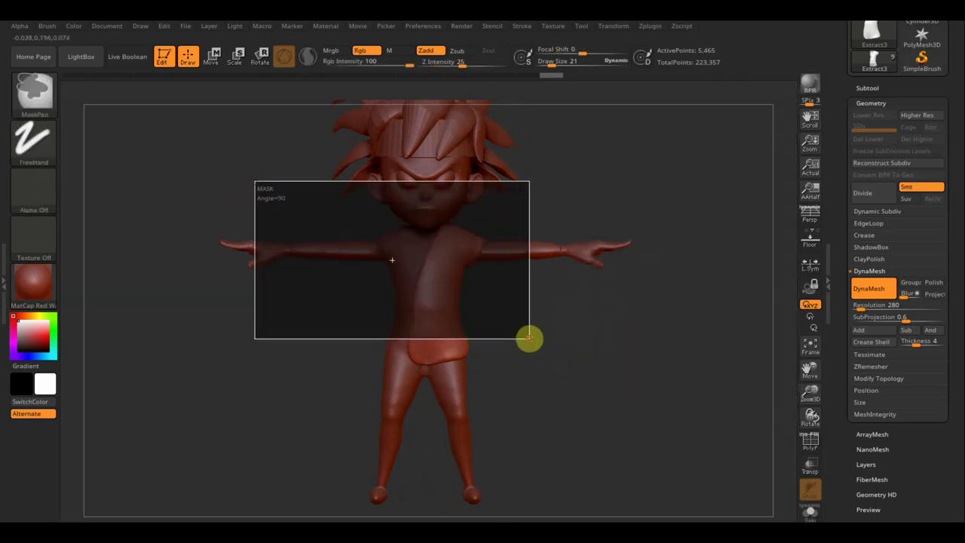
click(211, 59)
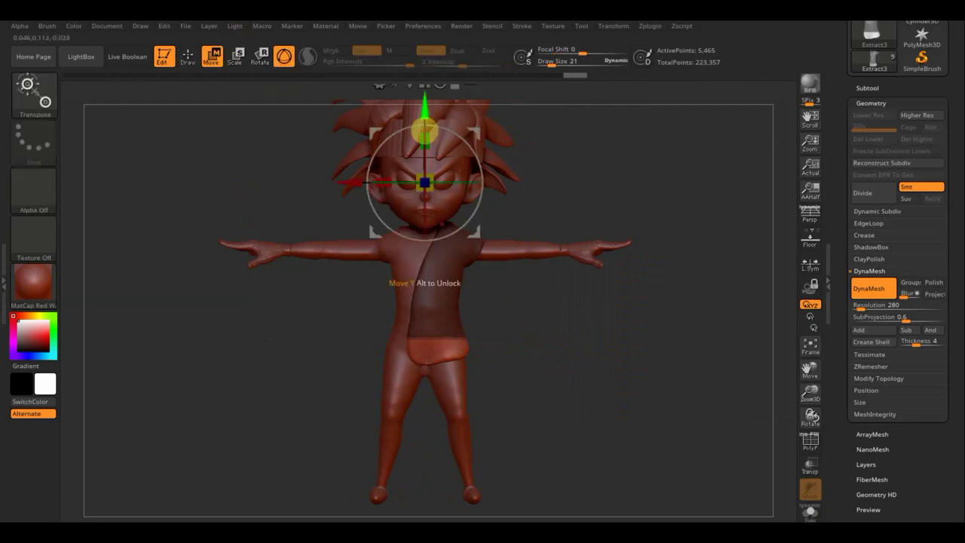
drag(424, 130, 425, 127)
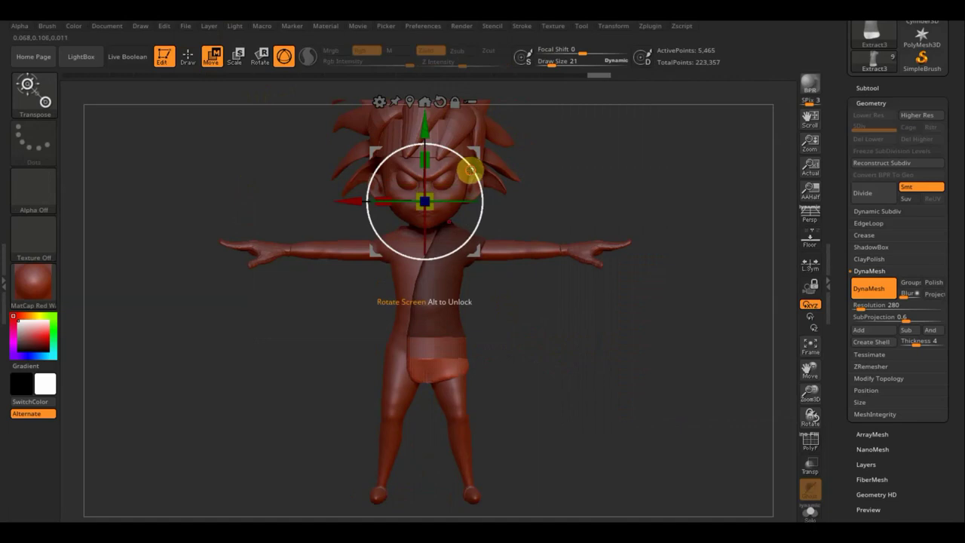
drag(469, 160, 468, 168)
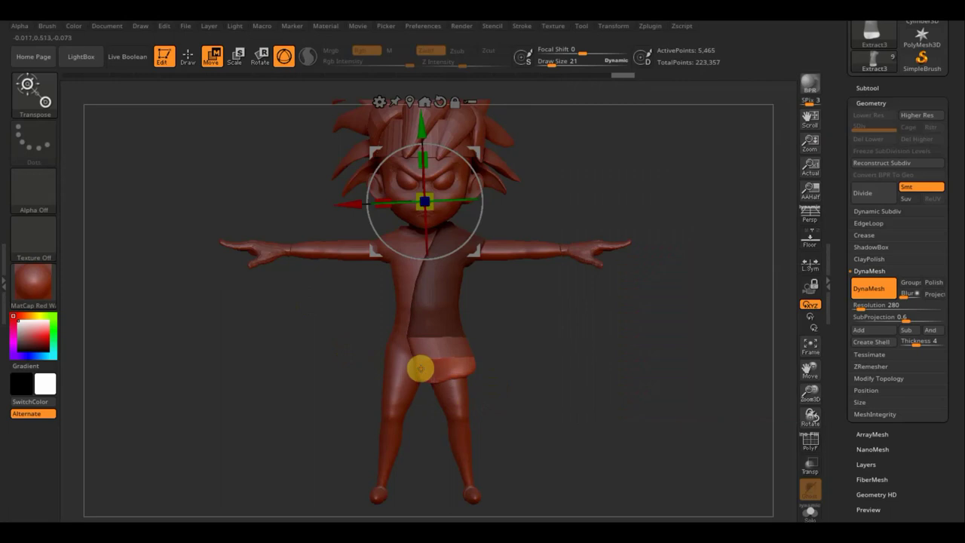
drag(482, 374, 453, 381)
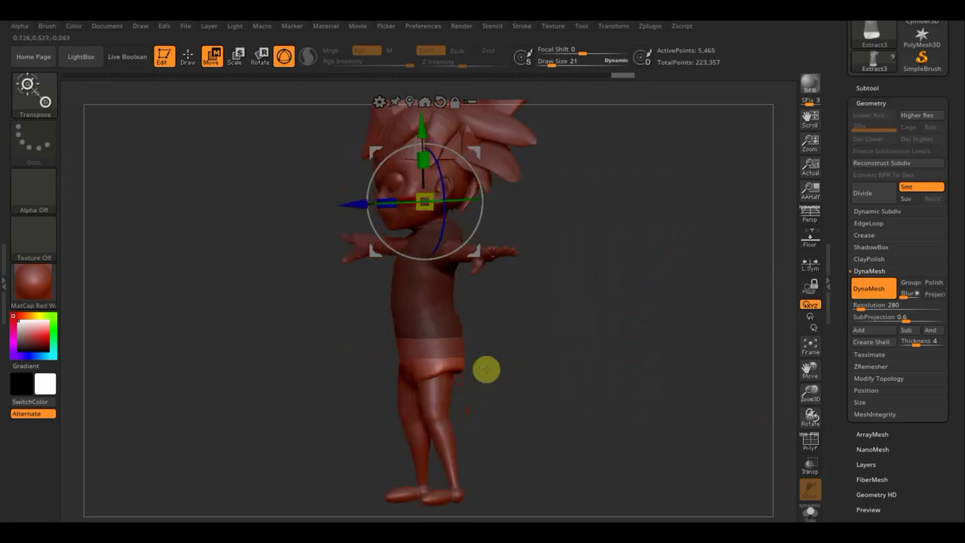
key(ctrl)
drag(532, 389, 458, 394)
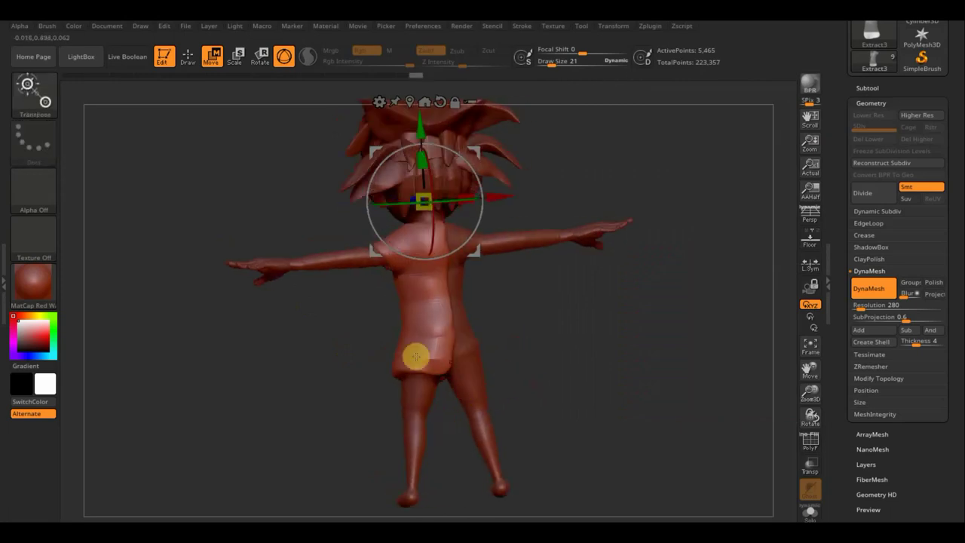
With an enlarged Move Topological brush, pull the top's back hem down over the hips
click(188, 57)
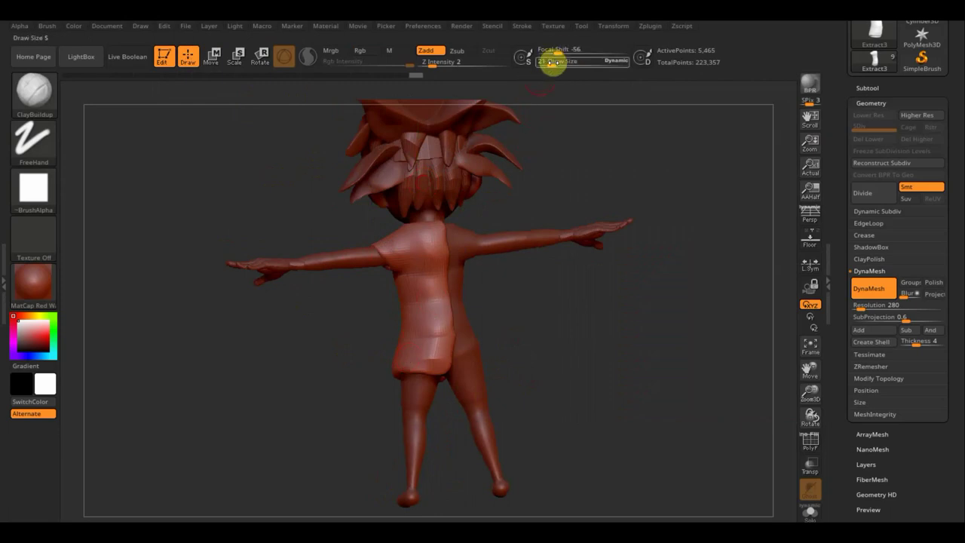
drag(553, 64, 555, 65)
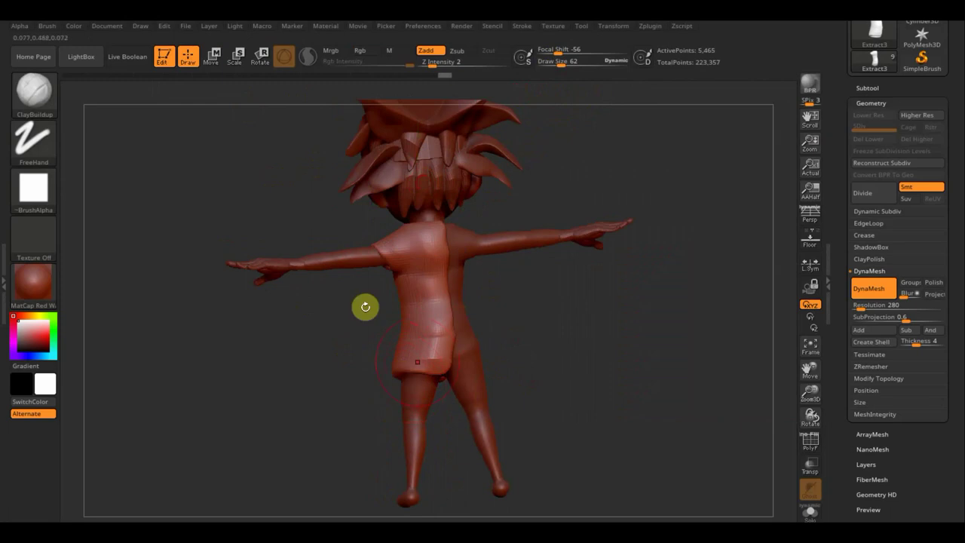
click(34, 91)
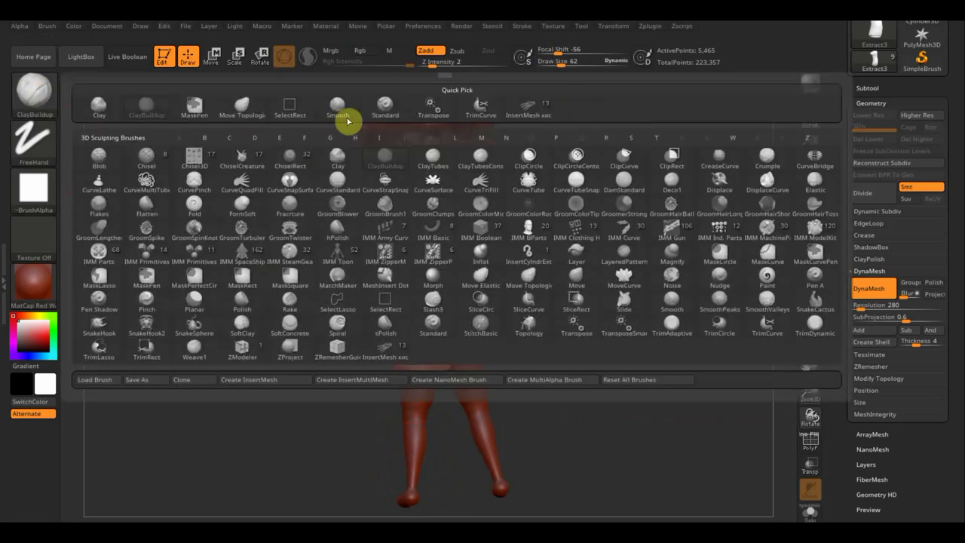
click(242, 106)
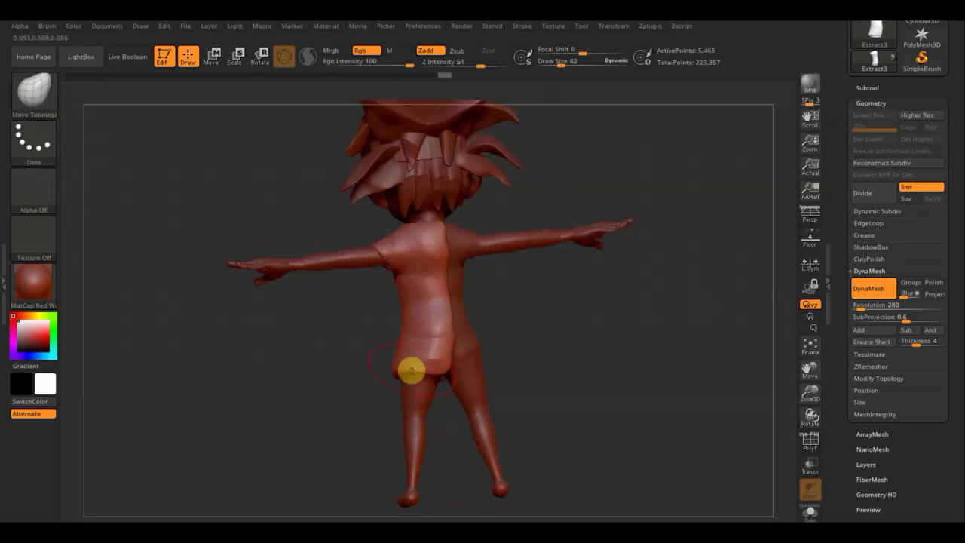
drag(406, 371, 408, 389)
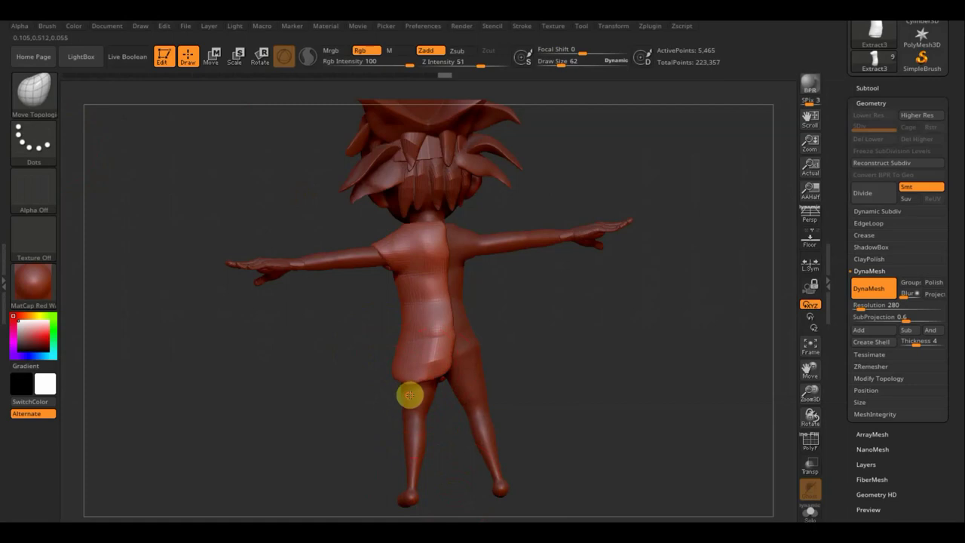
Smooth the top's back up to the shoulder and its lower front edge
key(shift)
shift+drag(428, 323, 415, 233)
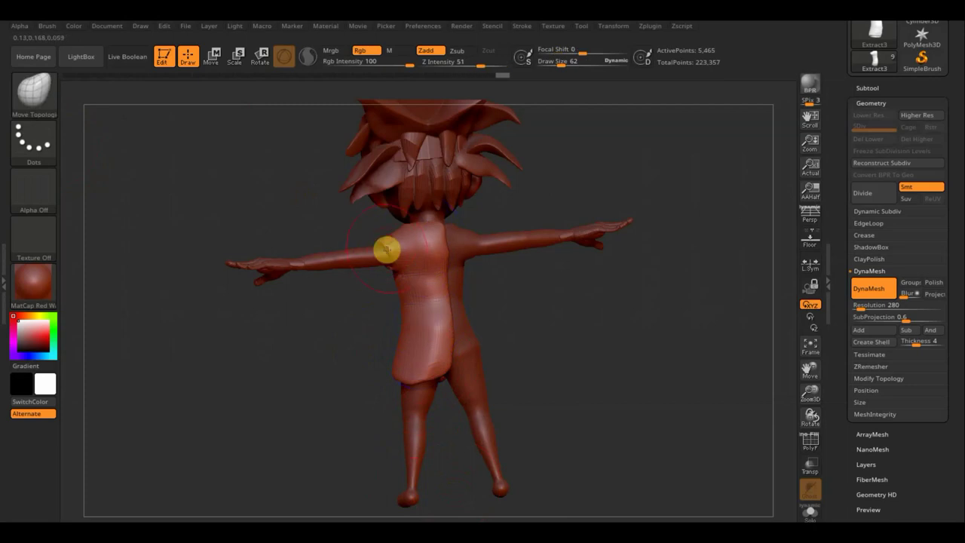
mouse_move(501, 310)
mouse_down()
mouse_move(558, 315)
mouse_move(628, 301)
mouse_move(562, 306)
mouse_up()
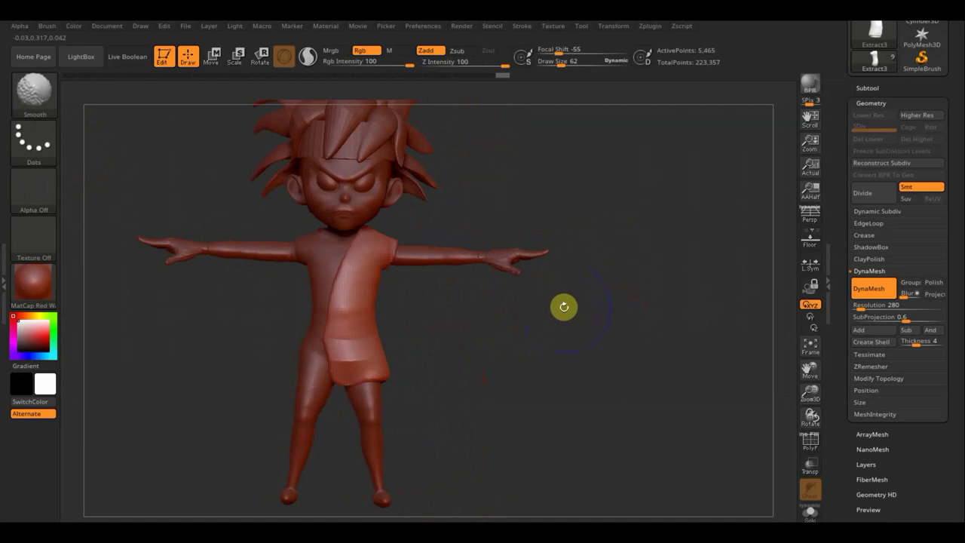
key(shift)
mouse_move(349, 342)
shift+mouse_down()
mouse_move(351, 372)
mouse_move(345, 340)
mouse_move(367, 371)
shift+mouse_up()
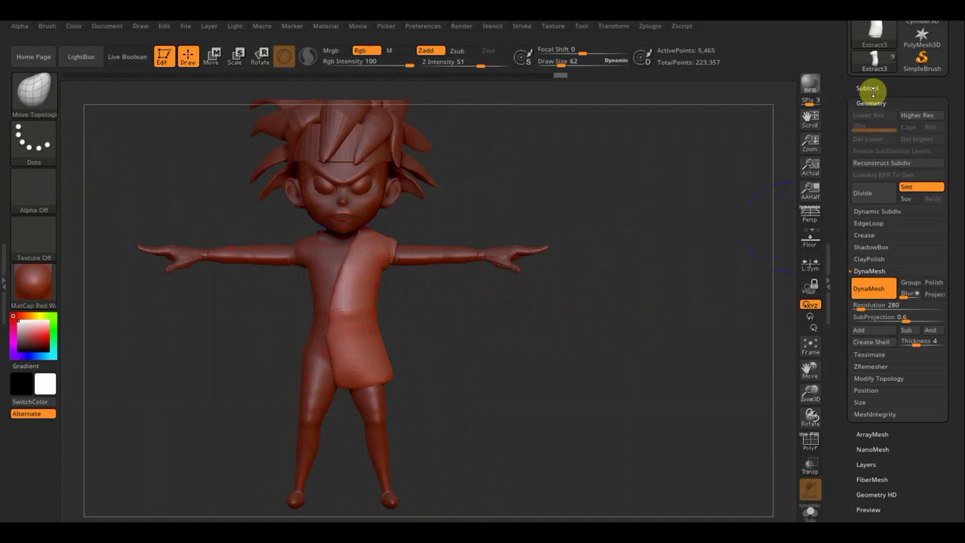
Make the Extract2 baggy pants visible and check the top against them from the side
click(869, 89)
click(932, 170)
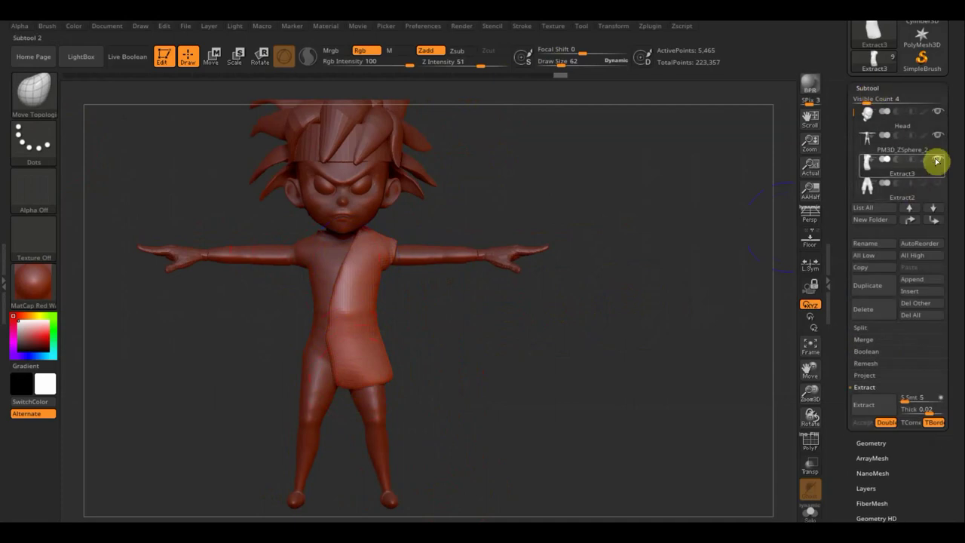
mouse_move(902, 185)
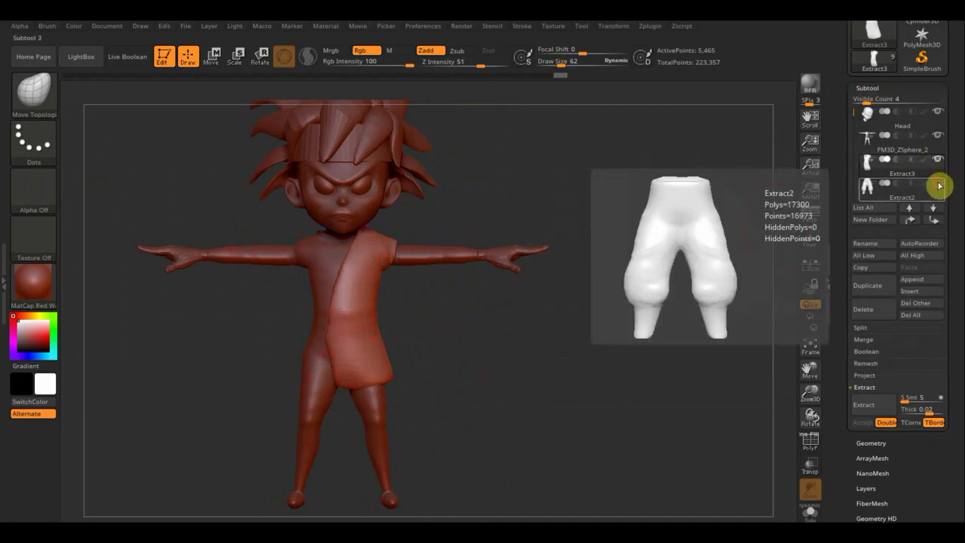
click(938, 183)
drag(570, 325, 343, 375)
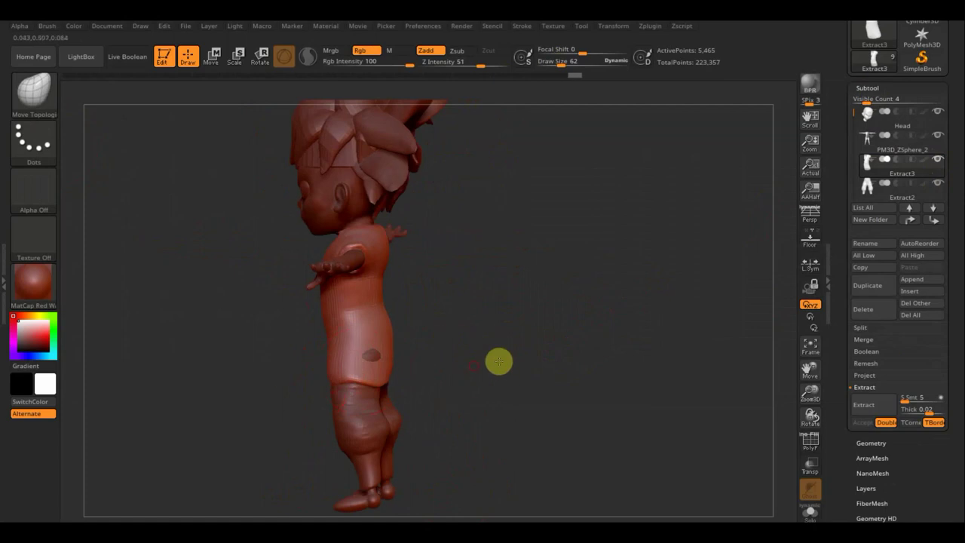
mouse_move(498, 360)
mouse_down()
mouse_move(429, 375)
mouse_move(480, 371)
mouse_up()
drag(498, 337, 319, 386)
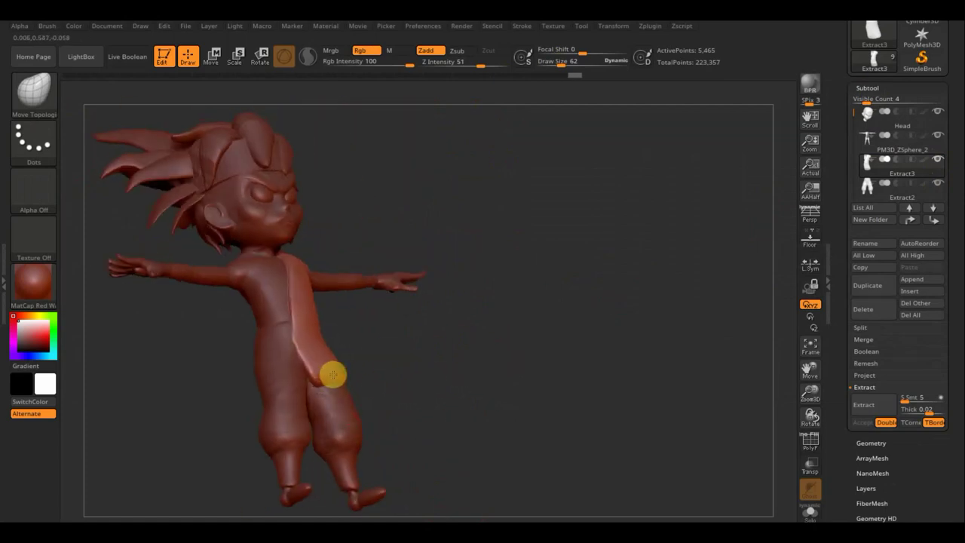
drag(423, 336, 369, 310)
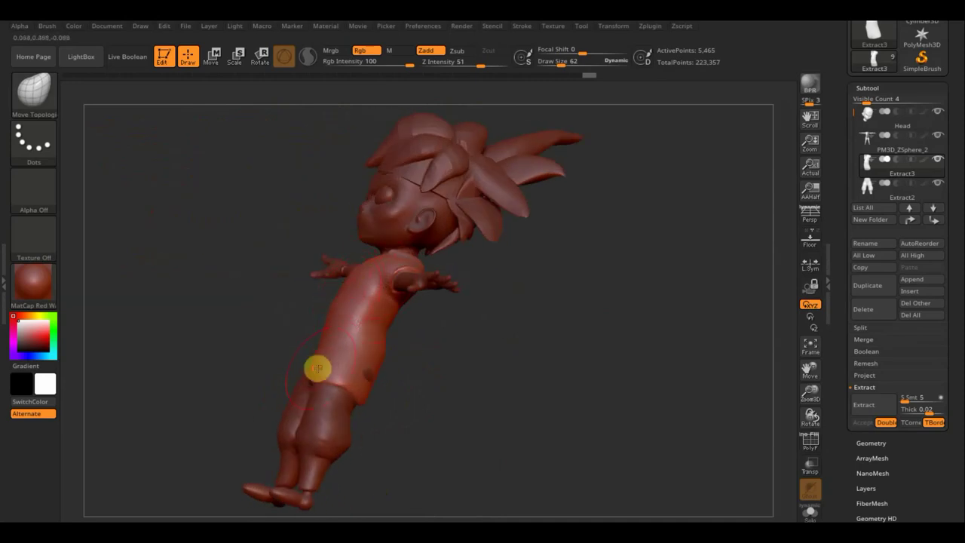
drag(480, 394, 473, 409)
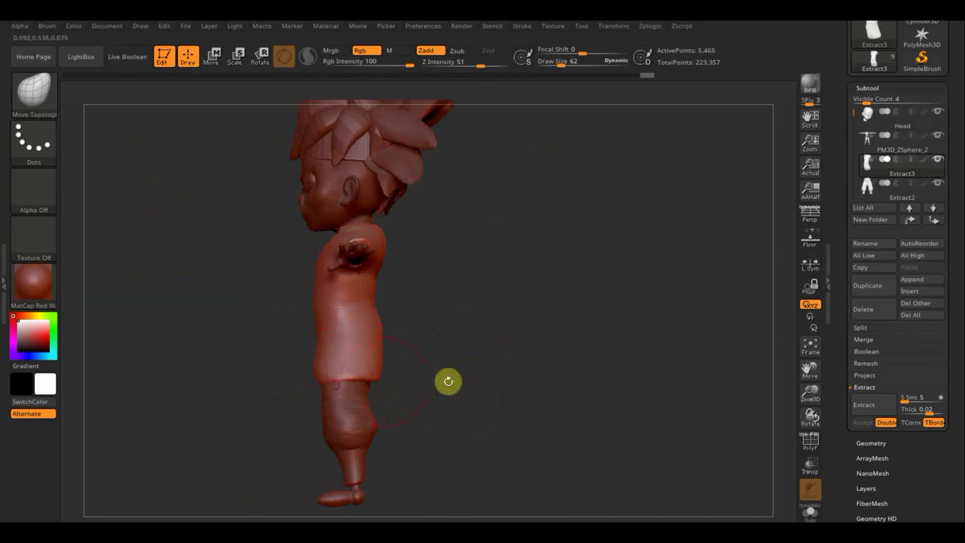
Inspect the top over the pants from the back and front, then hide Extract2
mouse_move(448, 381)
mouse_down()
mouse_move(400, 363)
mouse_move(396, 342)
mouse_move(455, 420)
mouse_move(510, 358)
mouse_move(463, 356)
mouse_up()
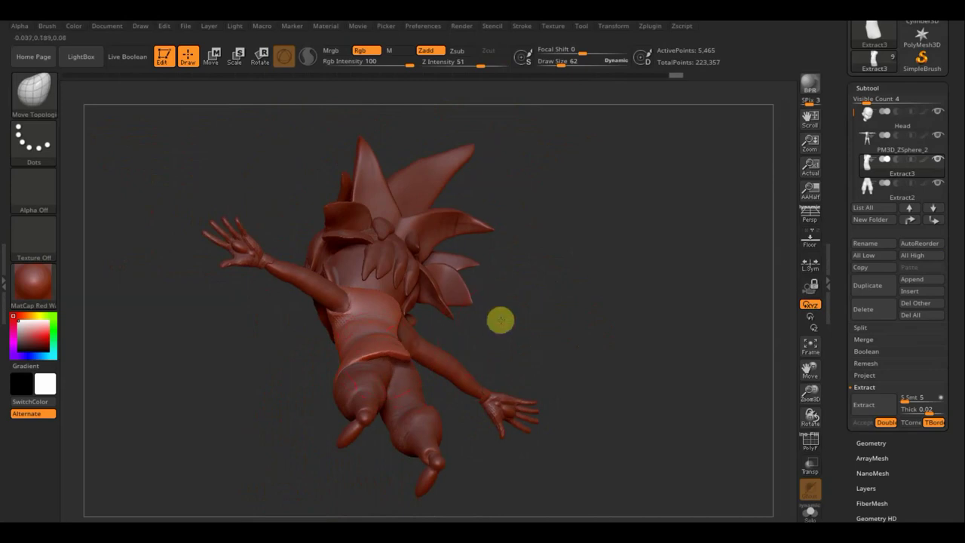
drag(500, 319, 488, 297)
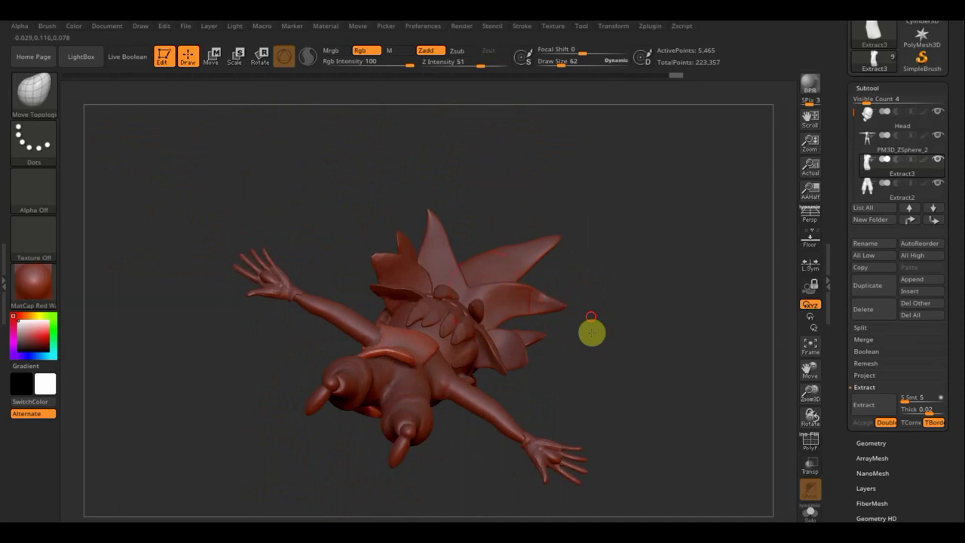
mouse_move(593, 332)
mouse_down()
mouse_move(599, 409)
mouse_move(433, 362)
mouse_up()
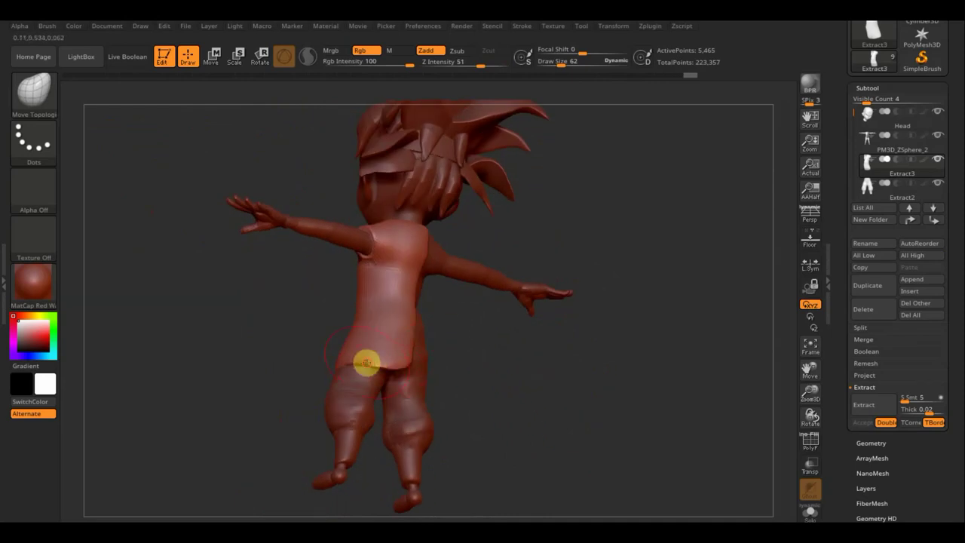
shift+drag(501, 361, 508, 384)
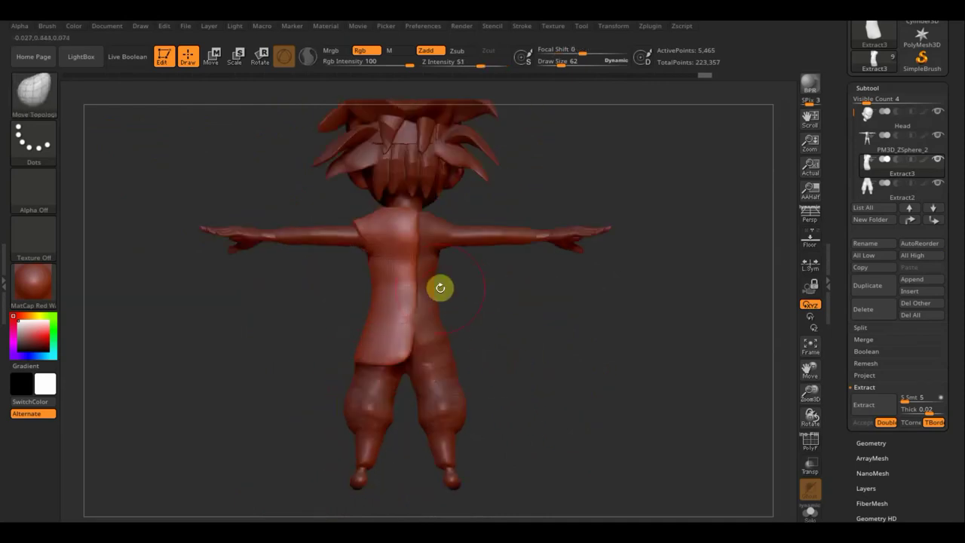
shift+drag(486, 310, 571, 340)
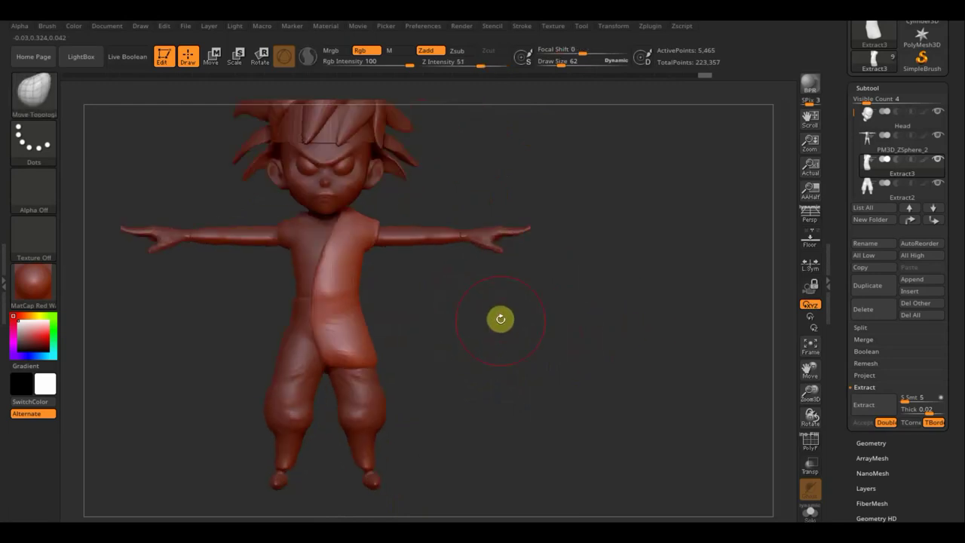
key(shift)
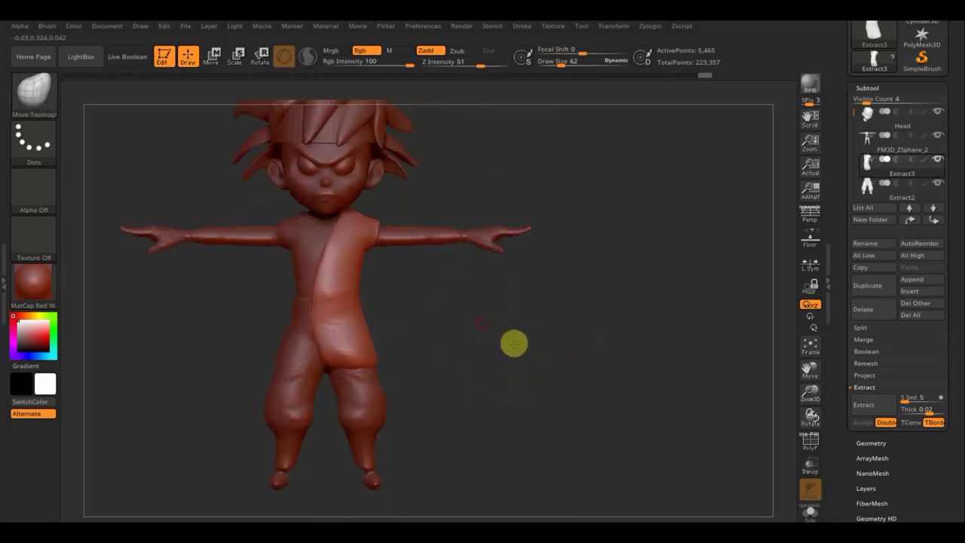
drag(513, 340, 549, 362)
click(938, 185)
mouse_move(890, 186)
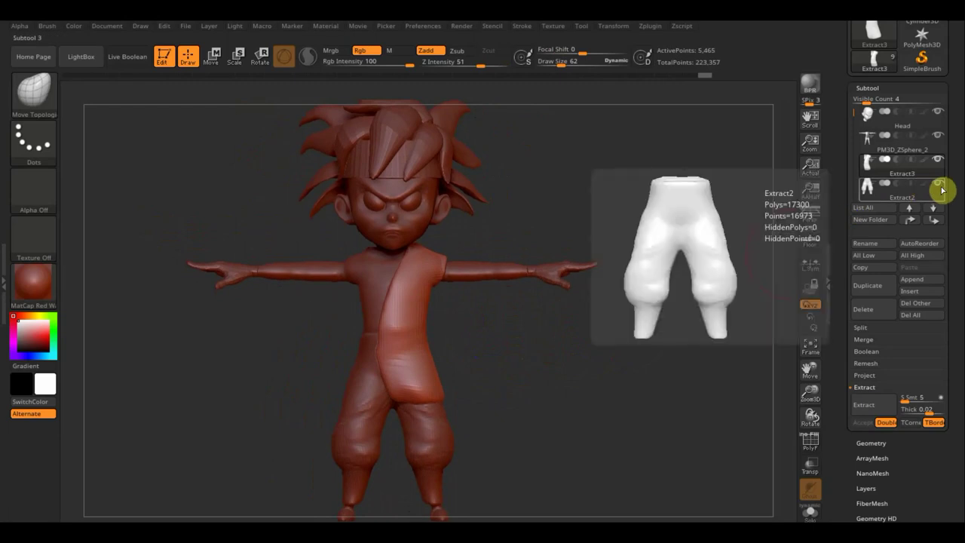
Hide Extract3, make PM3D_ZSphere_2 active, and clear its old mask
click(939, 163)
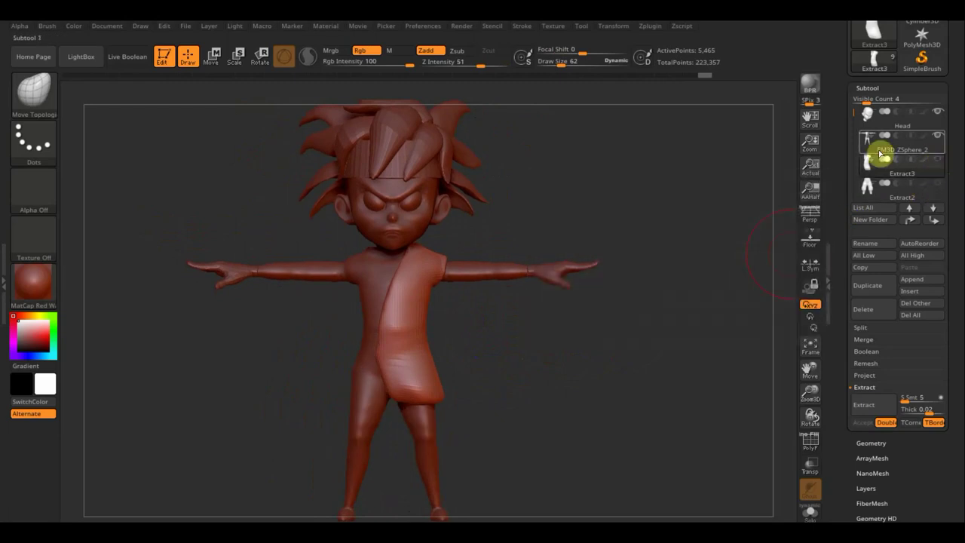
click(867, 137)
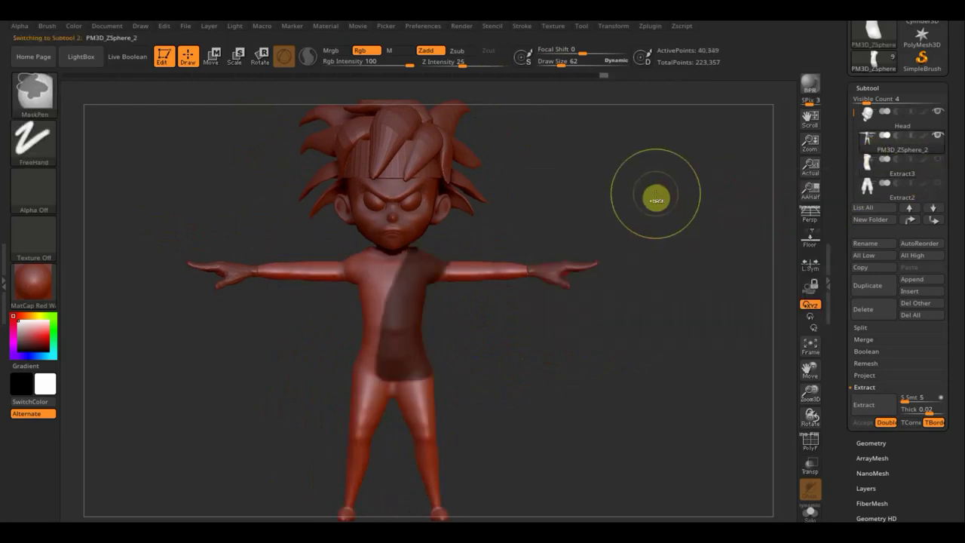
ctrl+click(668, 209)
At Draw Size 21, mask a diagonal band from the shoulder down to the waist
drag(554, 60, 558, 64)
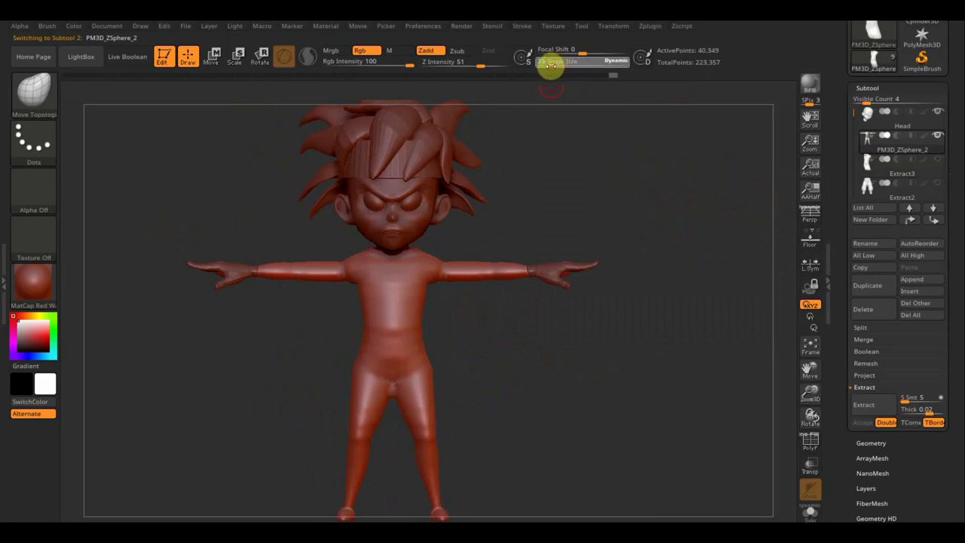
drag(552, 66, 554, 66)
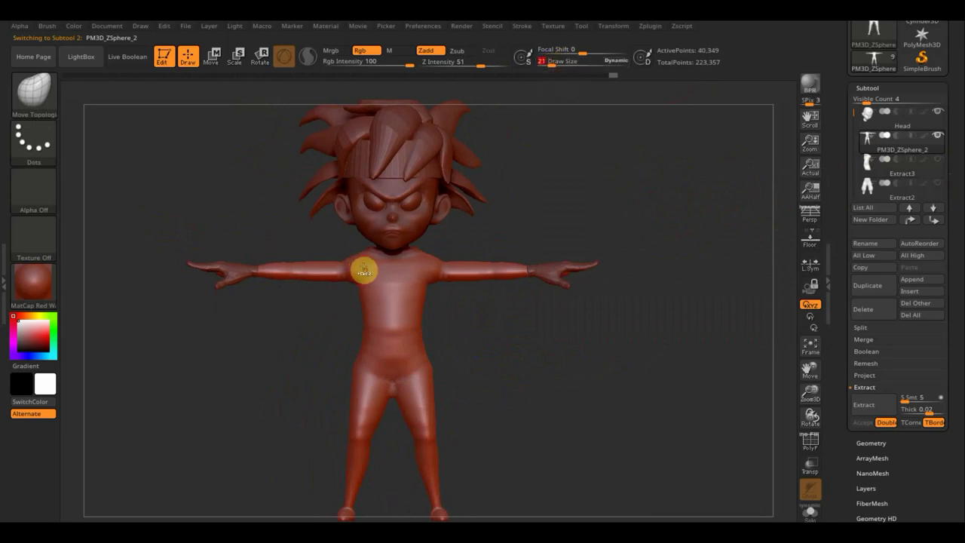
key(ctrl)
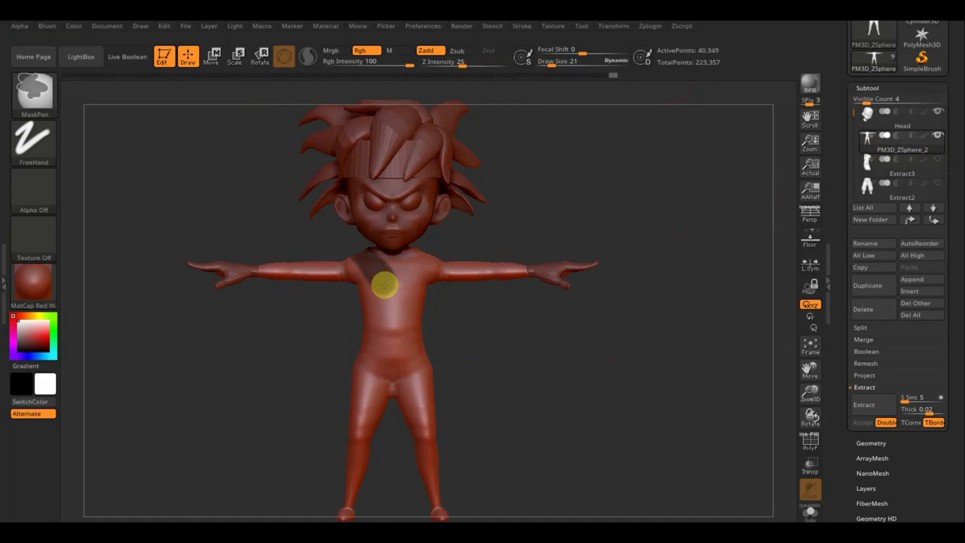
ctrl+drag(387, 306, 384, 333)
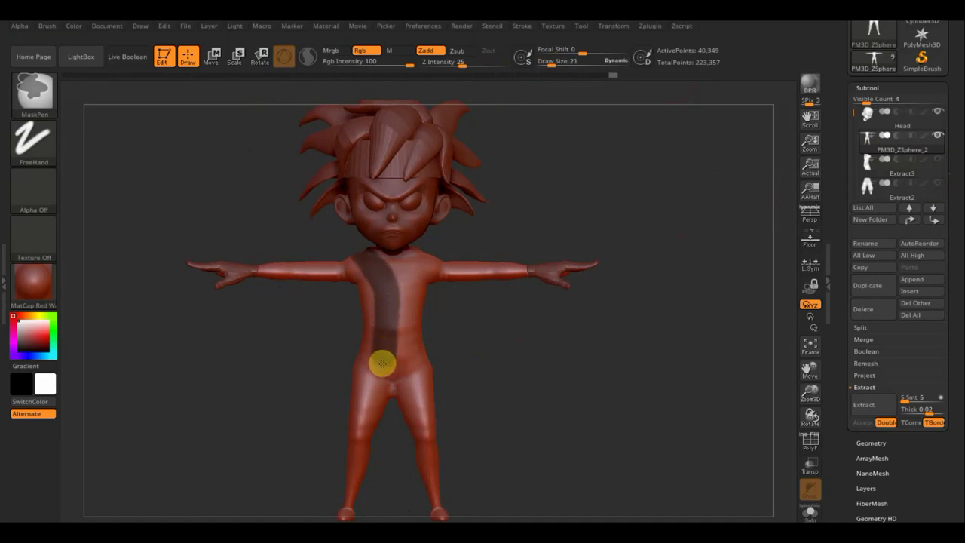
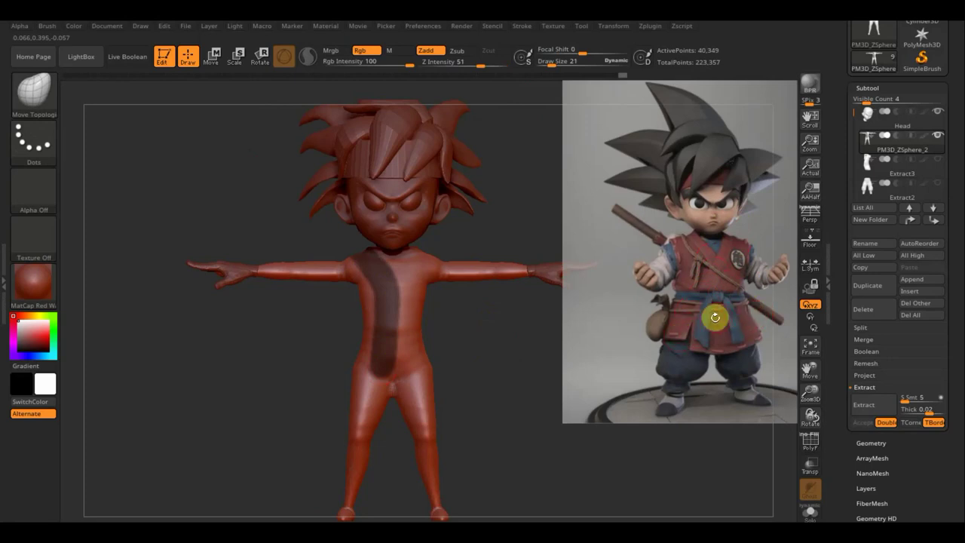
Hide the reference image and widen the lower end of the chest mask
key(shift)
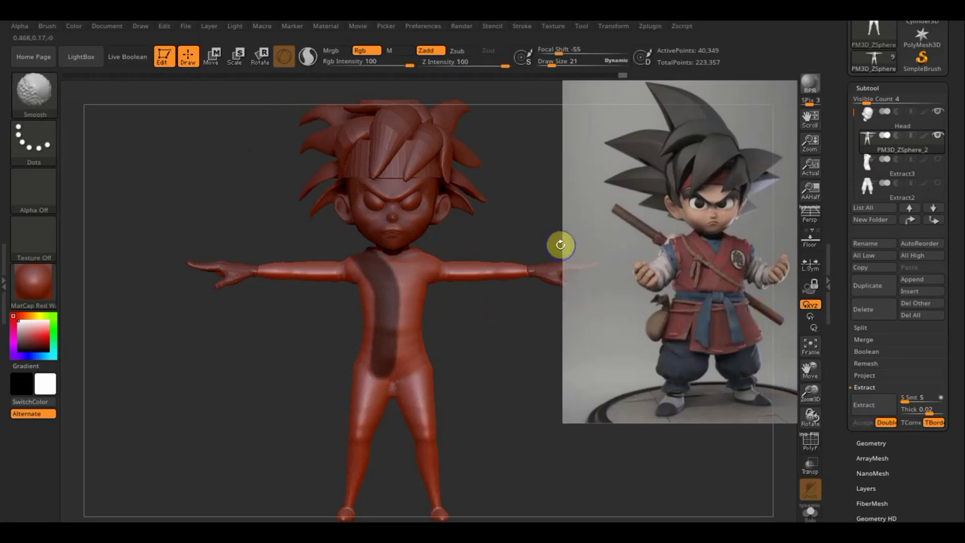
shift+click(560, 245)
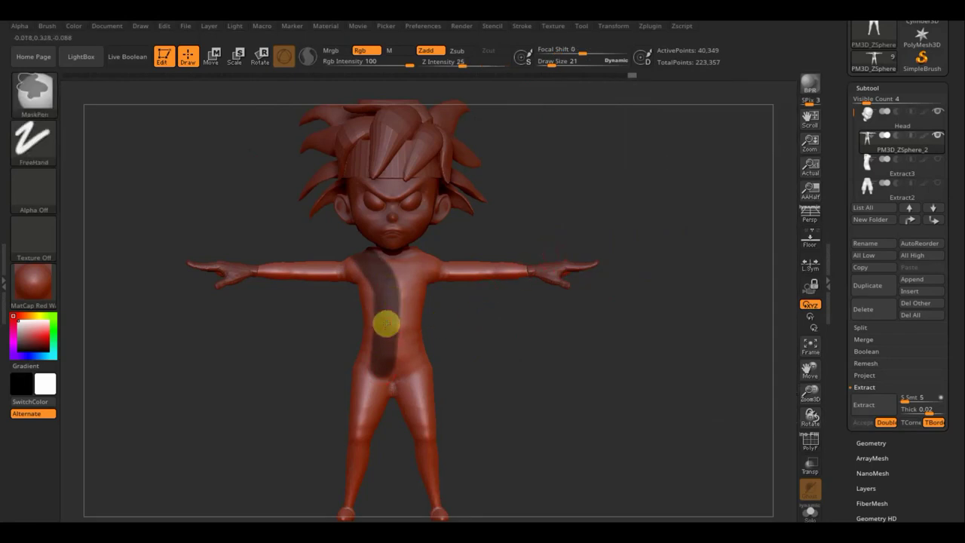
shift+drag(388, 334, 338, 353)
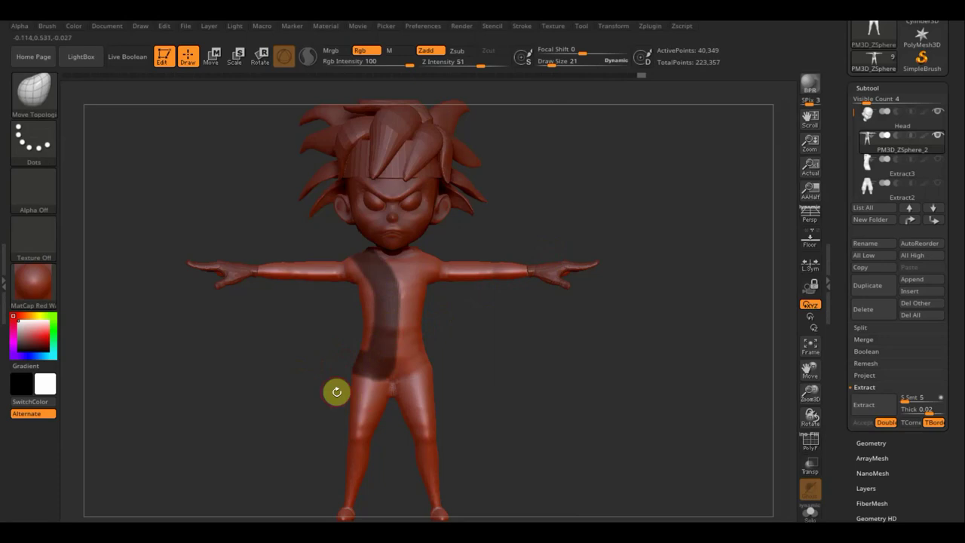
Mask the left back with MaskPen strokes from back views, then return to front view
mouse_move(289, 368)
mouse_down()
mouse_move(351, 378)
mouse_move(380, 367)
mouse_move(340, 354)
mouse_up()
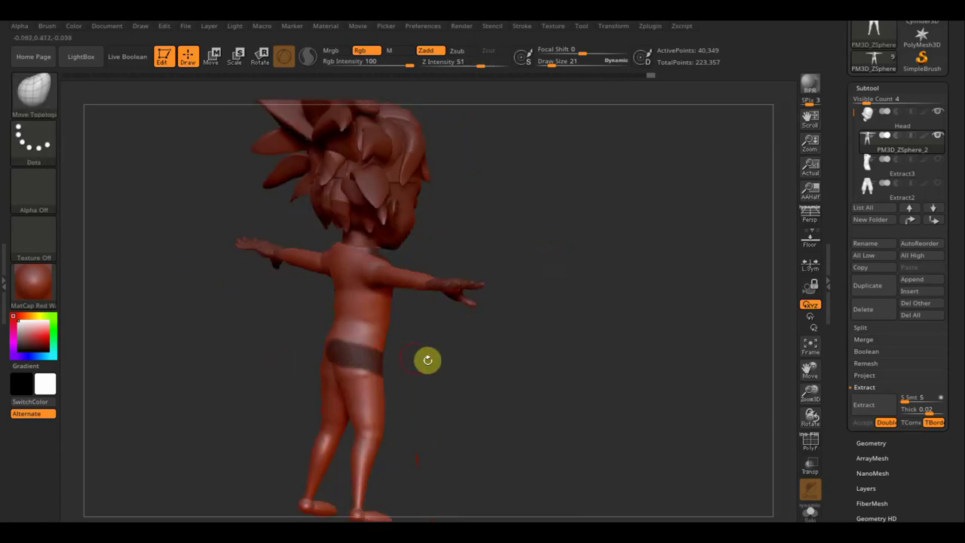
mouse_move(429, 359)
mouse_down()
mouse_move(474, 367)
mouse_move(381, 300)
mouse_up()
key(ctrl)
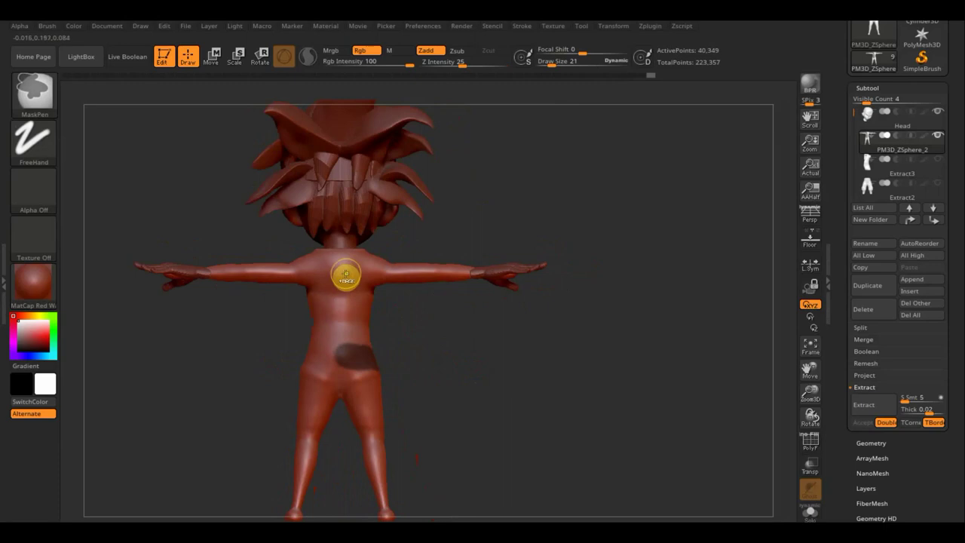
ctrl+drag(345, 264, 348, 339)
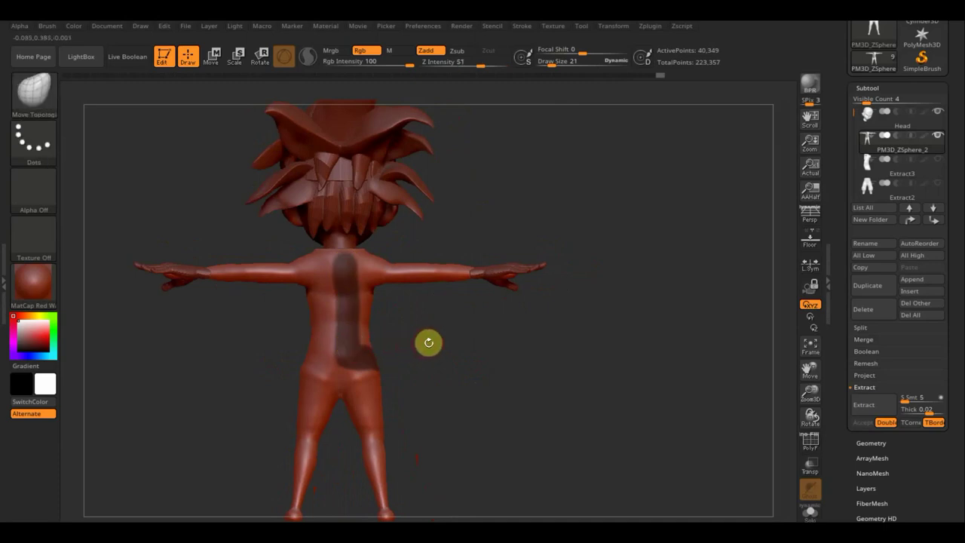
mouse_move(427, 340)
mouse_down()
mouse_move(407, 347)
mouse_move(359, 274)
mouse_up()
key(ctrl)
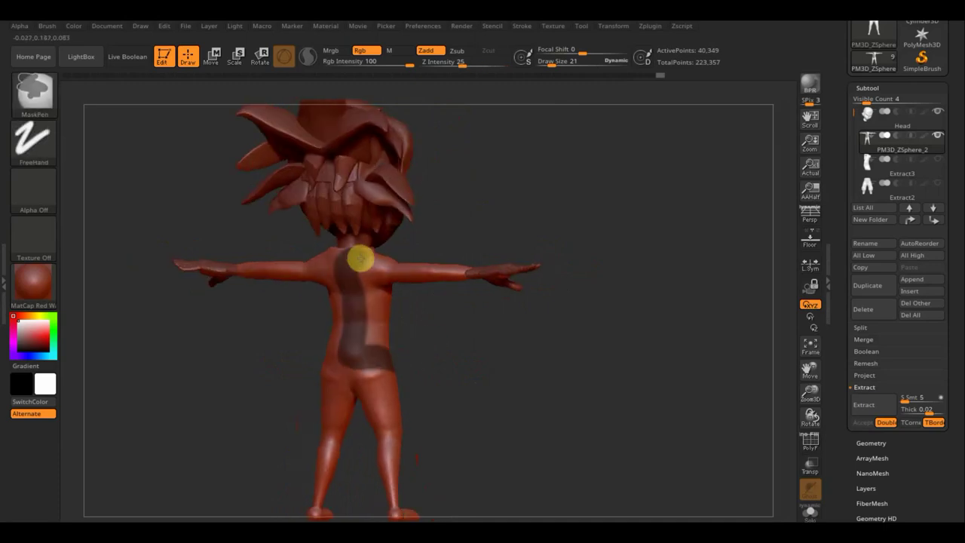
key(ctrl)
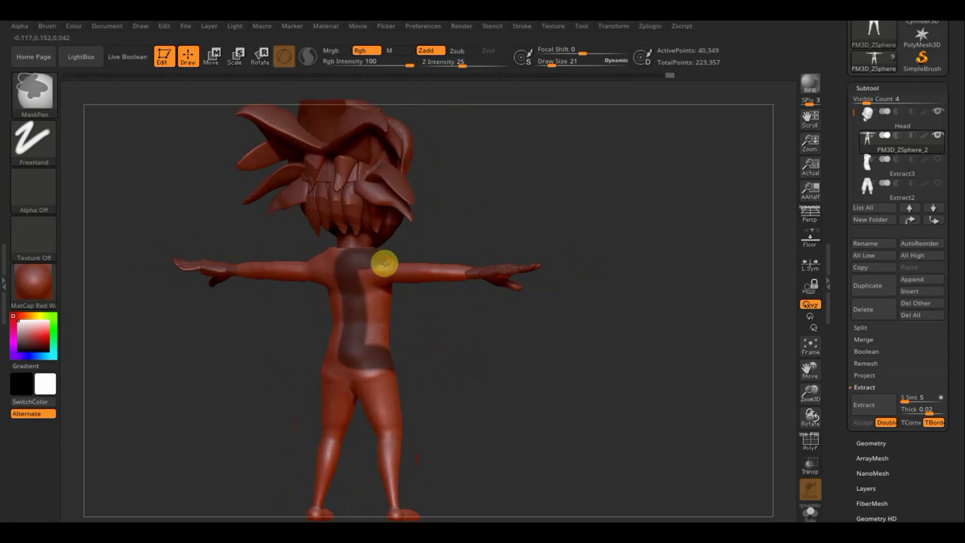
mouse_move(383, 264)
ctrl+mouse_down()
mouse_move(368, 282)
mouse_move(379, 291)
mouse_move(381, 330)
ctrl+mouse_up()
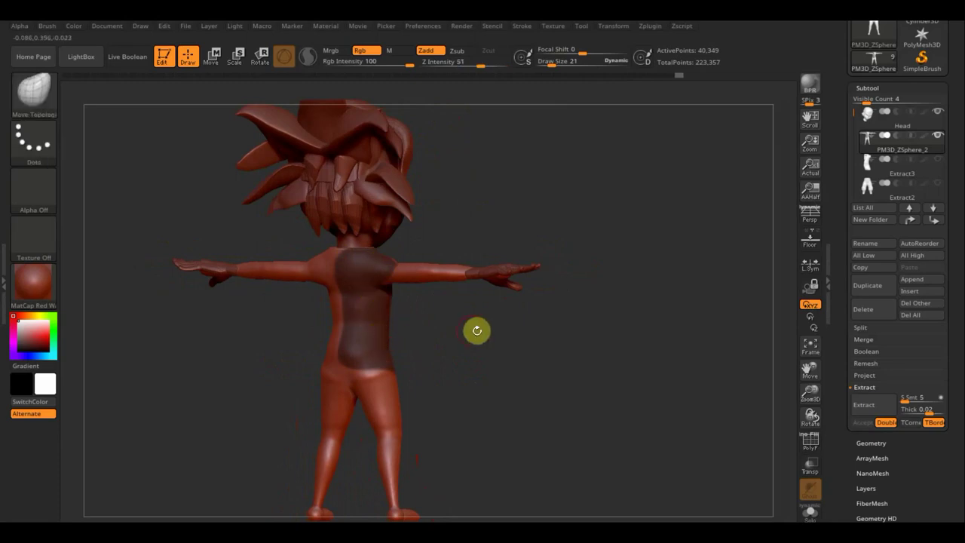
mouse_move(475, 330)
mouse_down()
mouse_move(400, 336)
mouse_move(408, 311)
mouse_up()
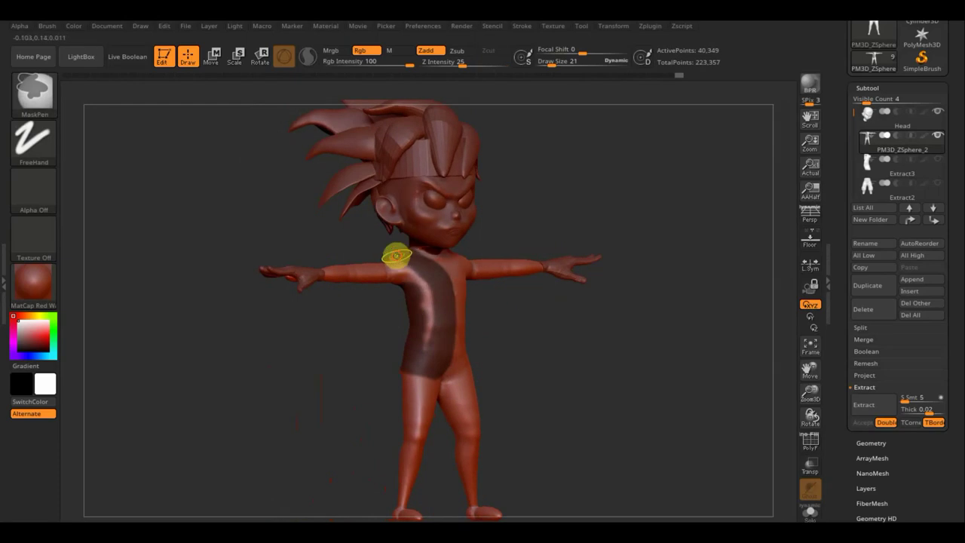
key(ctrl)
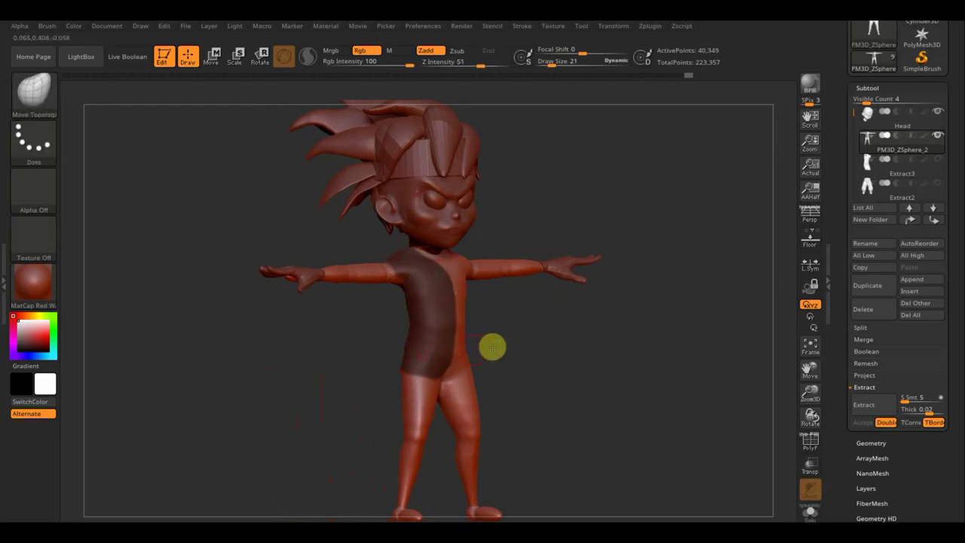
drag(492, 346, 556, 352)
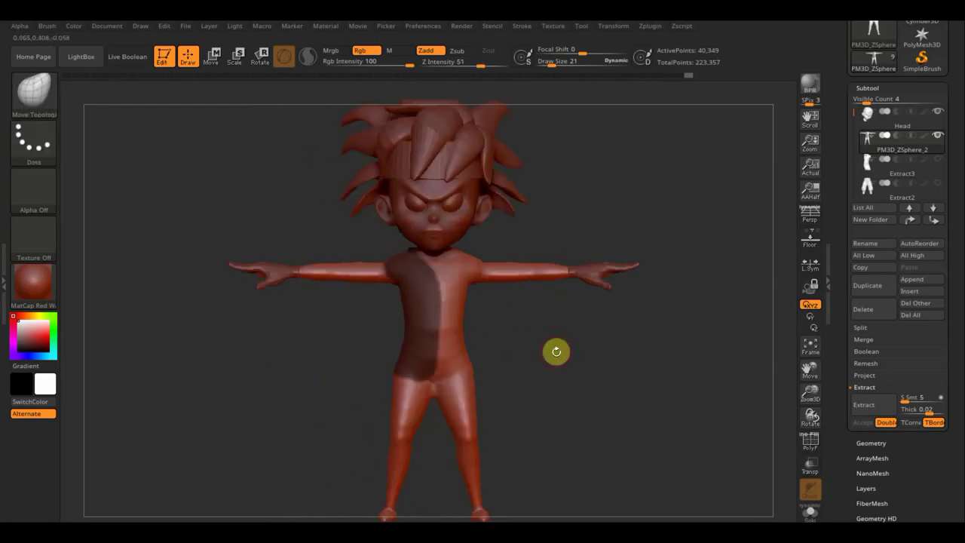
Extract the masked torso area as the new Extract4 shirt piece and clear the mask
click(877, 408)
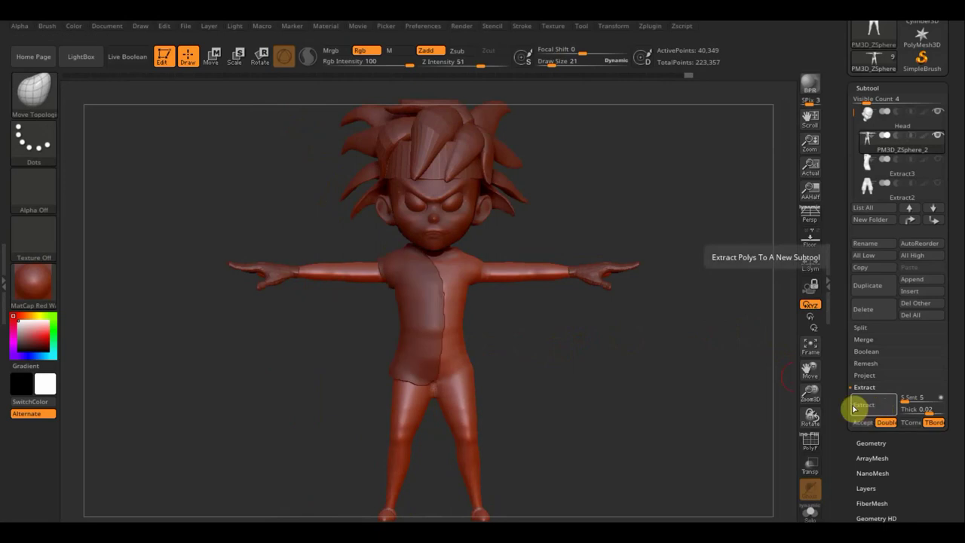
click(862, 422)
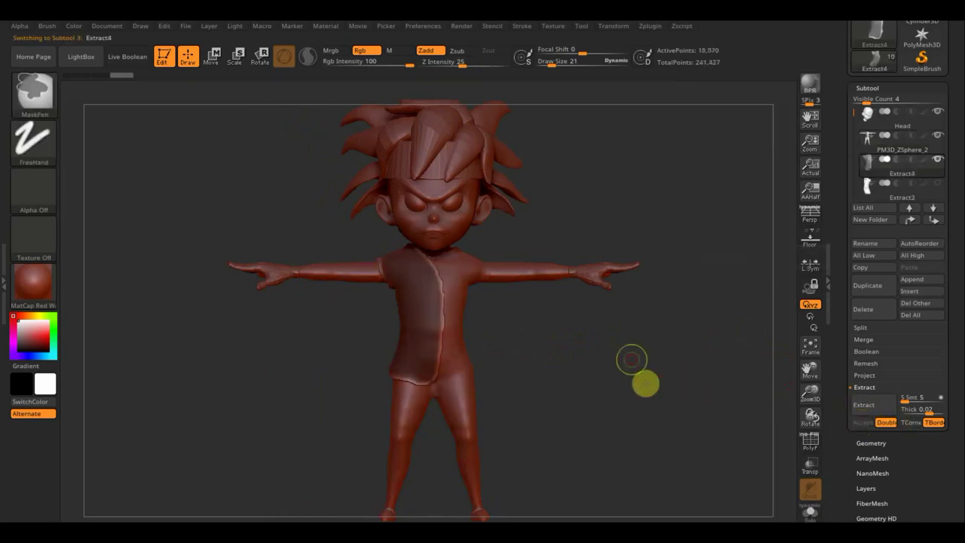
ctrl+drag(641, 384, 491, 347)
DynaMesh the shirt piece at resolution 432 and polish it smooth with Deformation Polish
scroll(923, 465, down, 3)
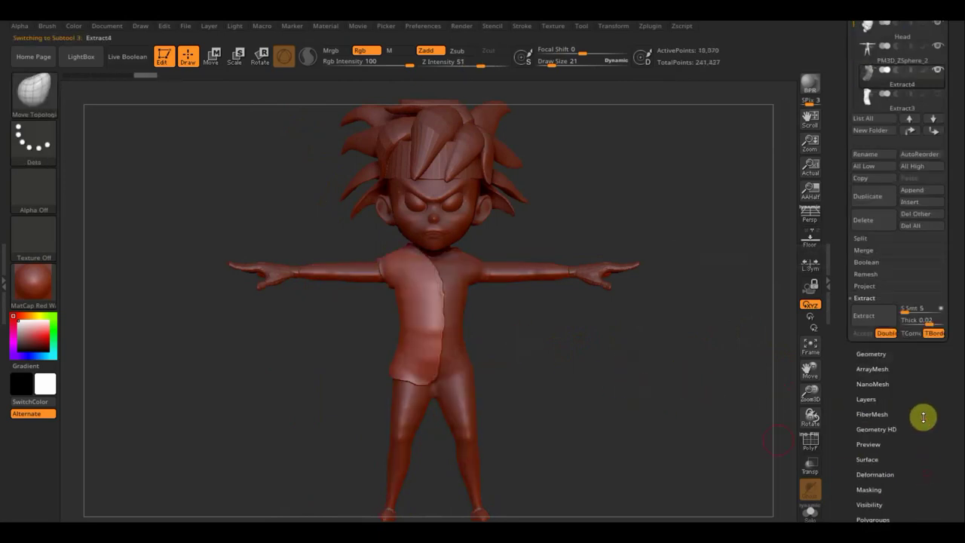
click(871, 353)
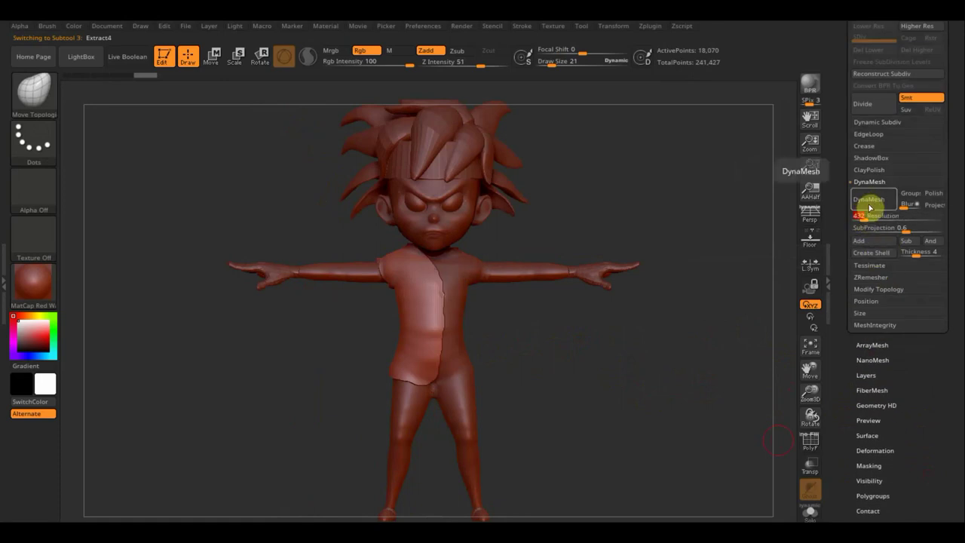
click(871, 198)
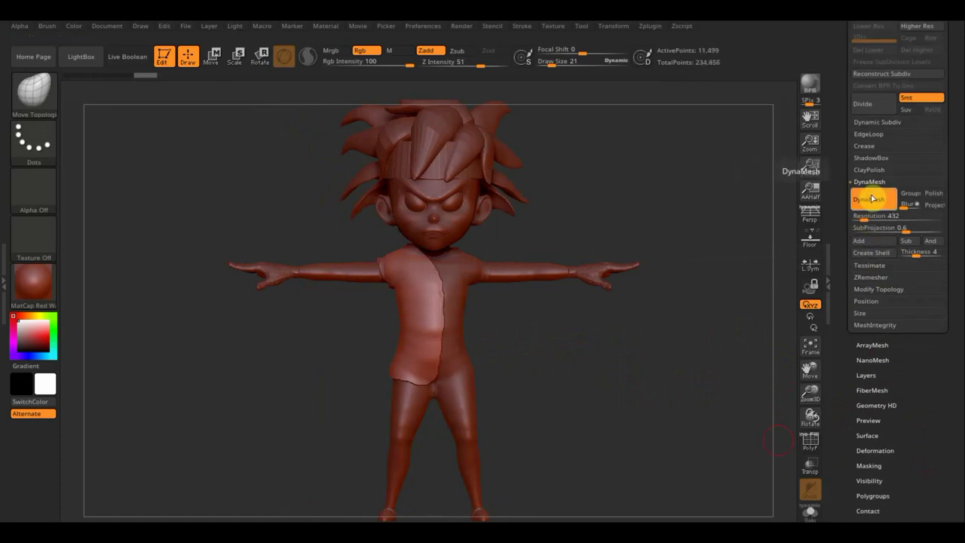
scroll(923, 464, down, 2)
click(882, 411)
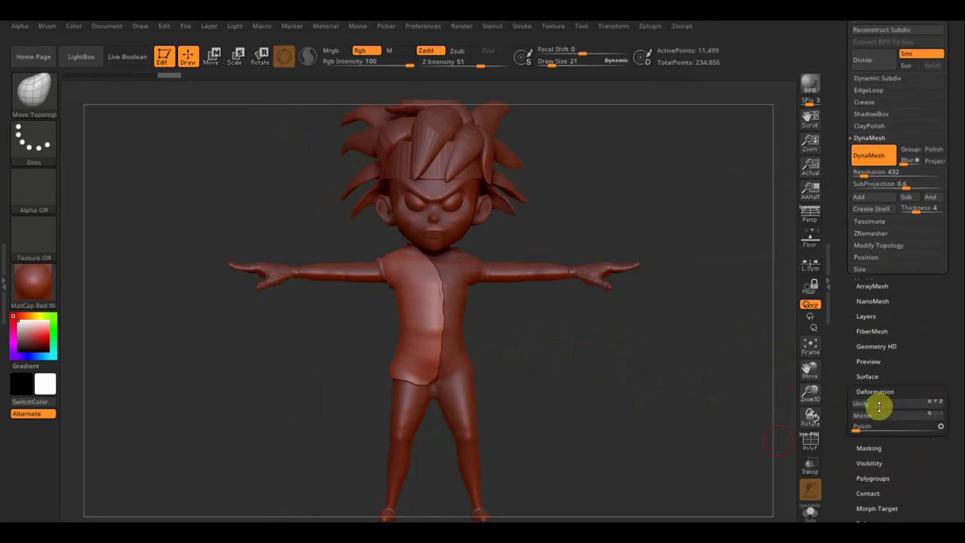
drag(855, 125, 860, 126)
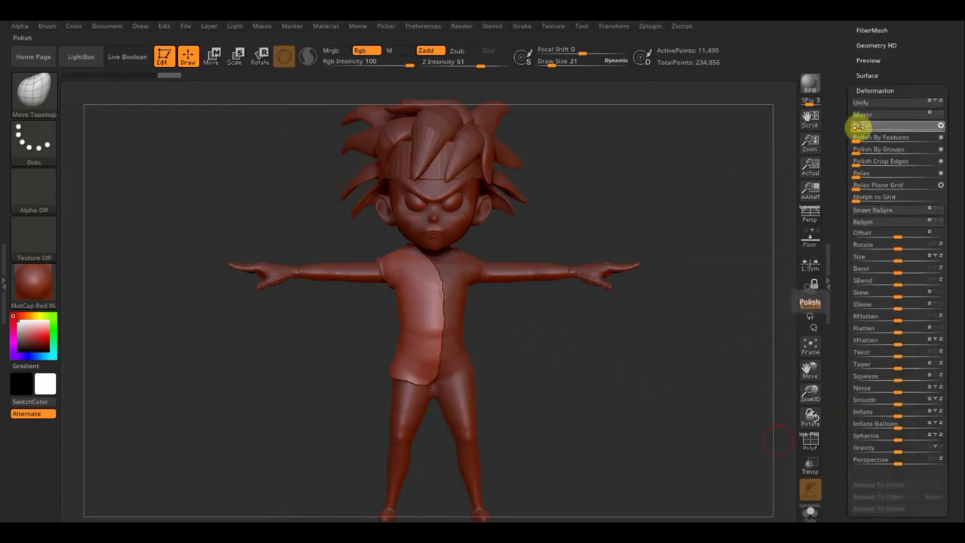
mouse_move(427, 282)
shift+mouse_down()
mouse_move(438, 284)
mouse_move(405, 383)
shift+mouse_up()
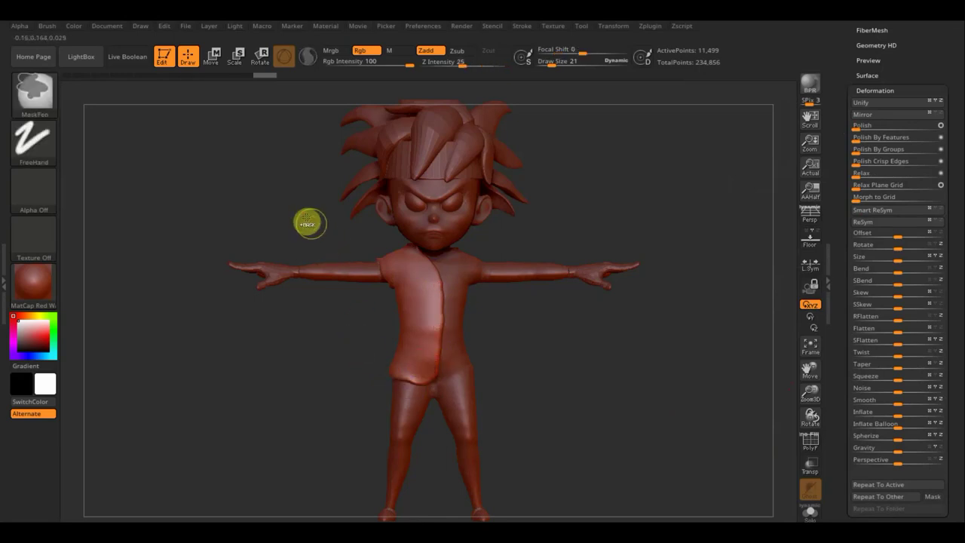
Mask the torso and nudge the shirt panel down and sideways with the Move gizmo
mouse_move(306, 218)
ctrl+mouse_down()
mouse_move(438, 343)
mouse_move(474, 364)
ctrl+mouse_up()
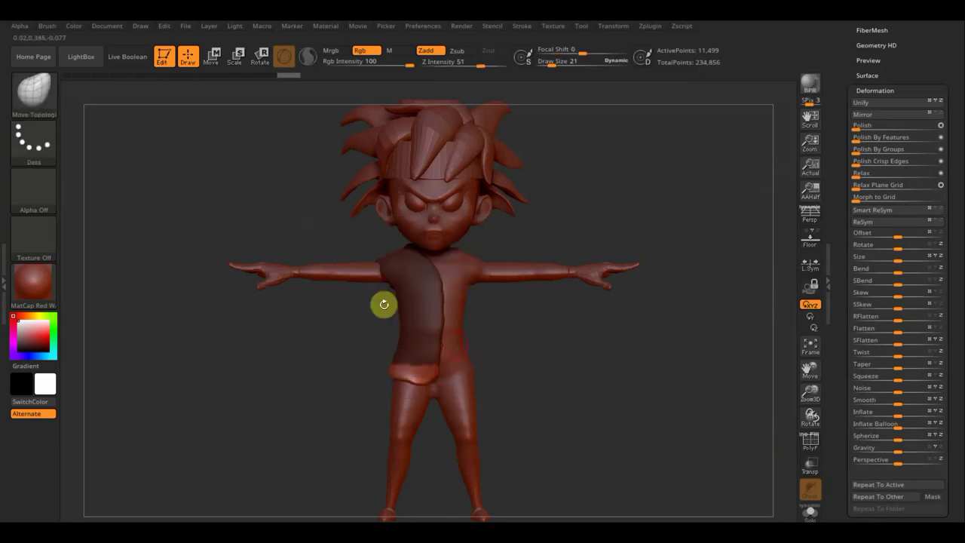
click(214, 55)
drag(297, 328, 442, 366)
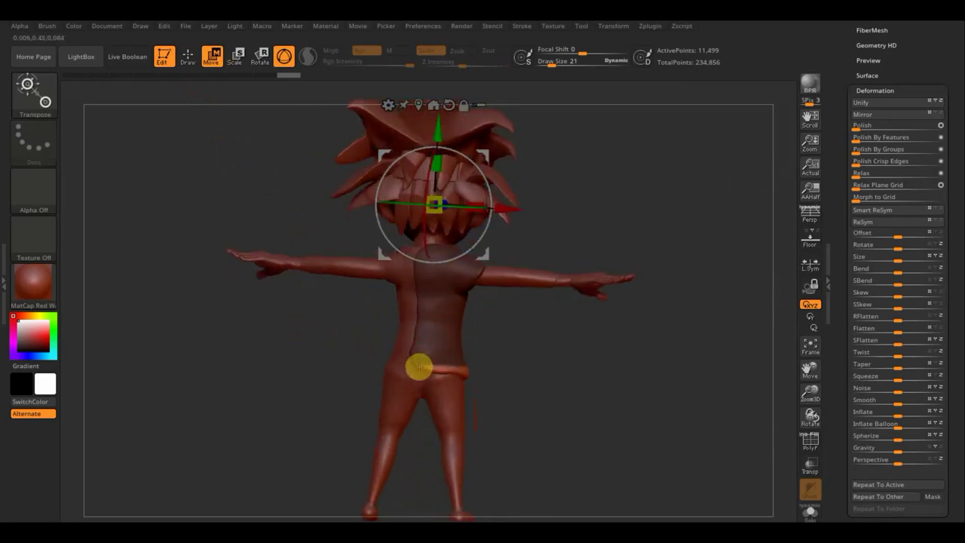
ctrl+drag(569, 366, 576, 356)
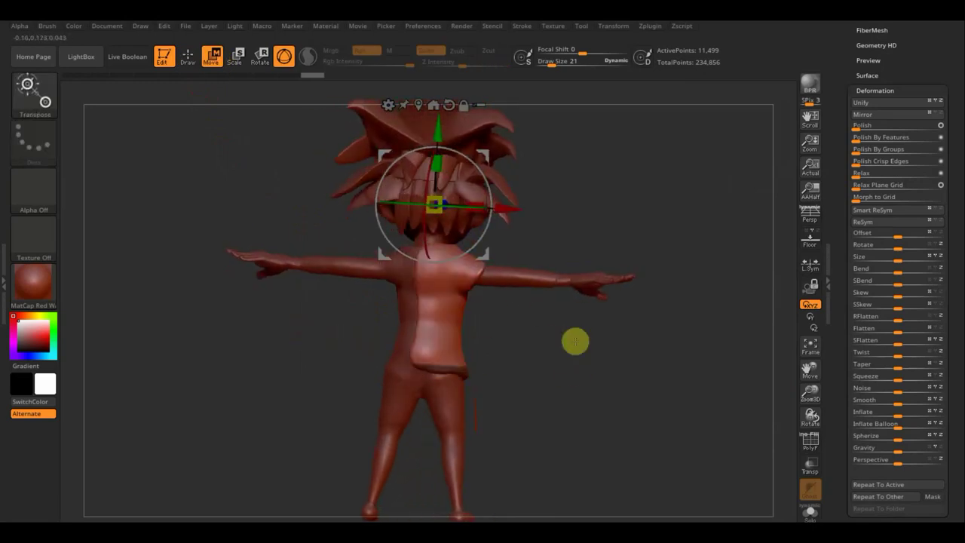
ctrl+click(575, 338)
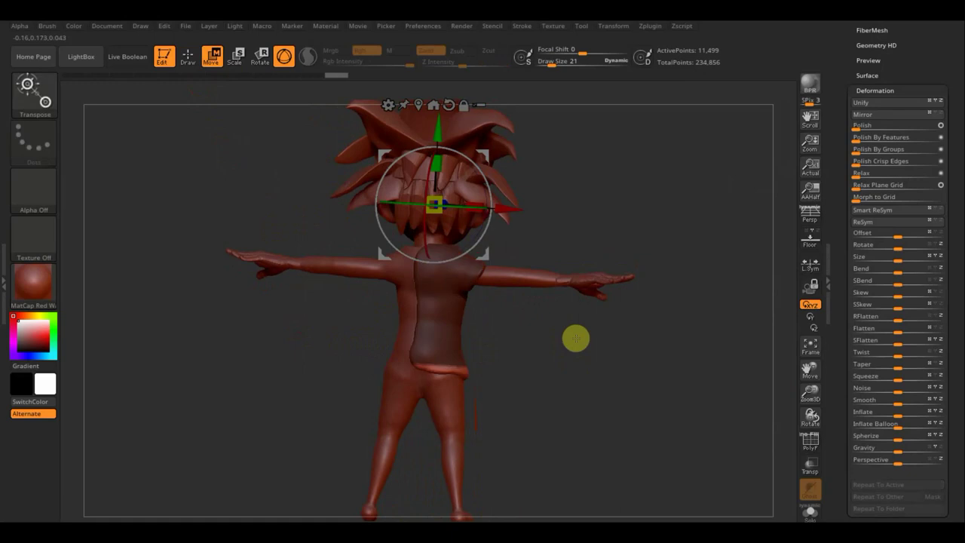
drag(437, 124, 442, 155)
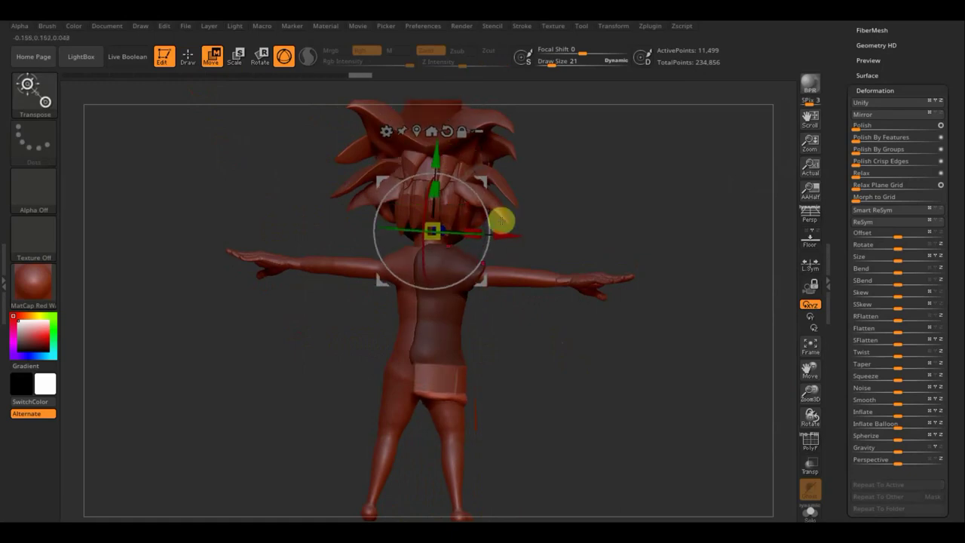
drag(509, 243, 514, 242)
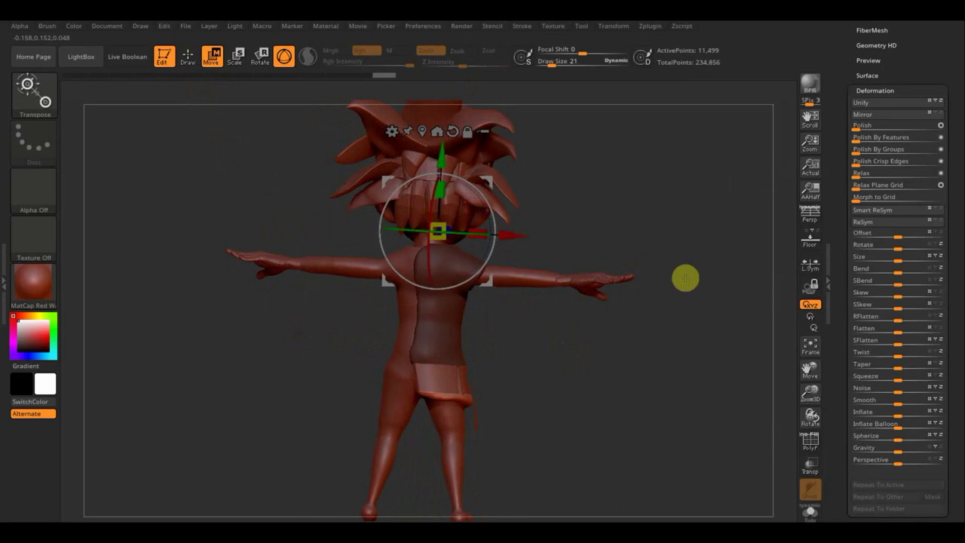
drag(655, 355, 551, 339)
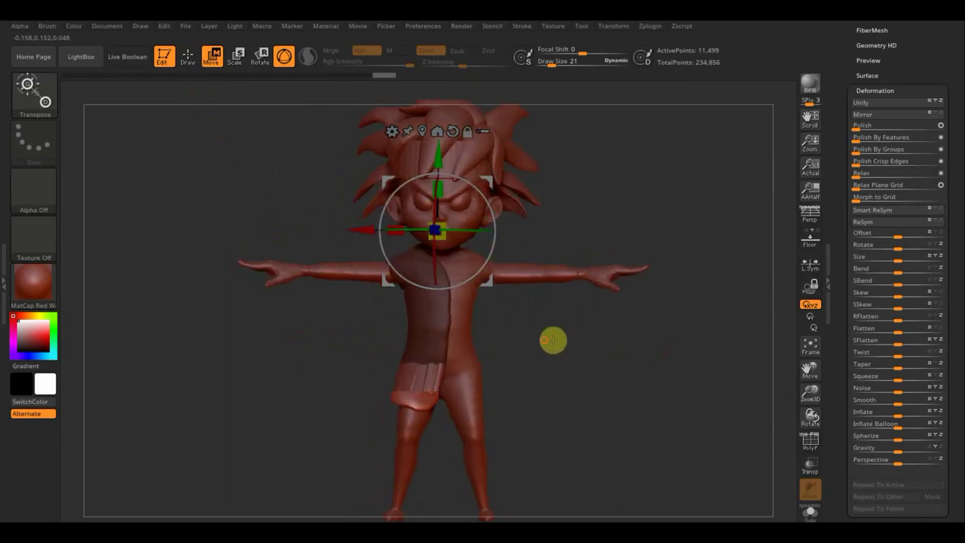
ctrl+click(589, 353)
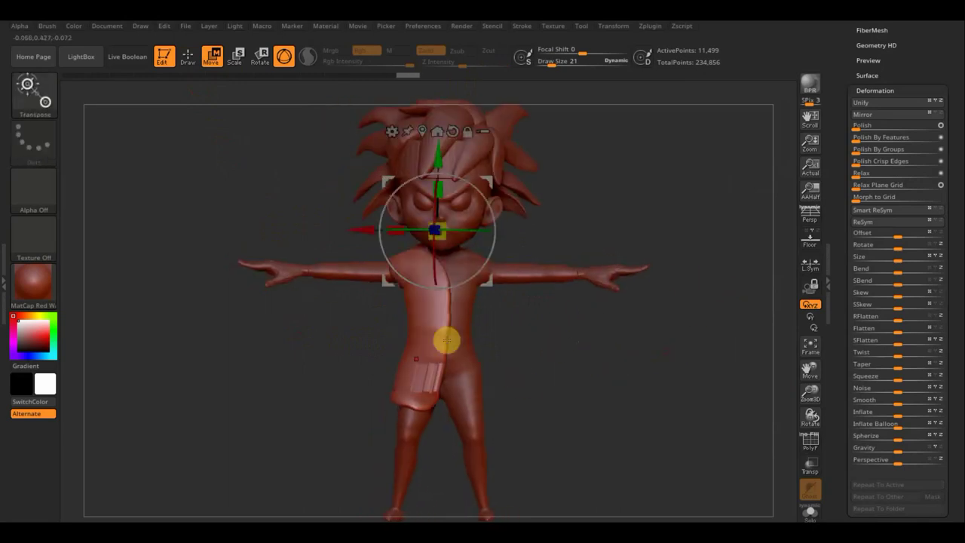
click(192, 66)
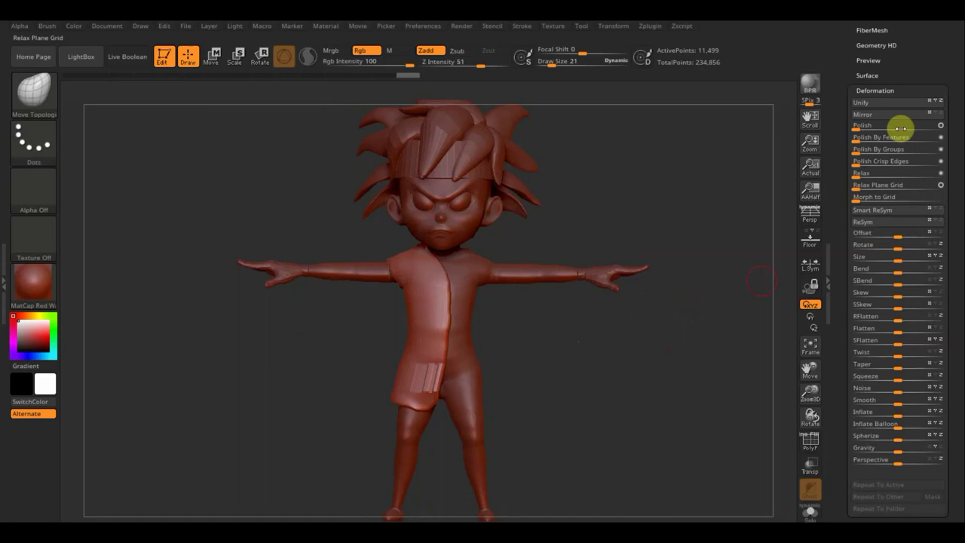
Re-DynaMesh the shirt at resolution 432 to 13,139 points and turn off the PolyF wireframe
drag(920, 71, 917, 132)
click(877, 108)
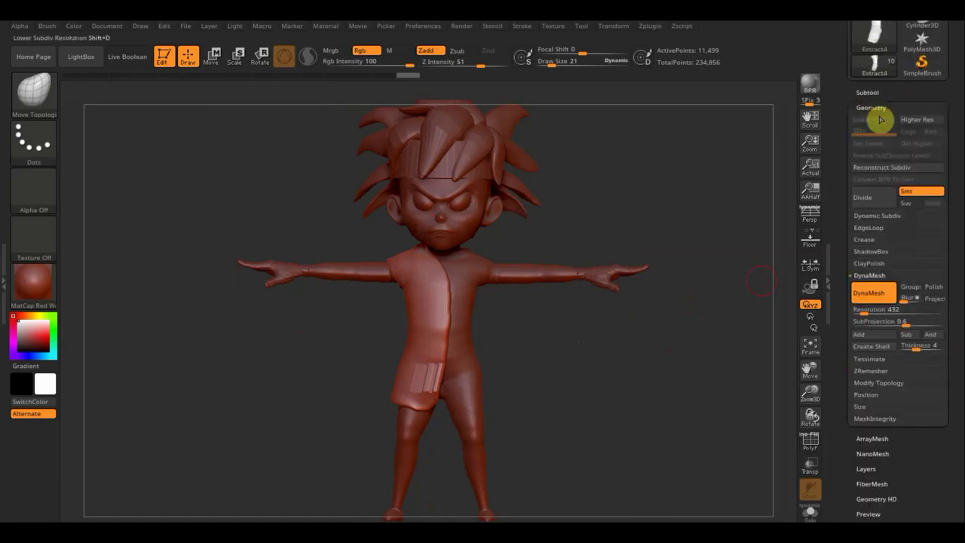
click(810, 443)
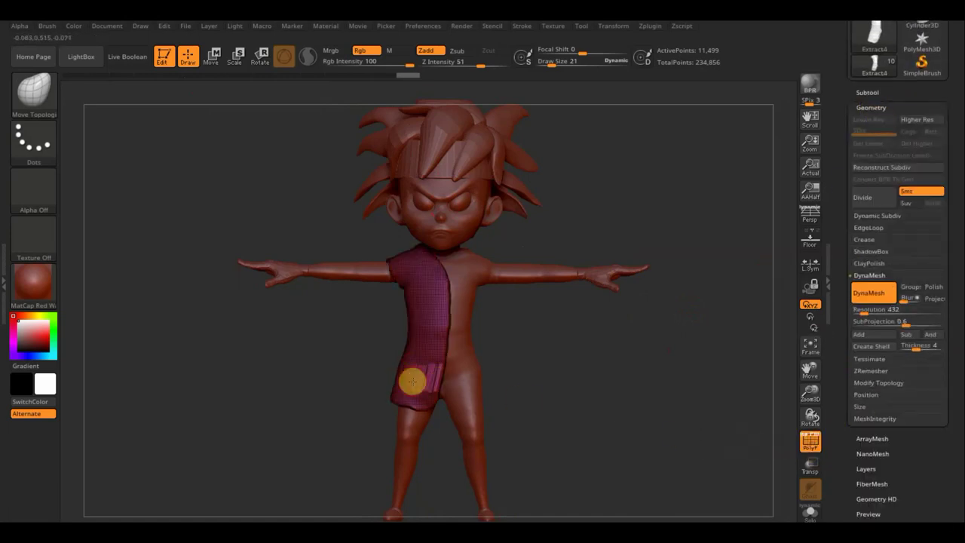
click(884, 298)
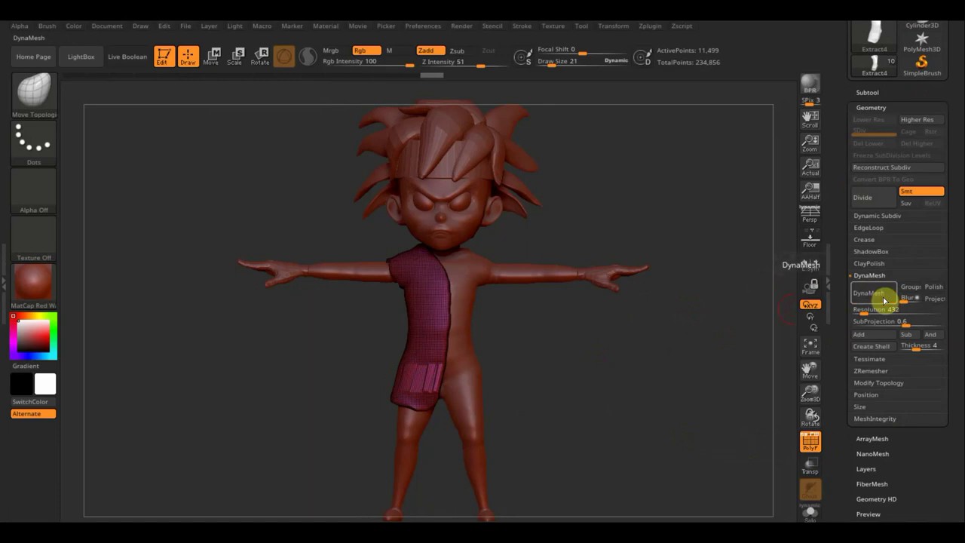
click(880, 299)
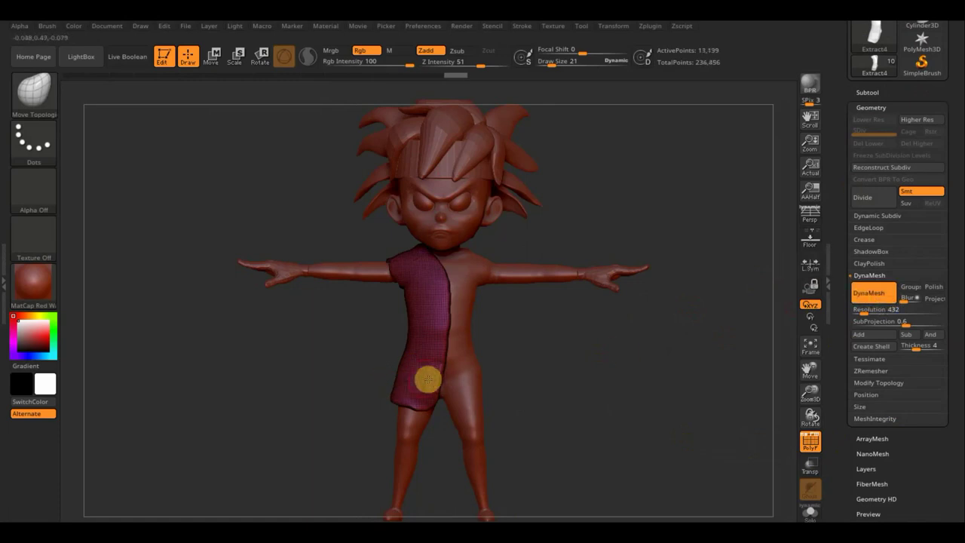
key(shift)
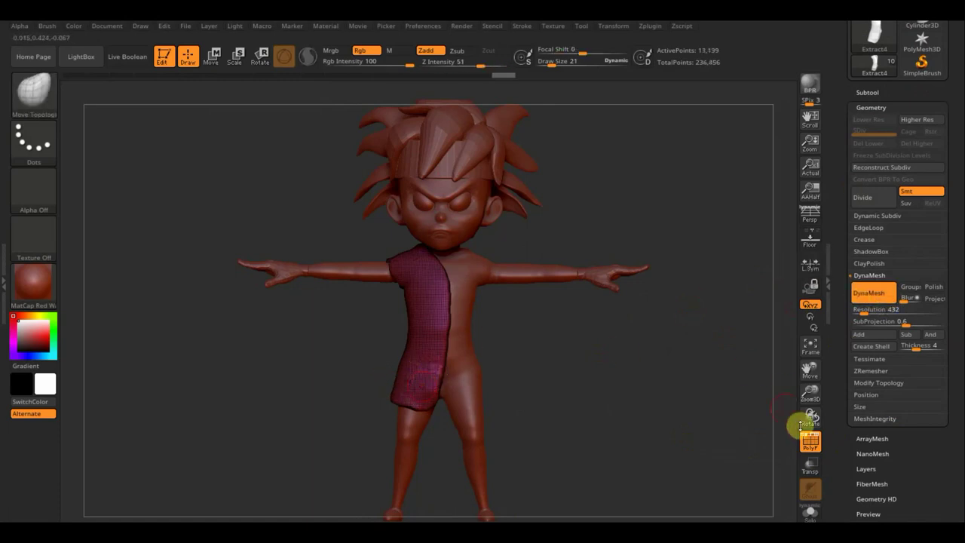
click(810, 441)
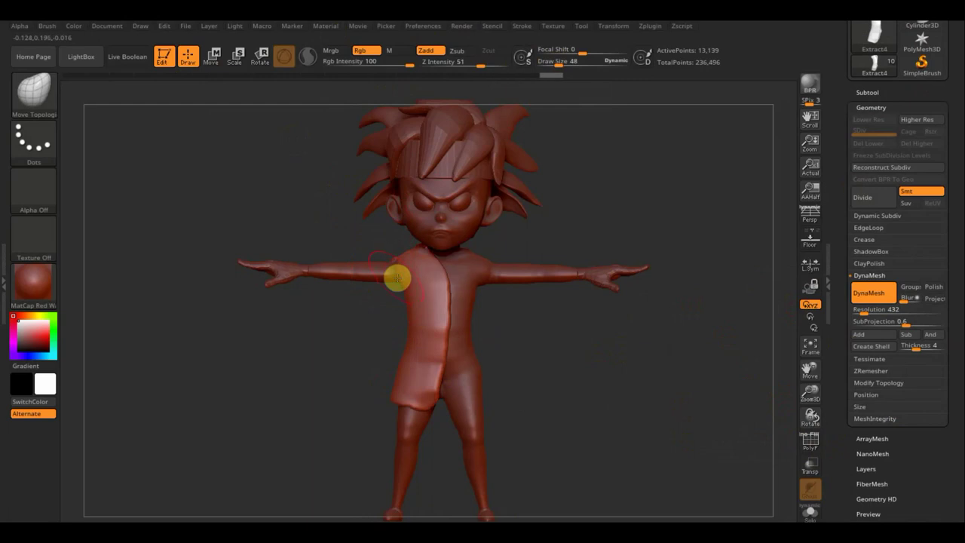
Smooth the shirt front and back, save the project with Ctrl+S, and expand the Subtool list
mouse_move(358, 258)
right_down()
mouse_move(387, 224)
mouse_move(442, 226)
right_up()
key(shift)
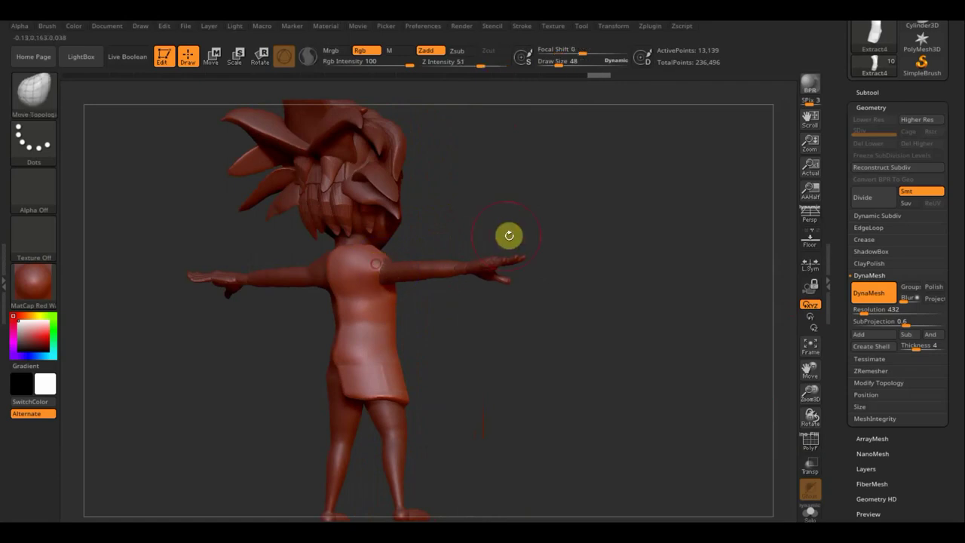
right_drag(508, 234, 424, 248)
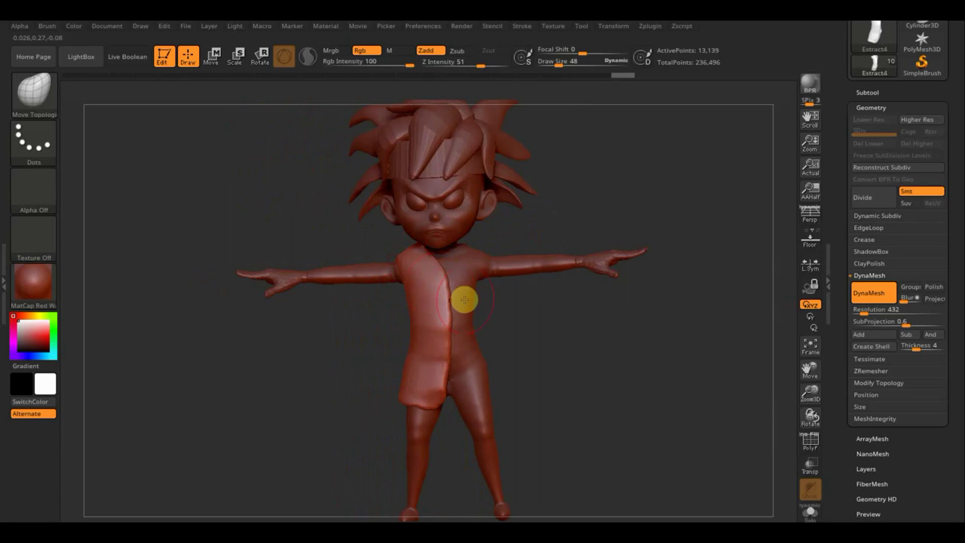
right_drag(447, 276, 402, 245)
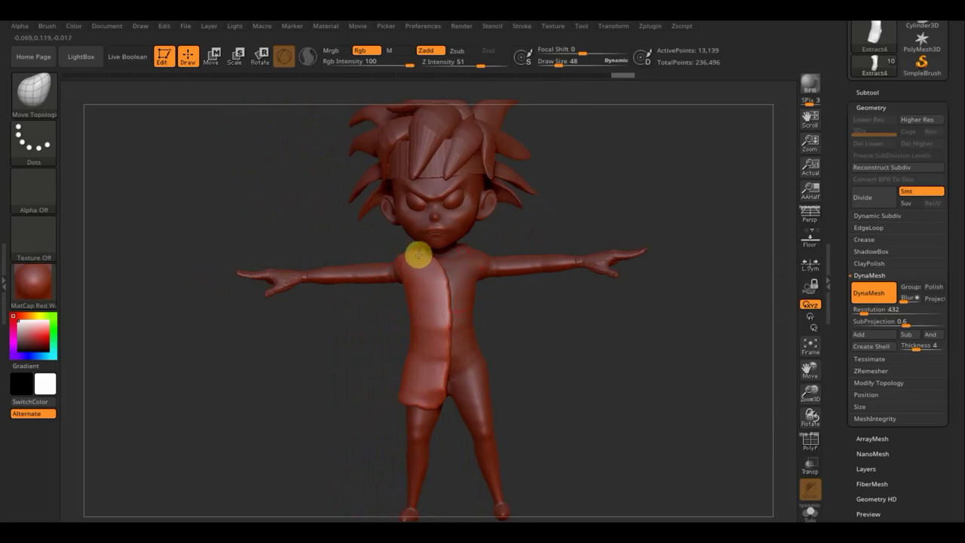
key(ctrl+s)
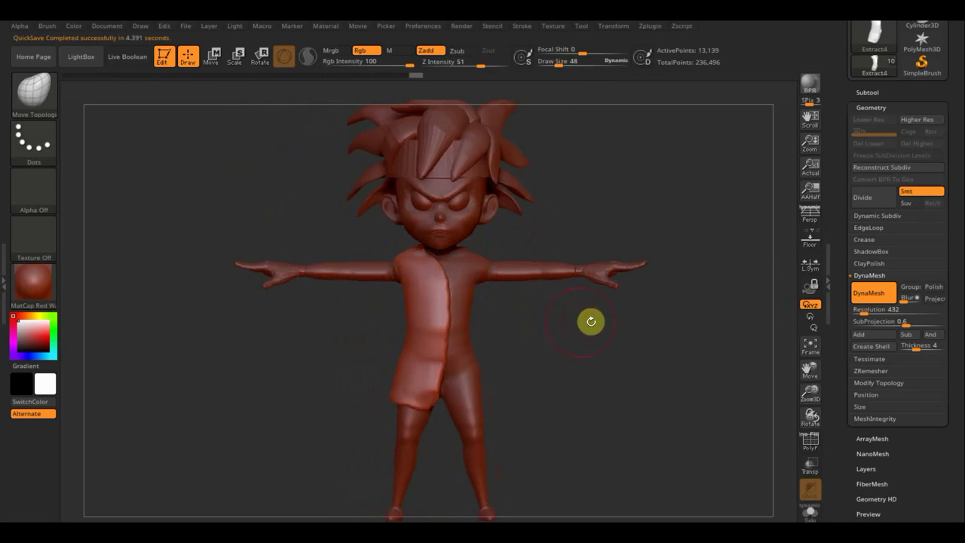
click(869, 92)
mouse_move(867, 189)
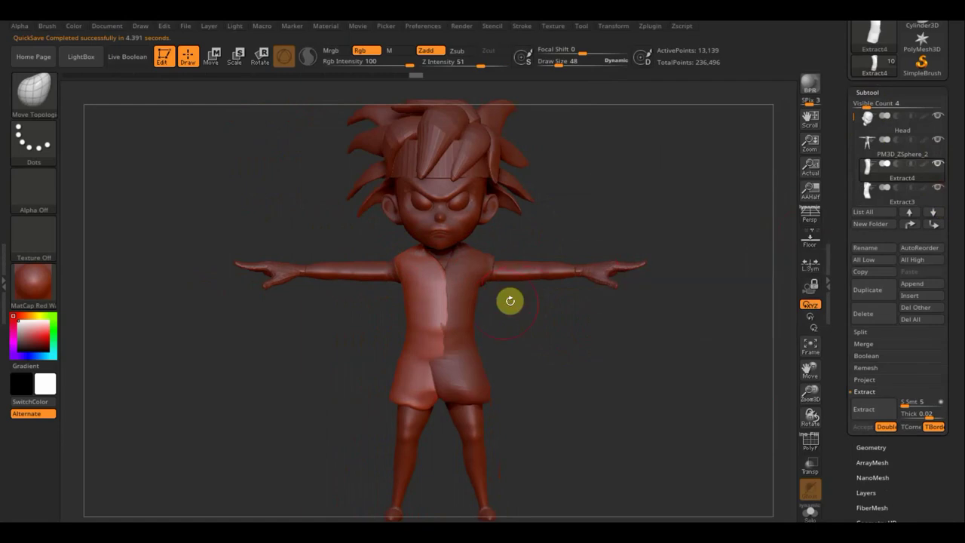
Cycle through the Extract3, Extract2 pants and Extract4 subtools, rotating the model to check each
click(935, 200)
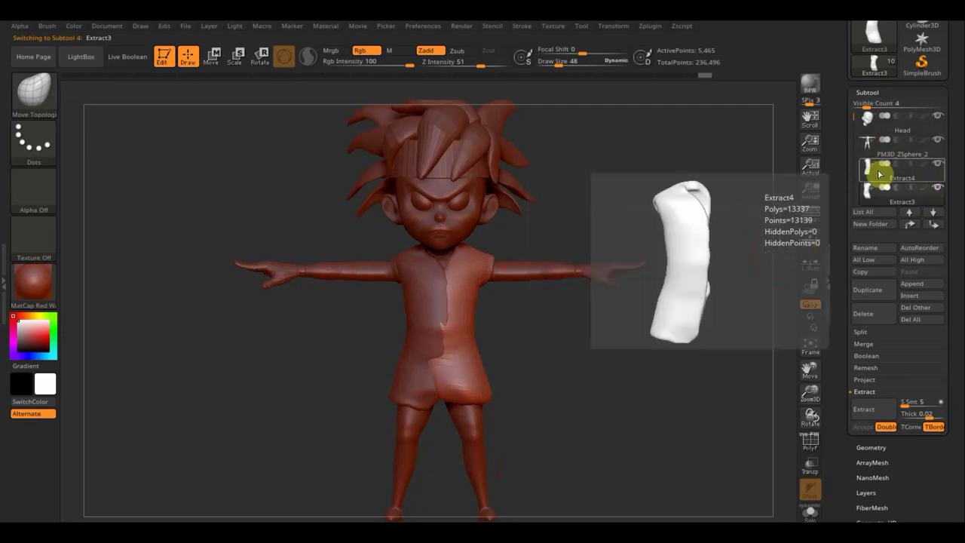
click(941, 216)
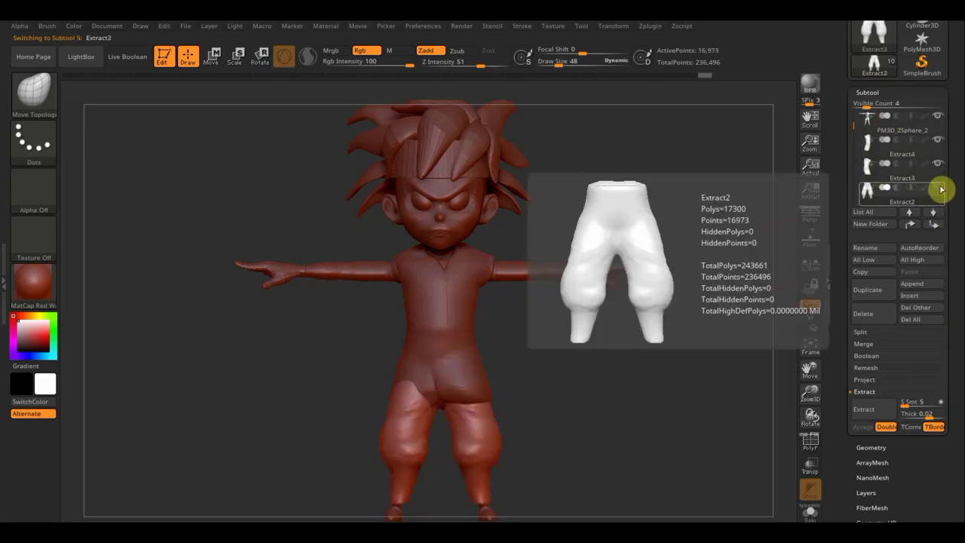
drag(605, 388, 618, 387)
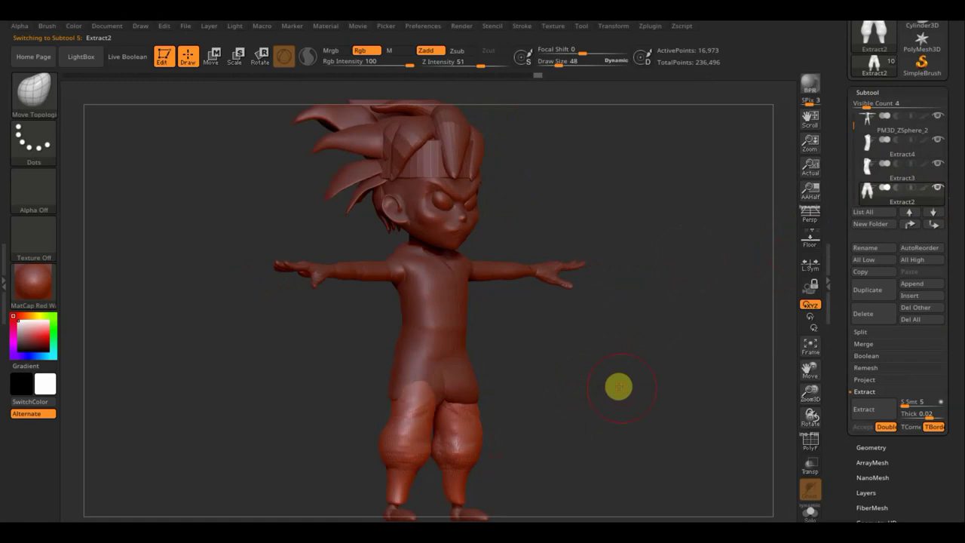
click(875, 173)
mouse_move(877, 145)
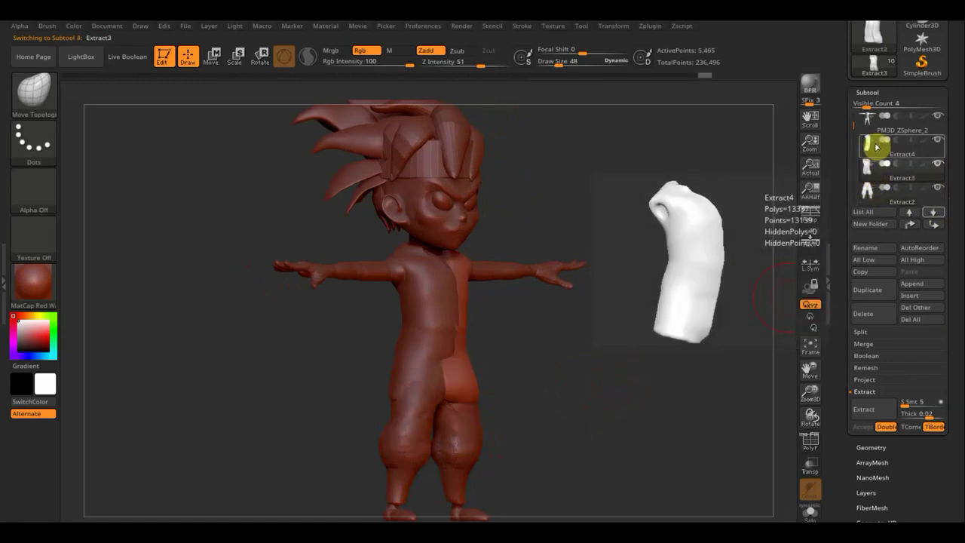
click(876, 147)
drag(612, 338, 421, 316)
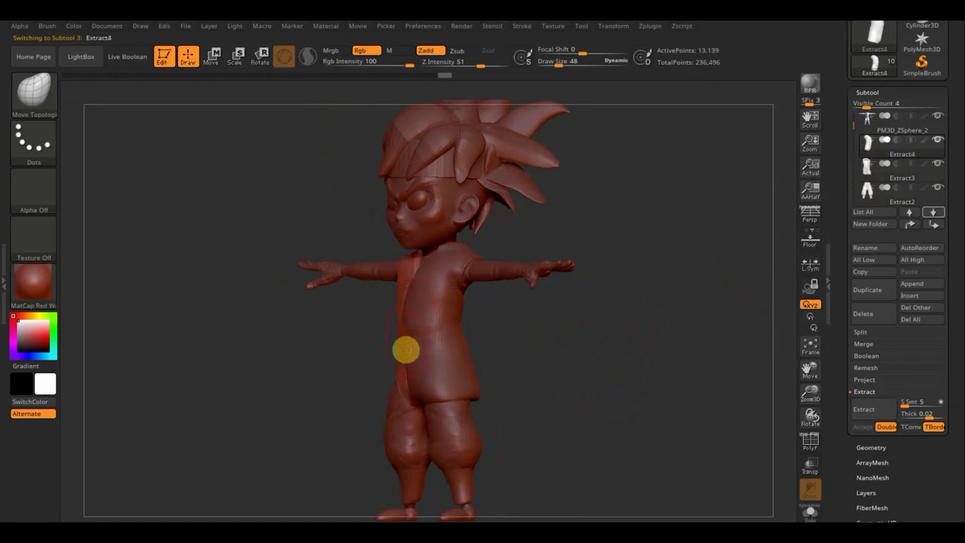
shift+drag(540, 379, 573, 381)
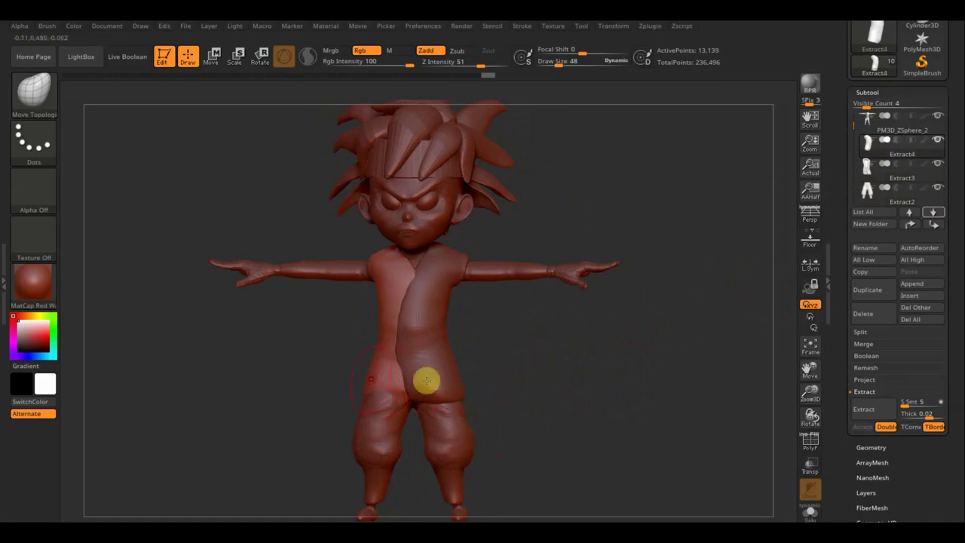
Orbit the shirt through side, back and front views to find its rough patches
mouse_move(558, 383)
mouse_down()
mouse_move(603, 384)
mouse_move(435, 386)
mouse_up()
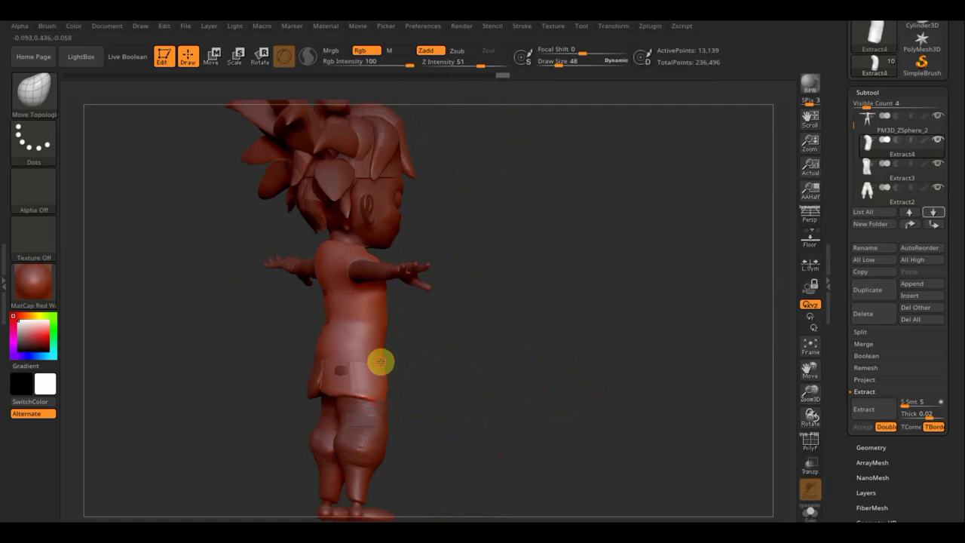
mouse_move(427, 388)
mouse_down()
mouse_move(390, 381)
mouse_move(407, 349)
mouse_move(475, 400)
mouse_move(386, 407)
mouse_move(425, 427)
mouse_up()
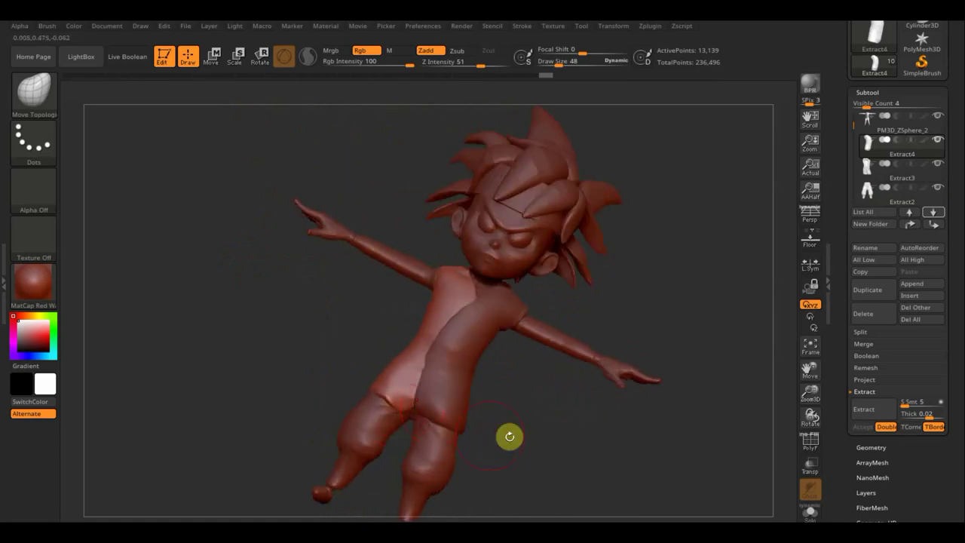
shift+drag(508, 435, 524, 450)
key(b)
key(m)
key(t)
mouse_move(502, 362)
mouse_down()
mouse_move(610, 369)
mouse_move(388, 379)
mouse_up()
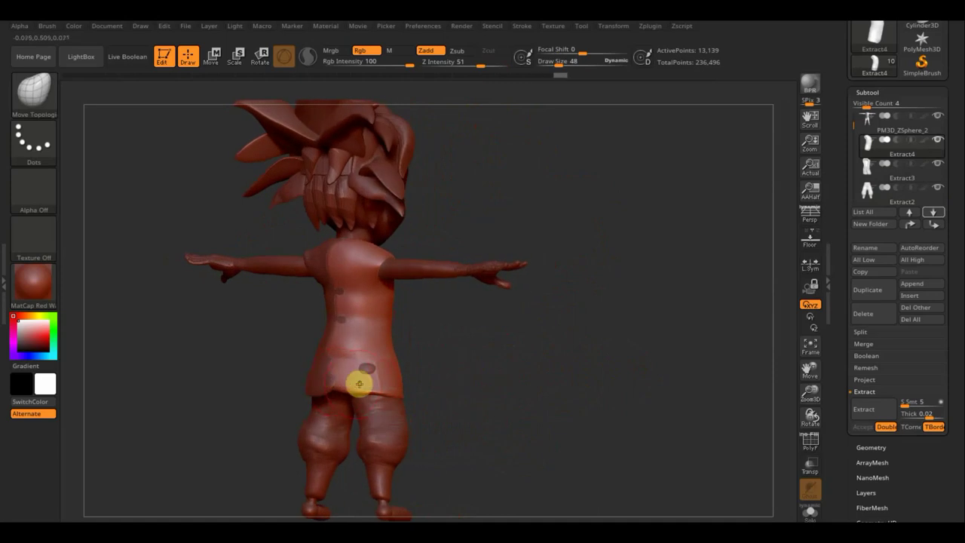
drag(478, 376, 506, 377)
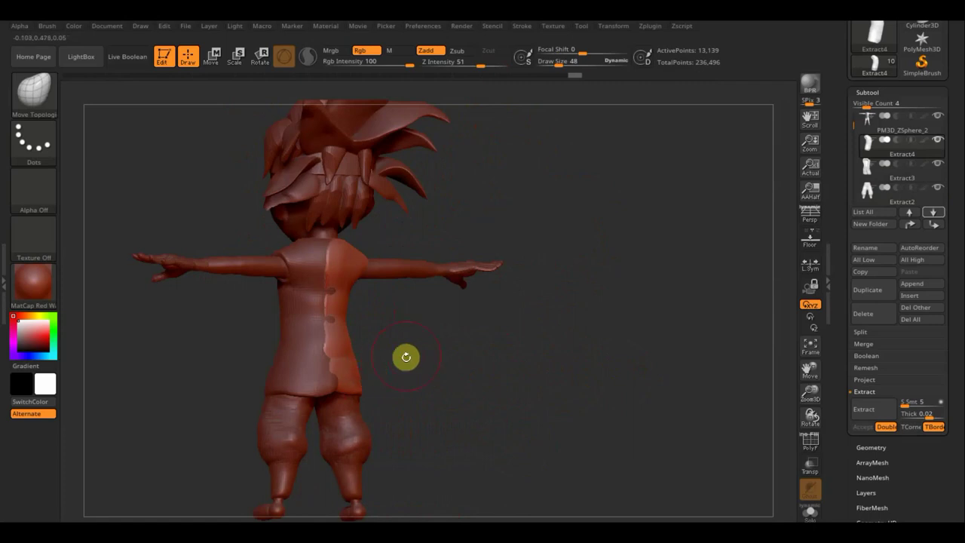
drag(429, 334, 306, 334)
shift+drag(560, 334, 558, 347)
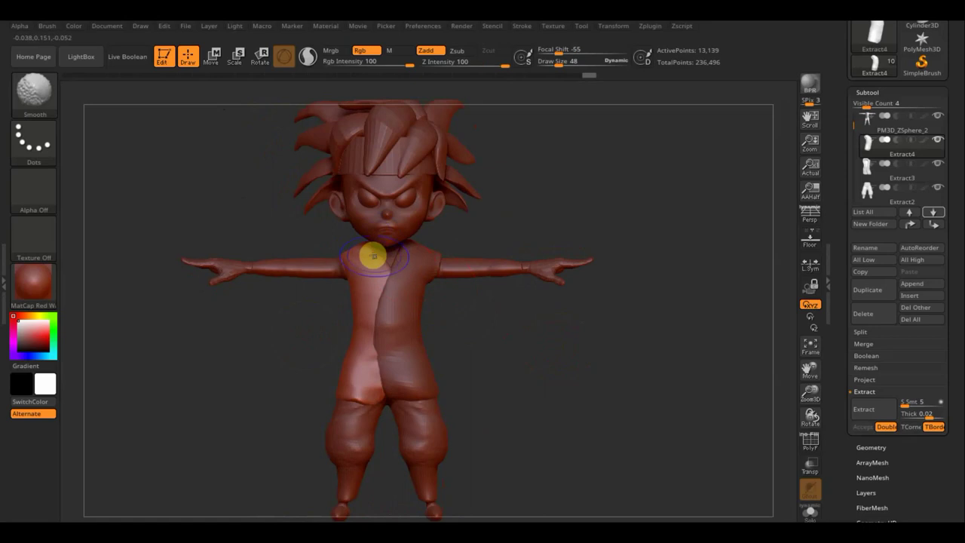
Smooth the bumps and the dark patch across the shirt's chest
shift+drag(374, 255, 376, 268)
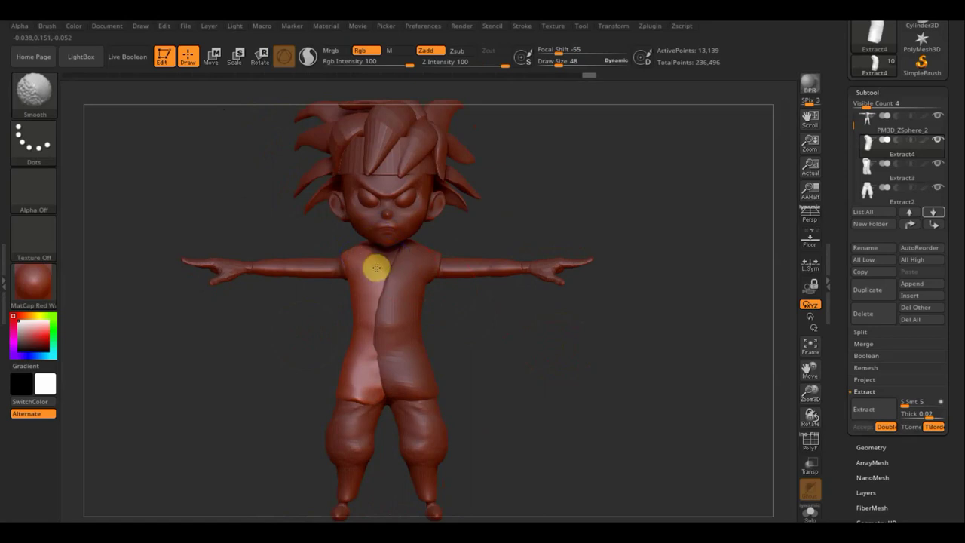
key(b)
key(m)
key(t)
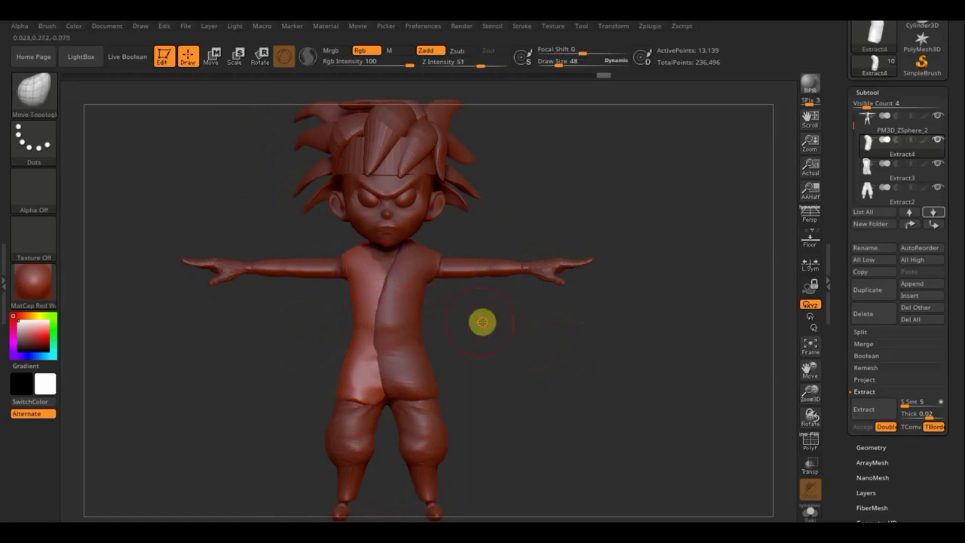
drag(480, 324, 450, 314)
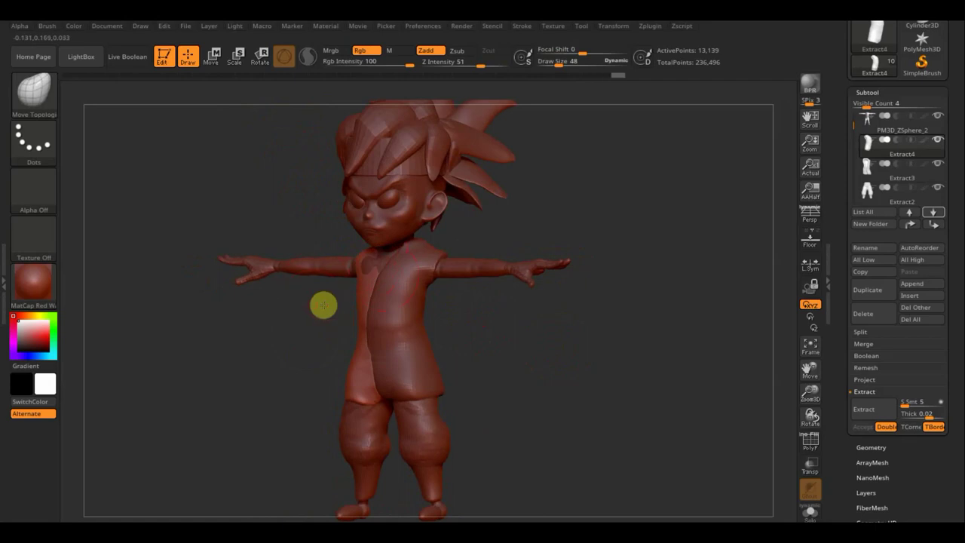
drag(323, 304, 352, 304)
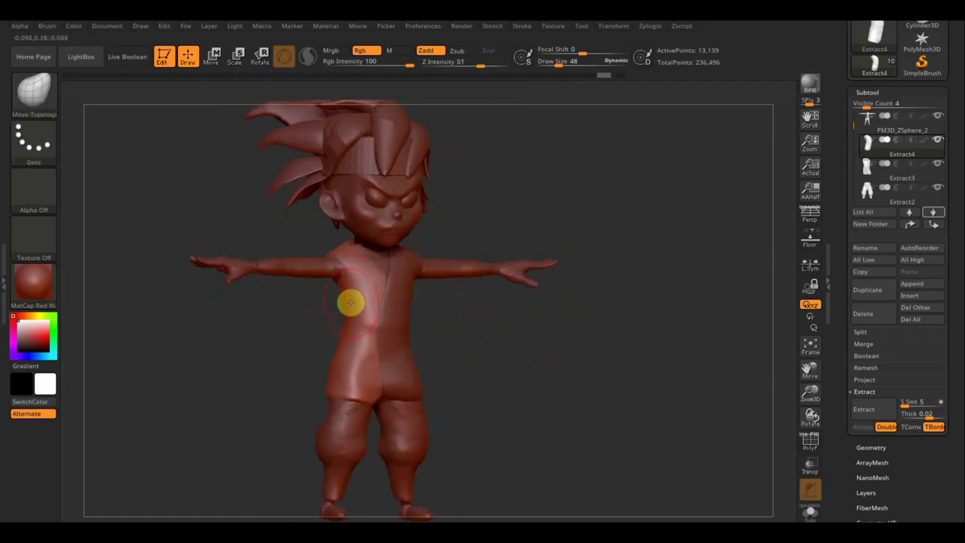
mouse_move(533, 304)
mouse_down()
mouse_move(545, 332)
mouse_move(537, 330)
mouse_up()
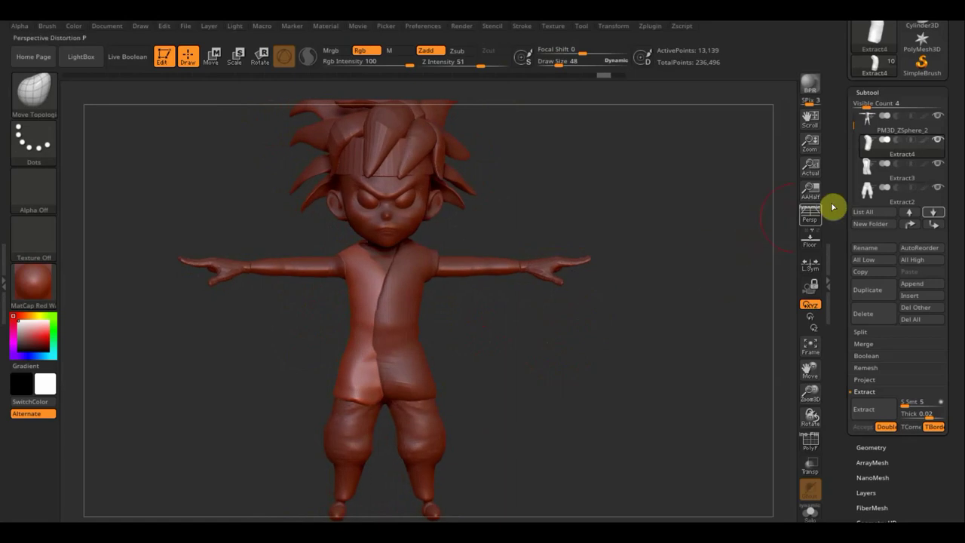
click(871, 175)
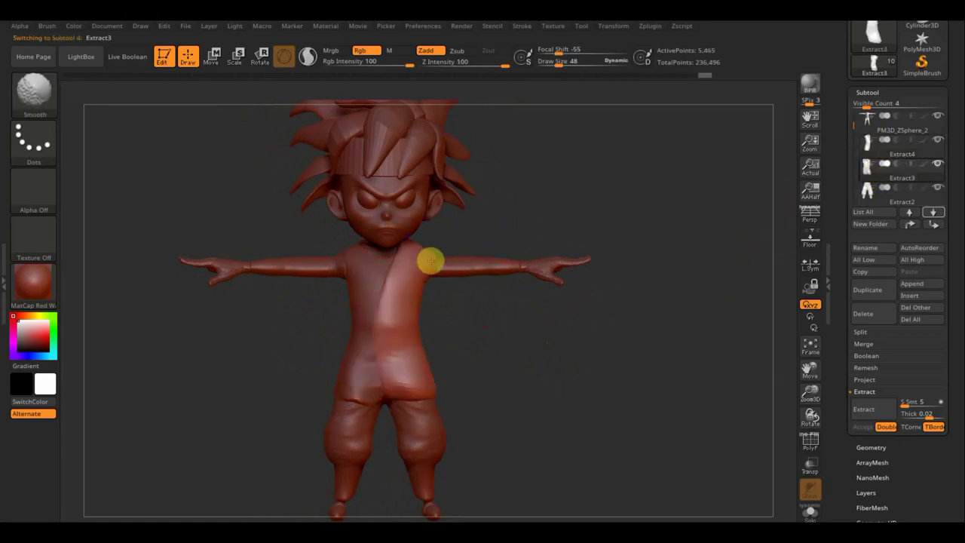
key(b)
key(m)
key(t)
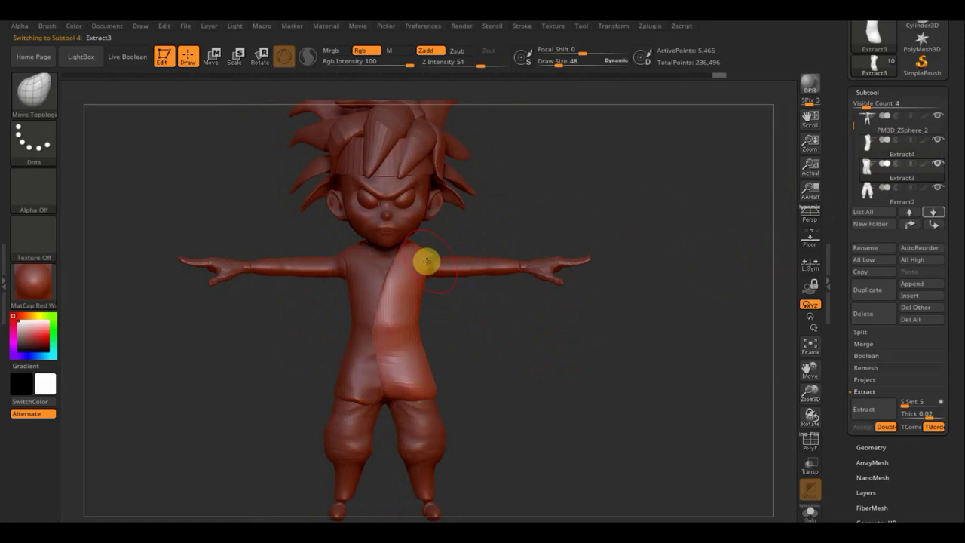
mouse_move(469, 334)
mouse_down()
mouse_move(412, 323)
mouse_move(324, 334)
mouse_move(475, 389)
mouse_move(431, 389)
mouse_move(432, 380)
mouse_up()
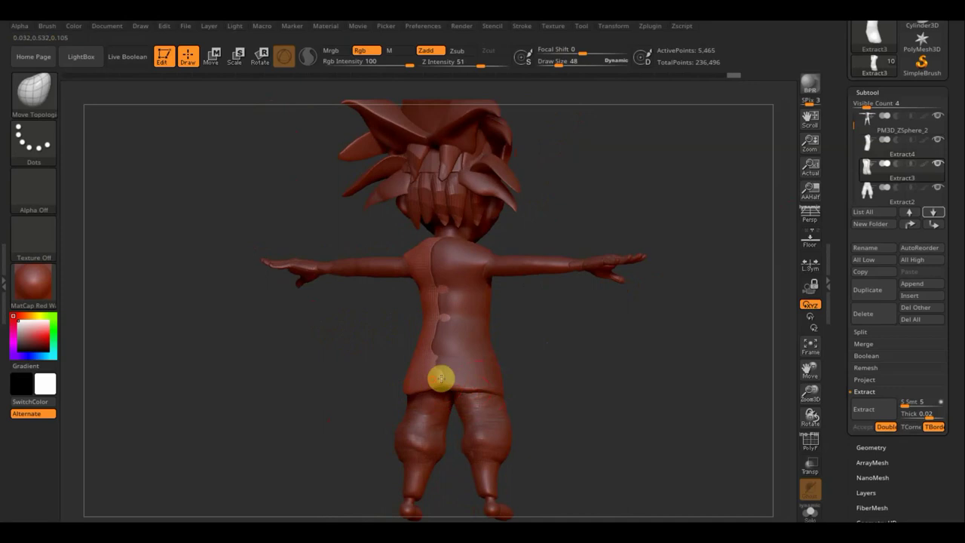
drag(532, 369, 641, 370)
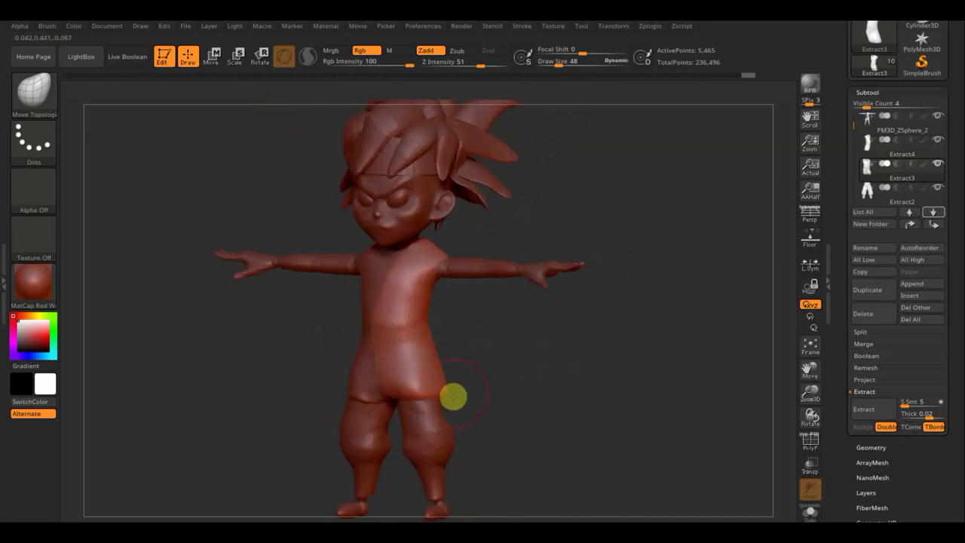
drag(522, 391, 510, 390)
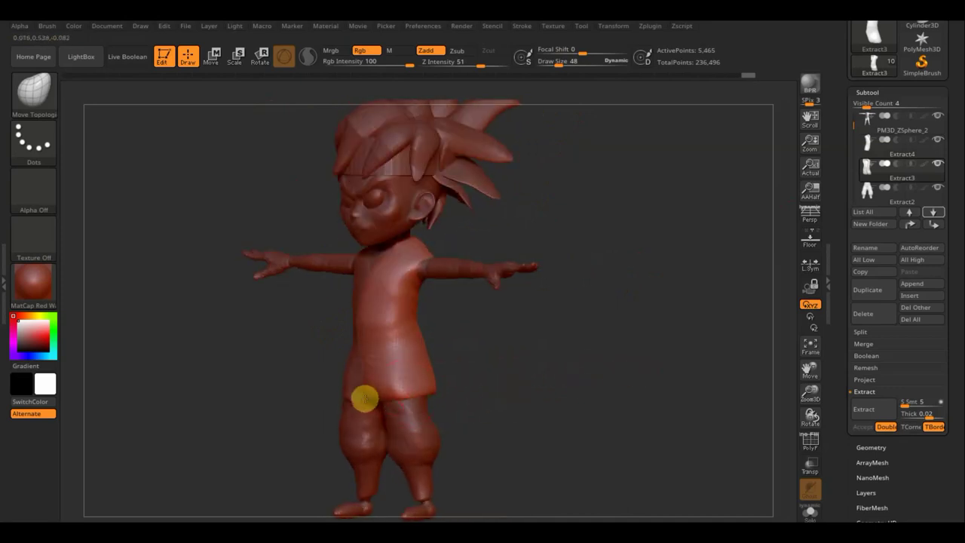
mouse_move(524, 391)
mouse_down()
mouse_move(551, 392)
mouse_move(576, 354)
mouse_move(515, 374)
mouse_move(493, 352)
mouse_up()
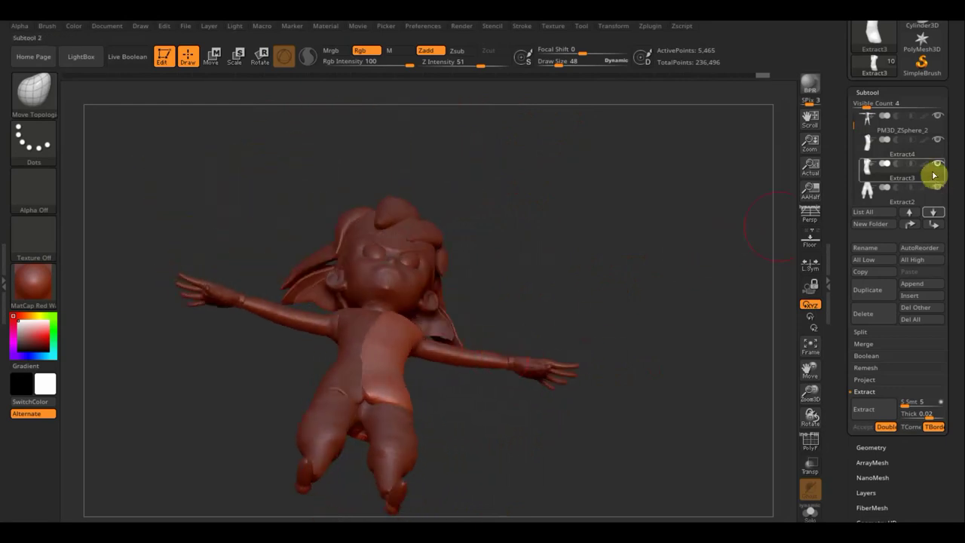
Select Extract4 and reshape its hem near the crotch with Move Topological in front view
click(871, 154)
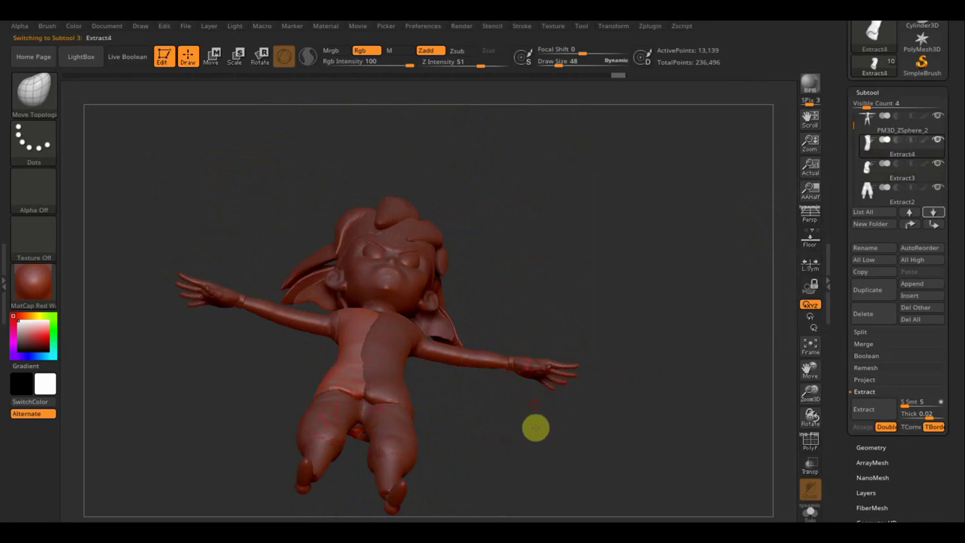
mouse_move(534, 427)
mouse_down()
mouse_move(527, 497)
mouse_move(542, 418)
mouse_move(549, 429)
mouse_up()
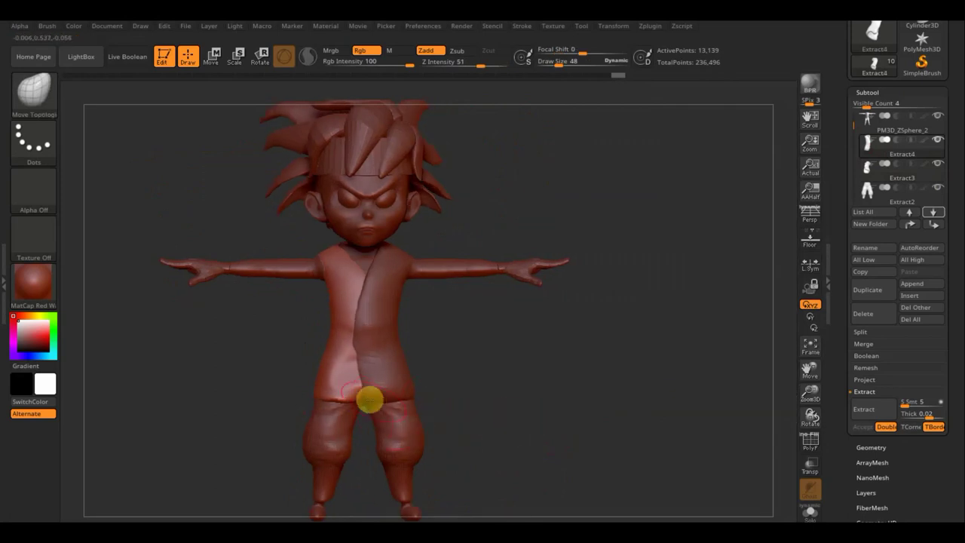
key(shift)
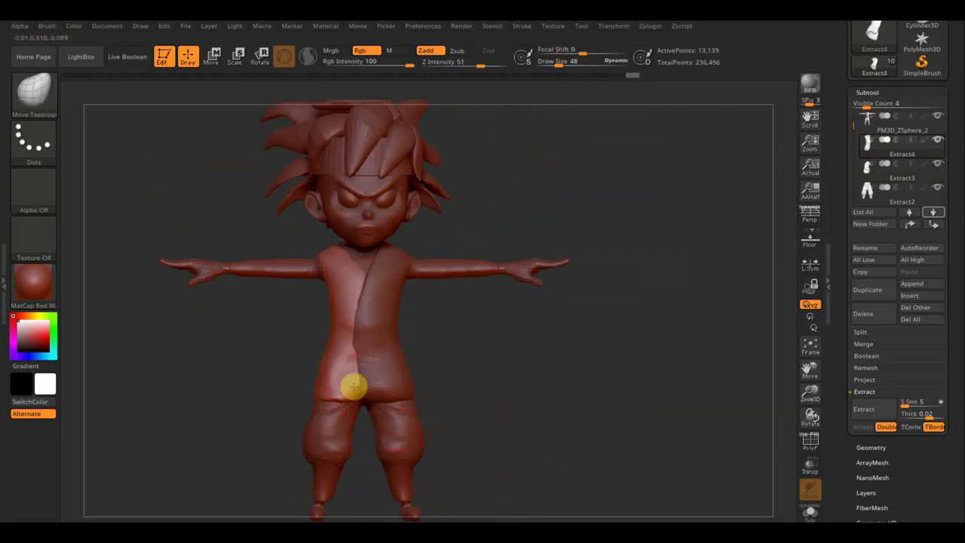
mouse_move(327, 386)
mouse_down()
mouse_move(349, 393)
mouse_move(365, 373)
mouse_move(336, 382)
mouse_up()
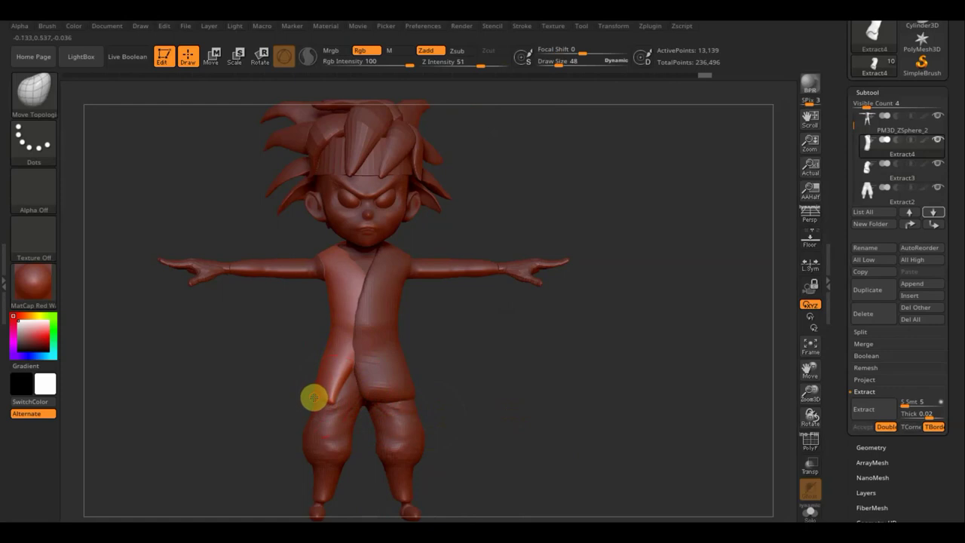
Smooth the shirt over the chest from a three-quarter view
mouse_move(431, 384)
mouse_down()
mouse_move(554, 375)
mouse_move(316, 401)
mouse_up()
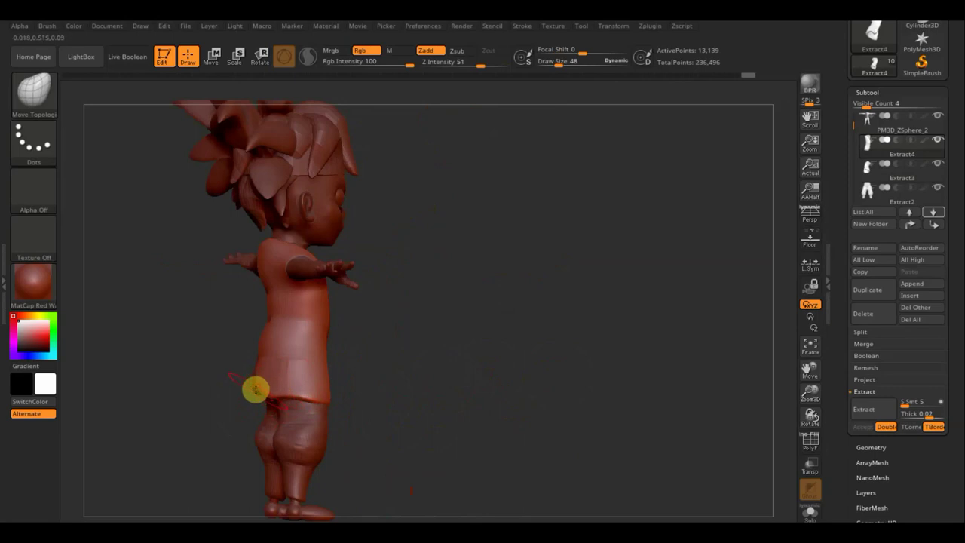
mouse_move(251, 398)
mouse_down()
mouse_move(415, 366)
mouse_move(336, 251)
mouse_up()
drag(463, 255, 502, 274)
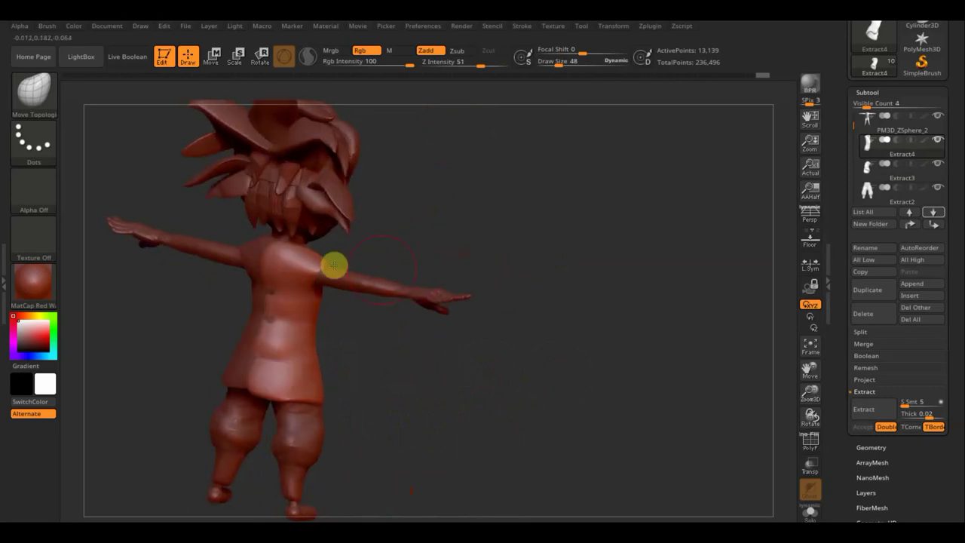
key(shift)
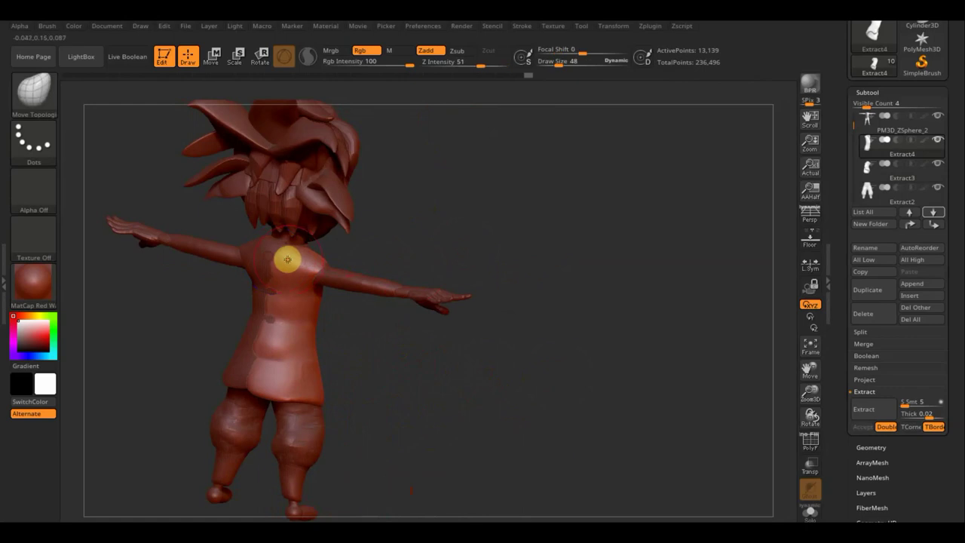
shift+drag(287, 260, 280, 279)
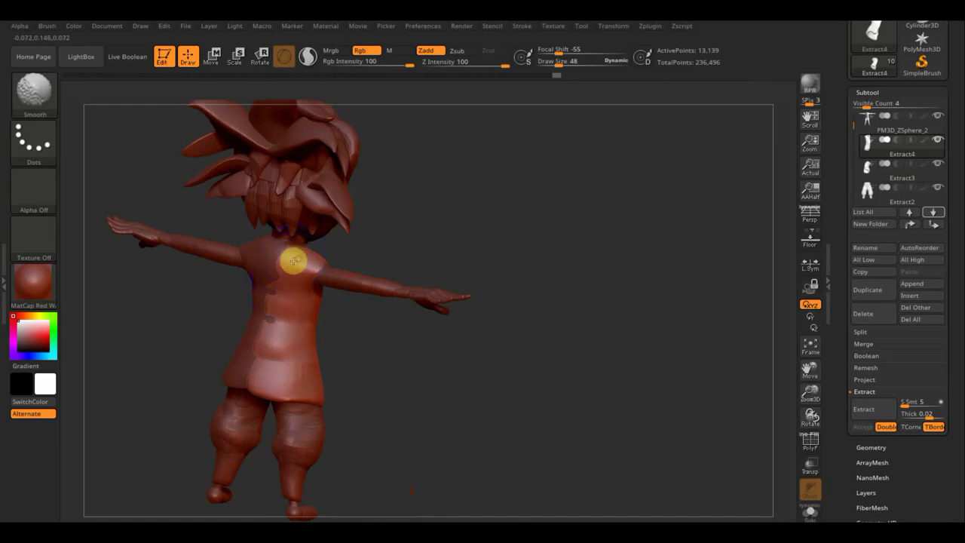
Zoom out to the whole character and bring the Goku reference image back up
mouse_move(491, 237)
mouse_down()
mouse_move(380, 233)
mouse_move(476, 325)
mouse_up()
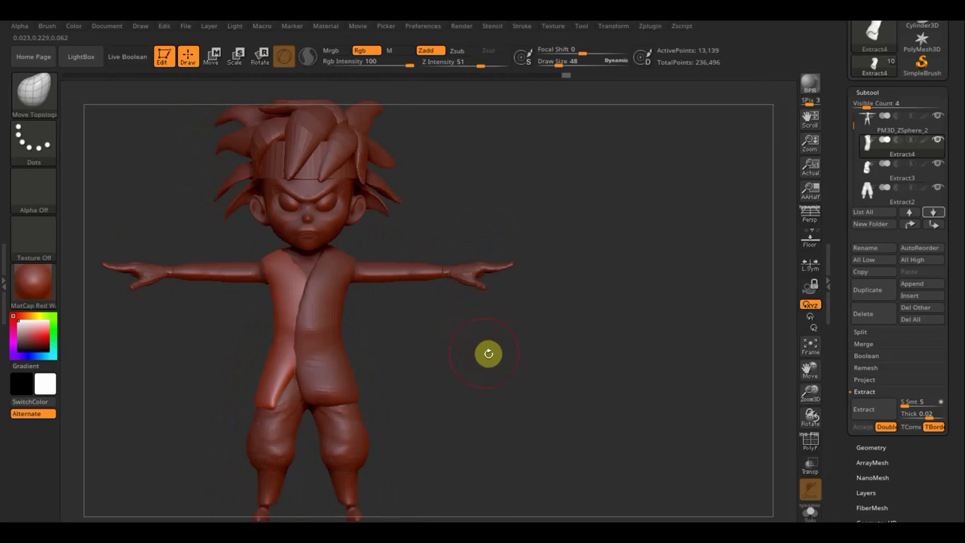
mouse_move(491, 357)
alt+mouse_down()
mouse_move(482, 312)
mouse_move(530, 332)
alt+mouse_up()
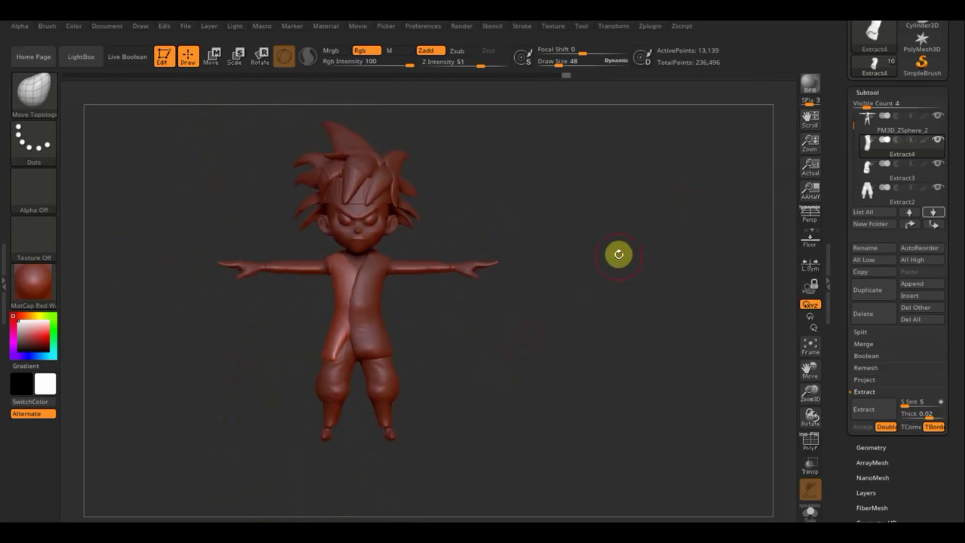
key(shift)
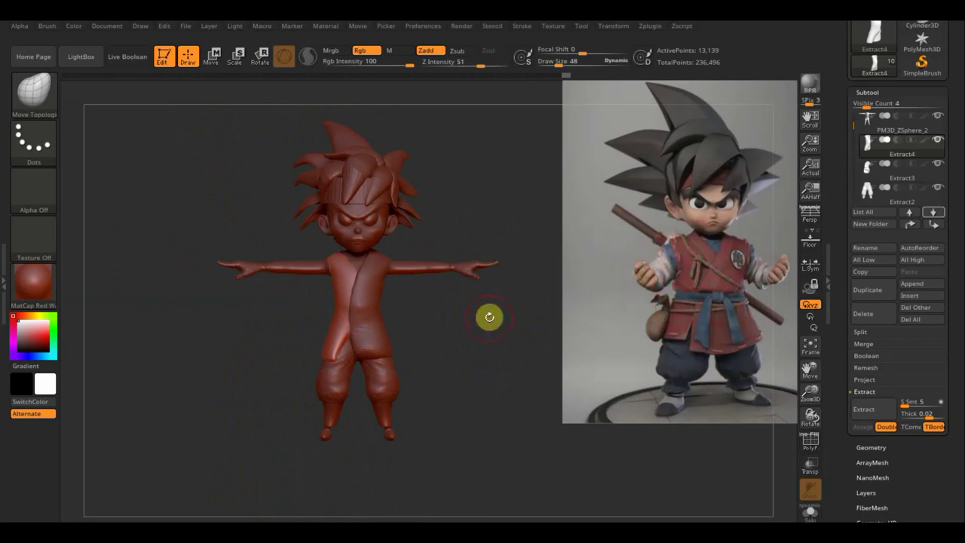
Hide the Goku reference and make the PM3D_ZSphere_2 base body the active subtool
key(shift)
click(503, 321)
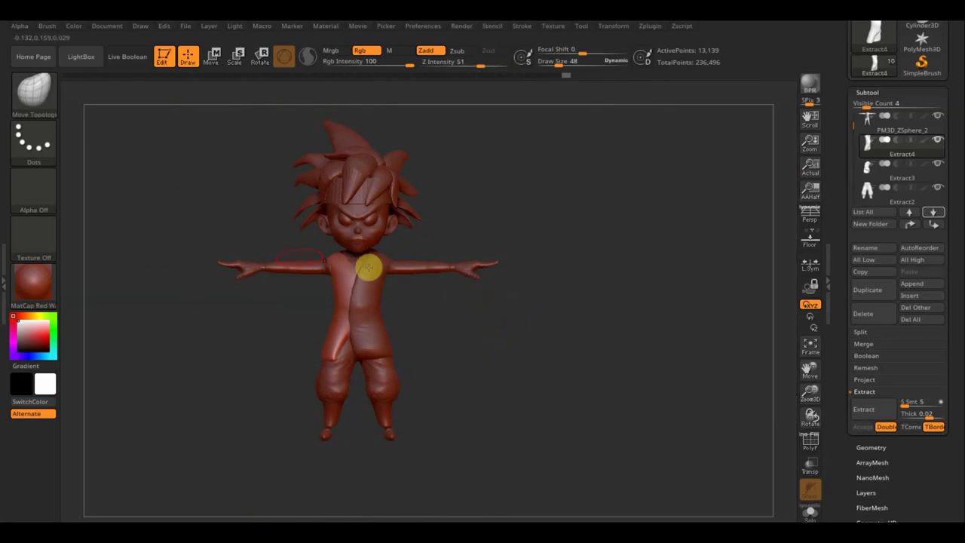
key(ctrl)
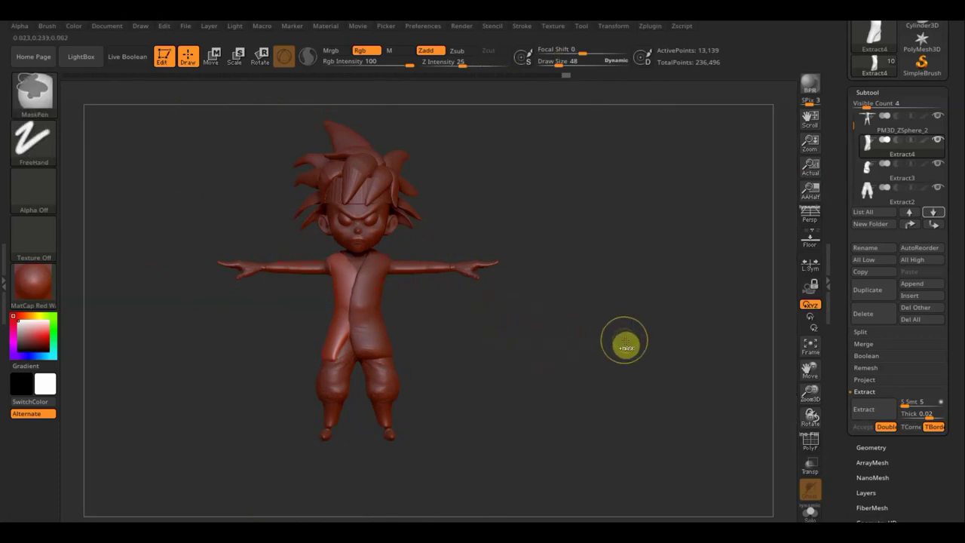
click(939, 173)
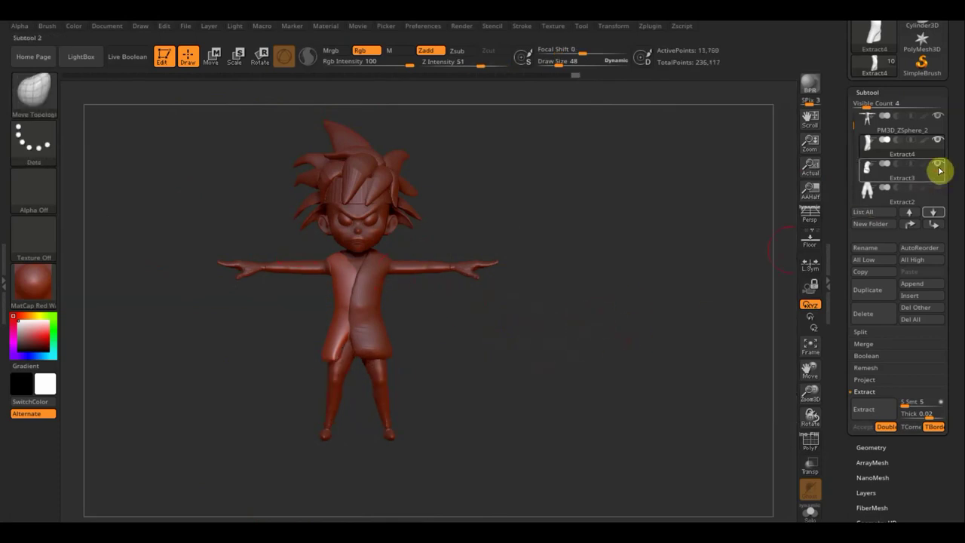
click(876, 123)
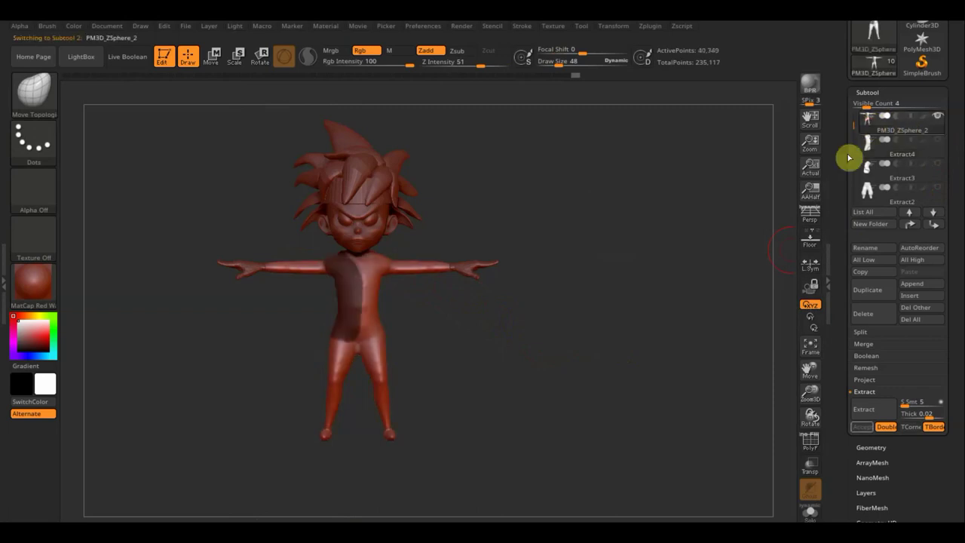
Clear the old mask, MaskPen the torso and both arms to the hips, and set brush size 5
ctrl+drag(681, 330, 637, 298)
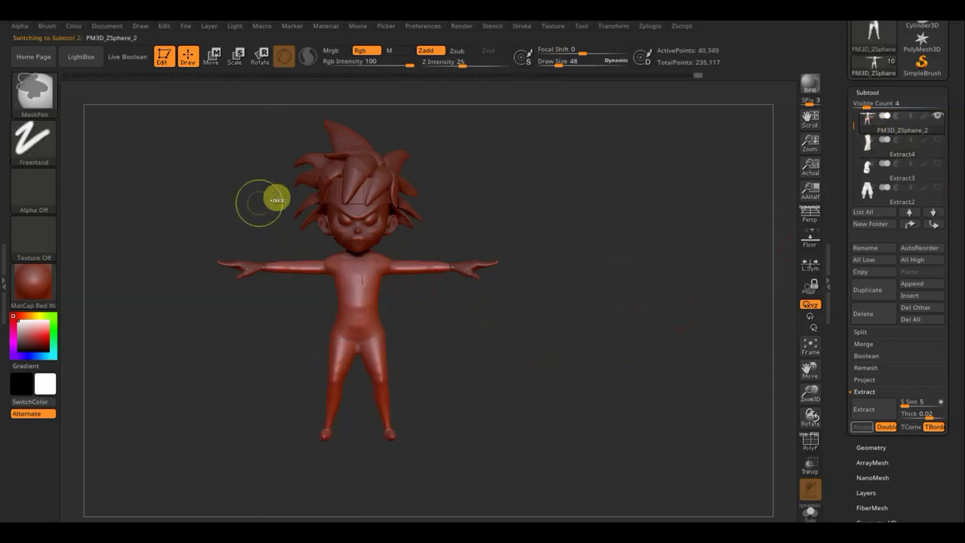
mouse_move(276, 195)
ctrl+mouse_down()
mouse_move(379, 314)
mouse_move(442, 333)
ctrl+mouse_up()
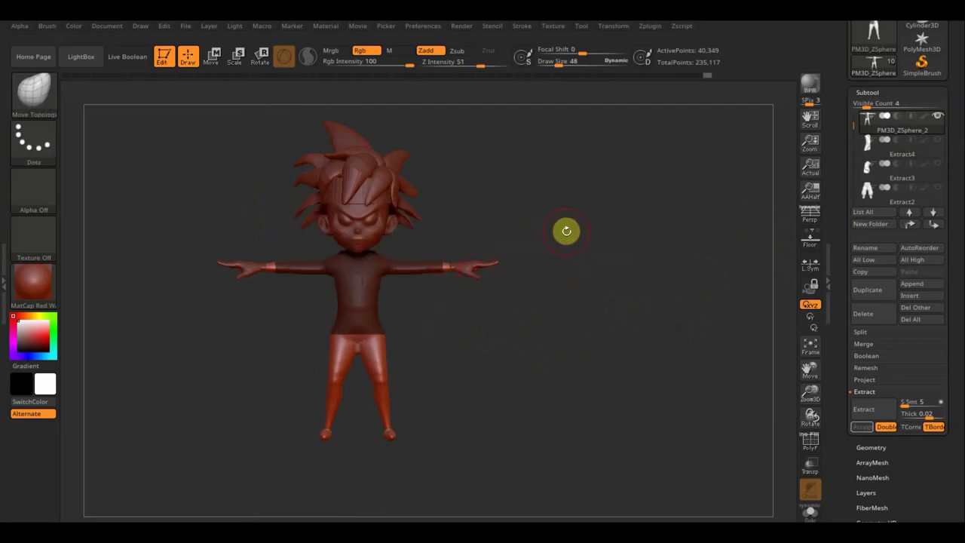
mouse_move(597, 237)
mouse_down()
mouse_move(523, 251)
mouse_move(573, 254)
mouse_move(548, 256)
mouse_move(581, 278)
mouse_move(601, 260)
mouse_move(591, 272)
mouse_up()
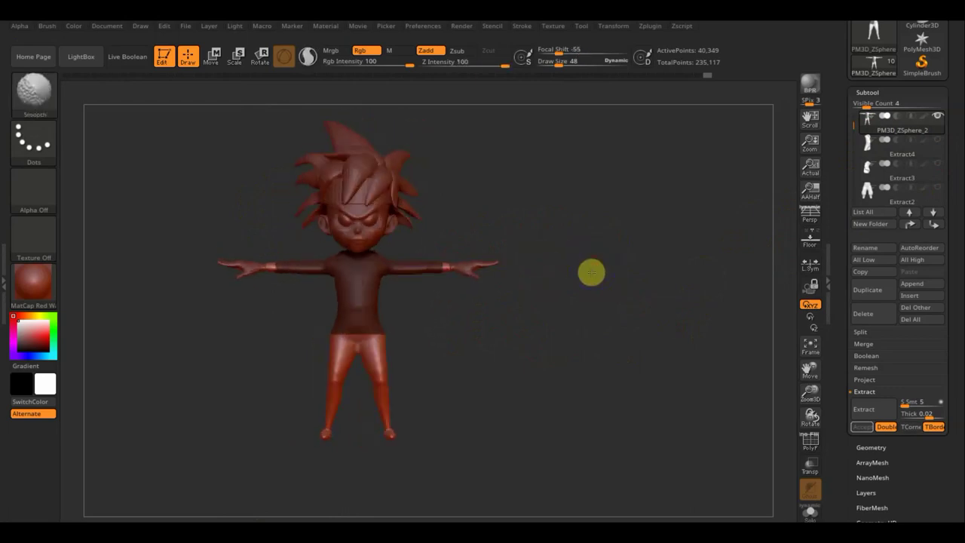
drag(562, 64, 558, 65)
Switch to the Head subtool through the N popup, then back to the base body
key(n)
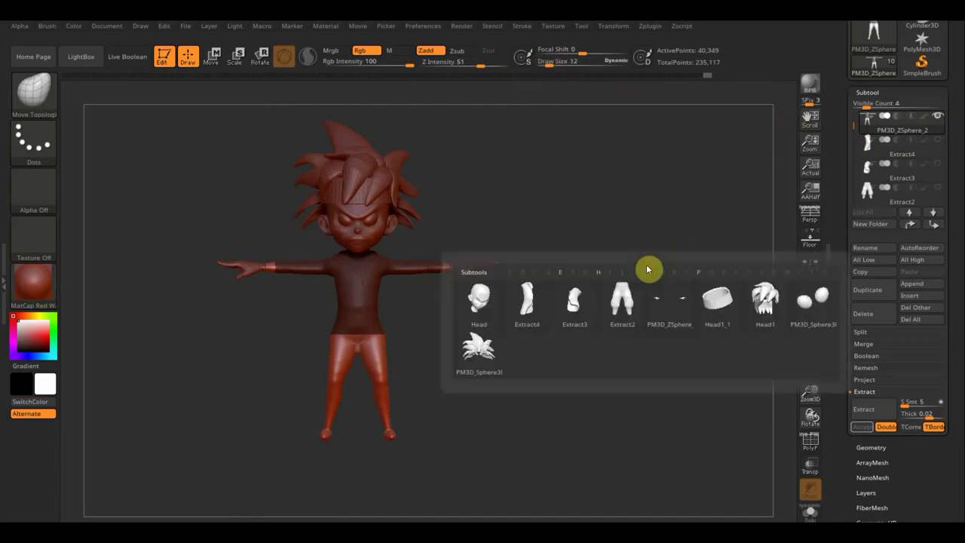
click(479, 302)
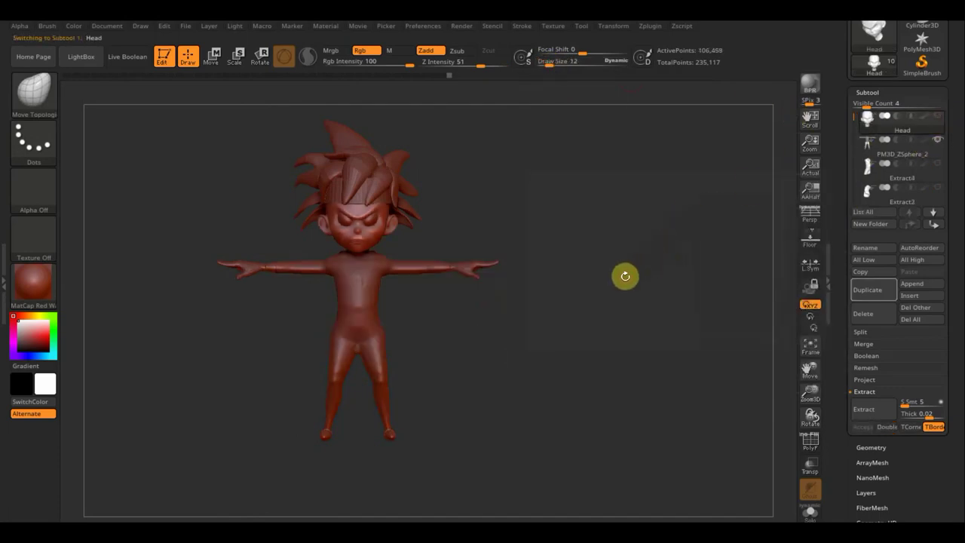
key(n)
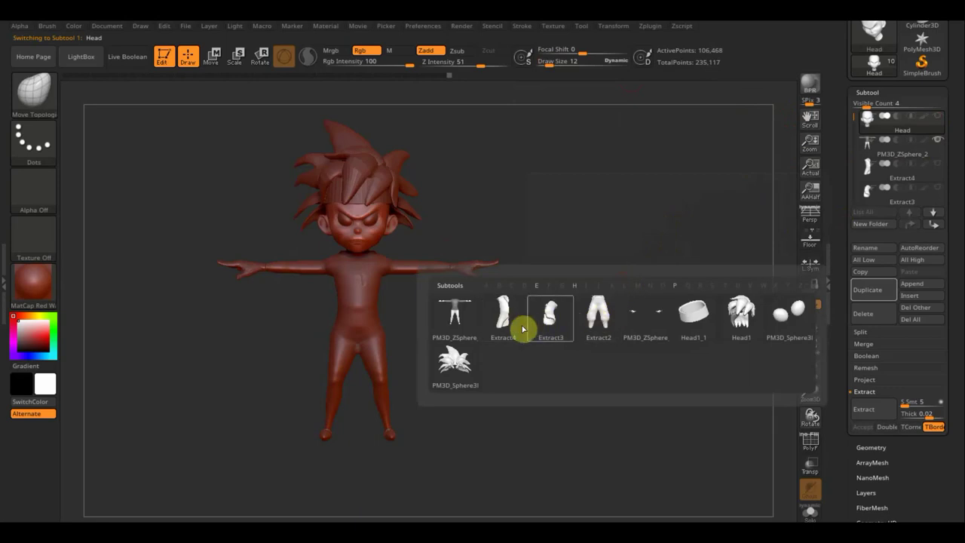
click(457, 320)
mouse_move(545, 218)
mouse_down()
mouse_move(553, 307)
mouse_move(549, 289)
mouse_up()
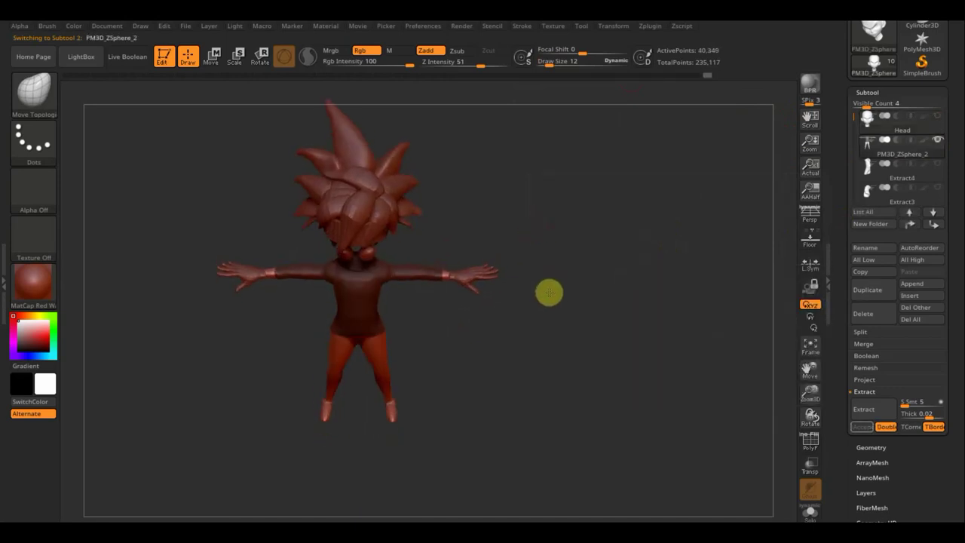
Set Draw Size 17 and clean up the shirt mask around the neck
click(551, 66)
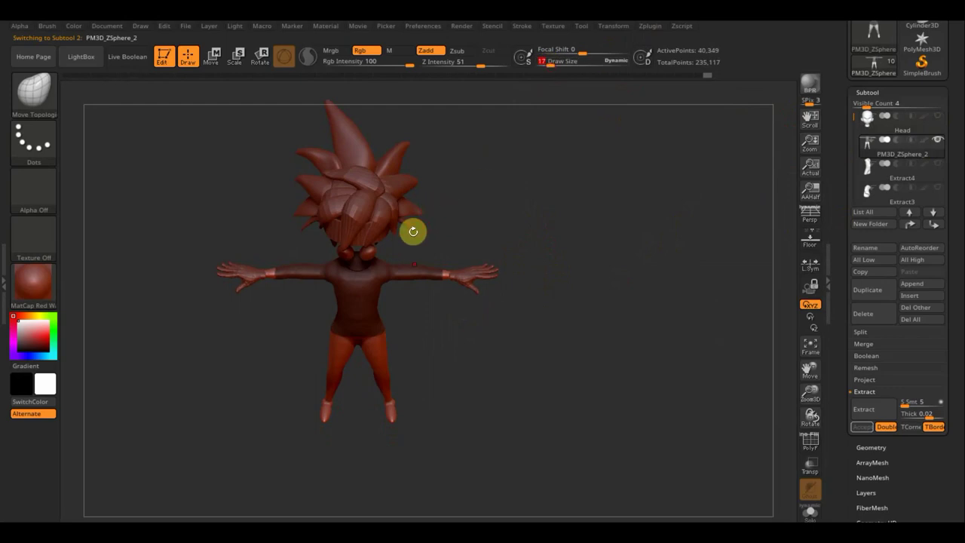
drag(414, 230, 436, 195)
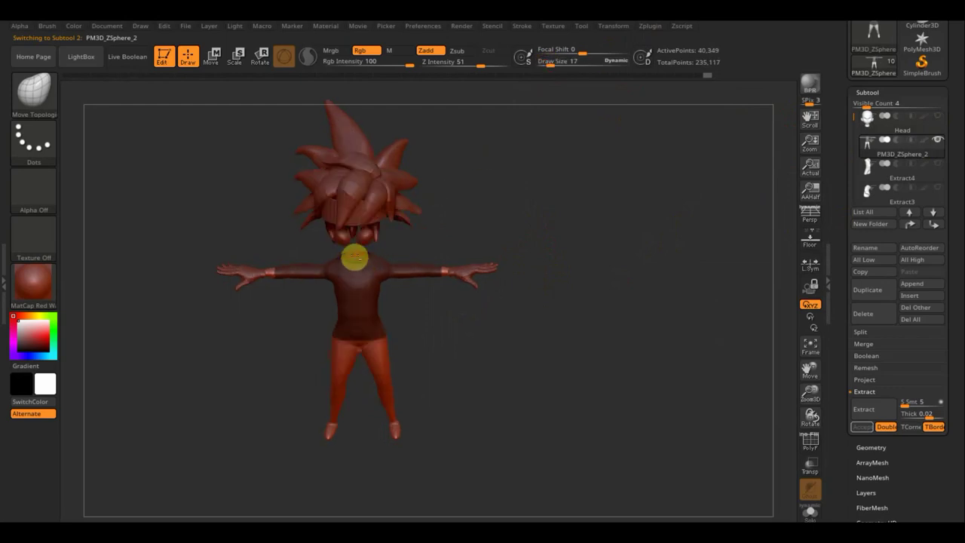
key(ctrl)
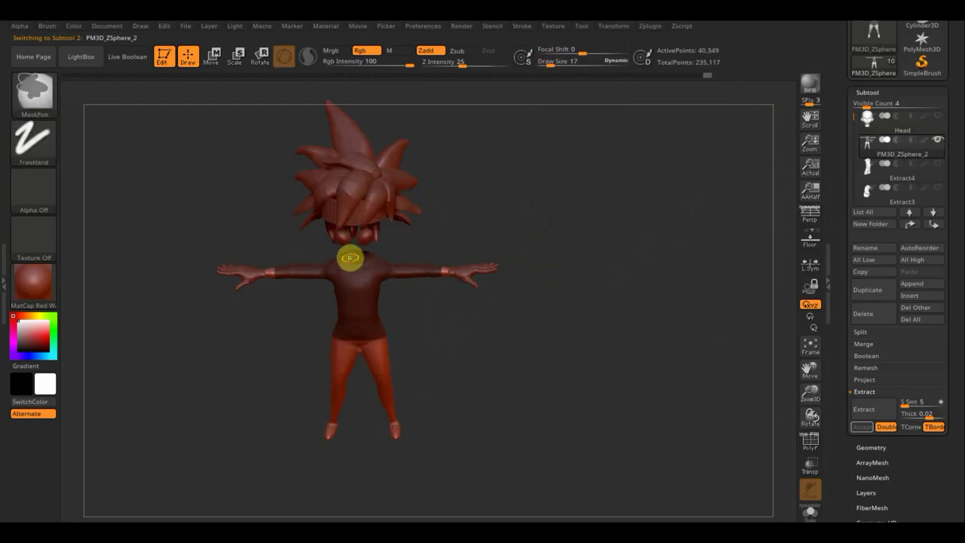
ctrl+drag(349, 257, 351, 264)
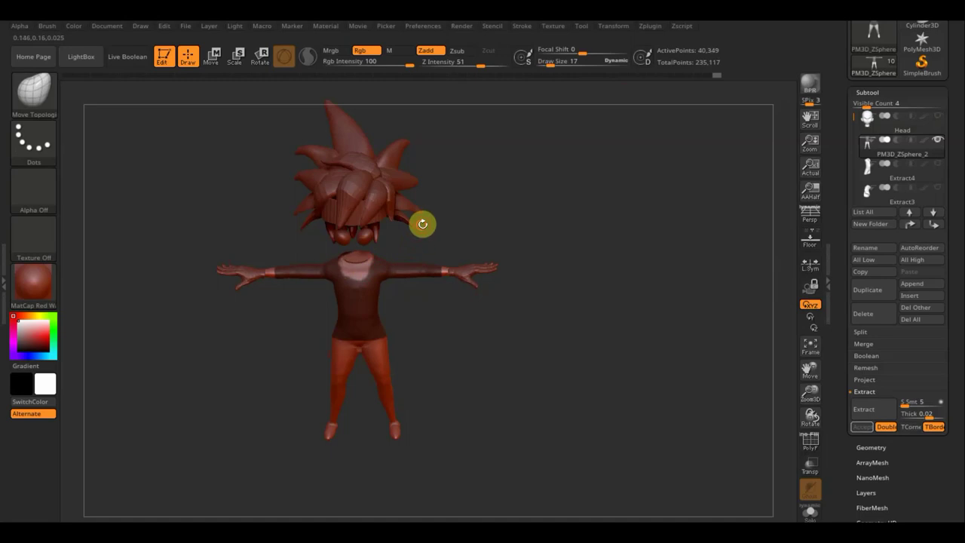
mouse_move(422, 222)
mouse_down()
mouse_move(476, 269)
mouse_move(381, 279)
mouse_up()
key(ctrl)
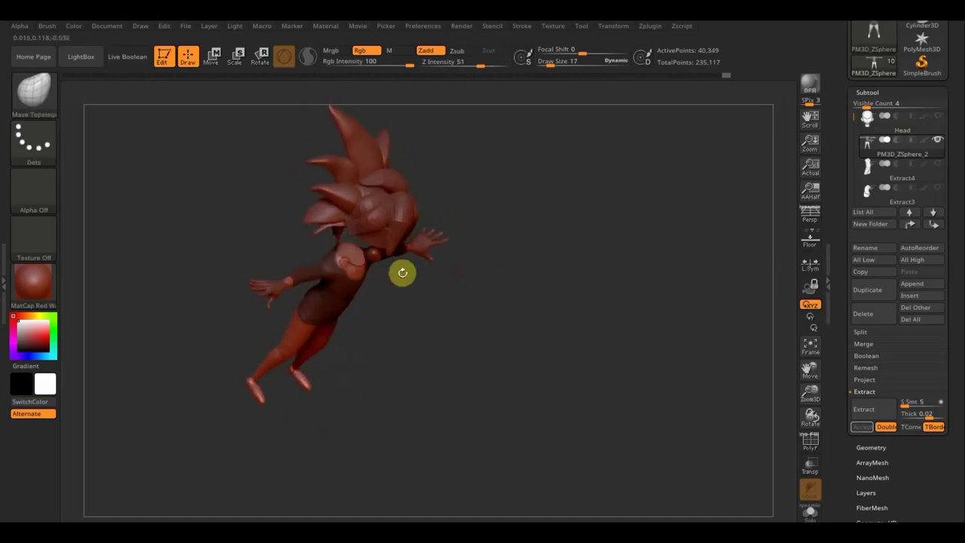
mouse_move(498, 288)
mouse_down()
mouse_move(493, 304)
mouse_move(436, 153)
mouse_move(586, 306)
mouse_move(578, 321)
mouse_up()
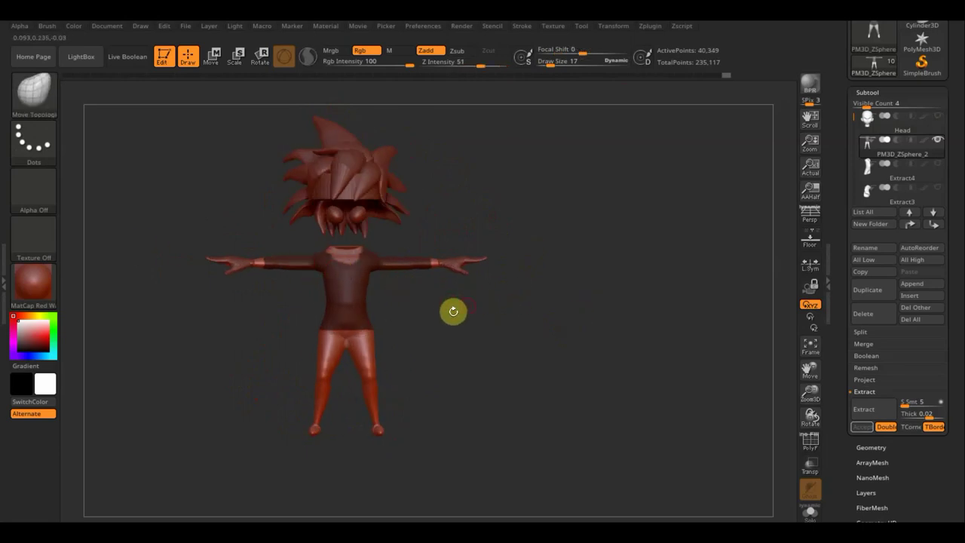
Extract a shirt shell from the masked torso and arms at thickness 0.00641
click(871, 411)
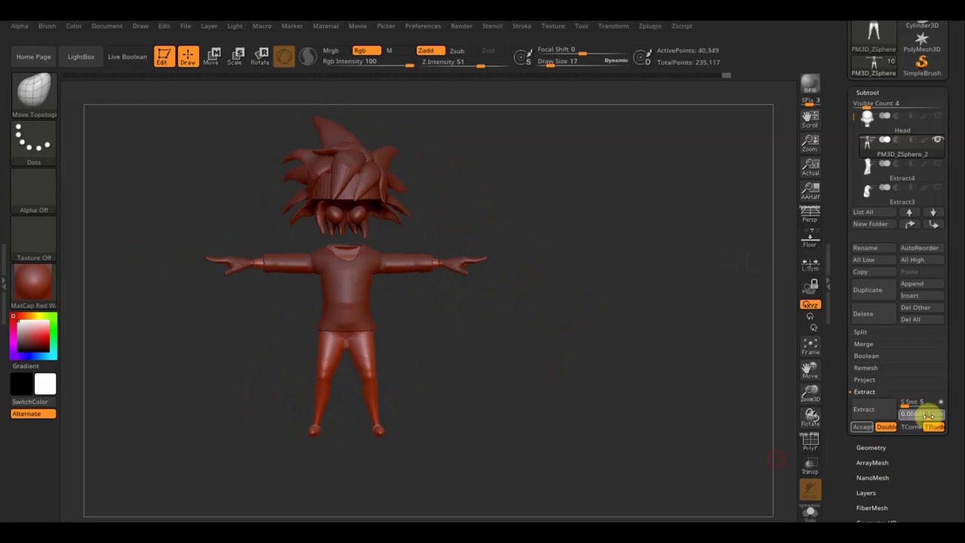
key(Return)
click(875, 407)
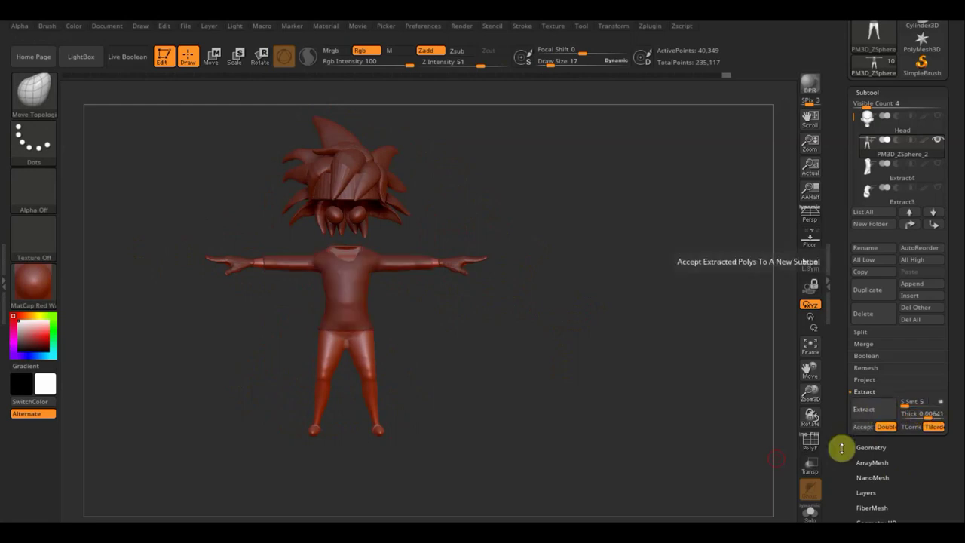
Accept the extracted shirt as a new subtool and show the Head and Extract4 meshes again
click(867, 428)
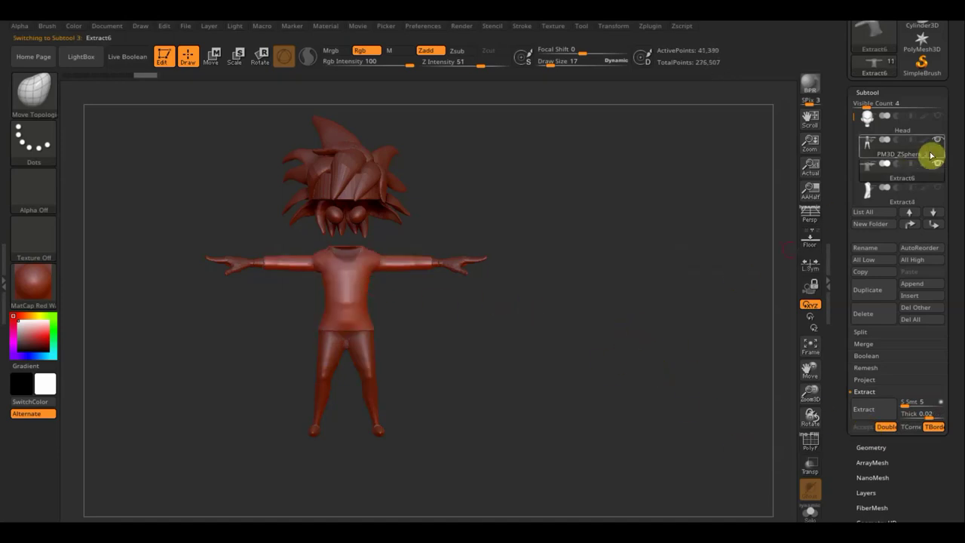
click(937, 117)
mouse_move(903, 191)
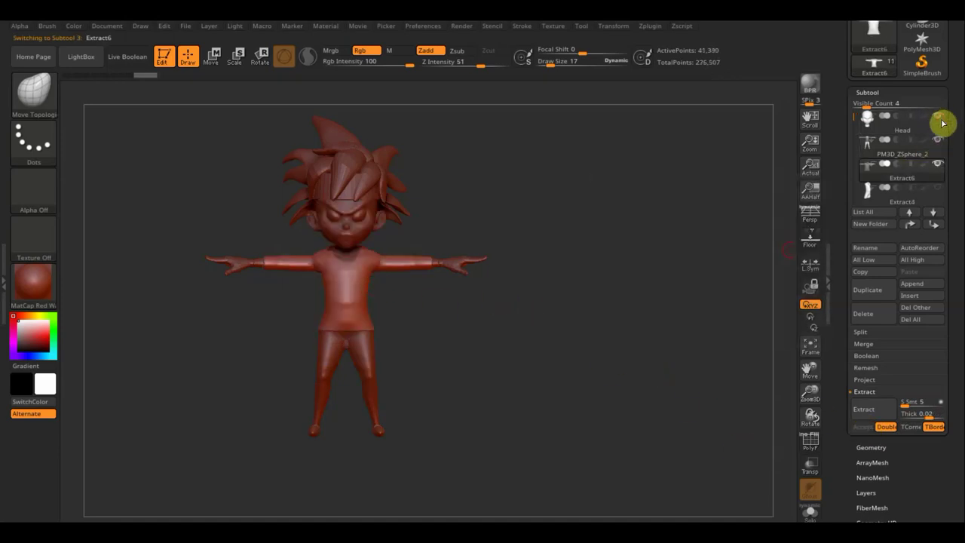
key(shift)
shift+click(941, 188)
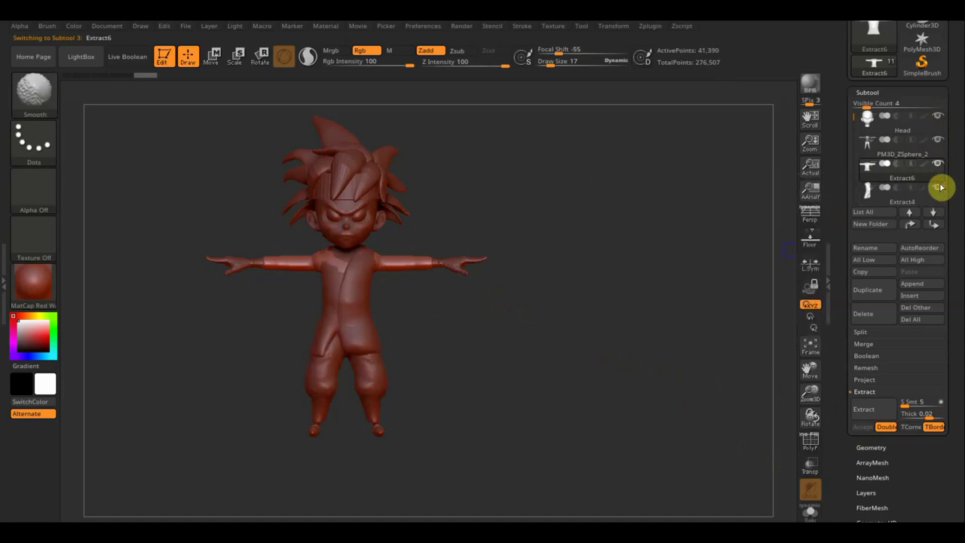
Make the Extract6 shirt subtool the active one
click(873, 152)
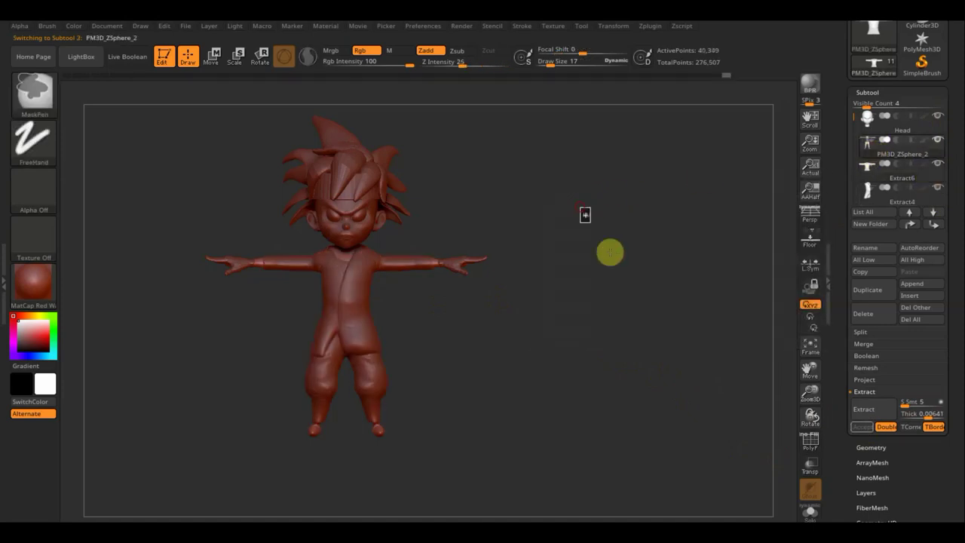
click(871, 173)
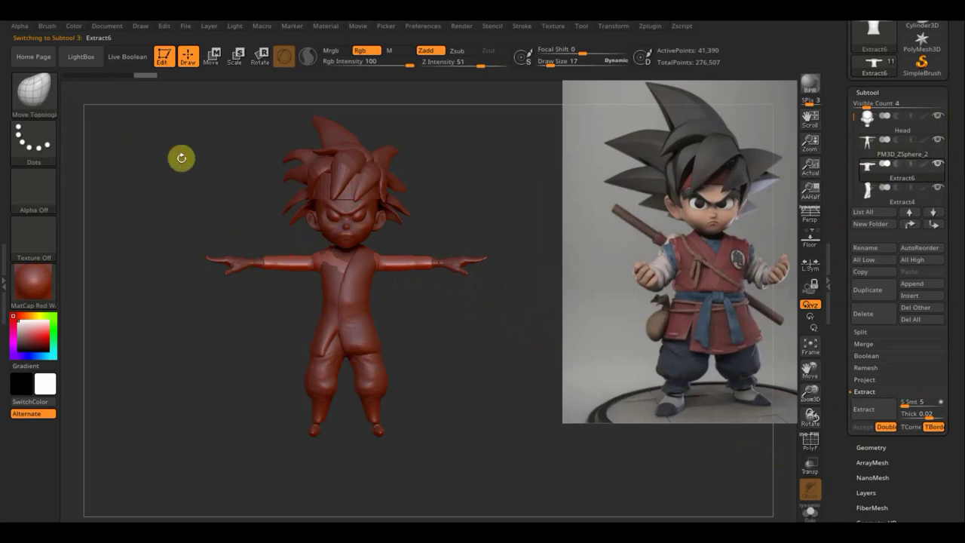
key(shift)
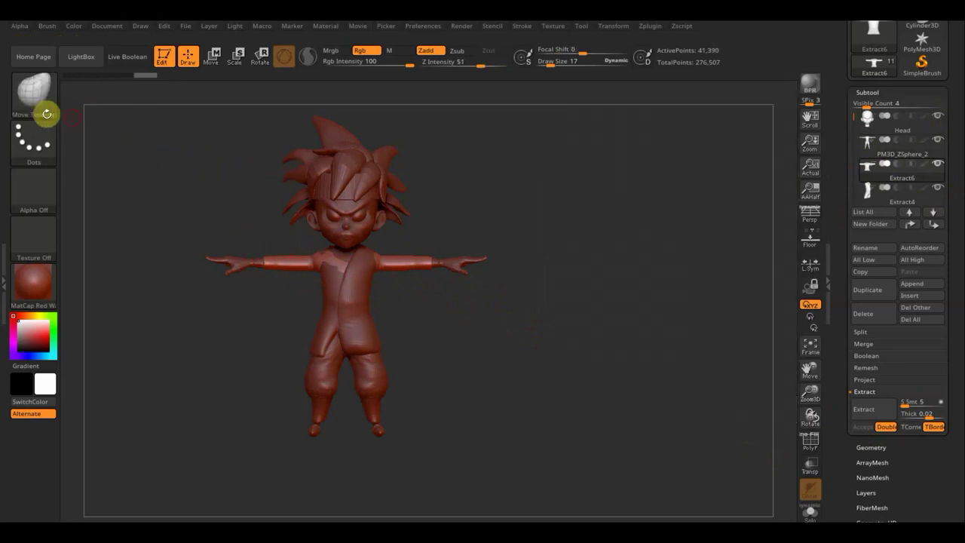
Add ClayBuildup clay to the shirt's left shoulder, chest and upper arm, then check it from the front
click(34, 92)
click(142, 113)
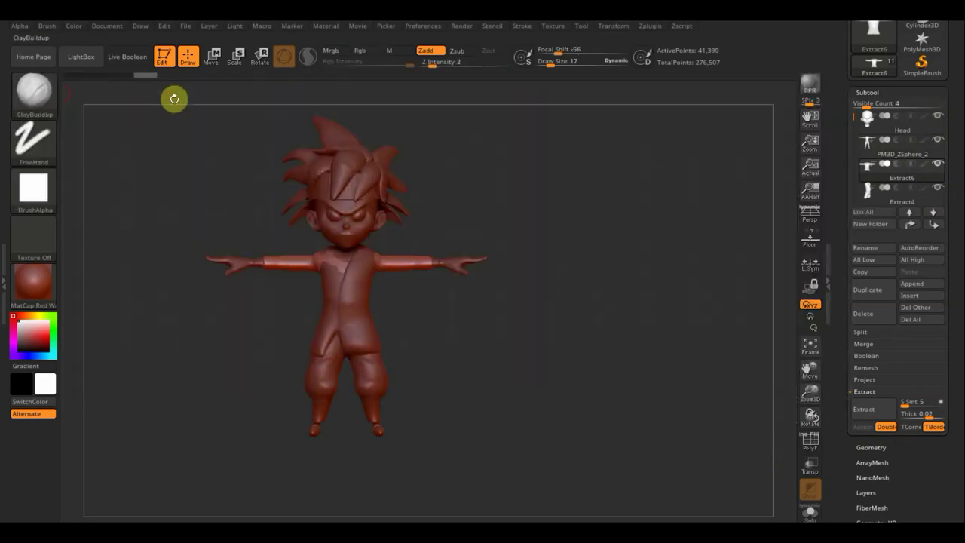
mouse_move(337, 257)
mouse_down()
mouse_move(302, 269)
mouse_move(321, 265)
mouse_move(294, 263)
mouse_move(302, 248)
mouse_move(298, 270)
mouse_up()
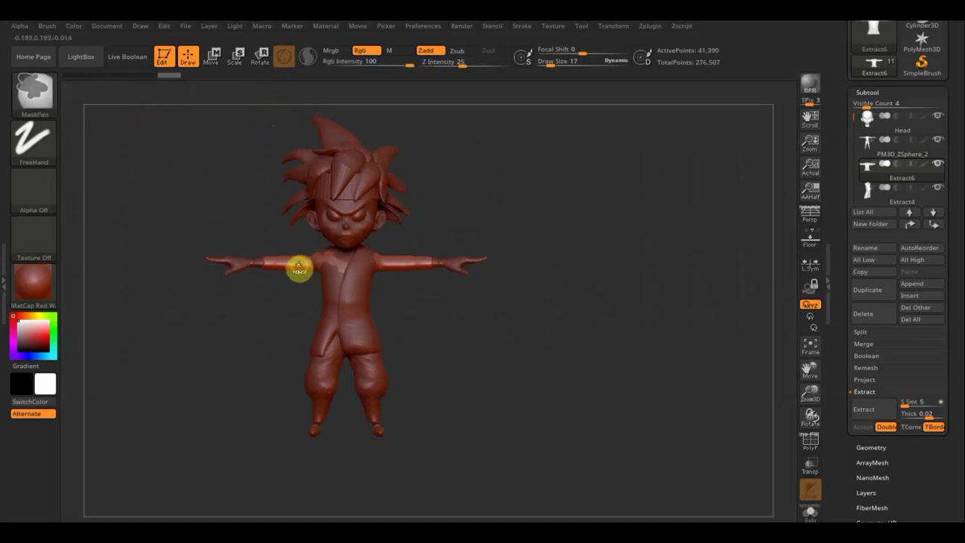
mouse_move(306, 257)
mouse_down()
mouse_move(268, 259)
mouse_move(290, 269)
mouse_move(285, 277)
mouse_up()
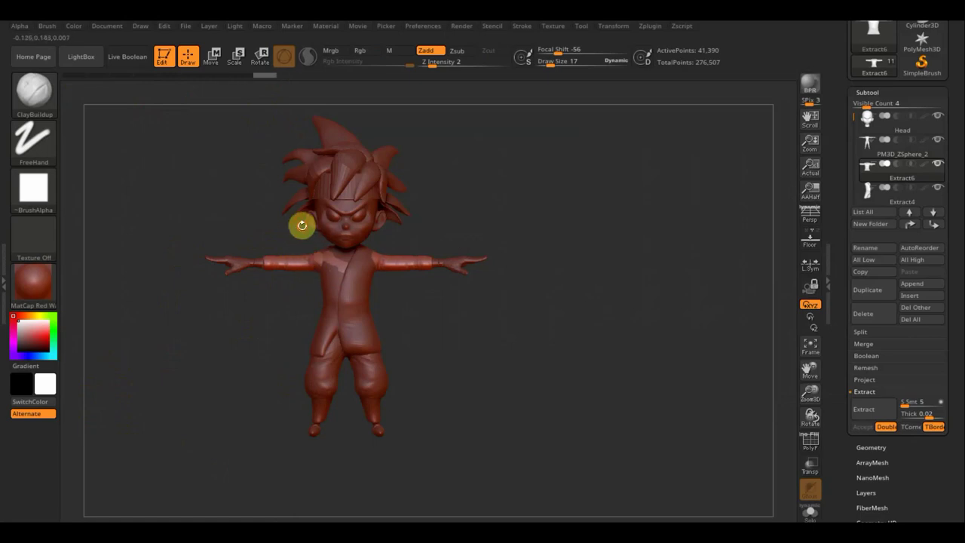
right_drag(302, 222, 307, 257)
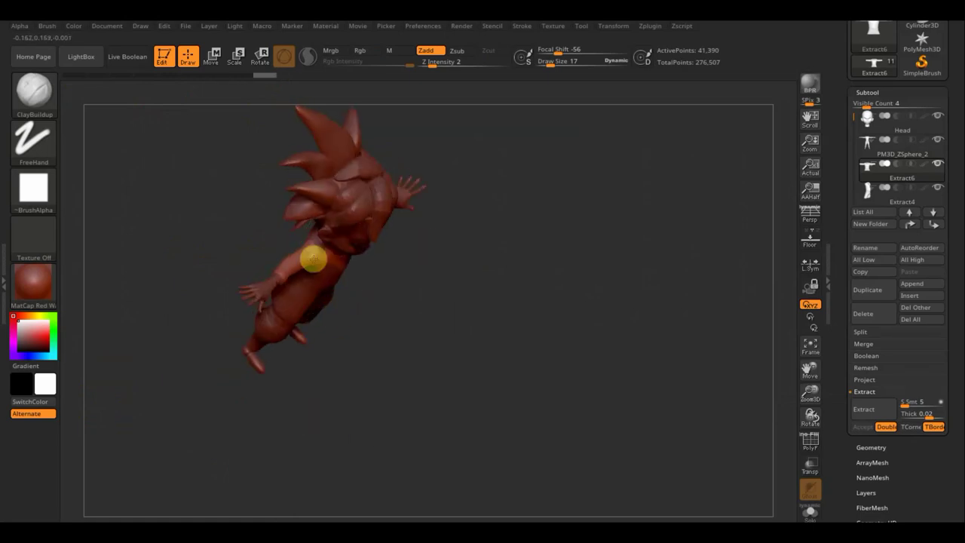
drag(394, 303, 364, 263)
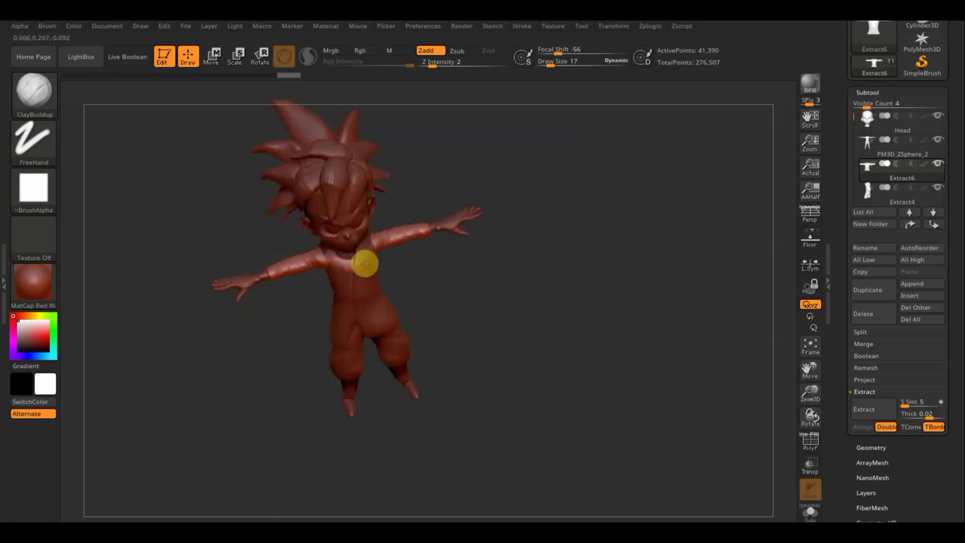
mouse_move(438, 308)
shift+mouse_down()
mouse_move(461, 370)
mouse_move(398, 370)
shift+mouse_up()
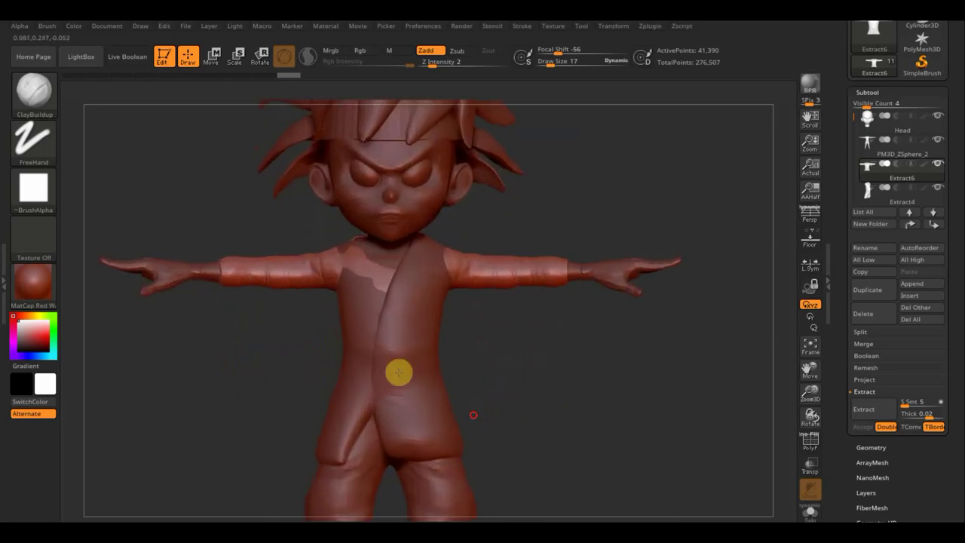
Stretch the sleeve cuffs toward the hands with the Move Topological brush
click(30, 100)
click(239, 110)
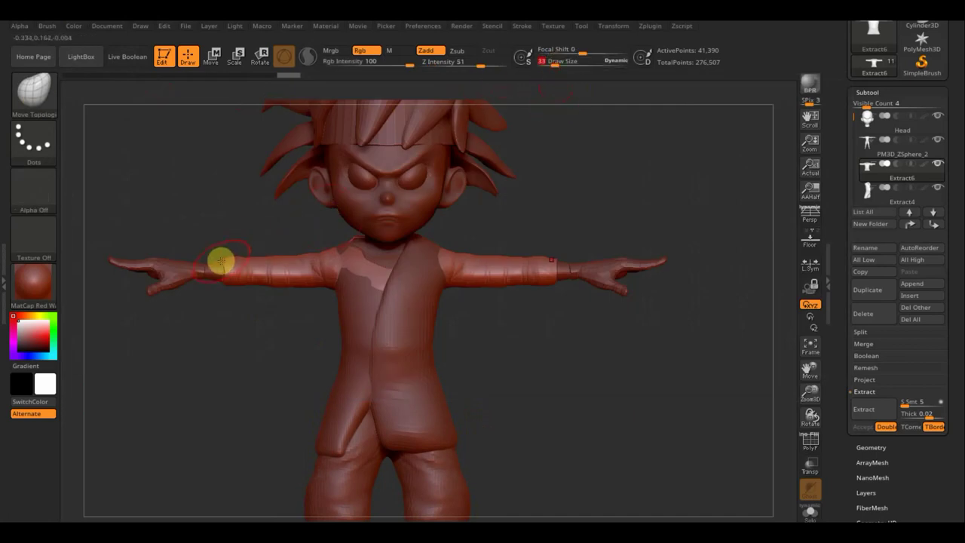
drag(215, 261, 188, 258)
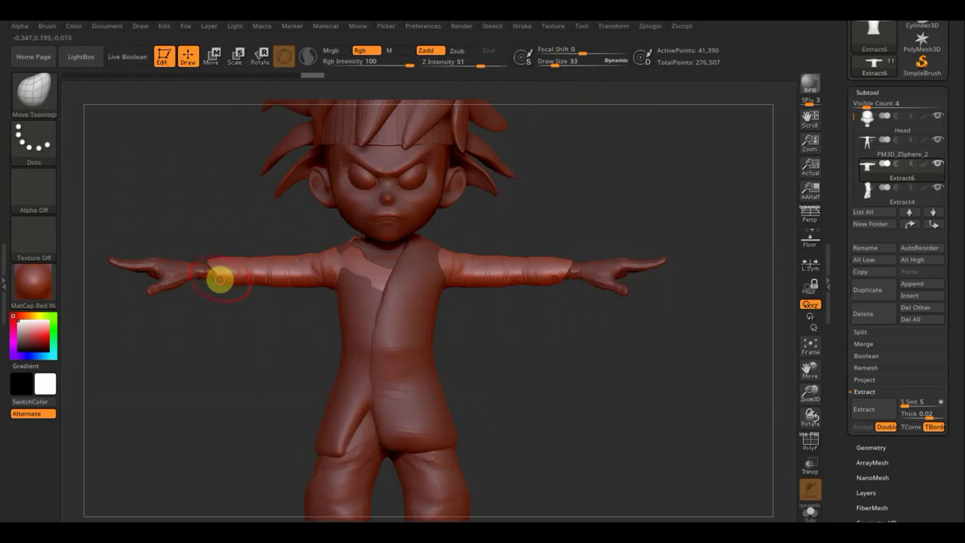
mouse_move(220, 280)
mouse_down()
mouse_move(188, 284)
mouse_move(204, 261)
mouse_move(192, 267)
mouse_up()
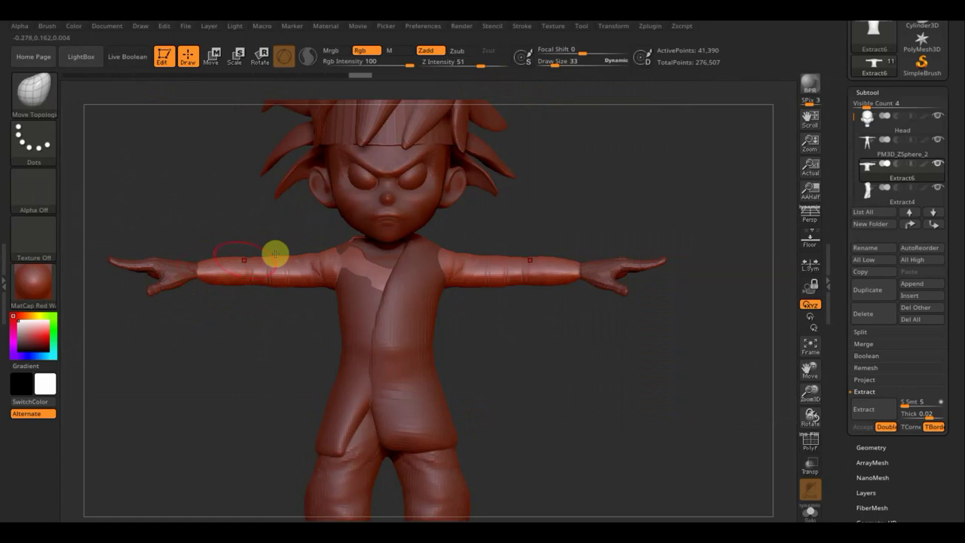
mouse_move(187, 207)
mouse_down()
mouse_move(224, 282)
mouse_move(186, 249)
mouse_up()
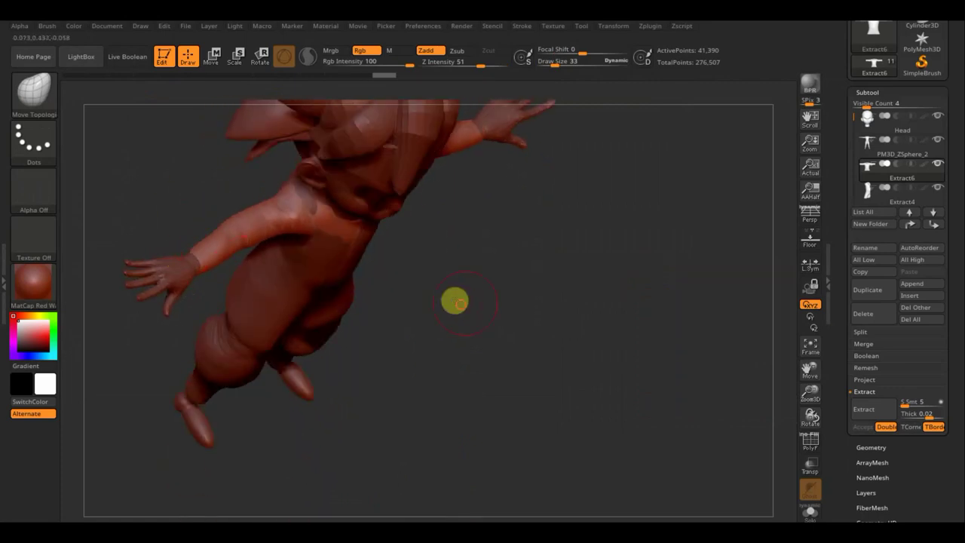
mouse_move(455, 299)
mouse_down()
mouse_move(438, 267)
mouse_move(518, 319)
mouse_move(255, 249)
mouse_up()
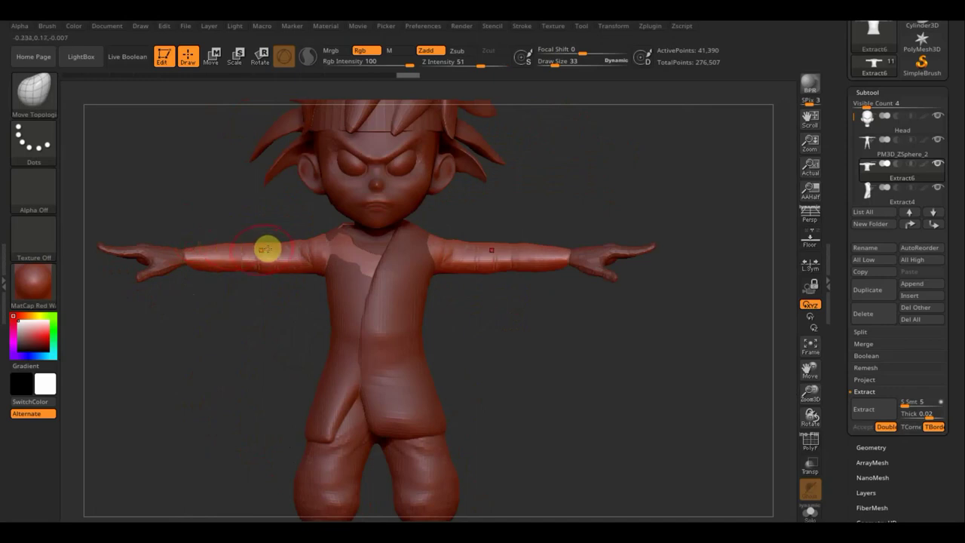
key(shift)
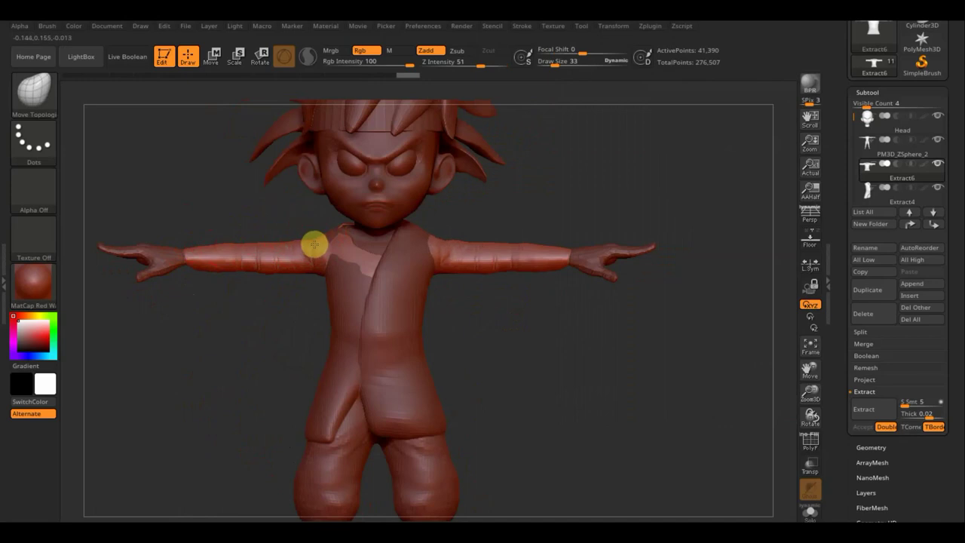
mouse_move(871, 144)
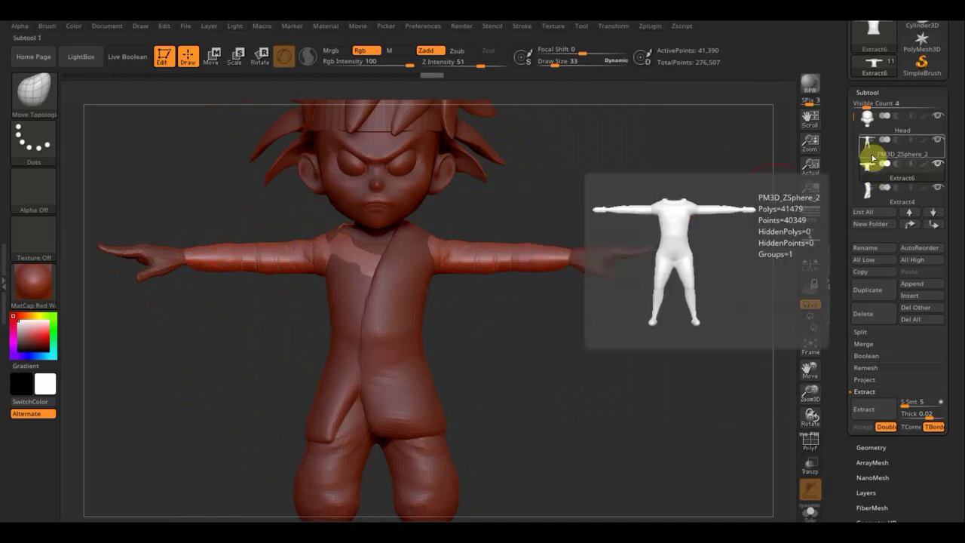
Cycle through the Extract4 and Extract3 subtools, ending with the Extract6 shirt active
click(878, 205)
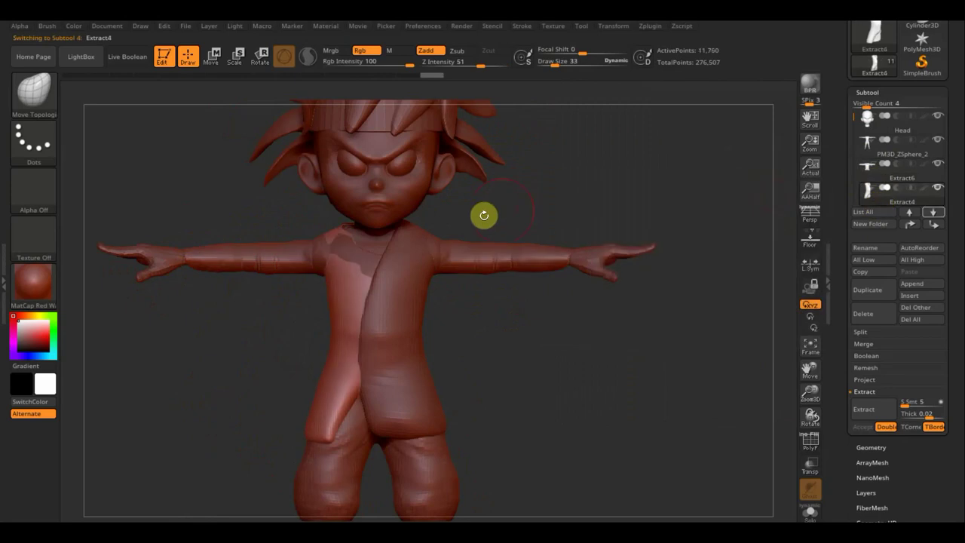
drag(490, 297, 533, 302)
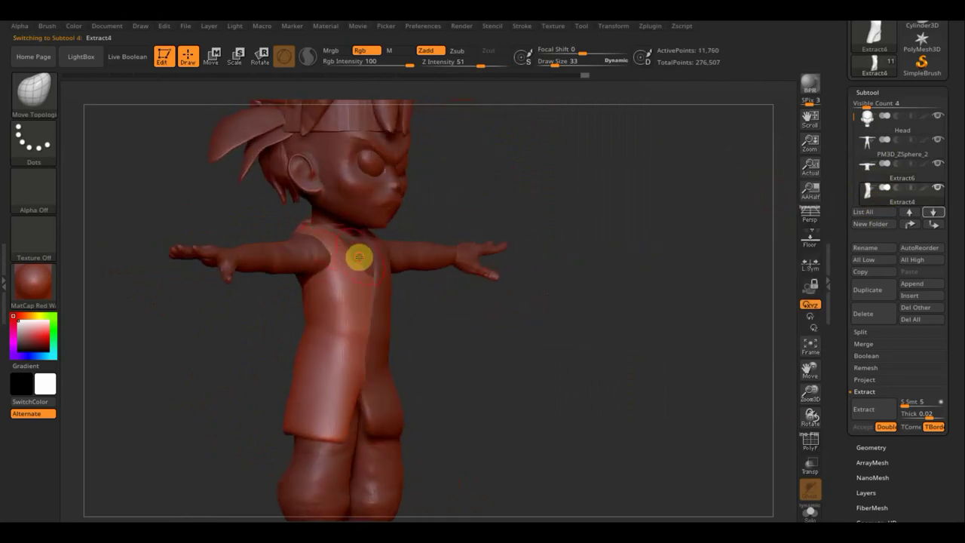
mouse_move(487, 288)
mouse_down()
mouse_move(468, 304)
mouse_move(506, 312)
mouse_move(491, 315)
mouse_up()
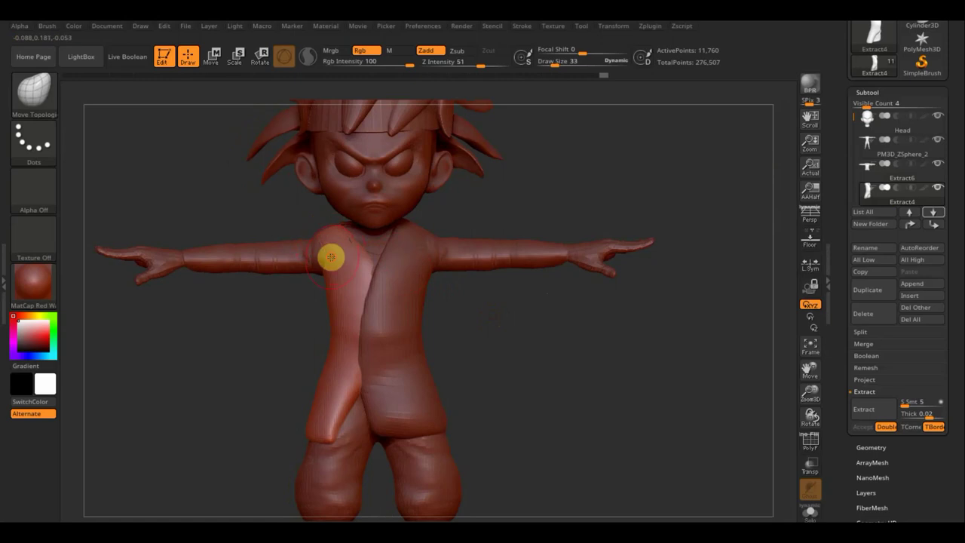
click(933, 212)
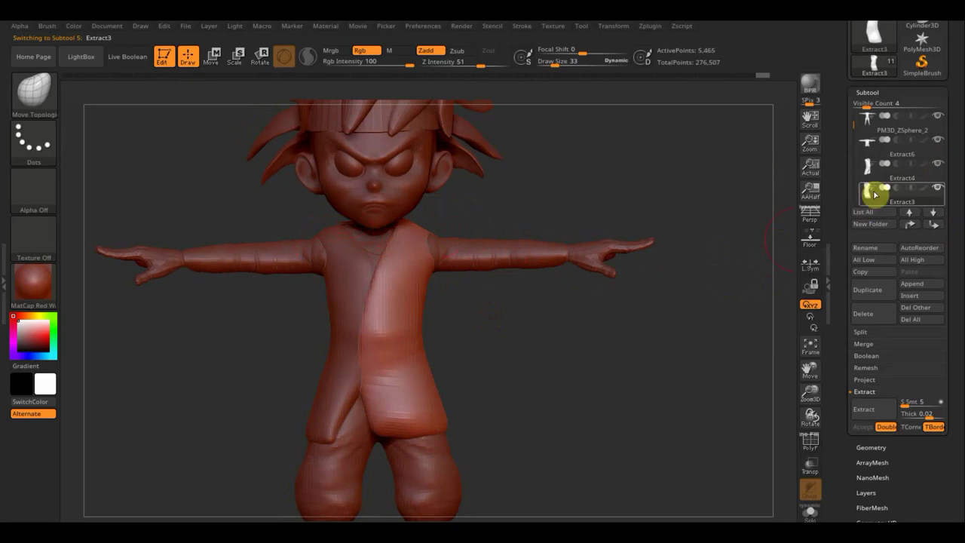
click(877, 171)
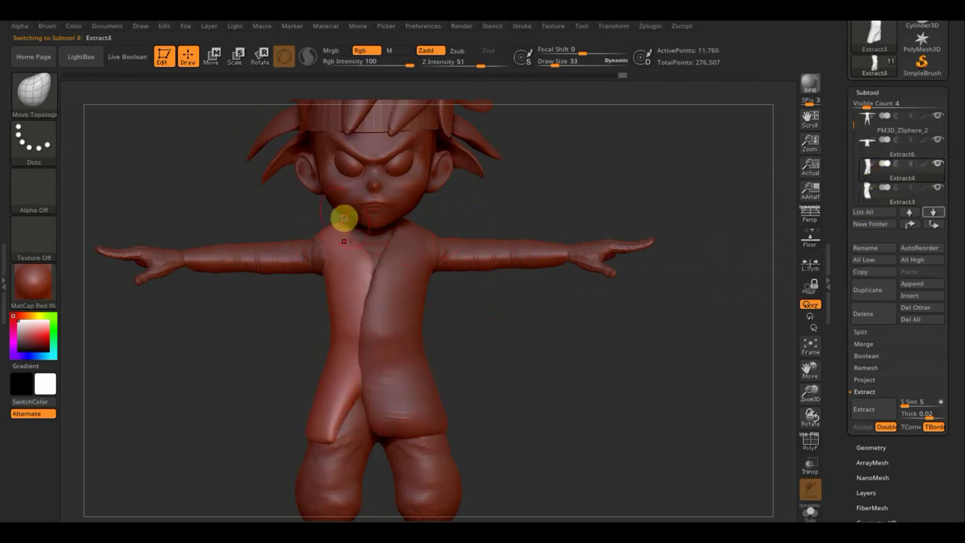
click(866, 156)
mouse_move(897, 143)
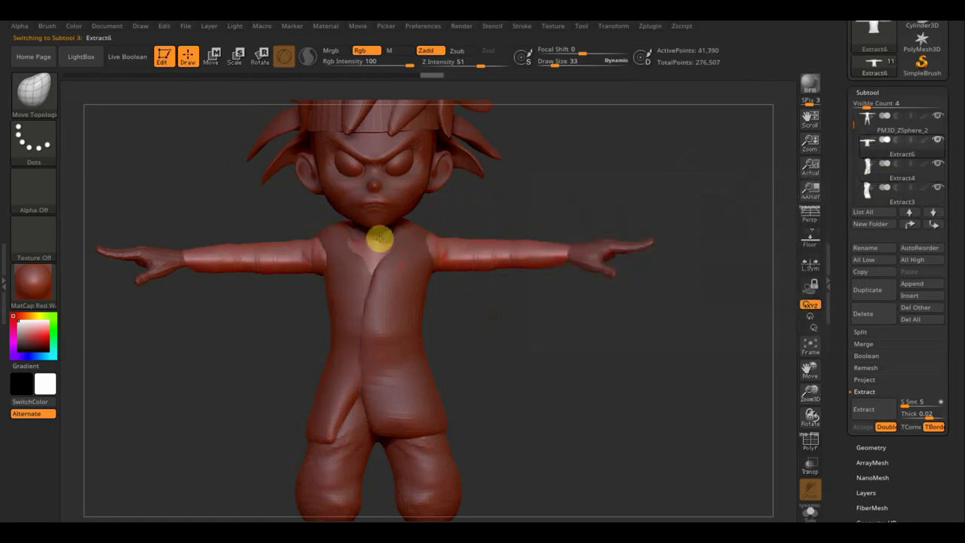
Smooth the shirt around the upper chest and set the brush draw size to 10
key(shift)
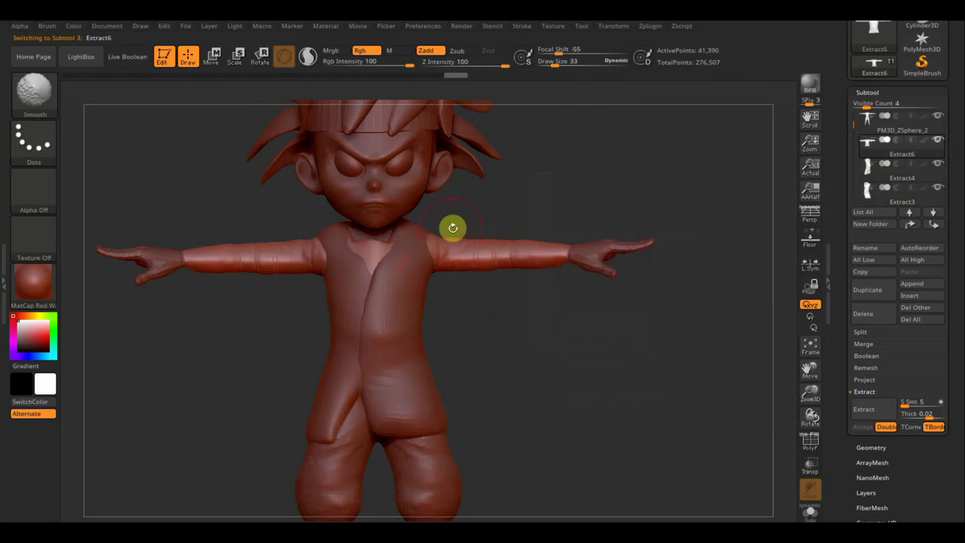
mouse_move(521, 216)
mouse_down()
mouse_move(472, 233)
mouse_move(359, 244)
mouse_up()
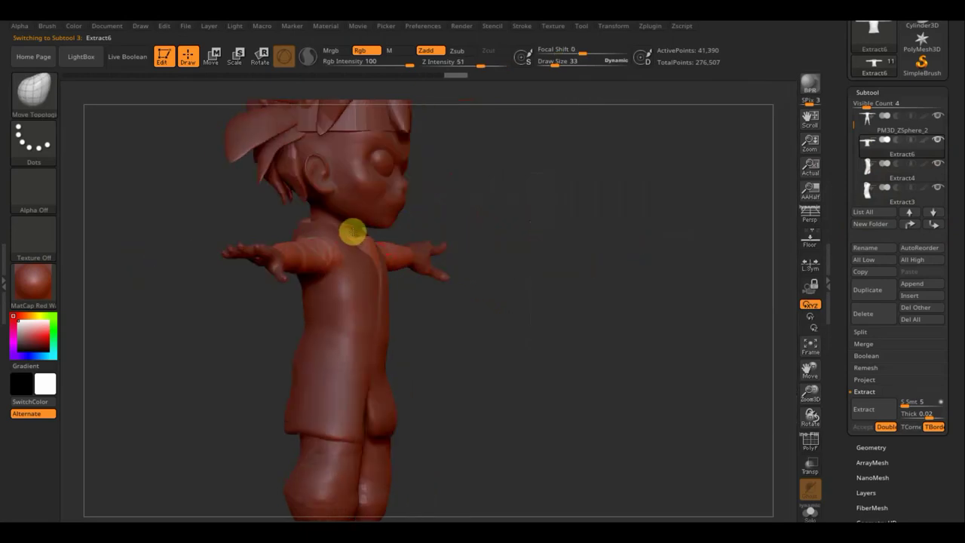
shift+drag(446, 209, 430, 209)
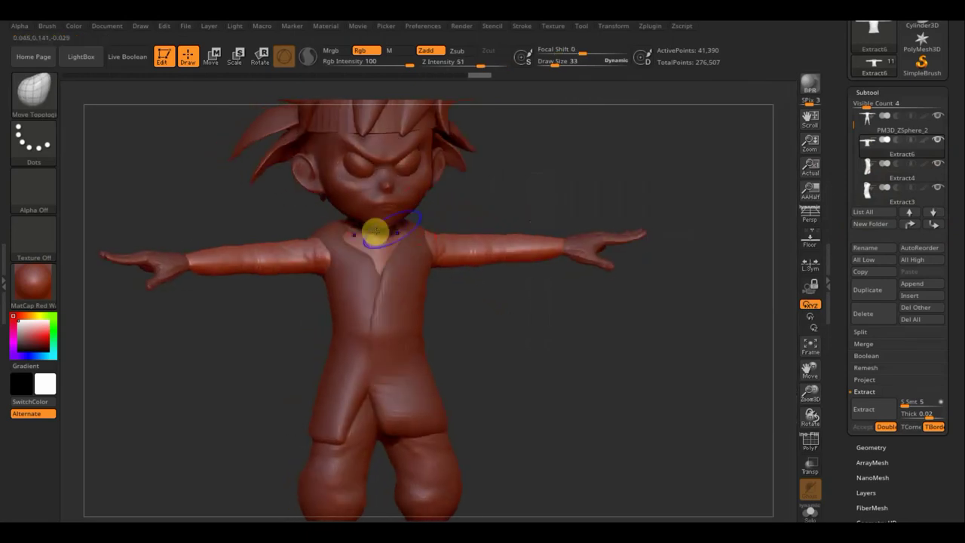
mouse_move(362, 236)
shift+mouse_down()
mouse_move(345, 235)
mouse_move(353, 250)
mouse_move(345, 235)
shift+mouse_up()
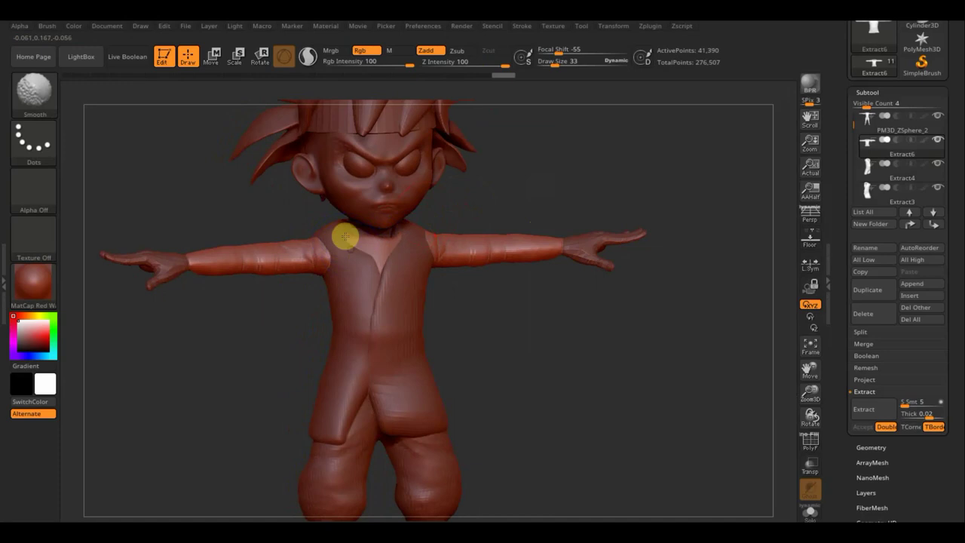
alt+drag(589, 171, 569, 166)
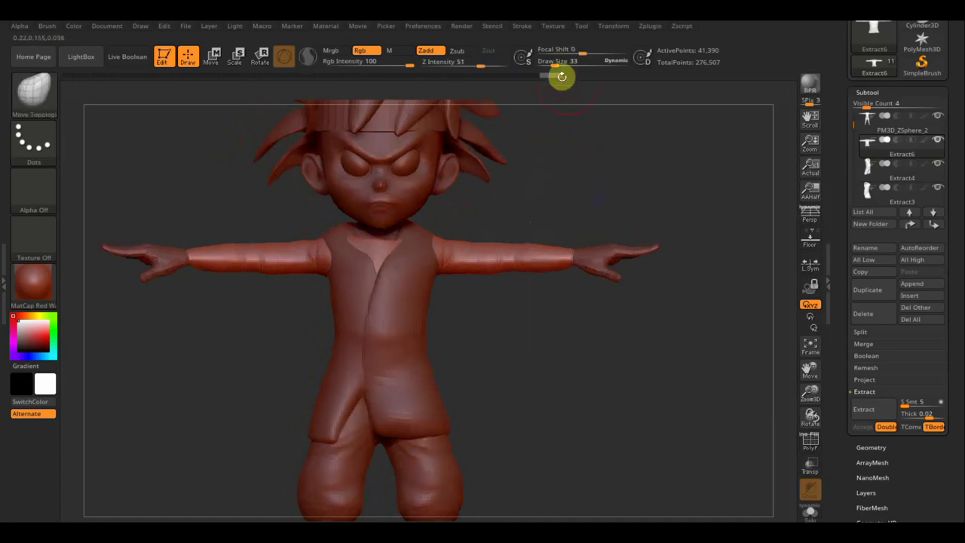
drag(555, 66, 542, 64)
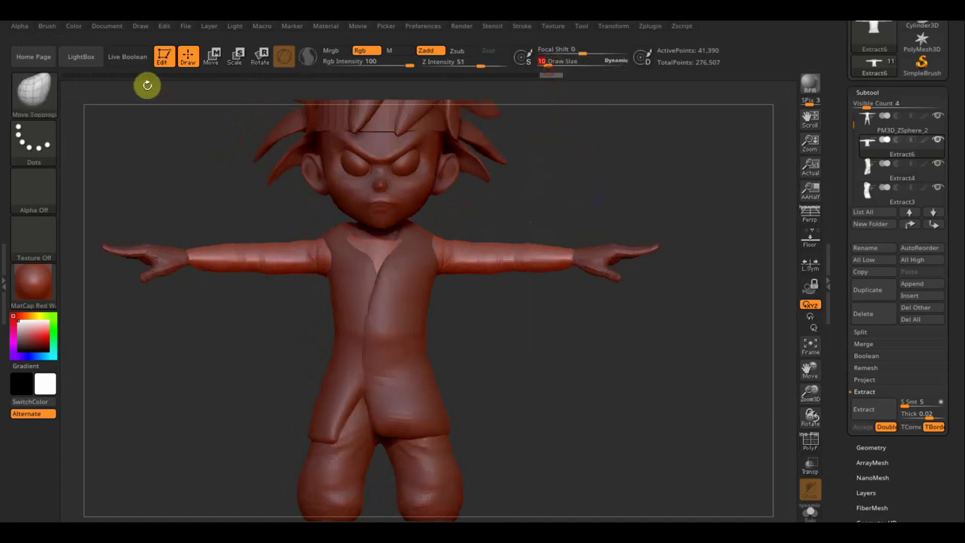
click(34, 92)
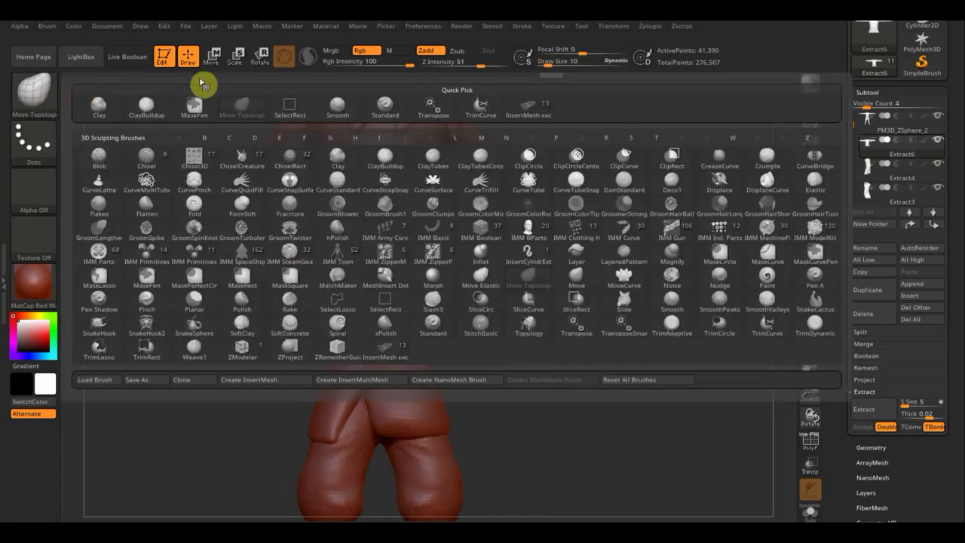
Sculpt fold creases on the upper sleeve with ClayBuildup at draw size 17
click(154, 102)
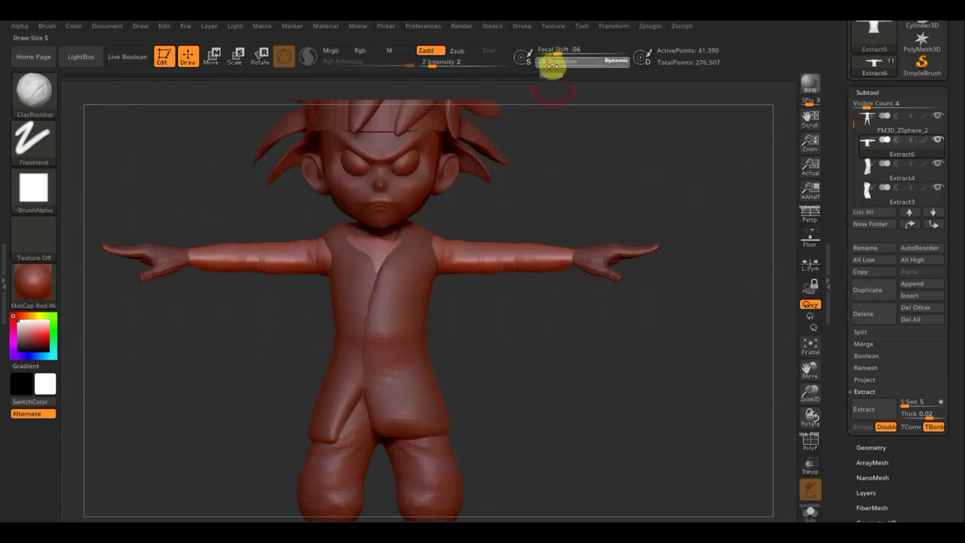
drag(551, 65, 553, 65)
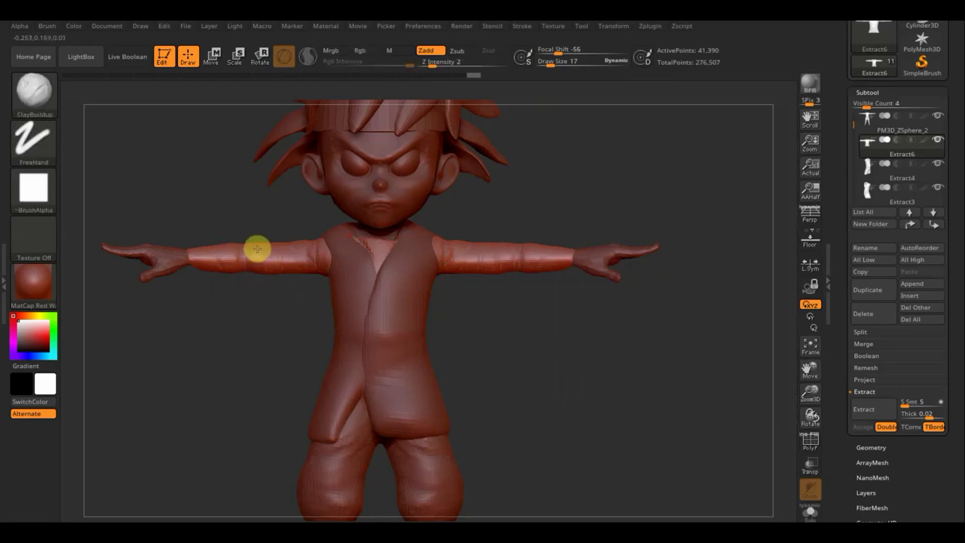
drag(263, 269, 269, 239)
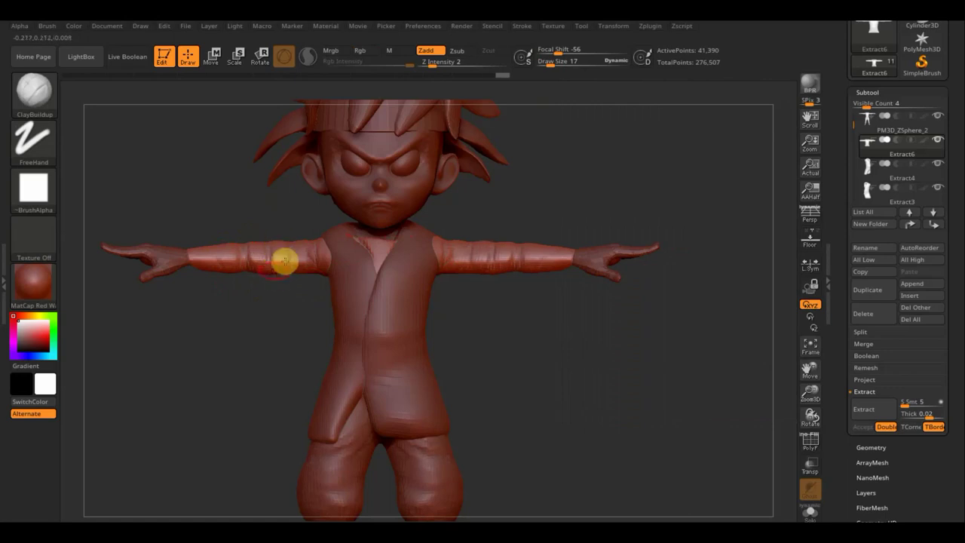
drag(284, 261, 293, 258)
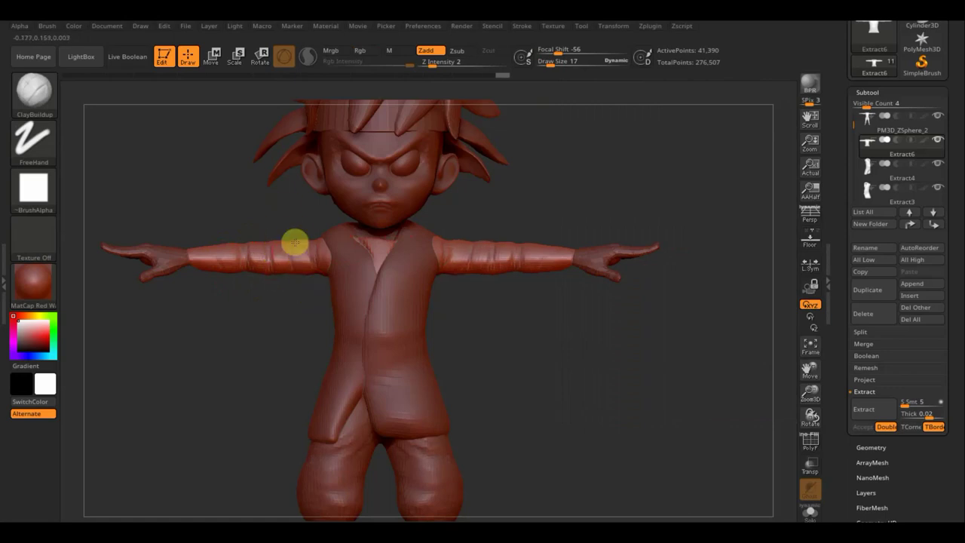
Smooth the seams where the sleeves meet the shoulders on both sides
mouse_move(284, 327)
mouse_down()
mouse_move(400, 331)
mouse_move(319, 284)
mouse_up()
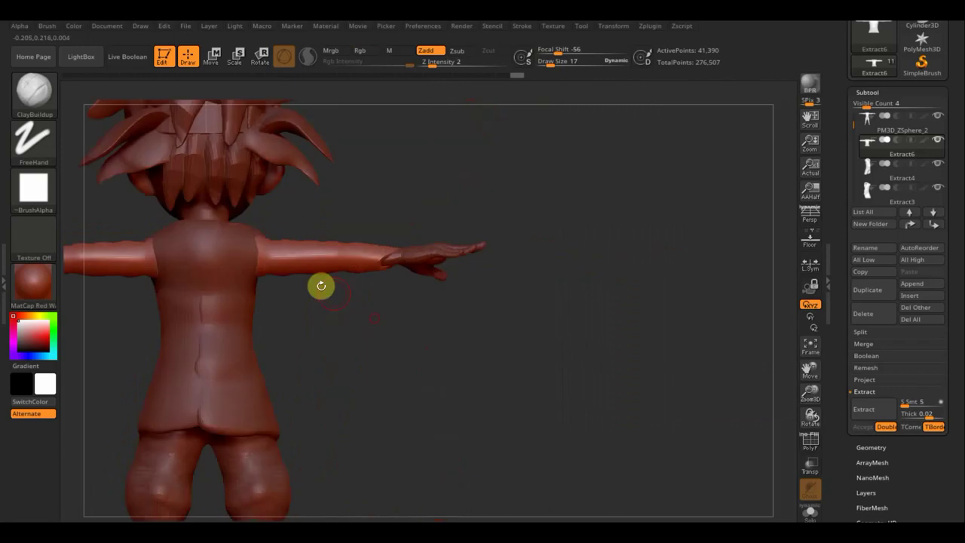
mouse_move(286, 232)
mouse_down()
mouse_move(269, 297)
mouse_move(280, 273)
mouse_up()
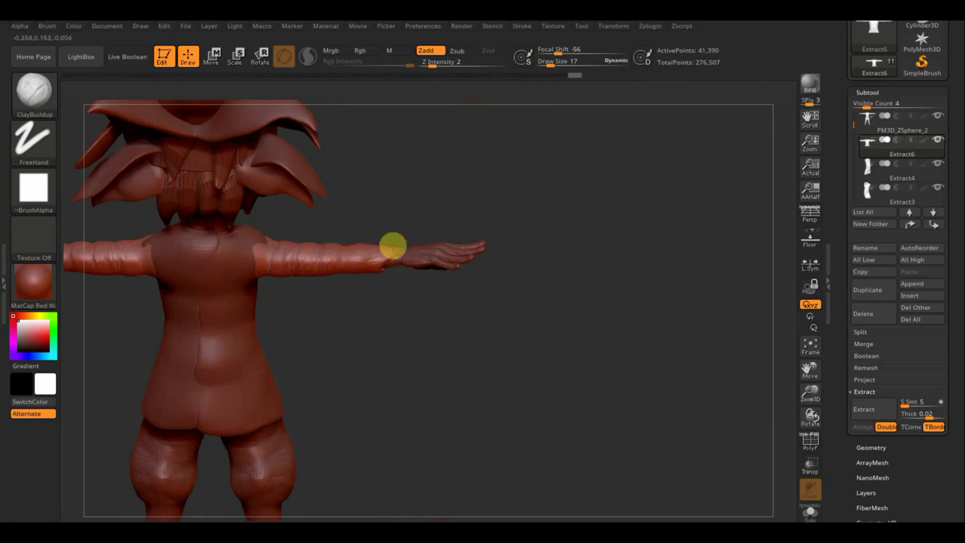
mouse_move(457, 209)
mouse_down()
mouse_move(401, 196)
mouse_move(460, 155)
mouse_up()
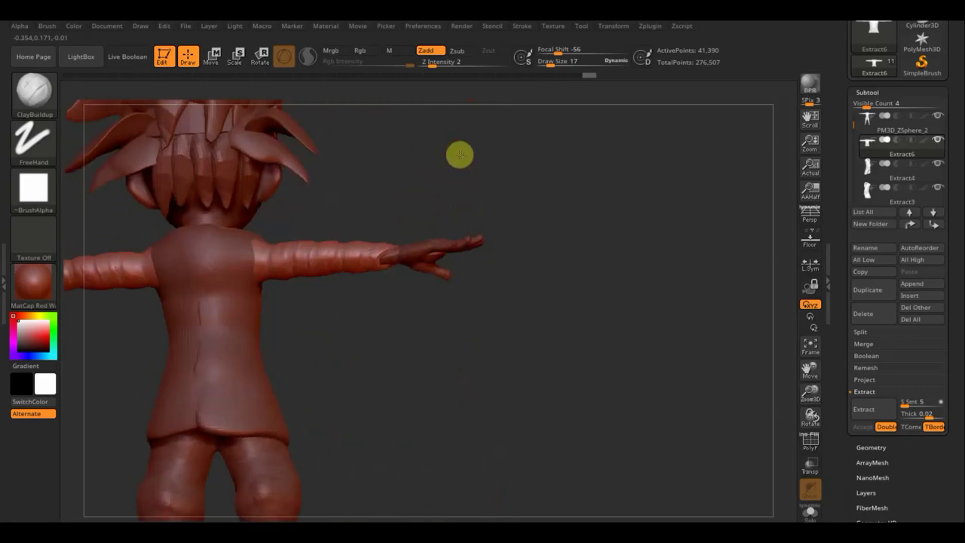
key(shift)
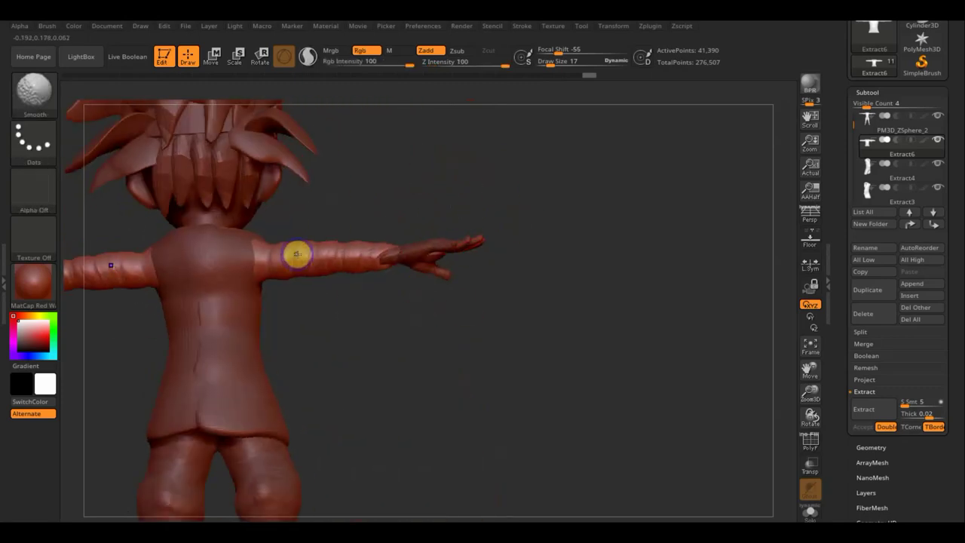
mouse_move(291, 250)
shift+mouse_down()
mouse_move(267, 254)
mouse_move(265, 276)
mouse_move(250, 252)
mouse_move(257, 235)
mouse_move(255, 256)
shift+mouse_up()
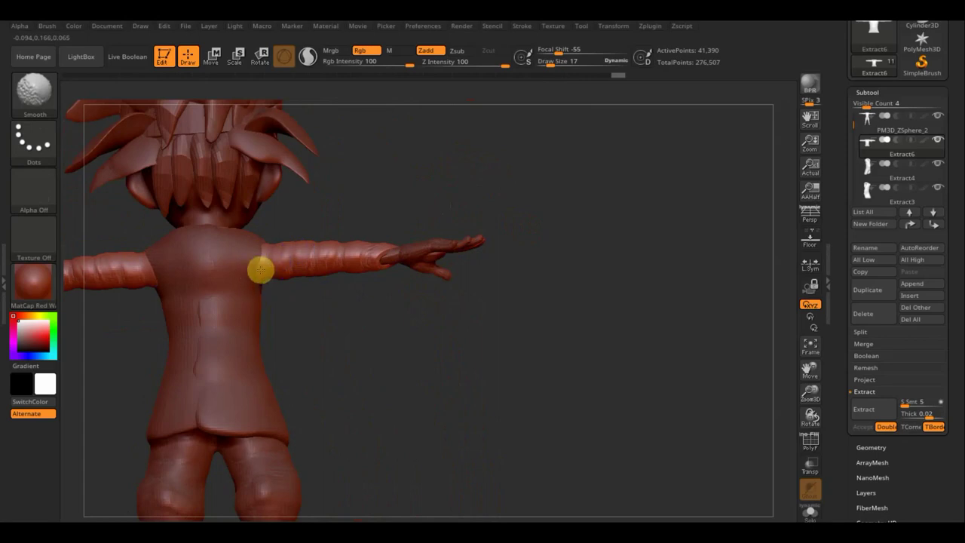
mouse_move(418, 334)
mouse_down()
mouse_move(310, 345)
mouse_move(467, 338)
mouse_move(456, 357)
mouse_up()
shift+drag(269, 244, 271, 247)
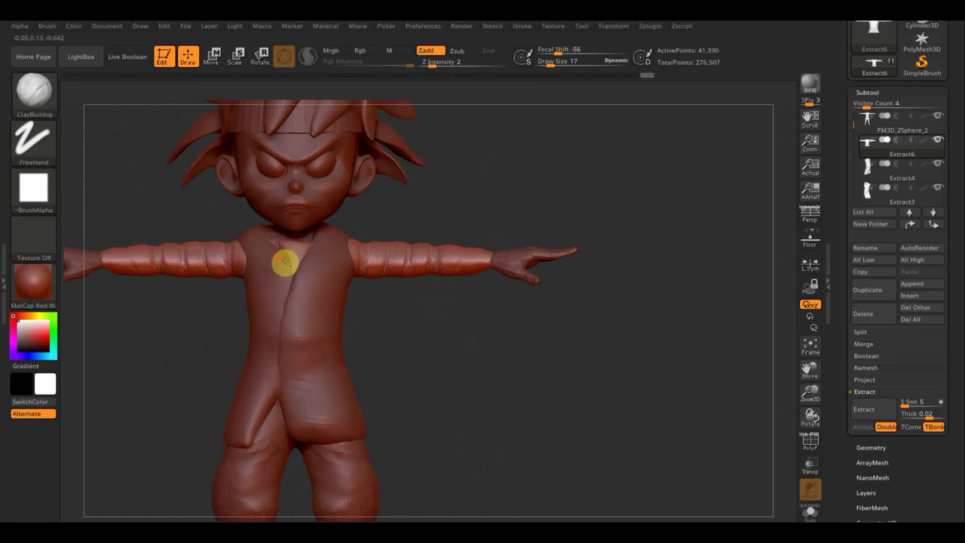
Apply Mirror And Weld to the Extract6 shirt and check it from the side
click(872, 447)
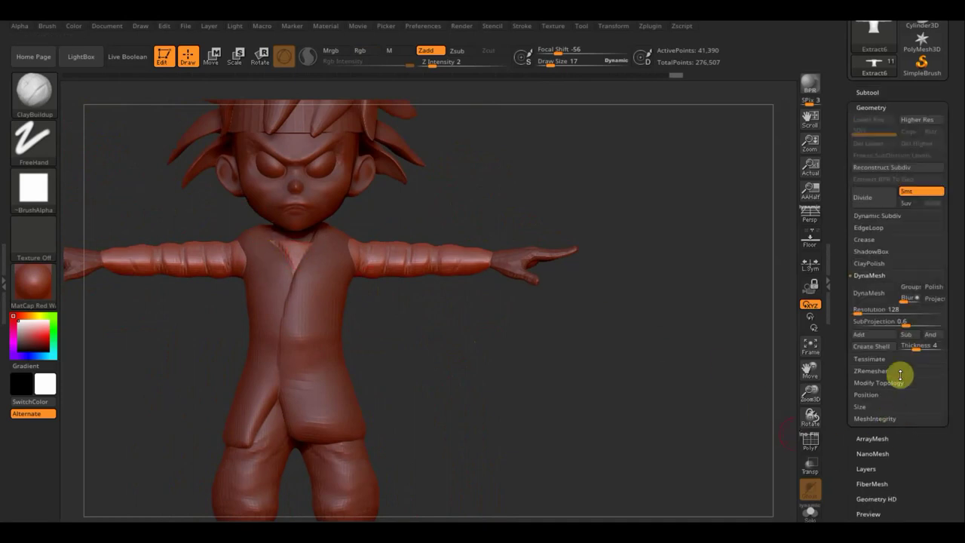
click(889, 384)
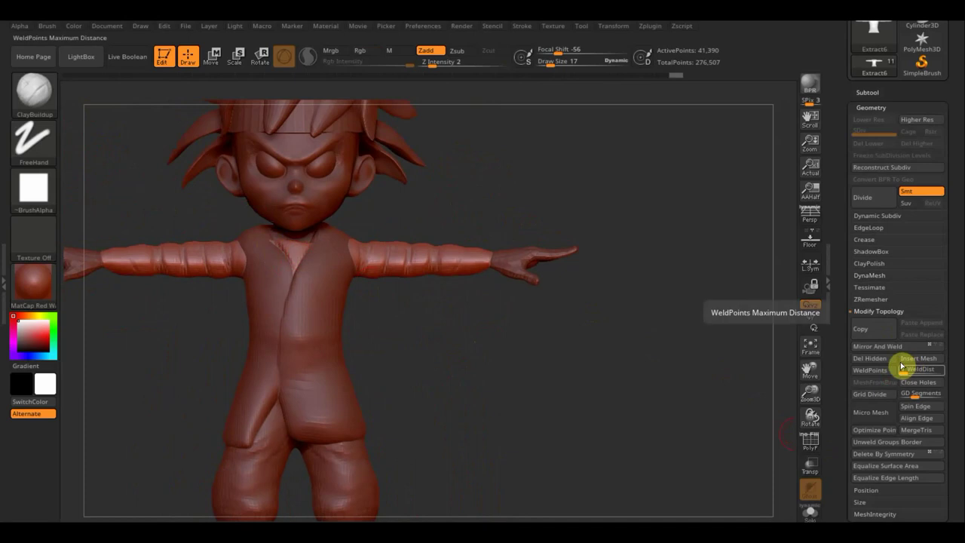
click(895, 347)
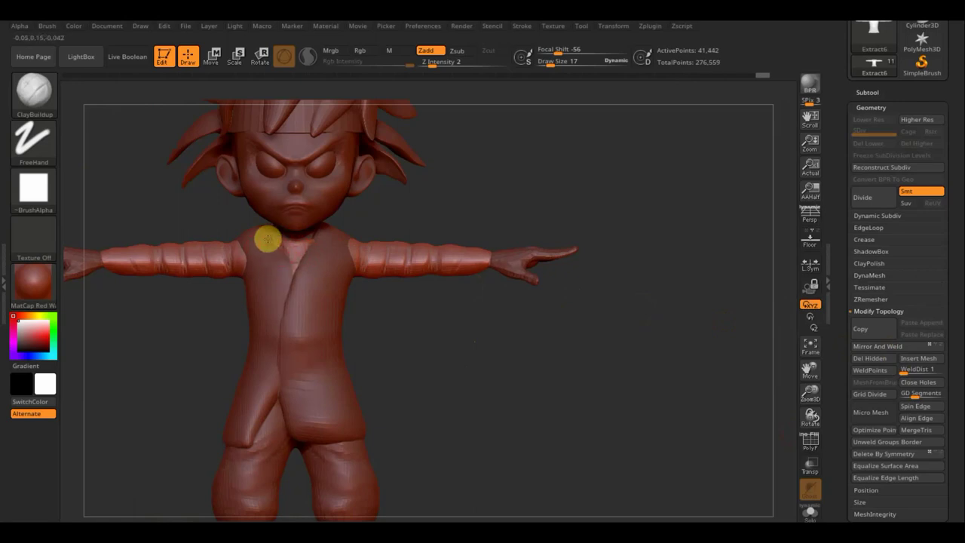
mouse_move(396, 199)
mouse_down()
mouse_move(297, 215)
mouse_move(353, 215)
mouse_move(385, 236)
mouse_move(300, 277)
mouse_up()
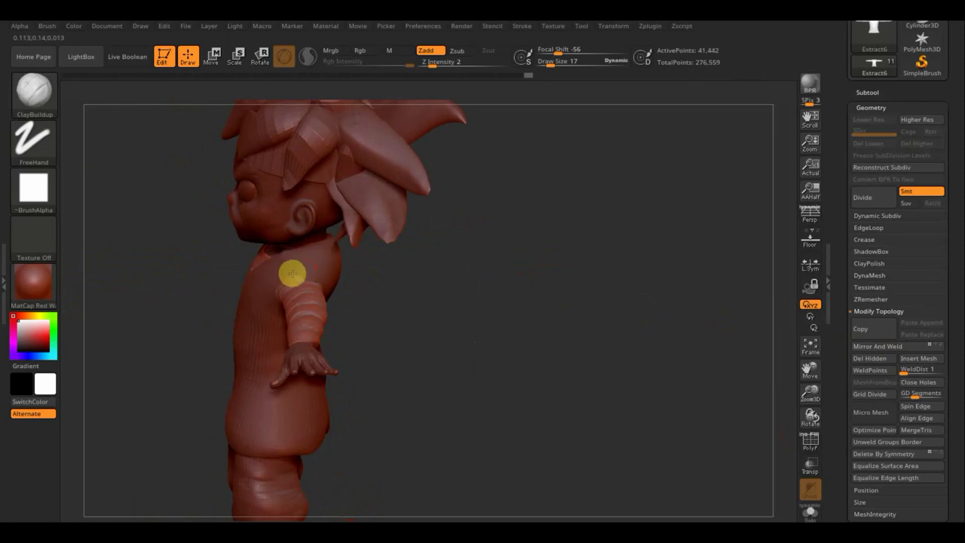
mouse_move(377, 288)
mouse_down()
mouse_move(443, 276)
mouse_move(469, 295)
mouse_up()
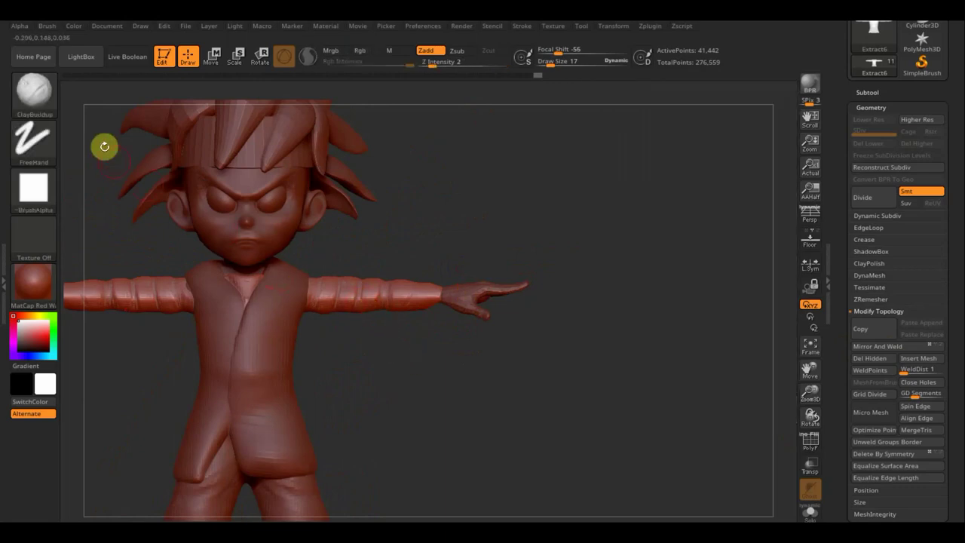
Switch to the Move Topological brush at draw size 23
click(31, 95)
click(237, 106)
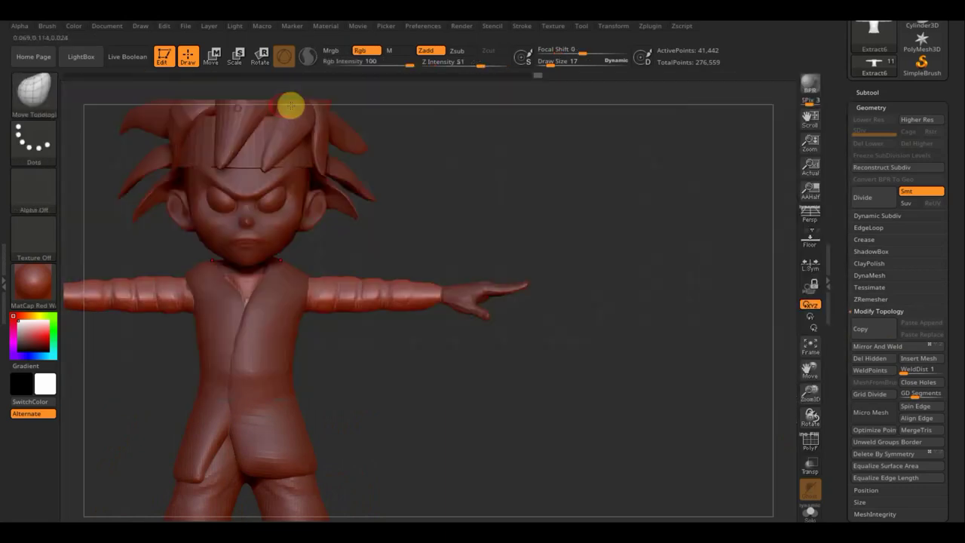
drag(549, 65, 555, 67)
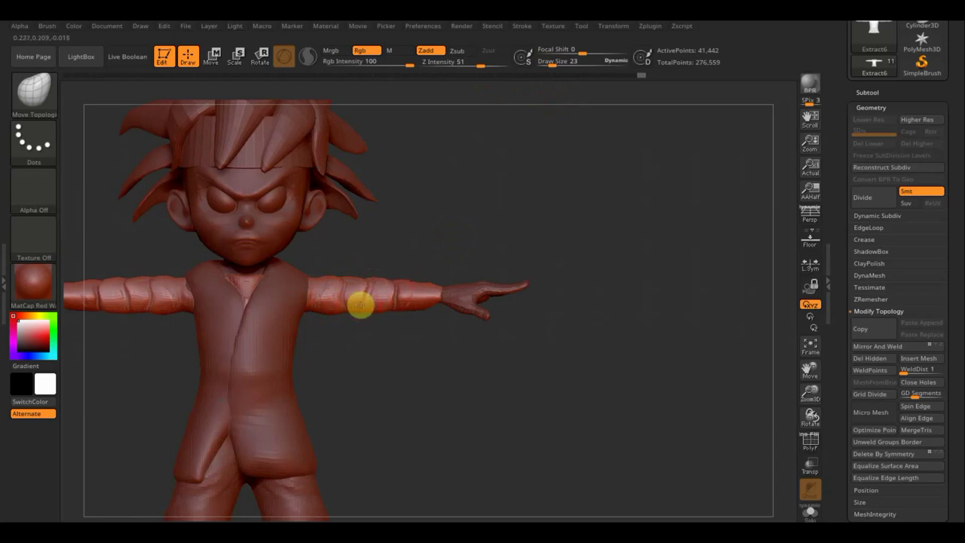
Orbit the model to inspect it from several angles, then hide the Goku reference image
mouse_move(399, 261)
right_down()
mouse_move(392, 267)
mouse_move(414, 250)
mouse_move(313, 283)
right_up()
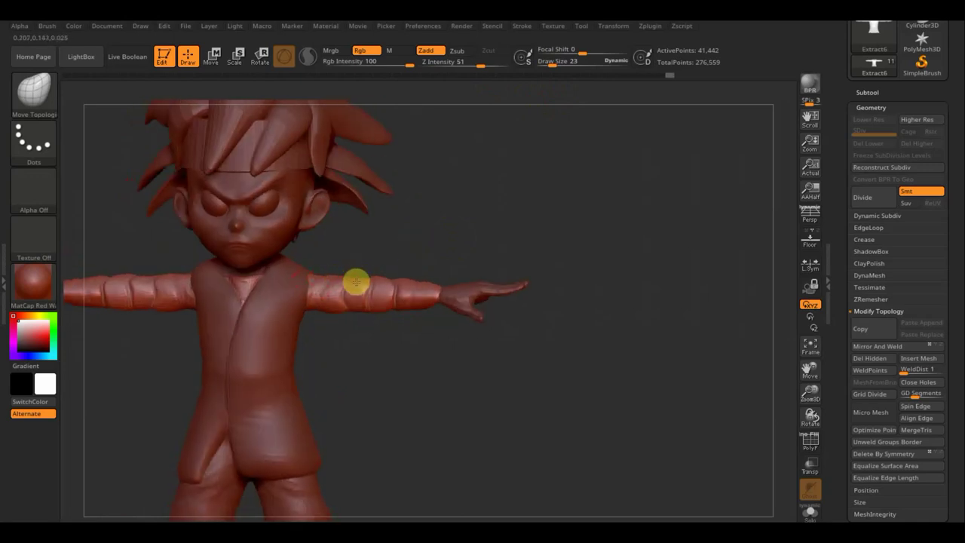
mouse_move(379, 288)
right_down()
mouse_move(427, 306)
mouse_move(403, 357)
mouse_move(377, 322)
right_up()
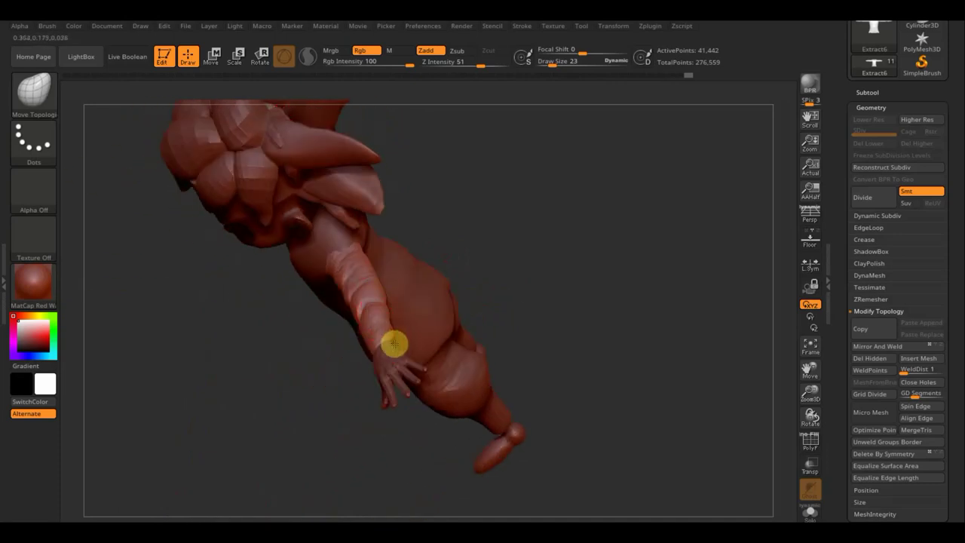
mouse_move(491, 170)
shift+mouse_down()
mouse_move(494, 162)
mouse_move(398, 477)
mouse_move(560, 422)
shift+mouse_up()
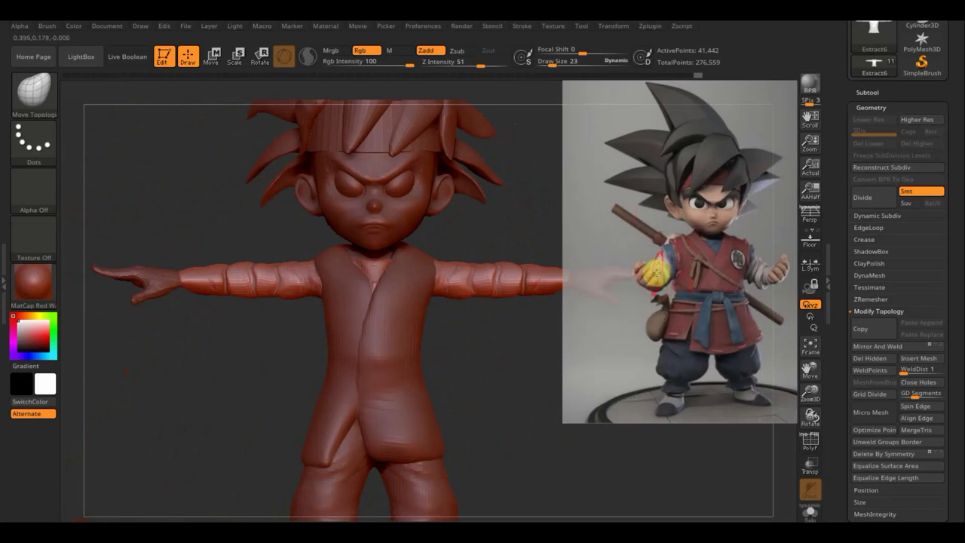
mouse_move(493, 382)
mouse_down()
mouse_move(491, 358)
mouse_move(430, 355)
mouse_up()
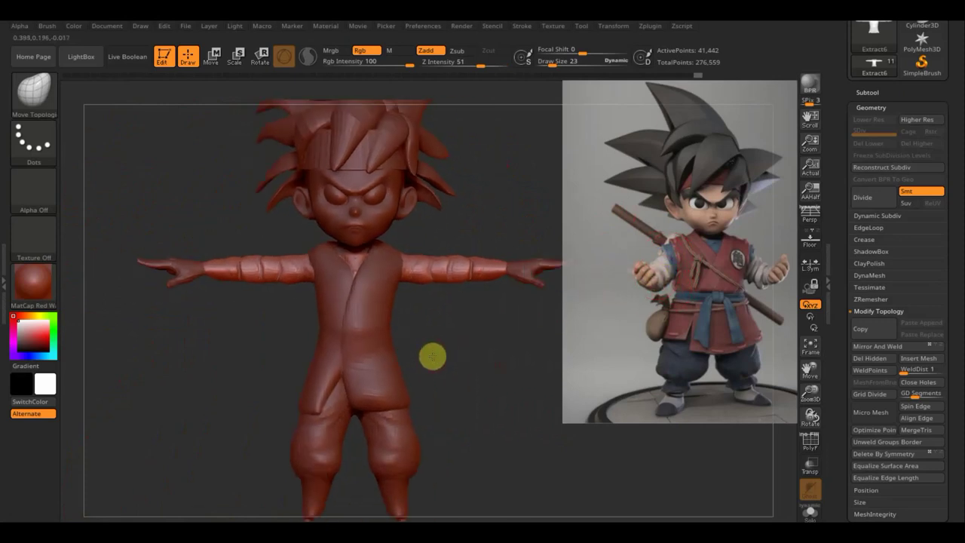
key(shift+z)
Duplicate the Extract3 subtool as Extract7 and trim the copy over the body
click(867, 92)
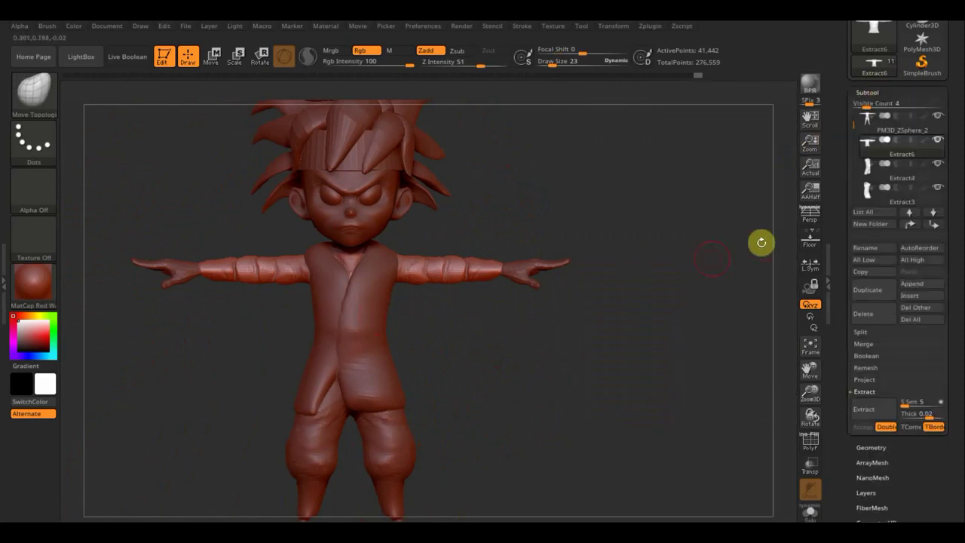
click(907, 193)
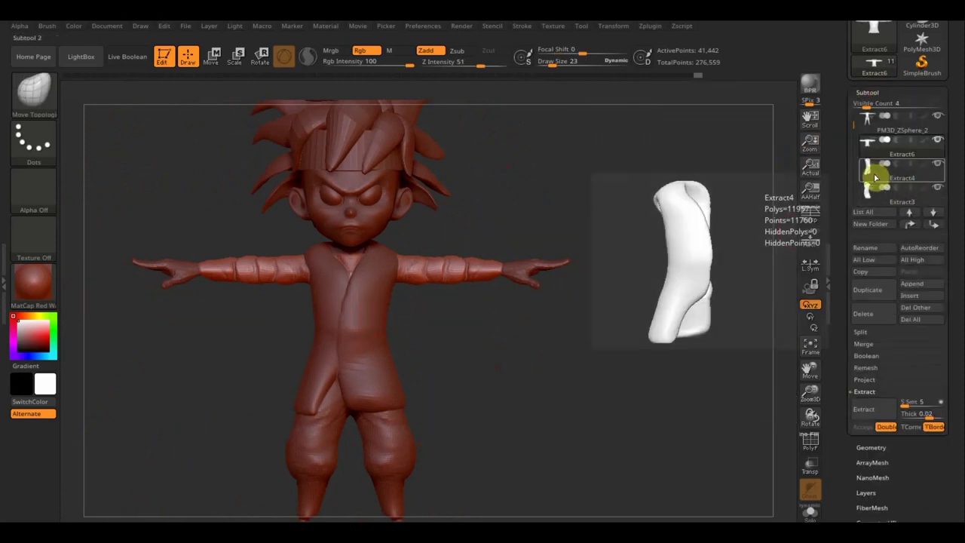
click(868, 294)
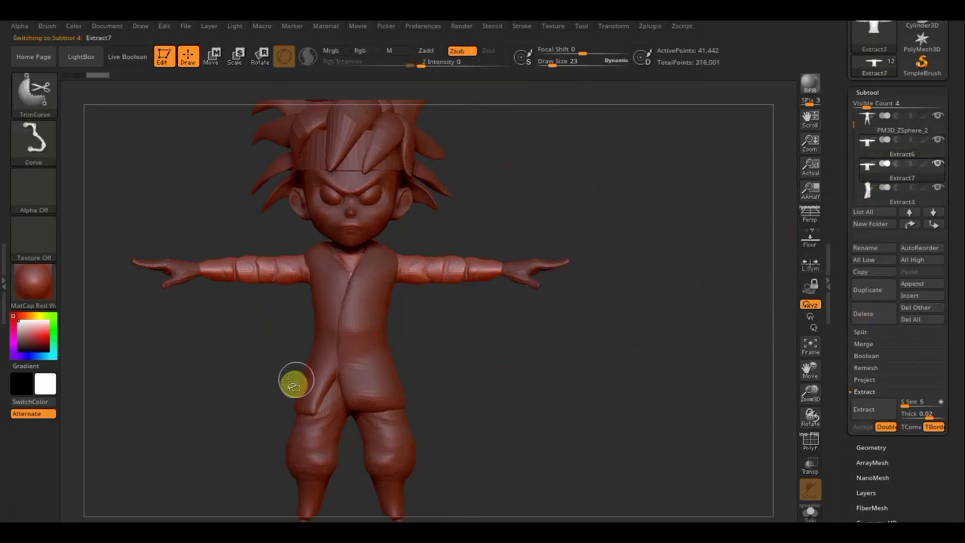
ctrl+shift+drag(318, 377, 337, 451)
ctrl+shift+drag(283, 294, 273, 166)
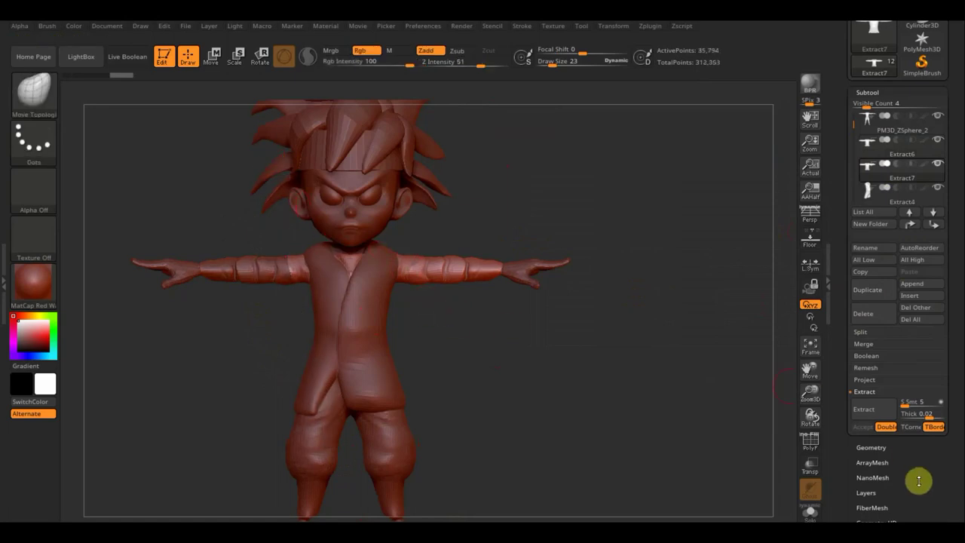
Mirror And Weld the copy, trim it across the waist, and check it solo
click(871, 449)
click(879, 445)
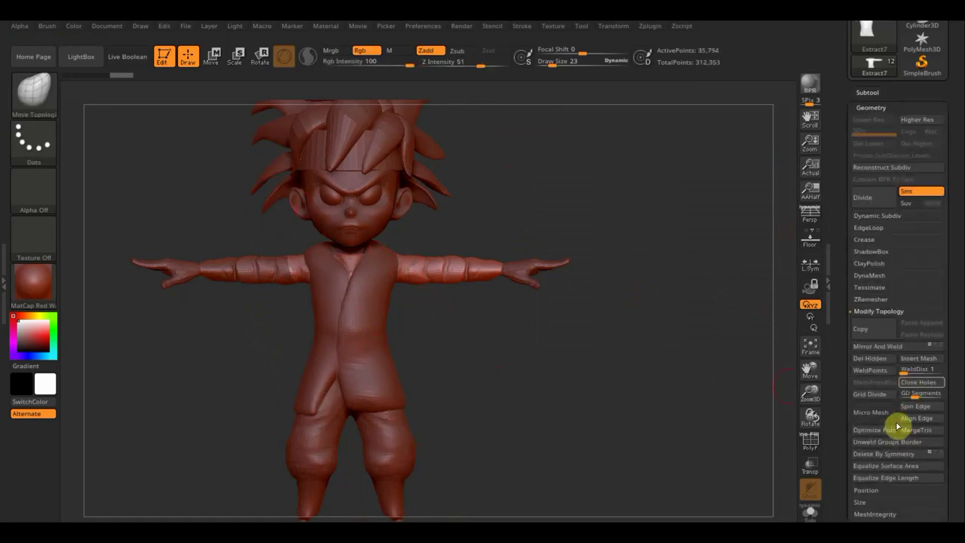
click(895, 346)
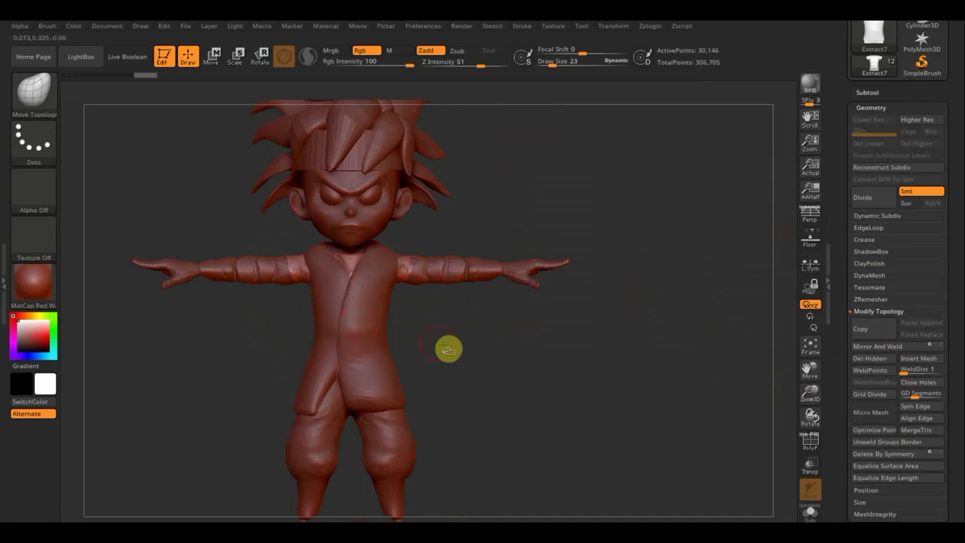
mouse_move(511, 327)
ctrl+shift+mouse_down()
mouse_move(253, 326)
mouse_move(237, 356)
ctrl+shift+mouse_up()
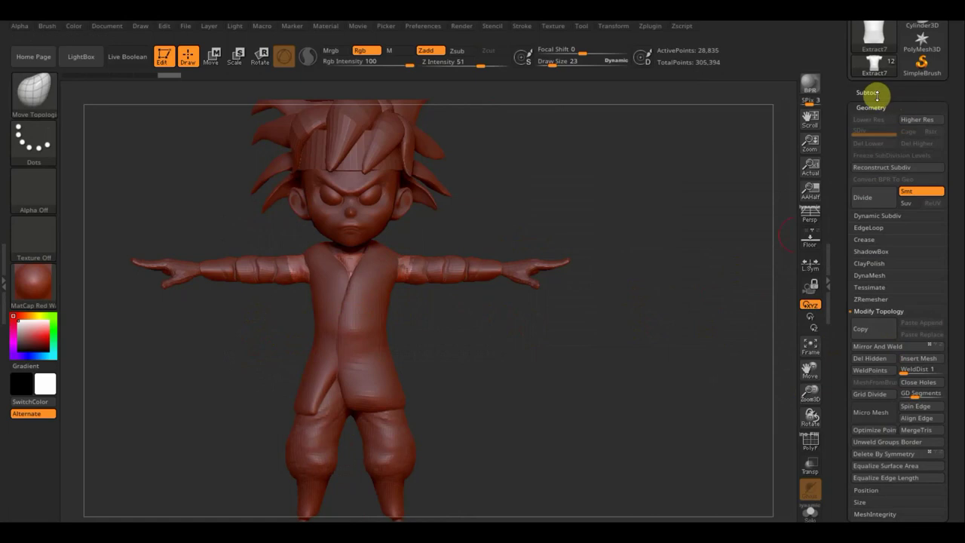
click(867, 92)
shift+click(939, 142)
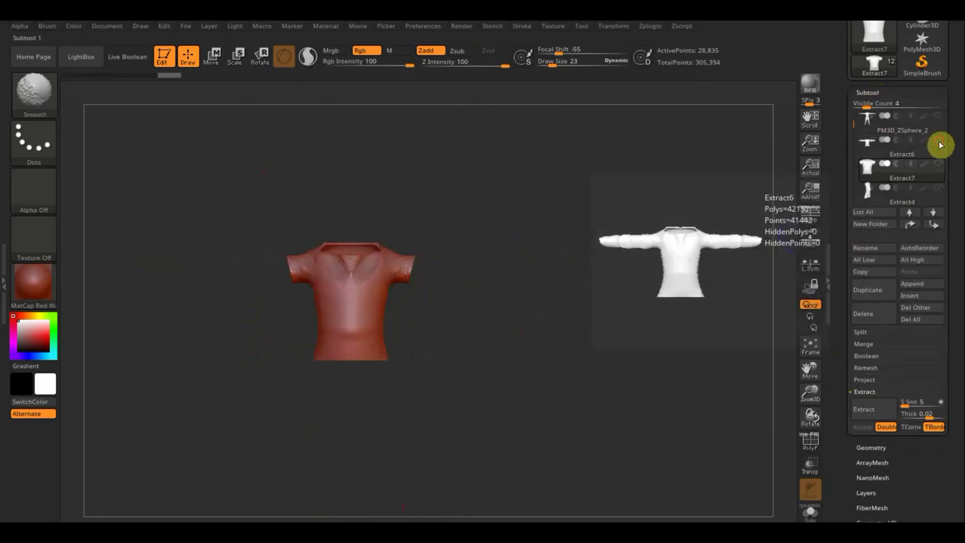
shift+click(940, 144)
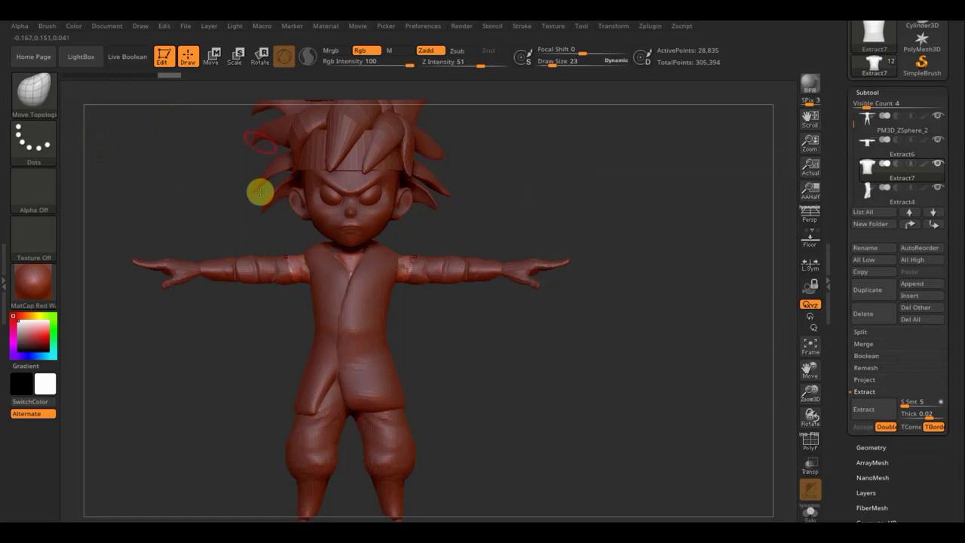
key(ctrl)
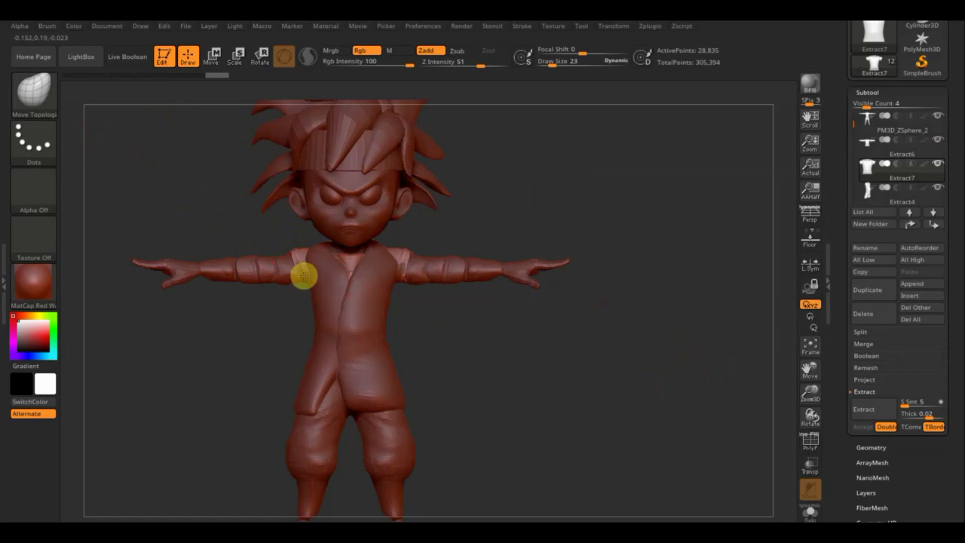
drag(476, 336, 548, 342)
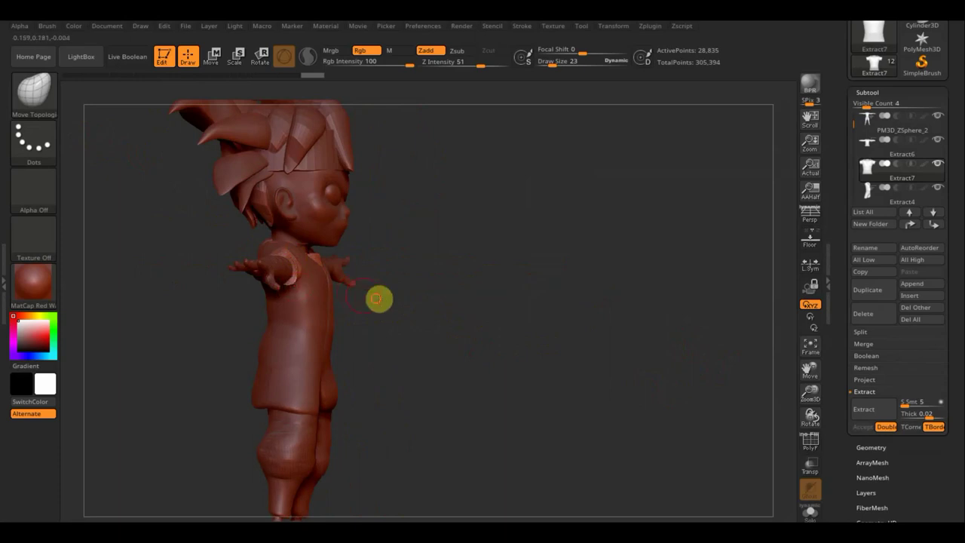
drag(379, 297, 281, 268)
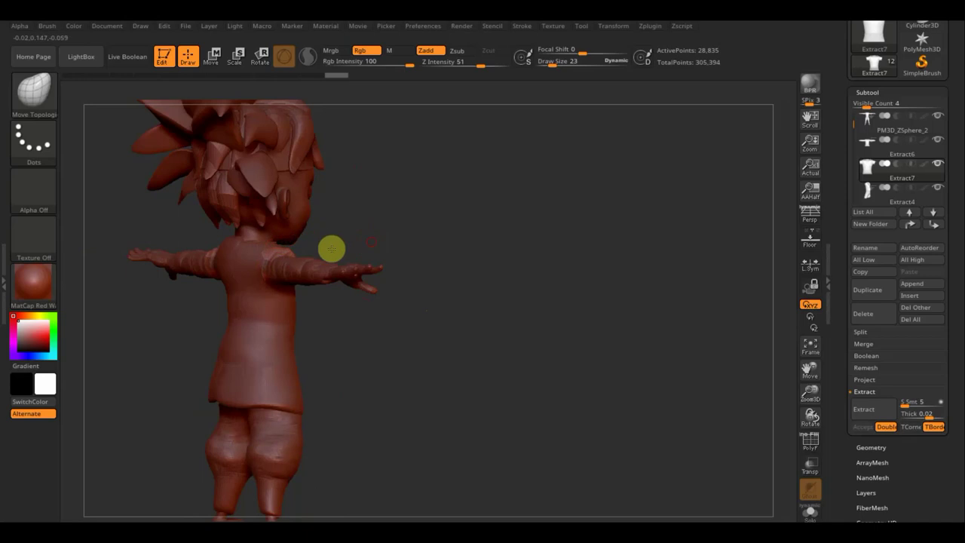
drag(329, 248, 283, 247)
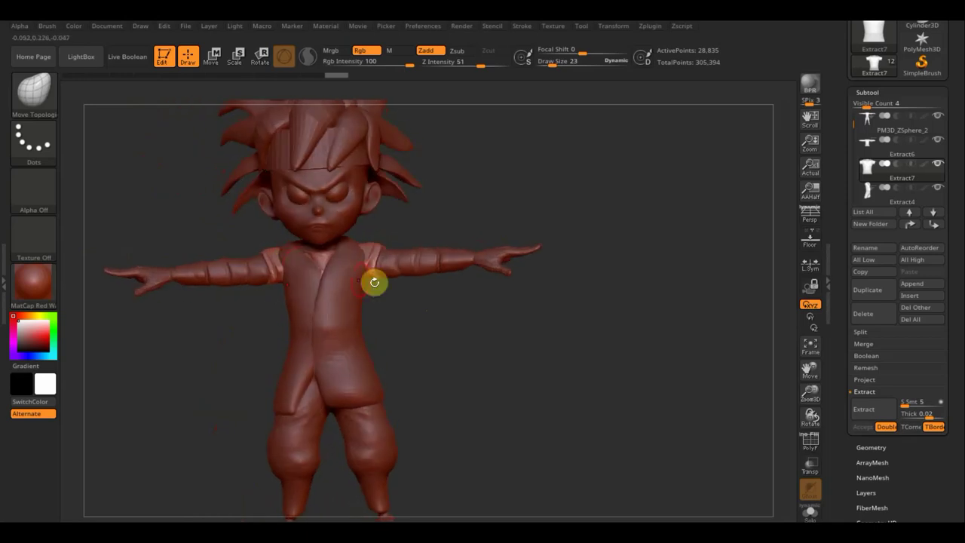
Make Extract4 active and pick the ClayBuildup brush at draw size 15
click(877, 192)
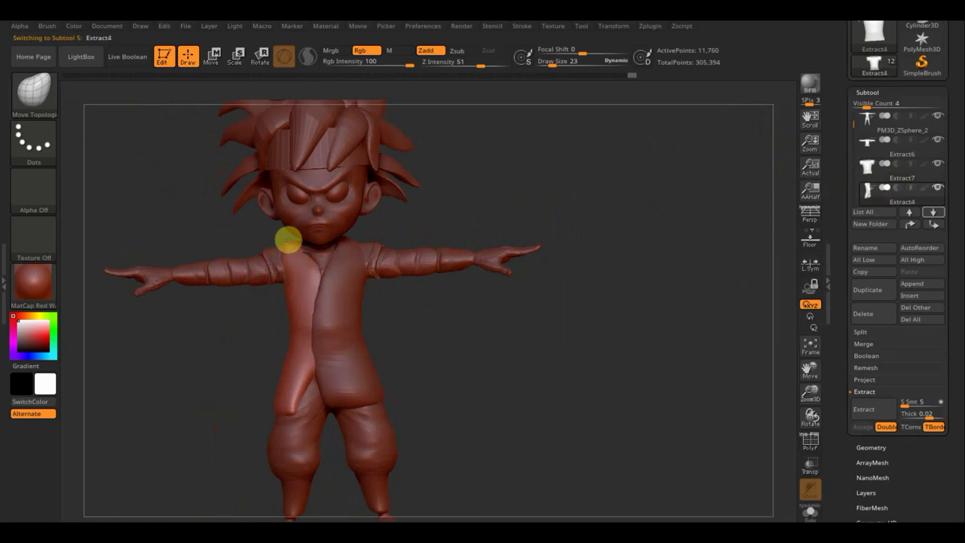
drag(248, 237, 279, 259)
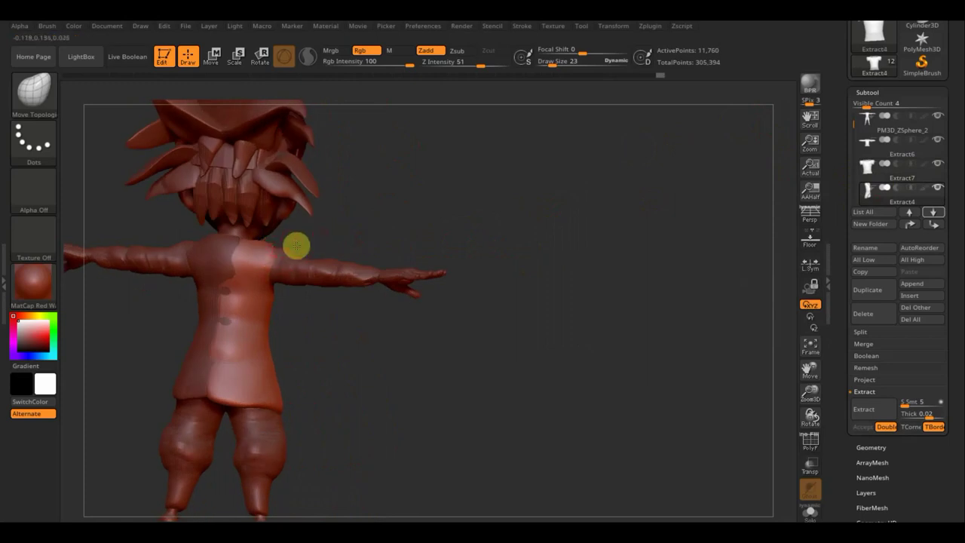
mouse_move(295, 244)
mouse_down()
mouse_move(271, 258)
mouse_move(271, 291)
mouse_move(418, 263)
mouse_move(220, 207)
mouse_up()
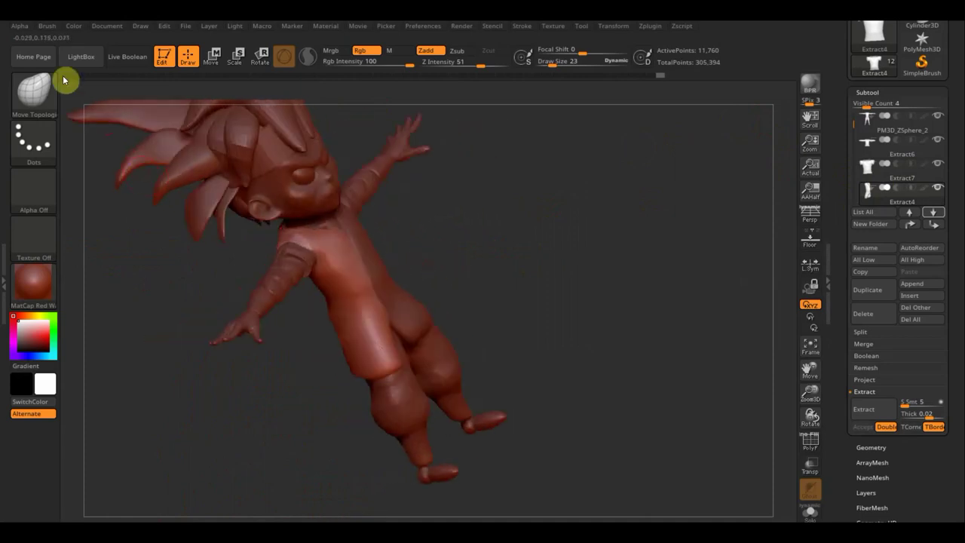
click(38, 93)
click(156, 111)
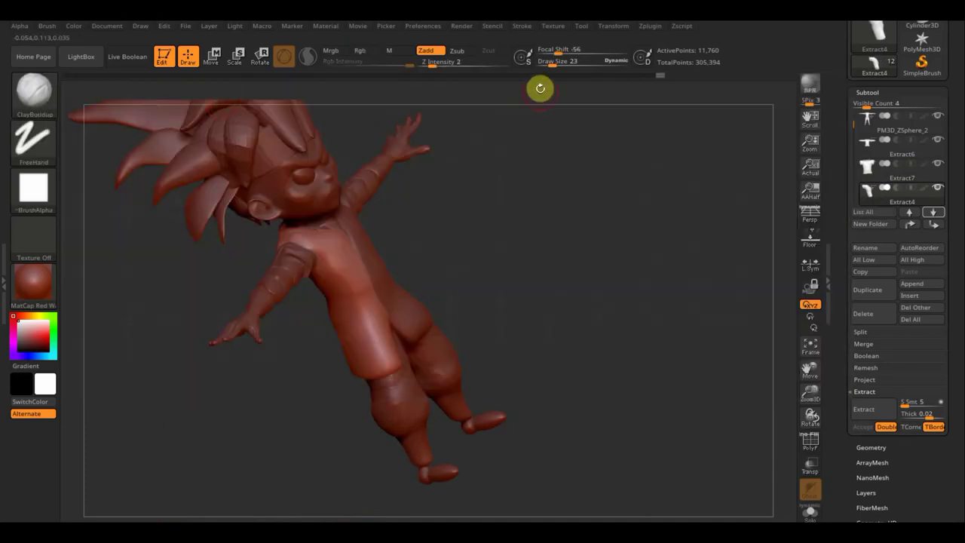
drag(556, 65, 547, 69)
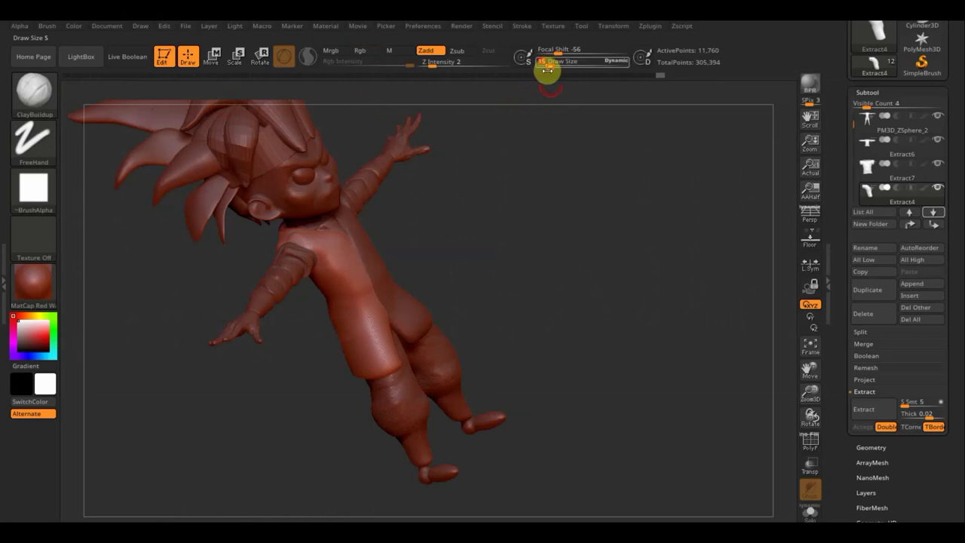
mouse_move(414, 226)
mouse_down()
mouse_move(429, 230)
mouse_move(332, 249)
mouse_up()
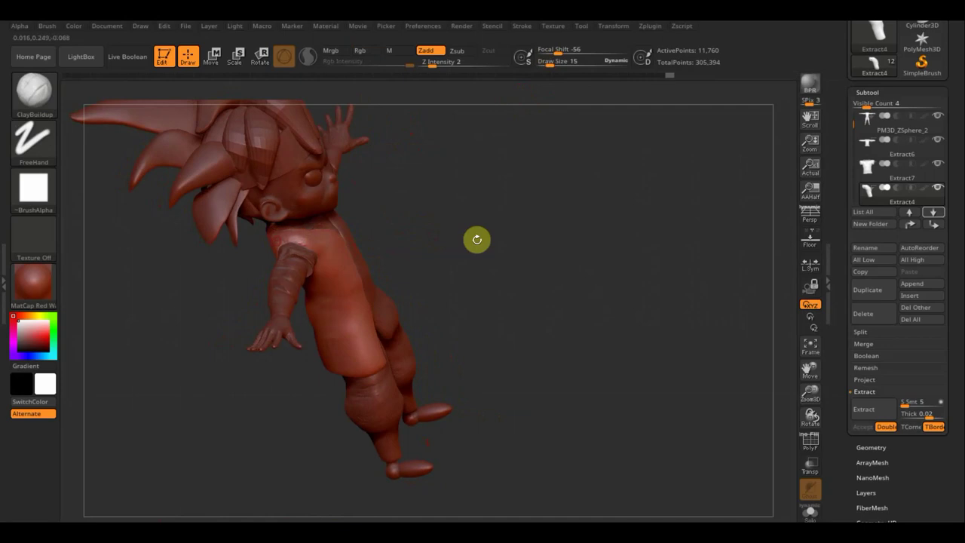
Snap the character to a straight front view and reduce the brush draw size to 8
mouse_move(476, 239)
mouse_down()
mouse_move(415, 241)
mouse_move(450, 250)
mouse_up()
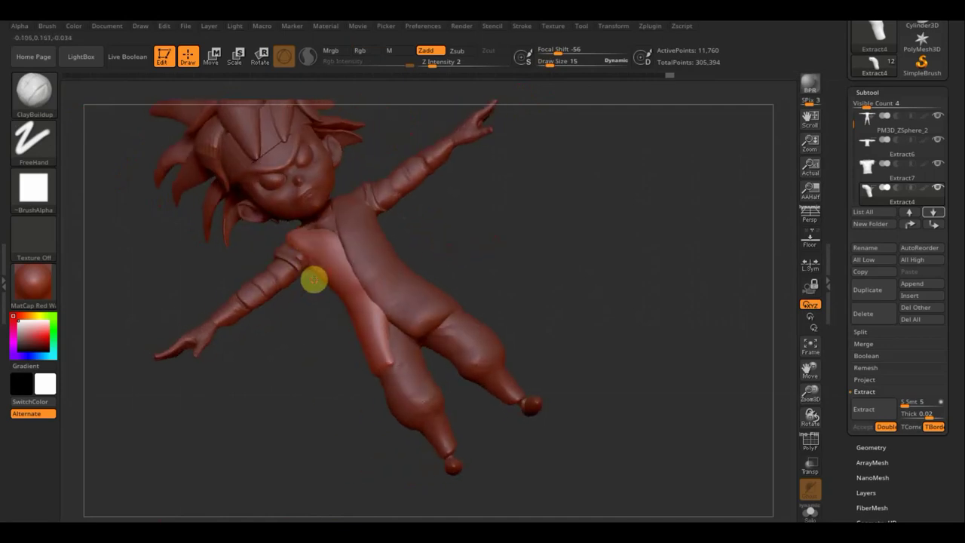
drag(493, 200, 364, 250)
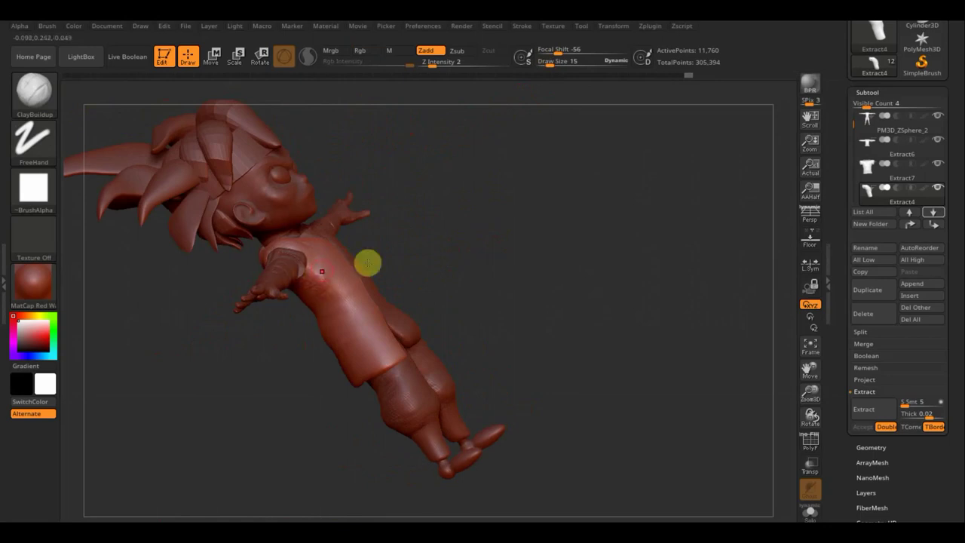
mouse_move(369, 264)
mouse_down()
mouse_move(399, 280)
mouse_move(447, 272)
mouse_up()
key(shift)
shift+drag(486, 240, 442, 241)
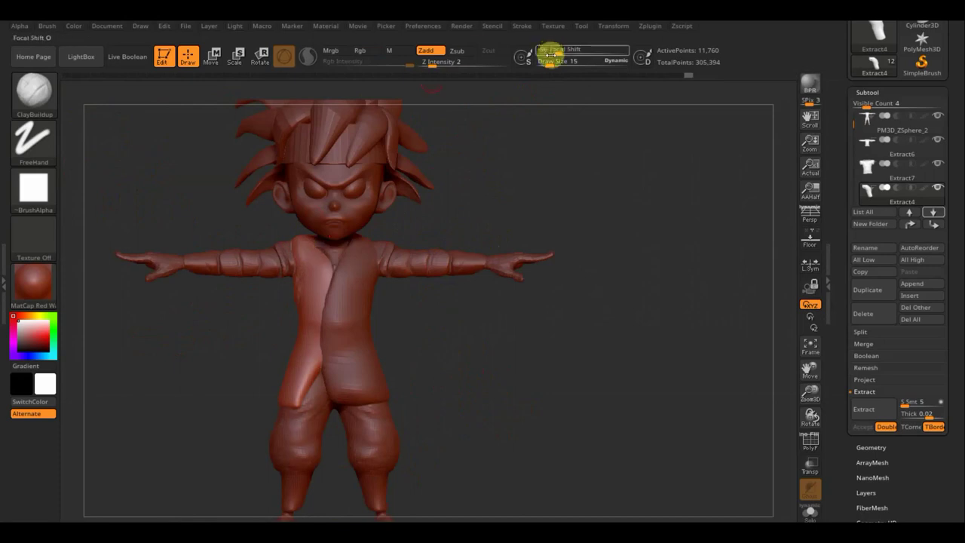
drag(551, 62, 550, 64)
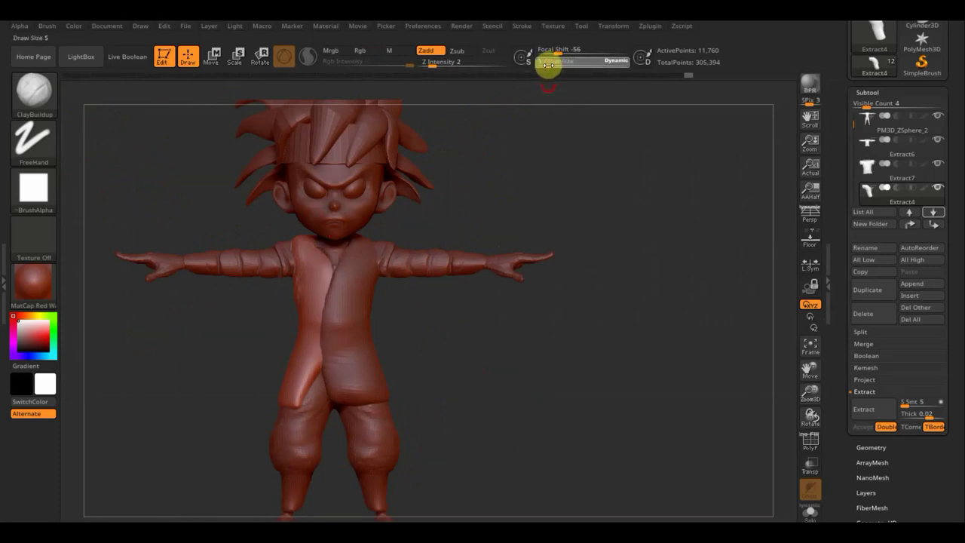
drag(549, 65, 546, 65)
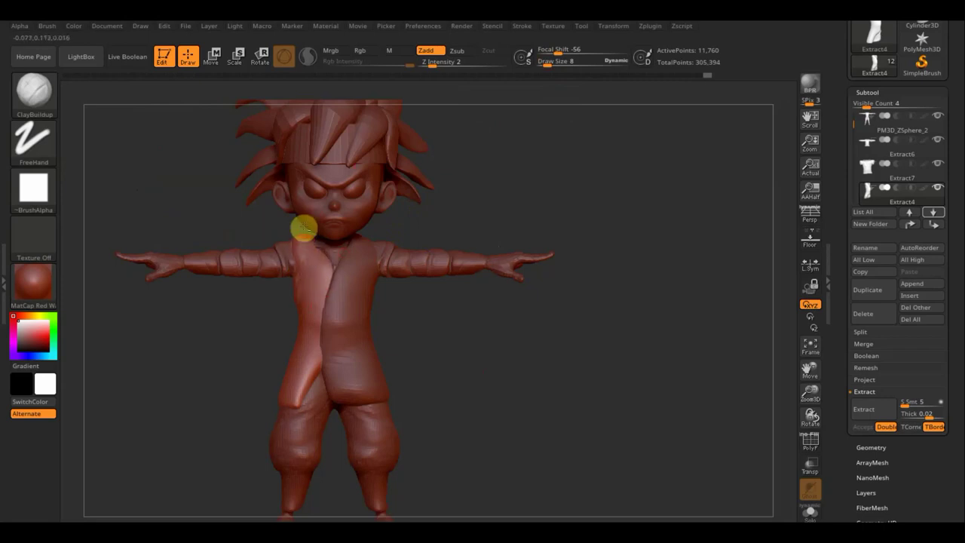
Build up clay on the chest near the collar and over the shoulder
drag(289, 246, 338, 220)
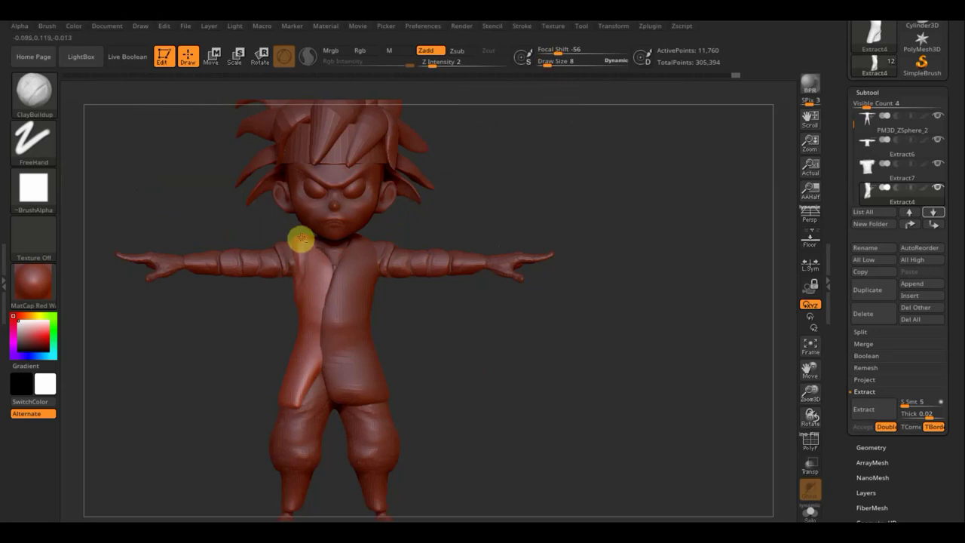
mouse_move(251, 223)
mouse_down()
mouse_move(297, 291)
mouse_move(306, 247)
mouse_up()
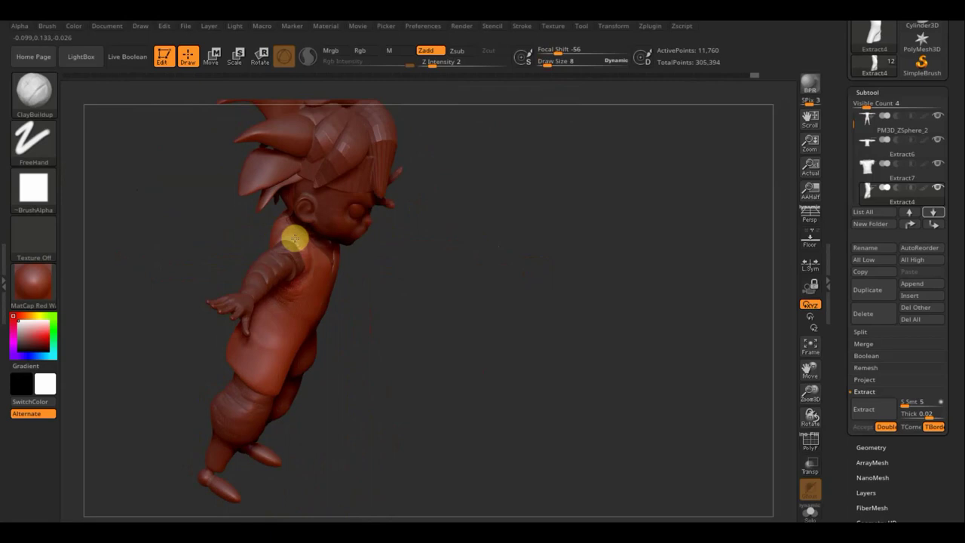
drag(185, 231, 257, 238)
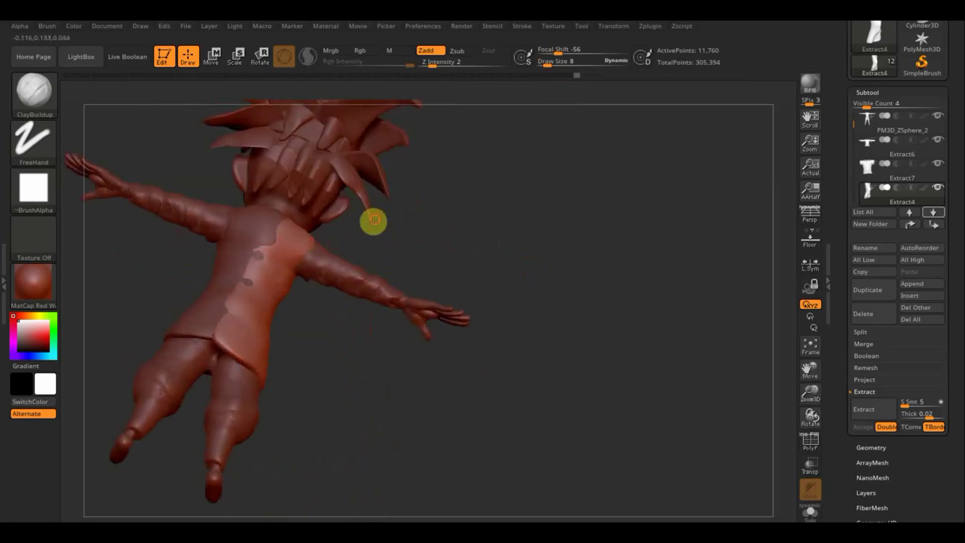
mouse_move(374, 220)
mouse_down()
mouse_move(361, 243)
mouse_move(304, 244)
mouse_move(282, 274)
mouse_move(316, 248)
mouse_move(302, 252)
mouse_up()
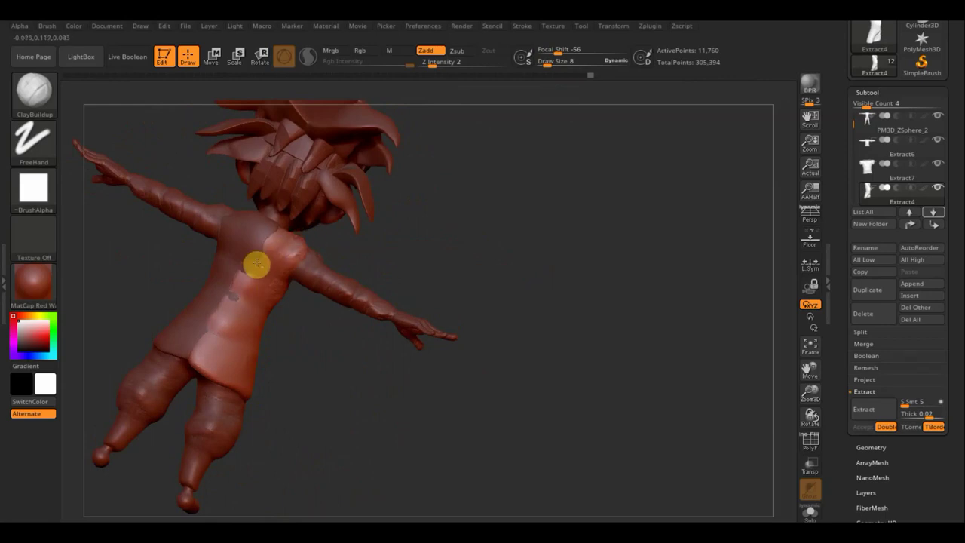
drag(261, 252, 295, 261)
key(shift)
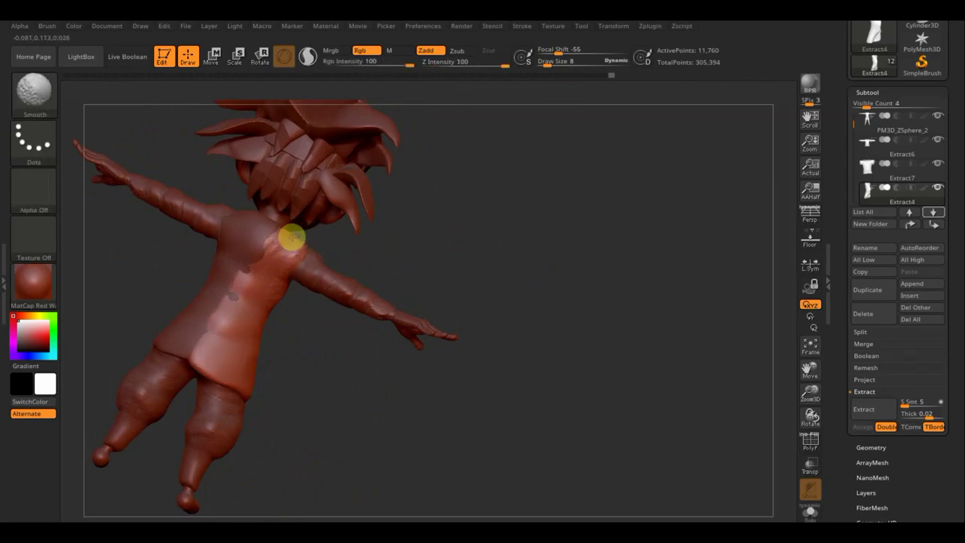
Snap to a front view and show the Goku reference beside the zoomed-out character
shift+drag(390, 261, 447, 315)
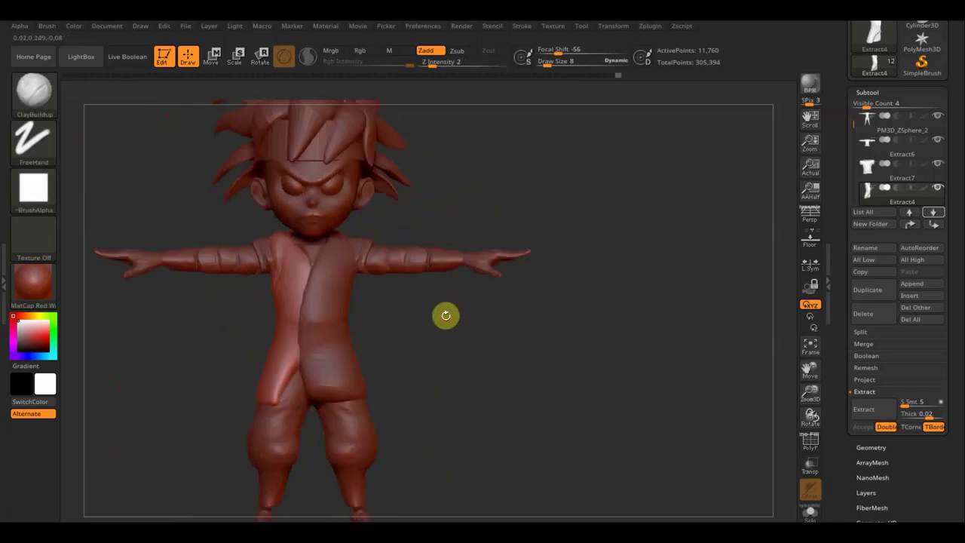
key(shift)
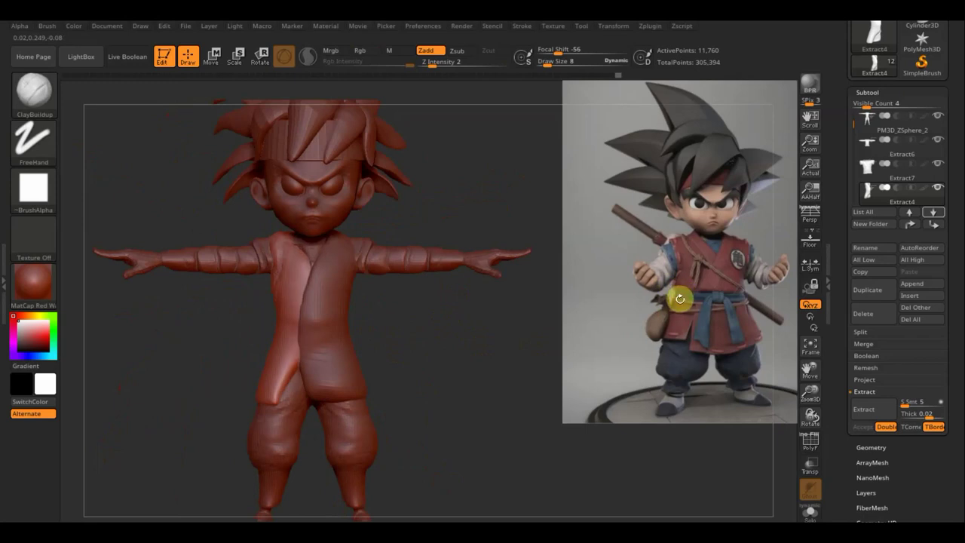
key(shift)
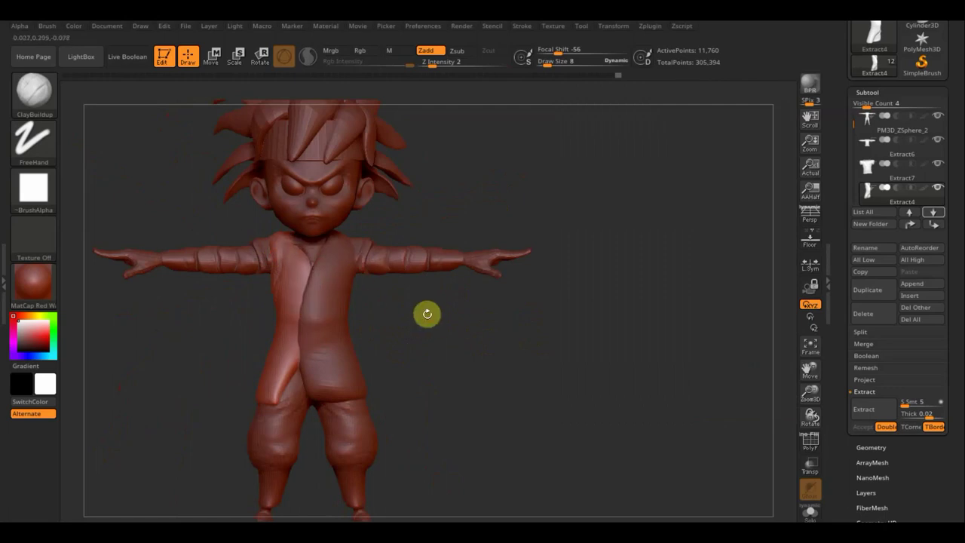
key(shift)
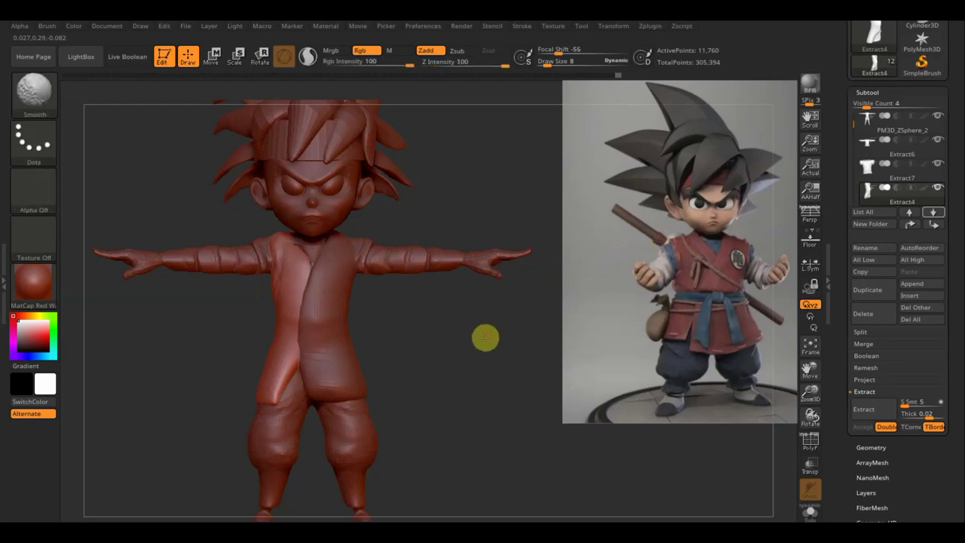
alt+drag(484, 341, 476, 312)
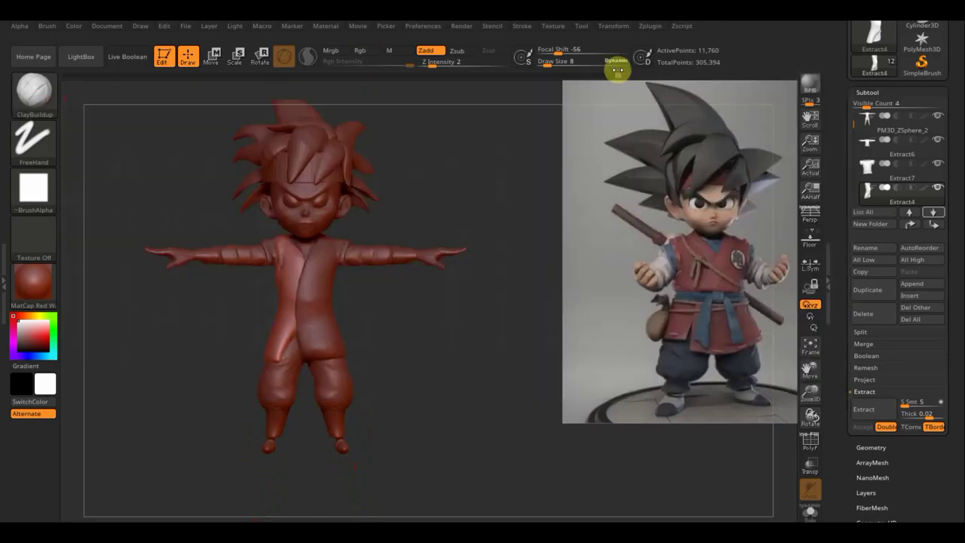
click(50, 92)
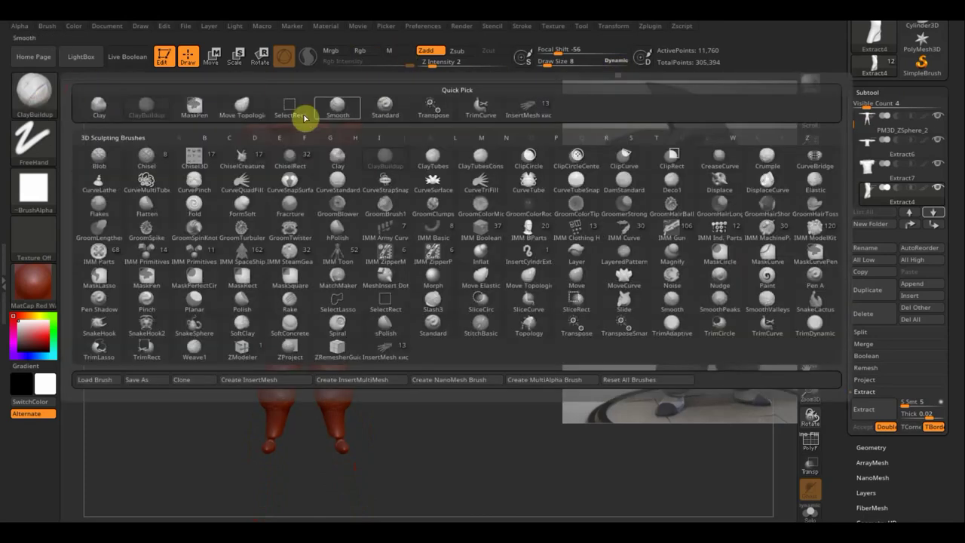
Switch to Move Topological with a larger brush and try the Extract6, Extract7 and Extract4 subtools
drag(549, 62, 567, 62)
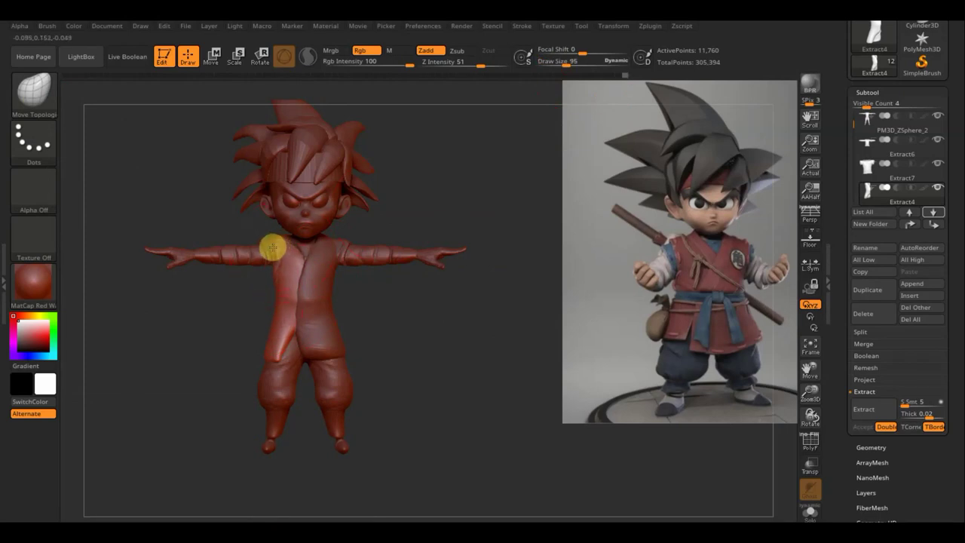
click(871, 150)
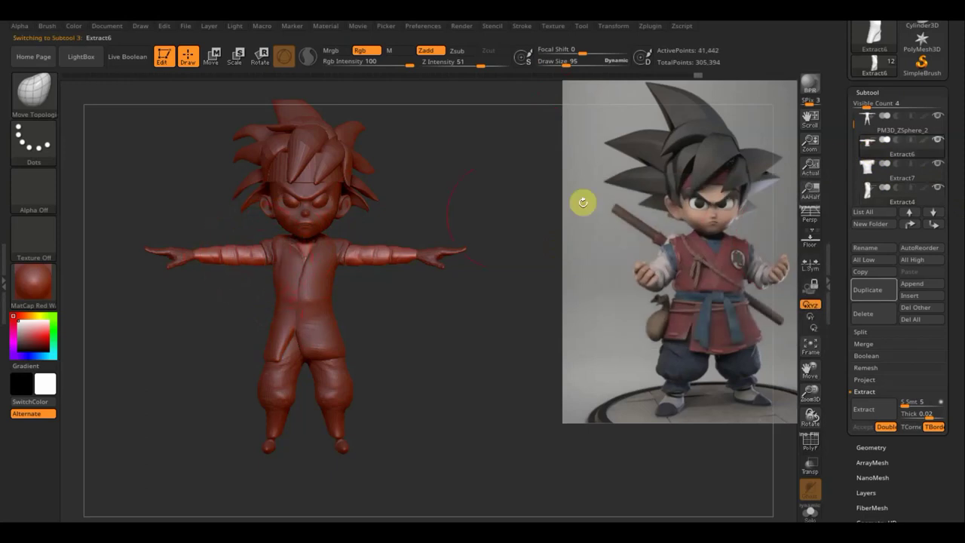
click(872, 128)
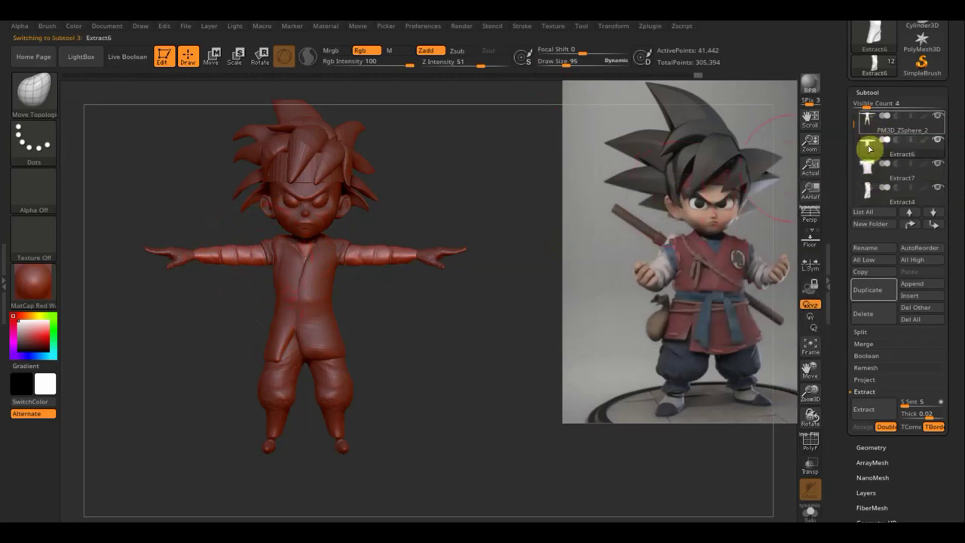
click(867, 168)
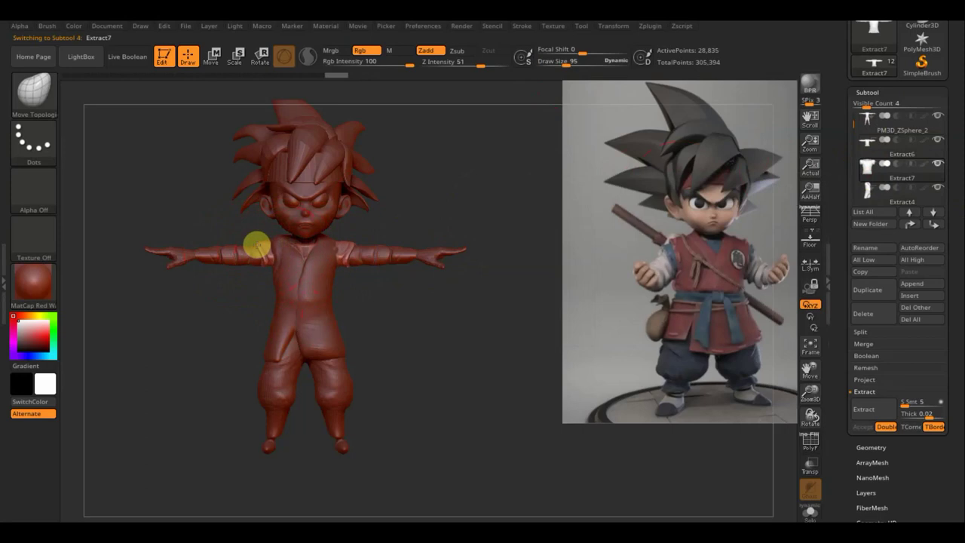
click(867, 188)
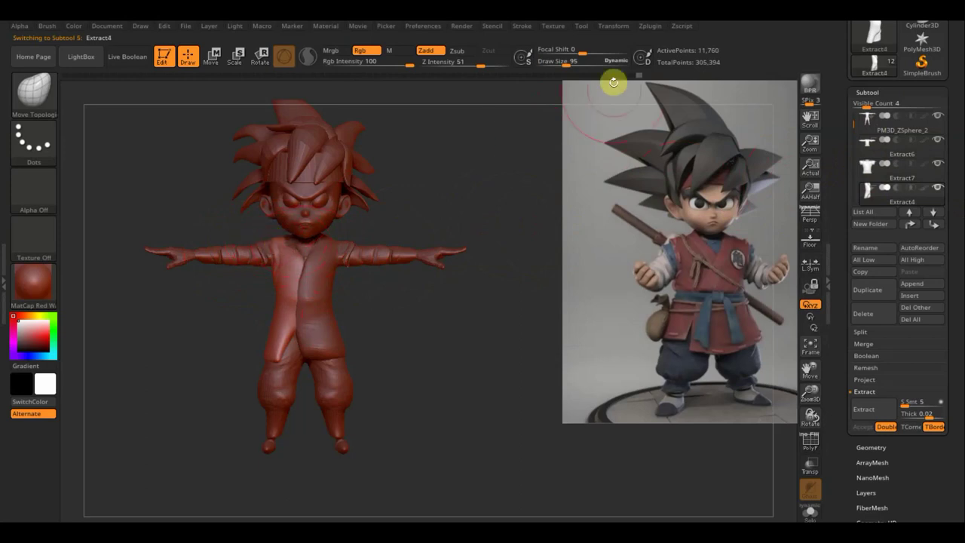
Reduce the brush size to 23 and settle on Extract7 as the active subtool
drag(556, 62, 543, 74)
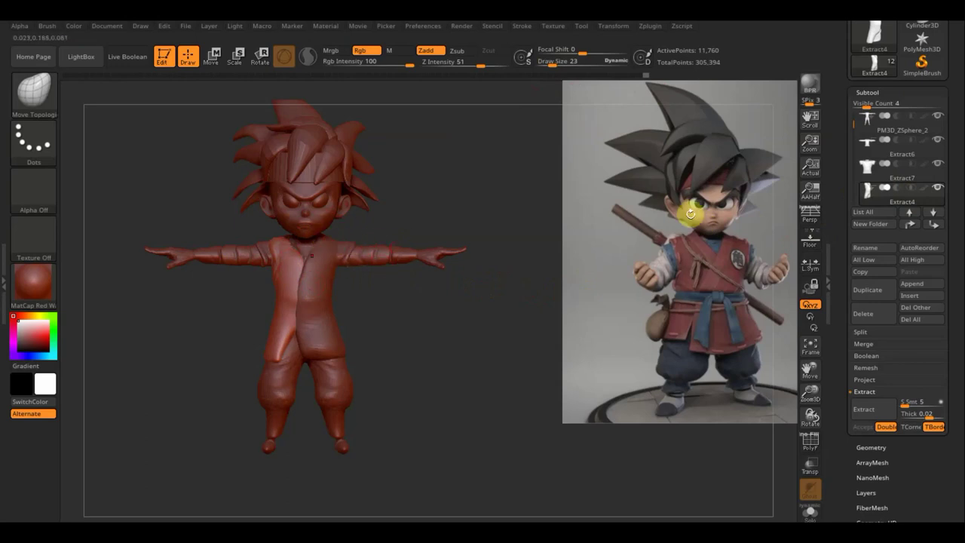
click(933, 215)
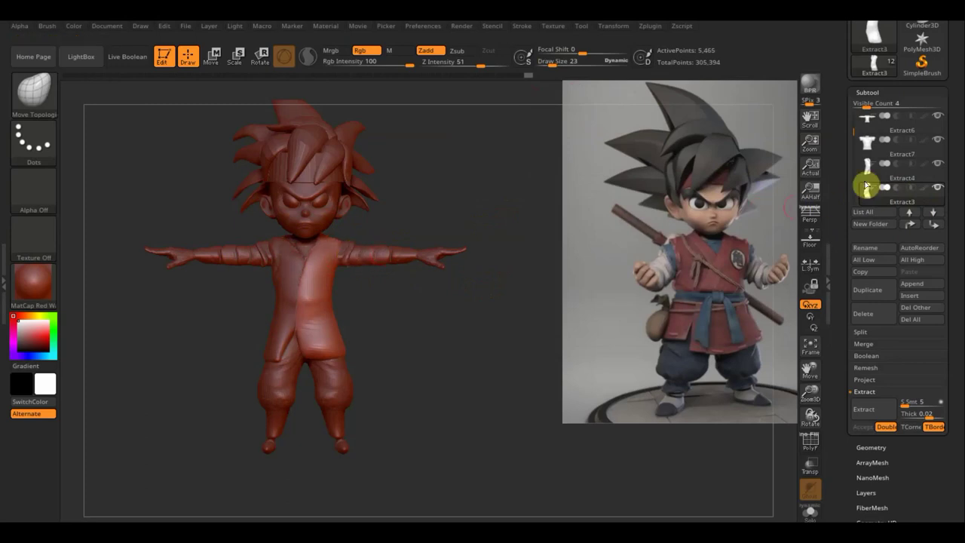
click(867, 186)
click(871, 156)
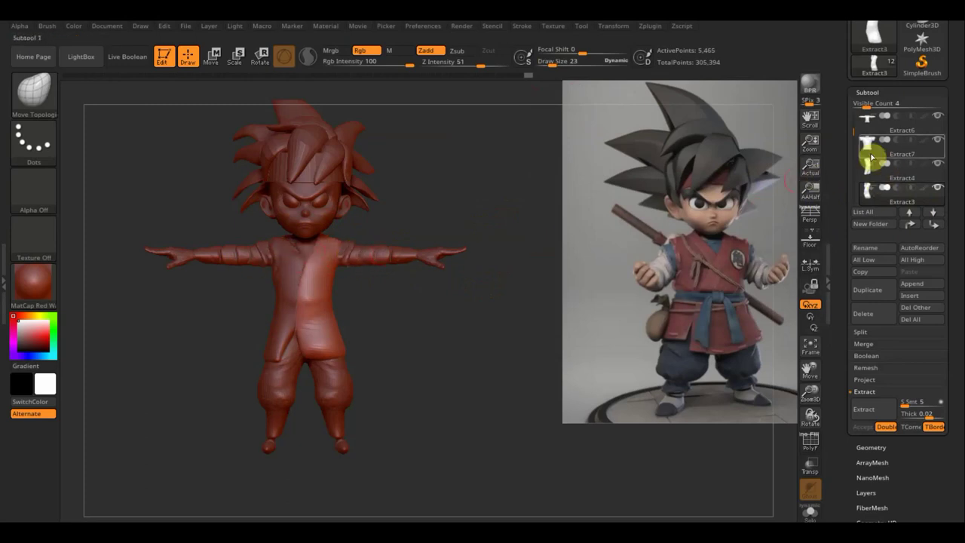
Expand the Geometry sub-palette for Extract7 and zoom in and out to inspect the model
click(874, 447)
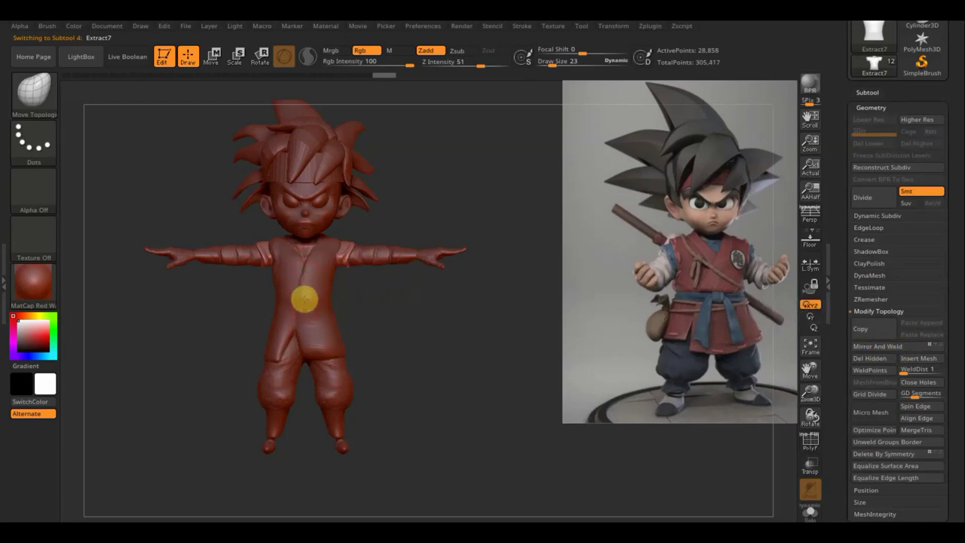
key(shift)
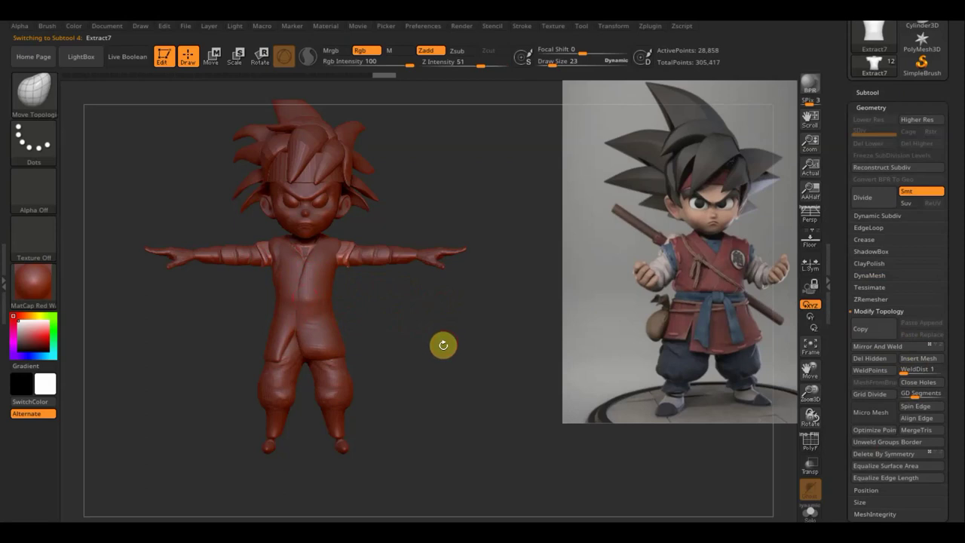
scroll(446, 348, up, 3)
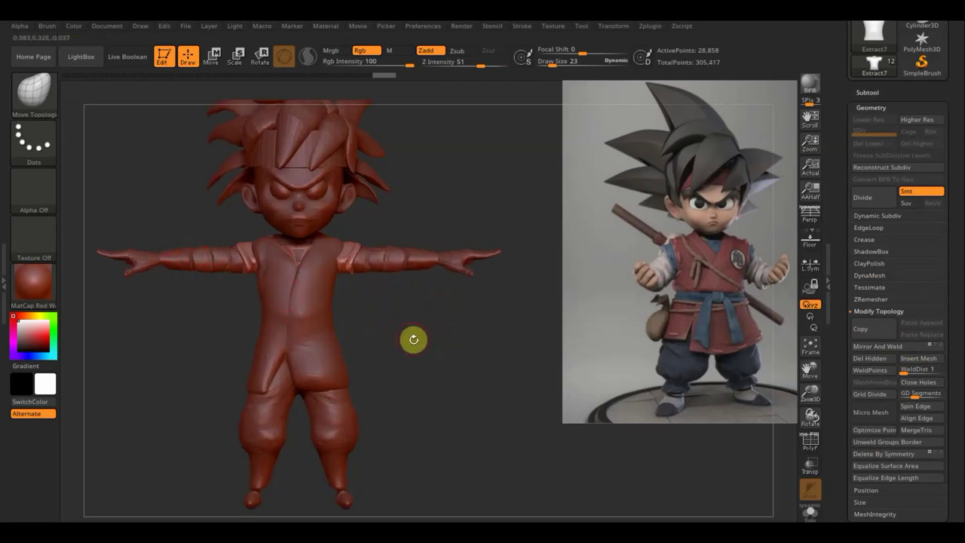
scroll(408, 337, down, 2)
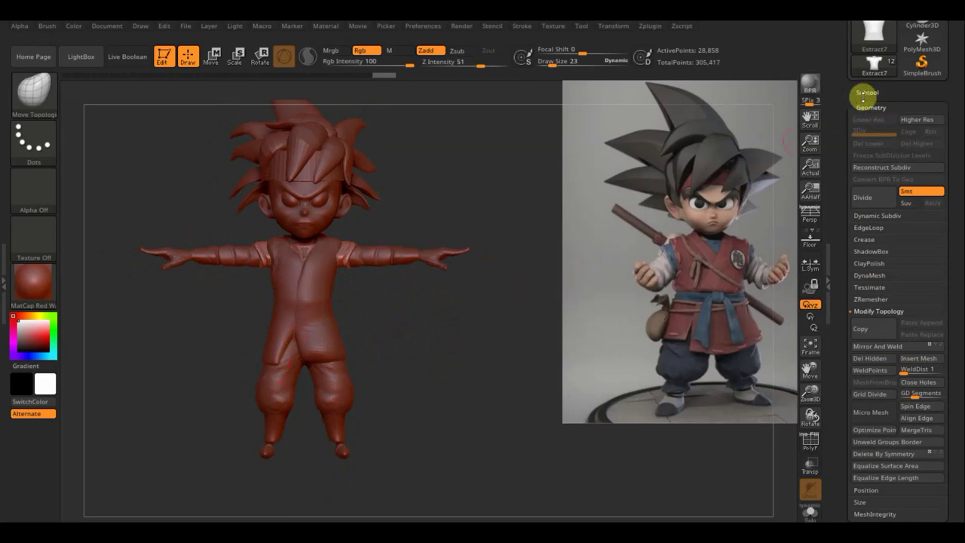
Expand the Subtool list, pass through Extract3, and activate Extract4 (11,760 points)
click(869, 92)
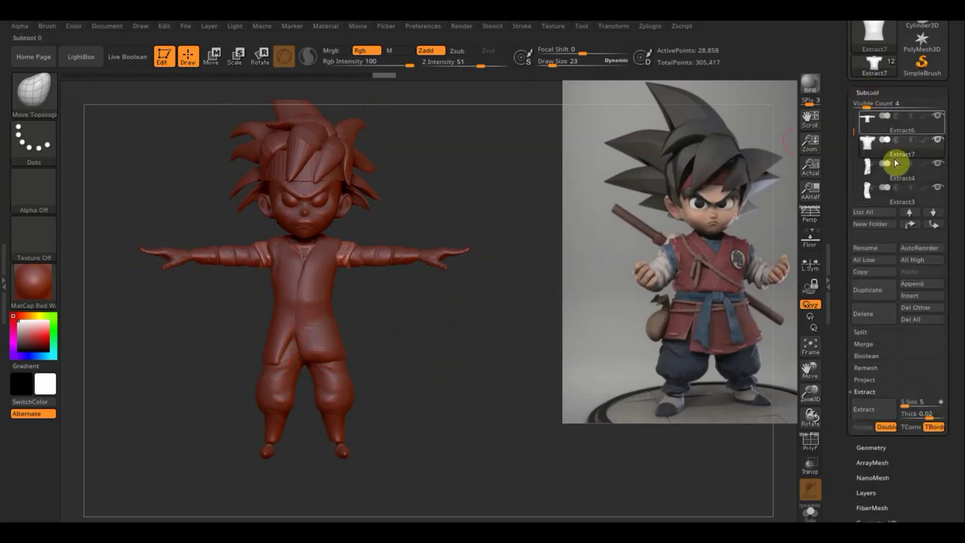
click(877, 201)
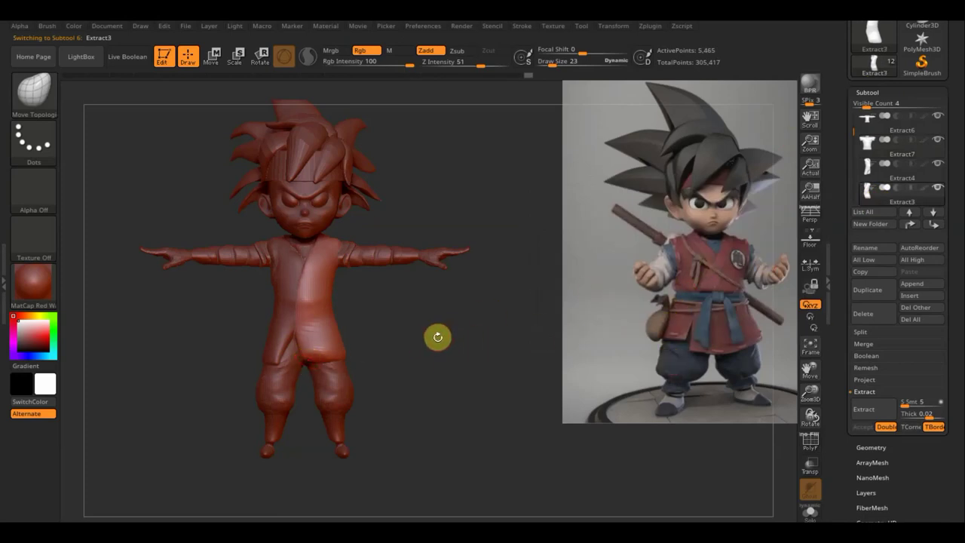
mouse_move(439, 330)
alt+mouse_down()
mouse_move(439, 345)
mouse_move(453, 343)
alt+mouse_up()
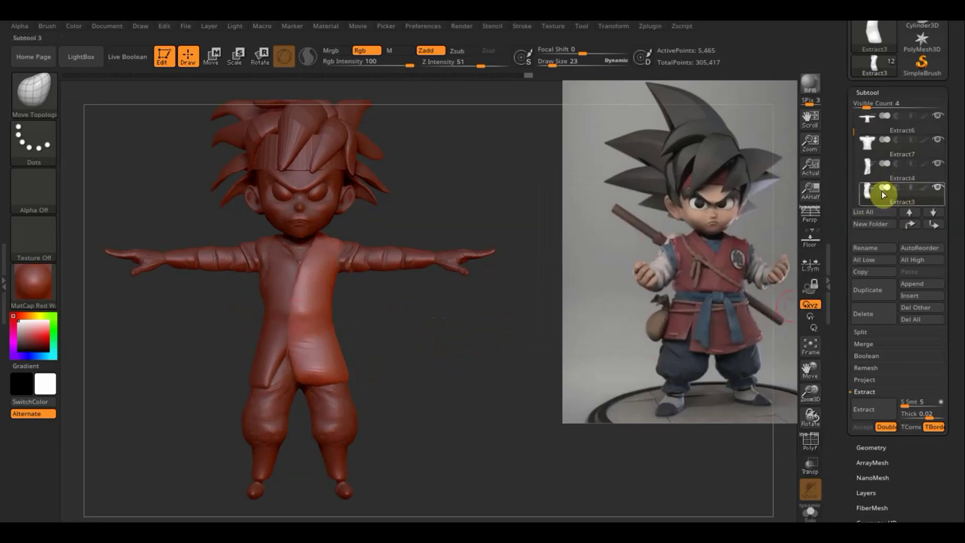
mouse_move(882, 178)
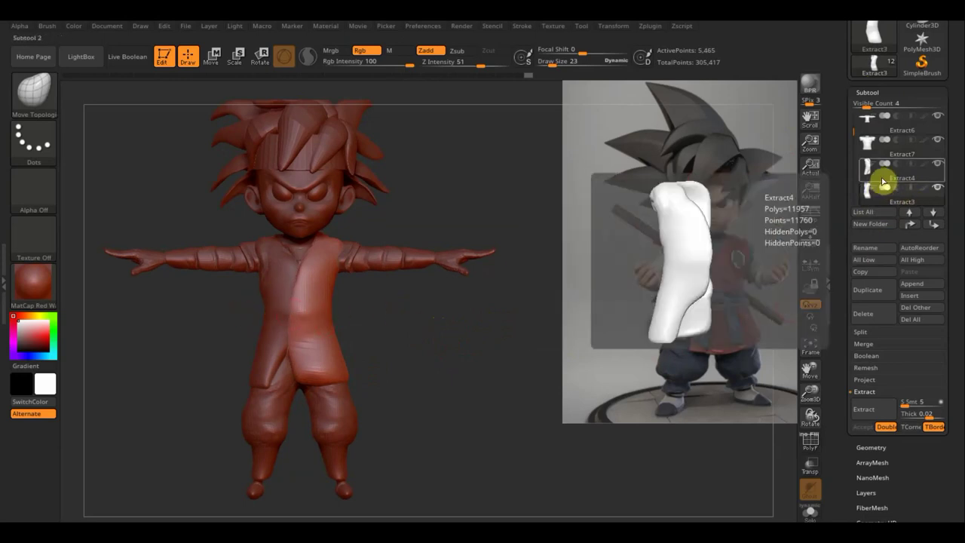
click(882, 180)
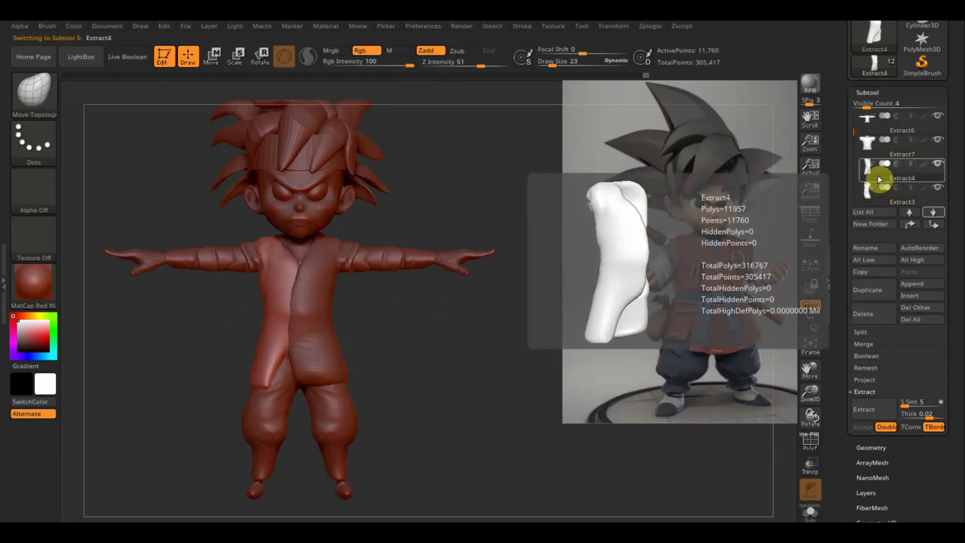
Duplicate Extract4 twice and move the Extract5 and Extract6_1 copies down the list
click(869, 289)
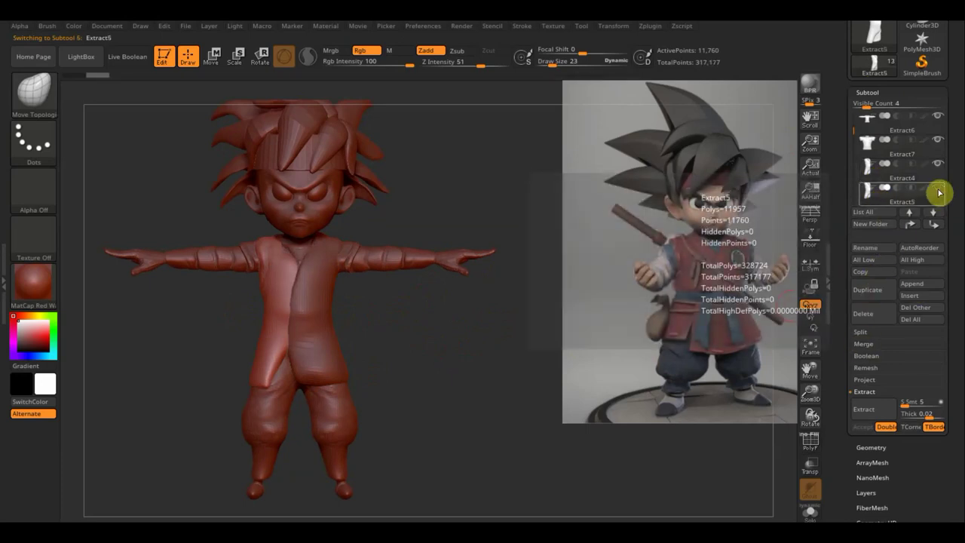
click(871, 293)
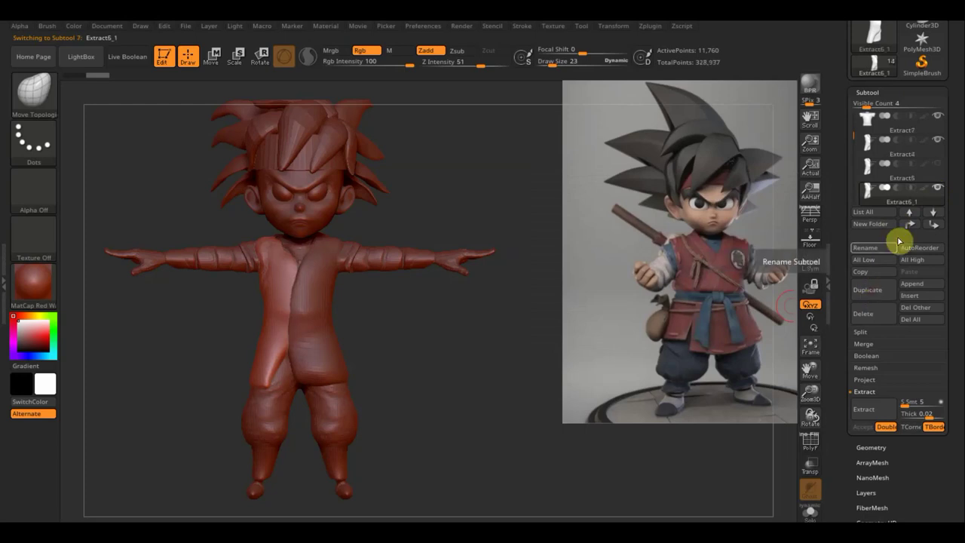
click(875, 175)
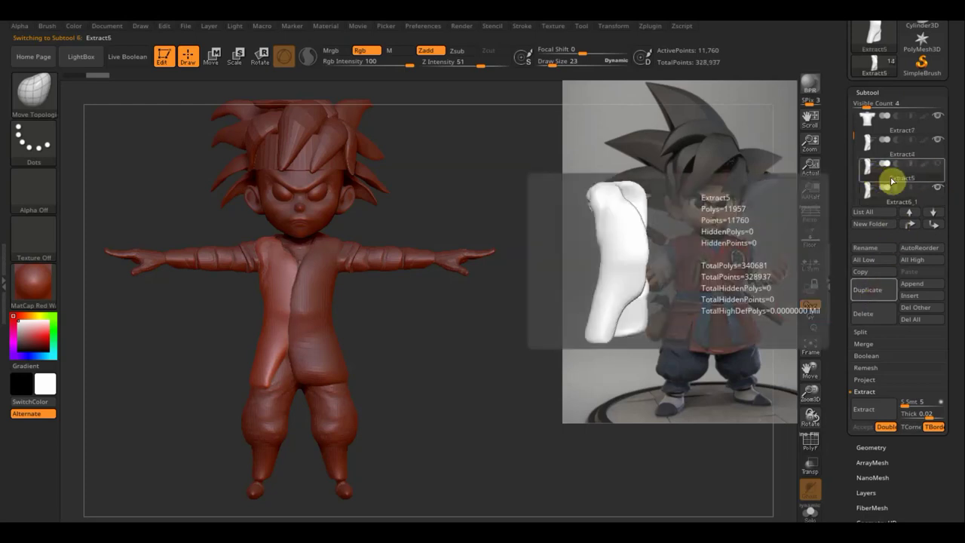
click(935, 216)
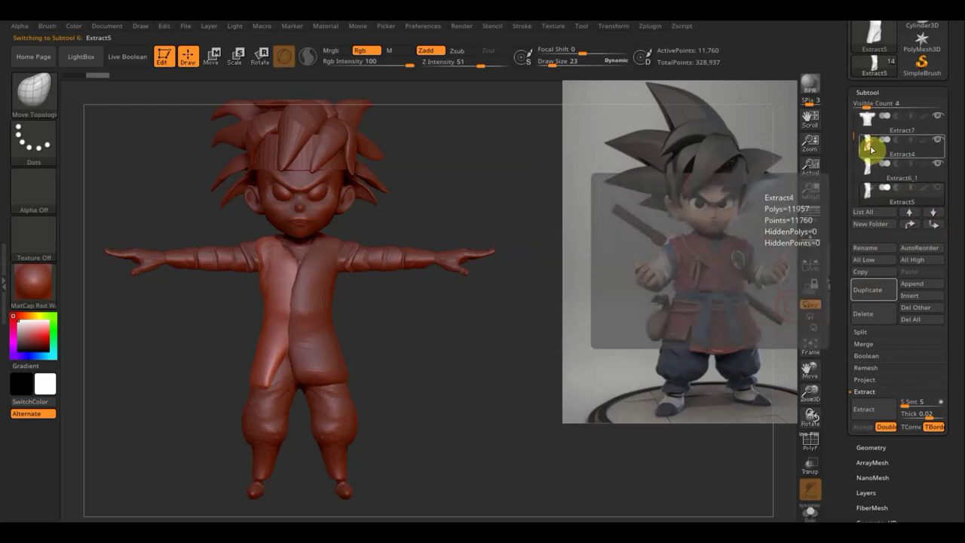
click(871, 150)
click(876, 175)
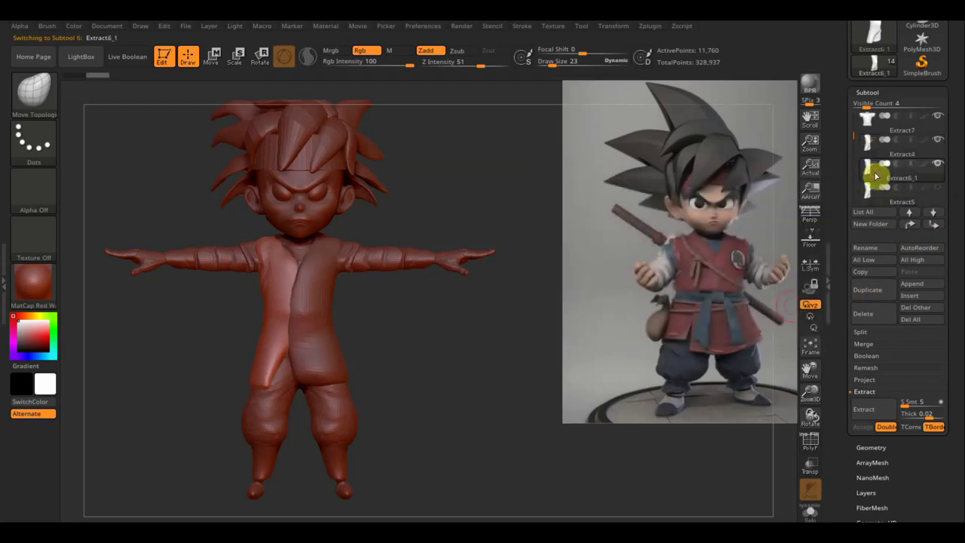
click(936, 227)
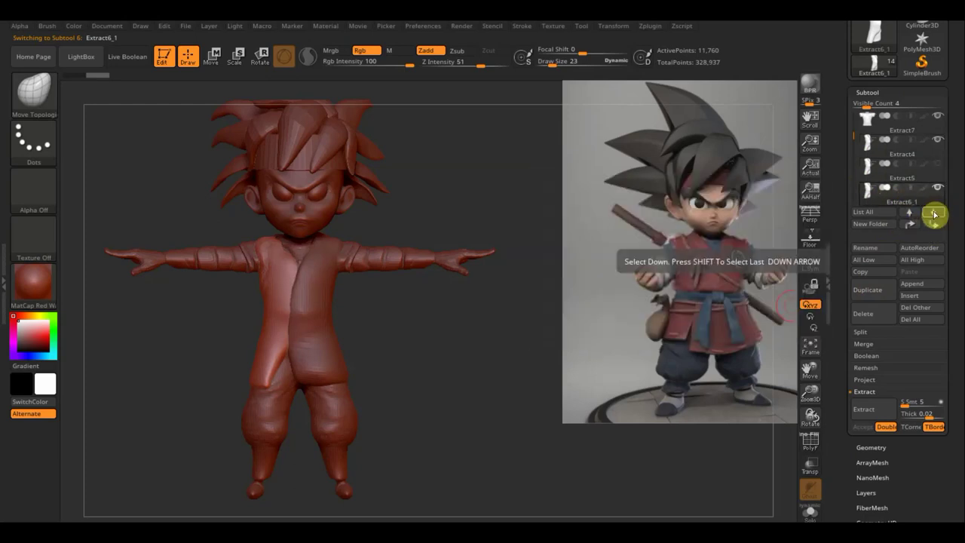
Shift the subtools up and down the list with the arrows, leaving Extract5 active
click(935, 214)
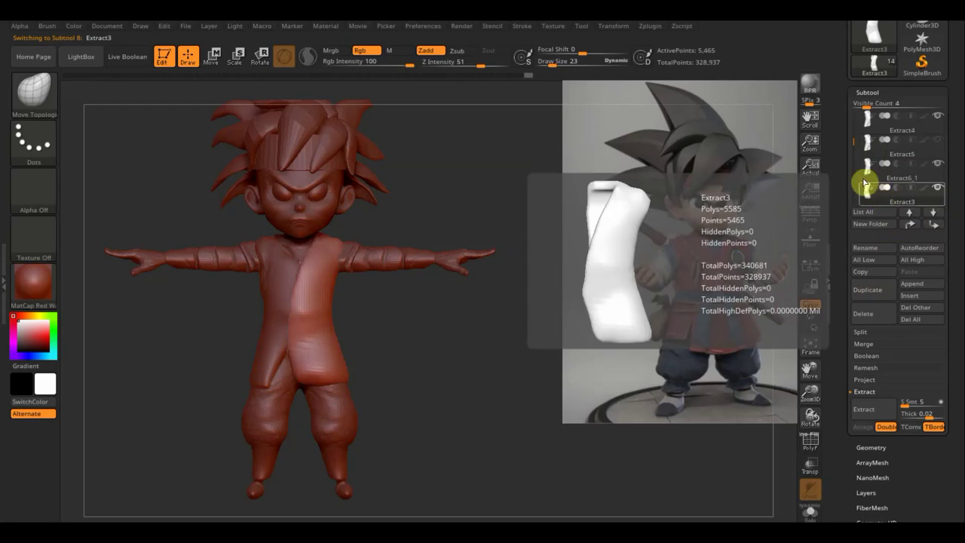
click(934, 213)
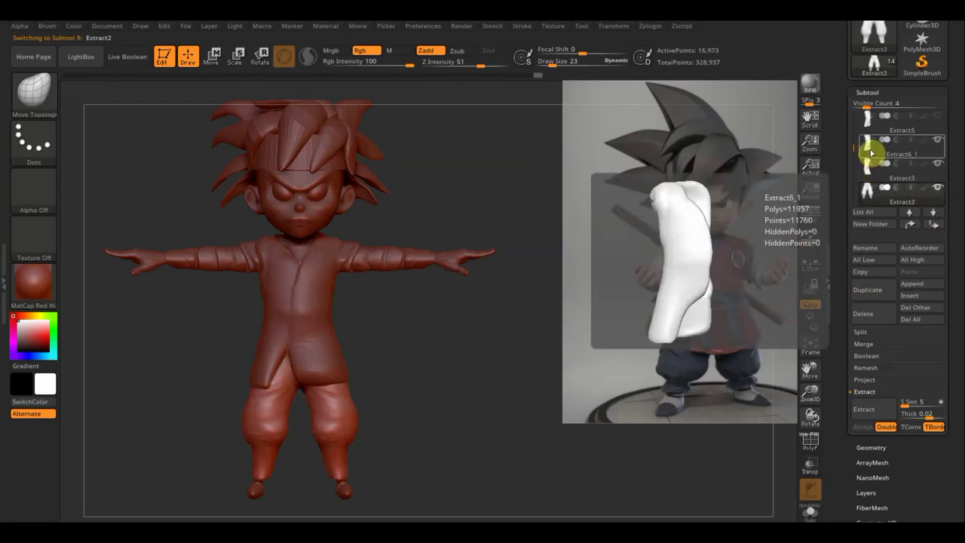
click(872, 177)
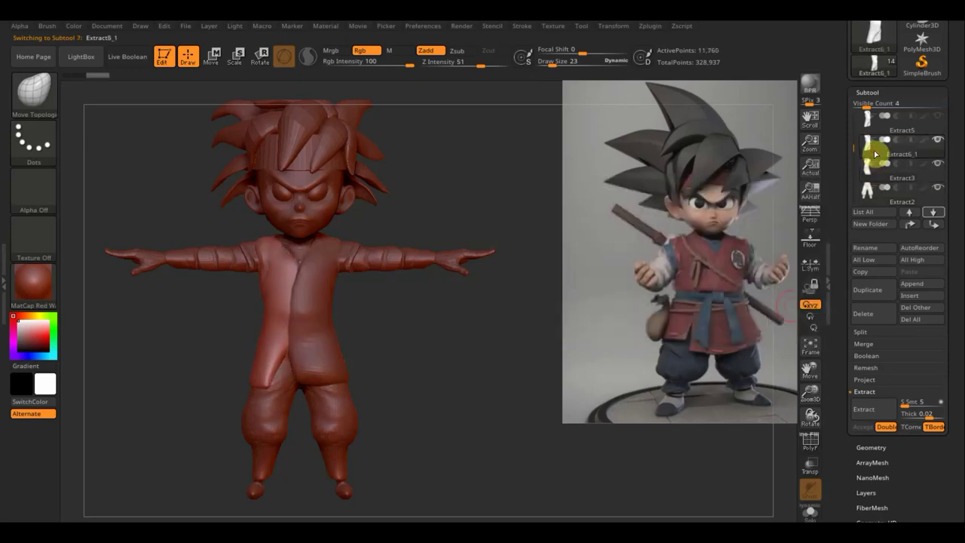
click(885, 124)
click(878, 130)
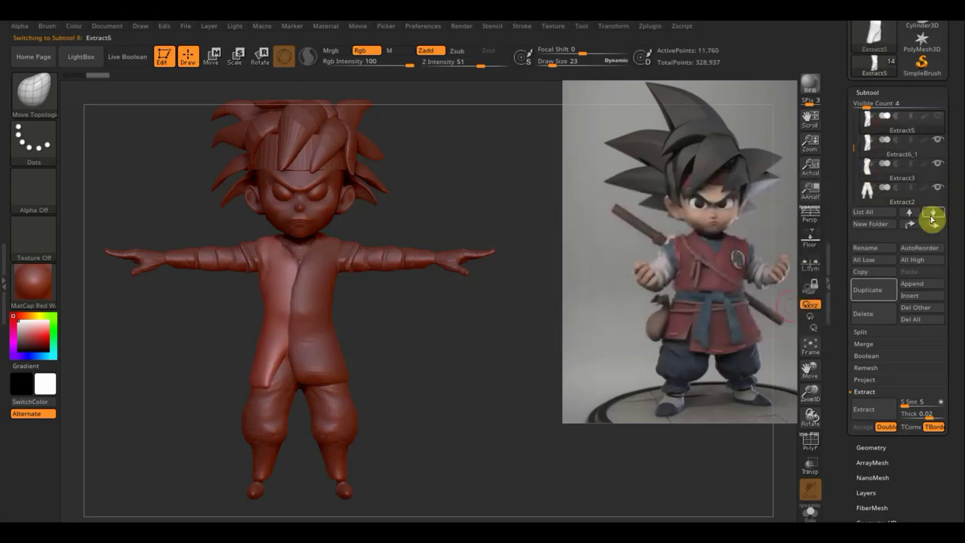
click(910, 212)
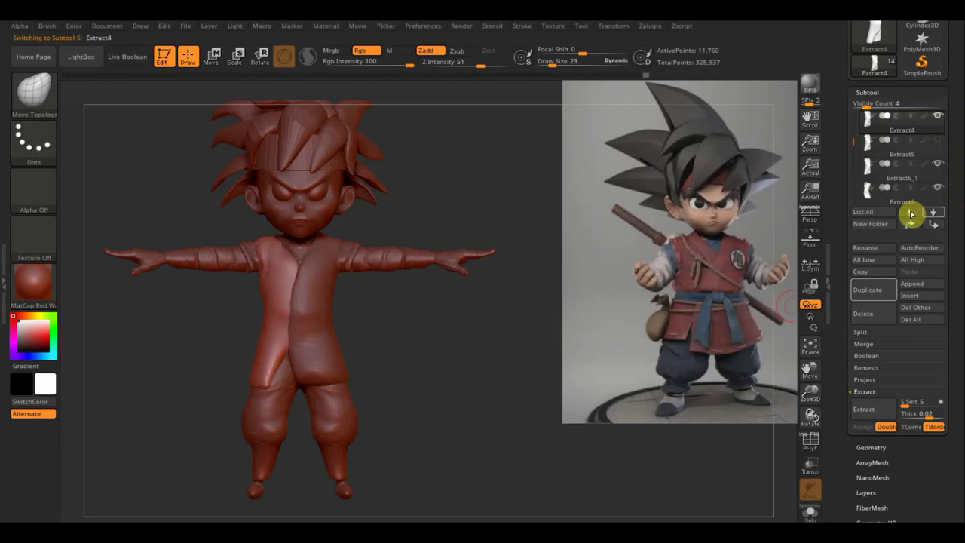
click(911, 214)
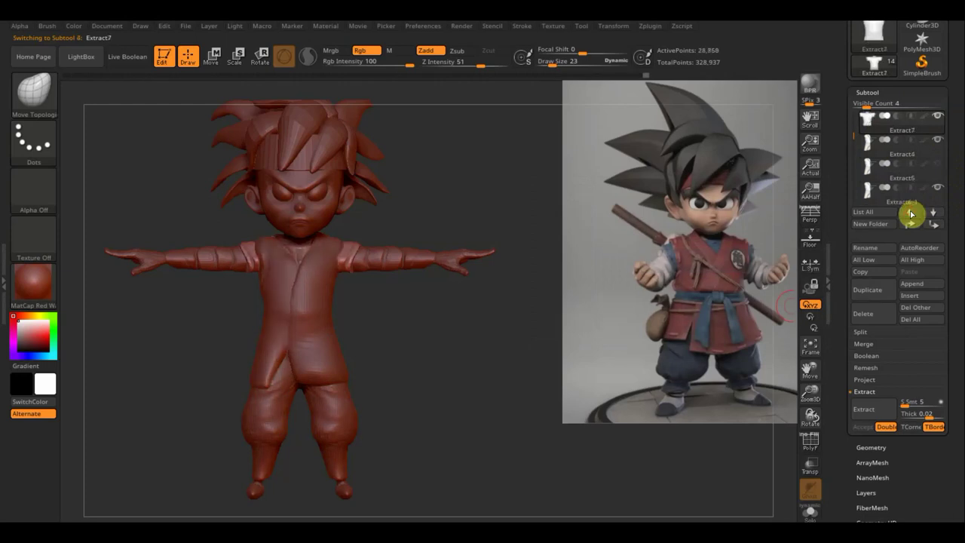
mouse_move(873, 169)
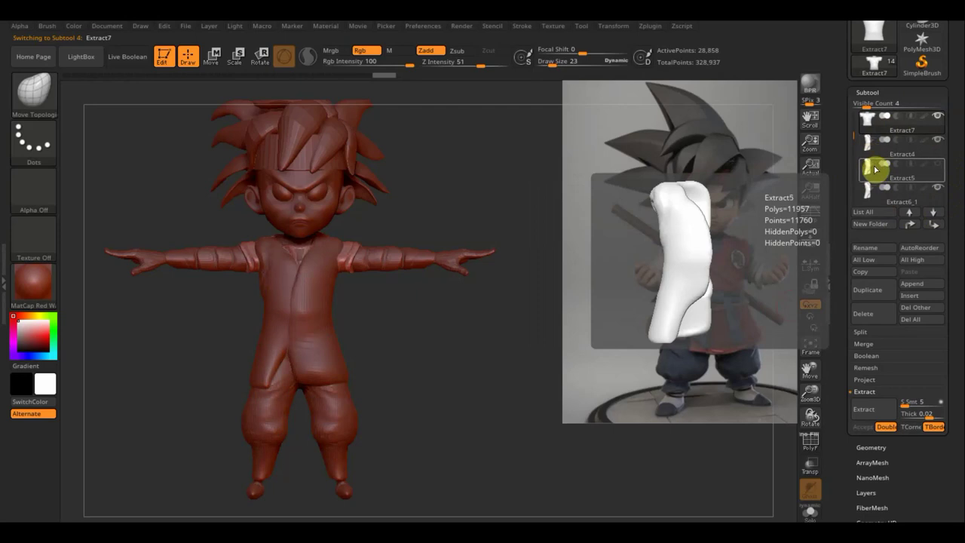
click(875, 154)
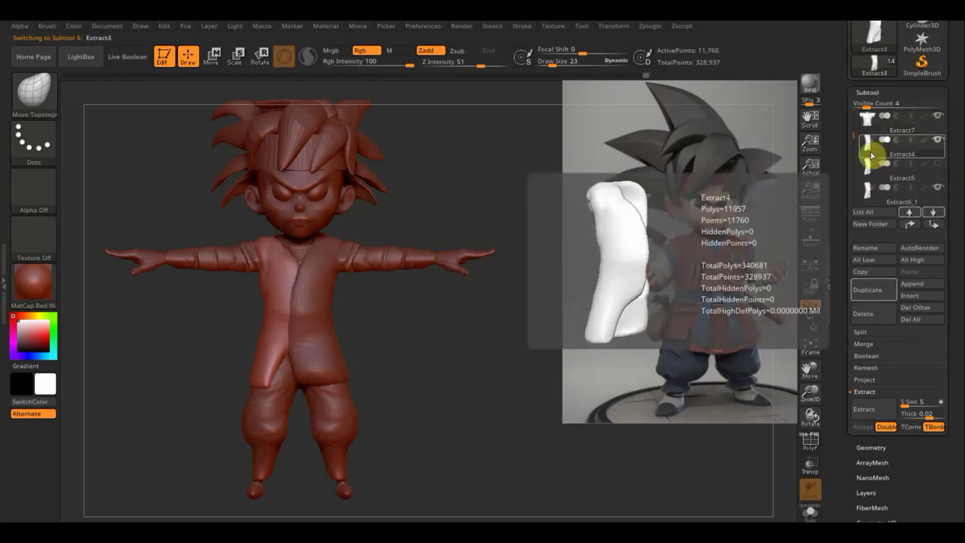
click(875, 177)
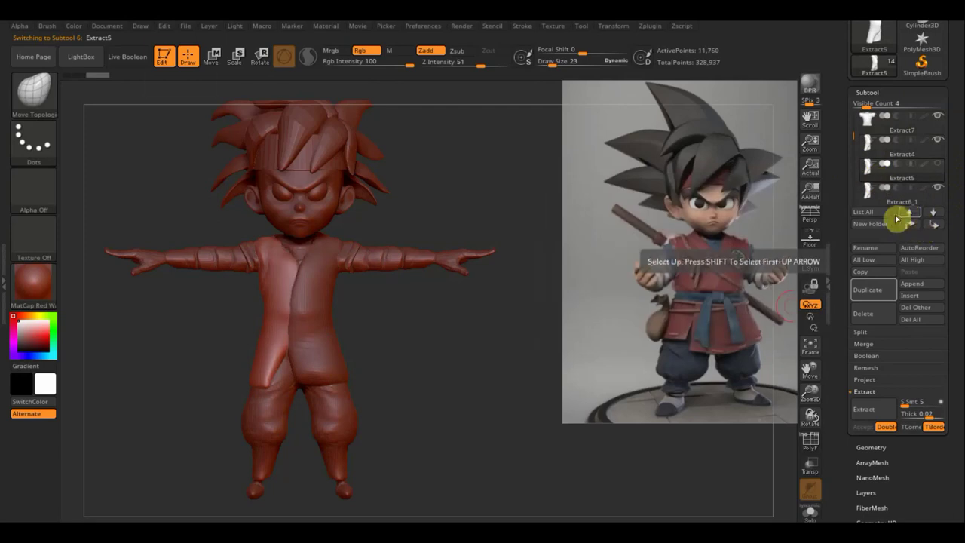
Save the project to the Desktop, overwriting the existing DemoAnimeHead ZPR file
click(185, 29)
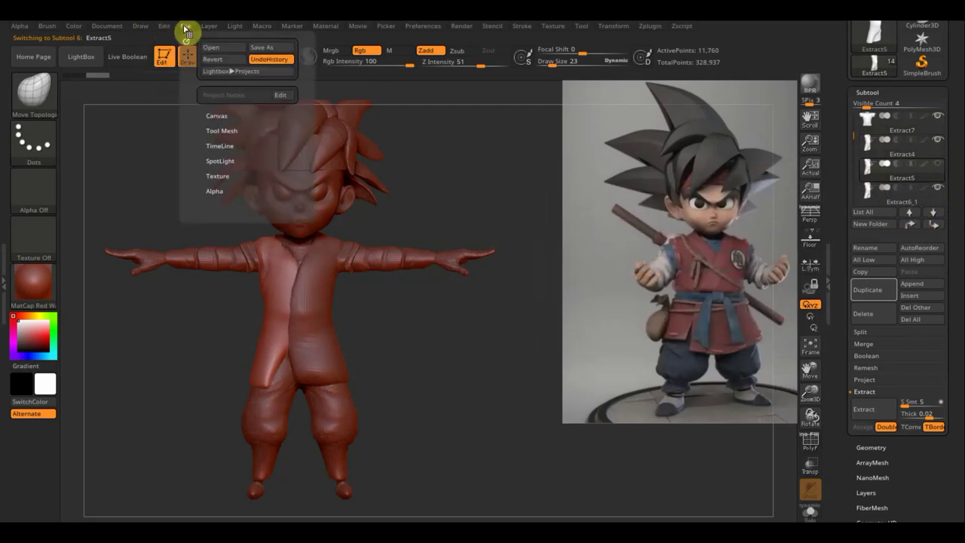
click(269, 49)
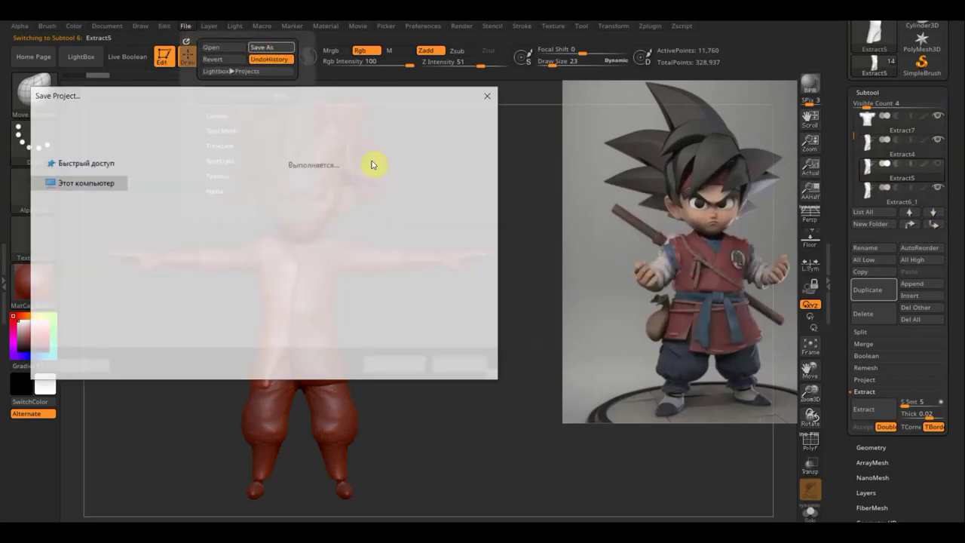
click(80, 269)
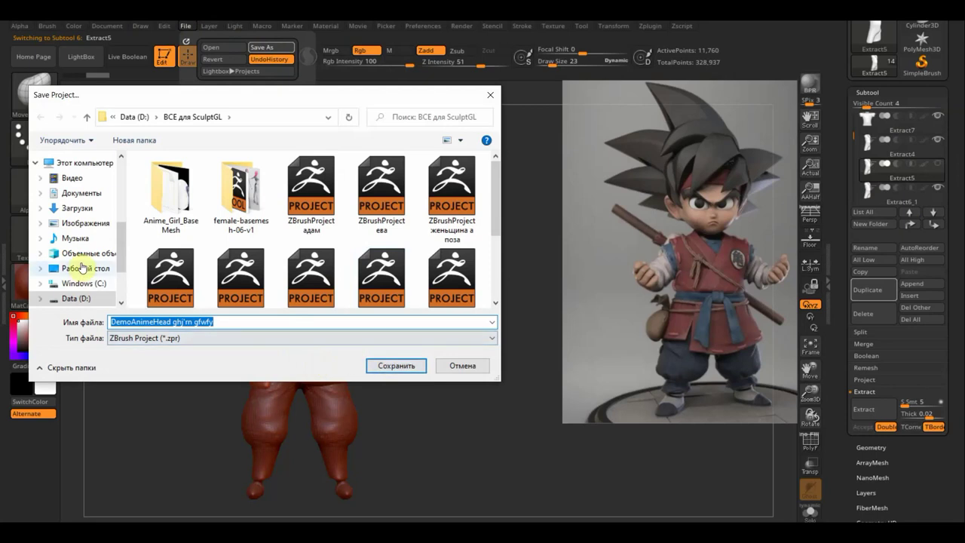
click(401, 365)
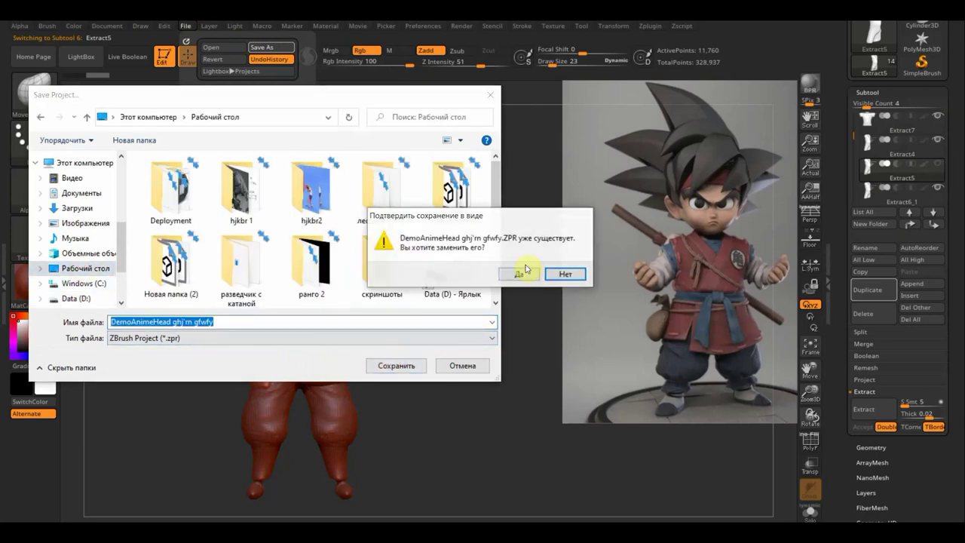
click(516, 274)
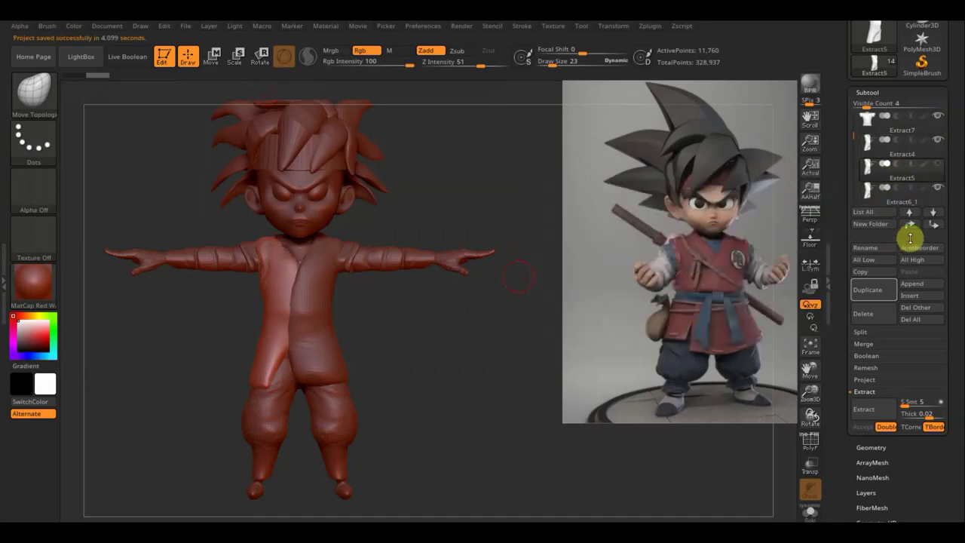
Delete the Extract5 subtool, then select Extract3 and duplicate it
click(863, 314)
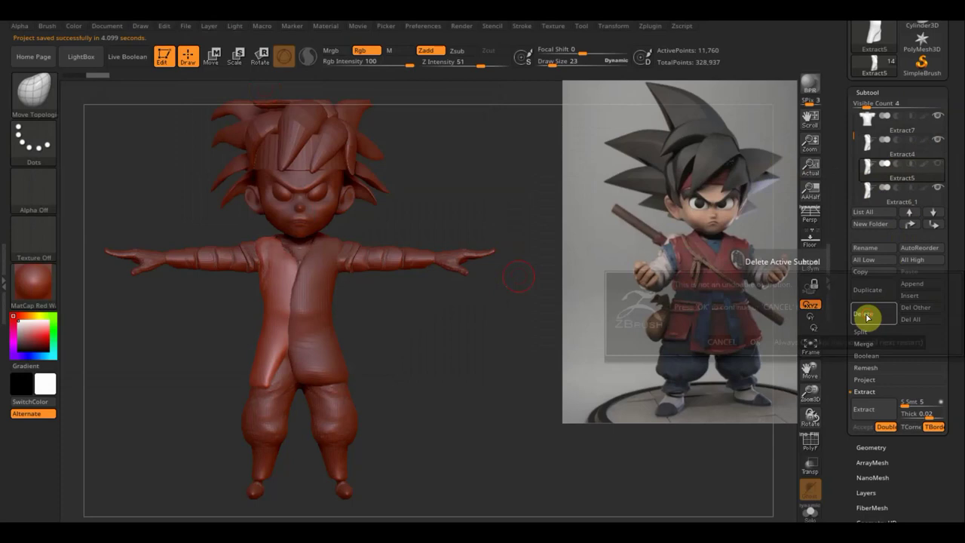
click(757, 342)
mouse_move(872, 196)
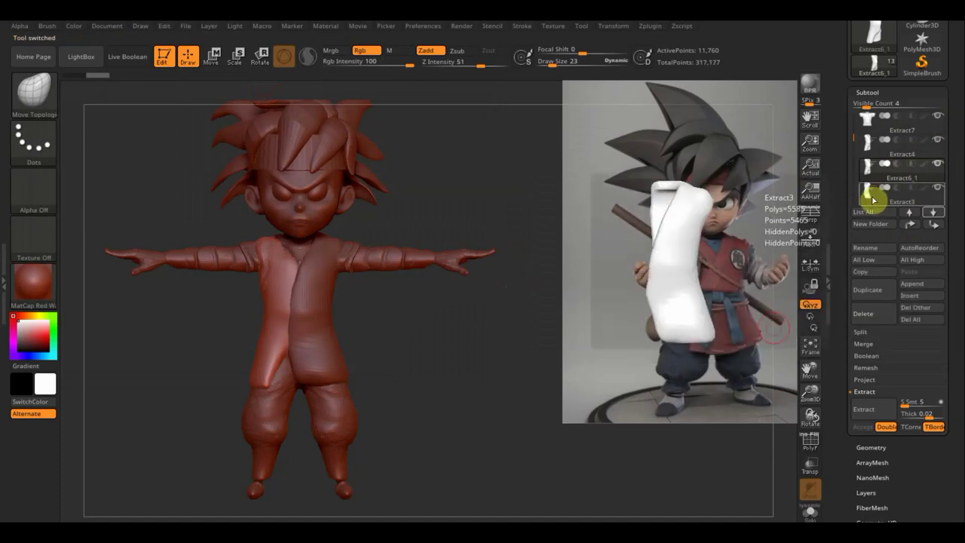
click(873, 198)
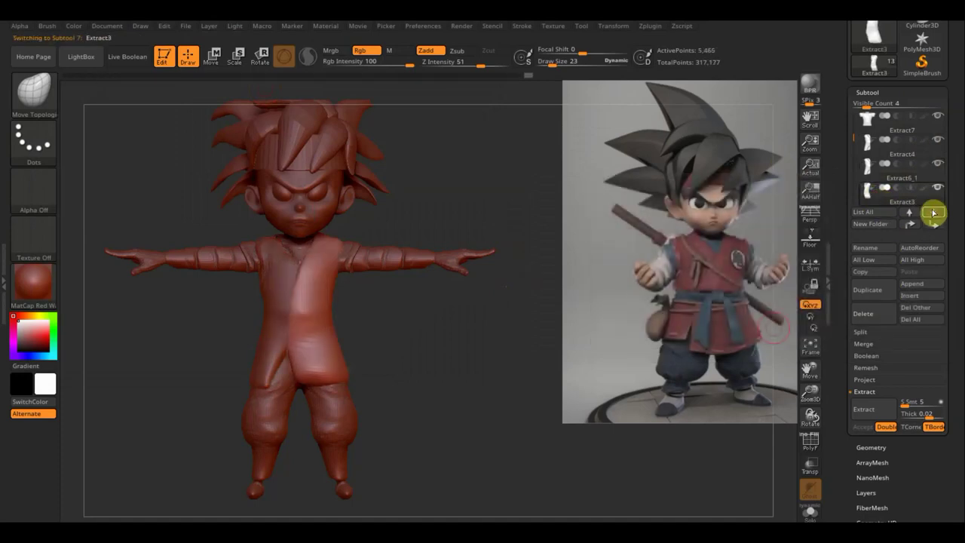
click(875, 167)
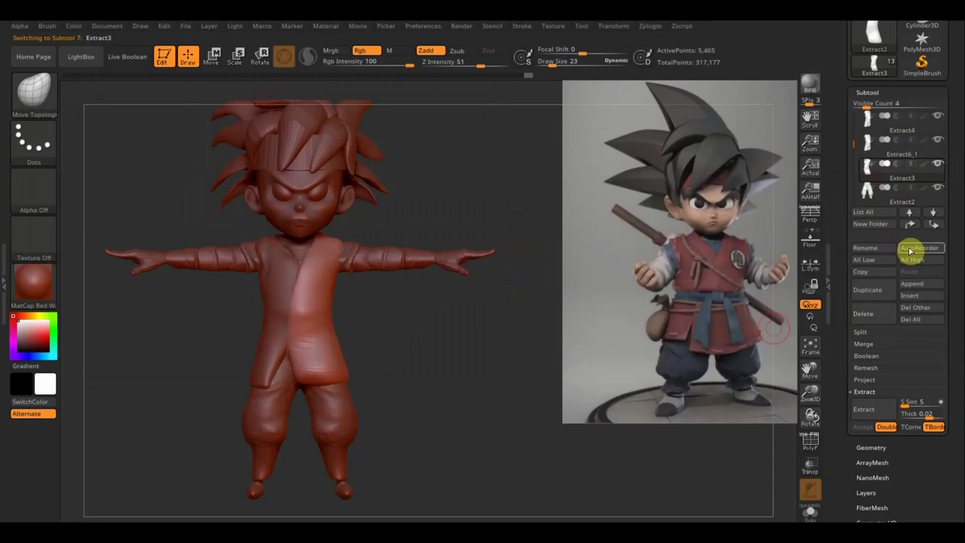
click(872, 290)
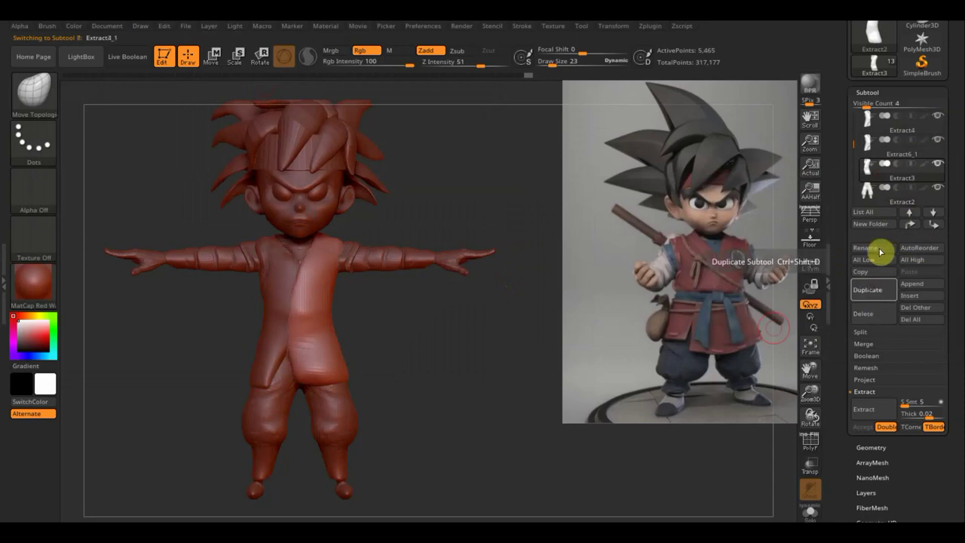
Move Extract6_1 below Extract3 and MergeDown it into the copy beneath, a 17,225-point piece
click(877, 157)
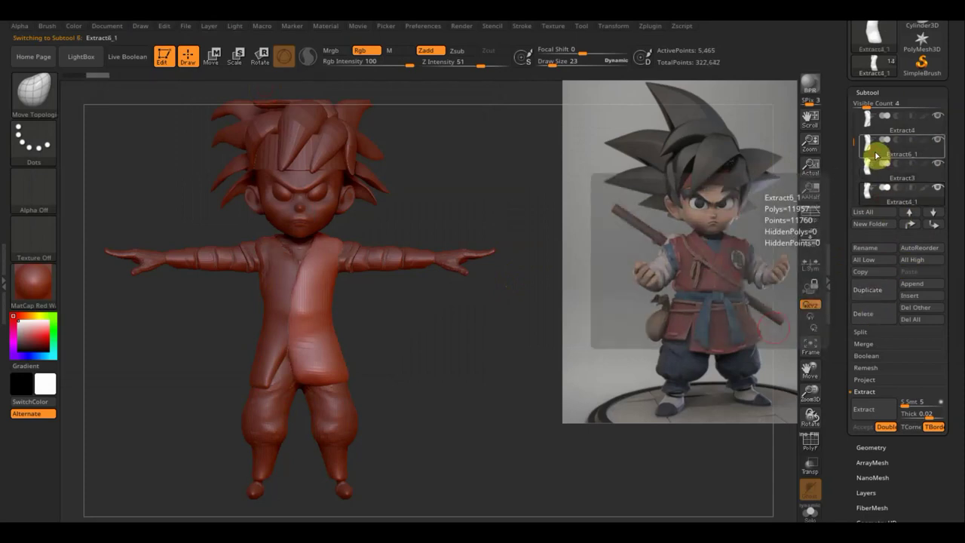
click(935, 224)
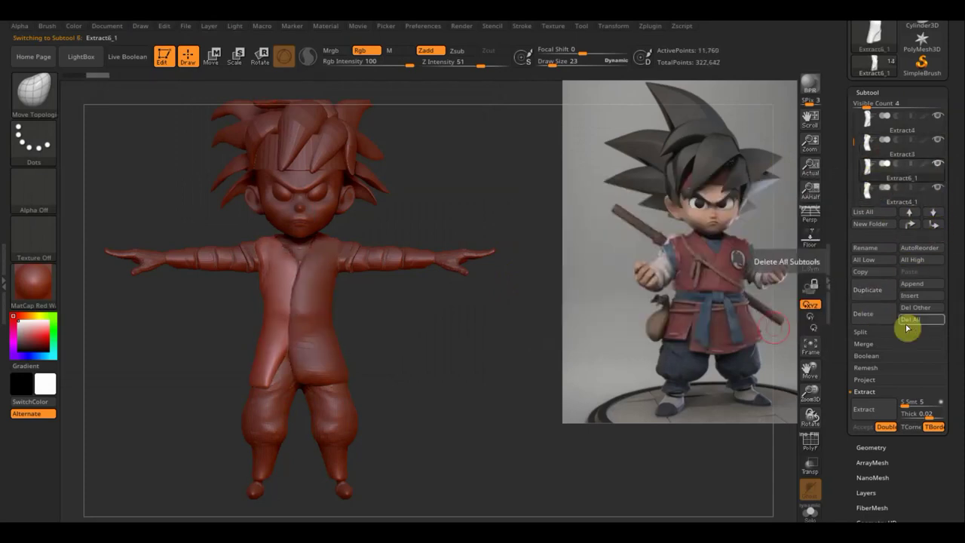
click(871, 347)
click(877, 357)
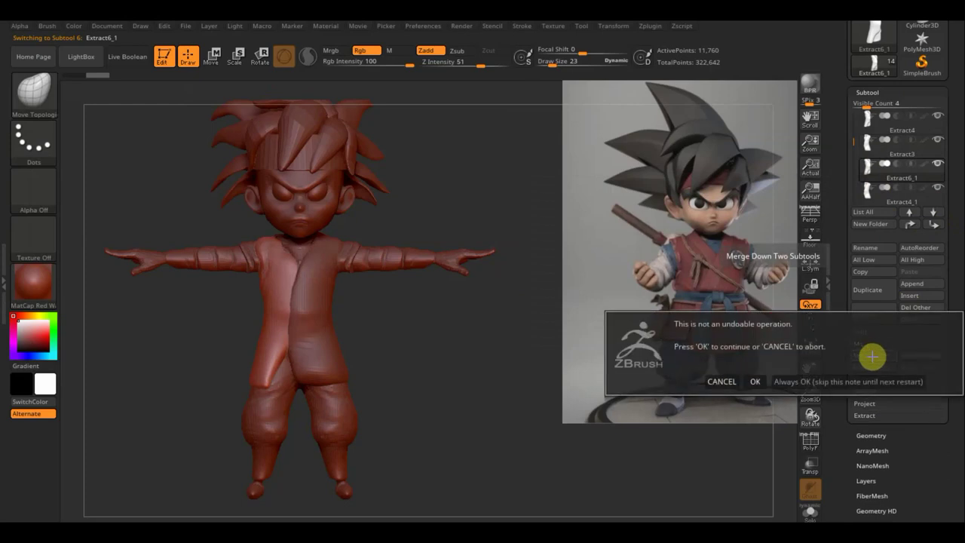
click(755, 382)
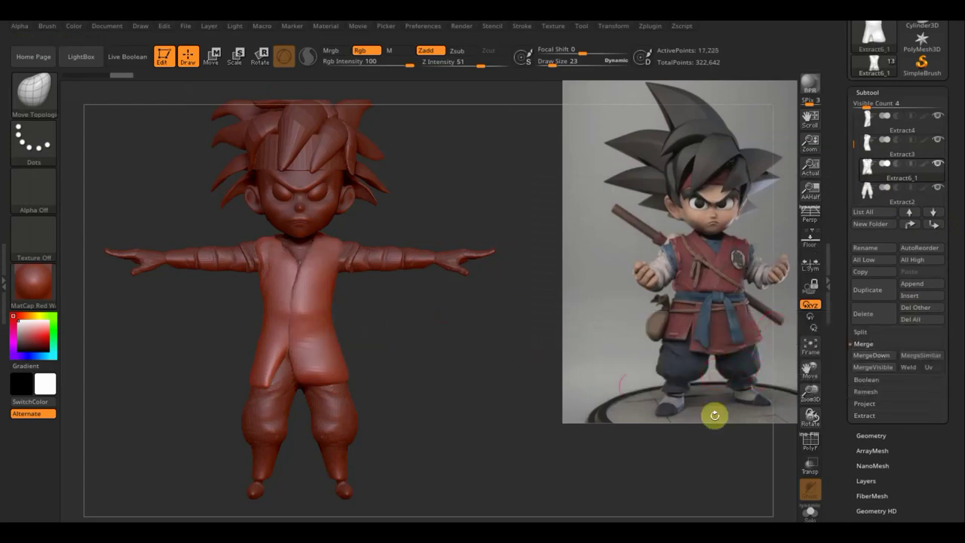
click(811, 442)
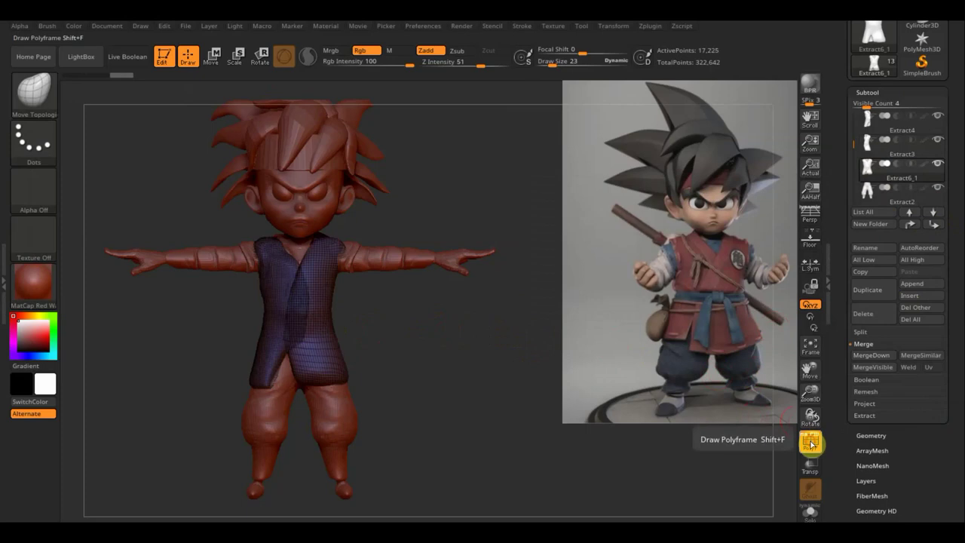
click(811, 444)
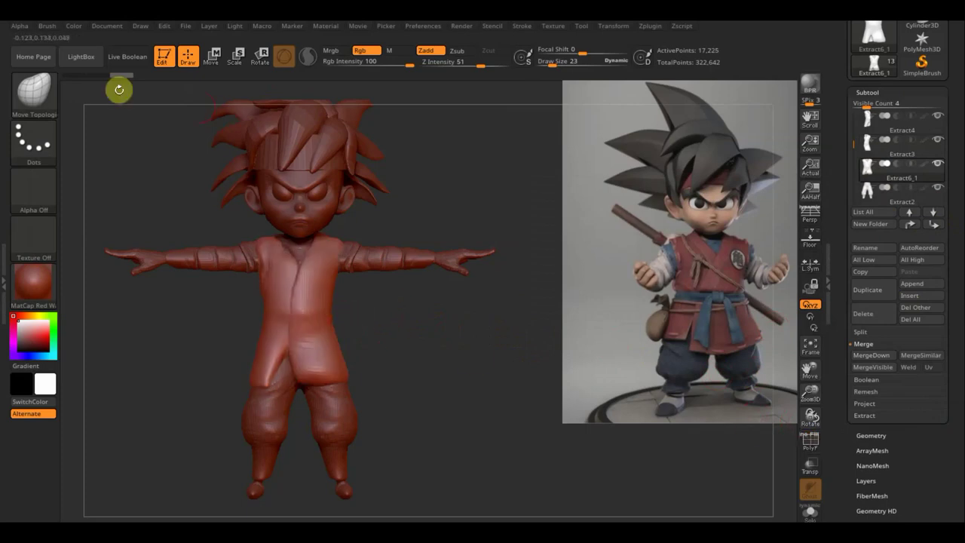
Choose the CurveStrapSnap brush and draw a strap curve across the front of the waist
click(37, 94)
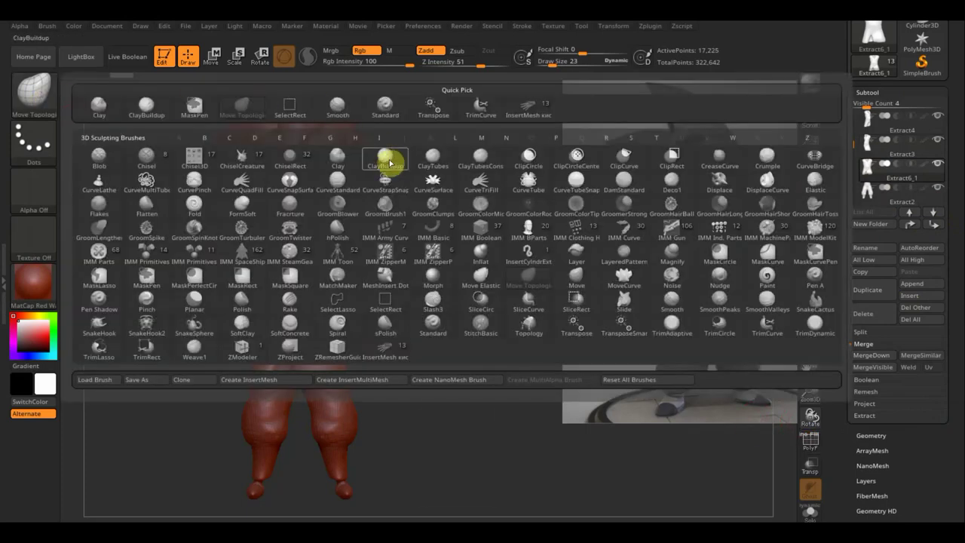
mouse_move(385, 184)
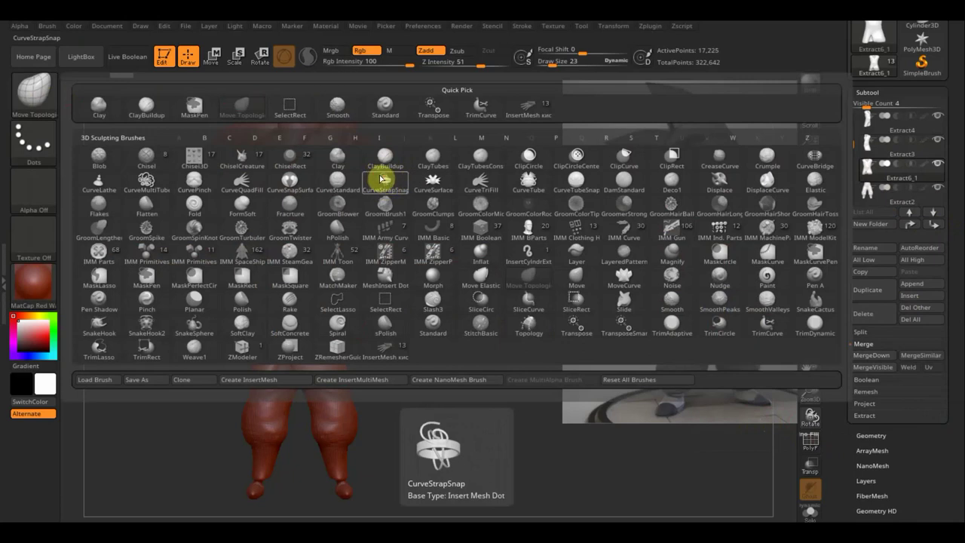
click(383, 179)
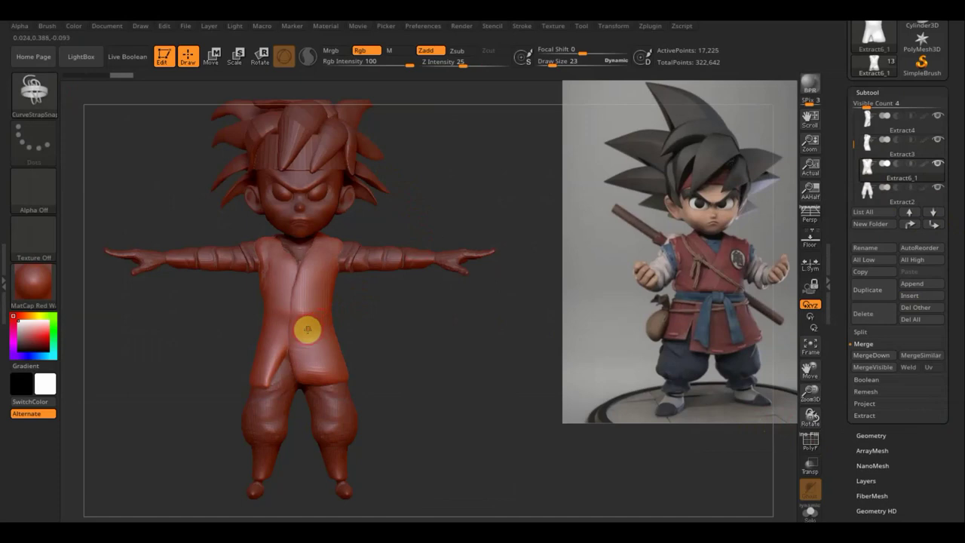
mouse_move(448, 342)
alt+mouse_down()
mouse_move(464, 365)
mouse_move(508, 312)
alt+mouse_up()
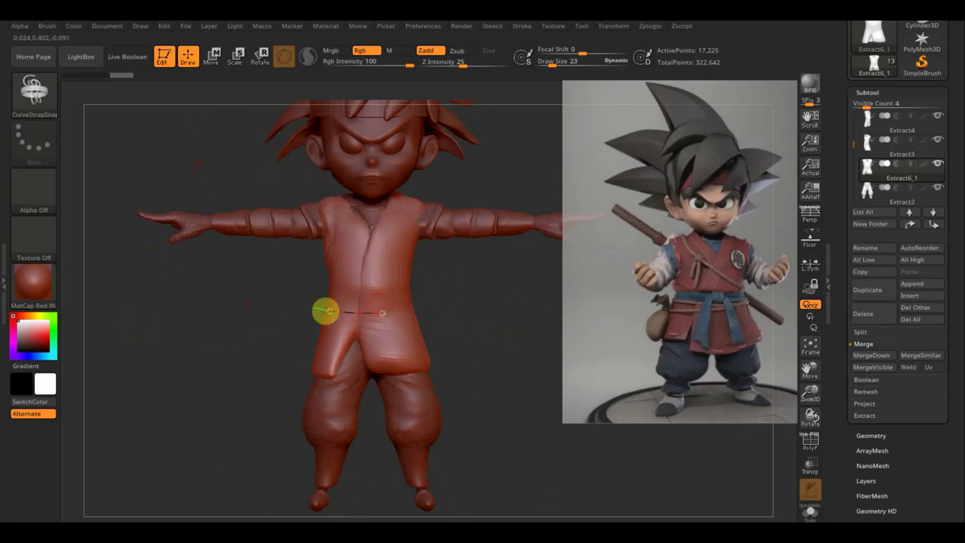
mouse_move(325, 310)
mouse_down()
mouse_move(252, 321)
mouse_move(320, 328)
mouse_up()
drag(466, 351, 366, 312)
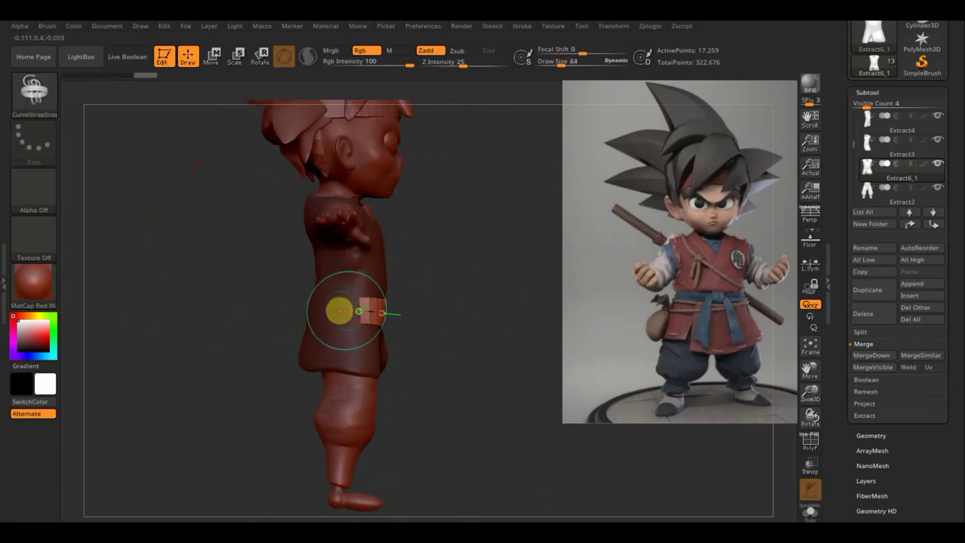
alt+drag(478, 347, 496, 439)
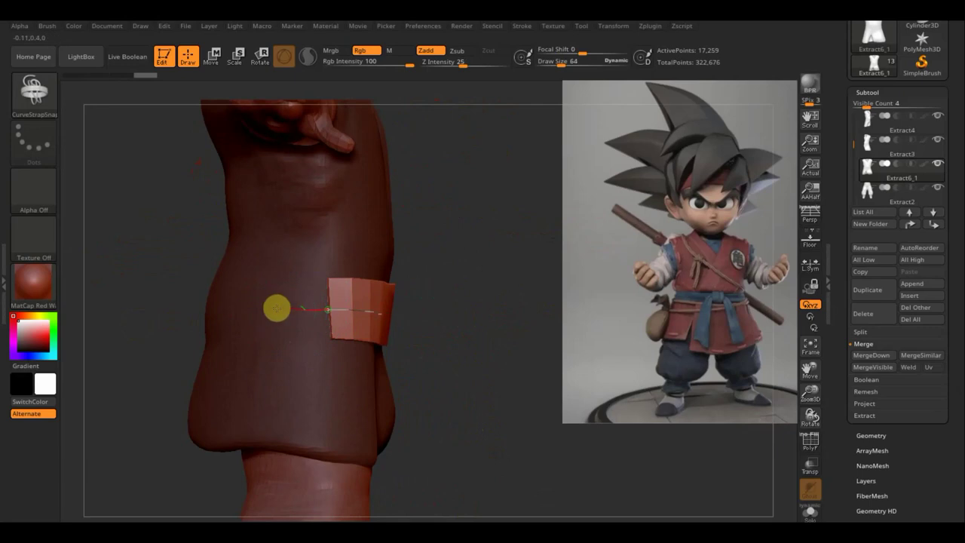
Extend the strap along the side and around the lower back of the waist
click(211, 301)
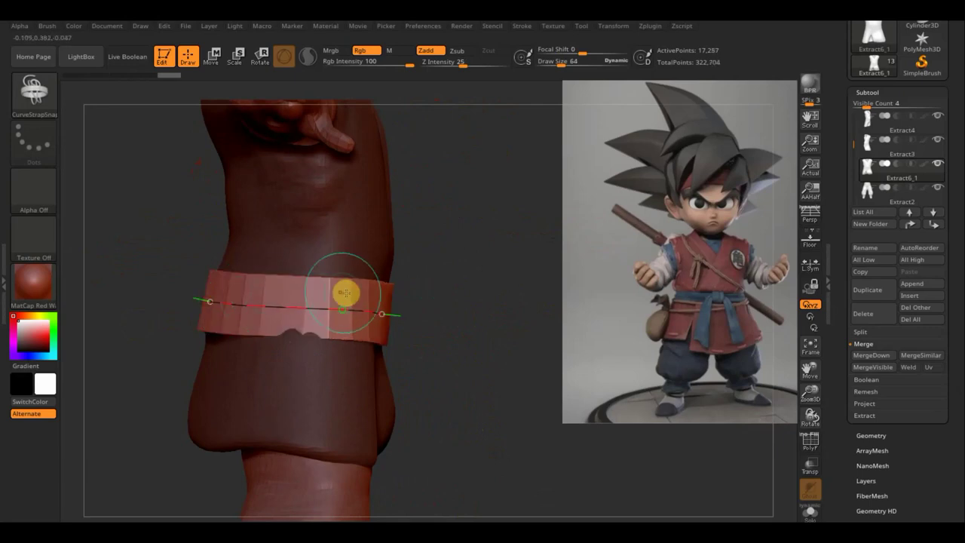
mouse_move(482, 314)
mouse_down()
mouse_move(528, 317)
mouse_move(478, 317)
mouse_up()
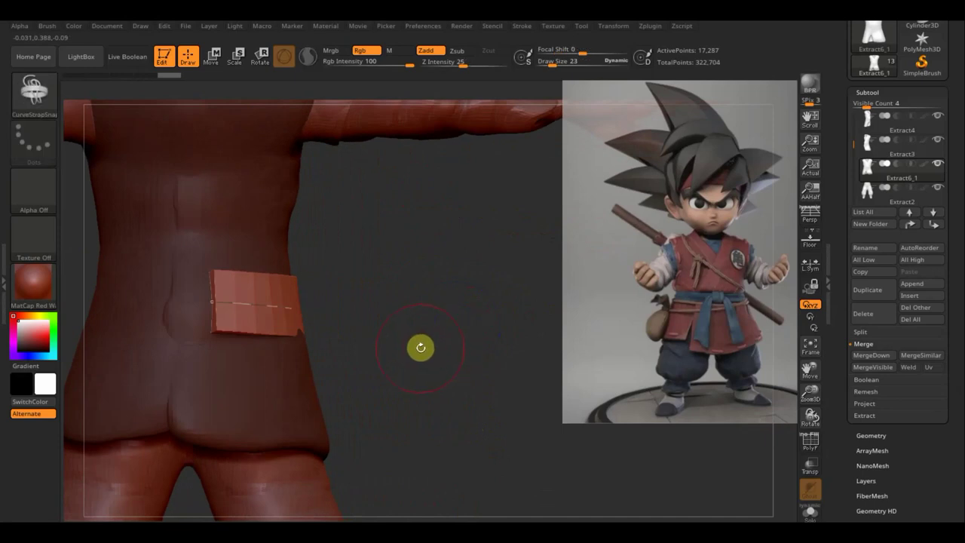
drag(420, 345, 528, 345)
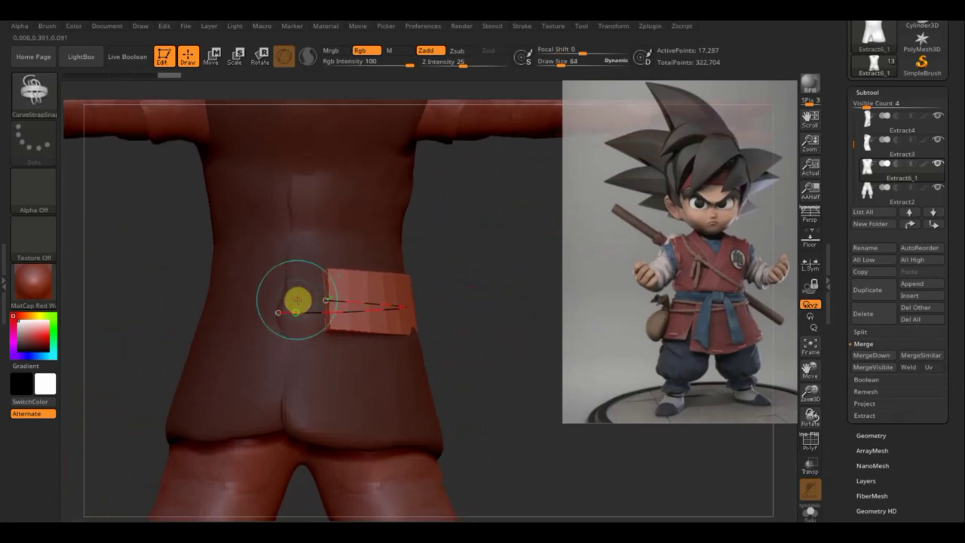
mouse_move(461, 278)
mouse_down()
mouse_move(459, 338)
mouse_move(316, 353)
mouse_move(266, 341)
mouse_up()
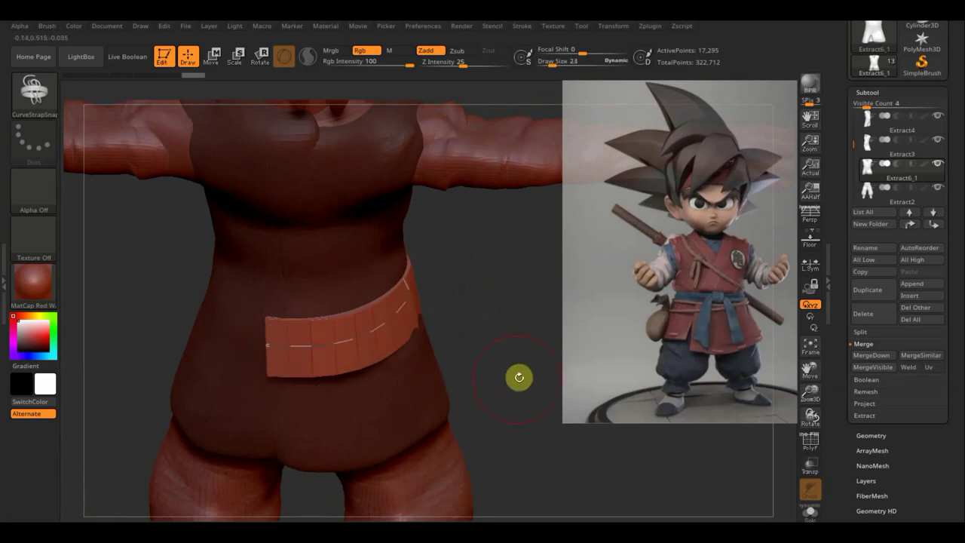
mouse_move(518, 377)
mouse_down()
mouse_move(448, 334)
mouse_move(391, 389)
mouse_move(458, 287)
mouse_move(453, 377)
mouse_up()
drag(369, 458, 409, 442)
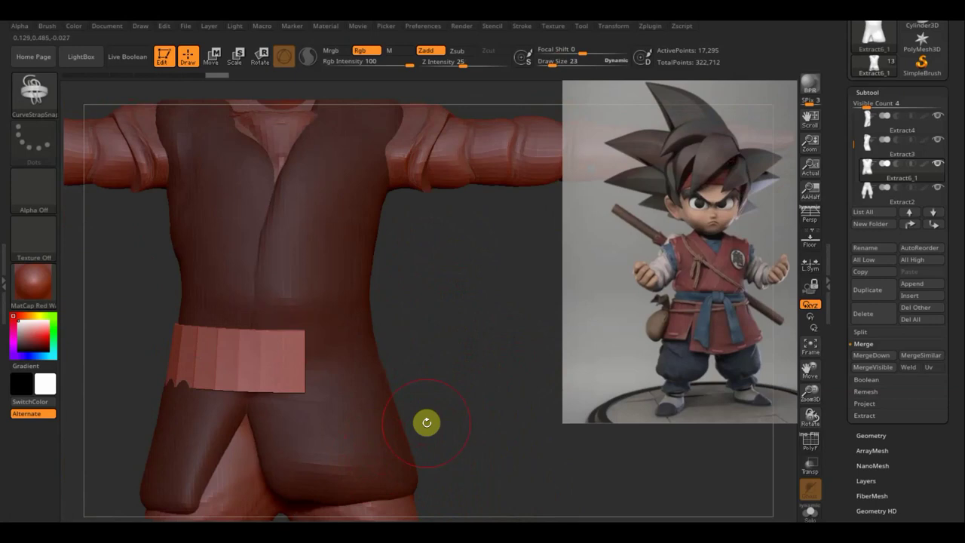
Scale the waist strap thinner with the Transpose gizmo
click(214, 56)
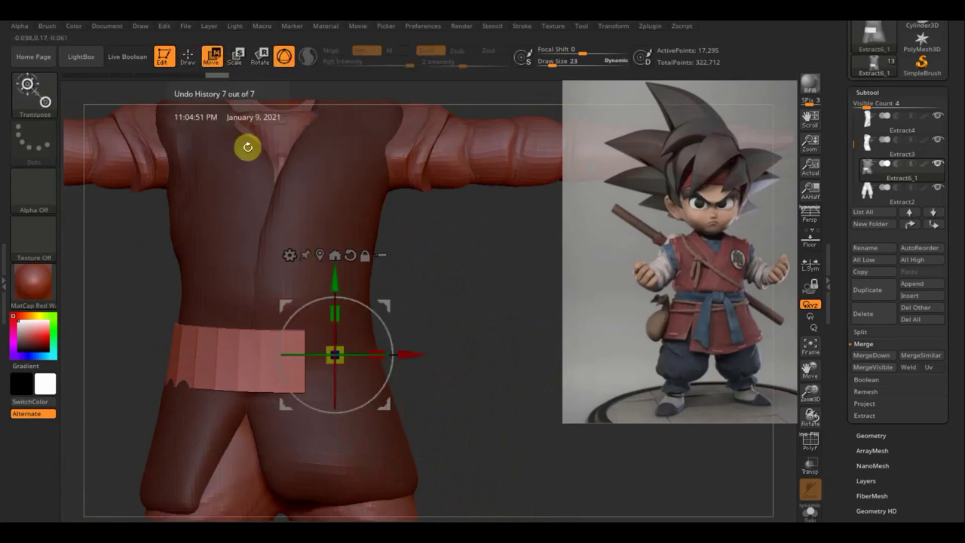
drag(332, 296, 335, 336)
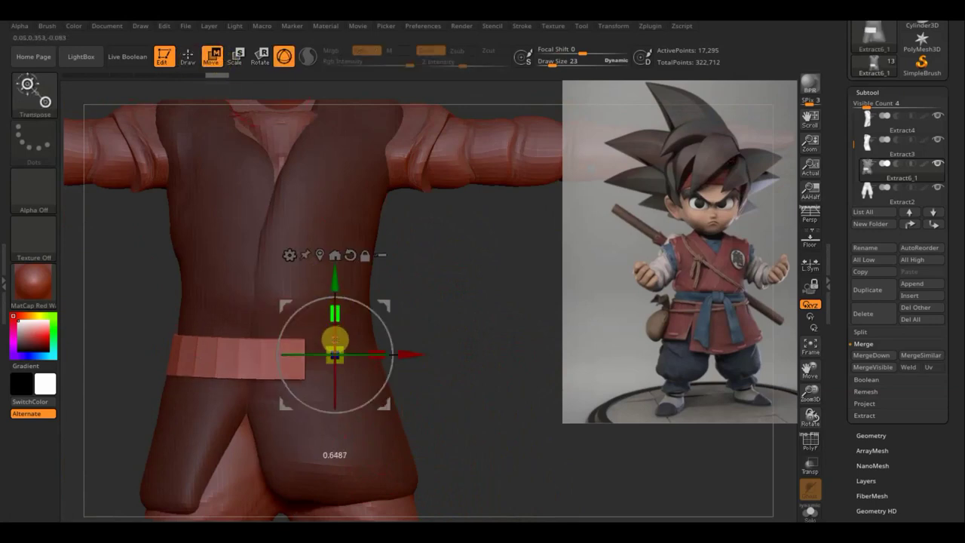
click(188, 56)
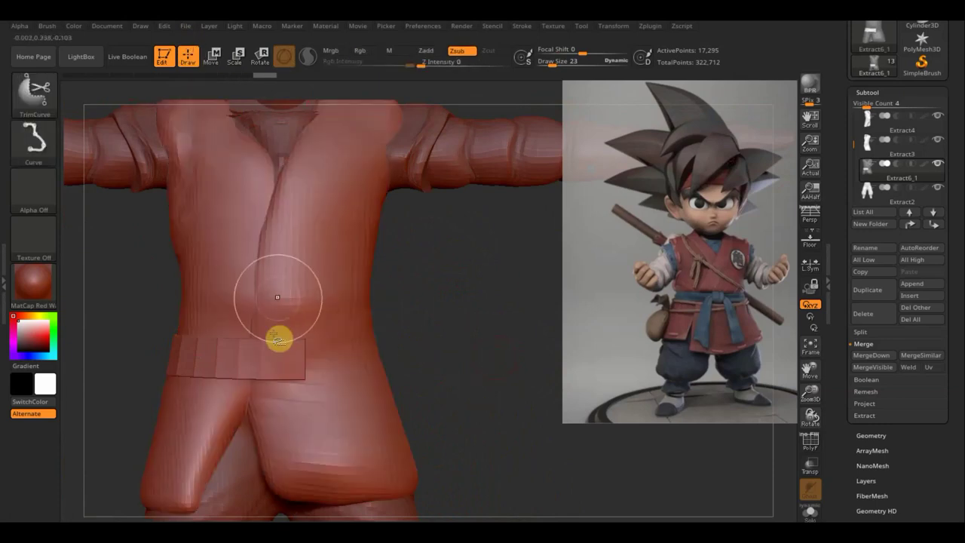
ctrl+shift+click(264, 355)
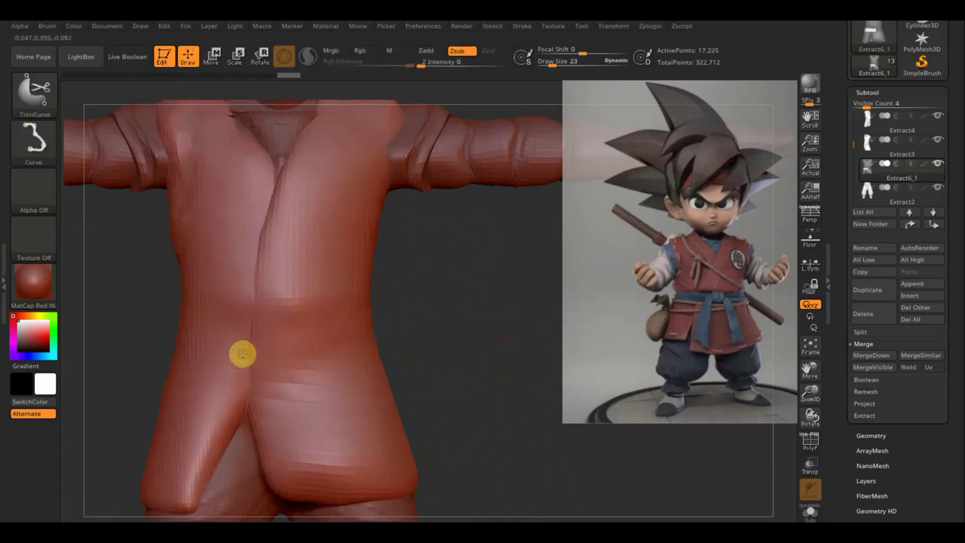
ctrl+shift+click(248, 353)
Apply Mirror And Weld so the 112-point strap wraps fully around the waist
click(869, 434)
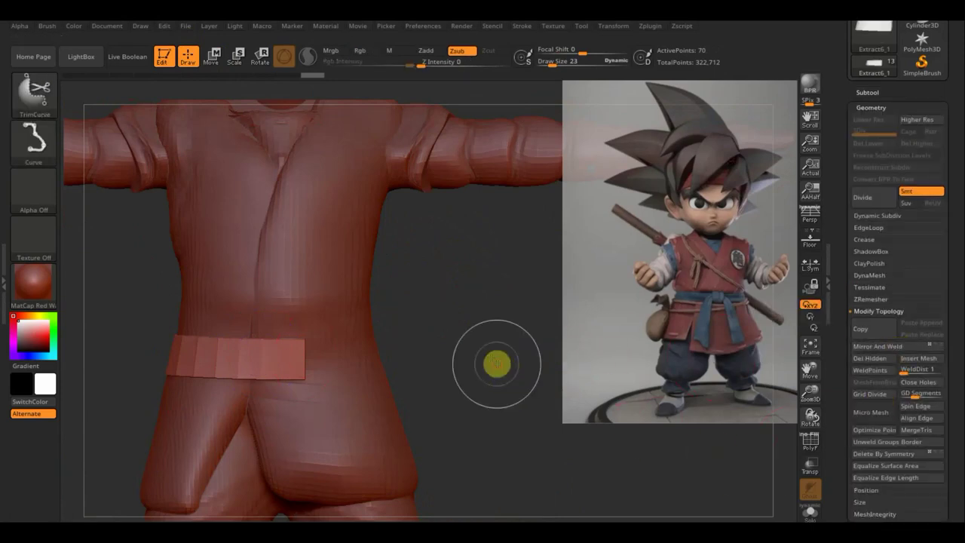
ctrl+shift+click(494, 362)
ctrl+shift+click(360, 318)
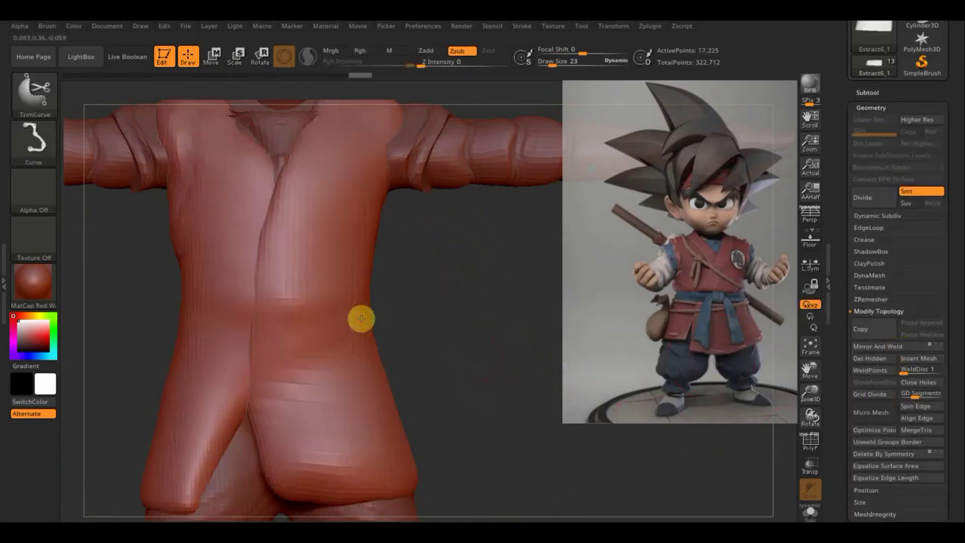
ctrl+shift+click(360, 318)
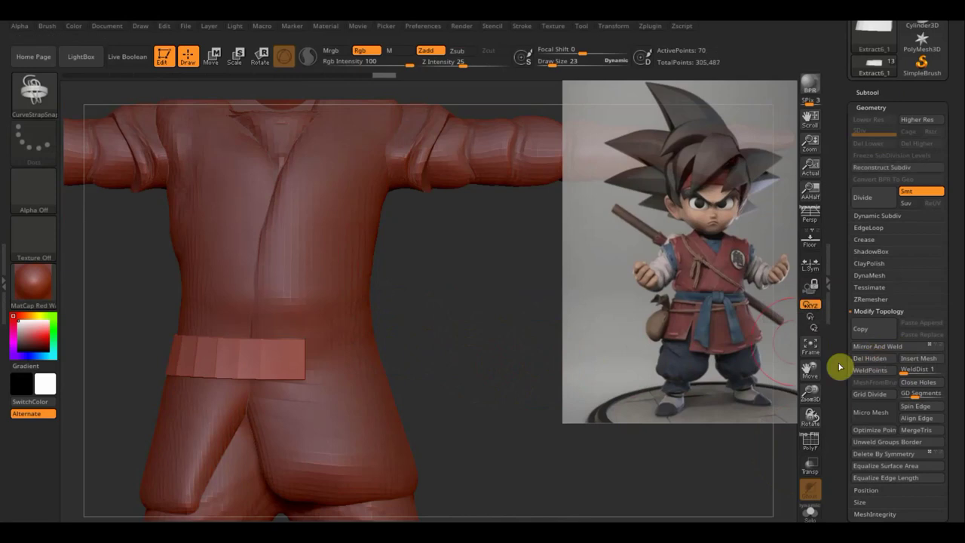
click(889, 347)
mouse_move(441, 338)
mouse_down()
mouse_move(460, 405)
mouse_move(438, 430)
mouse_move(472, 362)
mouse_move(468, 375)
mouse_move(485, 367)
mouse_move(456, 301)
mouse_up()
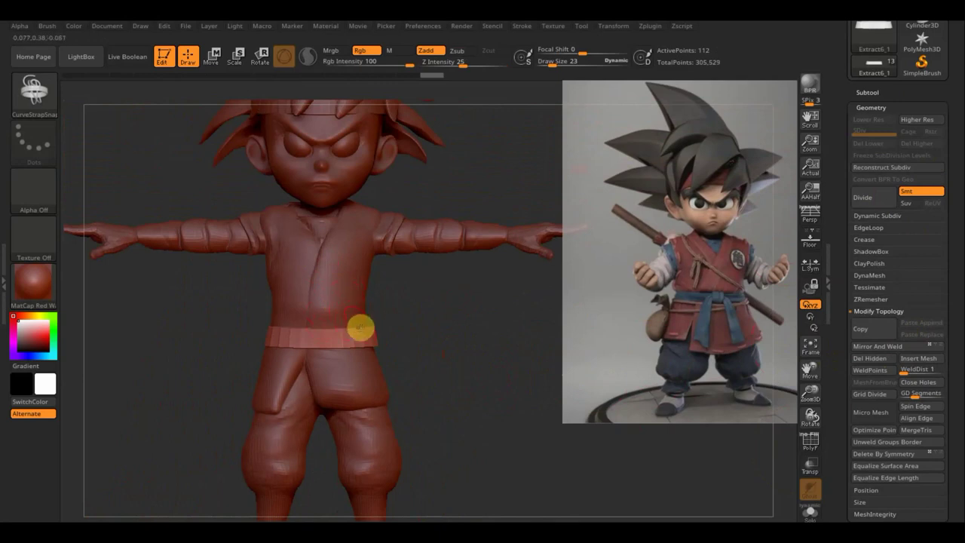
click(867, 92)
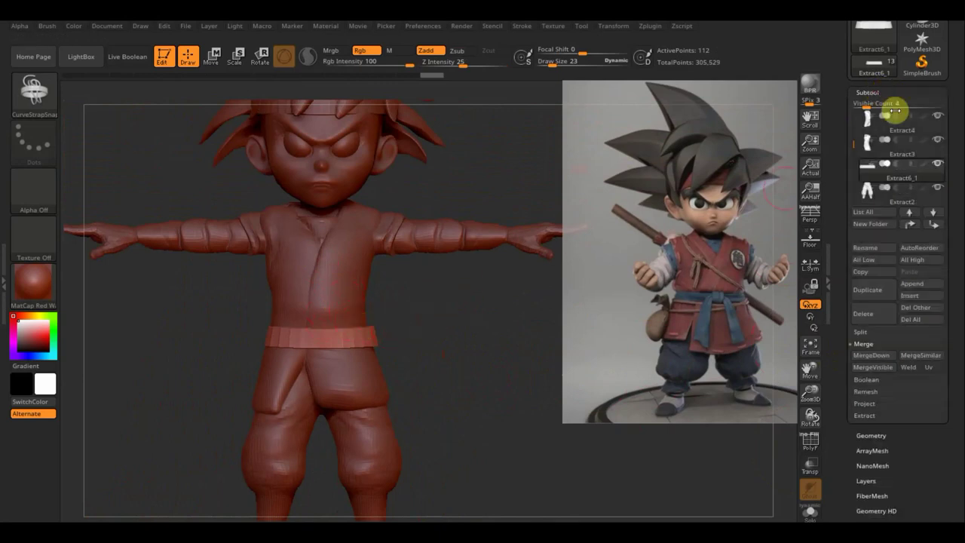
click(873, 155)
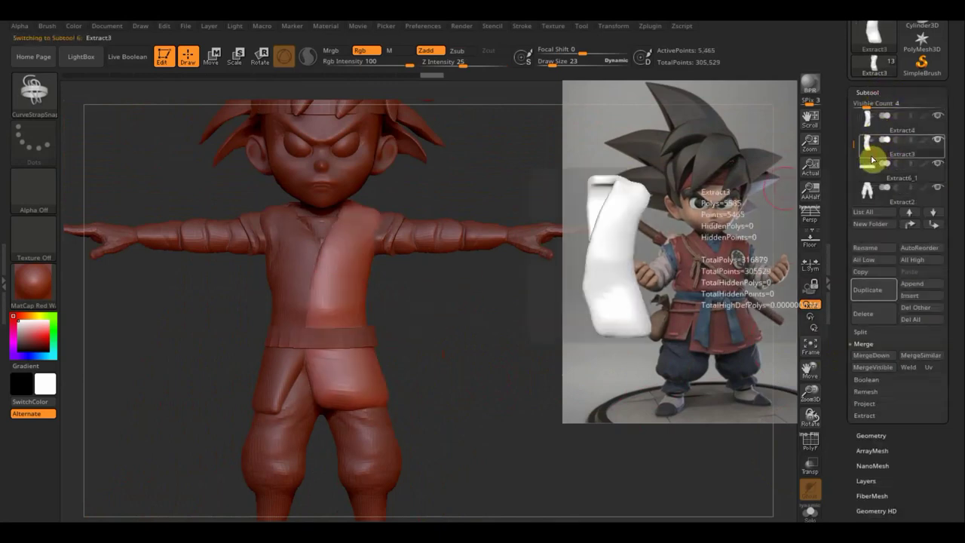
click(34, 95)
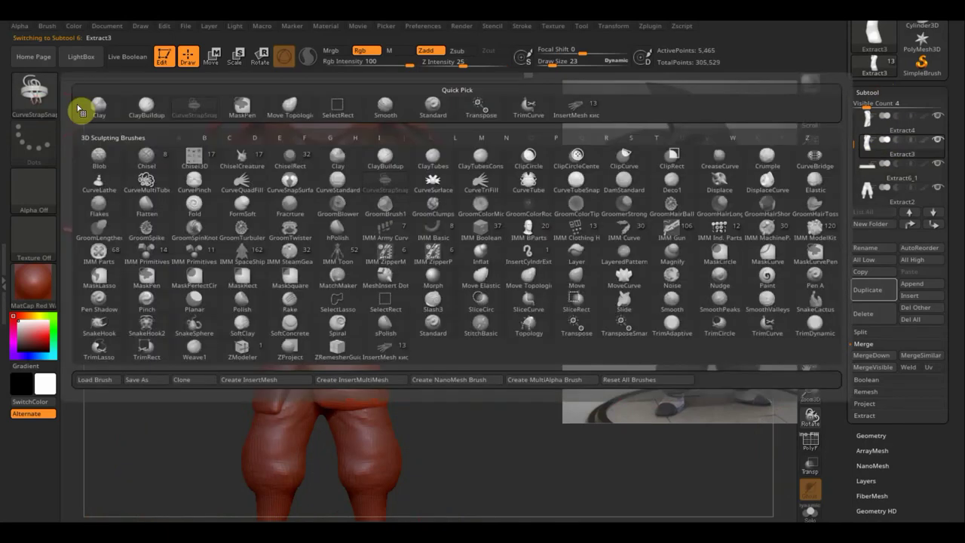
click(290, 121)
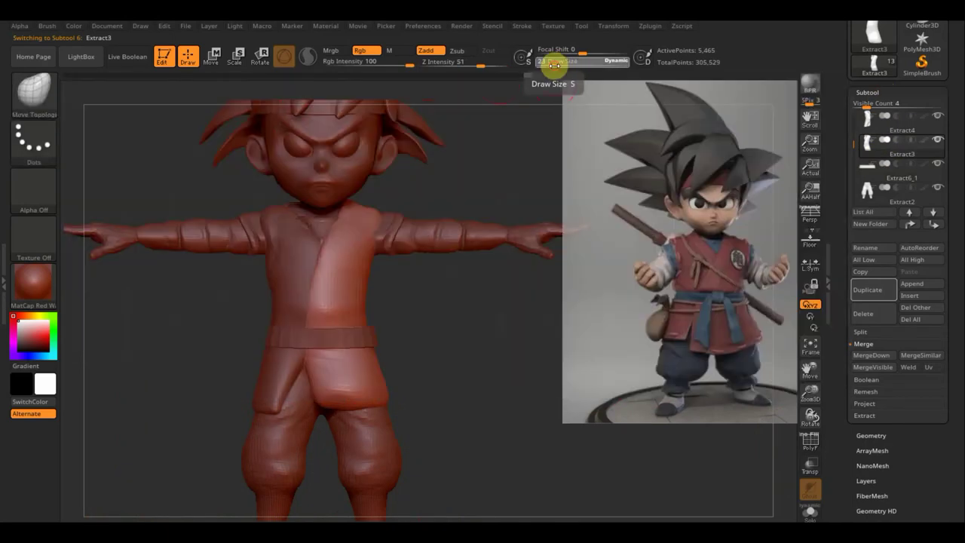
drag(556, 66, 562, 67)
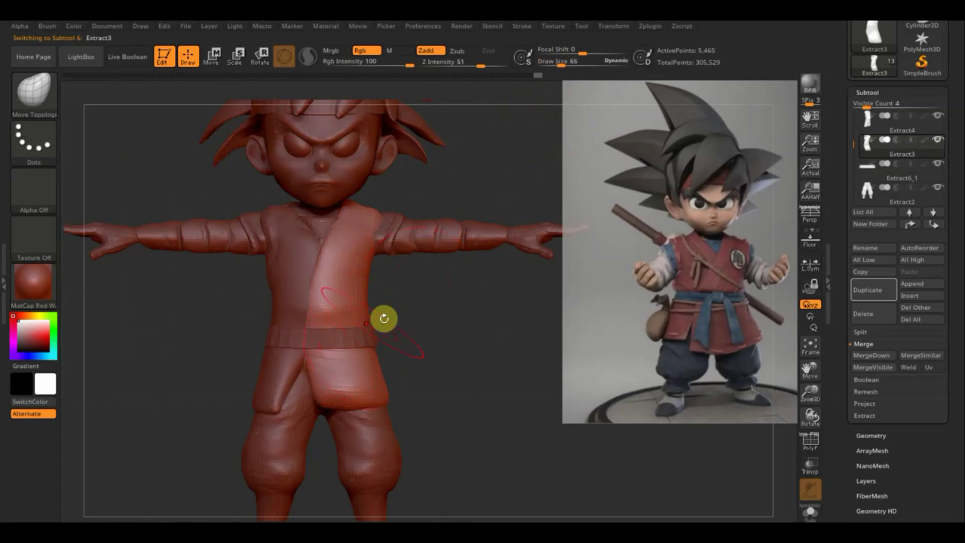
mouse_move(383, 318)
mouse_down()
mouse_move(416, 319)
mouse_move(297, 334)
mouse_move(447, 321)
mouse_move(483, 351)
mouse_up()
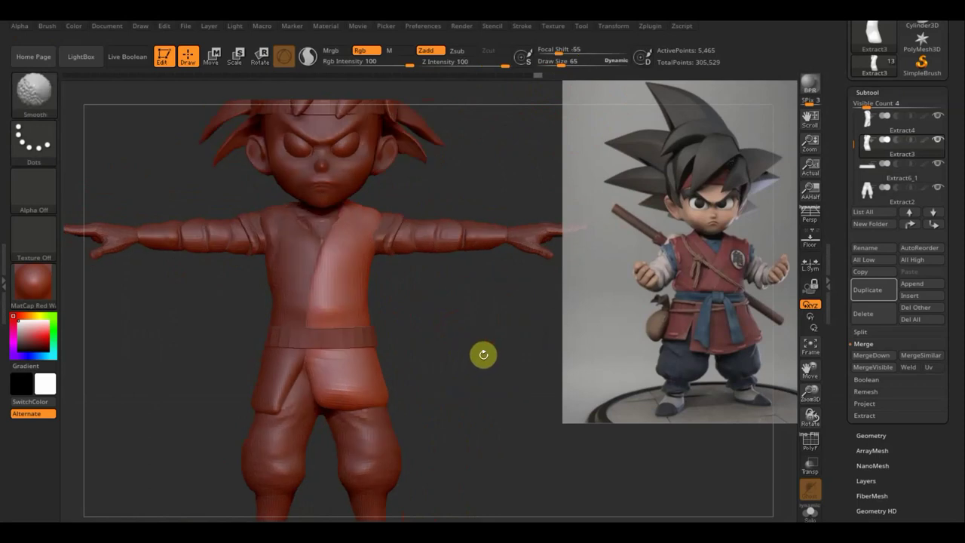
Select the Extract6_1 belt, turn on PolyF and crease all its edges
click(872, 185)
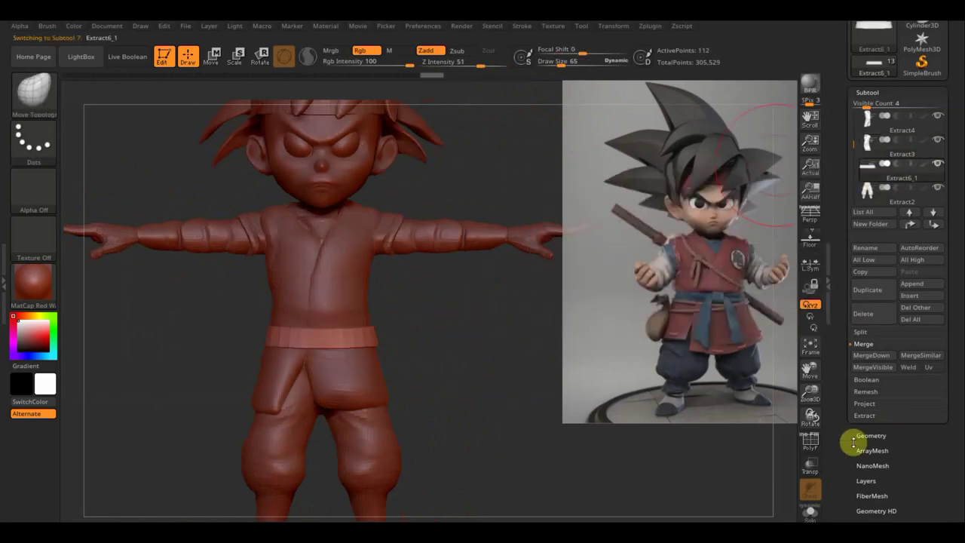
click(810, 445)
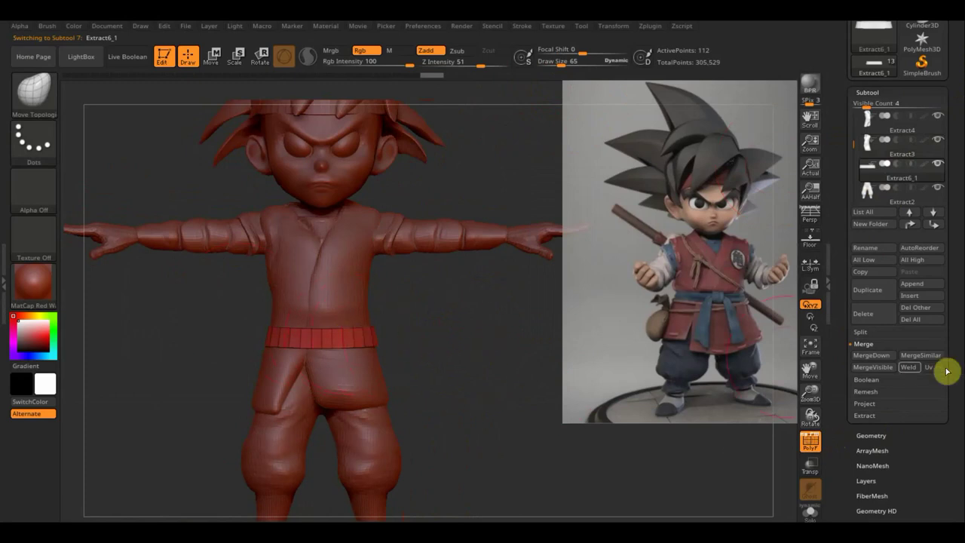
click(871, 436)
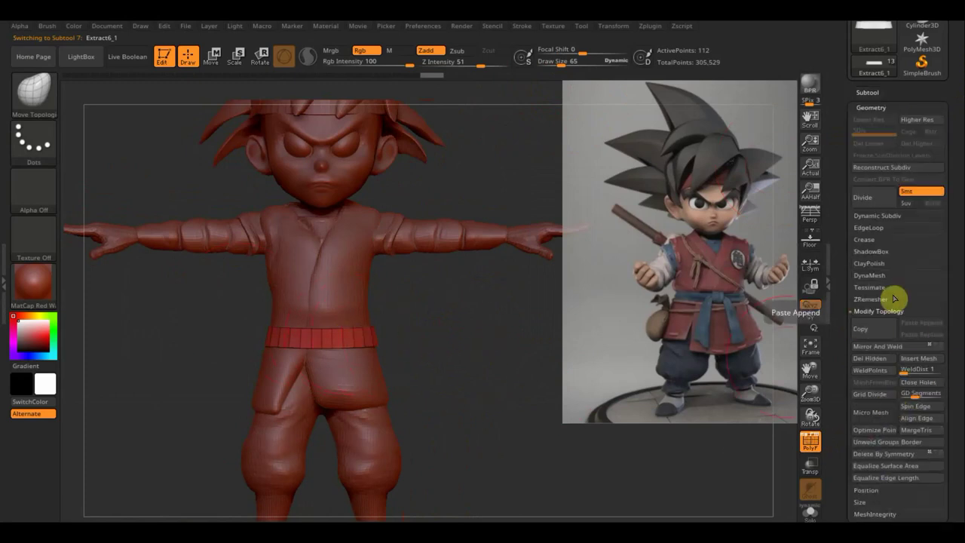
click(869, 239)
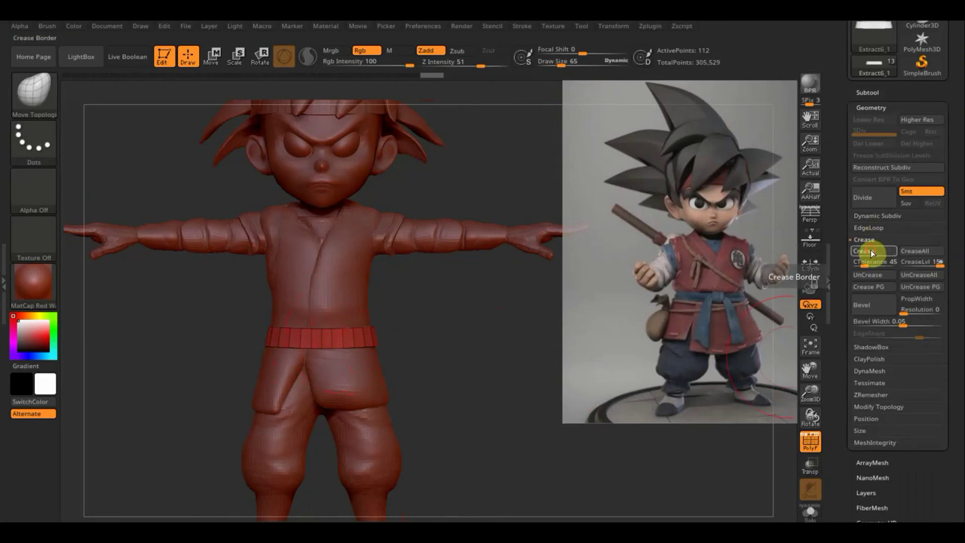
alt+drag(469, 334, 495, 470)
alt+drag(470, 355, 506, 297)
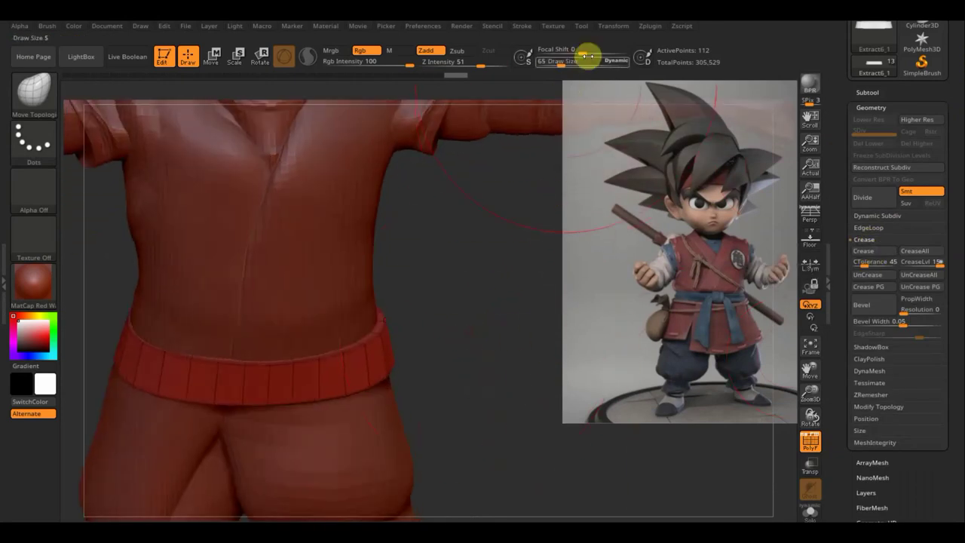
drag(560, 65, 550, 60)
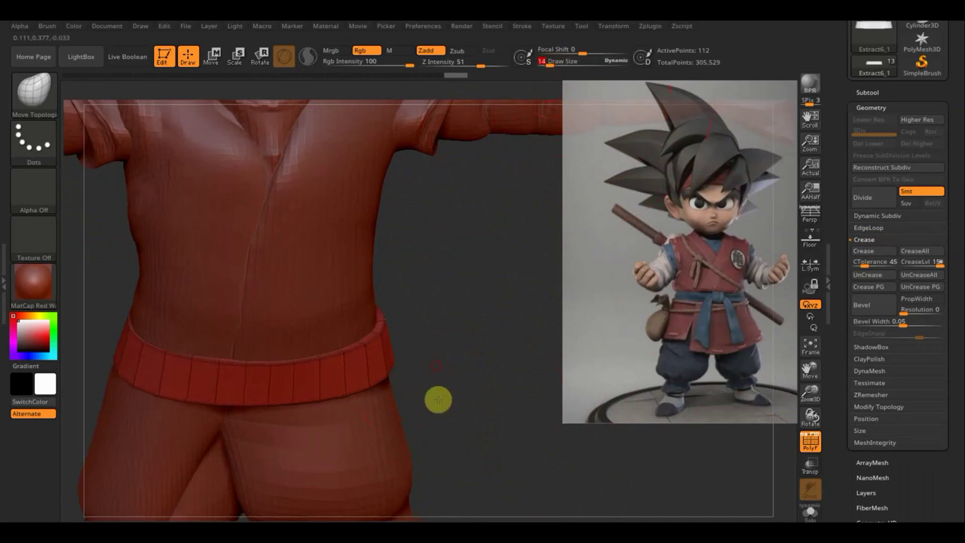
drag(437, 399, 400, 345)
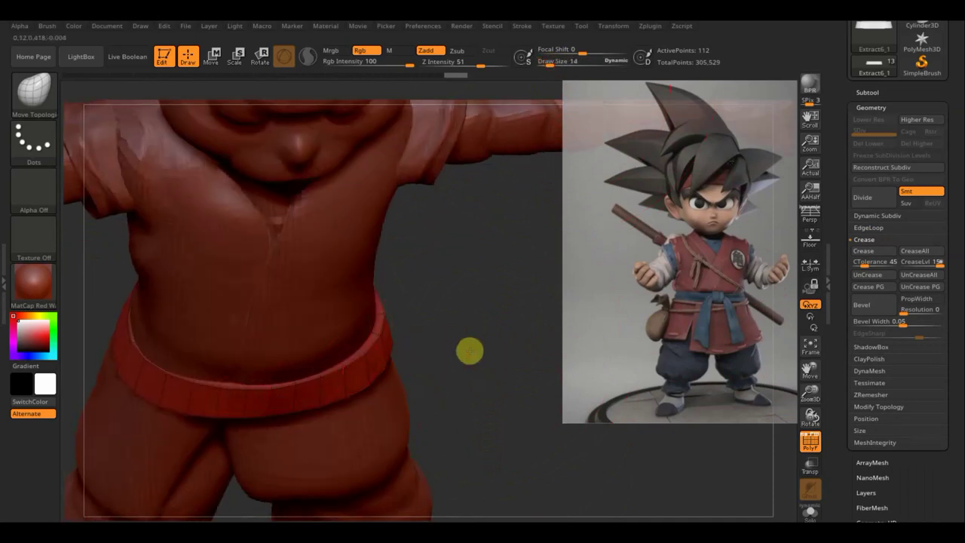
drag(468, 349, 459, 313)
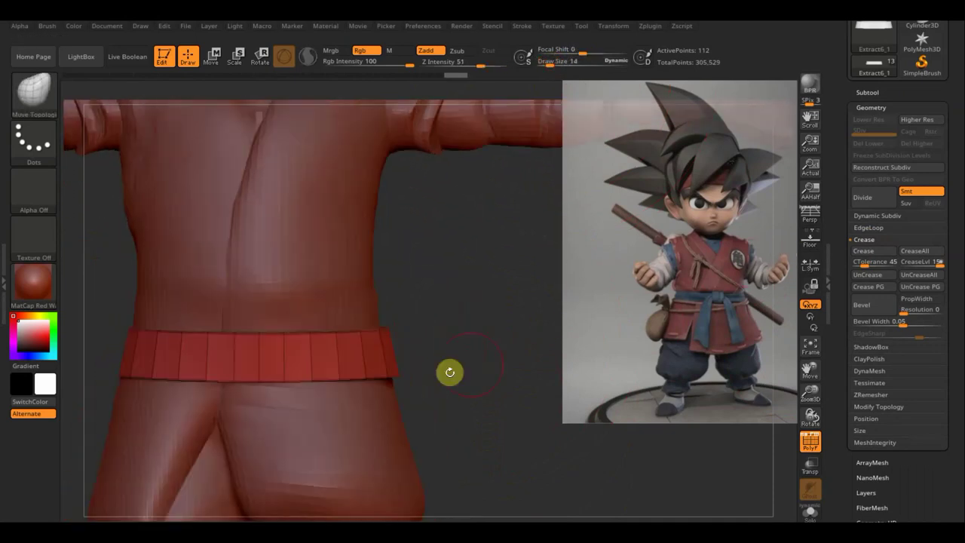
click(916, 252)
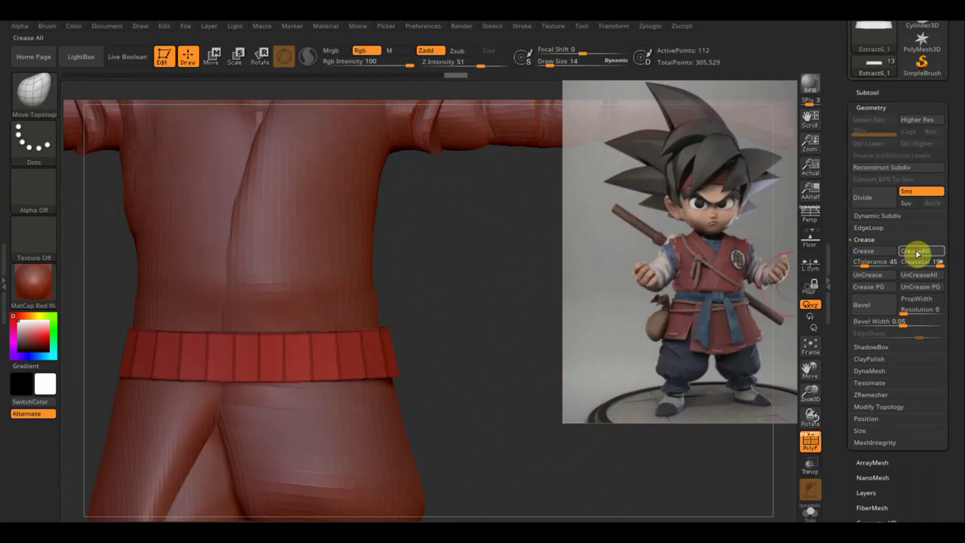
DynaMesh the belt at resolution 432, raising it from 112 to 3,183 points
click(809, 441)
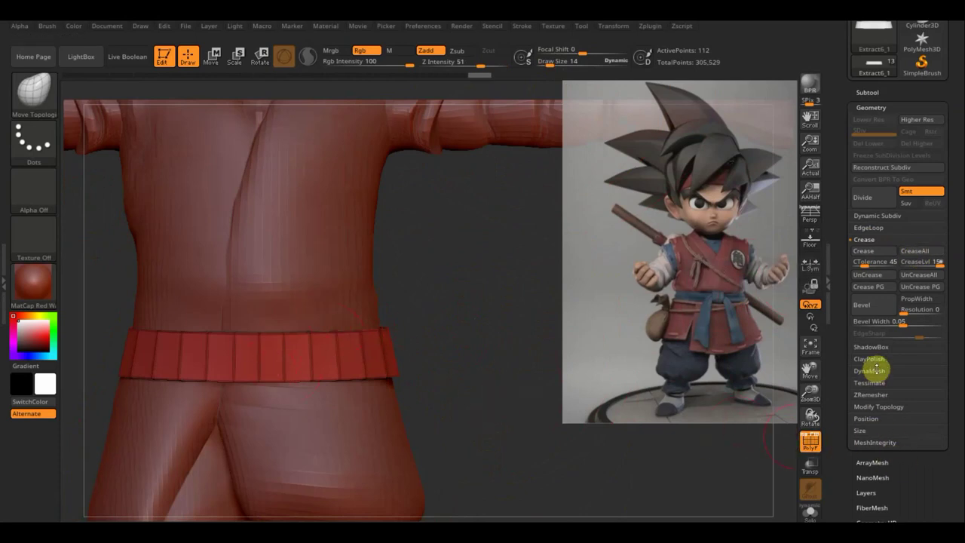
click(875, 369)
click(875, 300)
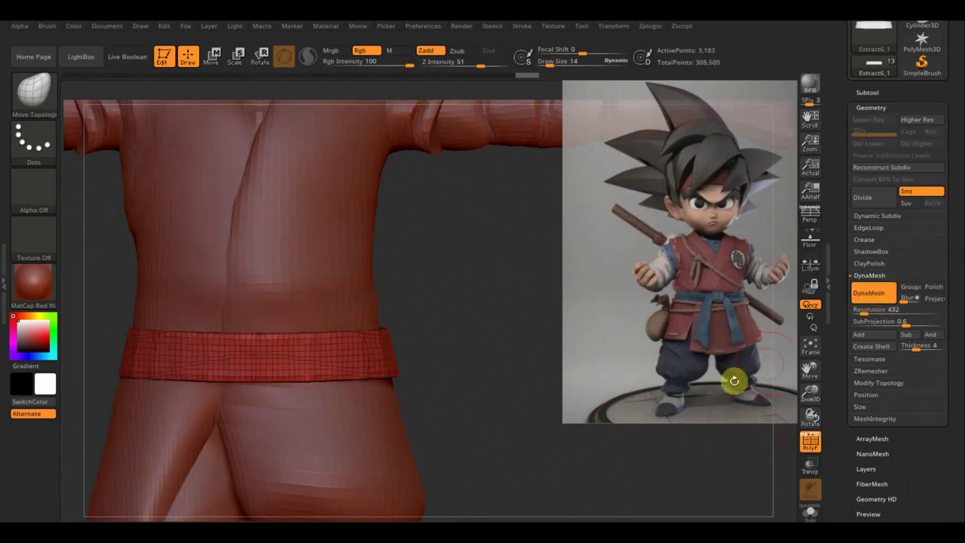
Undo the last remesh and re-DynaMesh the belt at resolution 616
key(ctrl+z)
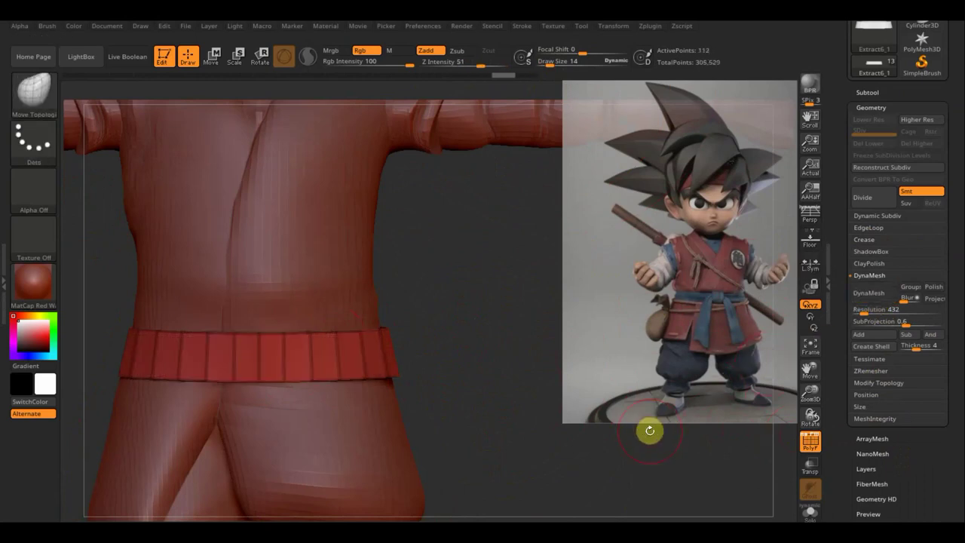
drag(858, 310, 865, 315)
click(868, 292)
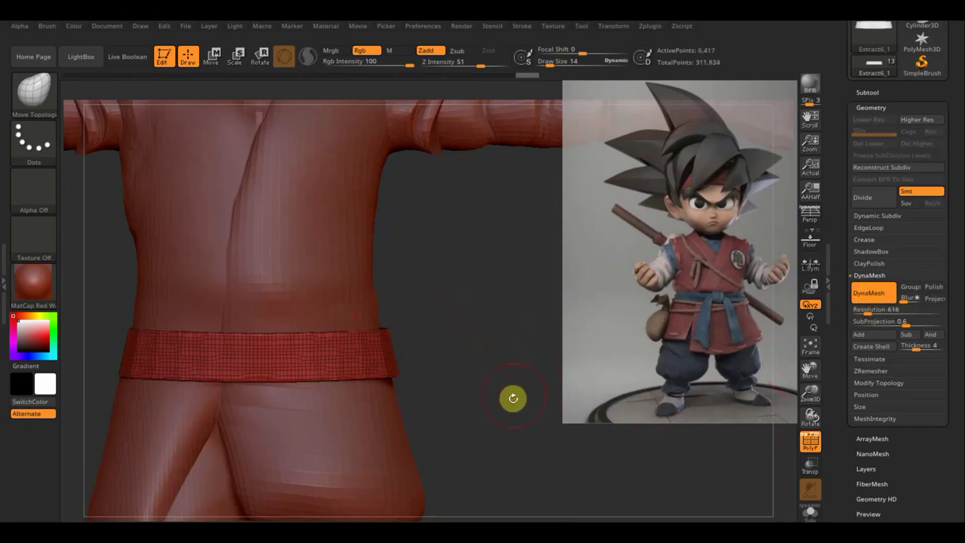
ctrl+drag(513, 397, 438, 397)
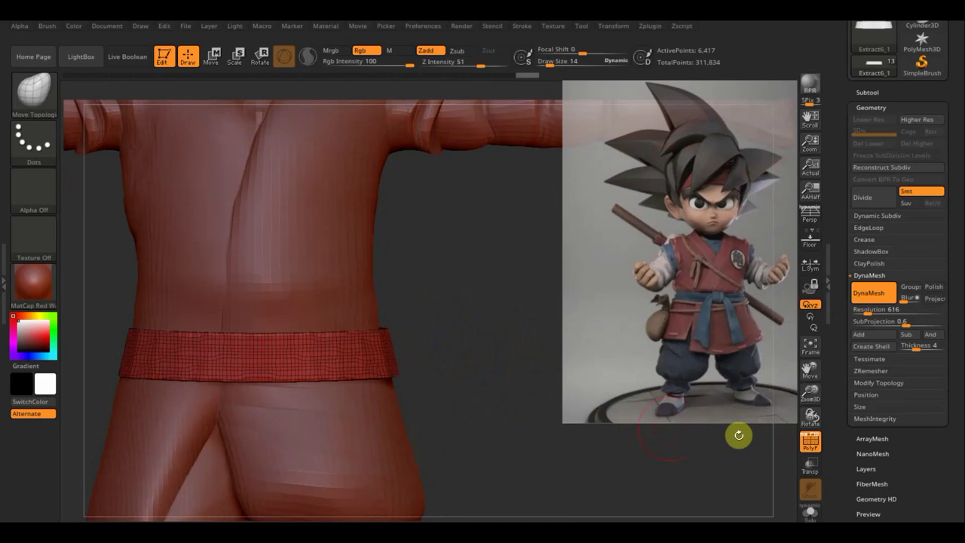
Turn off the polyframe display and apply Deformation Polish to smooth the belt
click(810, 450)
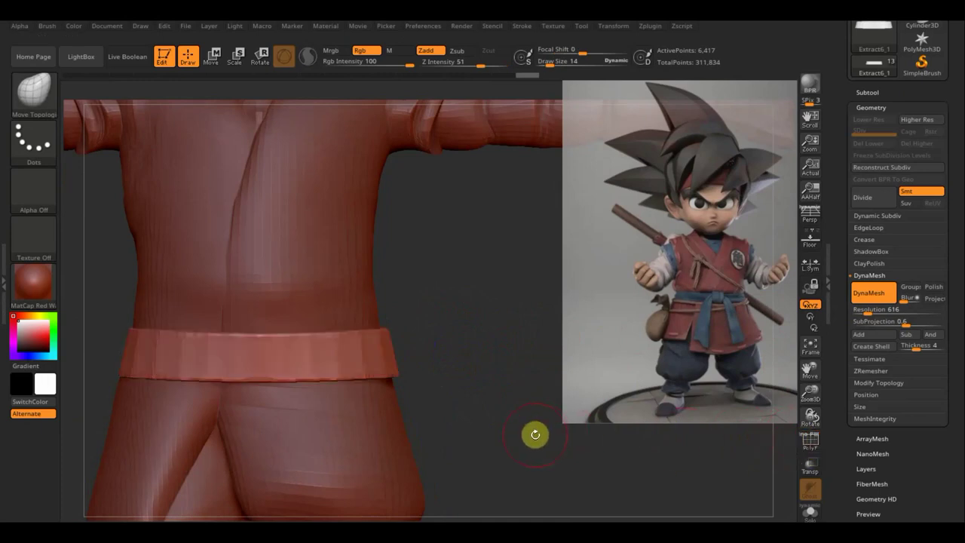
scroll(935, 479, down, 1)
scroll(928, 414, down, 3)
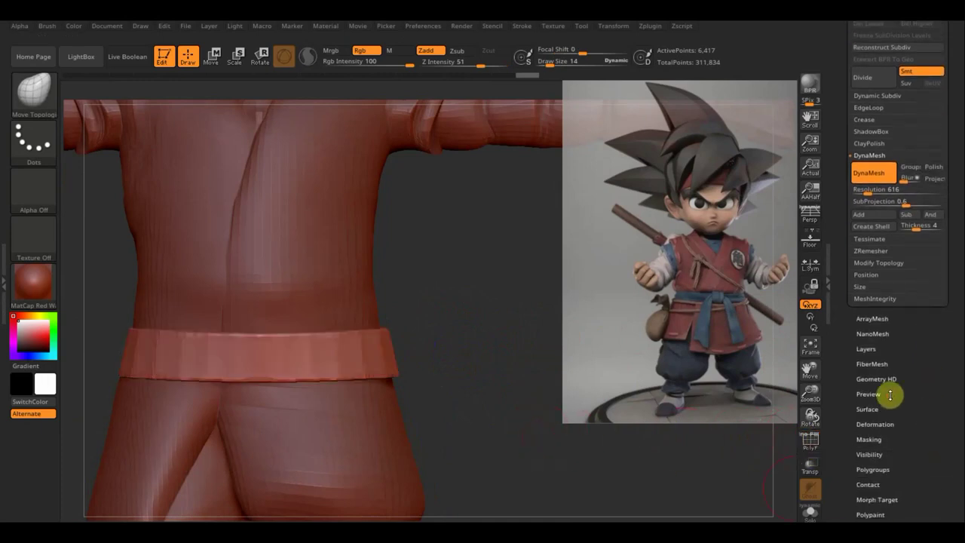
click(885, 423)
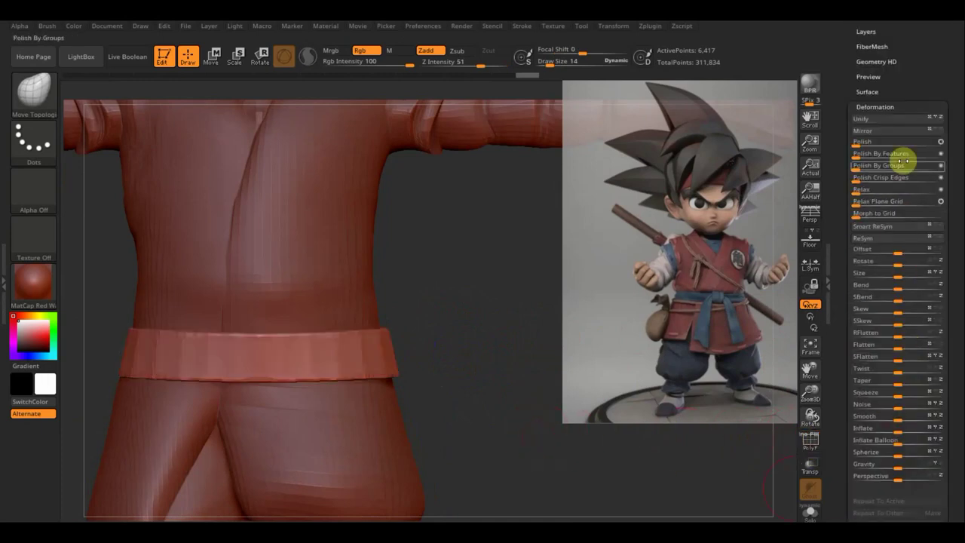
click(858, 142)
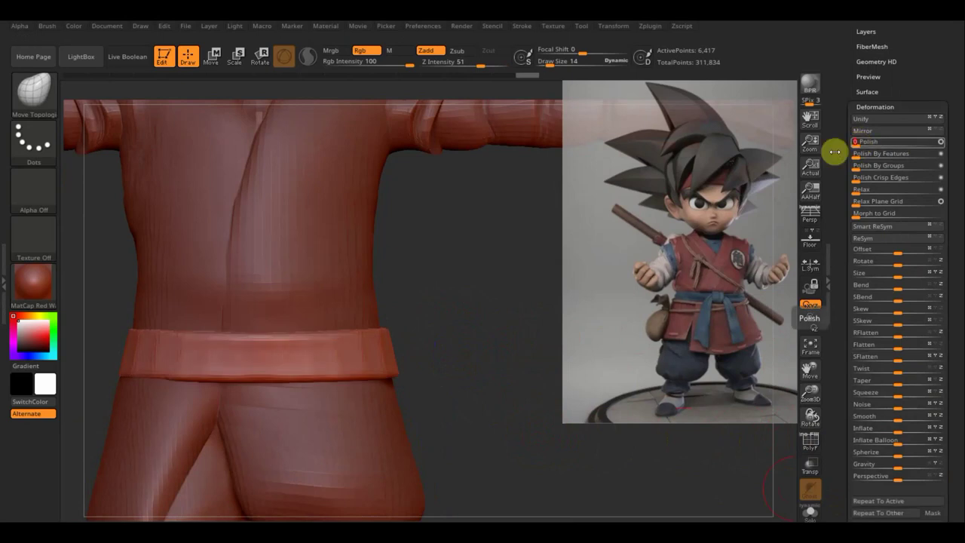
mouse_move(456, 294)
mouse_down()
mouse_move(419, 293)
mouse_move(554, 271)
mouse_move(544, 257)
mouse_move(468, 253)
mouse_move(454, 233)
mouse_move(431, 237)
mouse_up()
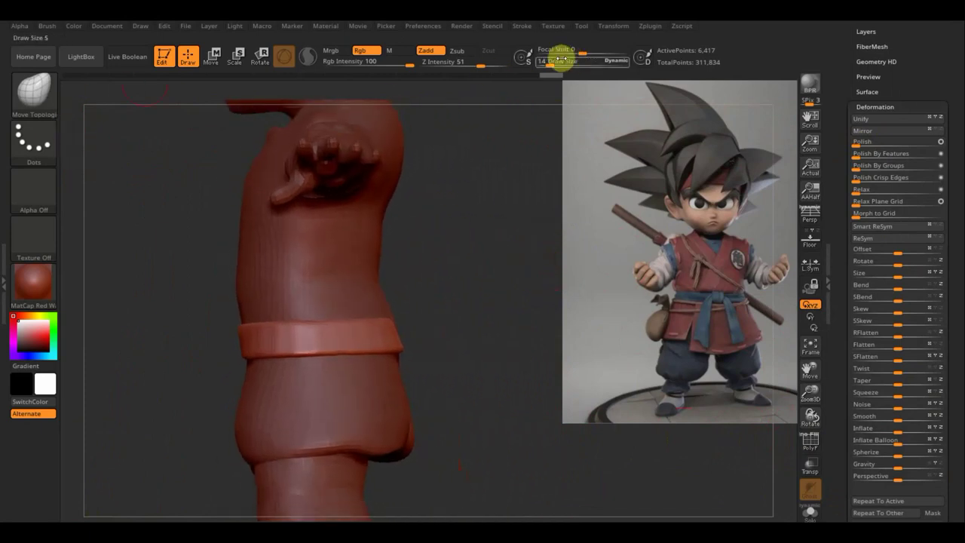
Enlarge the draw size and switch to the Smooth brush with the model facing front
mouse_move(551, 64)
mouse_down()
mouse_move(565, 66)
mouse_move(555, 69)
mouse_up()
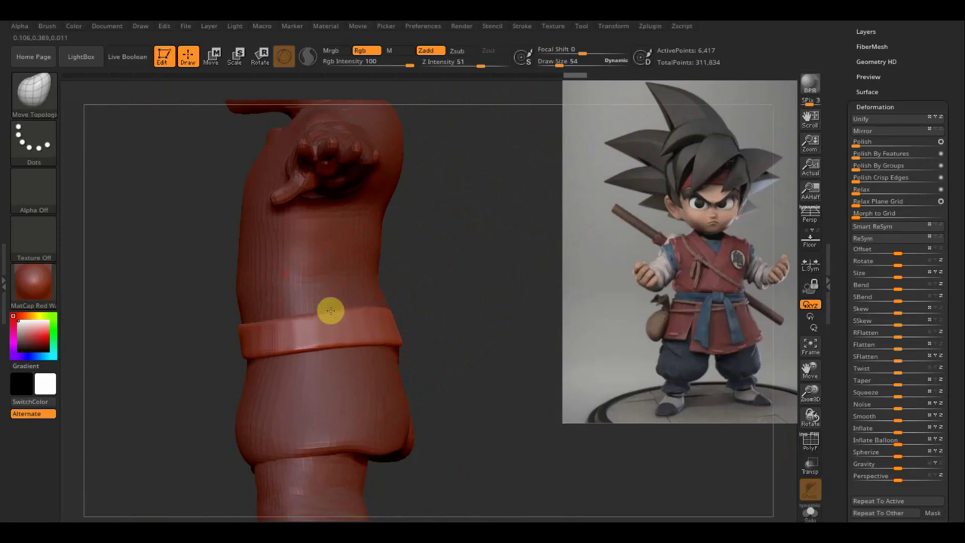
shift+drag(235, 296, 261, 299)
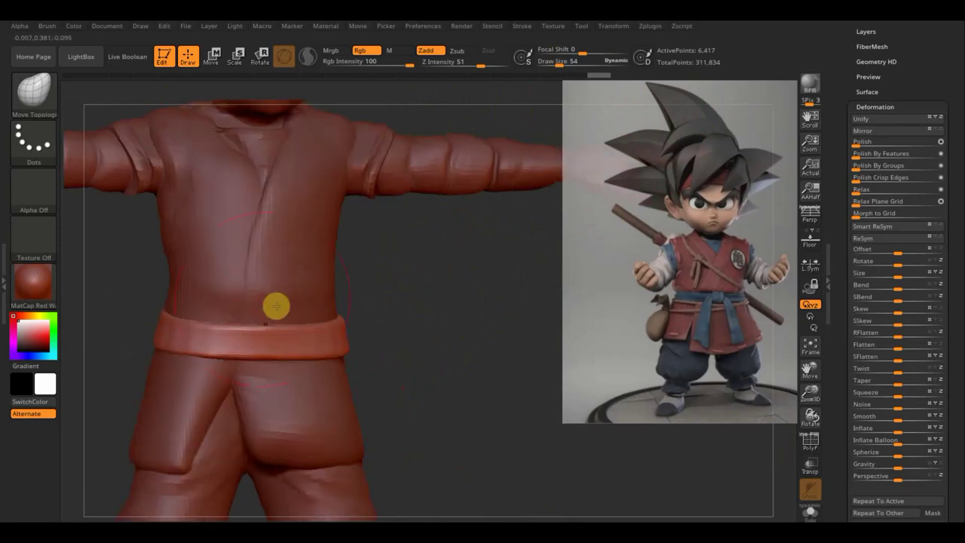
key(shift)
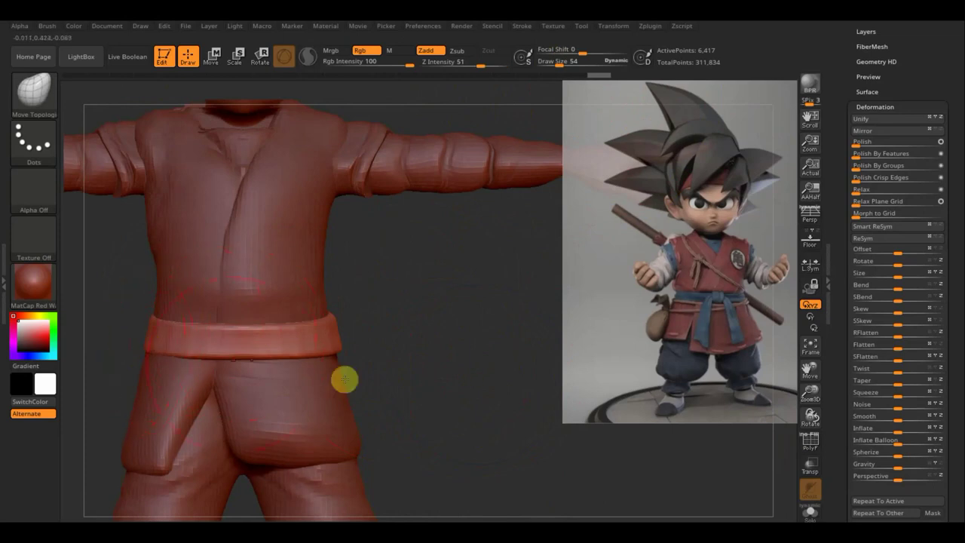
Mirror And Weld the belt from Geometry > Modify Topology
mouse_move(916, 71)
mouse_down()
mouse_move(915, 155)
mouse_move(879, 276)
mouse_up()
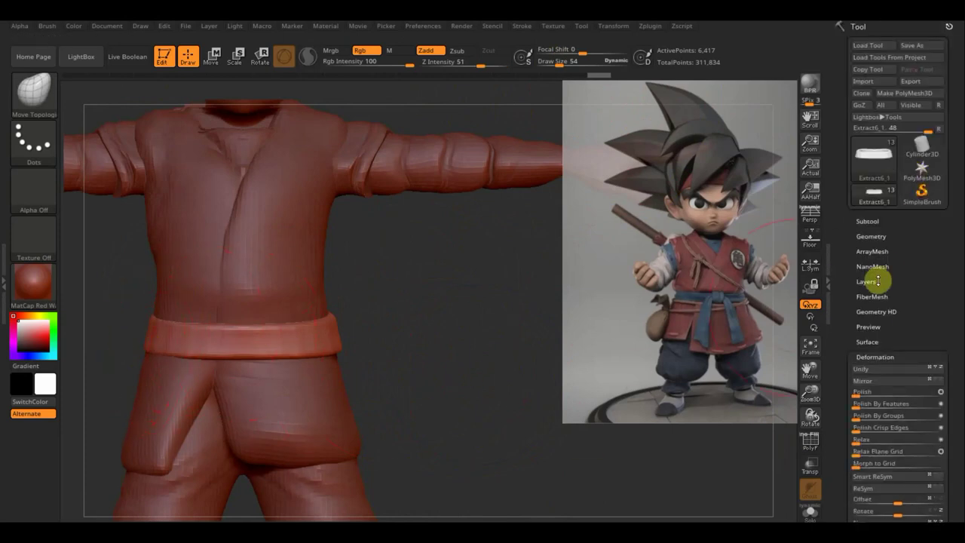
click(872, 236)
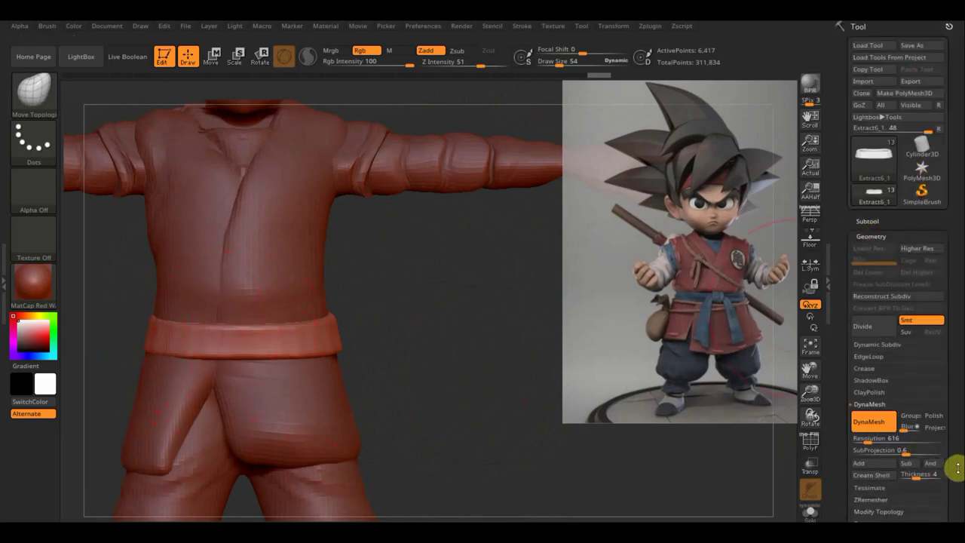
click(878, 512)
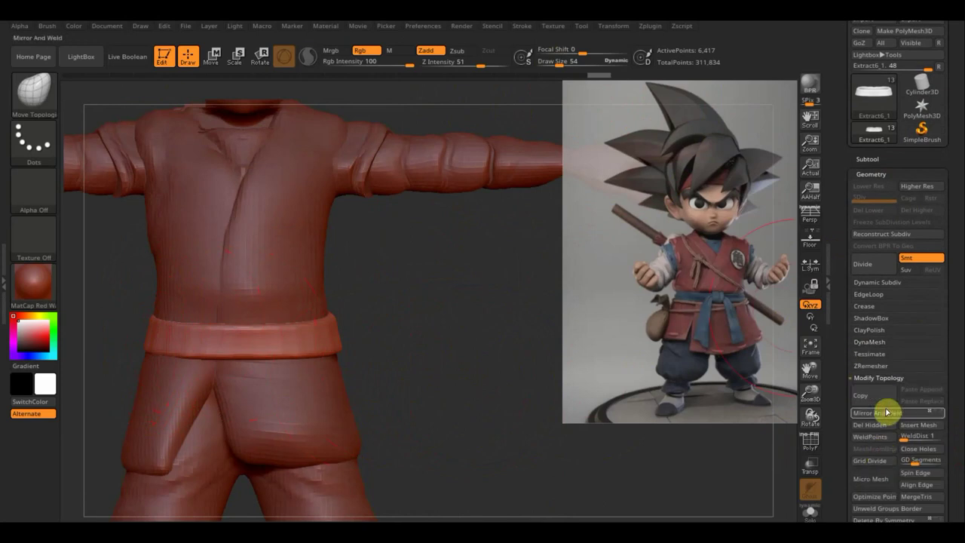
click(886, 418)
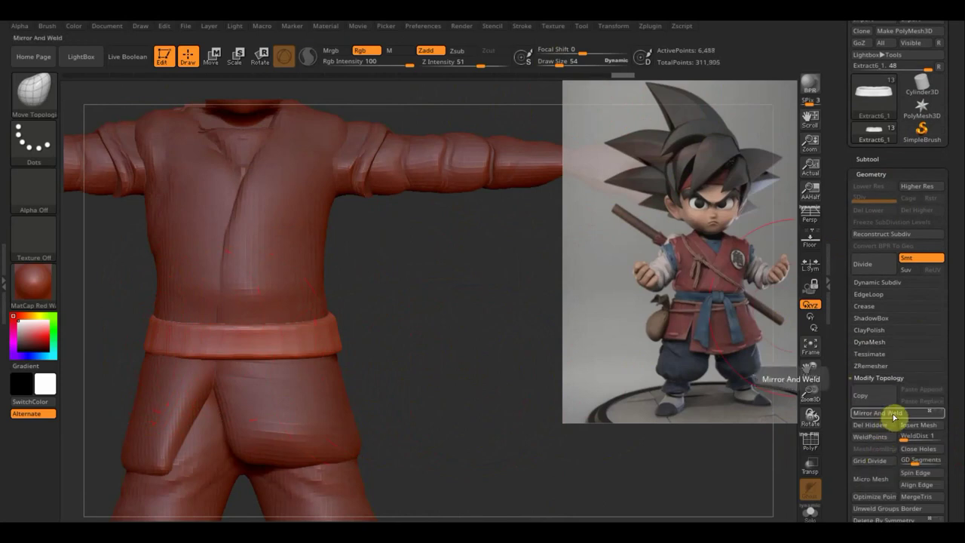
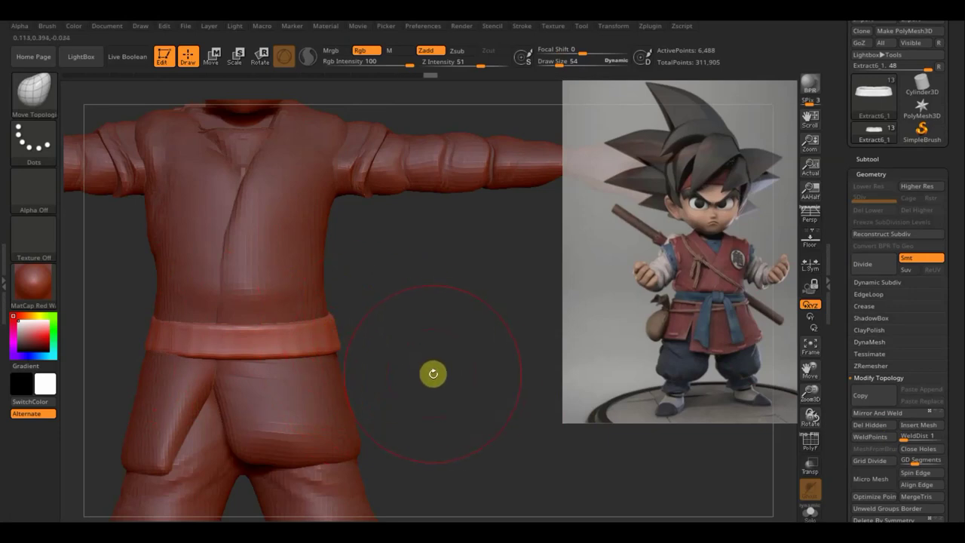
Select the Extract3 subtool, square the view to the front, and lower Draw Size to 19
ctrl+right_drag(448, 381, 430, 322)
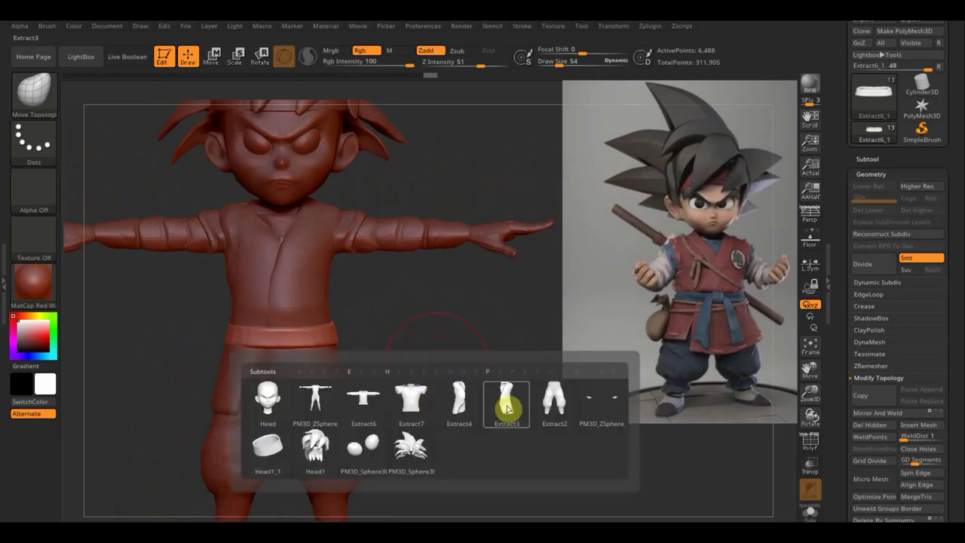
click(502, 399)
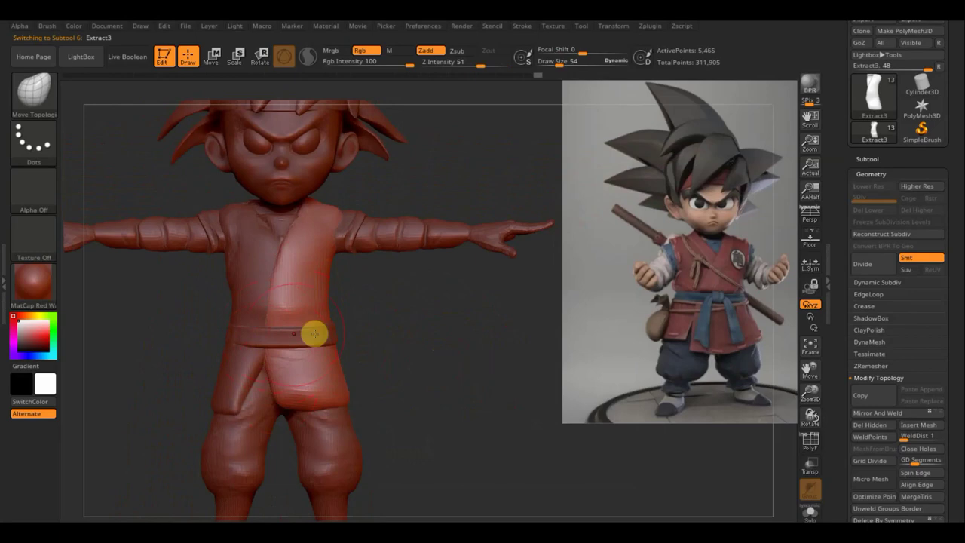
drag(413, 351, 388, 351)
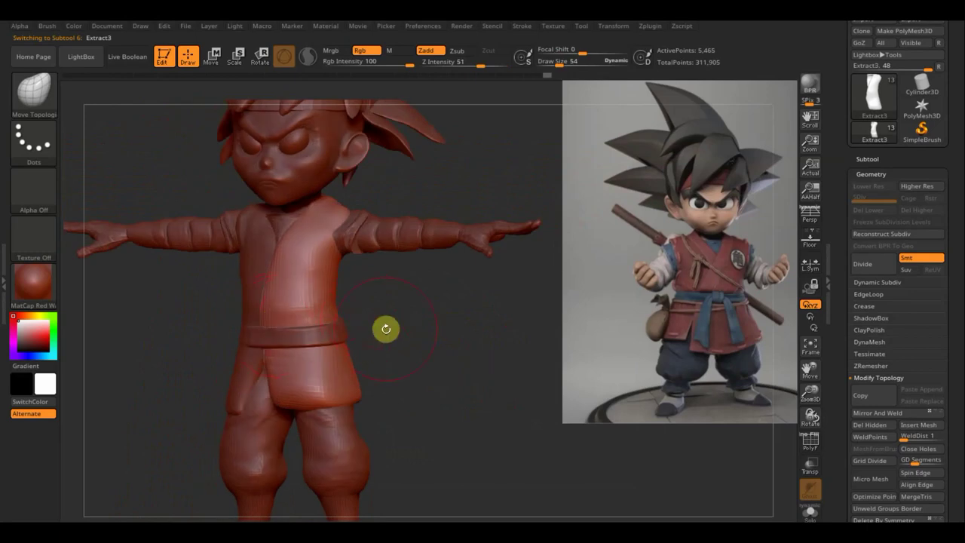
mouse_move(444, 348)
shift+mouse_down()
mouse_move(457, 364)
mouse_move(396, 368)
mouse_move(518, 355)
shift+mouse_up()
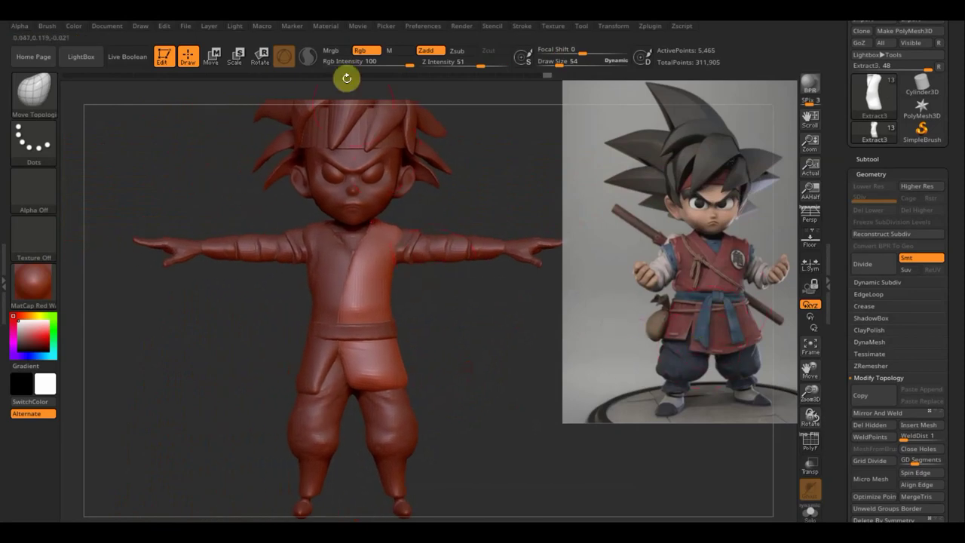
drag(564, 63, 556, 64)
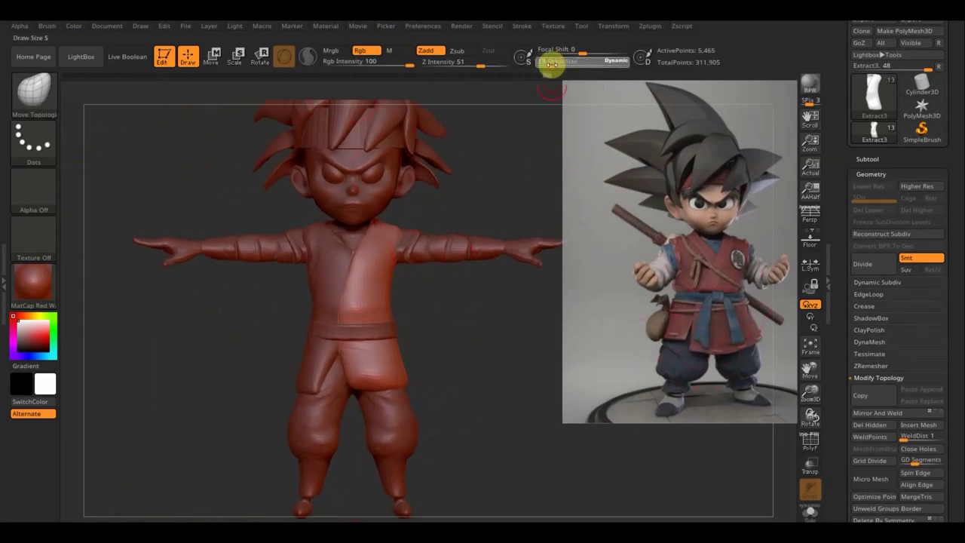
click(868, 158)
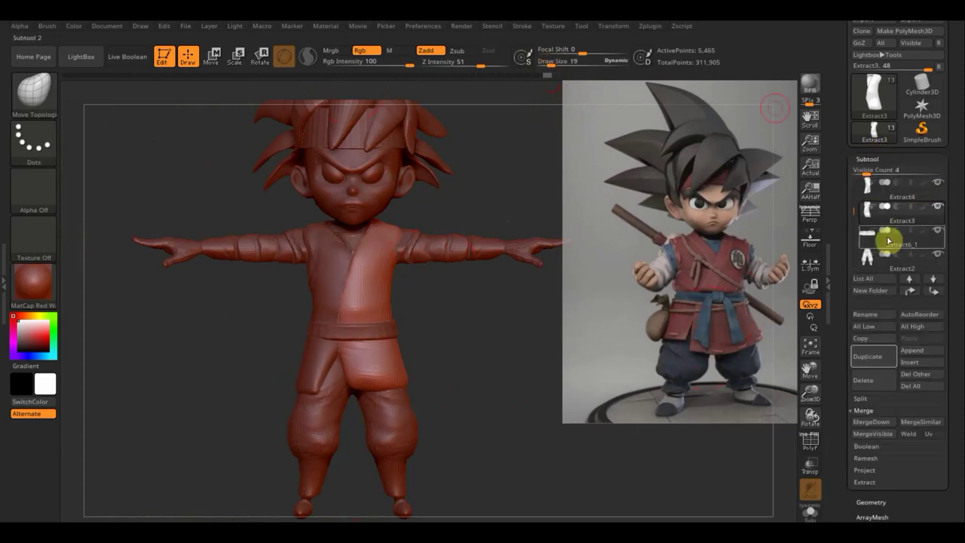
Duplicate the Extract4 subtool into a new Extract5 copy
click(871, 249)
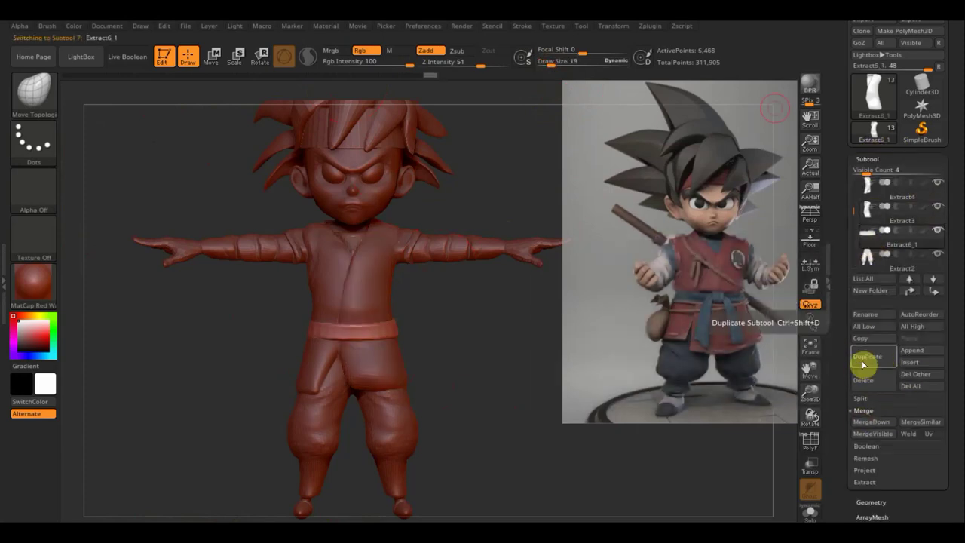
click(870, 218)
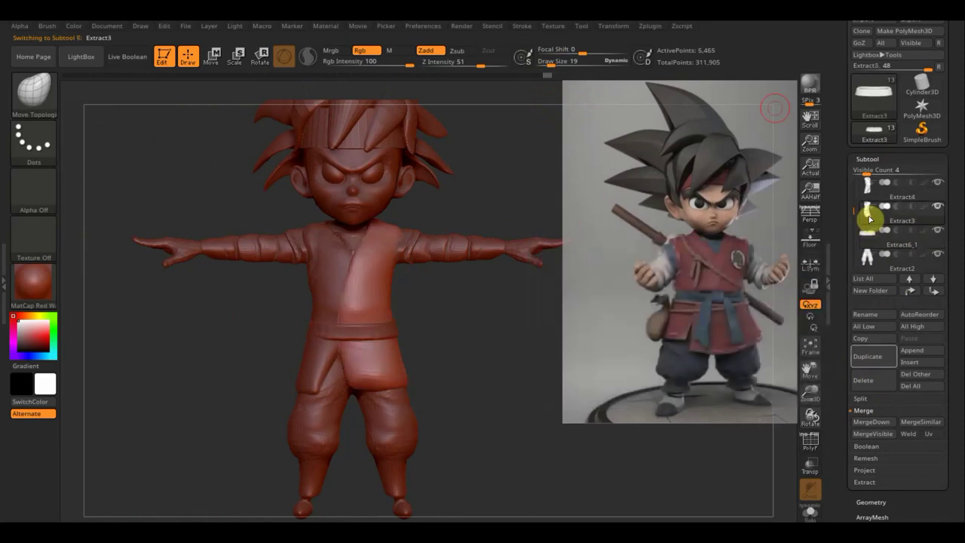
mouse_move(874, 188)
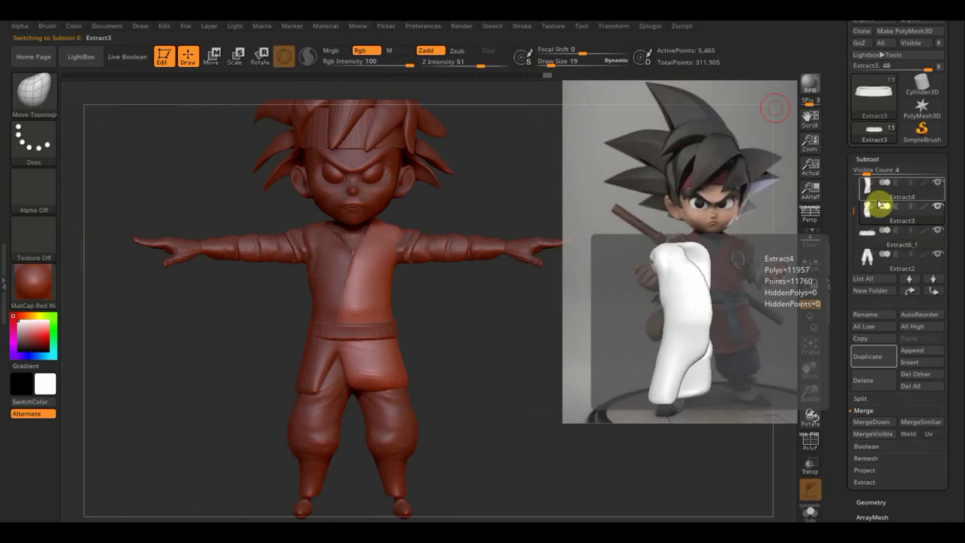
click(880, 204)
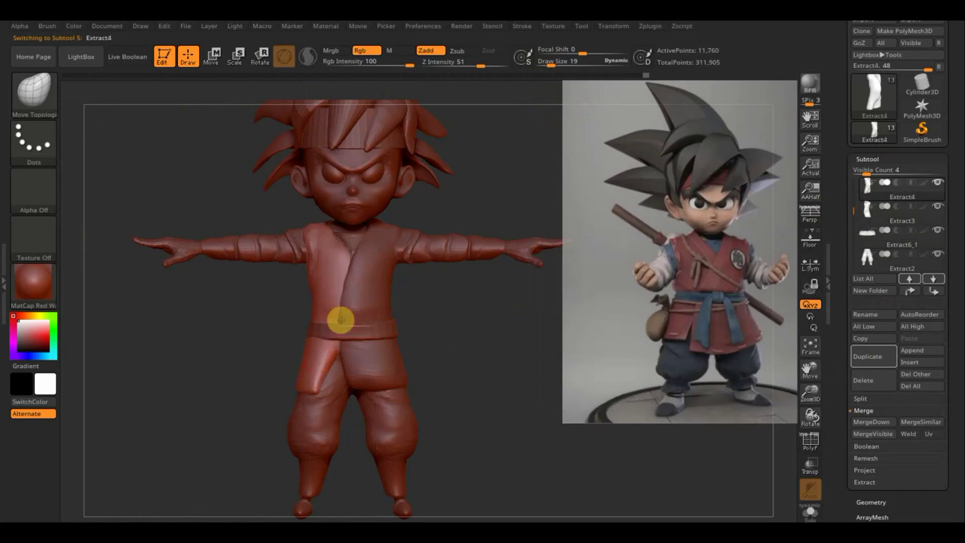
click(871, 359)
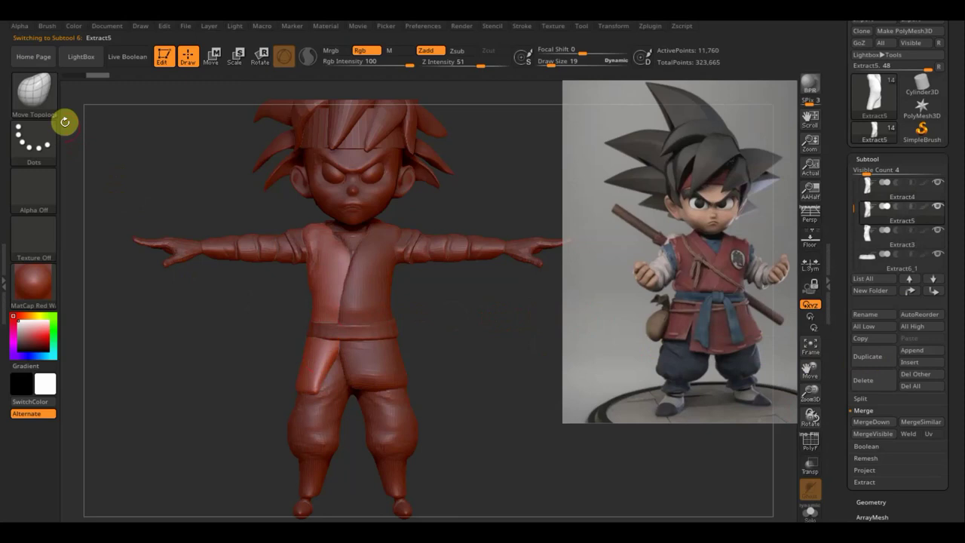
click(45, 104)
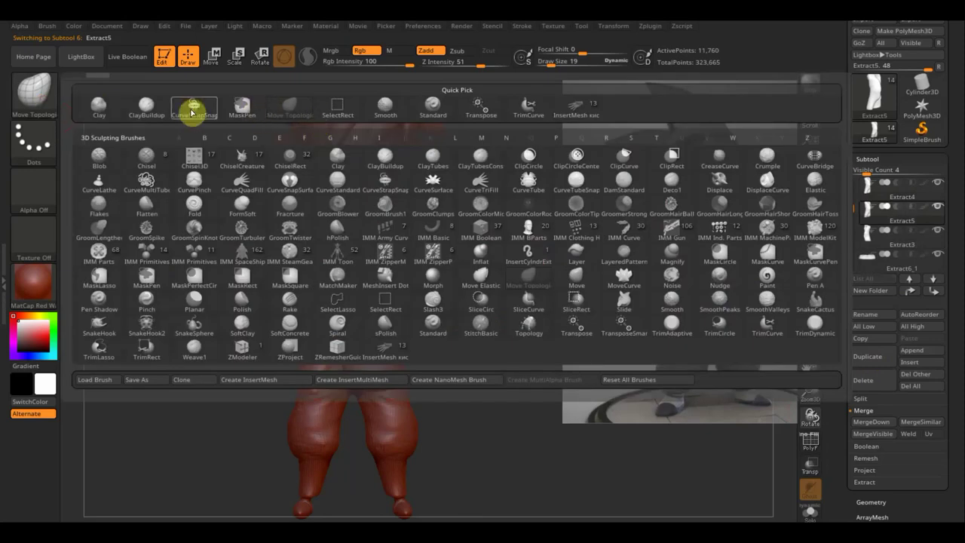
Draw a CurveStrapSnap strap from the belt down the pant leg and isolate it
click(193, 108)
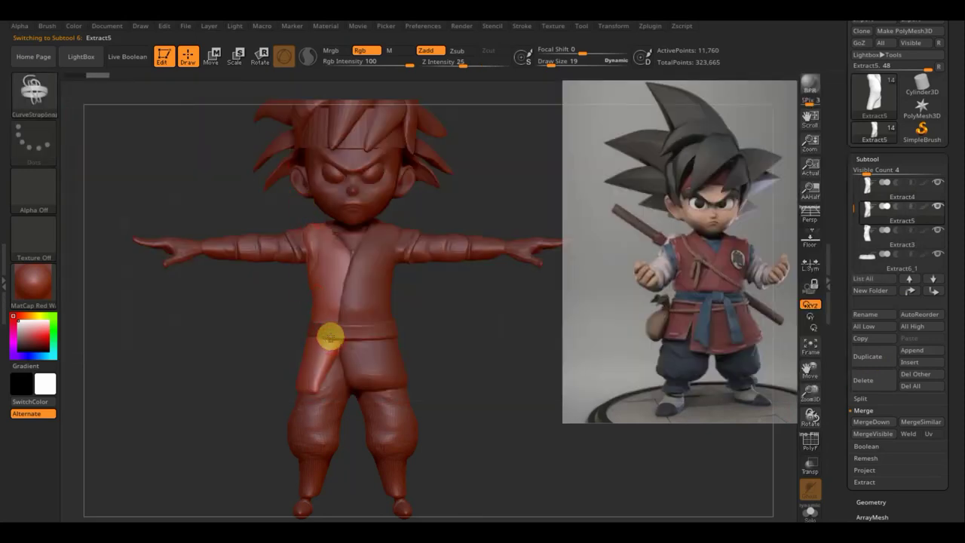
drag(302, 400, 305, 398)
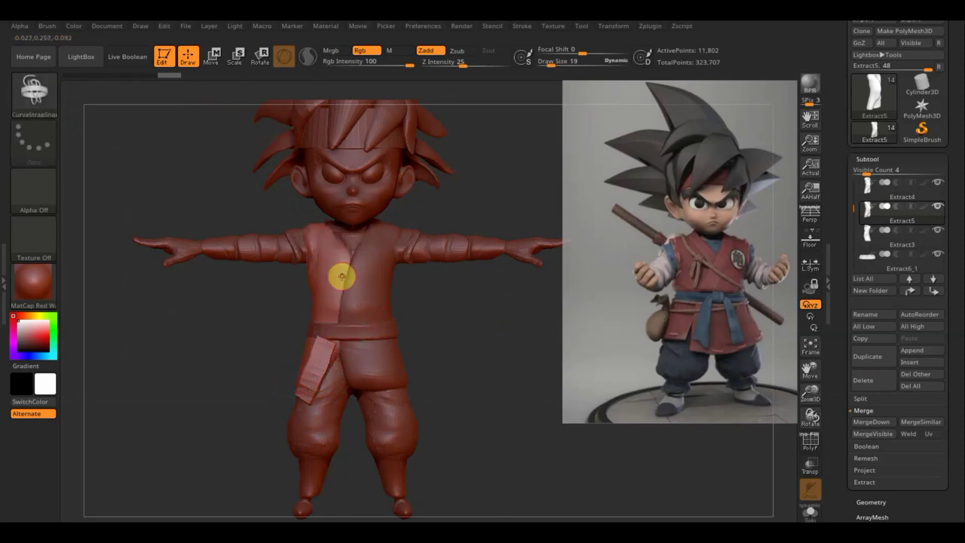
key(ctrl+shift)
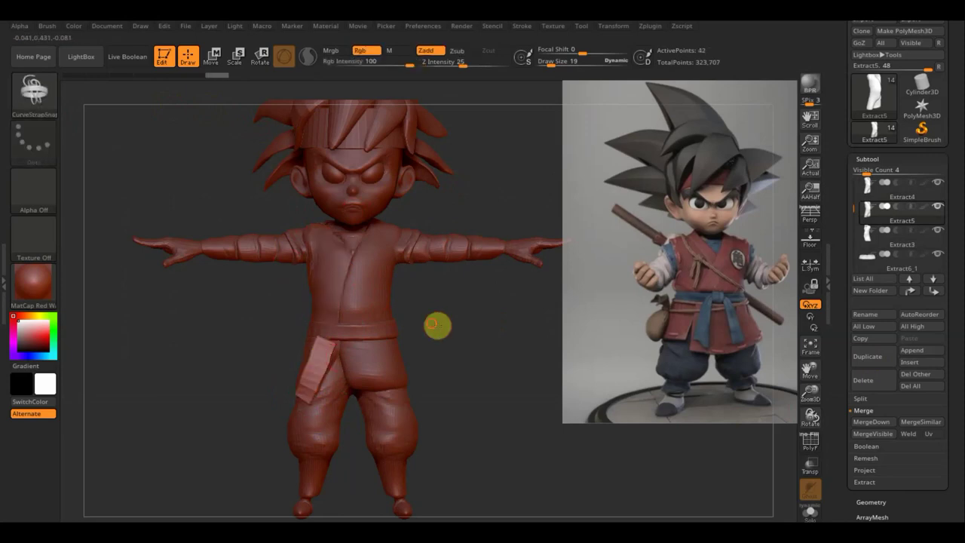
drag(438, 325, 487, 329)
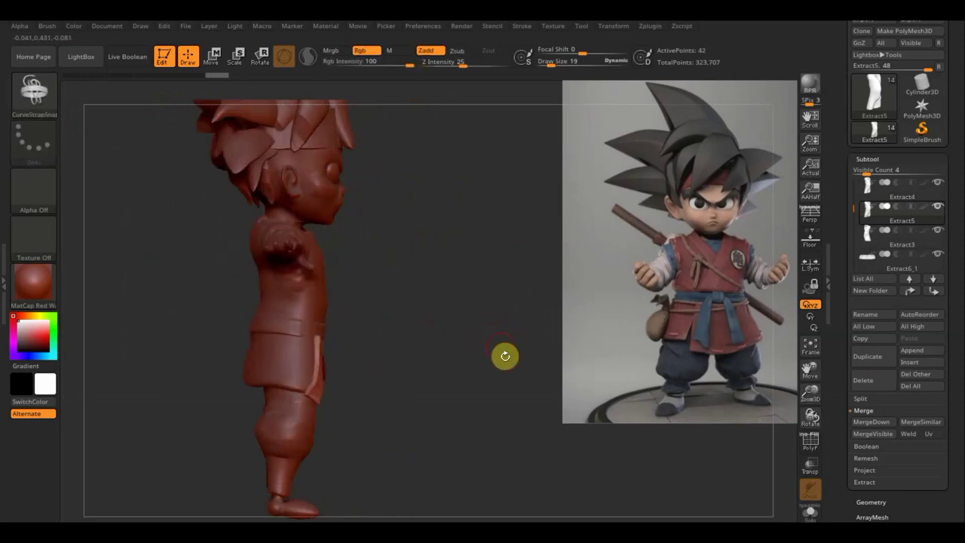
mouse_move(446, 453)
mouse_down()
mouse_move(400, 448)
mouse_move(443, 458)
mouse_up()
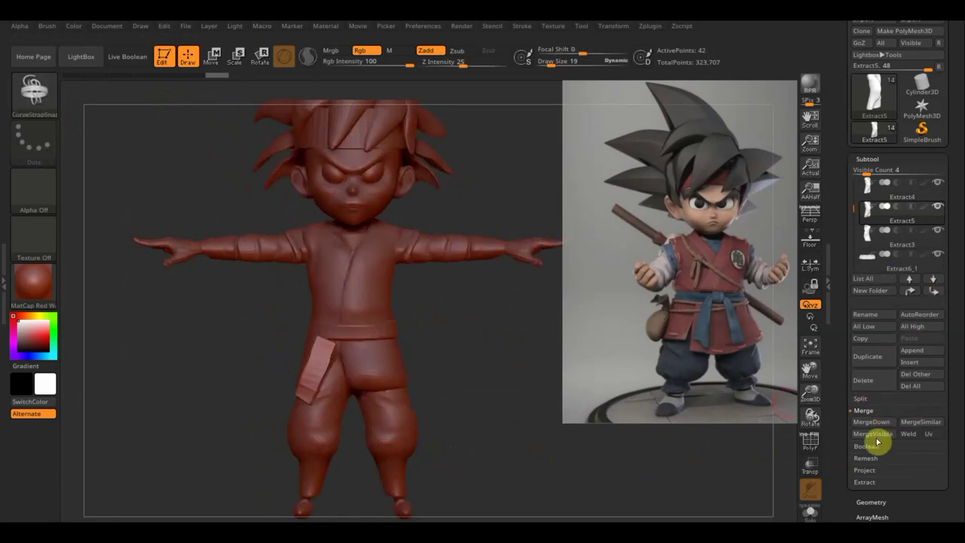
Delete Extract5's hidden geometry and move the belt tail against the outer pant leg with the gizmo
click(873, 501)
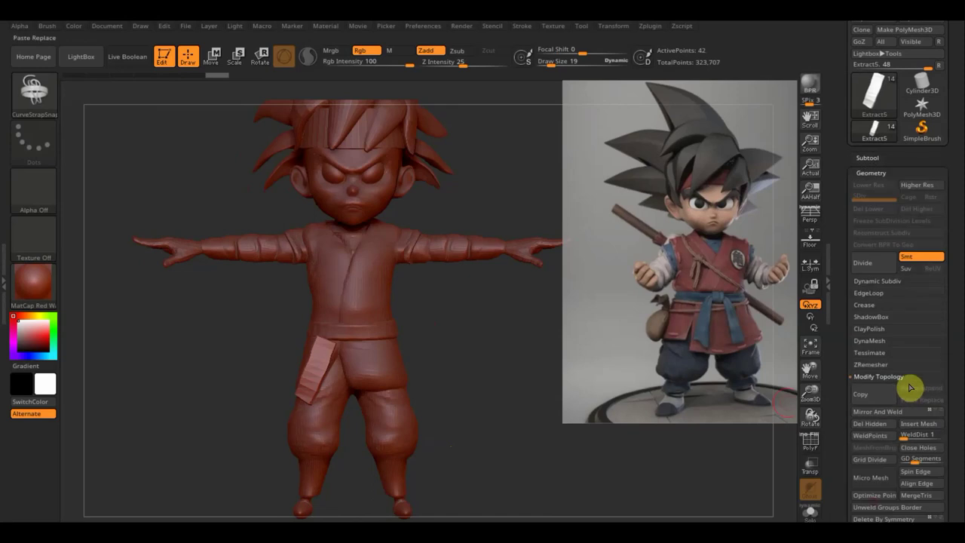
click(880, 426)
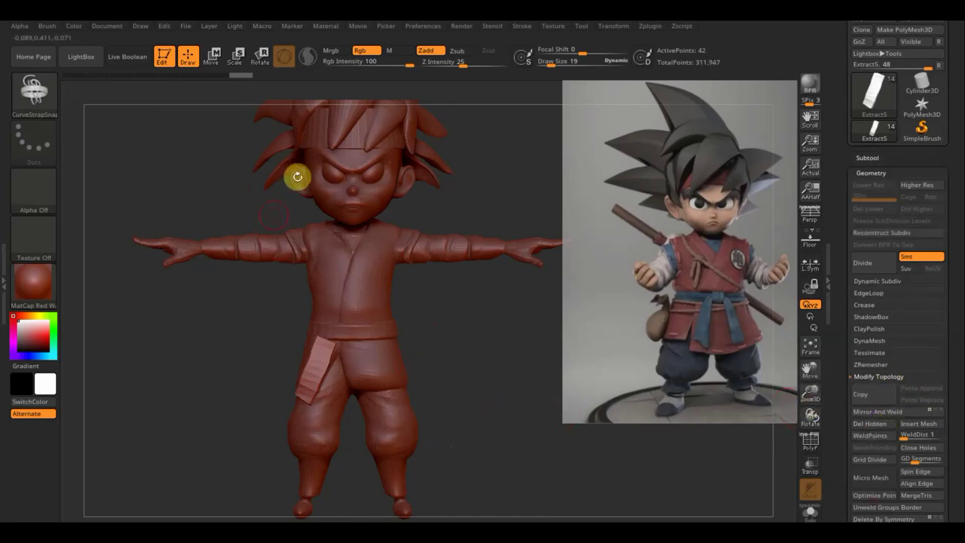
click(214, 57)
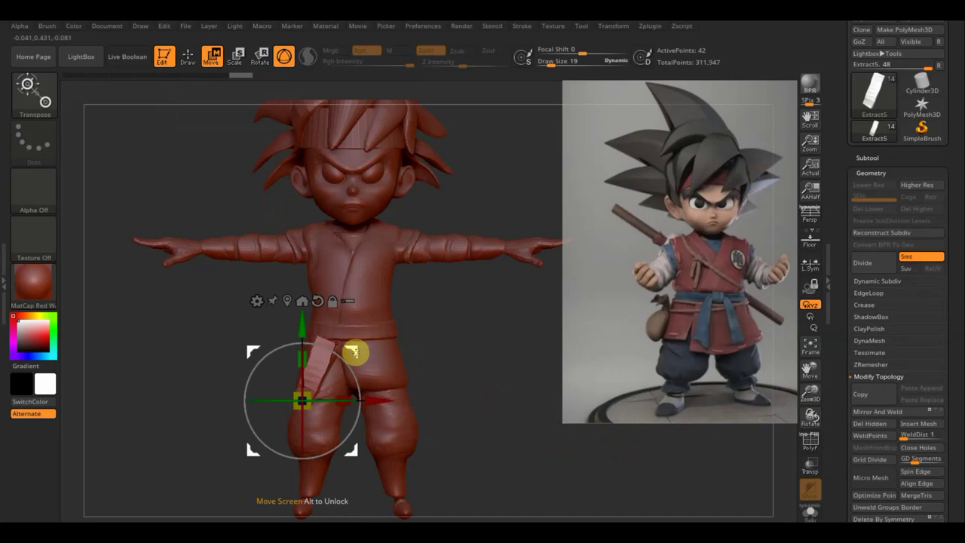
drag(353, 349, 368, 347)
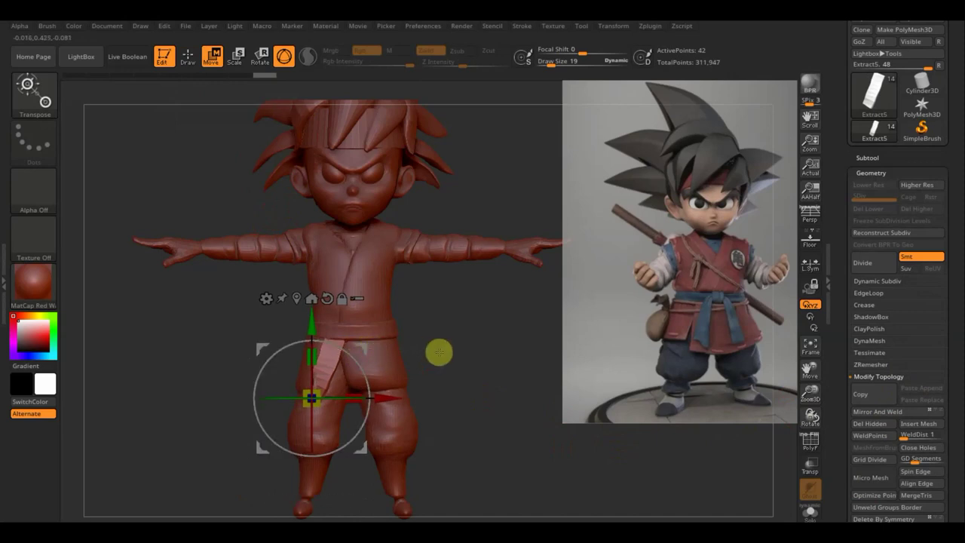
drag(440, 351, 485, 354)
drag(355, 343, 351, 349)
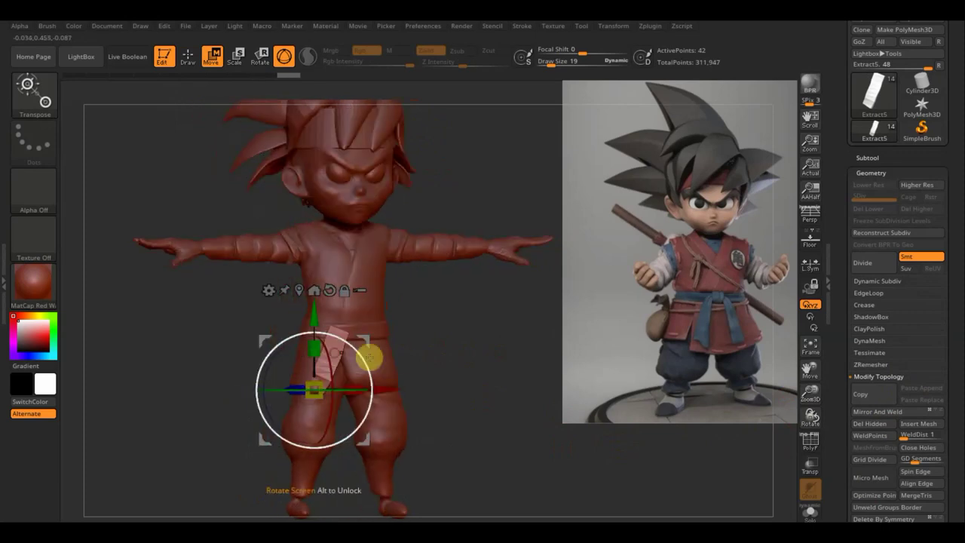
shift+drag(440, 365, 441, 367)
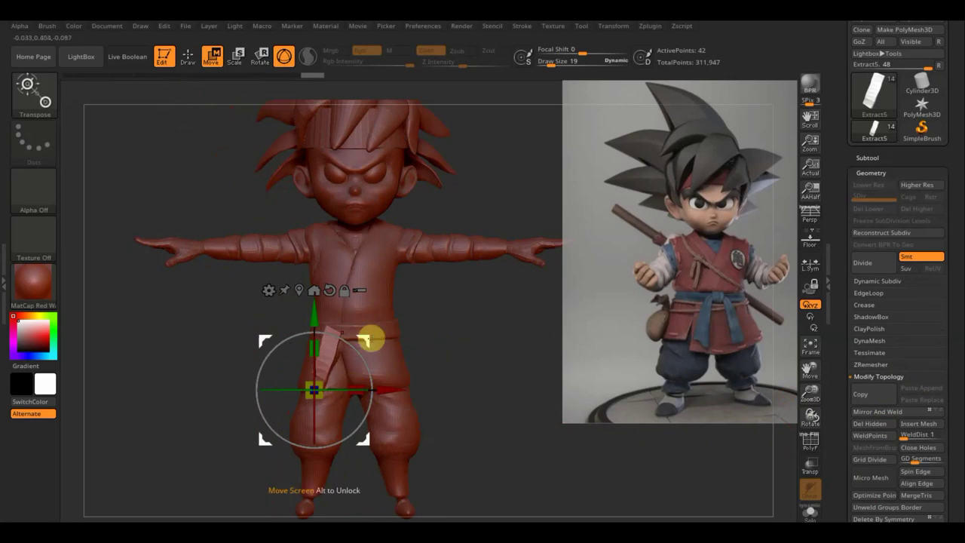
drag(370, 339, 470, 351)
click(187, 59)
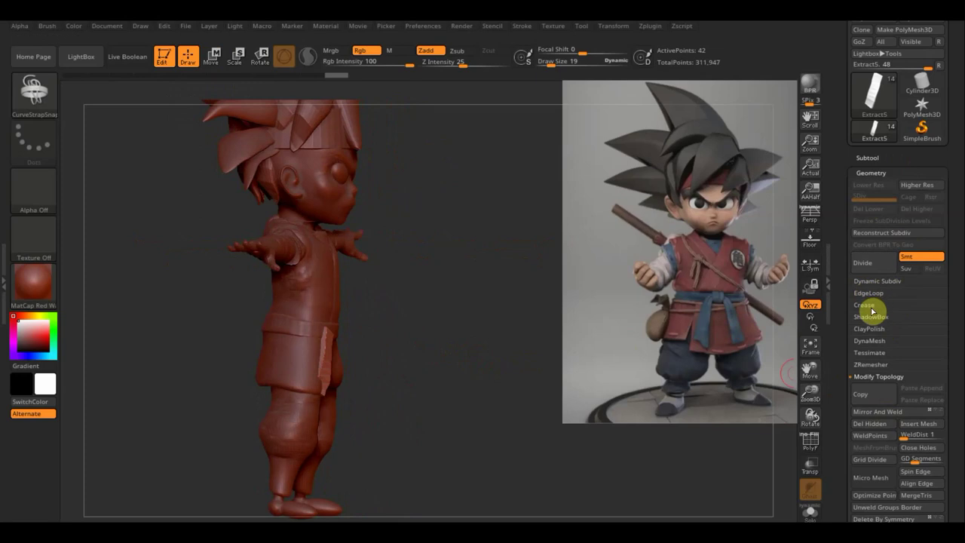
DynaMesh the belt tail into a 690-point mesh and enlarge the brush
click(867, 305)
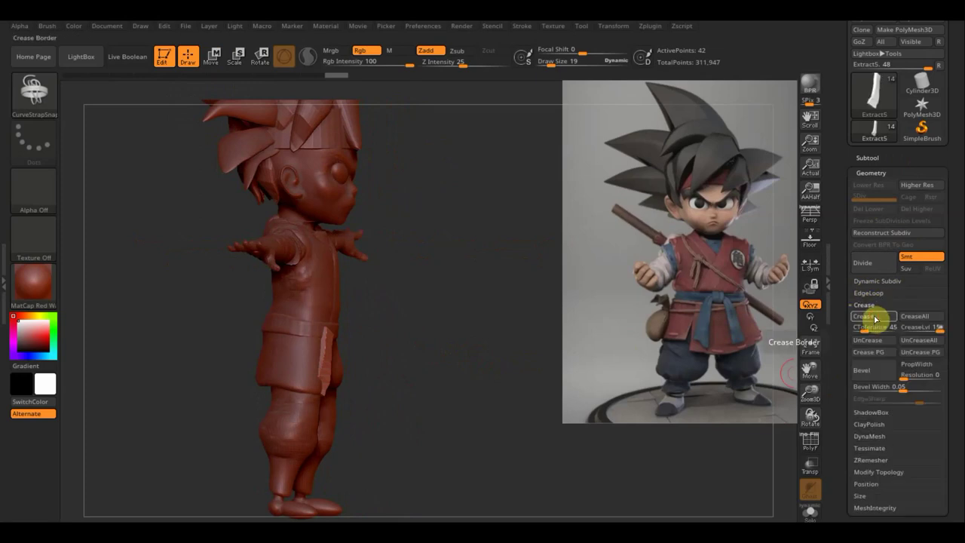
click(874, 436)
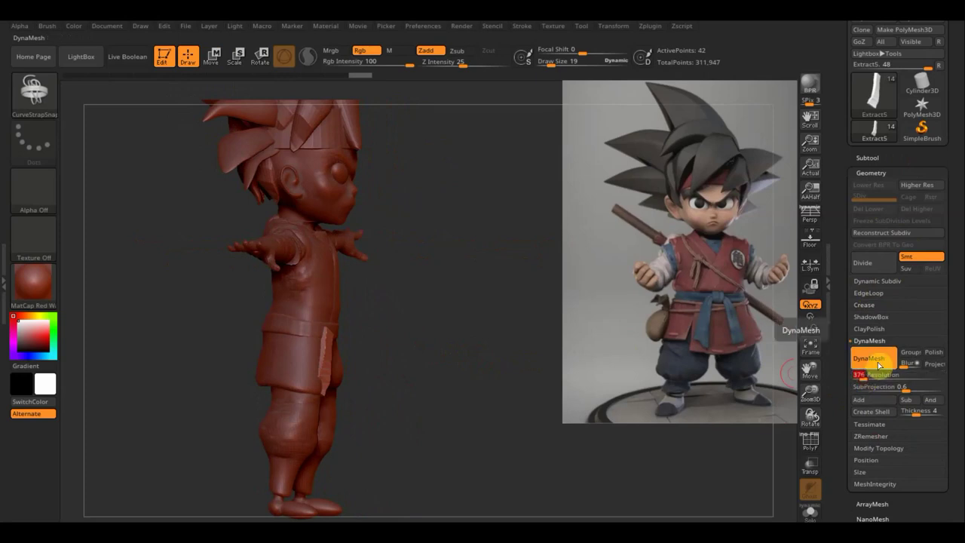
mouse_move(463, 308)
ctrl+mouse_down()
mouse_move(482, 343)
mouse_move(336, 349)
ctrl+mouse_up()
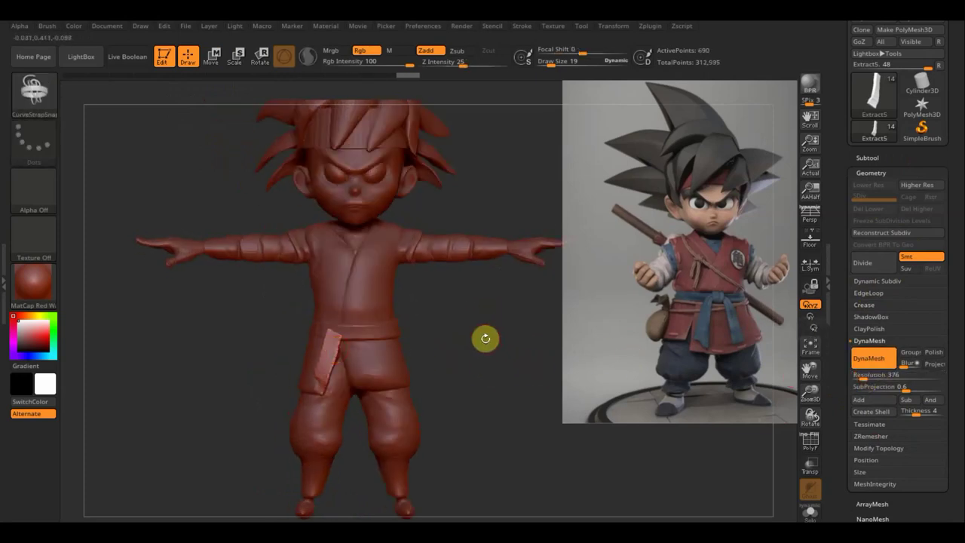
key(ctrl)
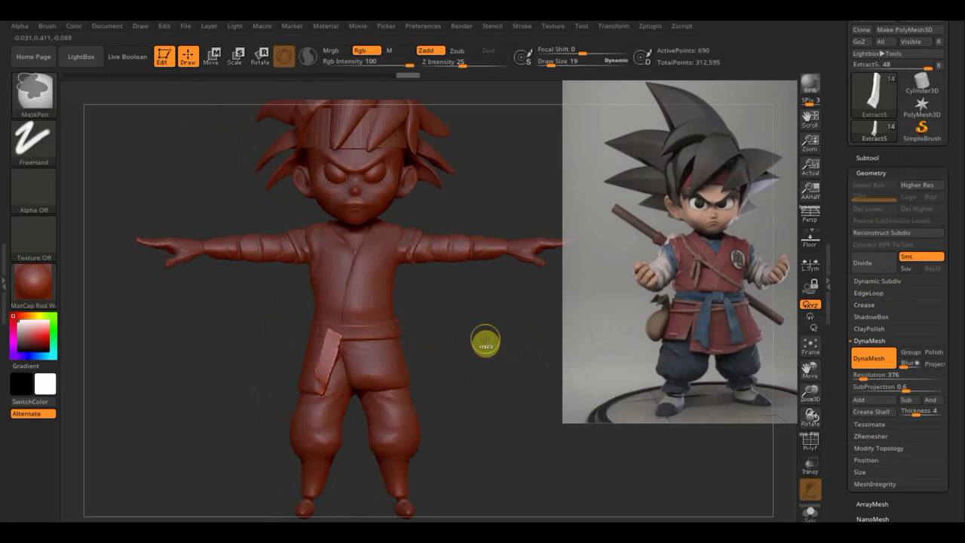
key(ctrl)
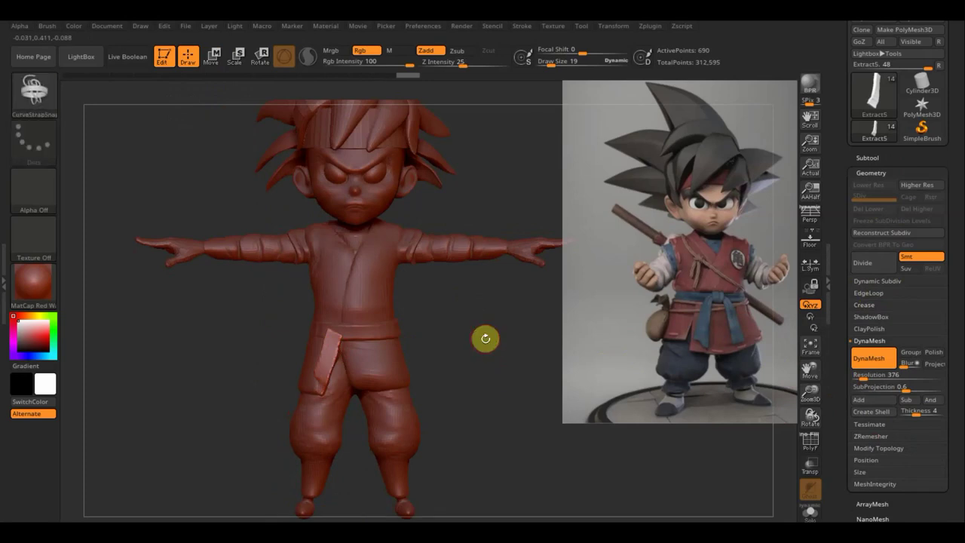
key(ctrl)
key(ctrl)
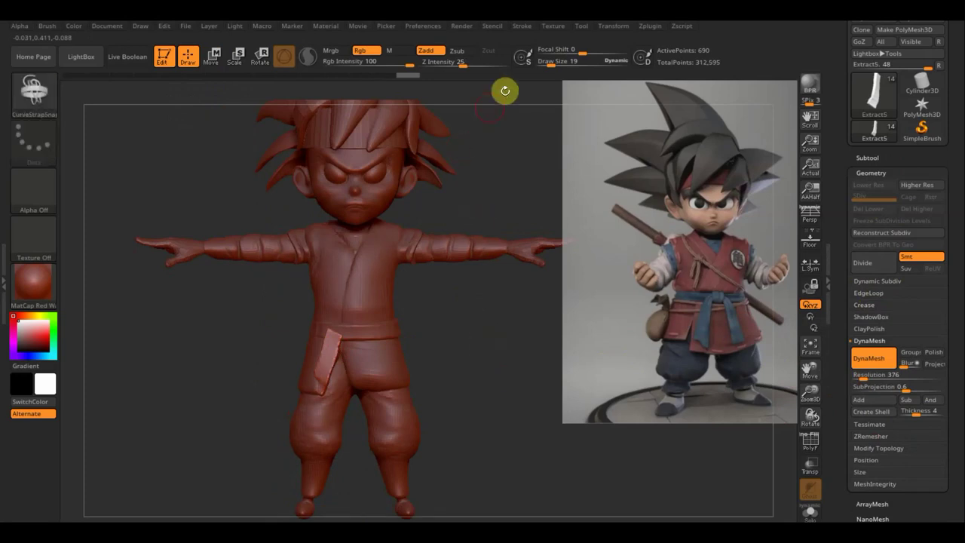
drag(554, 61, 558, 66)
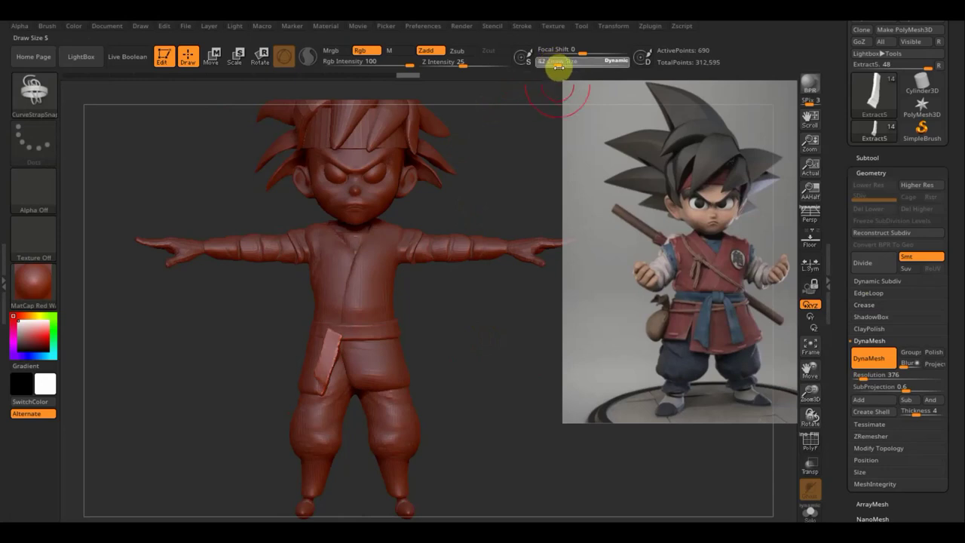
drag(513, 166, 535, 168)
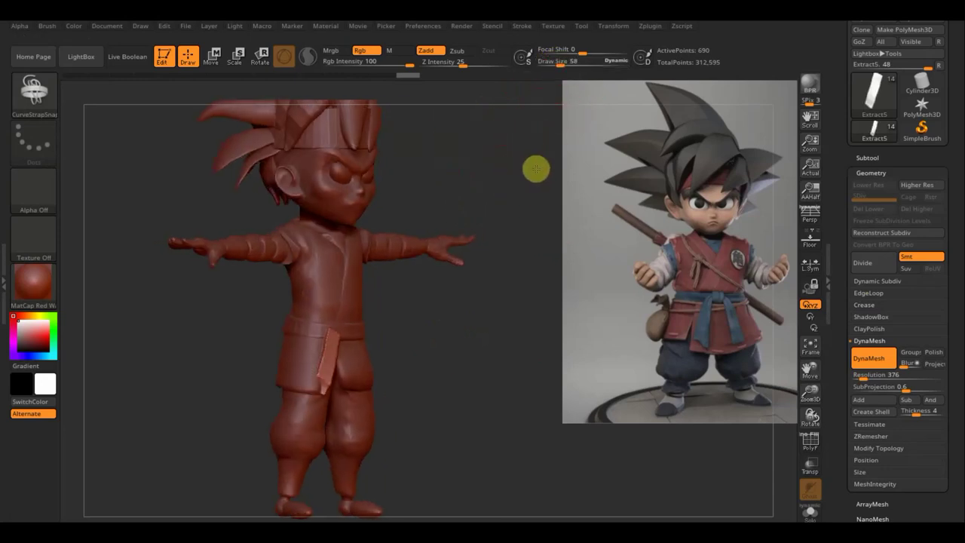
shift+drag(500, 289, 484, 352)
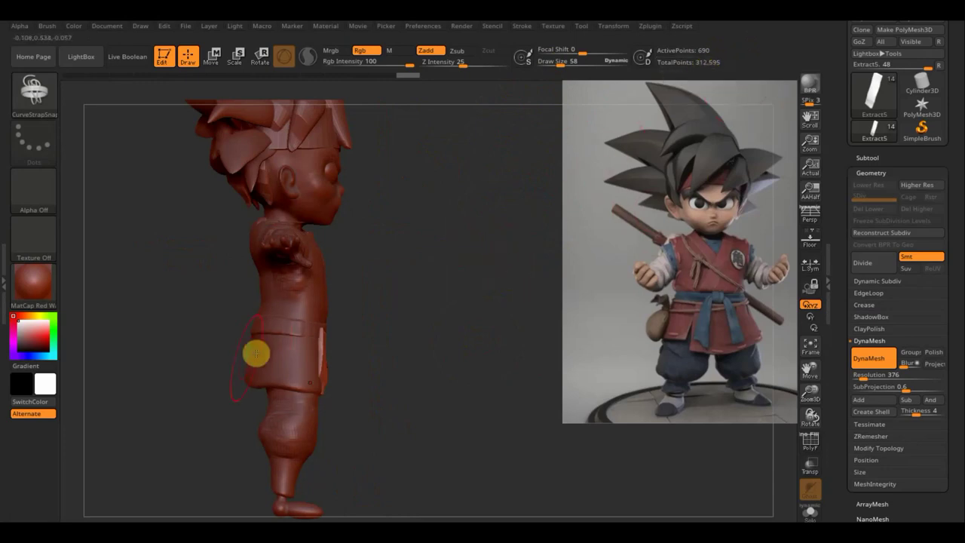
Switch to the Move Topological brush with the figure facing front
click(54, 103)
click(302, 114)
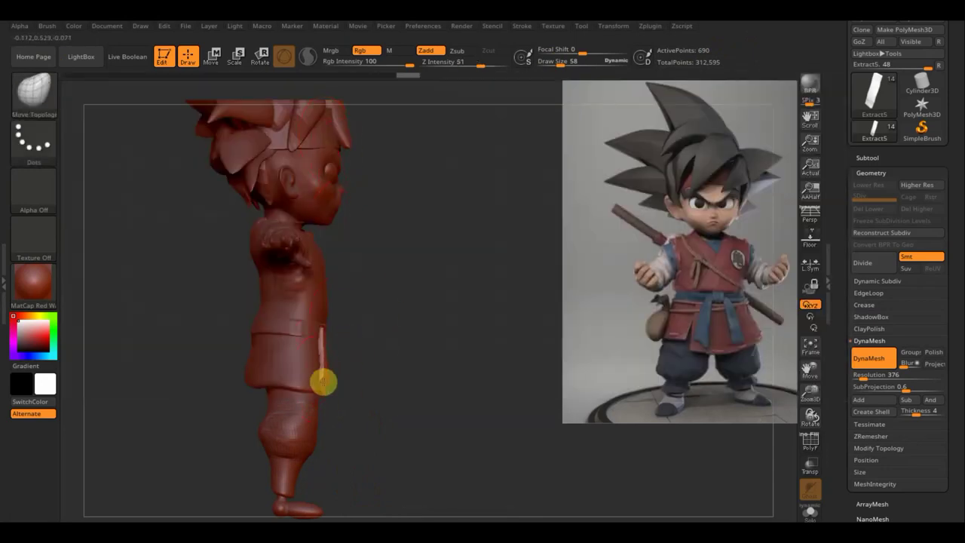
mouse_move(392, 351)
mouse_down()
mouse_move(366, 351)
mouse_move(317, 387)
mouse_up()
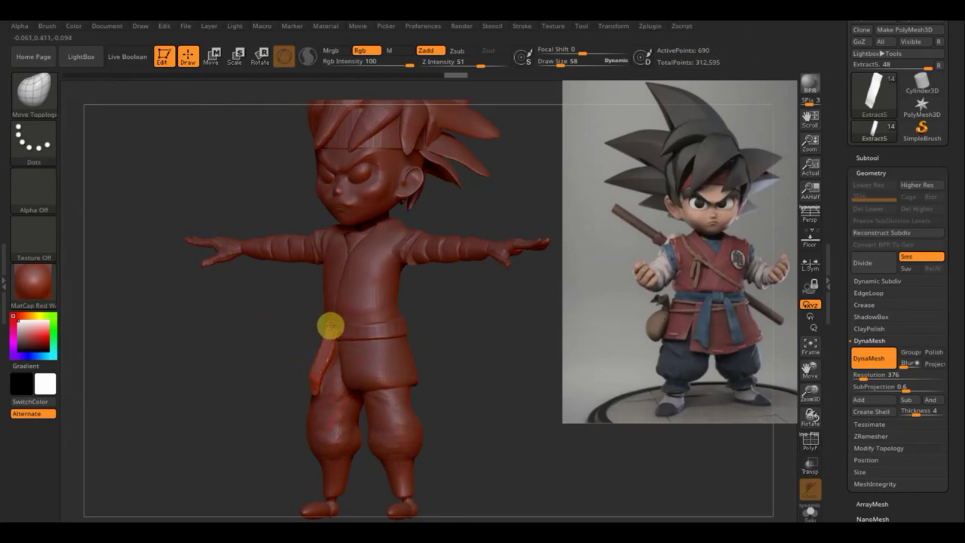
click(556, 62)
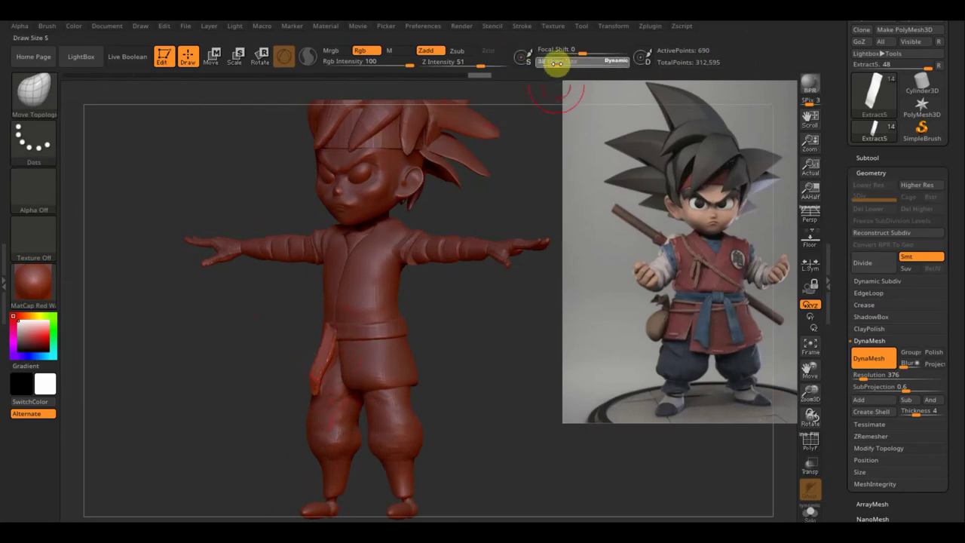
Set Draw Size to 26 and smooth the surface around the belt
text(36)
key(Return)
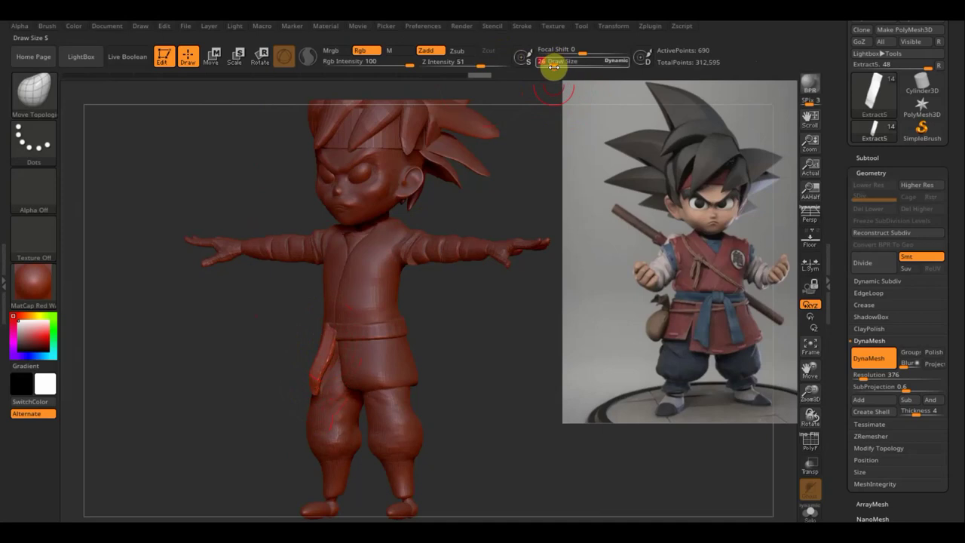
shift+drag(468, 339, 497, 342)
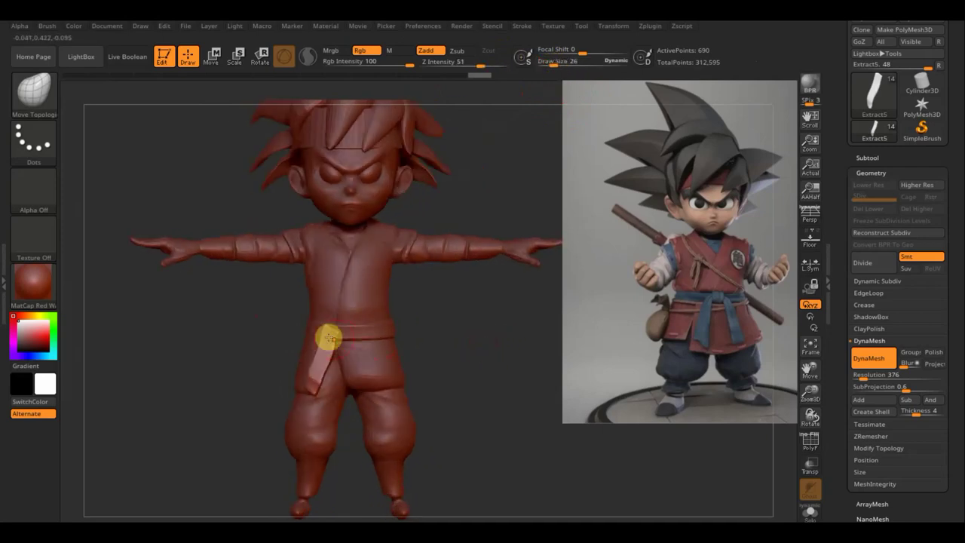
mouse_move(325, 327)
shift+mouse_down()
mouse_move(323, 362)
mouse_move(310, 383)
shift+mouse_up()
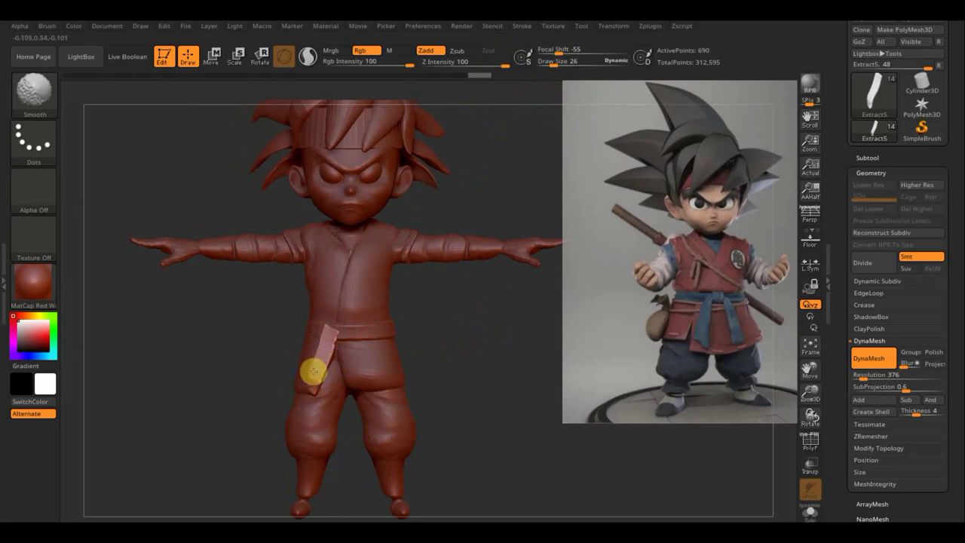
Save the project with Ctrl+S, checking the sculpt from side and front
drag(456, 337, 517, 326)
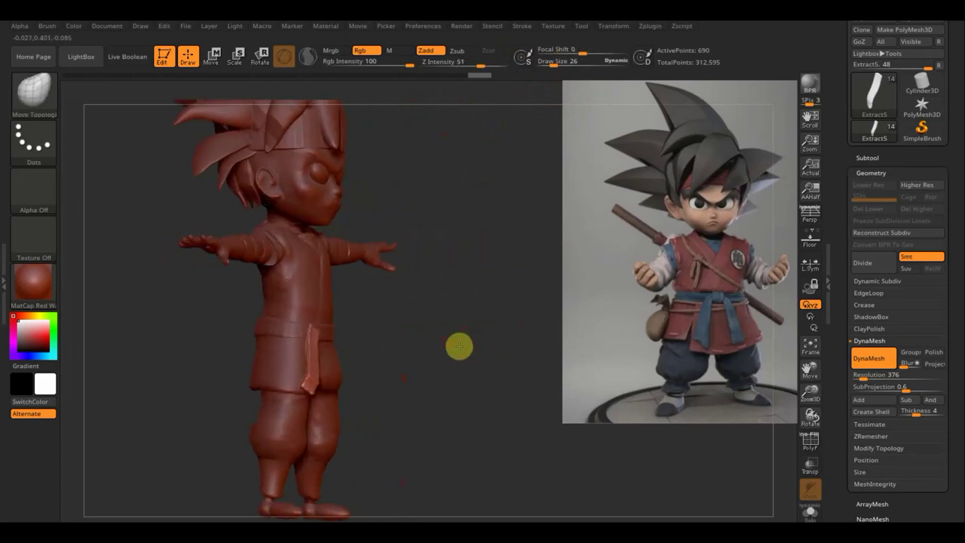
drag(459, 344, 472, 347)
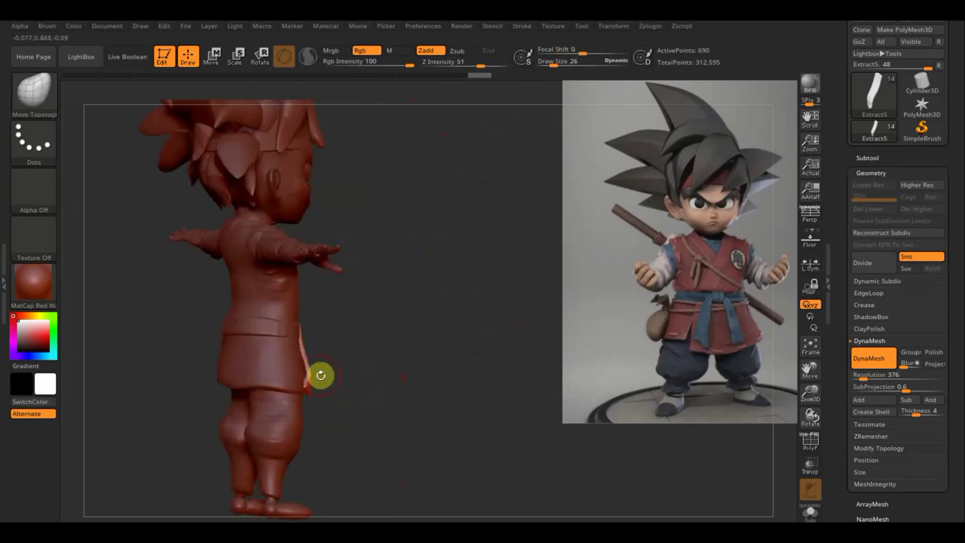
key(ctrl+s)
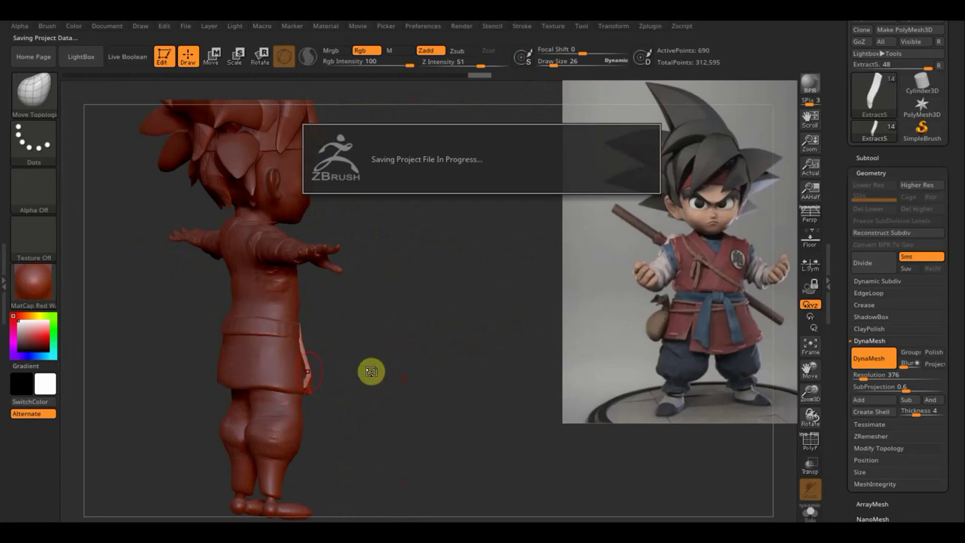
drag(381, 368, 307, 368)
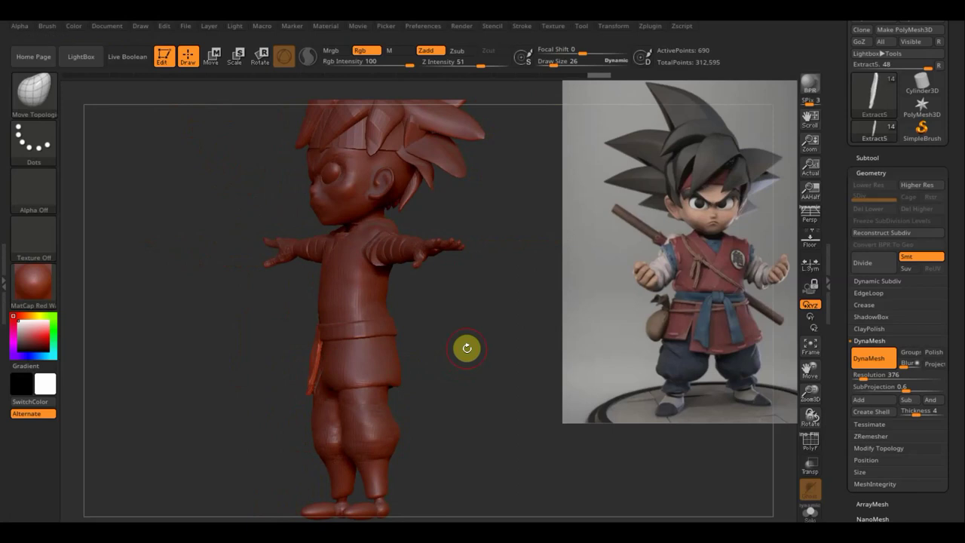
mouse_move(496, 323)
mouse_down()
mouse_move(491, 366)
mouse_move(500, 370)
mouse_up()
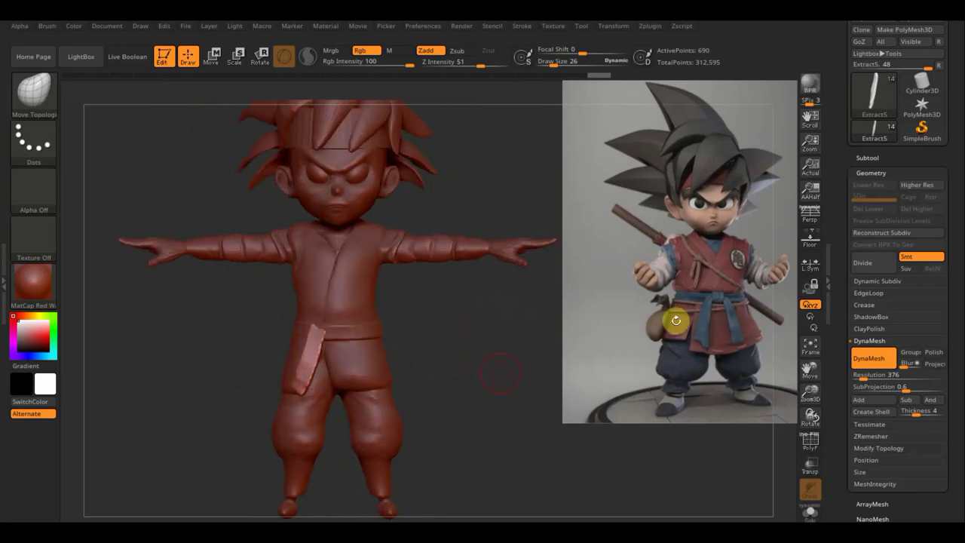
Mirror And Weld the belt flap to the other side, shifting the flaps along X
click(881, 448)
click(890, 411)
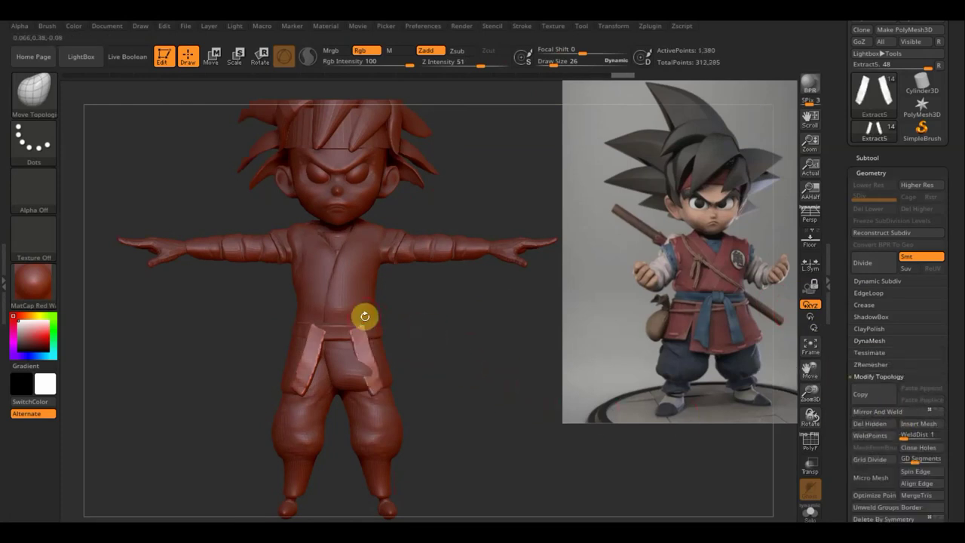
click(212, 57)
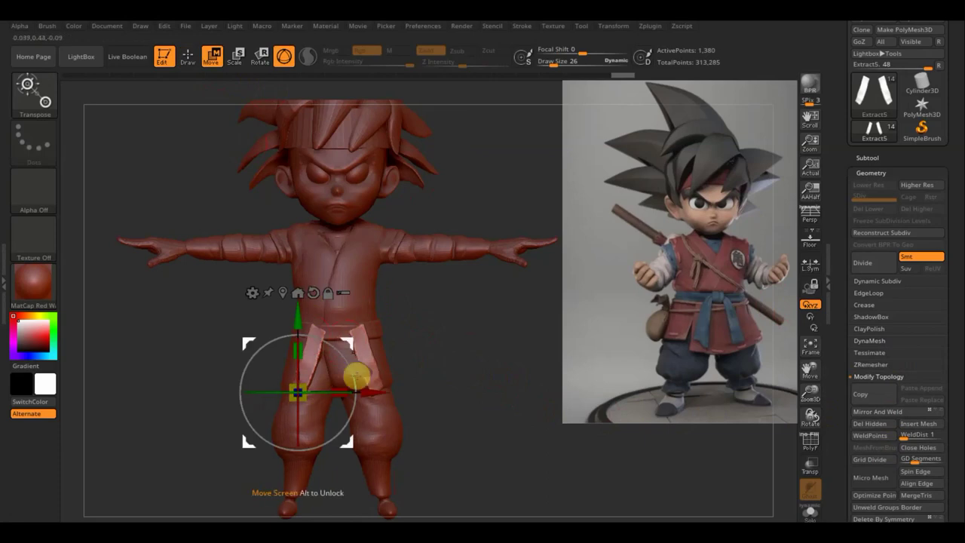
drag(371, 391, 377, 394)
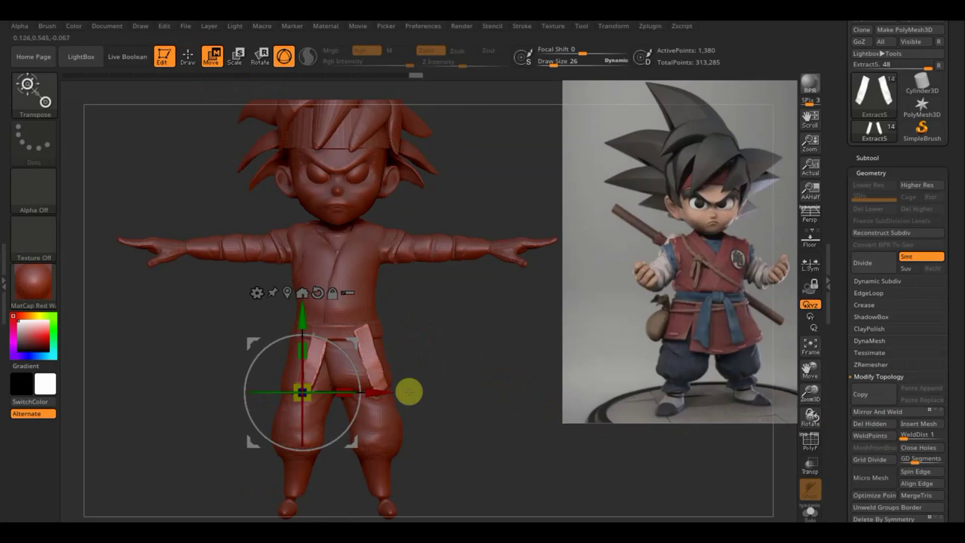
click(892, 413)
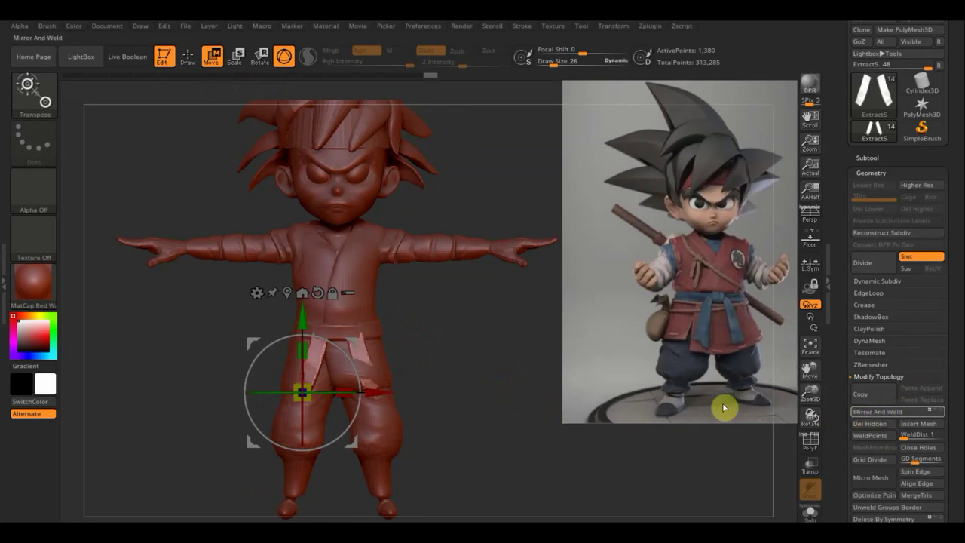
drag(377, 395, 377, 394)
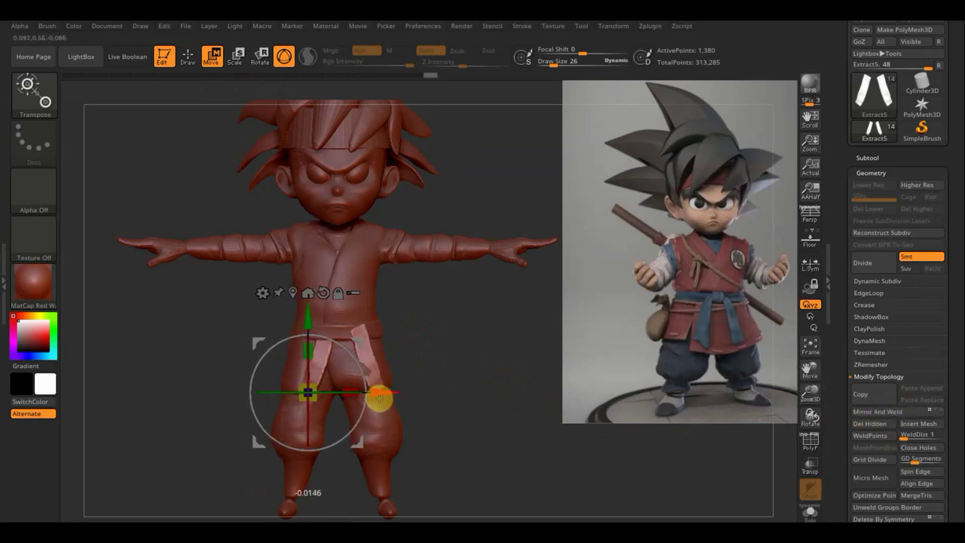
Nudge the mirrored flaps into place, check the side view, and settle Draw Size at 17
click(899, 412)
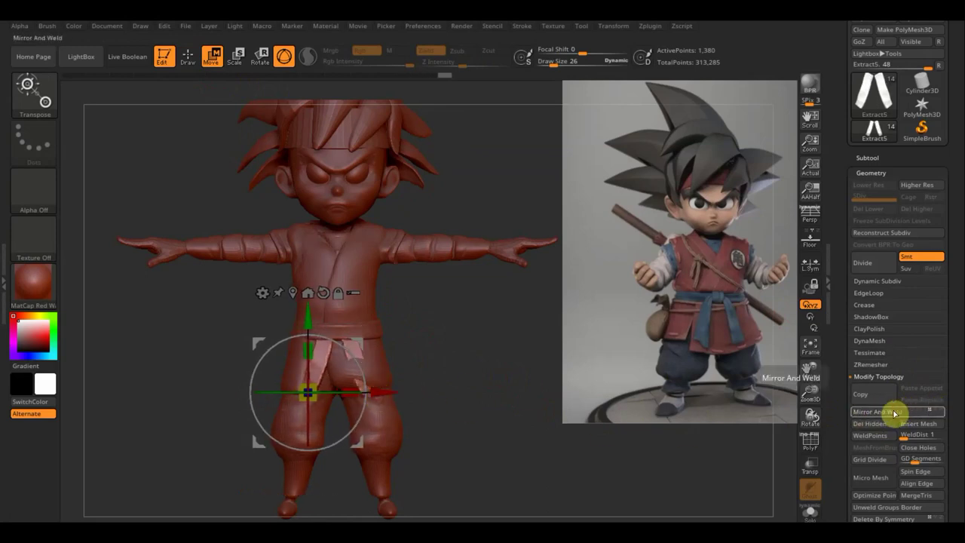
click(187, 55)
drag(466, 354, 513, 355)
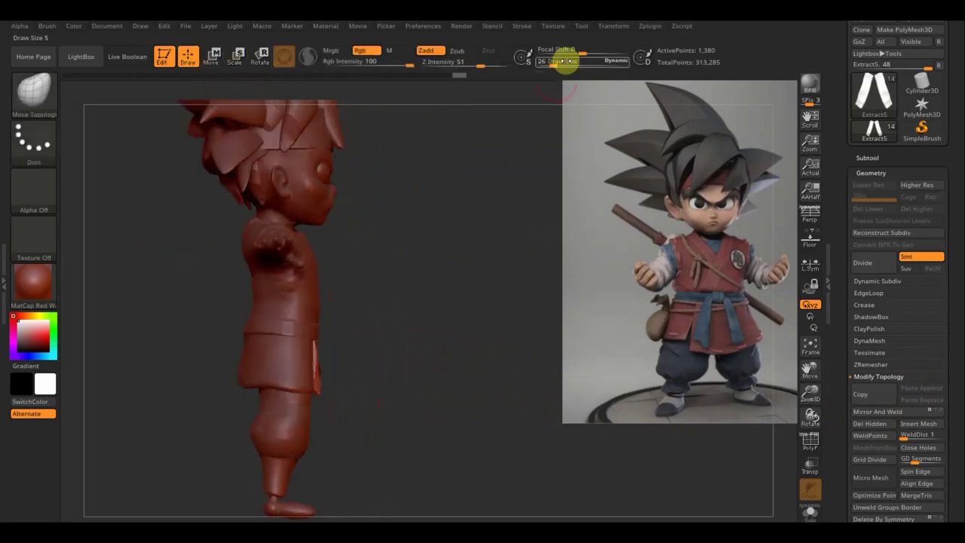
drag(556, 65, 561, 67)
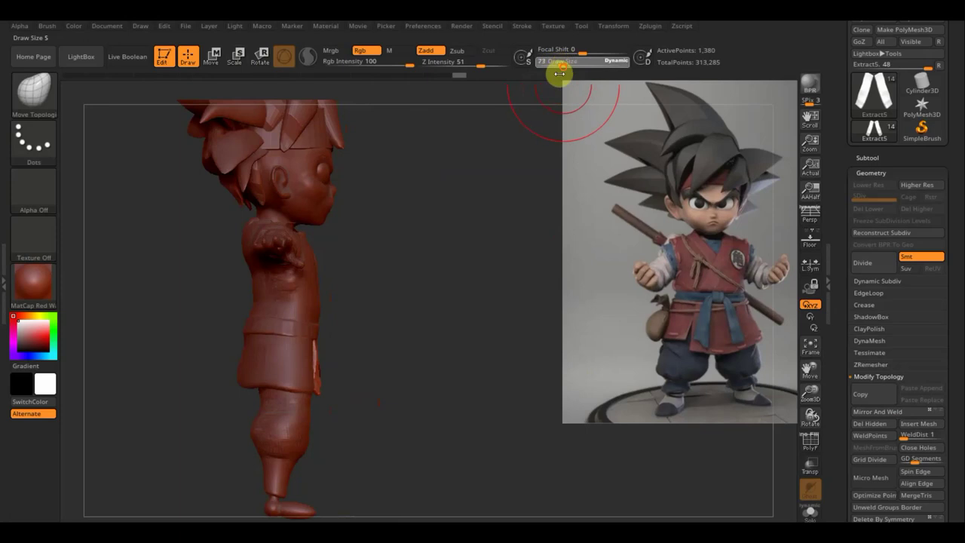
drag(439, 226, 438, 227)
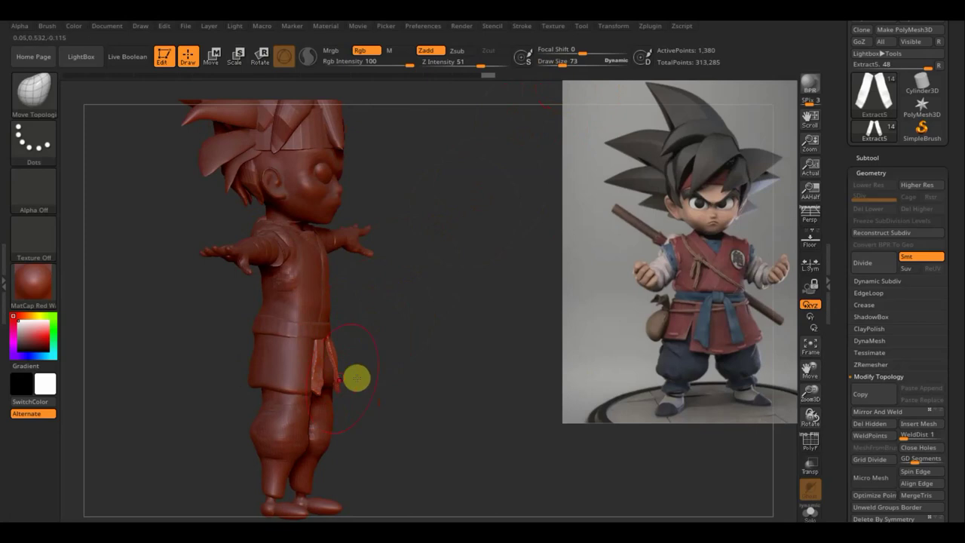
mouse_move(355, 379)
shift+mouse_down()
mouse_move(474, 358)
mouse_move(486, 369)
shift+mouse_up()
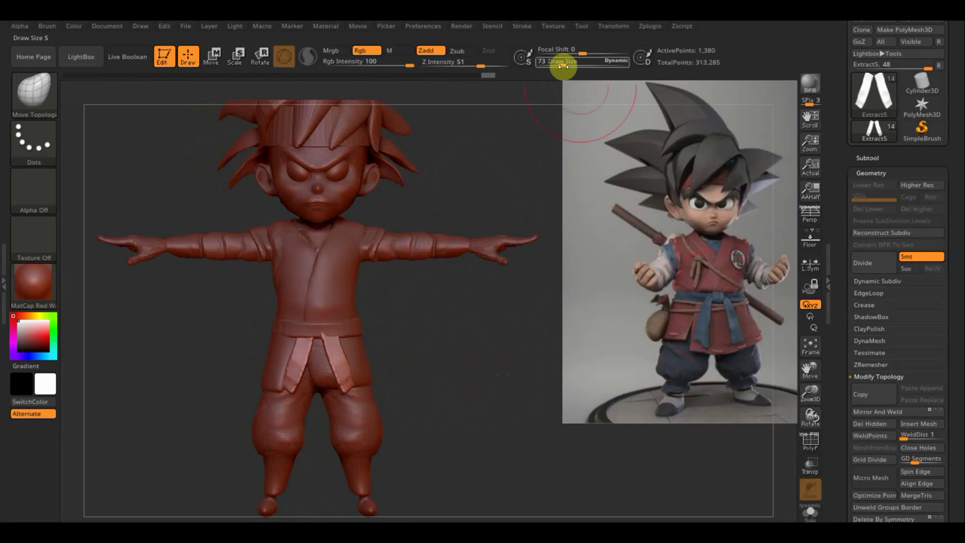
drag(563, 66, 554, 65)
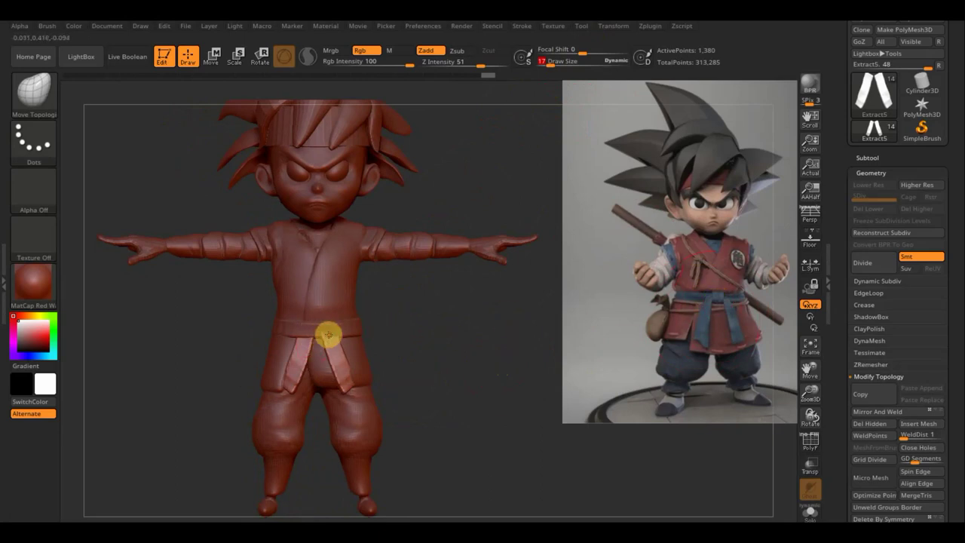
Switch to the ClayBuildup brush and set Z Intensity to 51
click(49, 102)
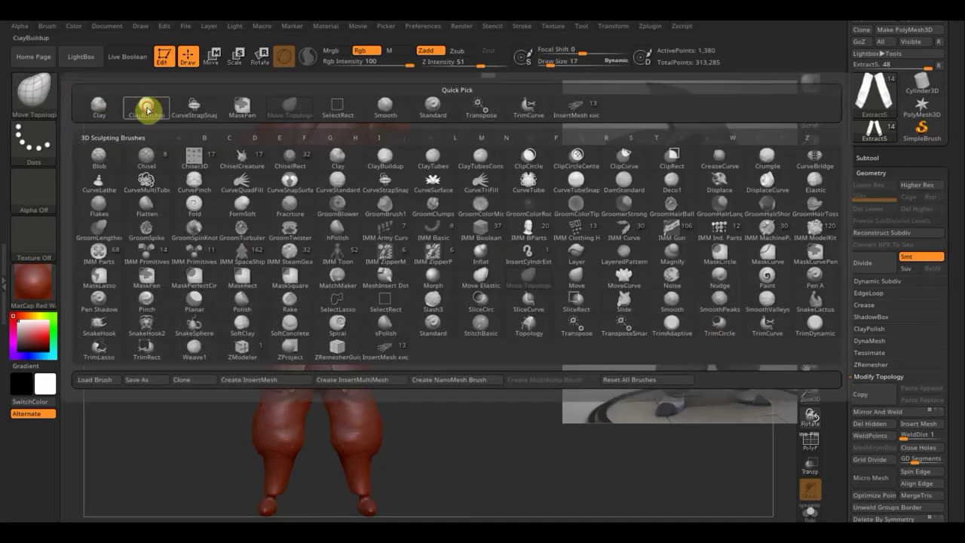
click(144, 108)
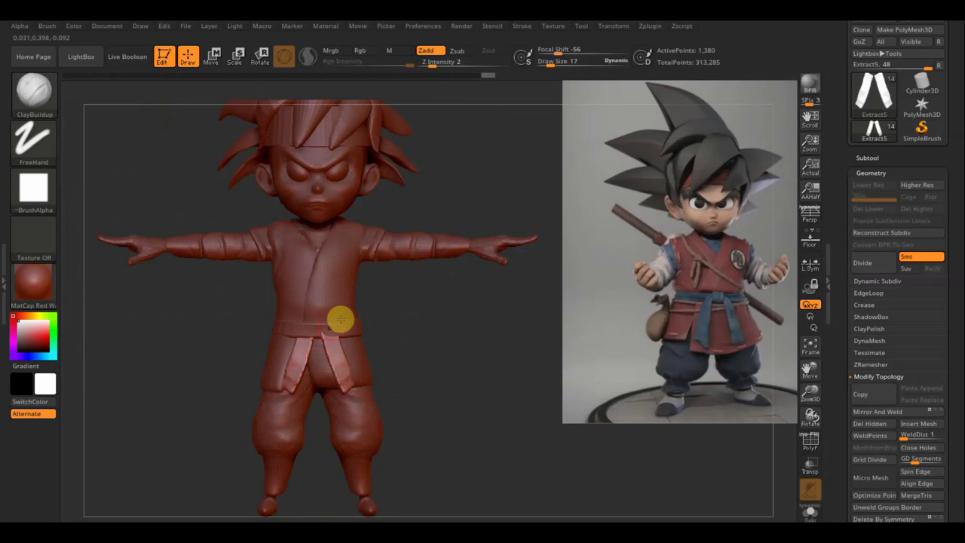
click(430, 63)
drag(430, 65, 442, 68)
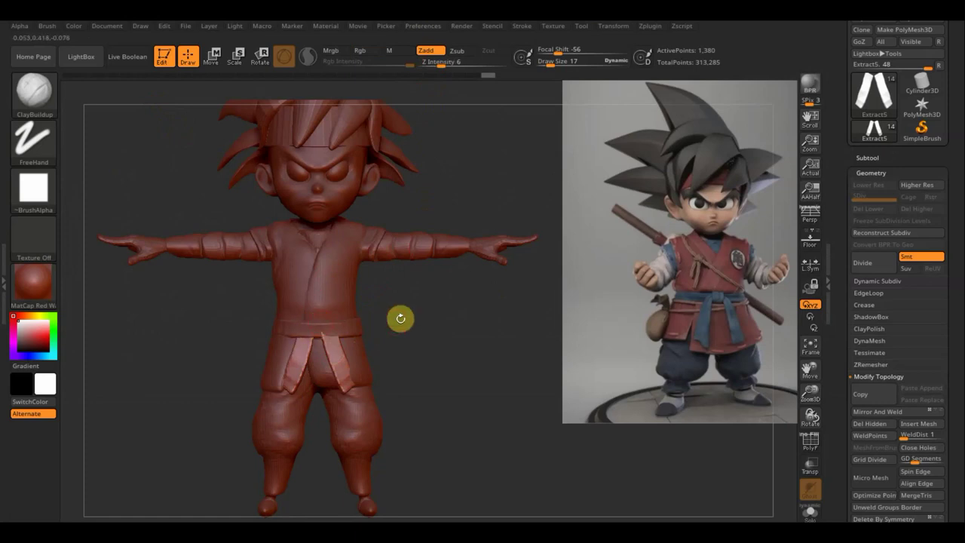
Hide the reference image and reselect the Move Topological brush
key(alt+Tab)
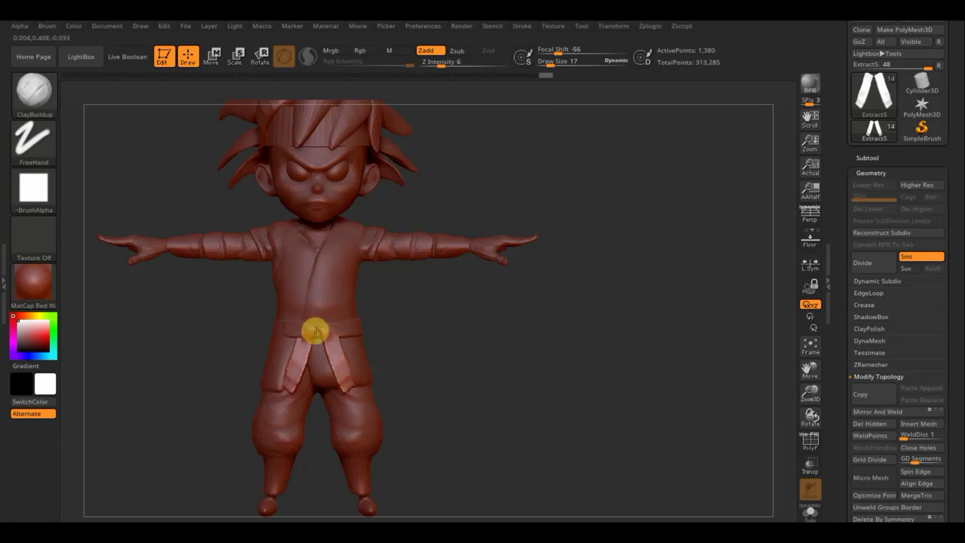
click(29, 91)
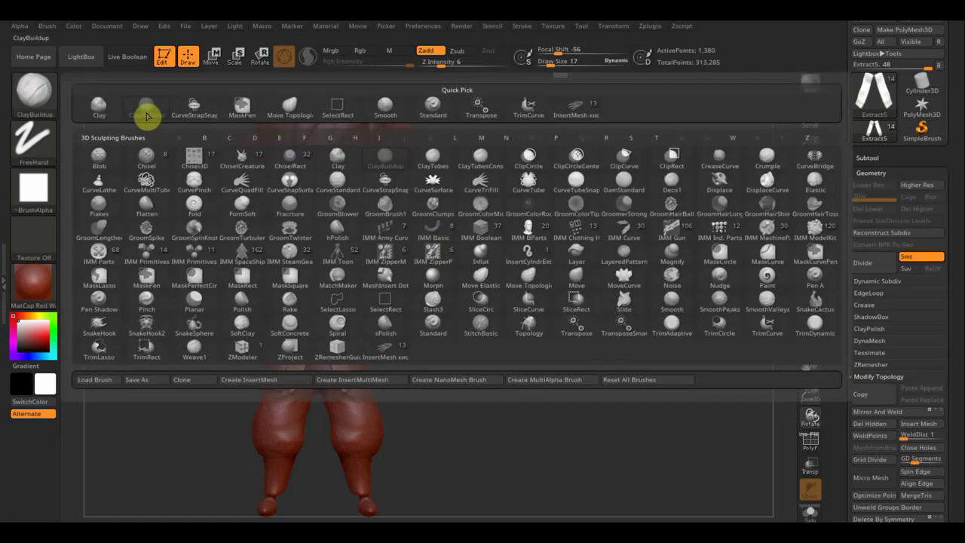
click(288, 106)
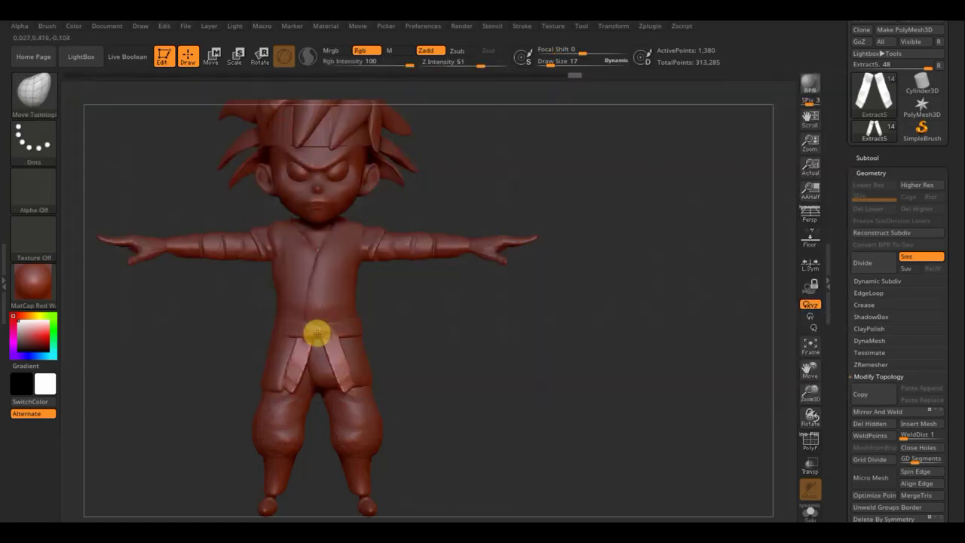
Mirror the belt mesh and build up clay on the belt with ClayBuildup
click(862, 412)
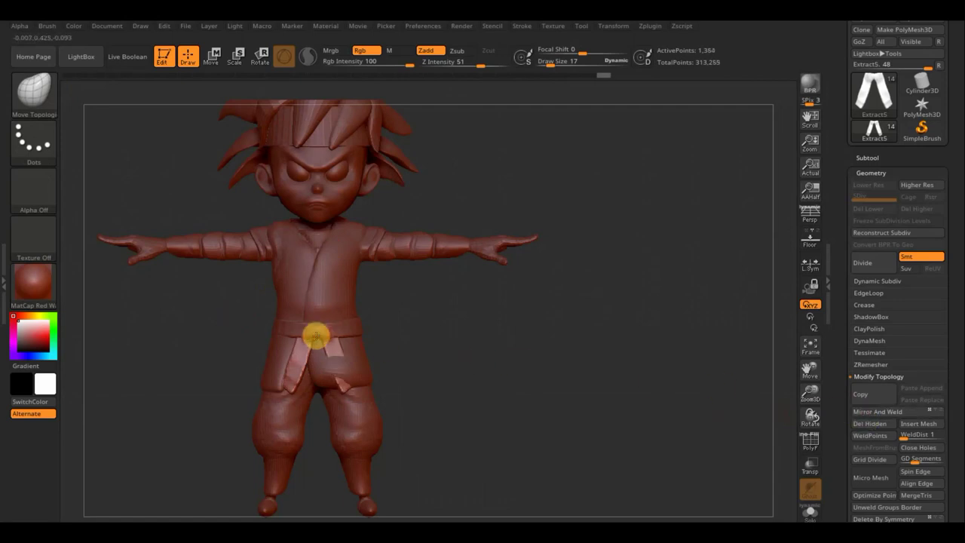
click(34, 90)
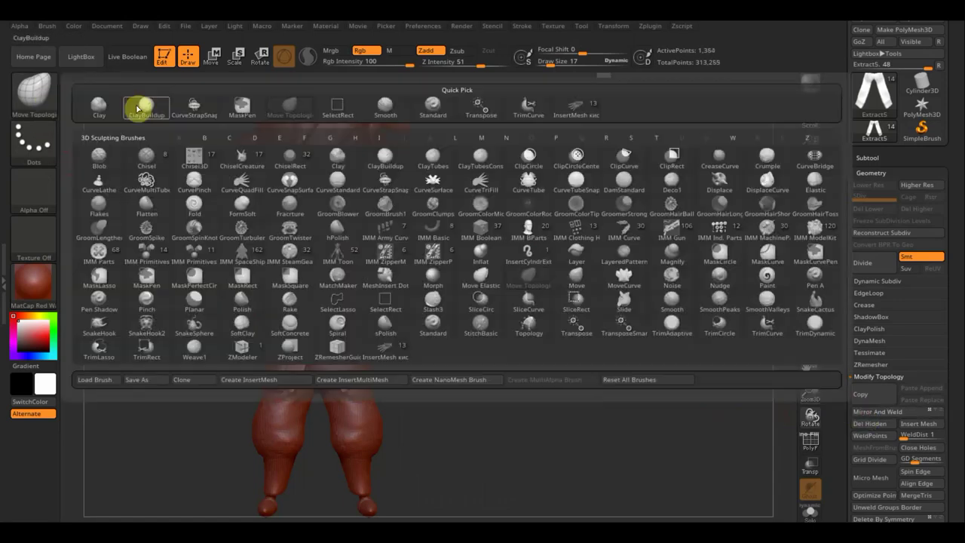
click(138, 104)
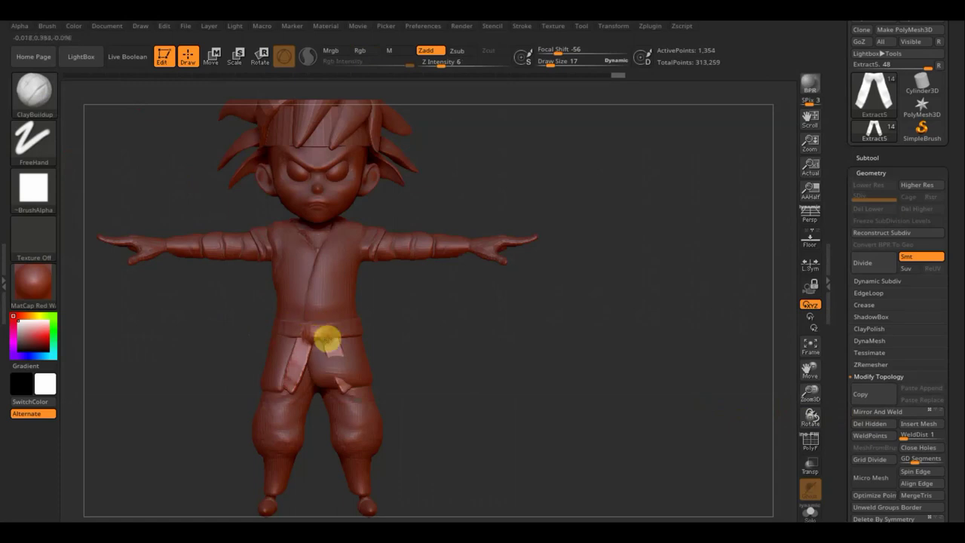
mouse_move(326, 339)
mouse_down()
mouse_move(321, 325)
mouse_move(305, 329)
mouse_move(334, 340)
mouse_up()
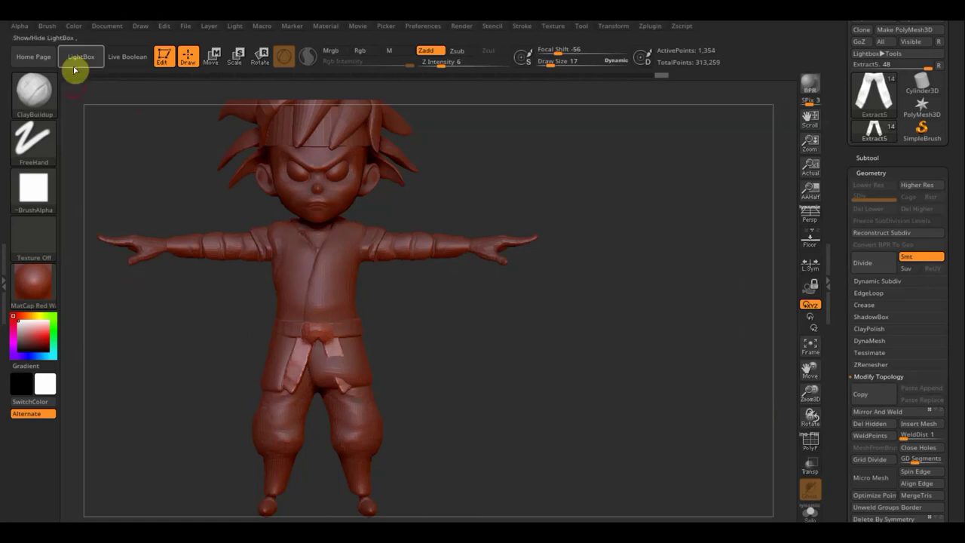
Select Move Topological via the B-M-T hotkey and orbit to side and front views
click(33, 109)
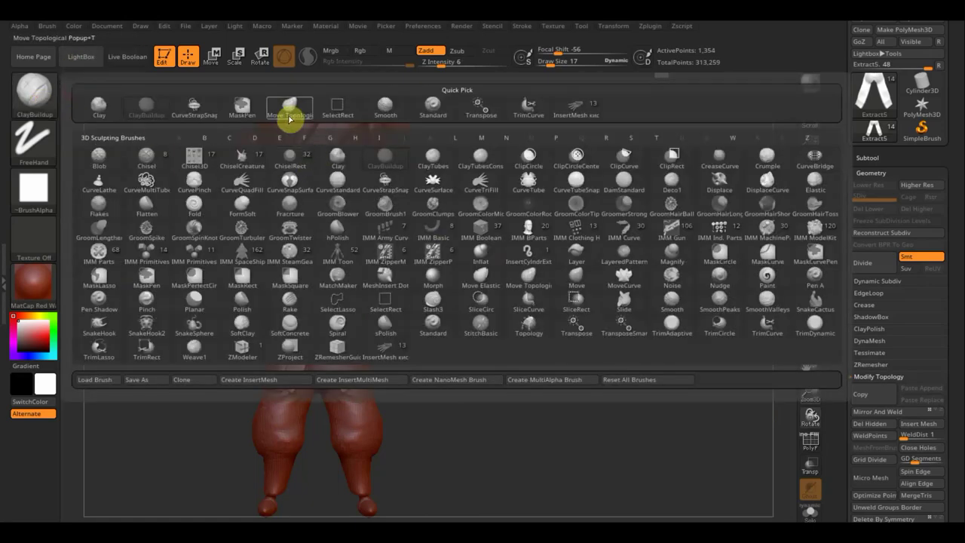
key(b)
key(m)
key(t)
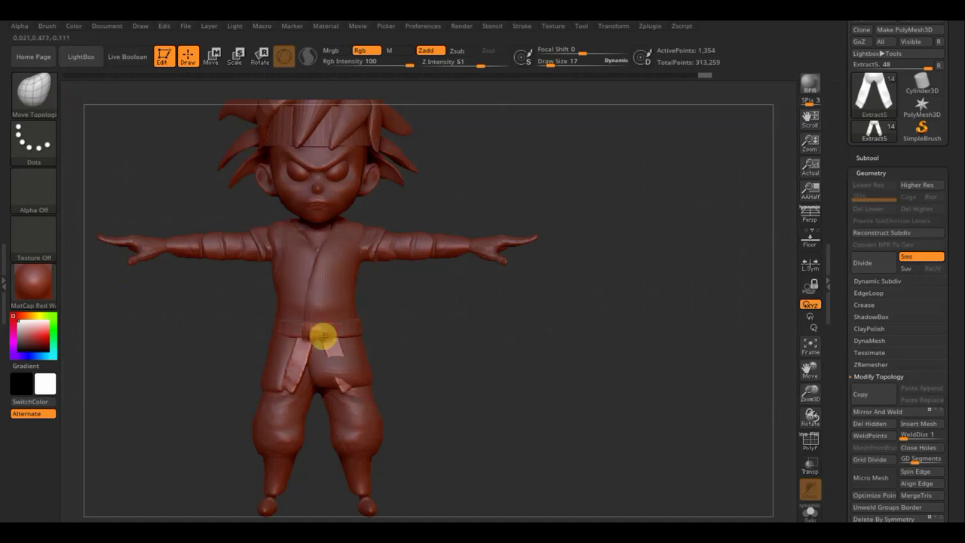
mouse_move(408, 339)
mouse_down()
mouse_move(446, 345)
mouse_move(323, 335)
mouse_up()
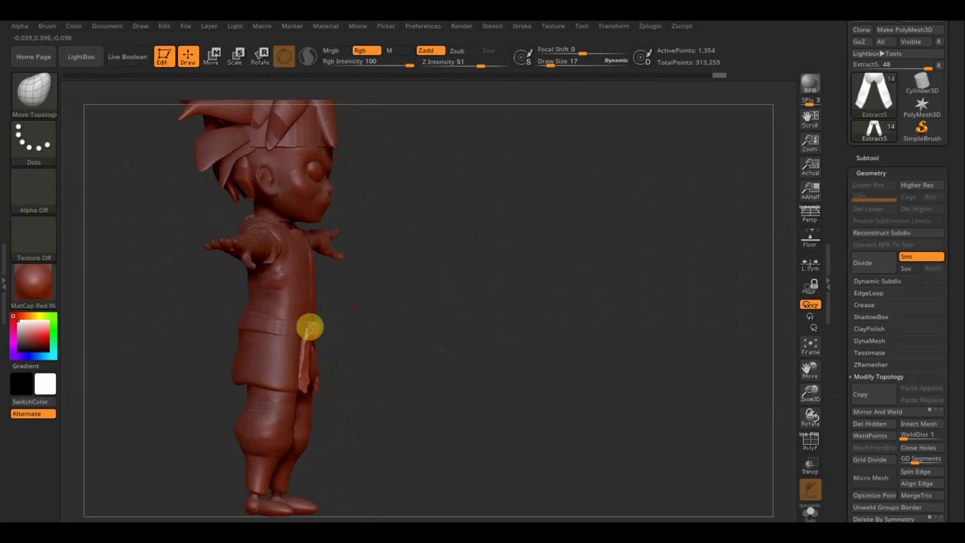
drag(380, 362, 315, 355)
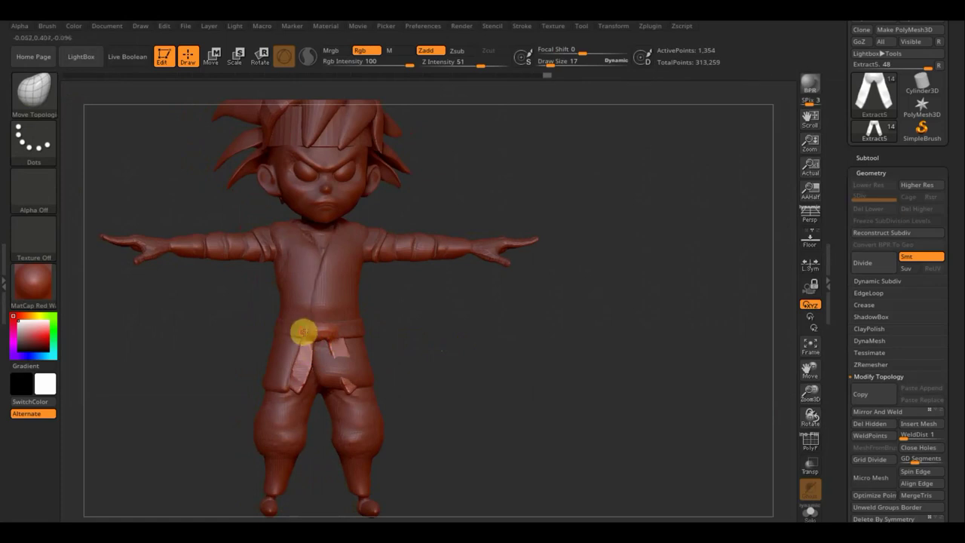
Apply Mirror And Weld to the belt flap so it appears on both sides
click(863, 413)
drag(595, 402, 519, 389)
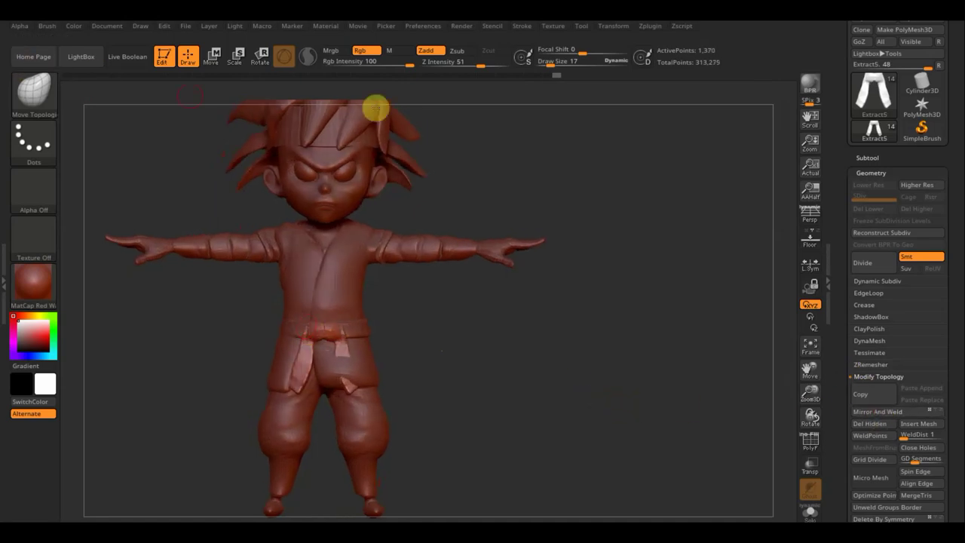
drag(548, 65, 549, 67)
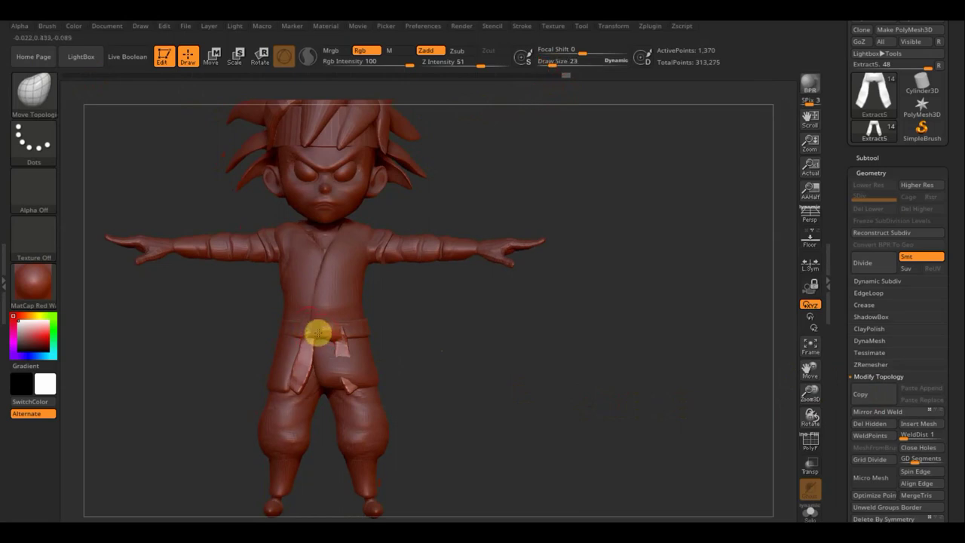
click(890, 416)
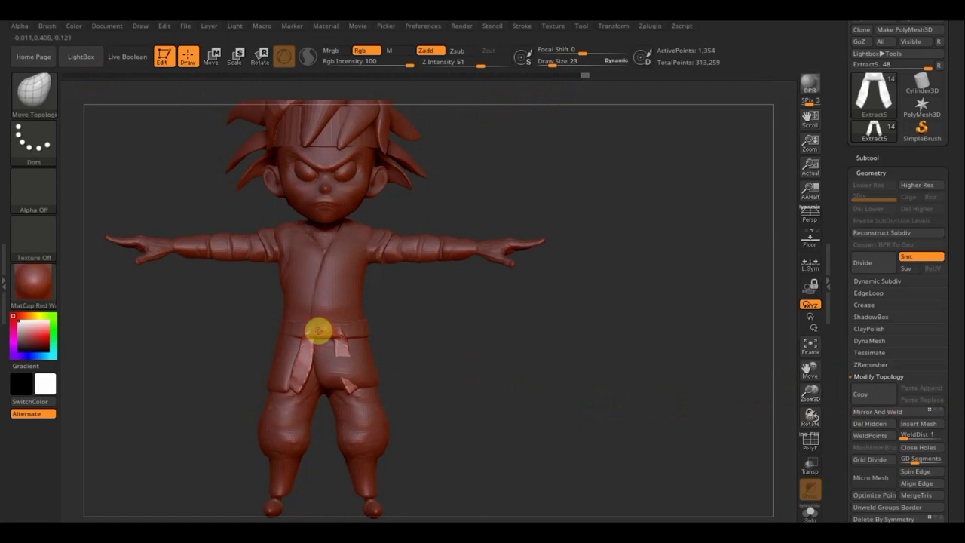
click(867, 412)
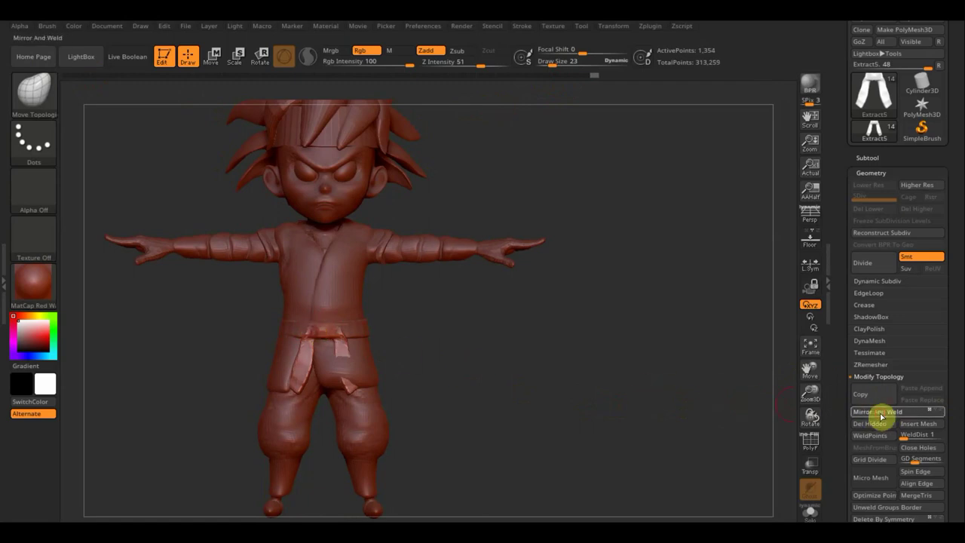
Raise Draw Size to 58 and orbit through three-quarter and side views to check the flap
drag(441, 388, 373, 382)
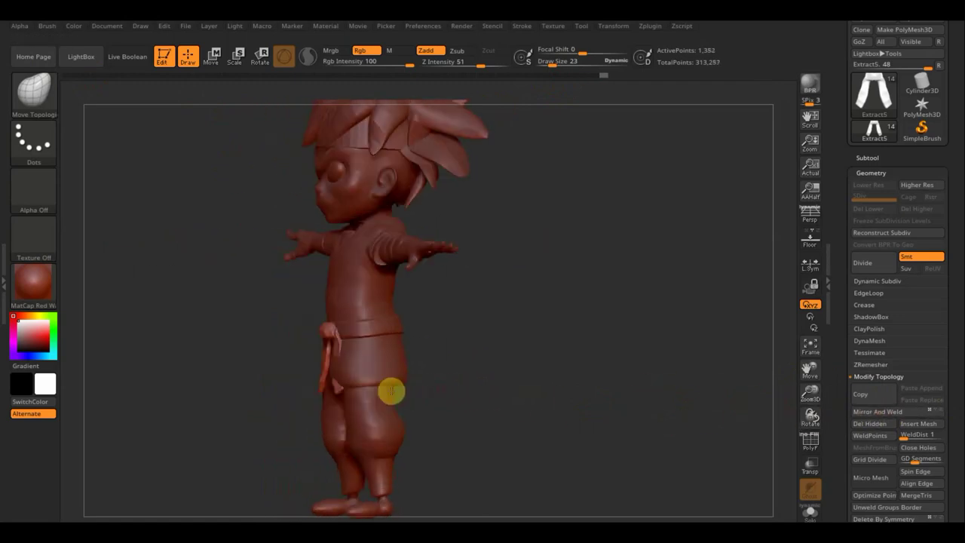
drag(581, 387, 576, 401)
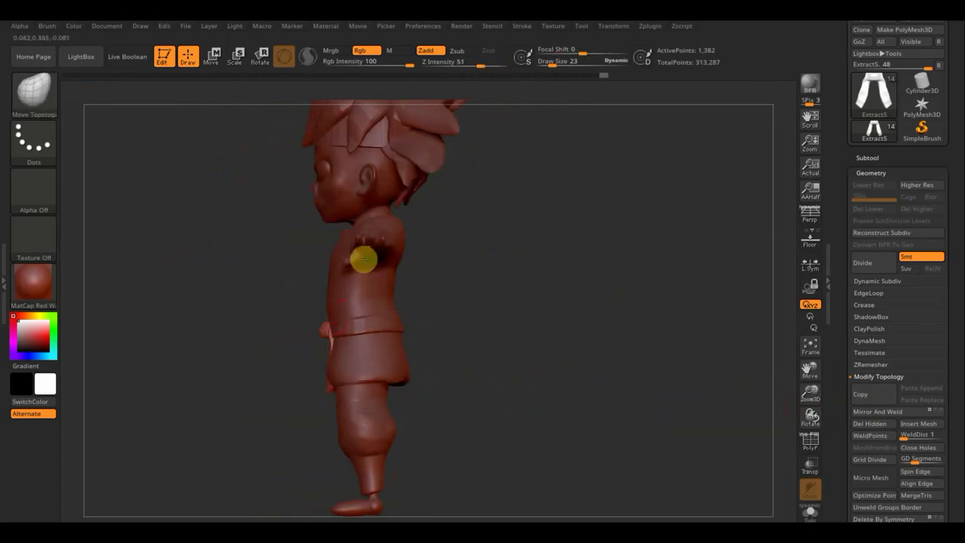
drag(555, 65, 560, 66)
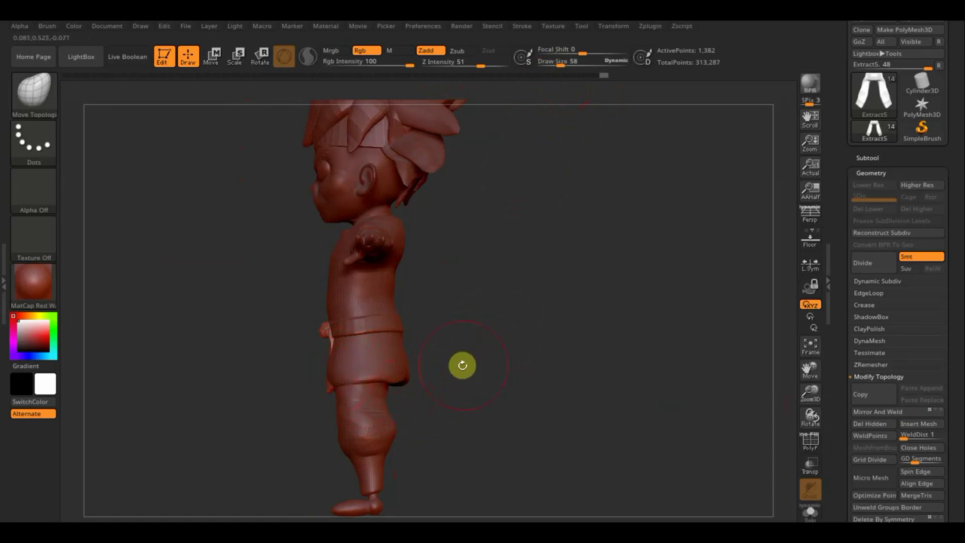
drag(532, 366, 566, 370)
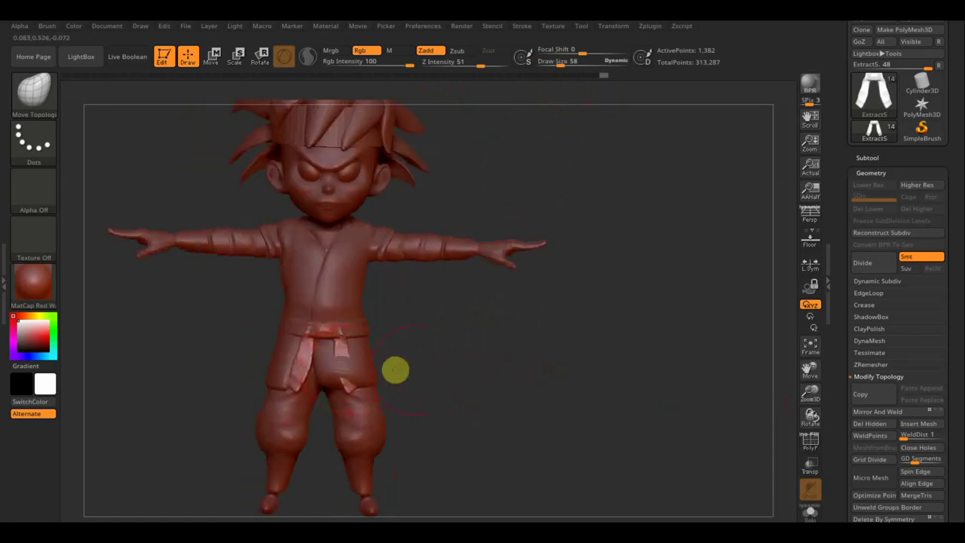
mouse_move(396, 370)
mouse_down()
mouse_move(467, 373)
mouse_move(334, 370)
mouse_up()
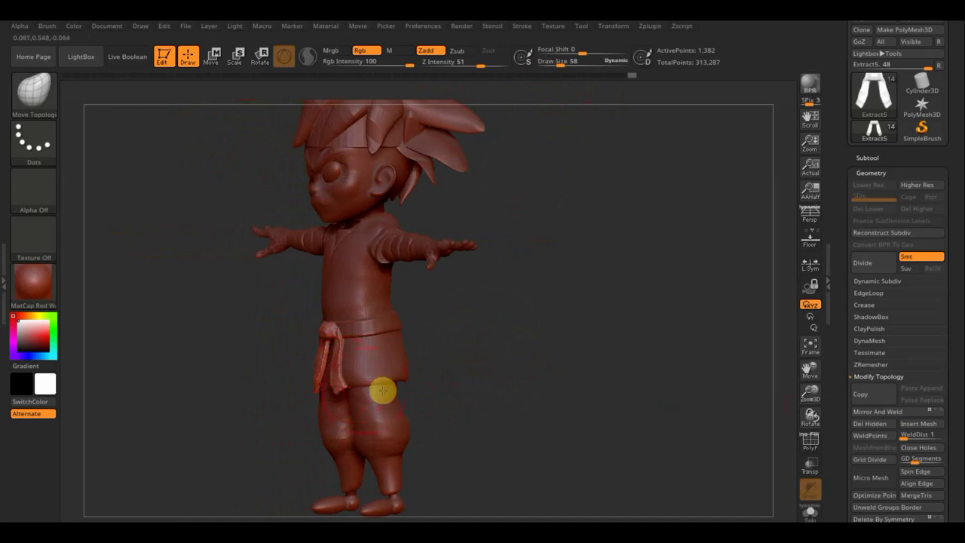
mouse_move(459, 386)
mouse_down()
mouse_move(568, 370)
mouse_move(521, 388)
mouse_up()
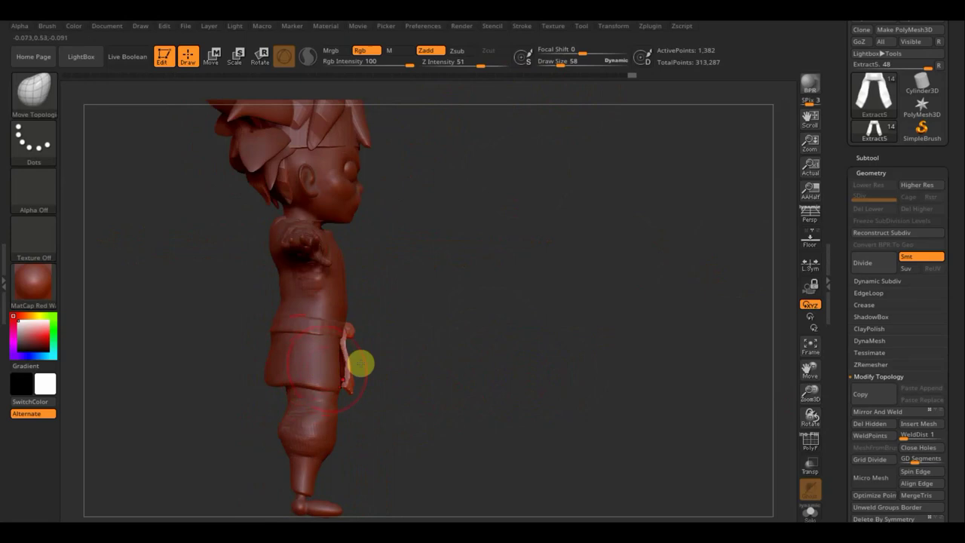
Select Extract4 in the Subtool list and orbit through front, three-quarter and side views
click(867, 158)
click(871, 205)
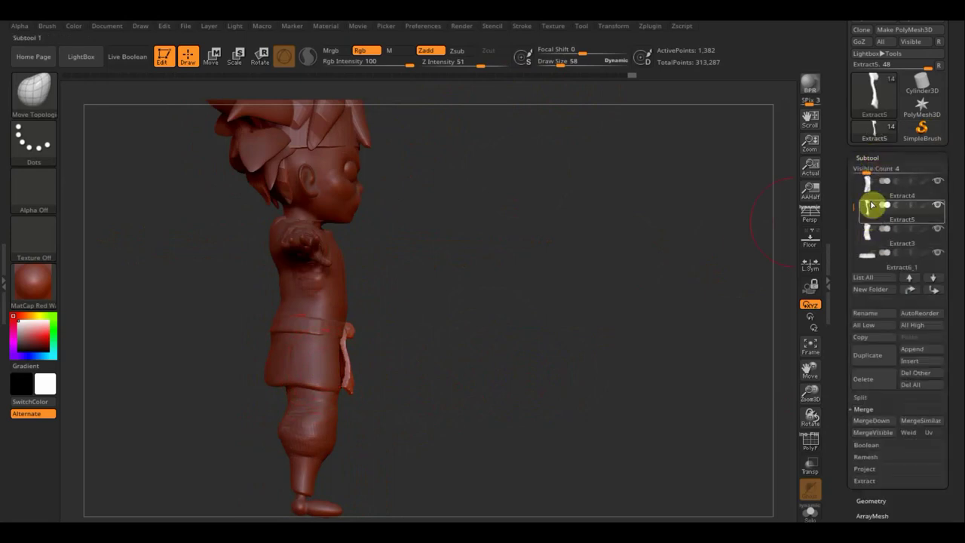
click(877, 188)
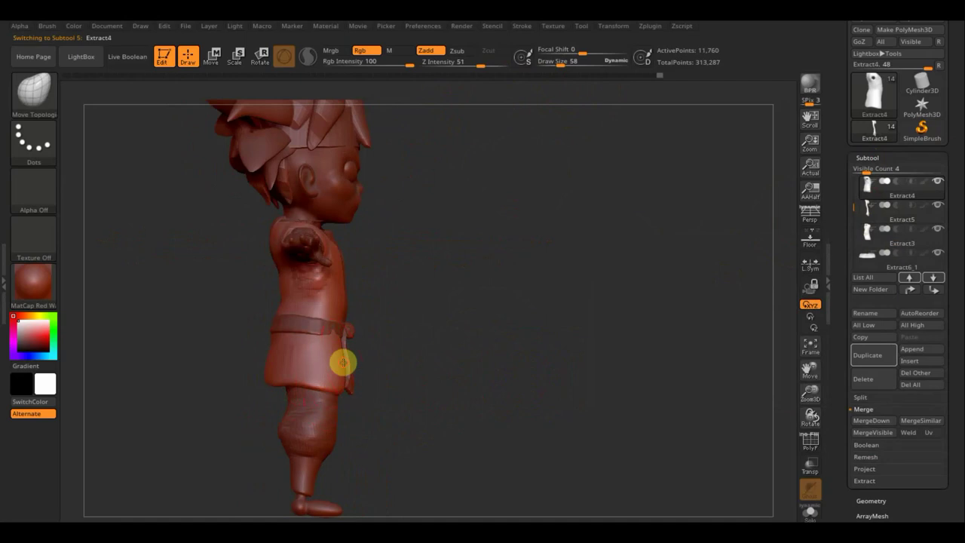
drag(427, 389, 353, 382)
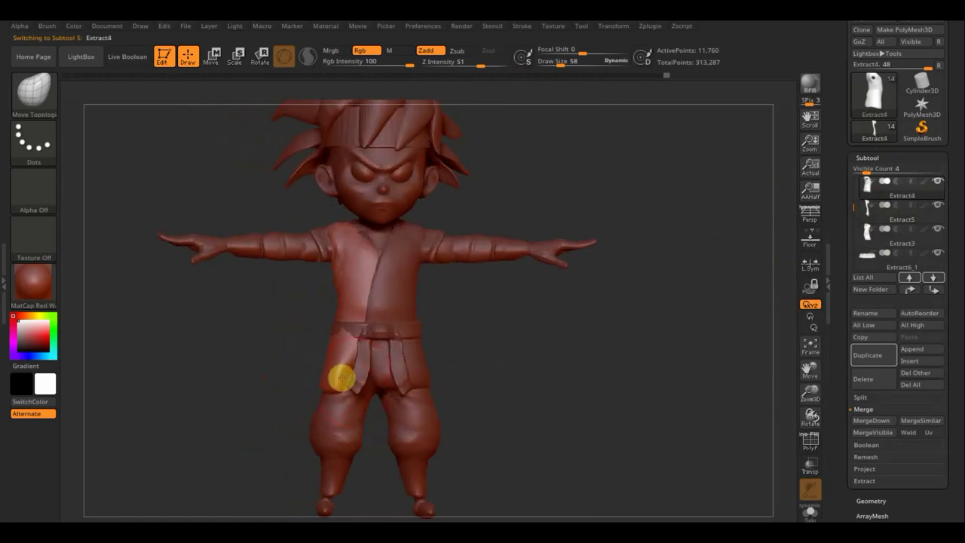
drag(417, 384, 538, 393)
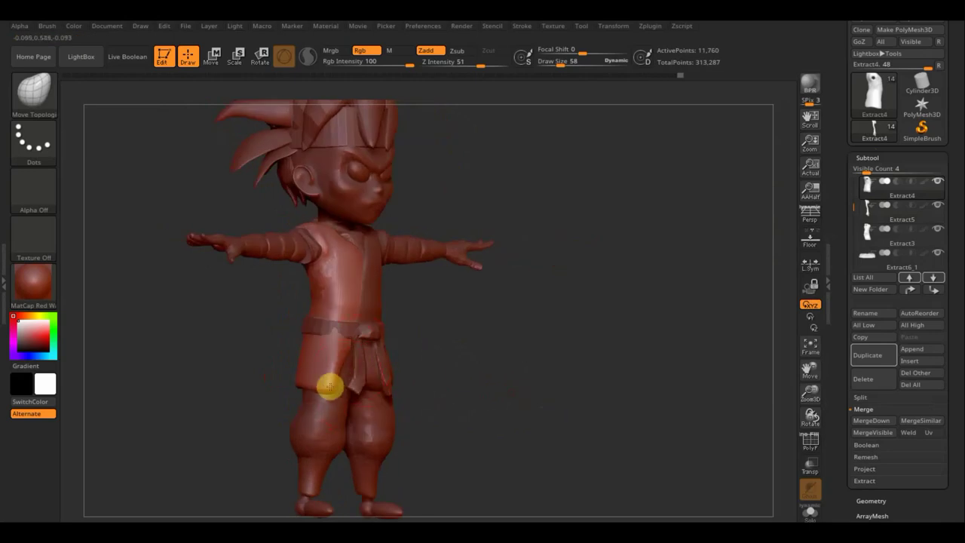
mouse_move(491, 397)
mouse_down()
mouse_move(517, 397)
mouse_move(417, 355)
mouse_move(355, 362)
mouse_up()
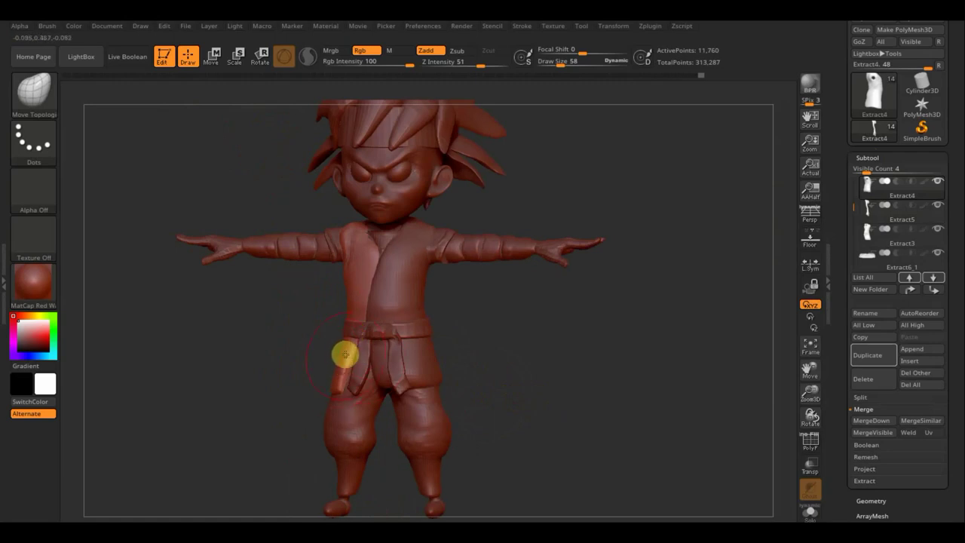
drag(499, 344, 508, 362)
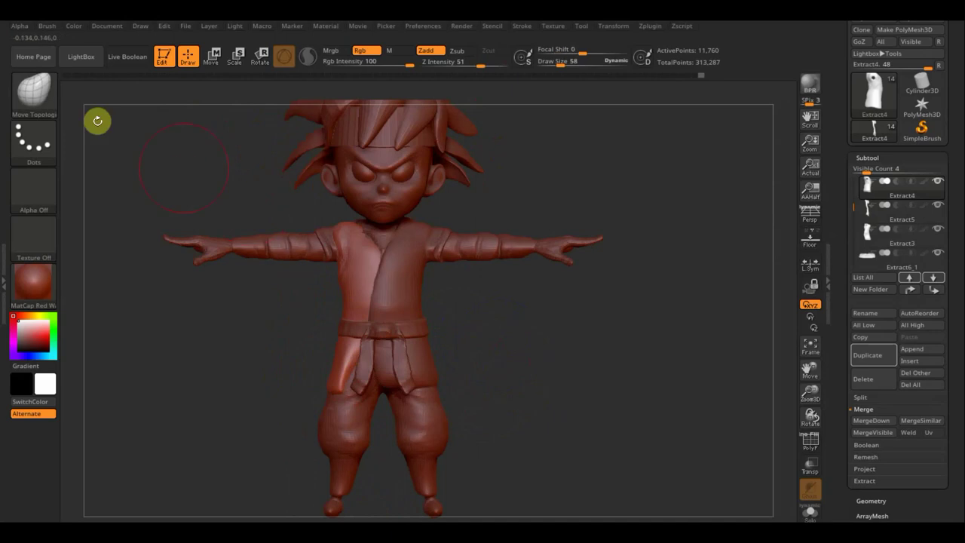
Switch to the ClayBuildup brush at draw size 17 with lowered Z intensity
click(34, 92)
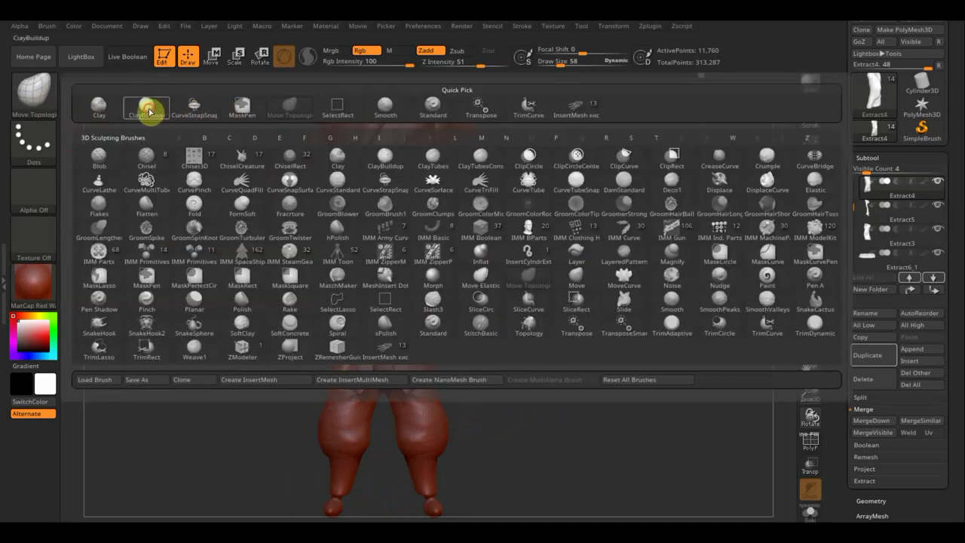
click(146, 107)
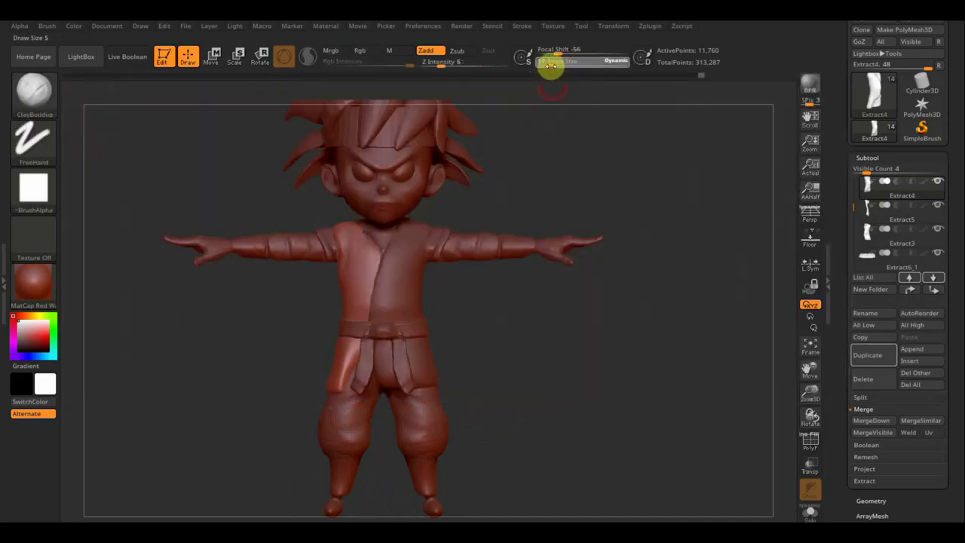
click(551, 66)
drag(539, 339, 583, 342)
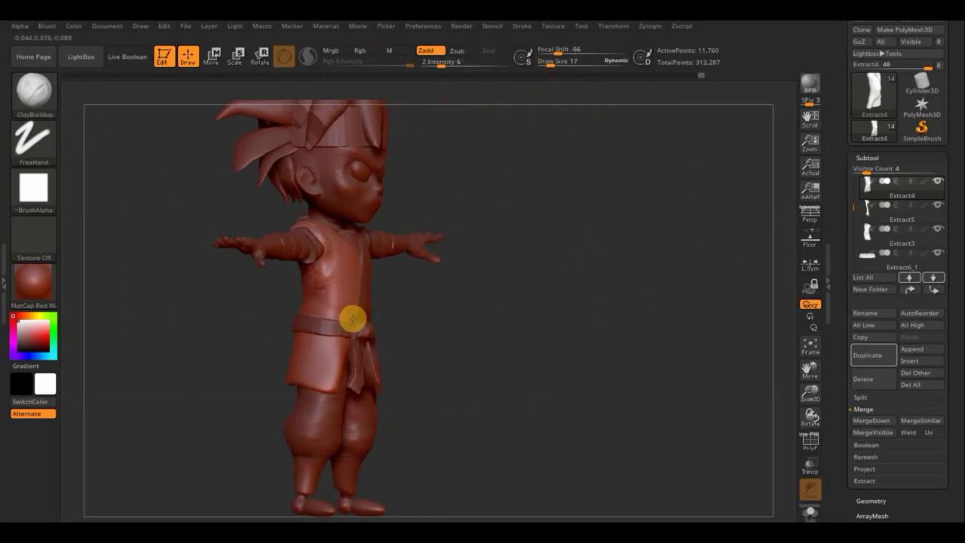
click(430, 65)
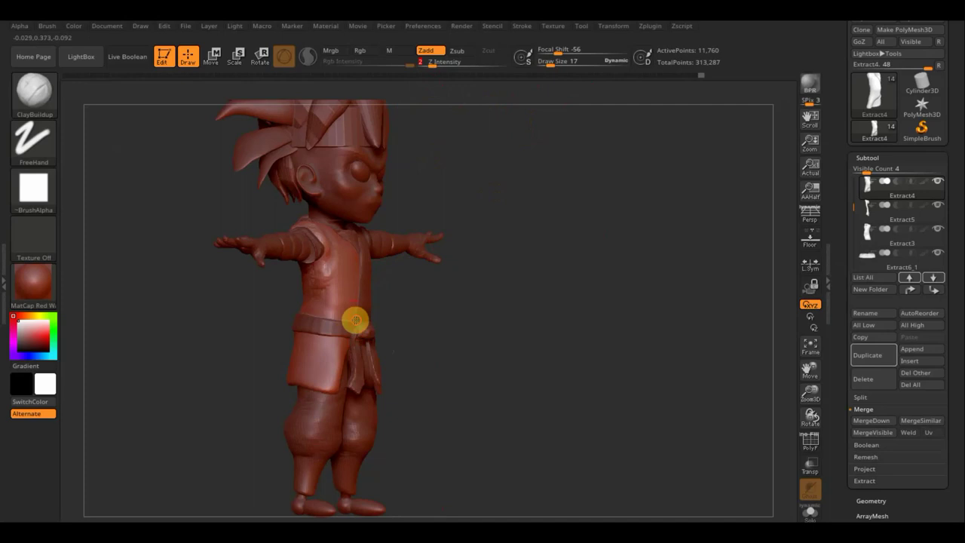
Build up crinkled clay over the belt and shirt chest, checking from several angles
drag(355, 320, 314, 313)
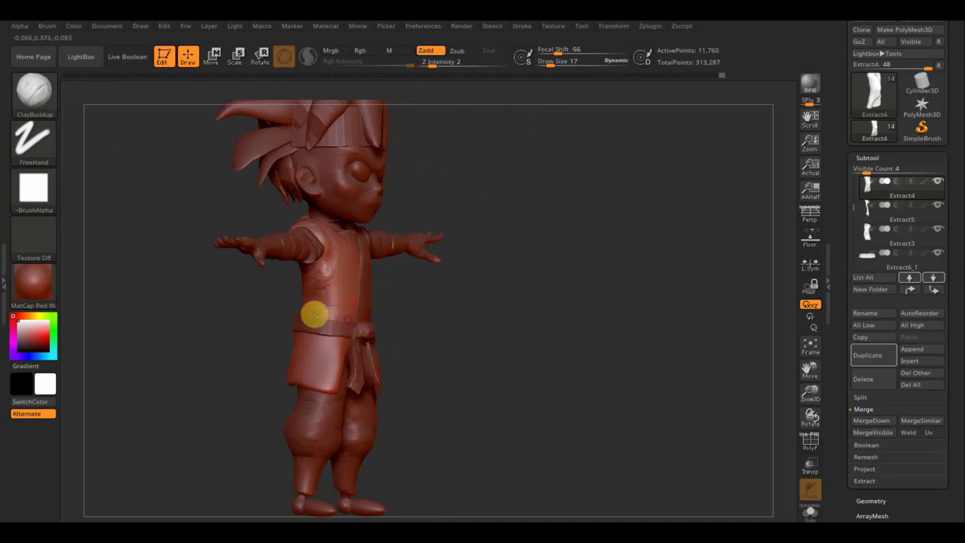
drag(468, 310, 381, 318)
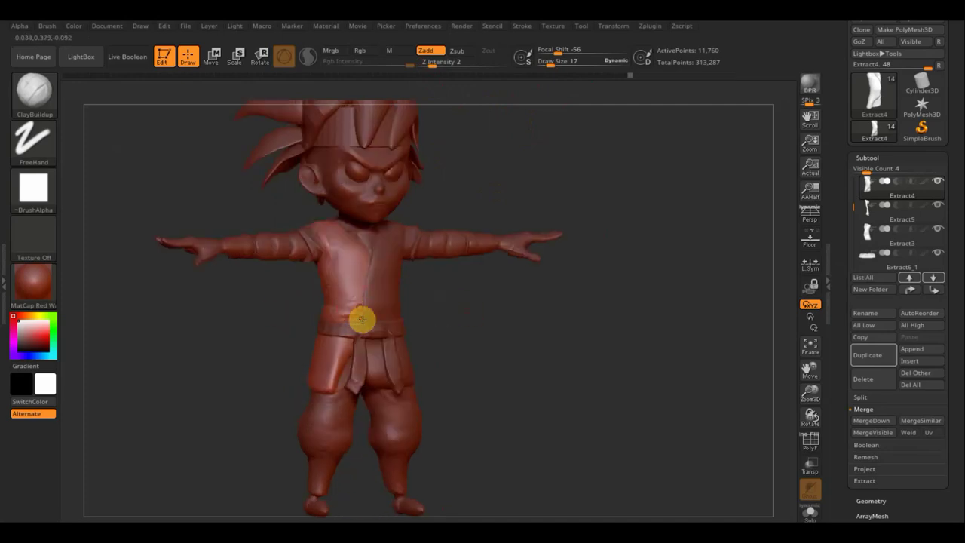
drag(341, 315, 372, 324)
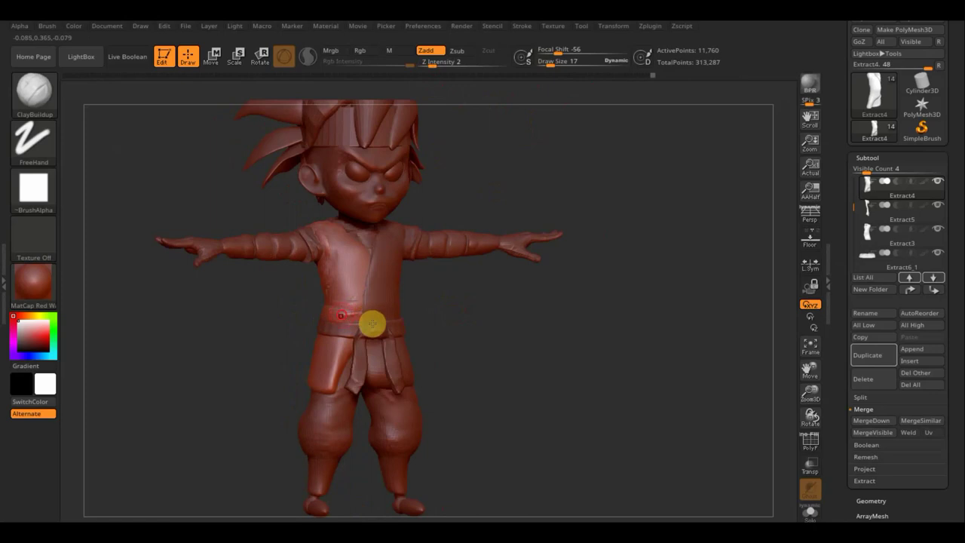
drag(472, 325, 532, 330)
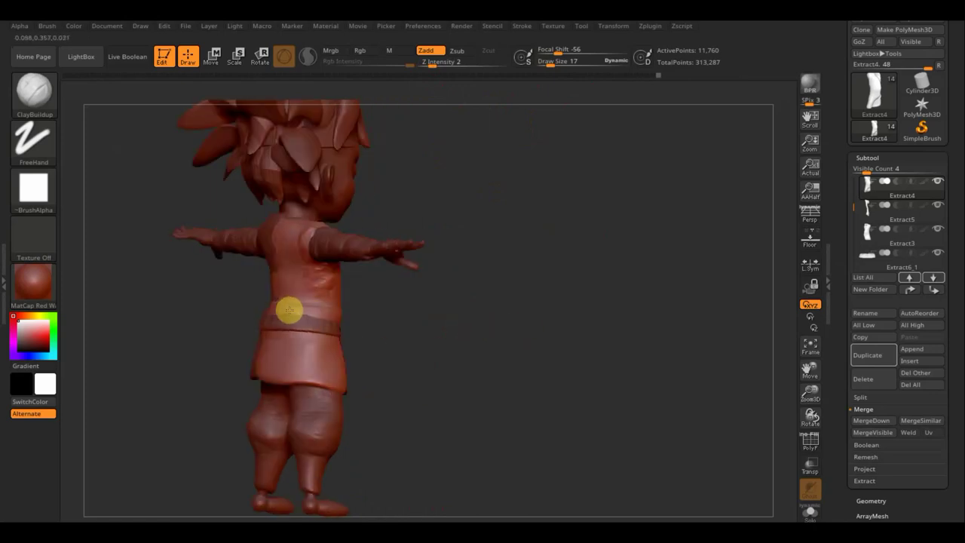
drag(431, 327, 377, 332)
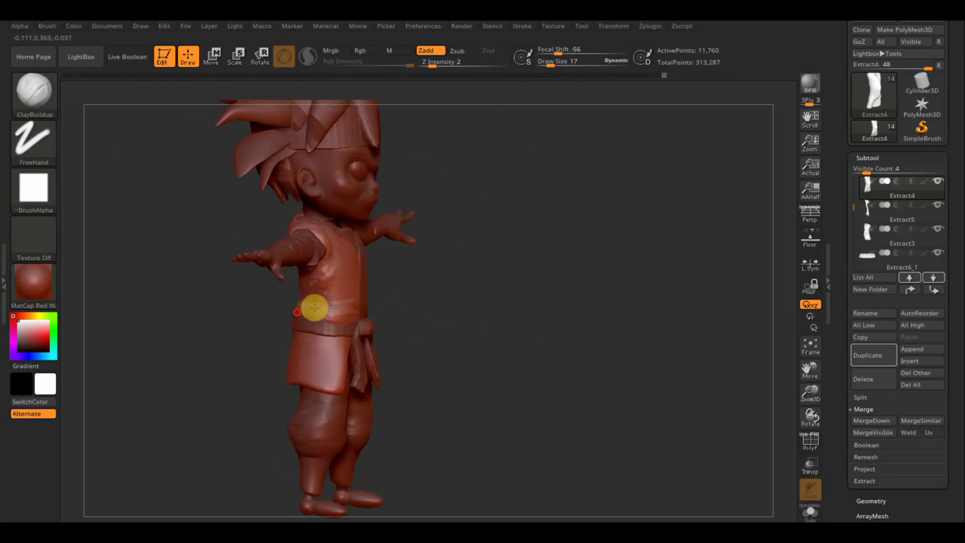
mouse_move(432, 287)
mouse_down()
mouse_move(395, 286)
mouse_move(438, 286)
mouse_up()
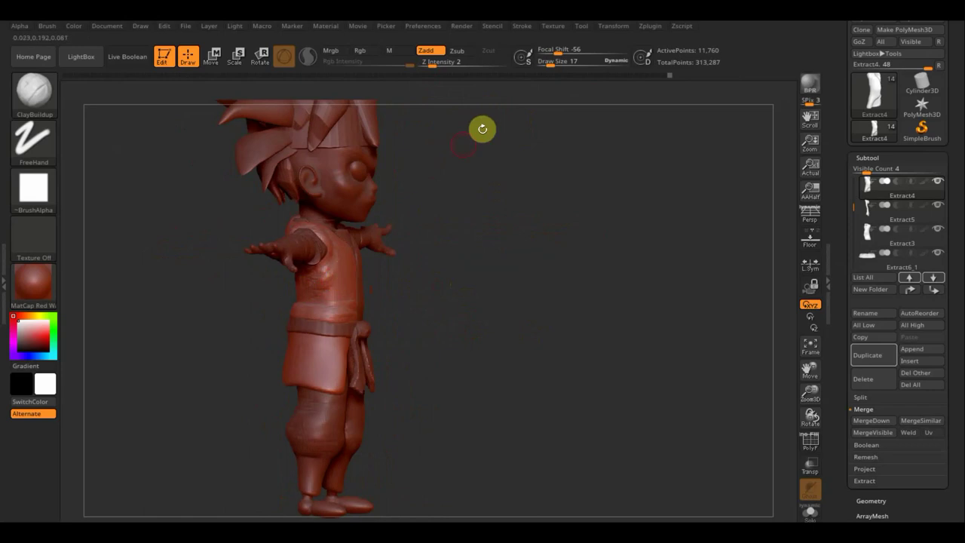
drag(551, 63, 555, 65)
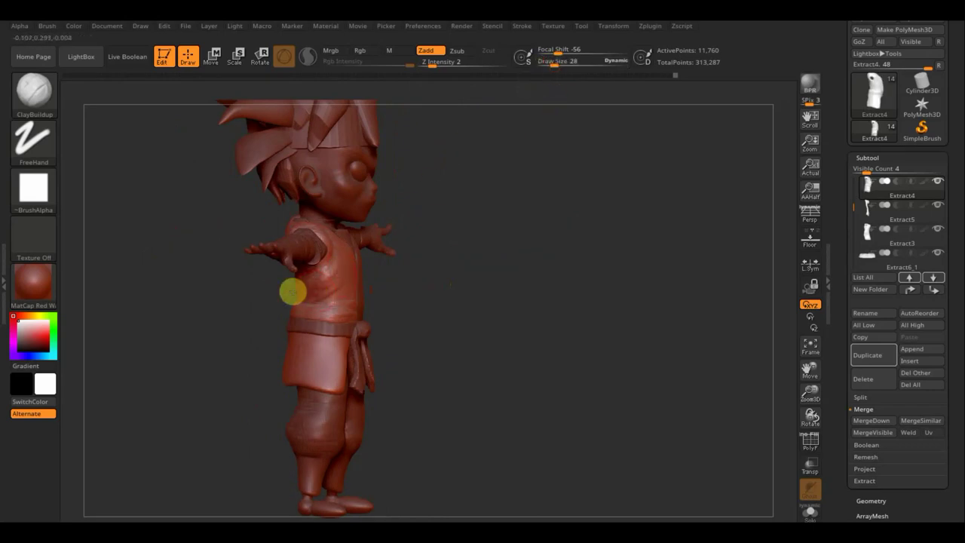
mouse_move(318, 288)
mouse_down()
mouse_move(356, 265)
mouse_move(338, 291)
mouse_move(355, 294)
mouse_move(342, 295)
mouse_up()
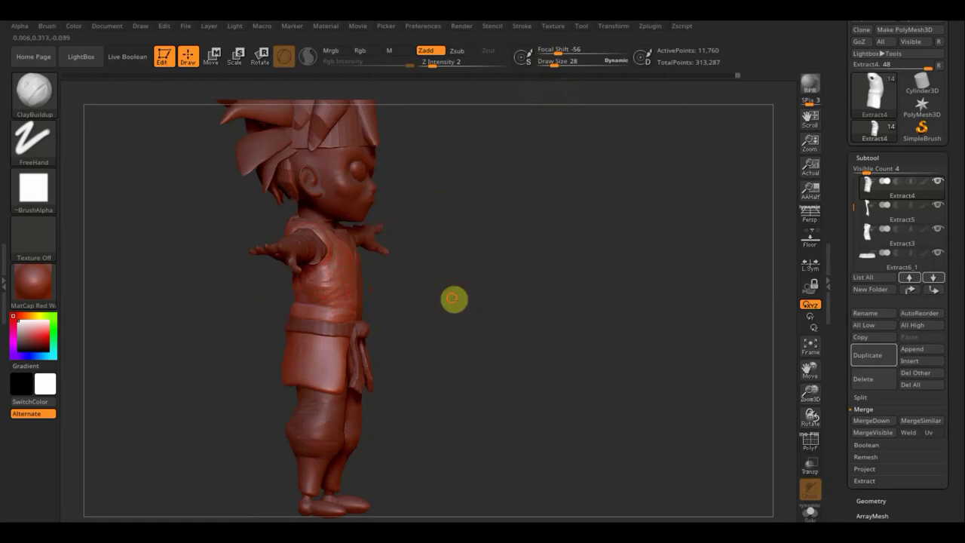
drag(452, 297, 522, 299)
mouse_move(291, 256)
mouse_down()
mouse_move(280, 257)
mouse_move(291, 238)
mouse_move(284, 226)
mouse_move(293, 272)
mouse_move(277, 295)
mouse_move(310, 224)
mouse_move(297, 241)
mouse_move(314, 284)
mouse_move(323, 274)
mouse_move(271, 304)
mouse_up()
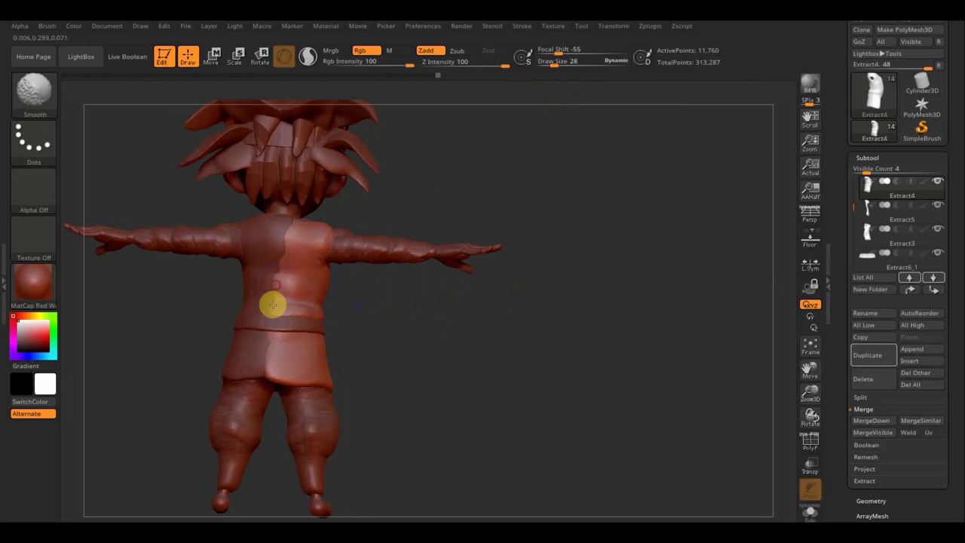
drag(432, 330, 309, 330)
Shift-smooth the chest and hip strokes into softer fabric, then lower Draw Size to 14
shift+drag(239, 282, 239, 302)
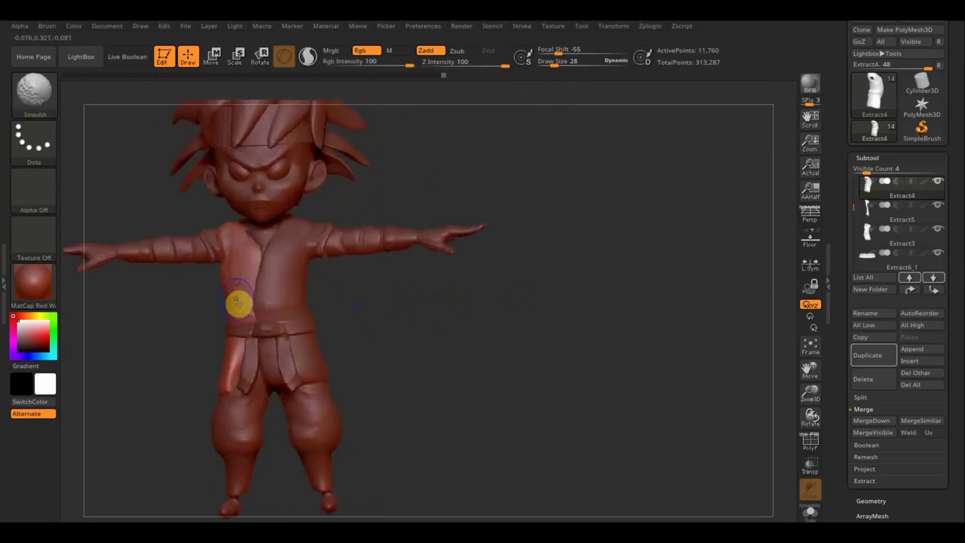
shift+drag(445, 326, 422, 324)
mouse_move(246, 254)
shift+mouse_down()
mouse_move(237, 248)
mouse_move(233, 302)
shift+mouse_up()
mouse_move(377, 319)
mouse_down()
mouse_move(416, 323)
mouse_move(199, 273)
mouse_up()
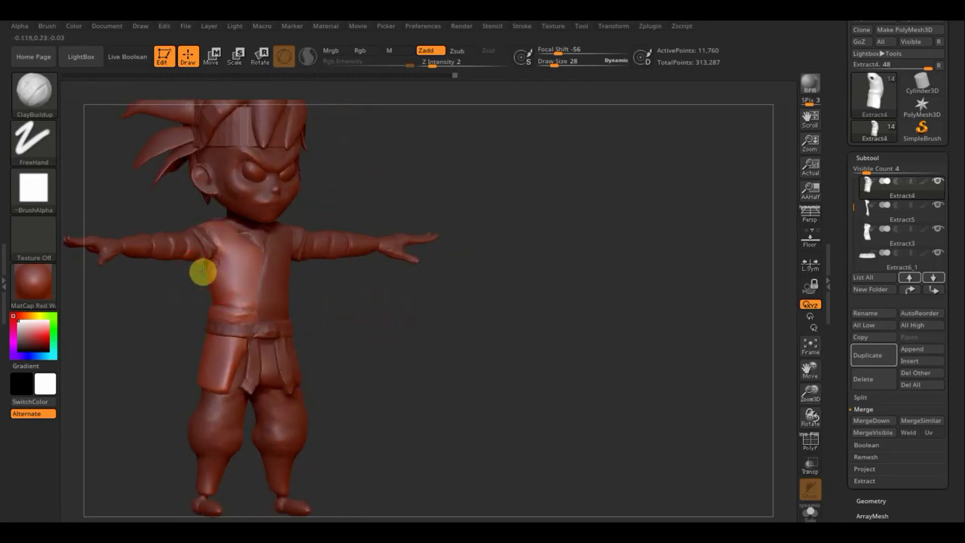
mouse_move(218, 273)
mouse_down()
mouse_move(227, 287)
mouse_move(352, 317)
mouse_up()
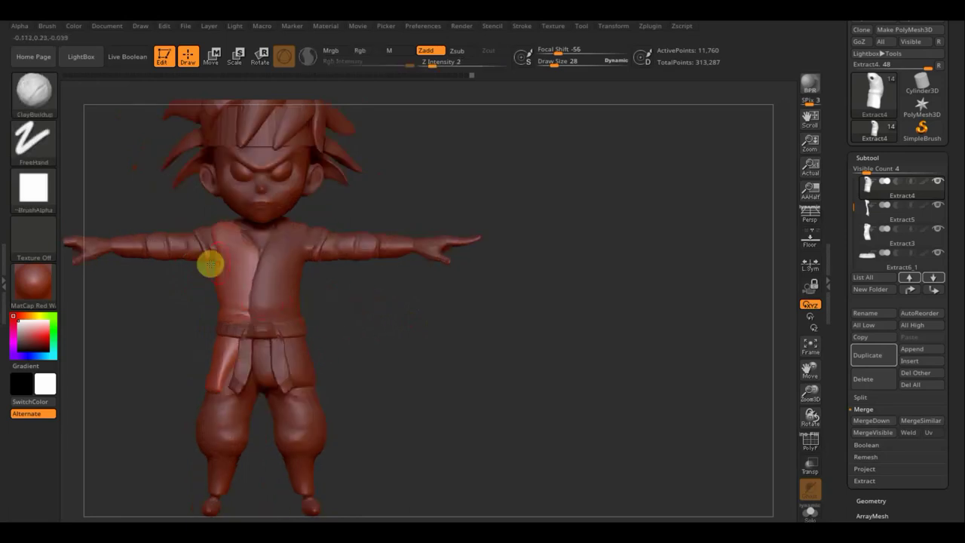
shift+drag(209, 263, 239, 295)
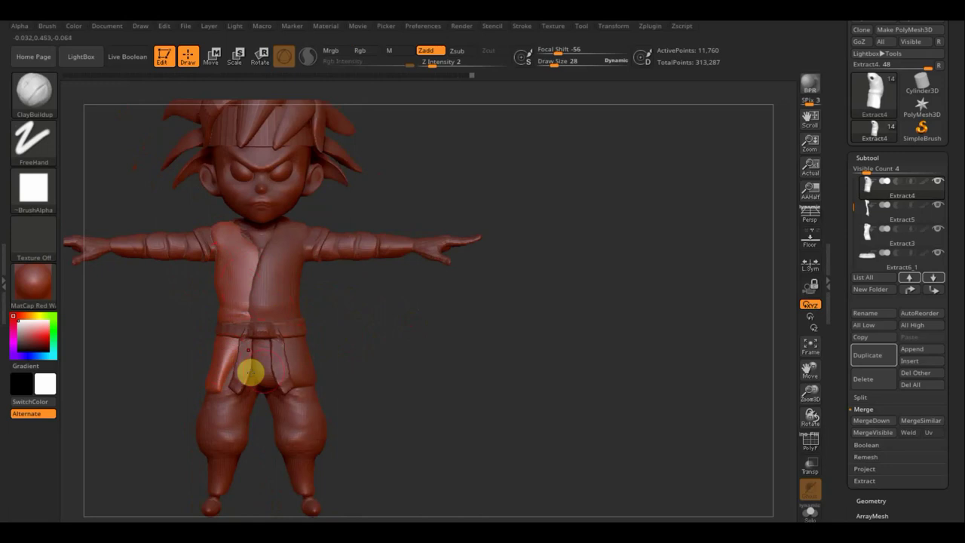
key(shift)
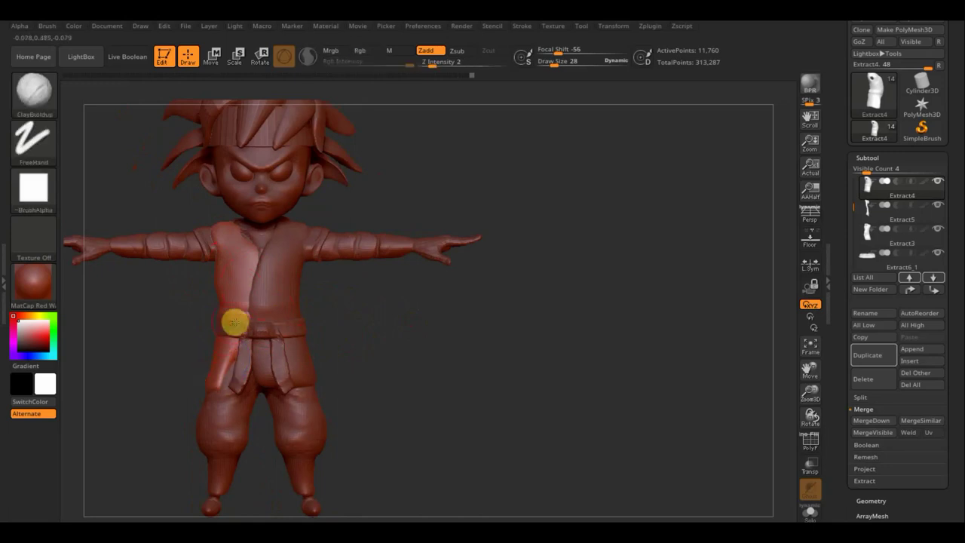
mouse_move(380, 339)
mouse_down()
mouse_move(384, 317)
mouse_move(442, 412)
mouse_up()
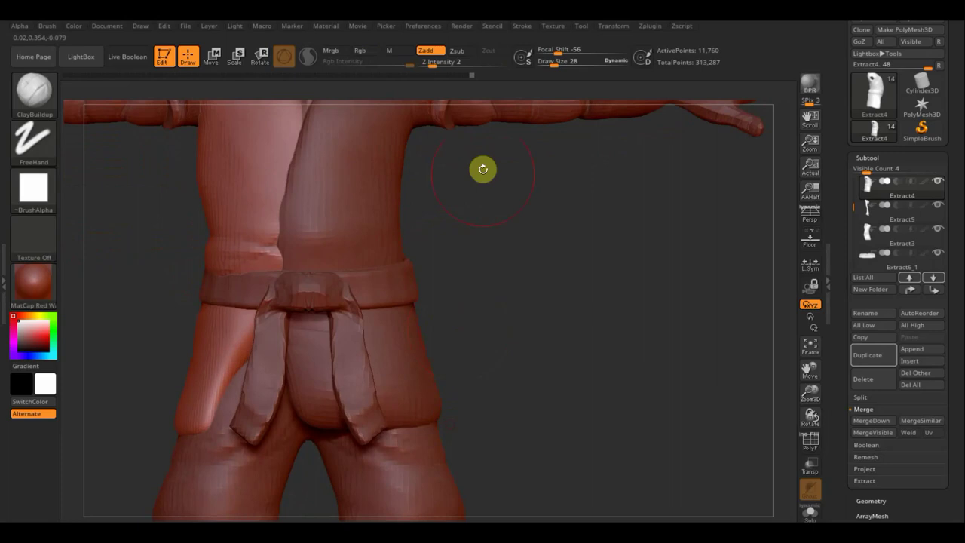
drag(555, 66, 550, 61)
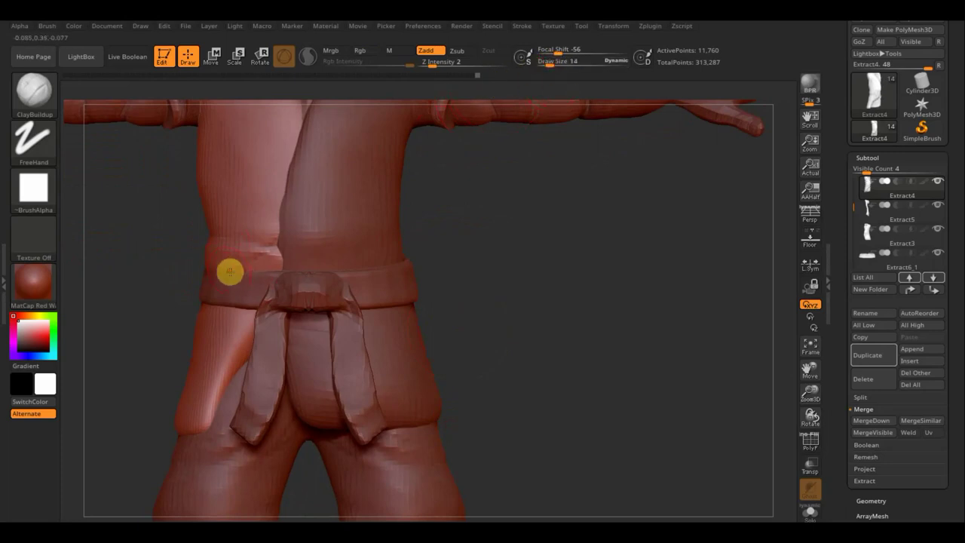
With Move Topological at draw size 17, reshape the shirt fold above the belt, checking side and back
click(34, 92)
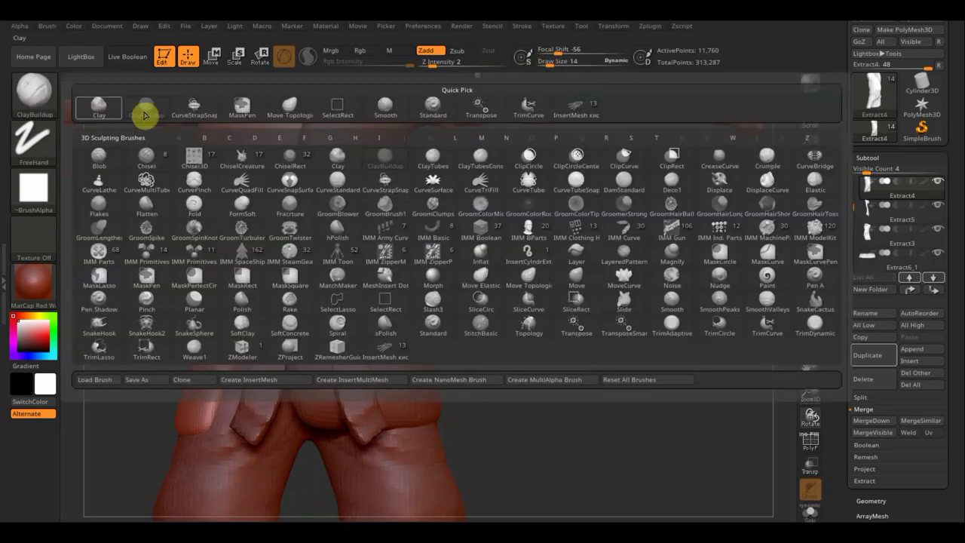
click(275, 115)
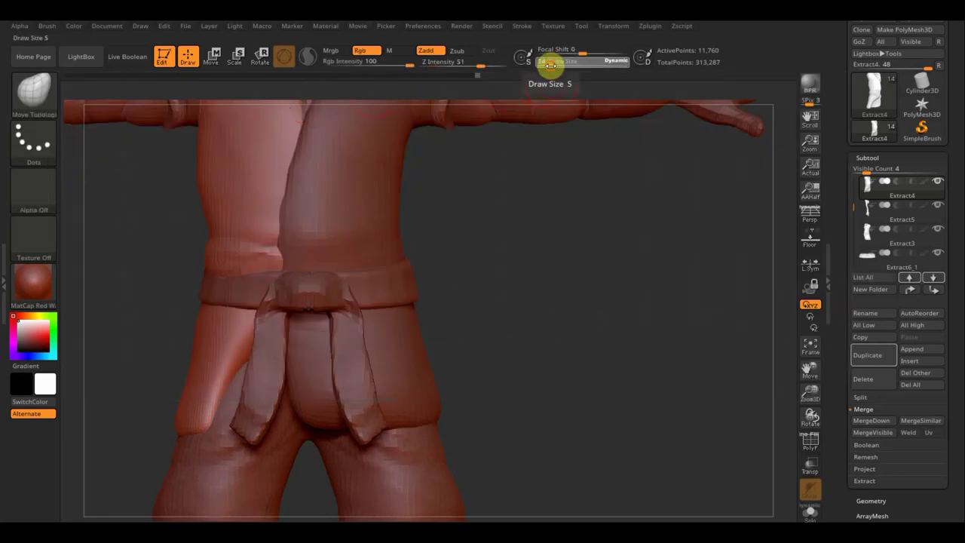
drag(553, 66, 550, 65)
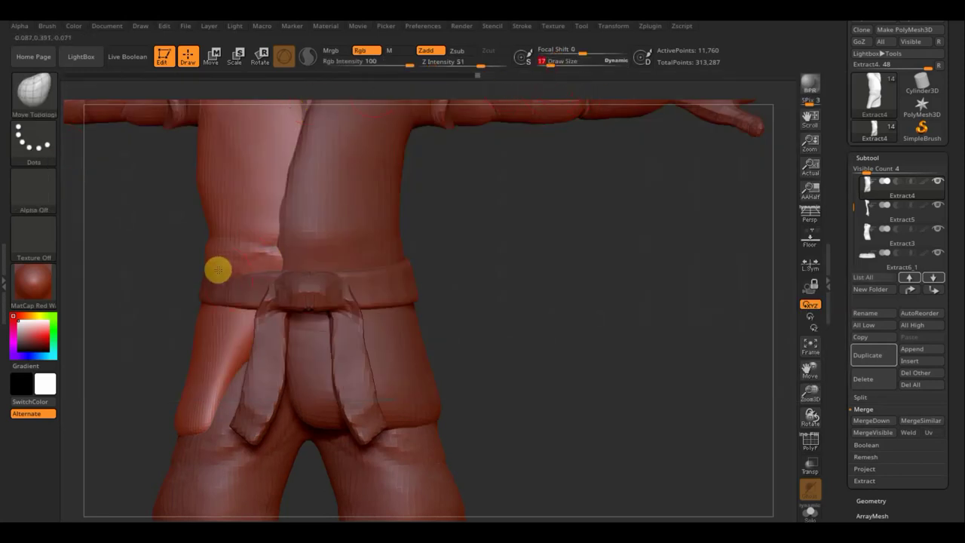
drag(235, 271, 235, 254)
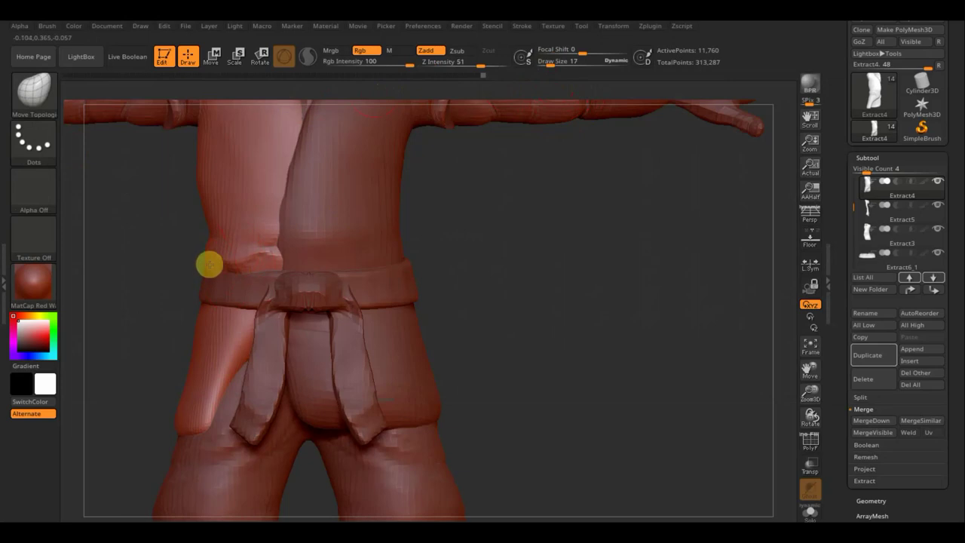
drag(231, 269, 258, 252)
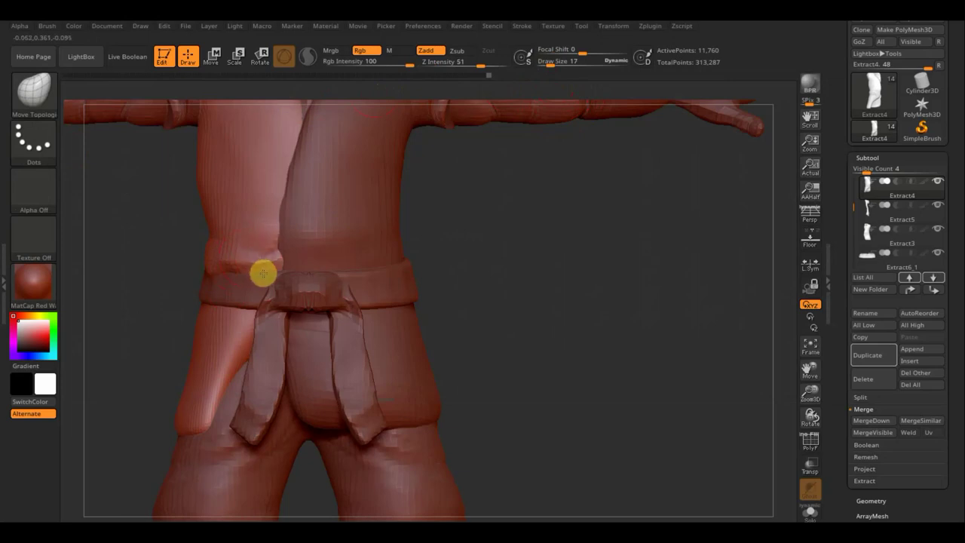
mouse_move(439, 273)
mouse_down()
mouse_move(528, 286)
mouse_move(491, 284)
mouse_up()
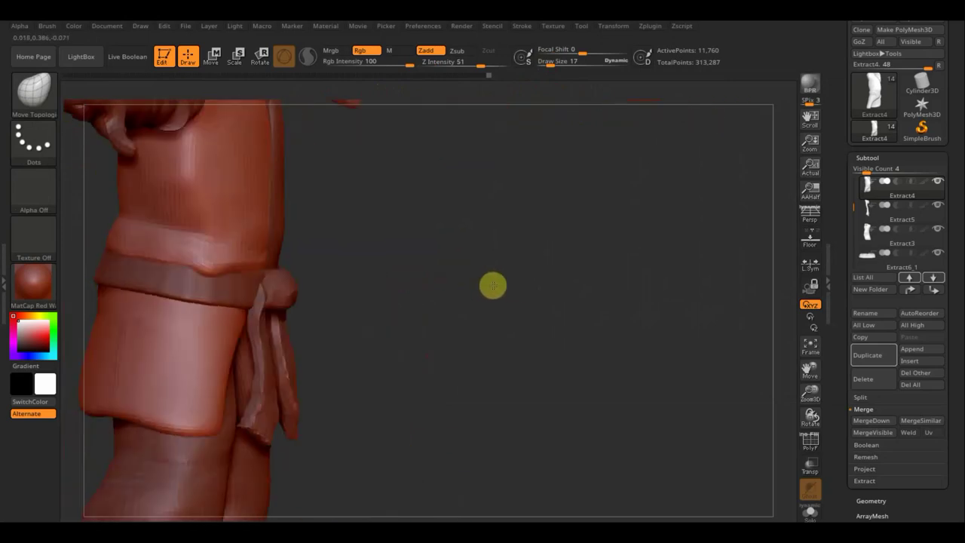
drag(179, 256, 132, 248)
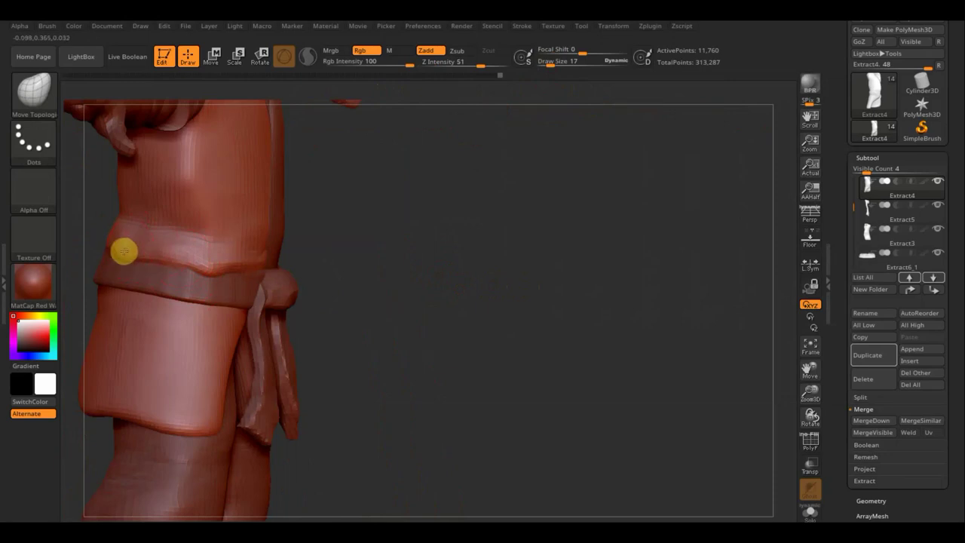
mouse_move(372, 259)
mouse_down()
mouse_move(364, 272)
mouse_move(334, 266)
mouse_move(366, 280)
mouse_up()
mouse_move(421, 299)
alt+mouse_down()
mouse_move(383, 213)
mouse_move(414, 351)
mouse_move(425, 351)
alt+mouse_up()
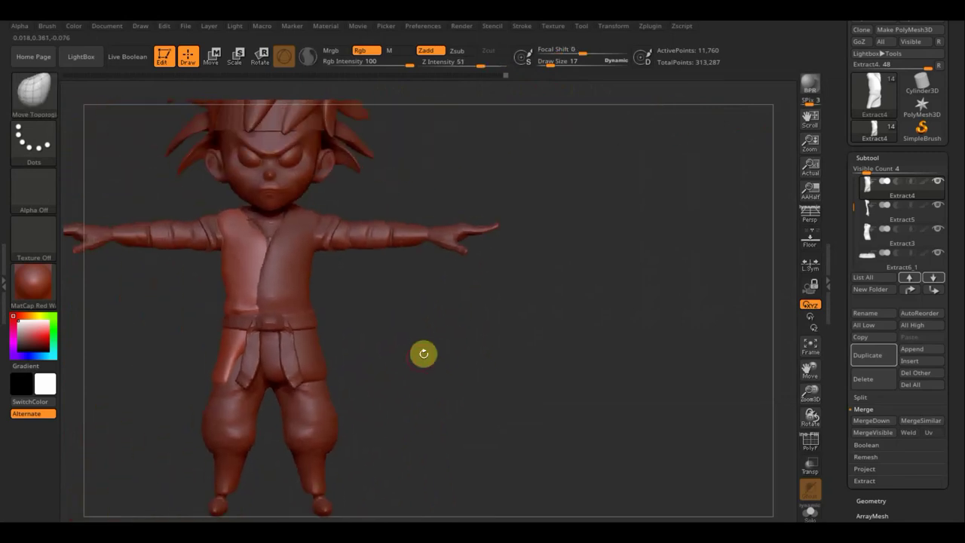
Select Extract3 and build a raised ClayBuildup band along the top of the belt
click(875, 233)
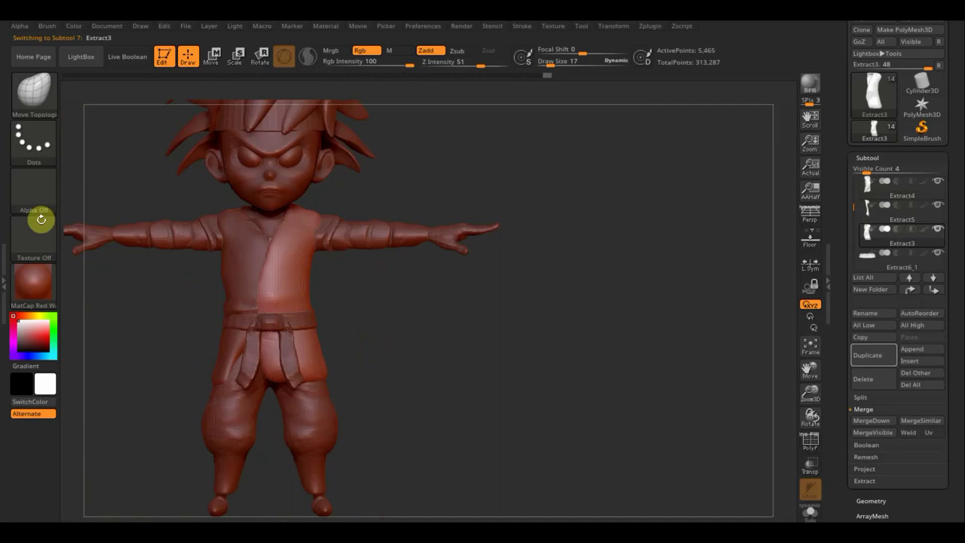
click(37, 105)
click(143, 106)
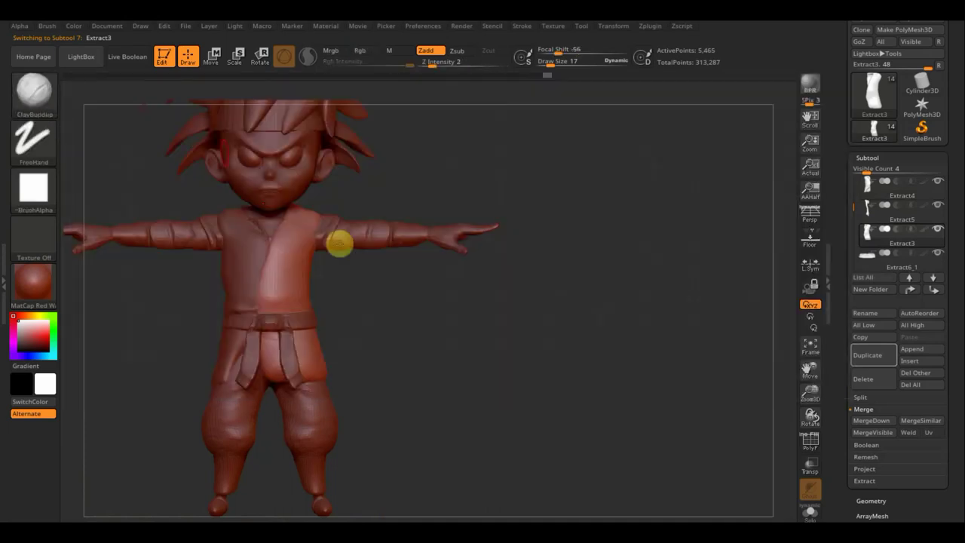
alt+drag(416, 338, 400, 366)
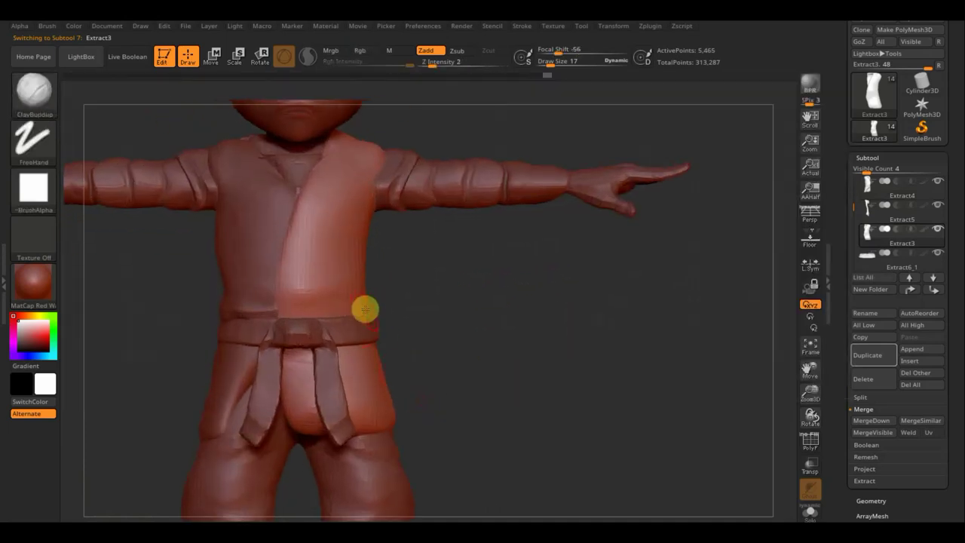
mouse_move(365, 309)
mouse_down()
mouse_move(323, 306)
mouse_move(333, 309)
mouse_up()
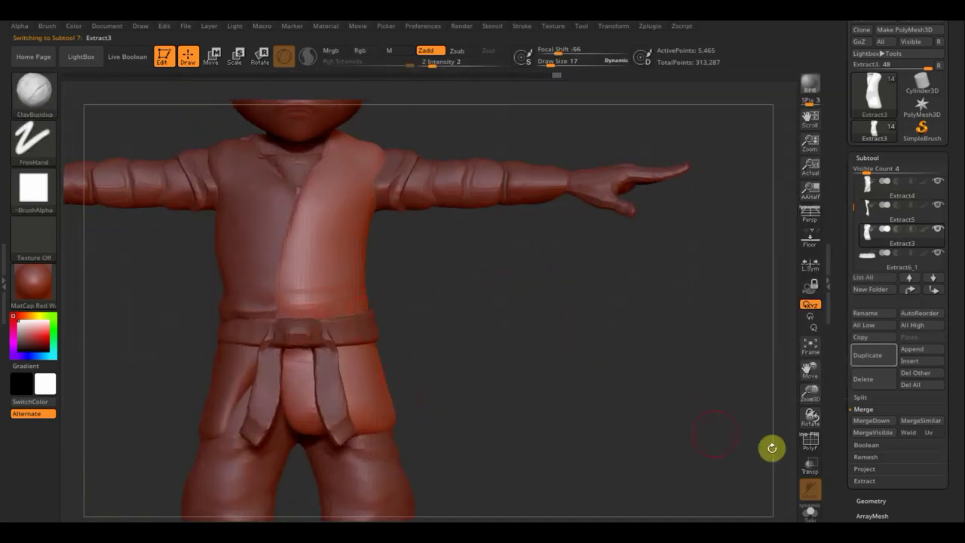
Turn on PolyF, DynaMesh the flap at resolution 280, and subdivide once to 23,130 points
click(810, 441)
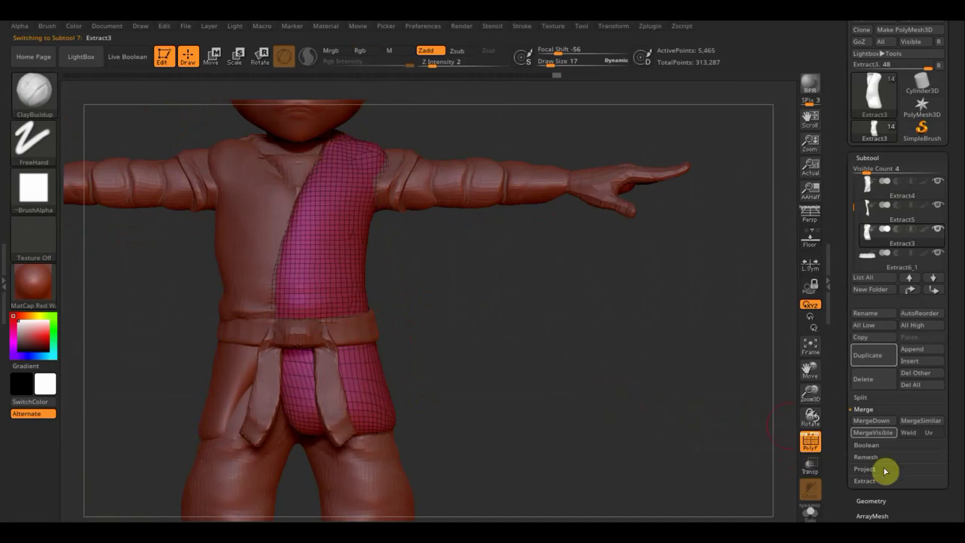
click(872, 501)
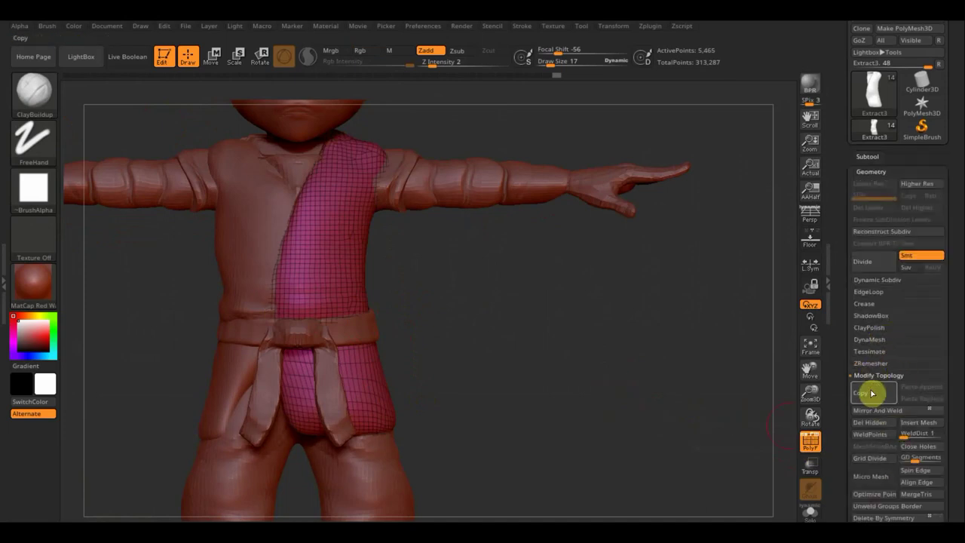
click(869, 339)
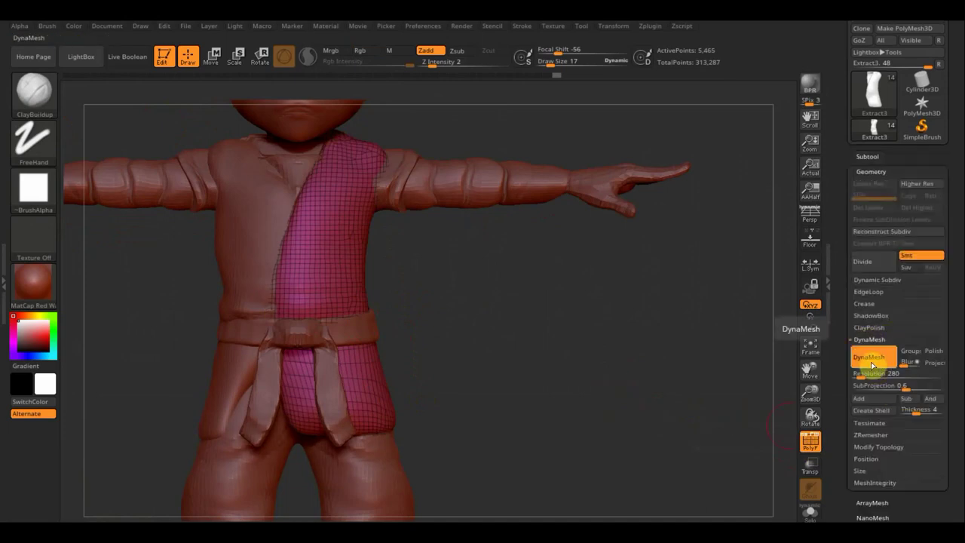
click(874, 365)
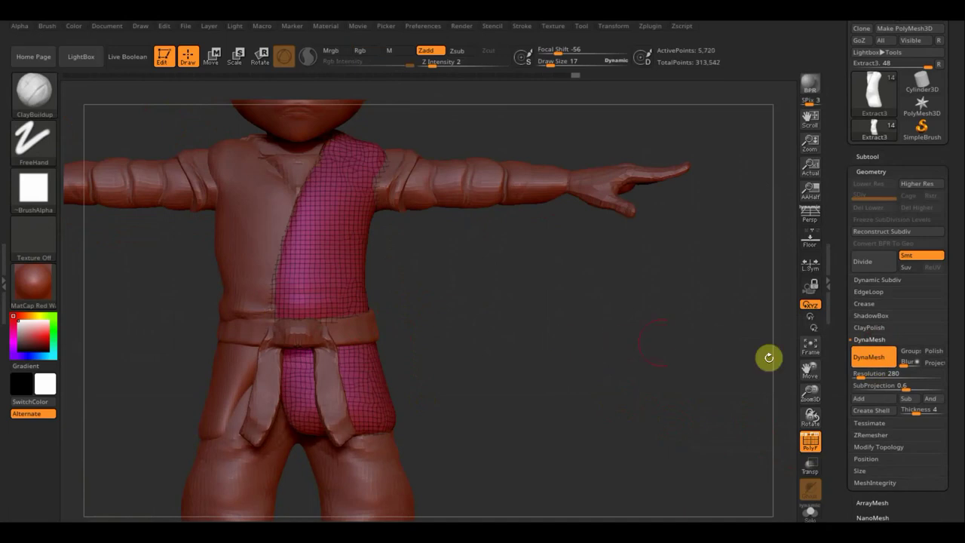
key(ctrl)
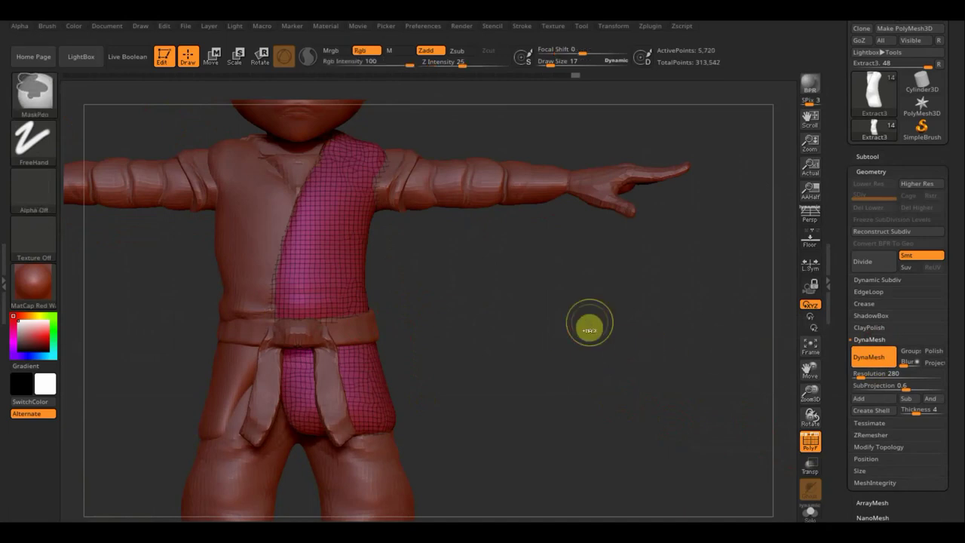
key(ctrl+d)
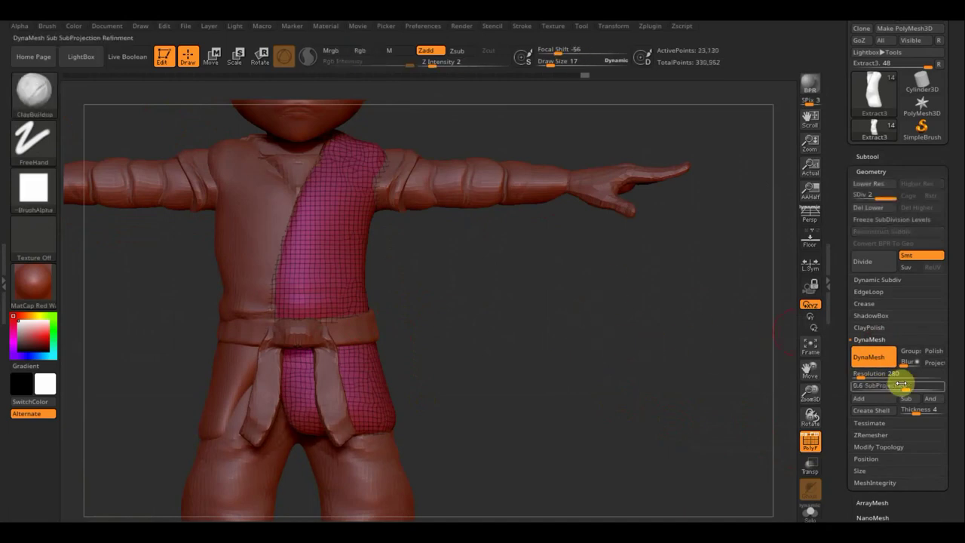
Delete the lower subdivision level, hide PolyF, and smooth the waist and chest creases
click(873, 209)
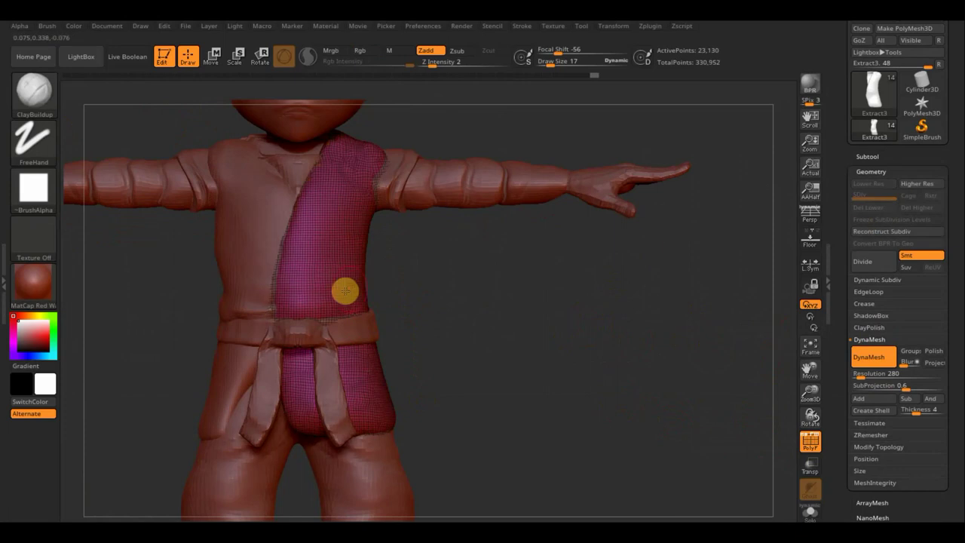
click(810, 442)
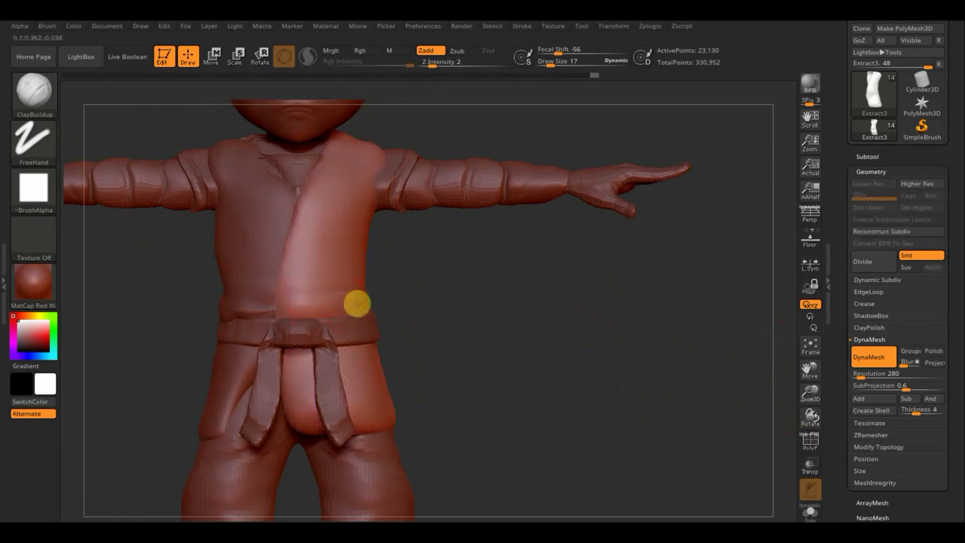
mouse_move(291, 286)
shift+mouse_down()
mouse_move(327, 284)
mouse_move(332, 252)
mouse_move(340, 263)
mouse_move(351, 239)
mouse_move(317, 275)
shift+mouse_up()
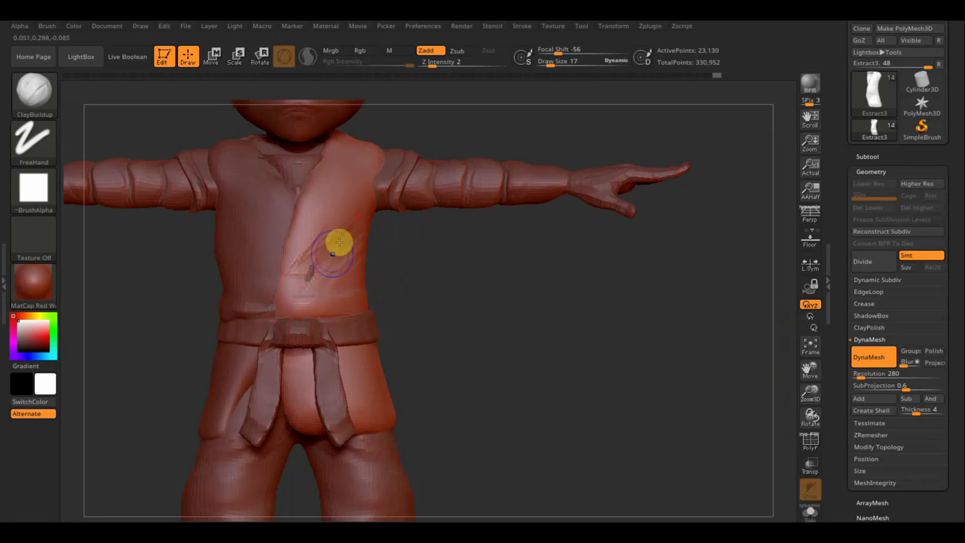
mouse_move(339, 241)
shift+mouse_down()
mouse_move(323, 248)
mouse_move(298, 296)
mouse_move(315, 248)
mouse_move(362, 223)
mouse_move(364, 257)
mouse_move(339, 295)
shift+mouse_up()
drag(486, 287, 408, 301)
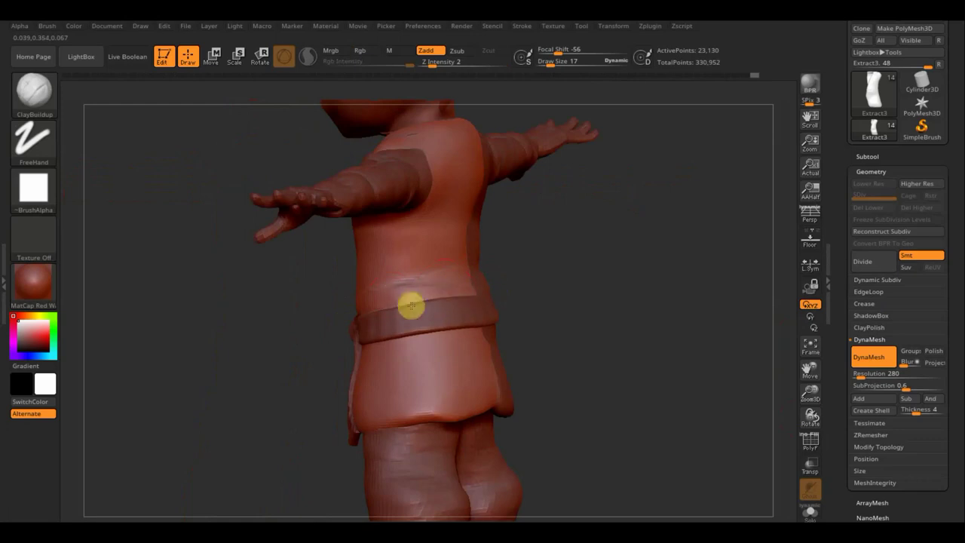
key(shift)
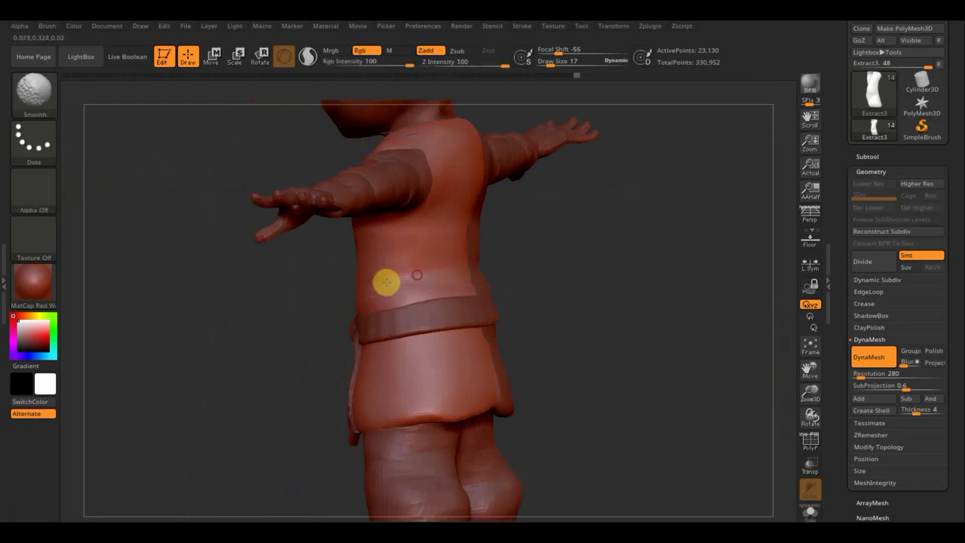
mouse_move(325, 295)
shift+mouse_down()
mouse_move(300, 298)
mouse_move(329, 287)
shift+mouse_up()
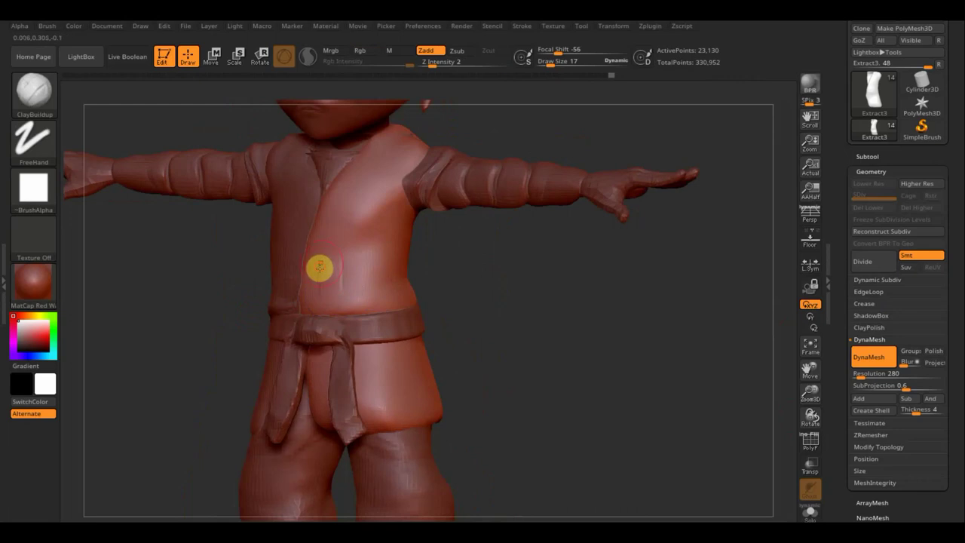
Add ClayBuildup strokes across the shirt's belly and chest, then zoom out to the whole figure
mouse_move(349, 293)
mouse_down()
mouse_move(303, 290)
mouse_move(333, 304)
mouse_up()
mouse_move(297, 299)
mouse_down()
mouse_move(321, 257)
mouse_move(339, 274)
mouse_move(319, 218)
mouse_move(332, 212)
mouse_move(325, 199)
mouse_move(339, 201)
mouse_move(301, 271)
mouse_move(349, 276)
mouse_move(338, 226)
mouse_move(357, 226)
mouse_up()
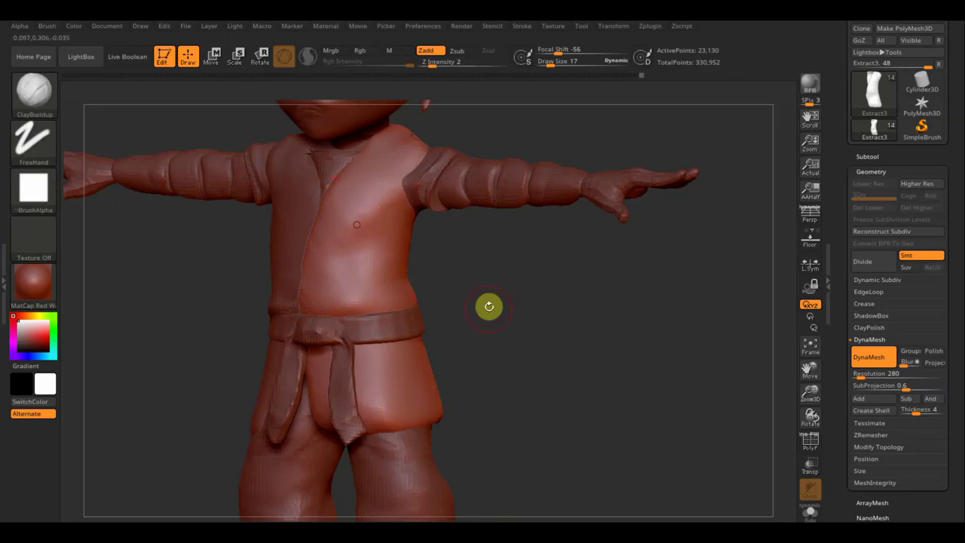
drag(490, 306, 500, 319)
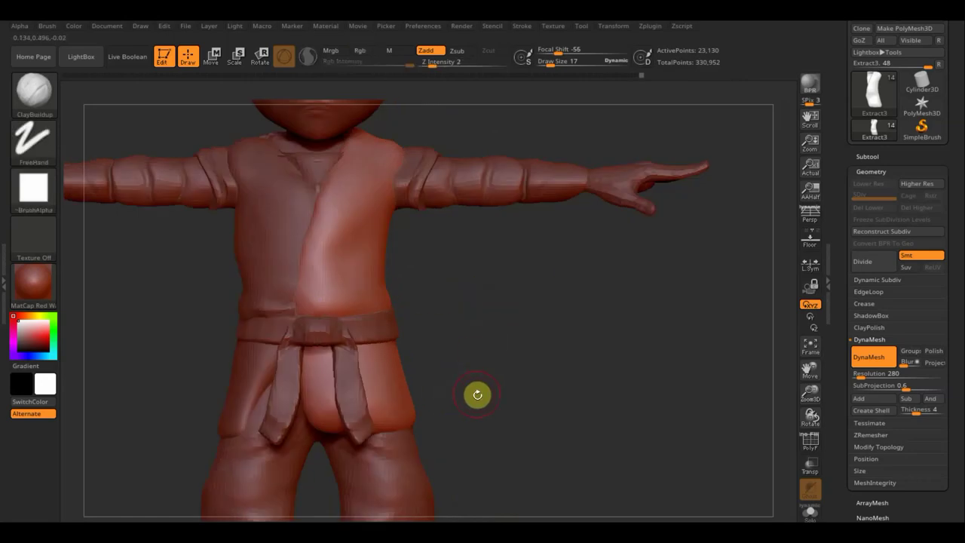
mouse_move(491, 400)
alt+mouse_down()
mouse_move(470, 327)
mouse_move(498, 437)
alt+mouse_up()
At draw size 7, thicken a raised ClayBuildup fold along the belt's top edge, then review the full figure
drag(551, 65, 545, 65)
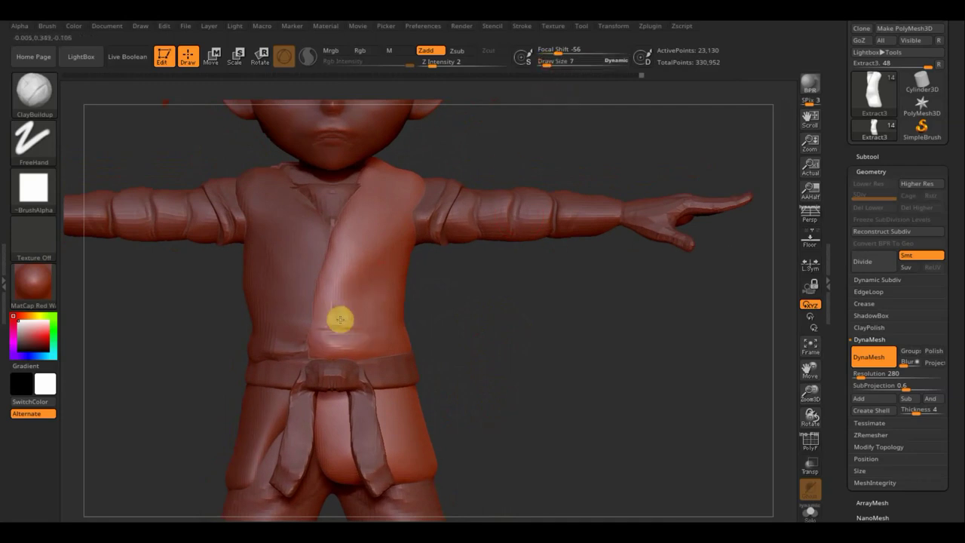
mouse_move(338, 324)
mouse_down()
mouse_move(362, 336)
mouse_move(343, 324)
mouse_up()
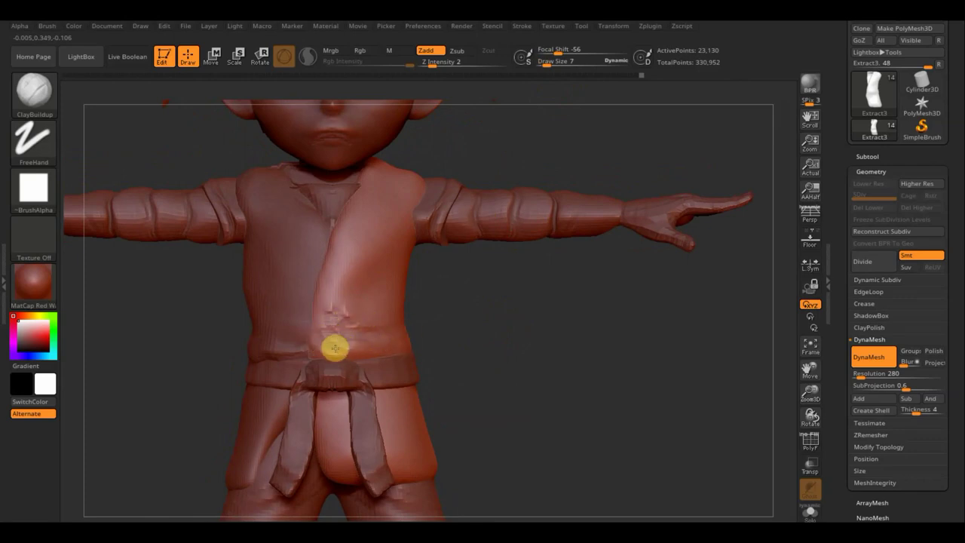
drag(539, 324, 377, 334)
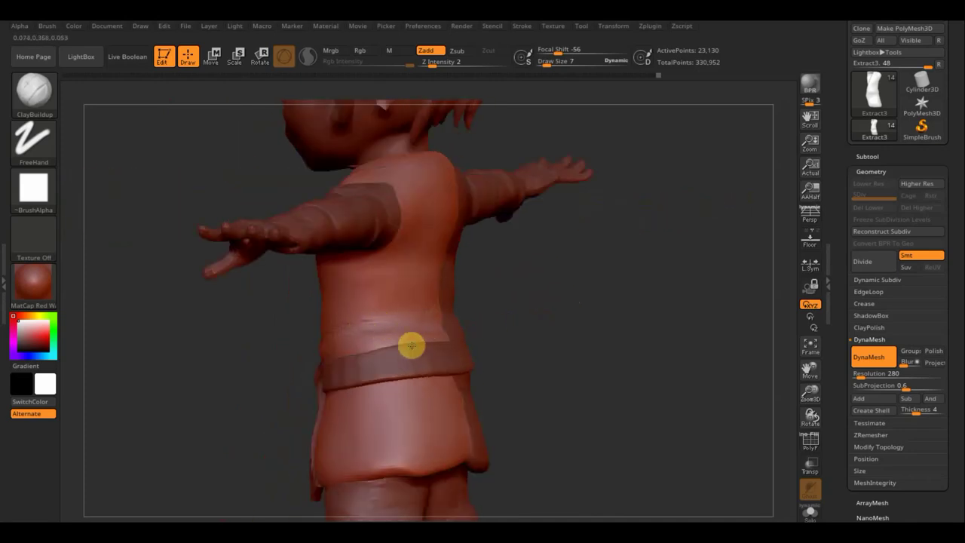
click(408, 344)
mouse_move(374, 350)
mouse_down()
mouse_move(331, 349)
mouse_move(429, 341)
mouse_up()
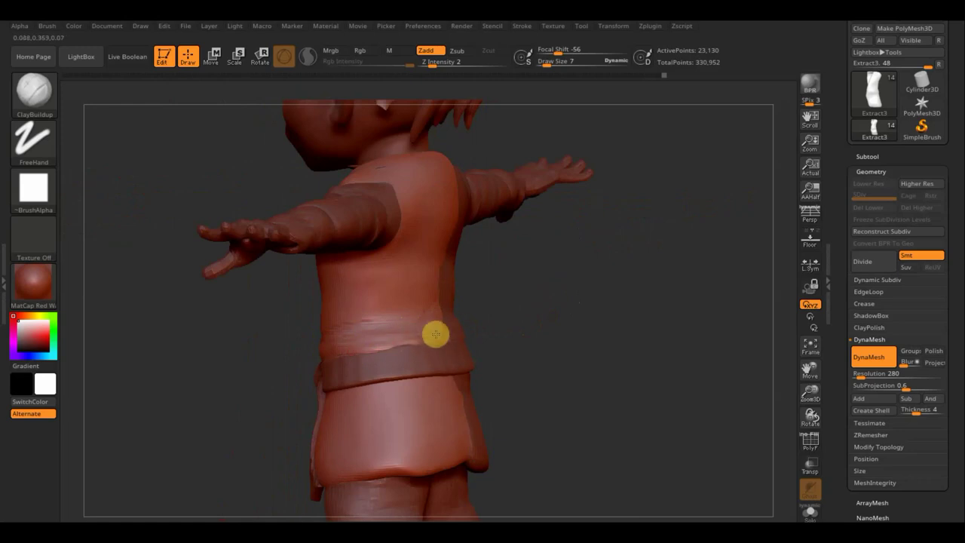
mouse_move(519, 340)
mouse_down()
mouse_move(553, 336)
mouse_move(387, 350)
mouse_up()
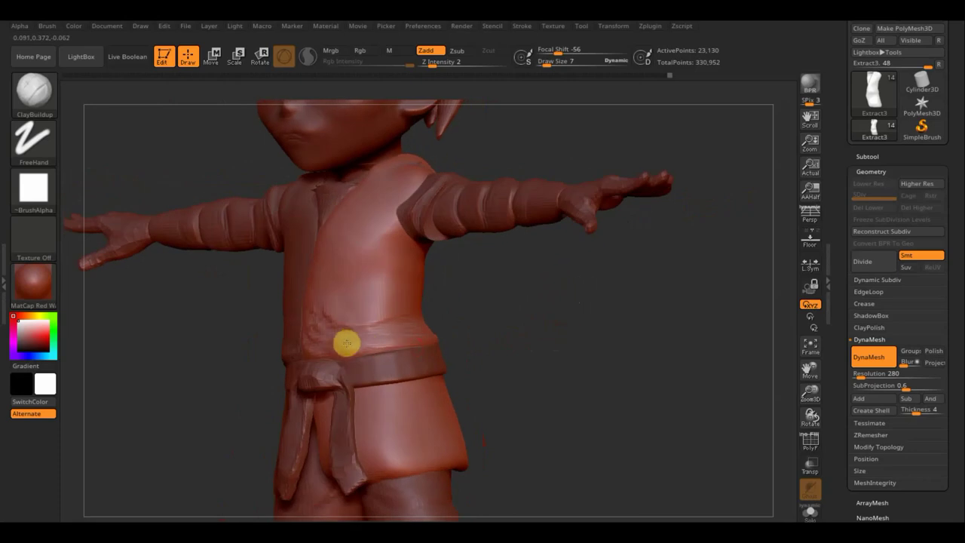
mouse_move(493, 345)
mouse_down()
mouse_move(521, 358)
mouse_move(519, 366)
mouse_up()
mouse_move(489, 425)
alt+mouse_down()
mouse_move(481, 352)
mouse_move(466, 350)
mouse_move(454, 370)
mouse_move(476, 374)
alt+mouse_up()
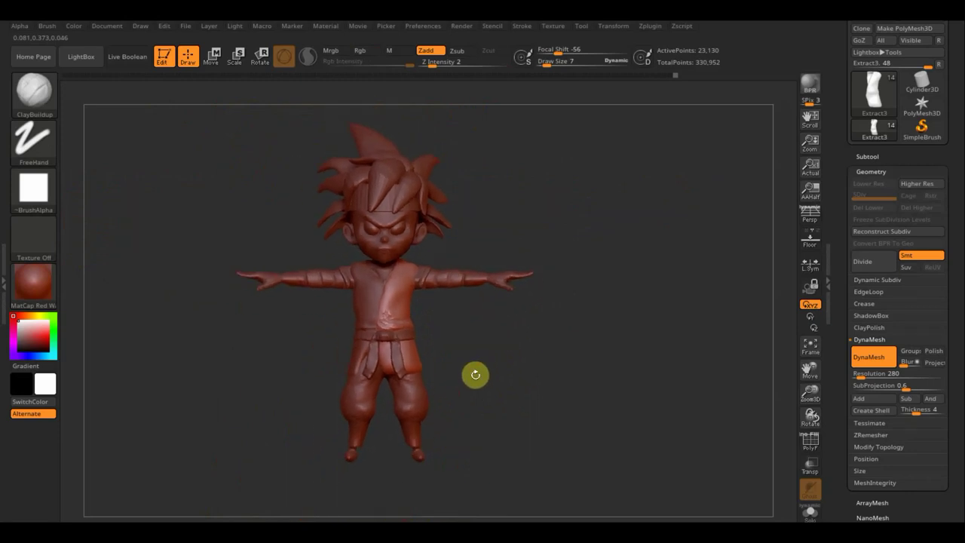
mouse_move(491, 385)
mouse_down()
mouse_move(424, 394)
mouse_move(524, 402)
mouse_up()
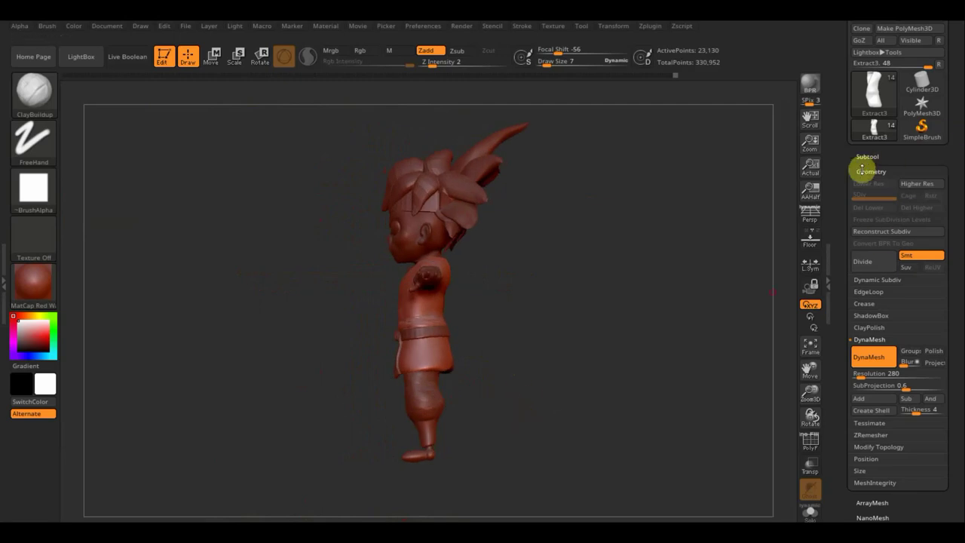
Select PM3D_ZSphere_2 from the subtool grid, solo then unsolo it, and frame the front view beside the reference
click(869, 156)
mouse_move(897, 212)
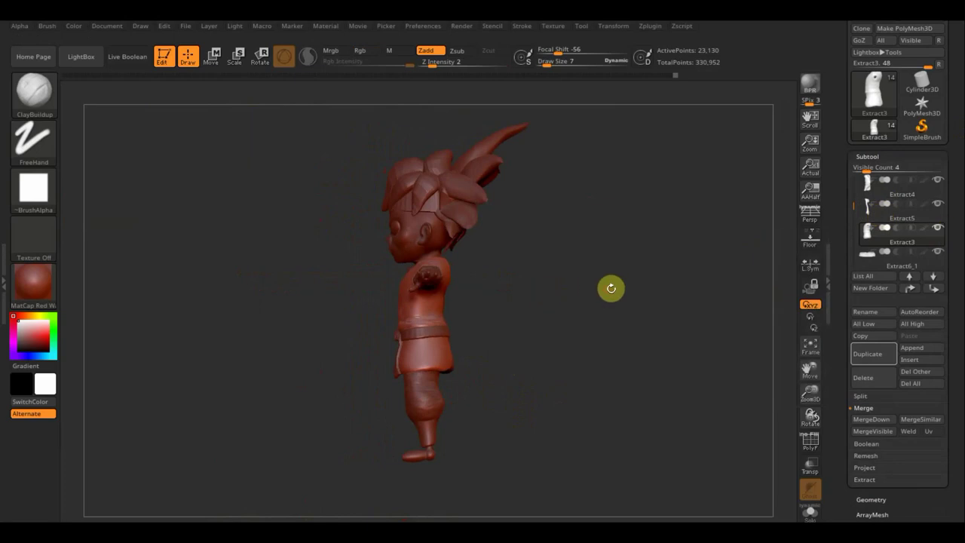
key(n)
click(525, 336)
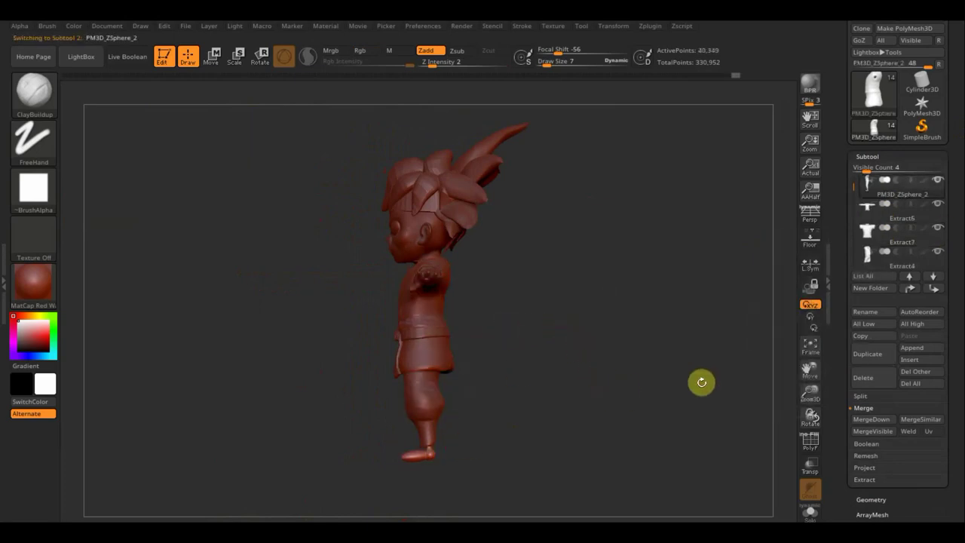
key(shift)
shift+click(939, 182)
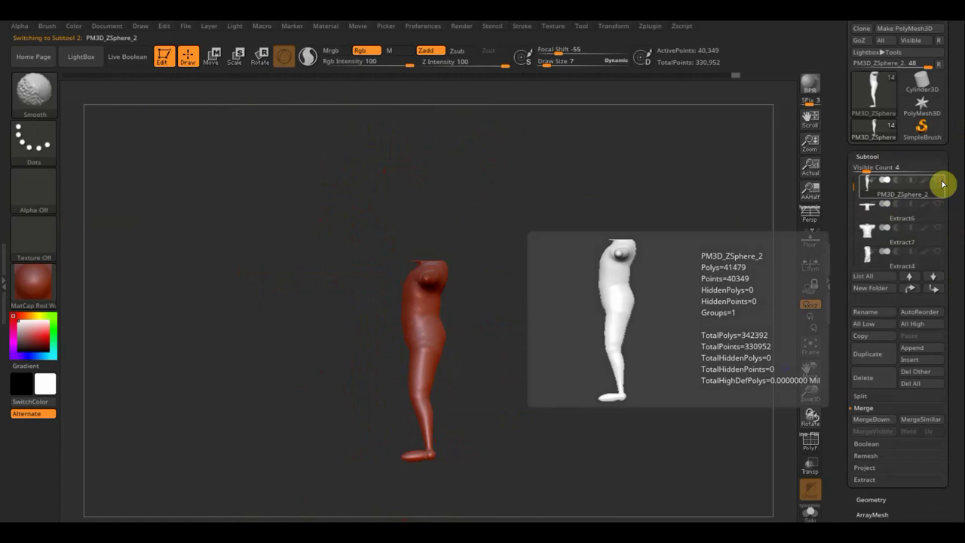
shift+click(938, 182)
mouse_move(318, 120)
ctrl+mouse_down()
mouse_move(626, 427)
mouse_move(617, 444)
ctrl+mouse_up()
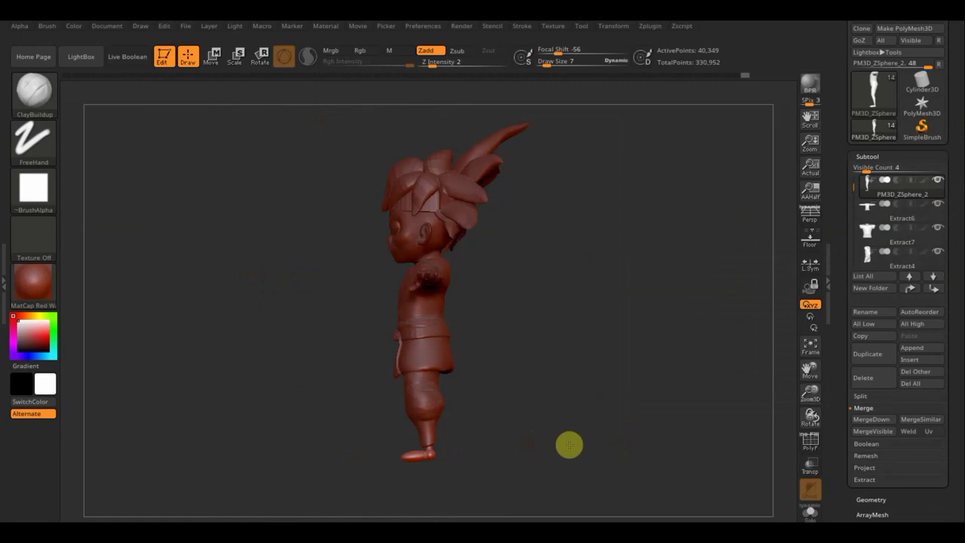
shift+drag(497, 439, 586, 443)
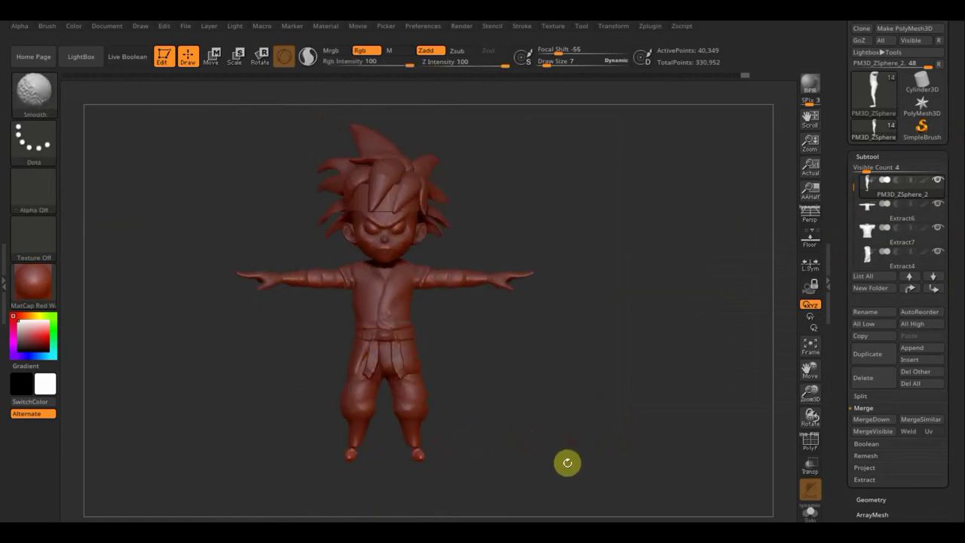
mouse_move(534, 418)
alt+mouse_down()
mouse_move(558, 470)
mouse_move(535, 376)
mouse_move(547, 351)
mouse_move(531, 396)
alt+mouse_up()
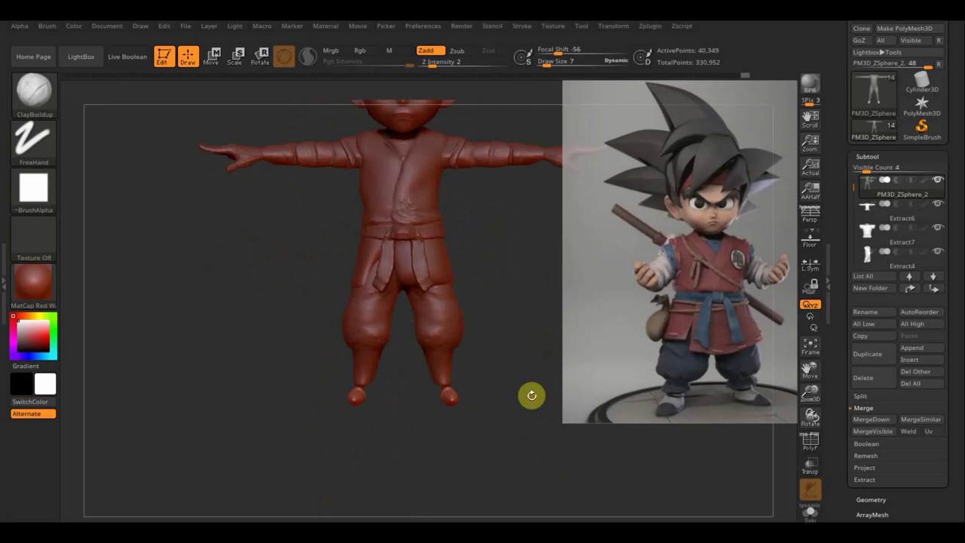
Hide the reference, switch to Move Topological at draw size 21, and reshape the foot bottom from below
key(shift)
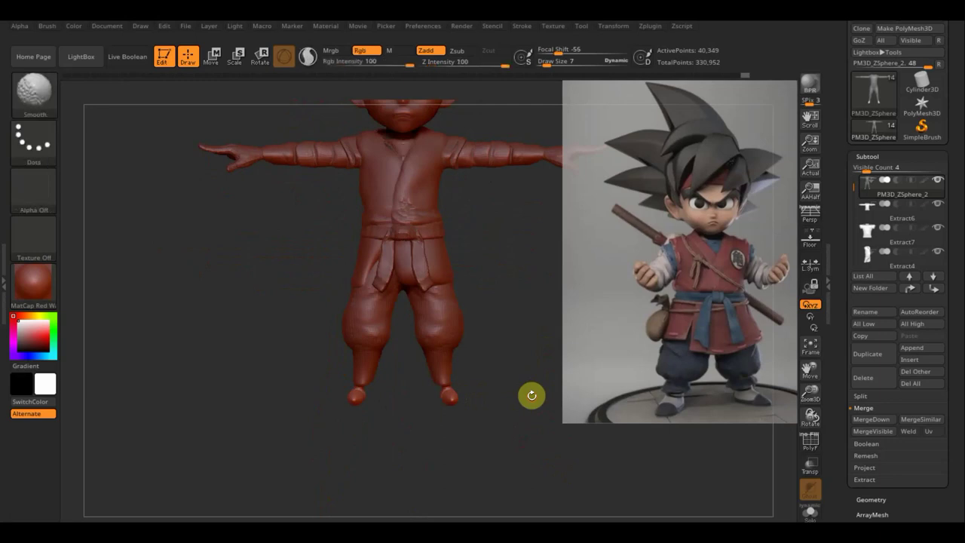
key(shift+z)
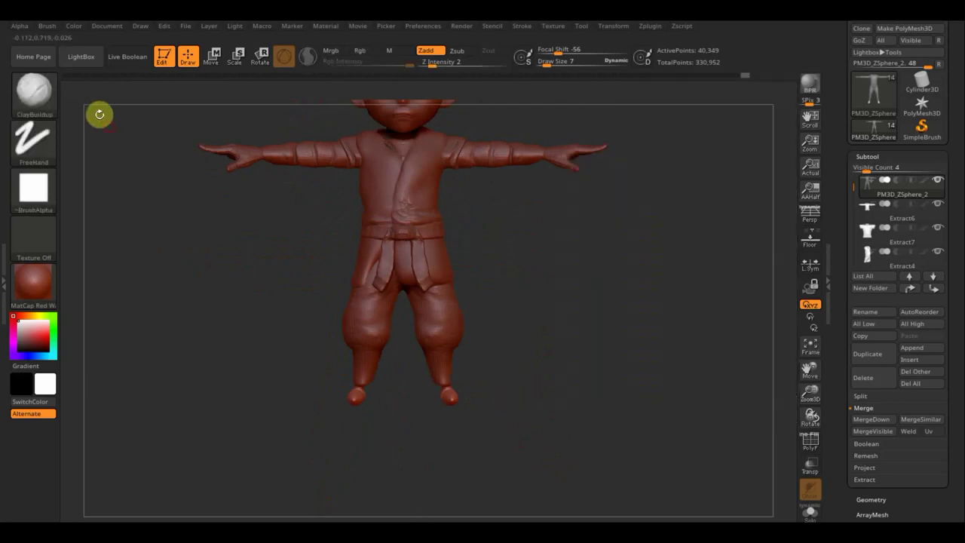
click(37, 102)
click(302, 111)
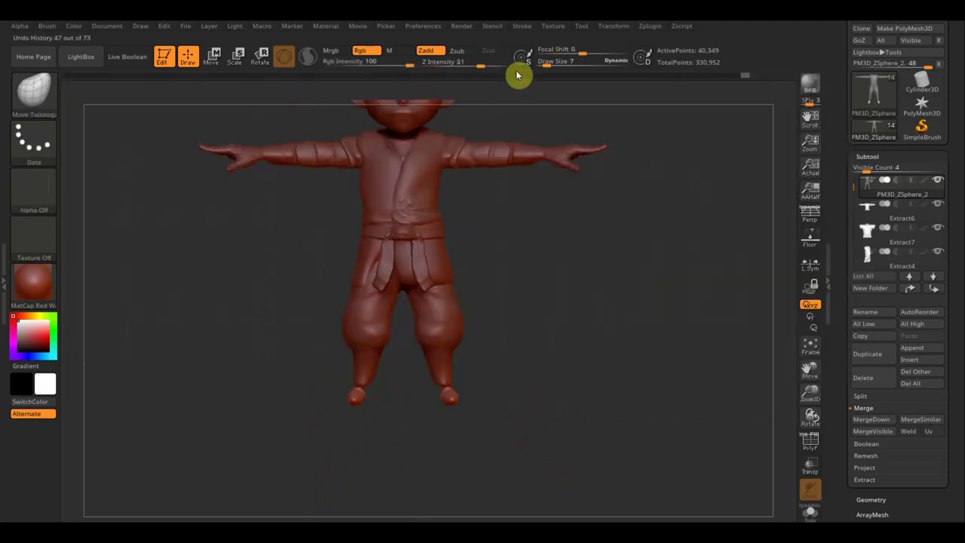
drag(548, 64, 556, 67)
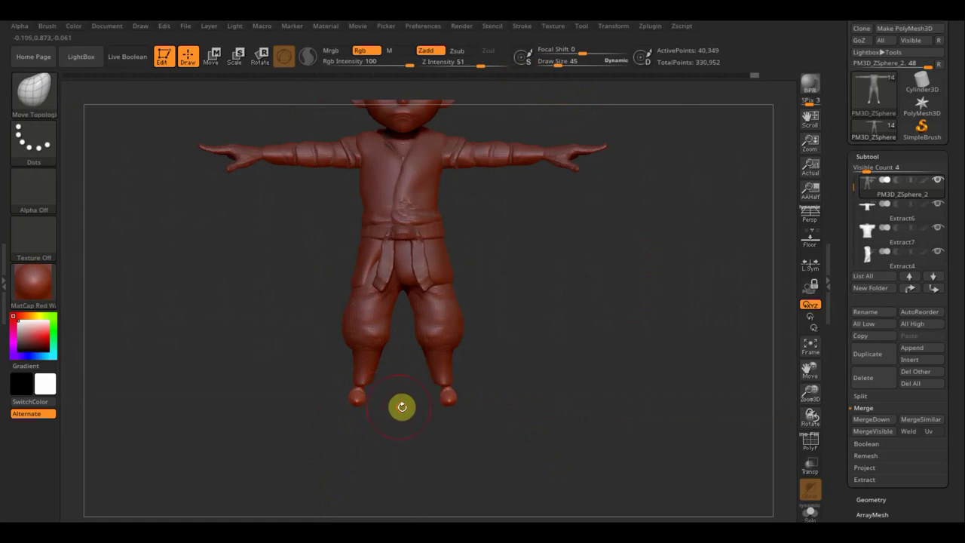
mouse_move(401, 405)
mouse_down()
mouse_move(402, 276)
mouse_move(503, 355)
mouse_move(517, 355)
mouse_move(551, 457)
mouse_move(546, 493)
mouse_up()
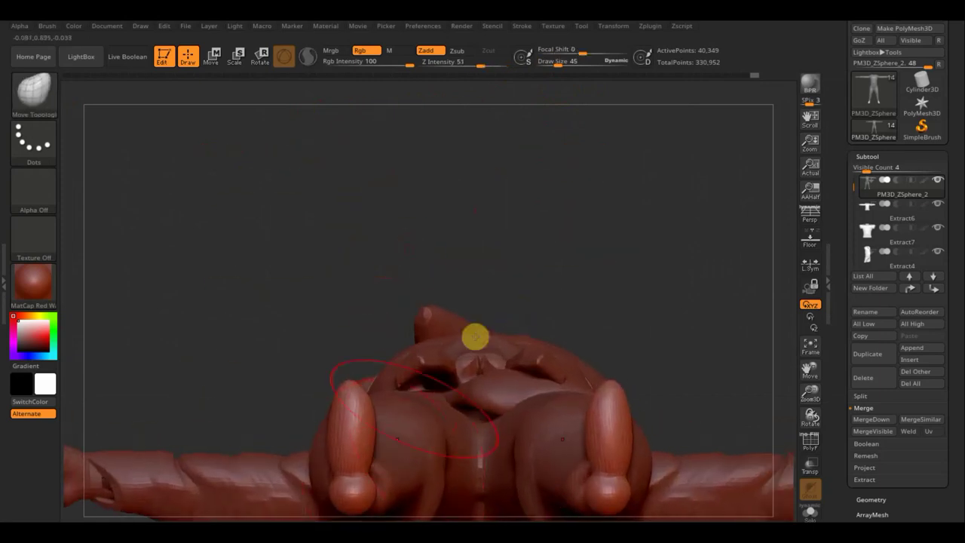
drag(558, 62, 550, 66)
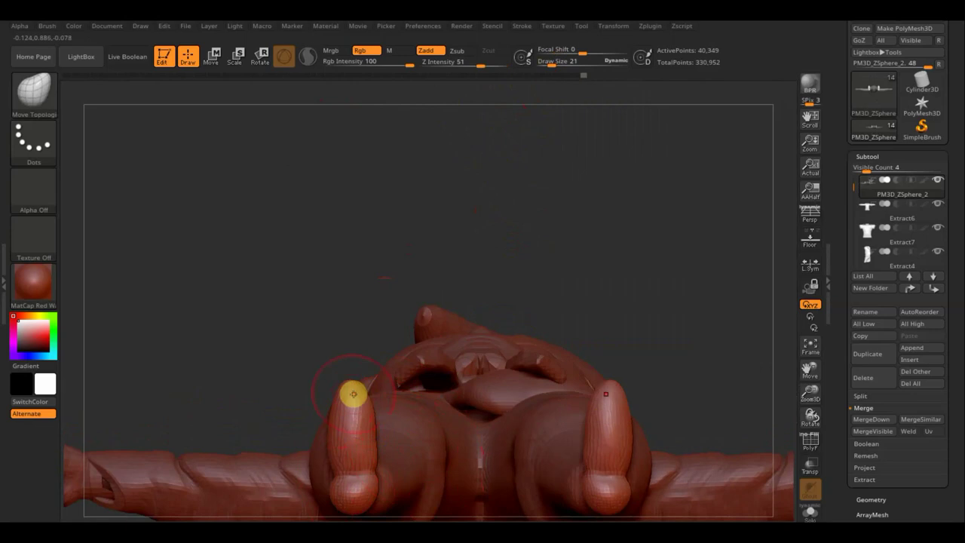
drag(359, 386, 348, 390)
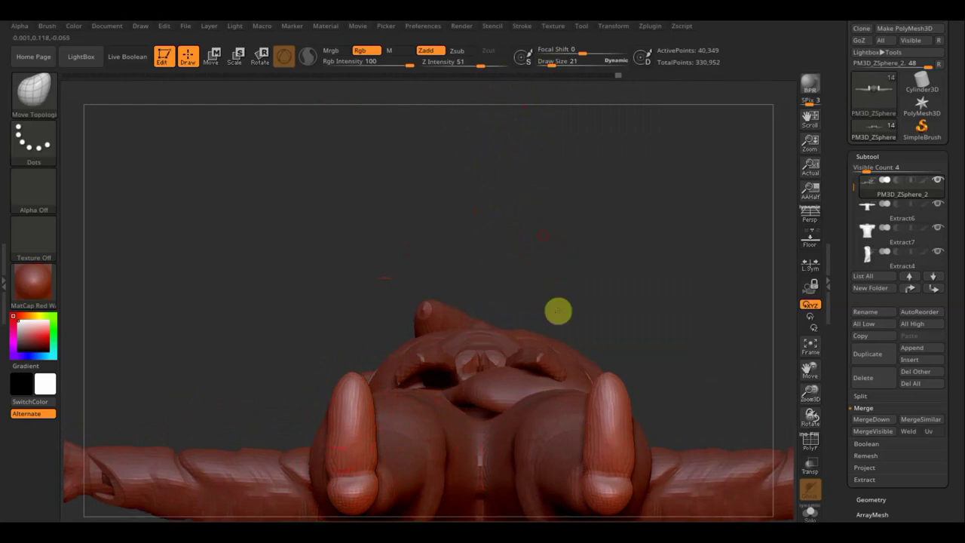
mouse_move(558, 310)
mouse_down()
mouse_move(557, 466)
mouse_move(545, 469)
mouse_up()
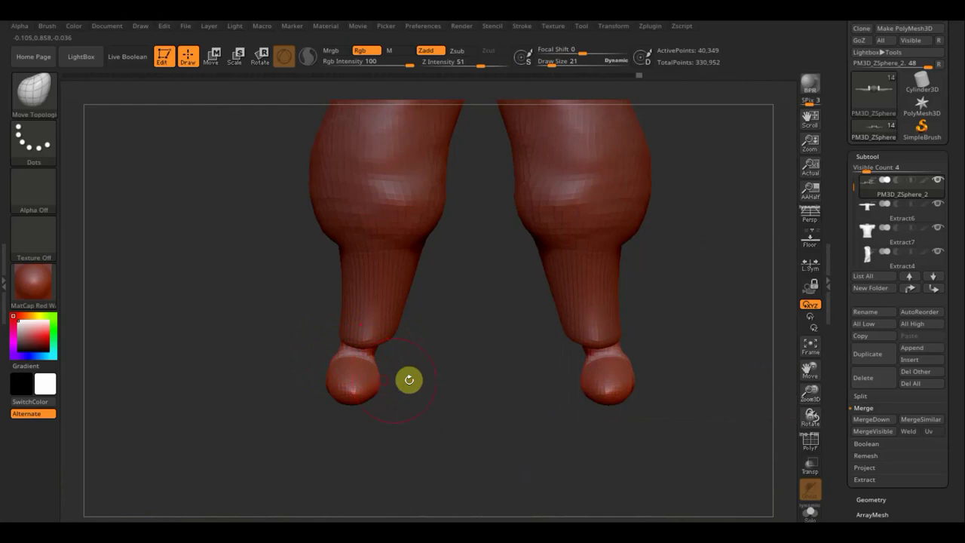
Slice the feet bottoms flat with a TrimCurve line, then orbit to inspect the legs and feet
click(620, 475)
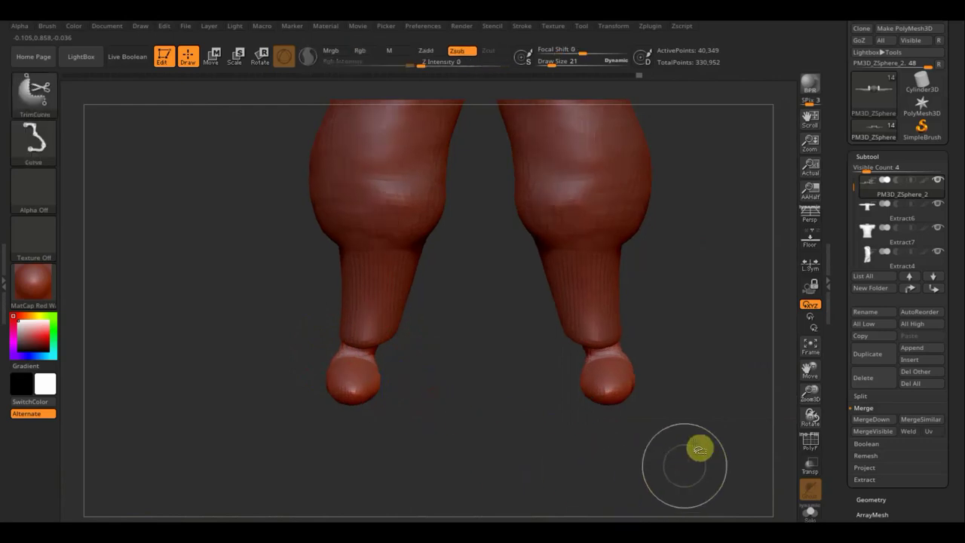
ctrl+shift+drag(722, 399, 194, 392)
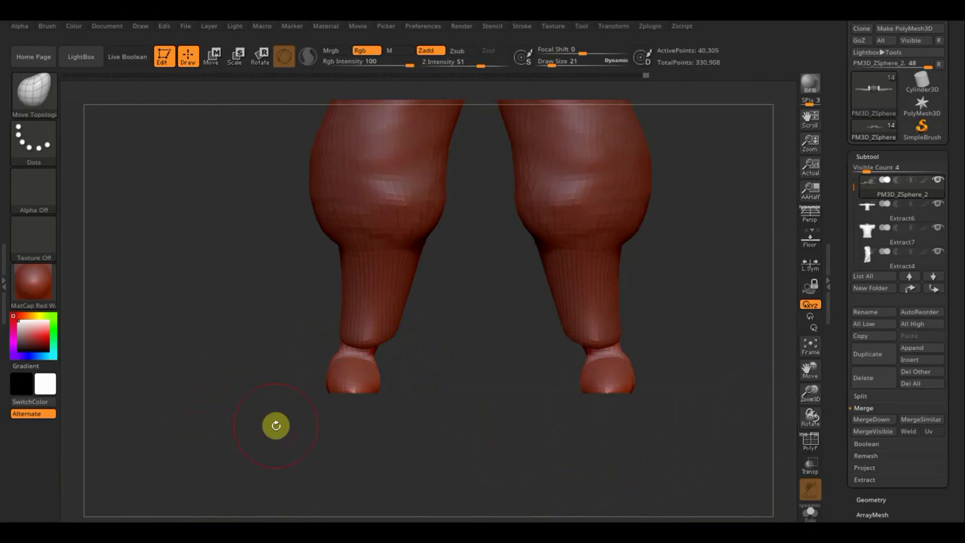
mouse_move(345, 433)
mouse_down()
mouse_move(387, 483)
mouse_move(355, 518)
mouse_move(364, 453)
mouse_up()
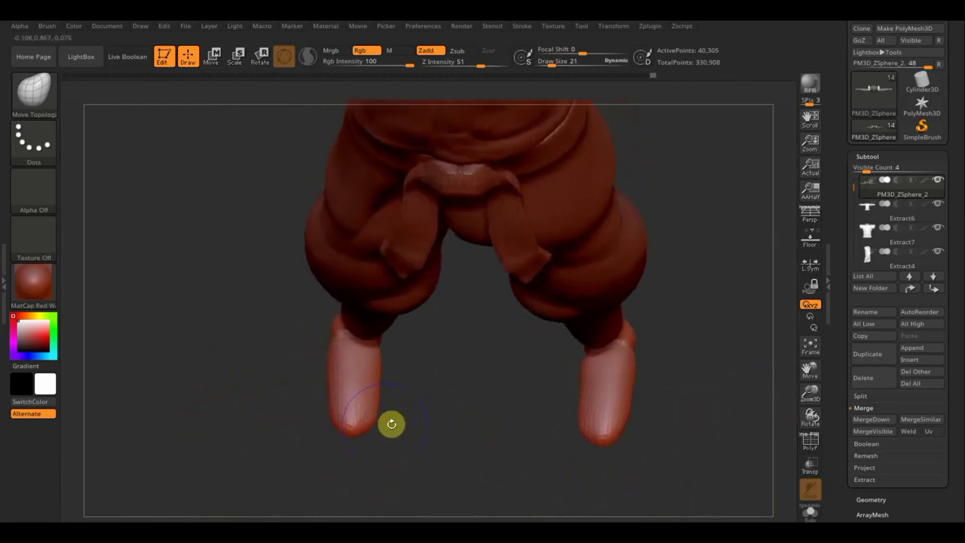
key(shift)
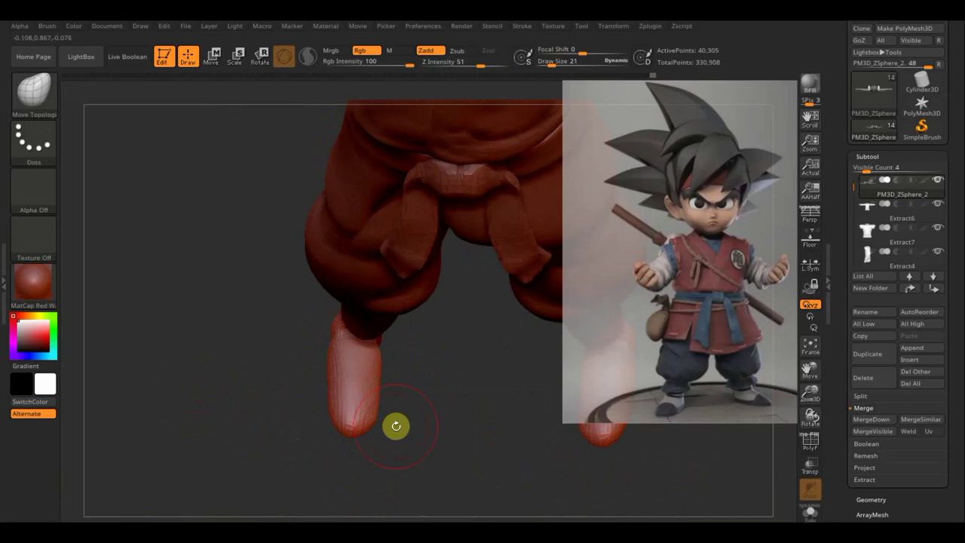
drag(411, 392, 405, 346)
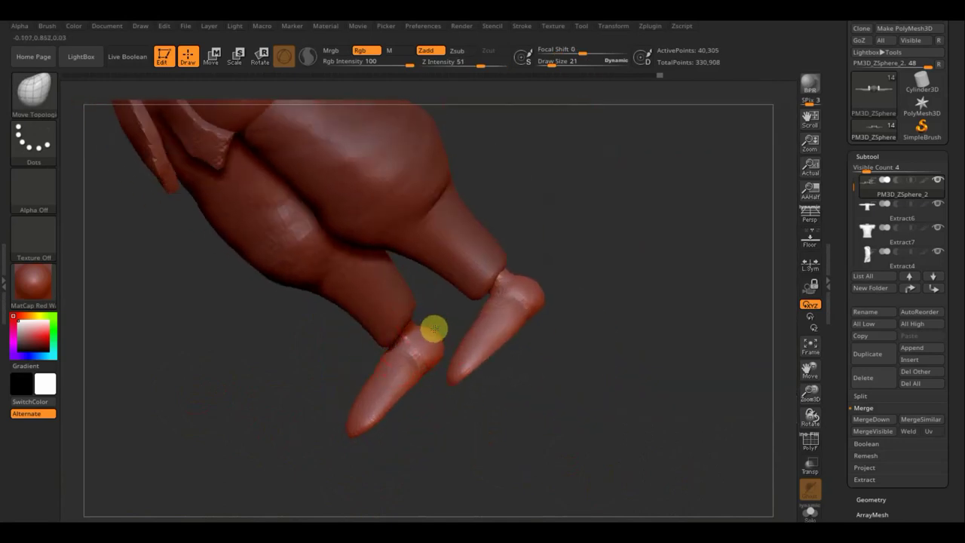
drag(596, 352, 714, 377)
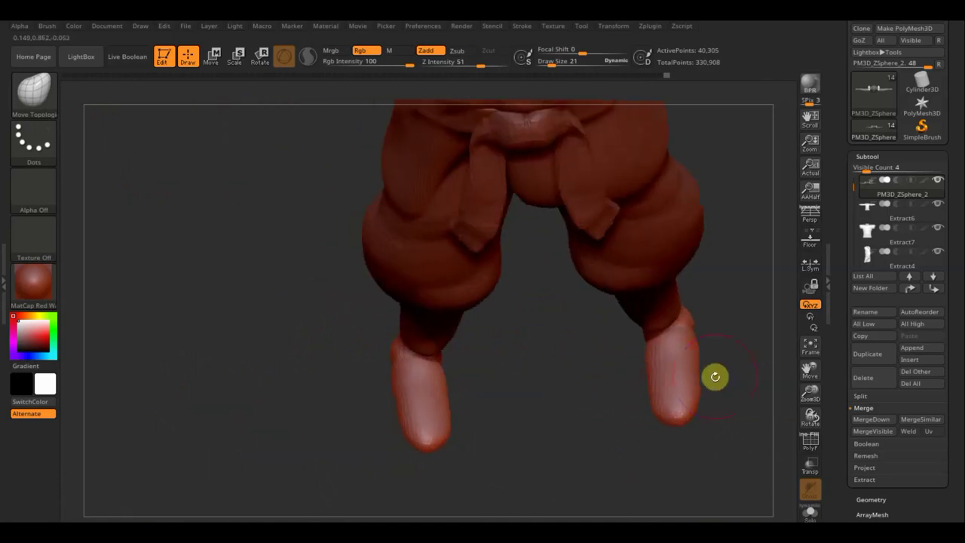
drag(562, 433, 541, 457)
drag(369, 513, 361, 440)
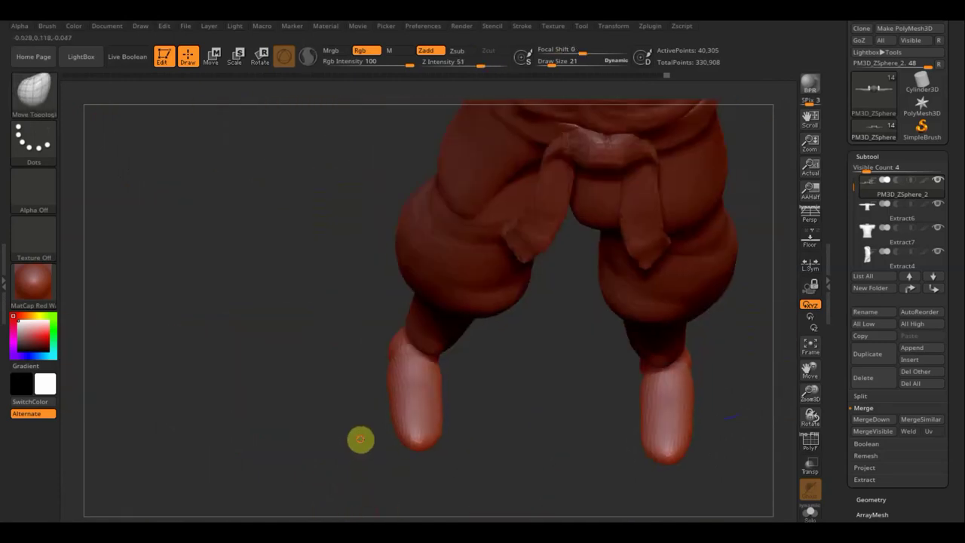
Show only the PM3D_ZSphere_2 body and orbit to view both legs and feet
shift+click(941, 182)
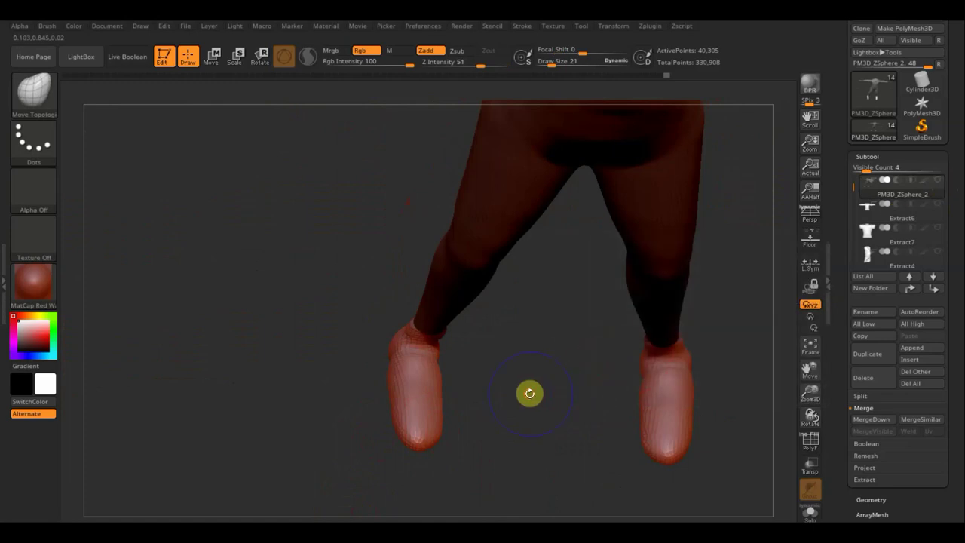
mouse_move(528, 392)
mouse_down()
mouse_move(521, 410)
mouse_move(464, 427)
mouse_move(485, 439)
mouse_up()
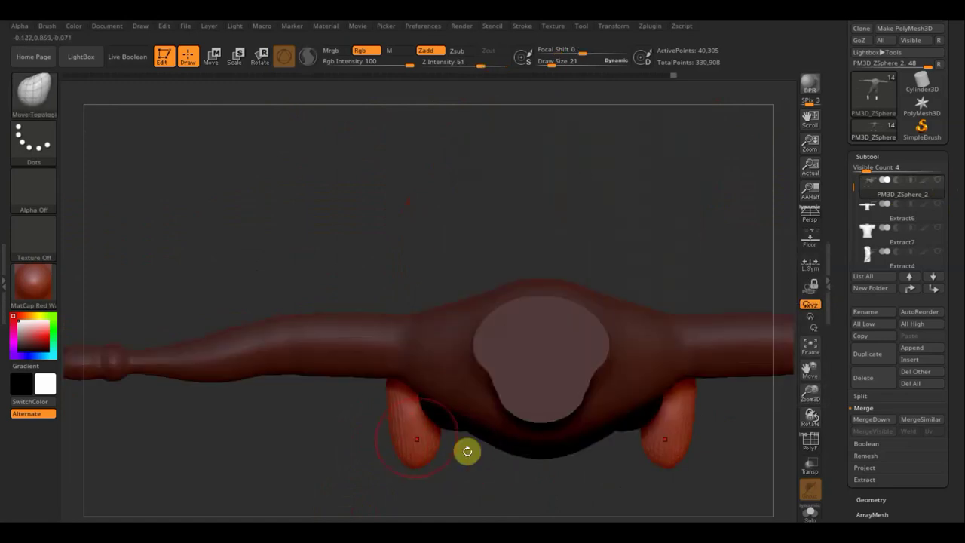
mouse_move(468, 450)
mouse_down()
mouse_move(487, 452)
mouse_move(481, 433)
mouse_up()
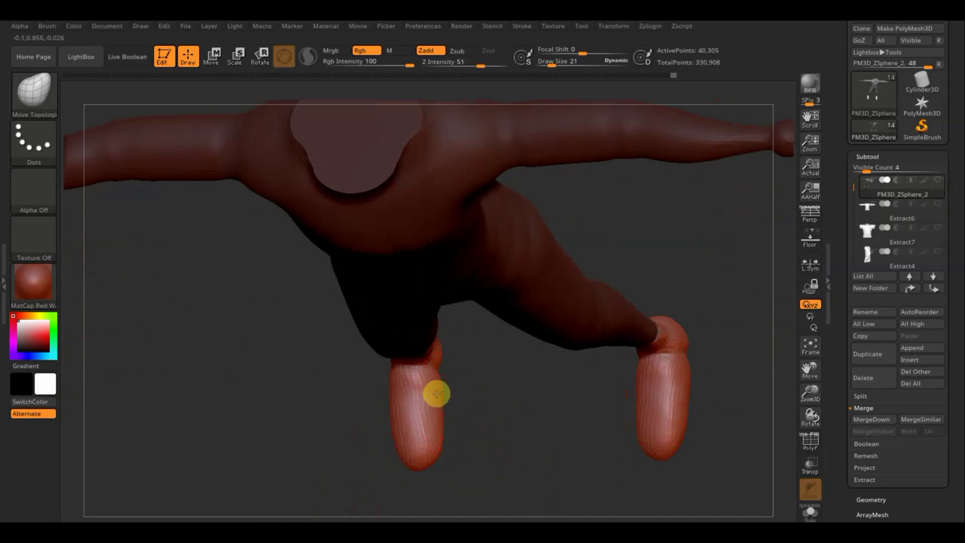
mouse_move(442, 455)
mouse_down()
mouse_move(472, 457)
mouse_move(518, 410)
mouse_move(531, 469)
mouse_move(521, 478)
mouse_up()
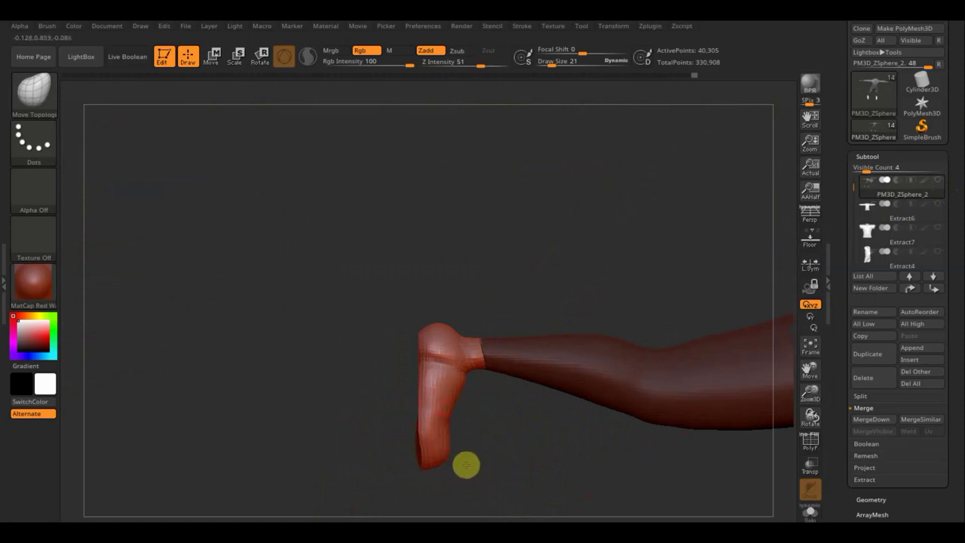
drag(474, 470, 410, 330)
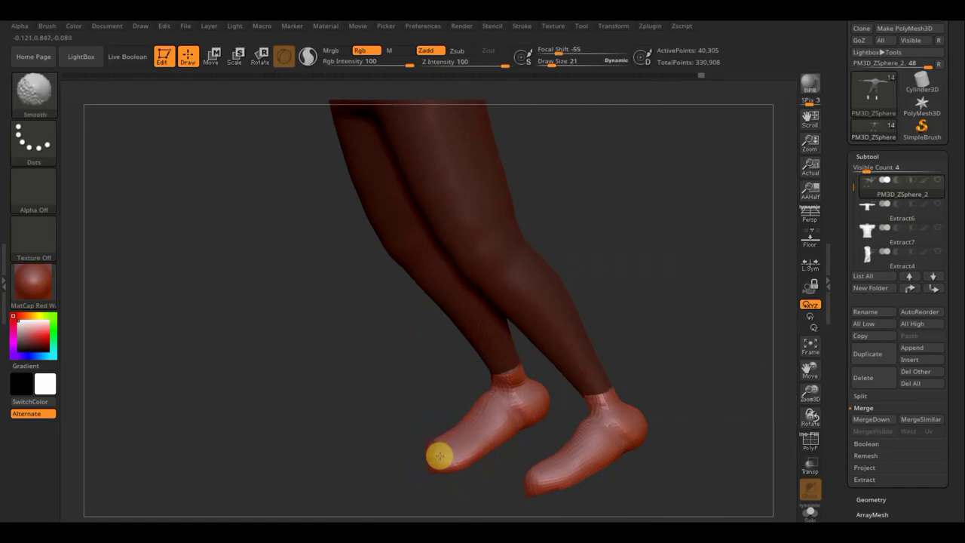
Pull the toe tips and reshape the left foot with the Move Topological brush
drag(442, 450, 443, 465)
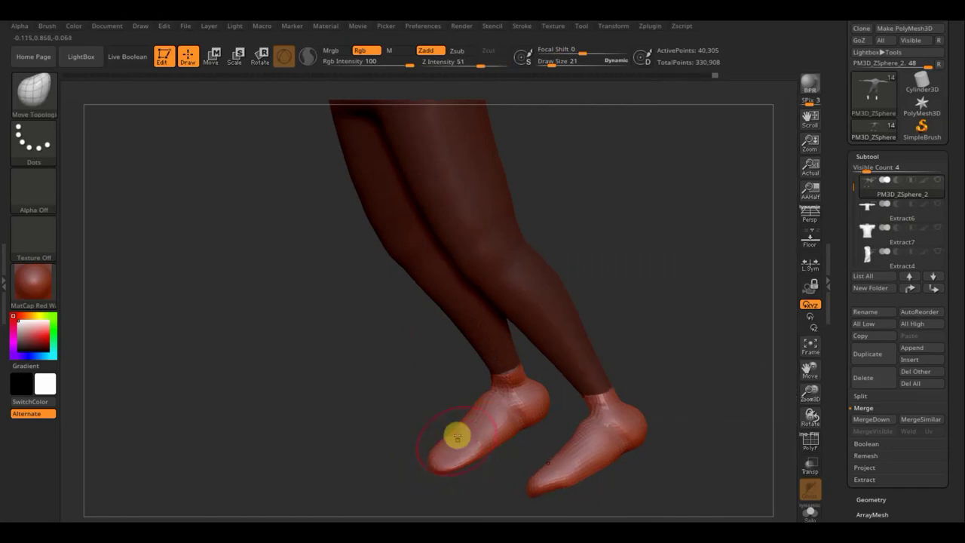
drag(459, 431, 450, 428)
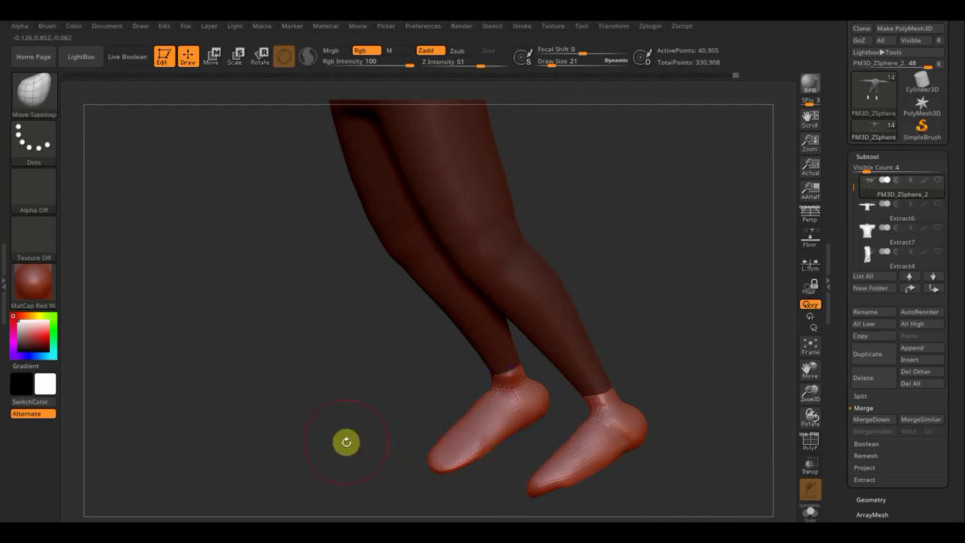
mouse_move(344, 441)
mouse_down()
mouse_move(502, 445)
mouse_move(560, 459)
mouse_up()
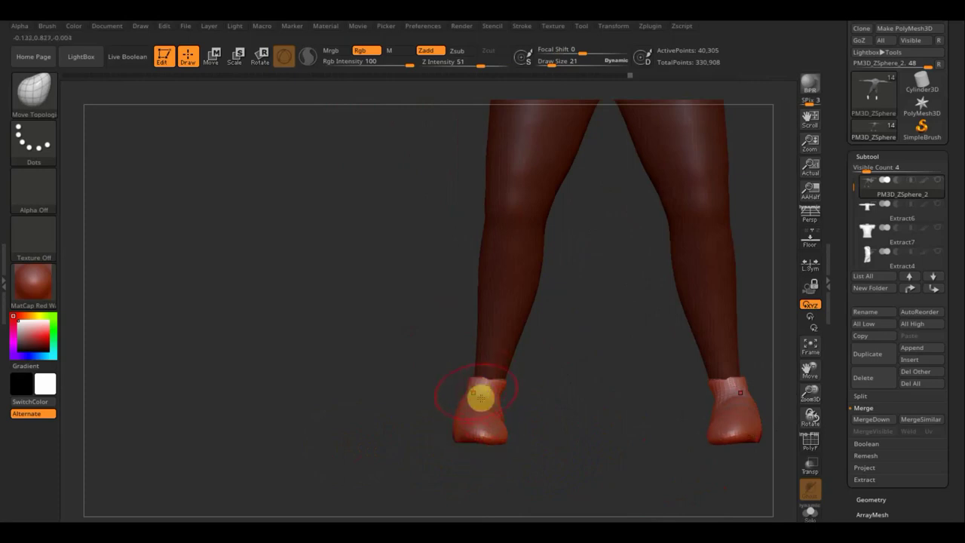
mouse_move(491, 383)
mouse_down()
mouse_move(495, 407)
mouse_move(538, 415)
mouse_move(551, 441)
mouse_move(547, 467)
mouse_move(474, 433)
mouse_up()
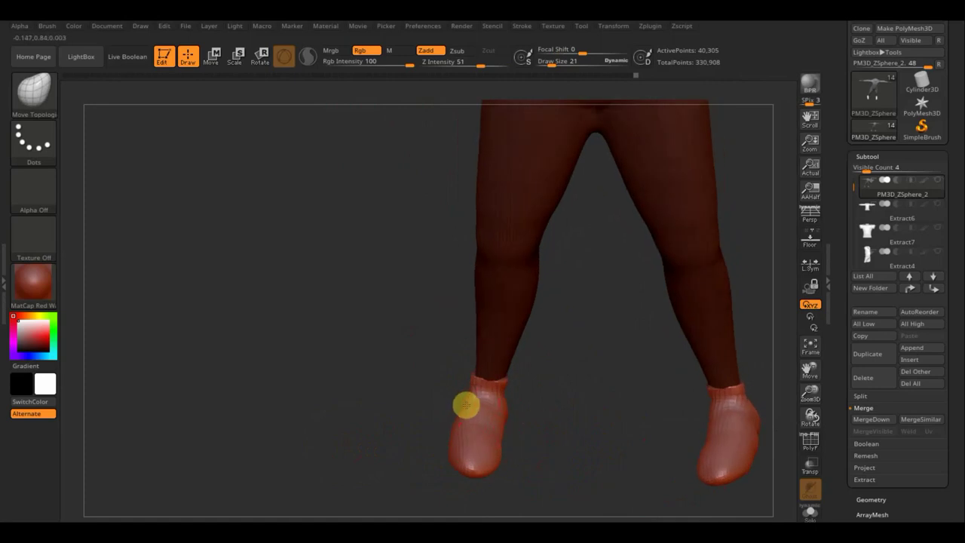
mouse_move(470, 406)
mouse_down()
mouse_move(553, 422)
mouse_move(476, 423)
mouse_up()
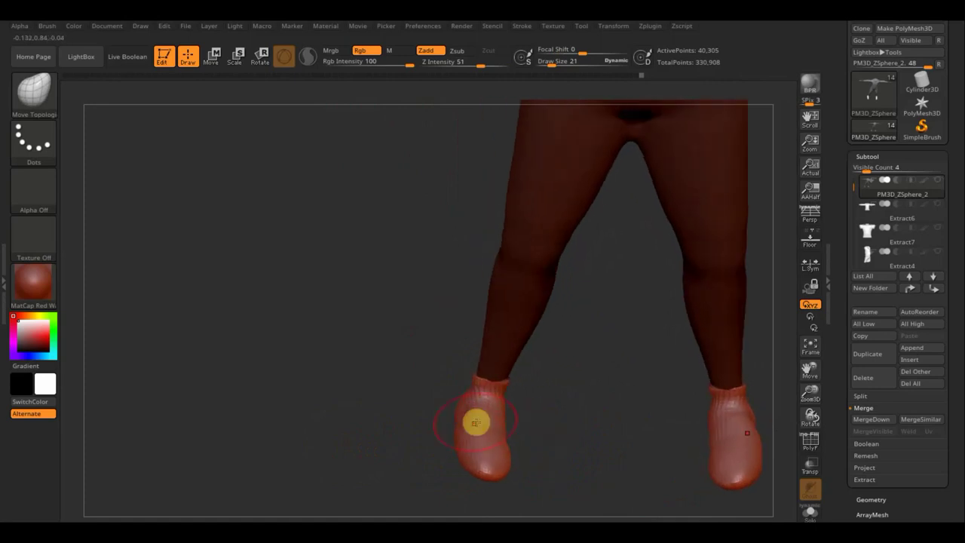
drag(549, 438, 542, 427)
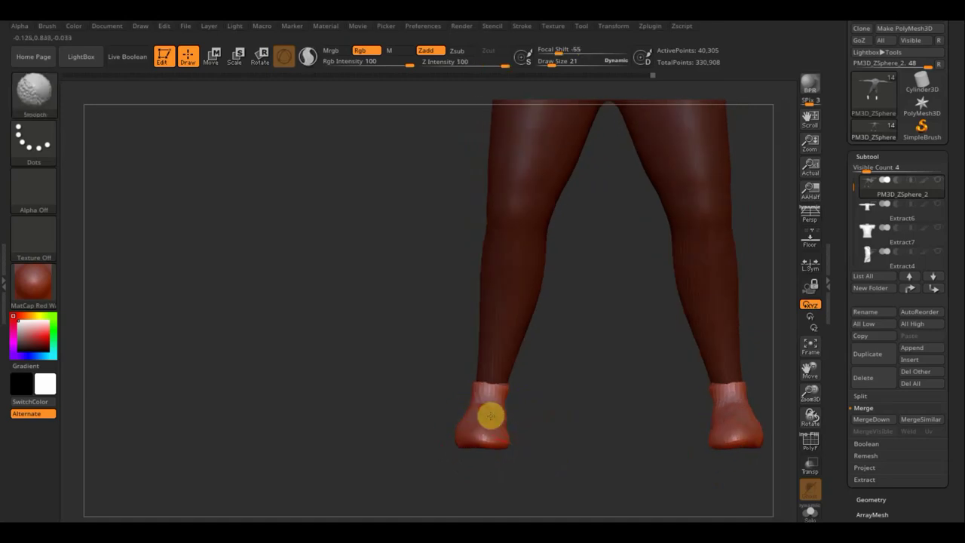
mouse_move(540, 417)
mouse_down()
mouse_move(623, 448)
mouse_move(513, 439)
mouse_up()
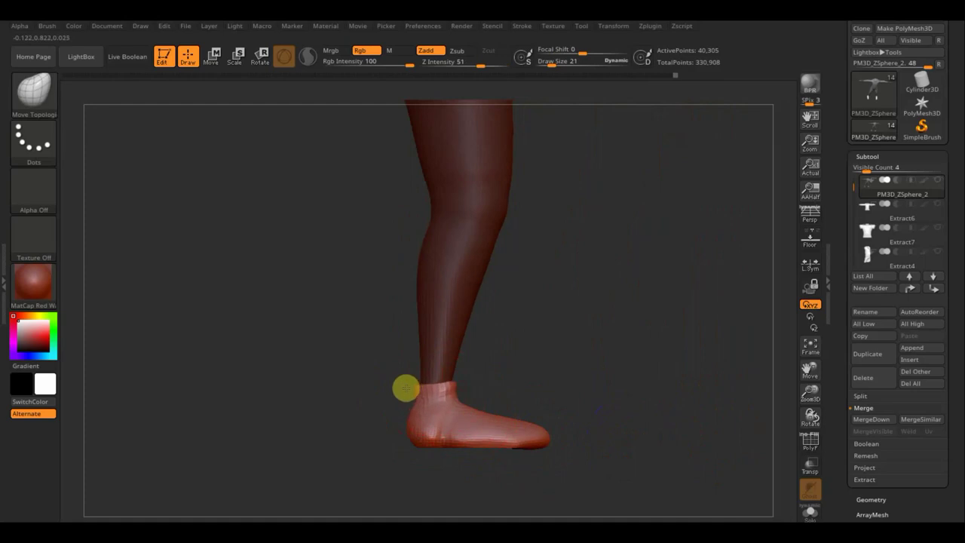
Smooth the right foot's surface by holding Shift, checking it from the front
drag(491, 382, 457, 382)
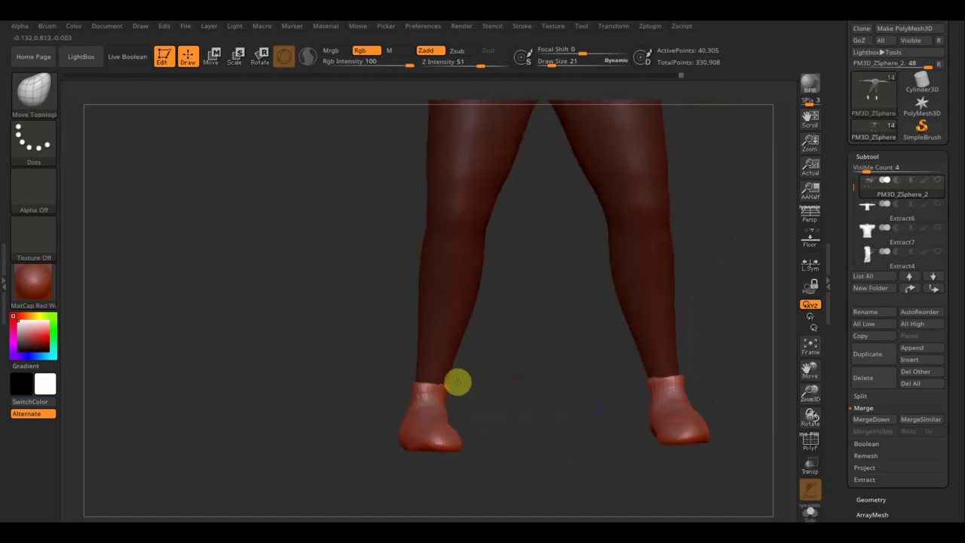
drag(491, 409, 485, 404)
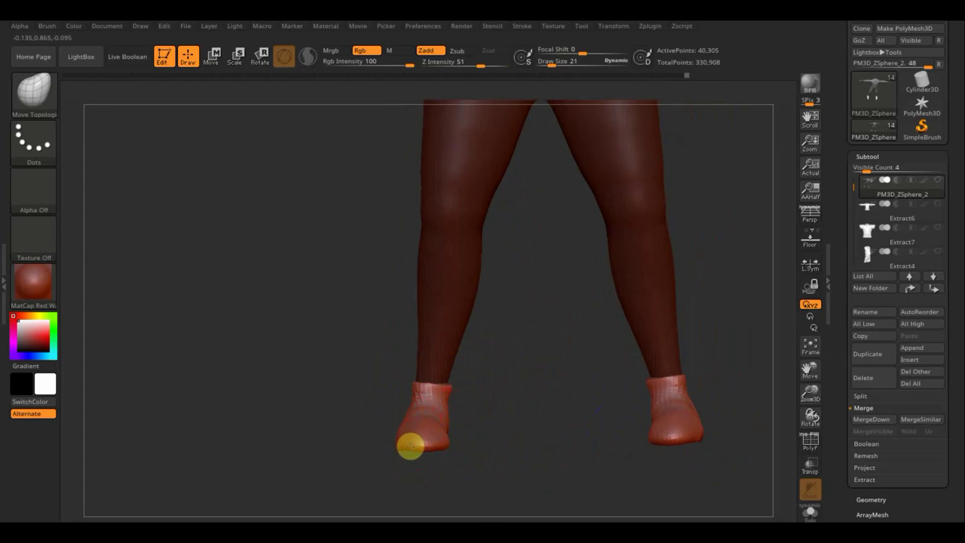
mouse_move(488, 435)
mouse_down()
mouse_move(526, 444)
mouse_move(550, 505)
mouse_up()
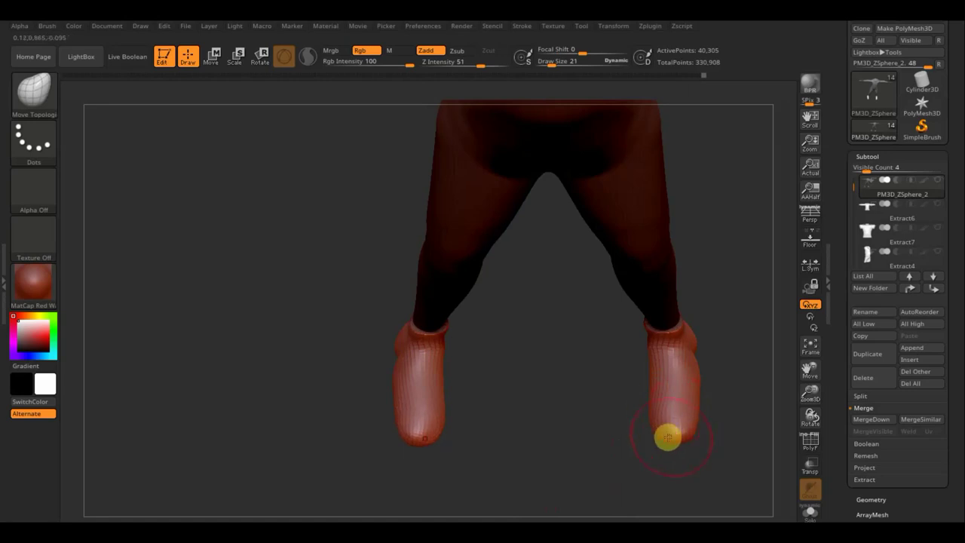
shift+drag(668, 435, 631, 442)
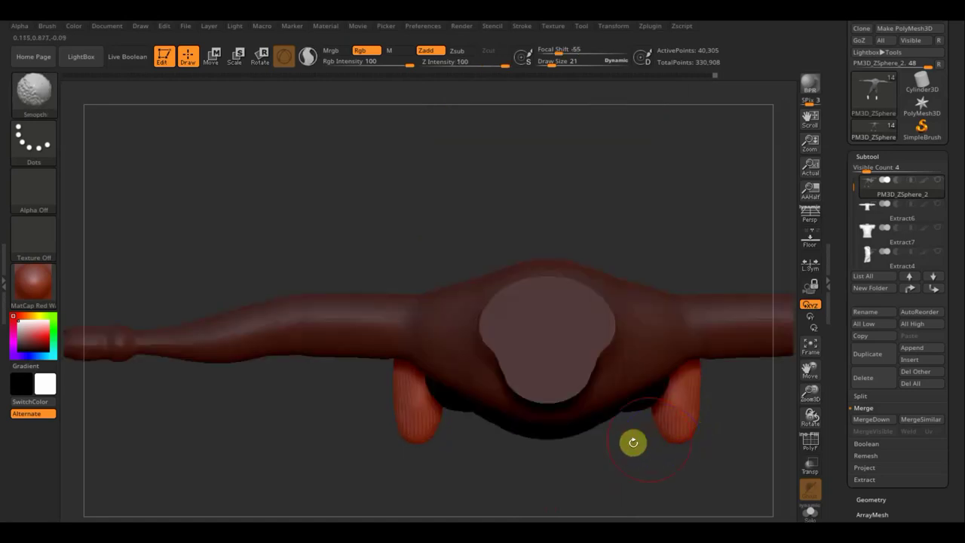
key(shift)
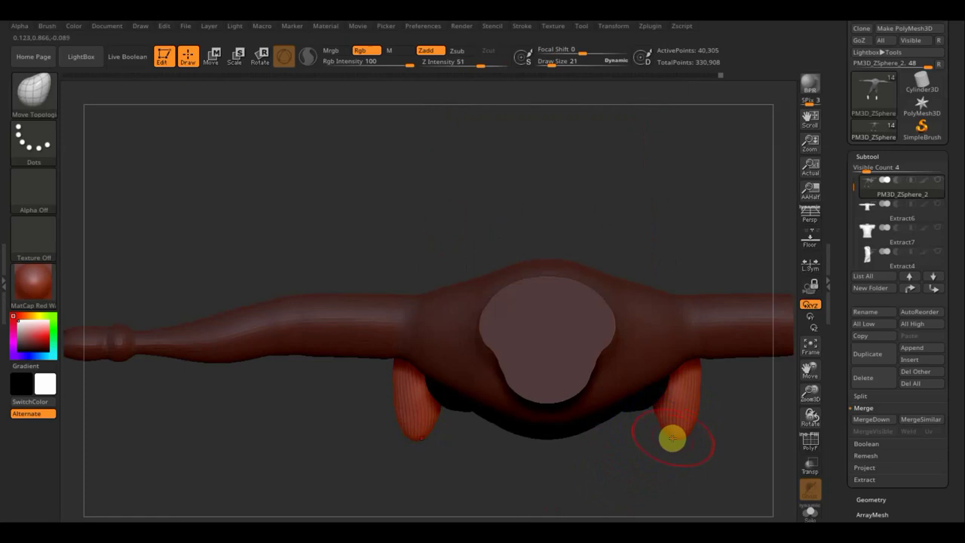
mouse_move(675, 446)
mouse_down()
mouse_move(578, 450)
mouse_move(578, 377)
mouse_up()
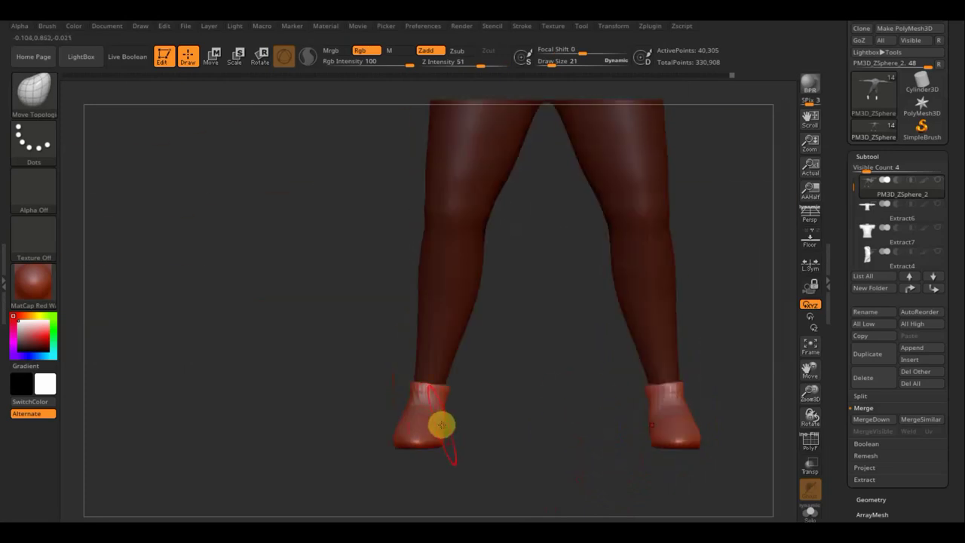
Show the pants again, zoom out, and compare the figure with the reference overlay before hiding it
click(937, 181)
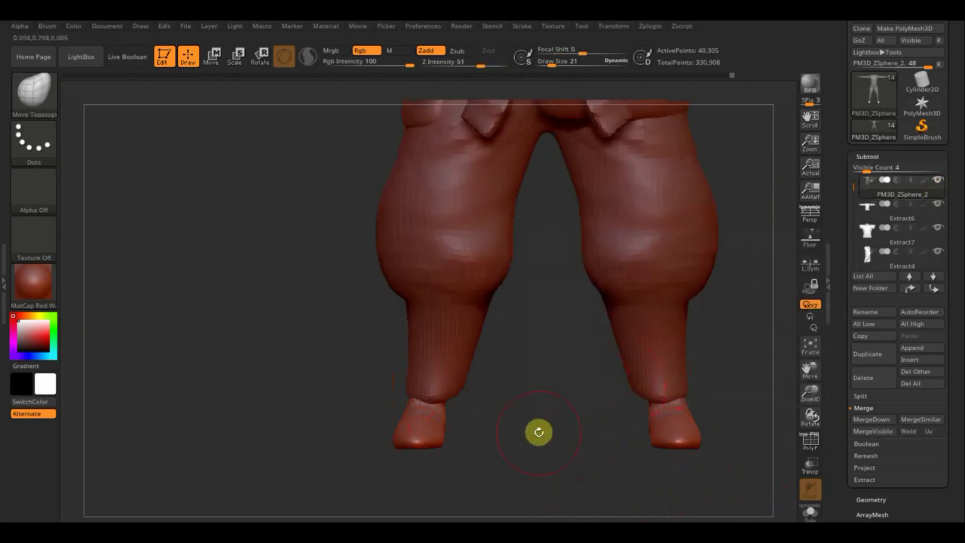
alt+drag(539, 431, 298, 404)
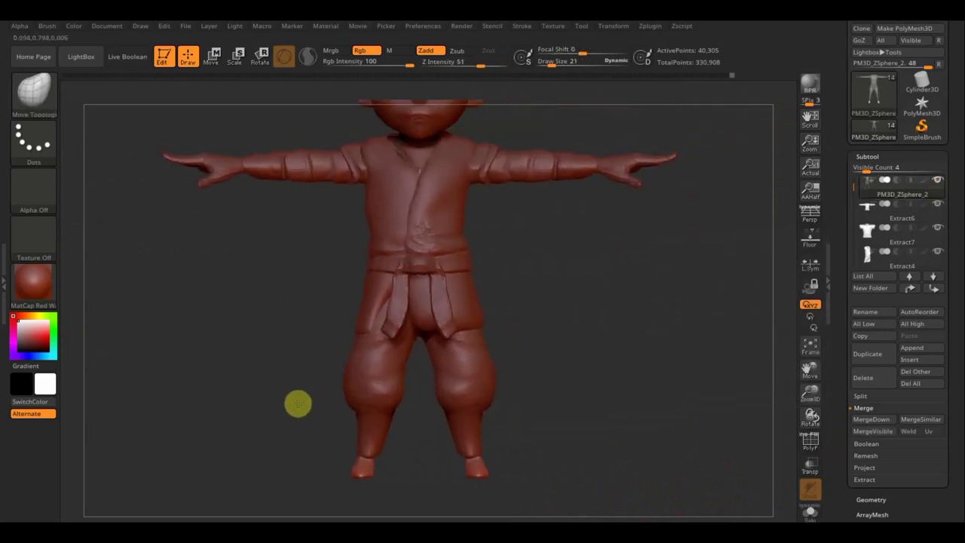
alt+drag(545, 409, 501, 369)
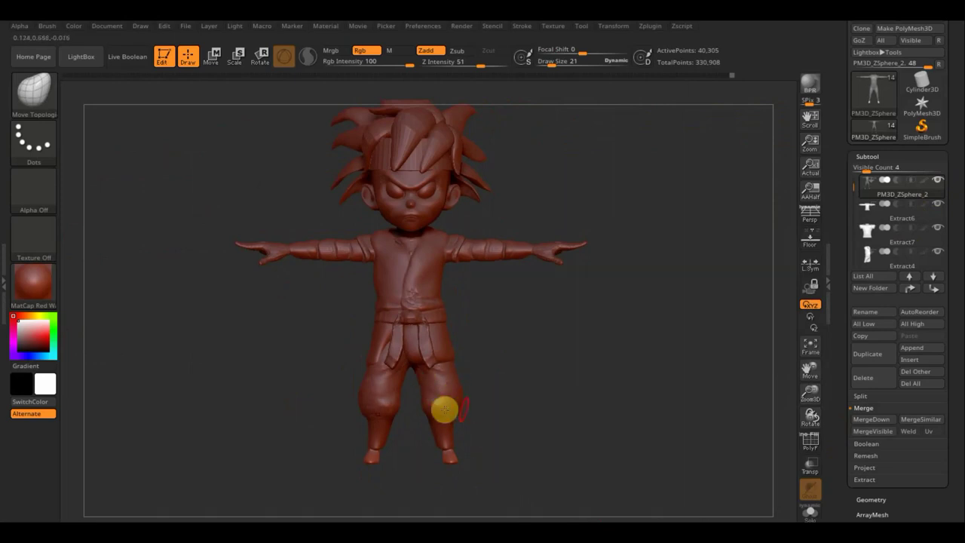
click(595, 349)
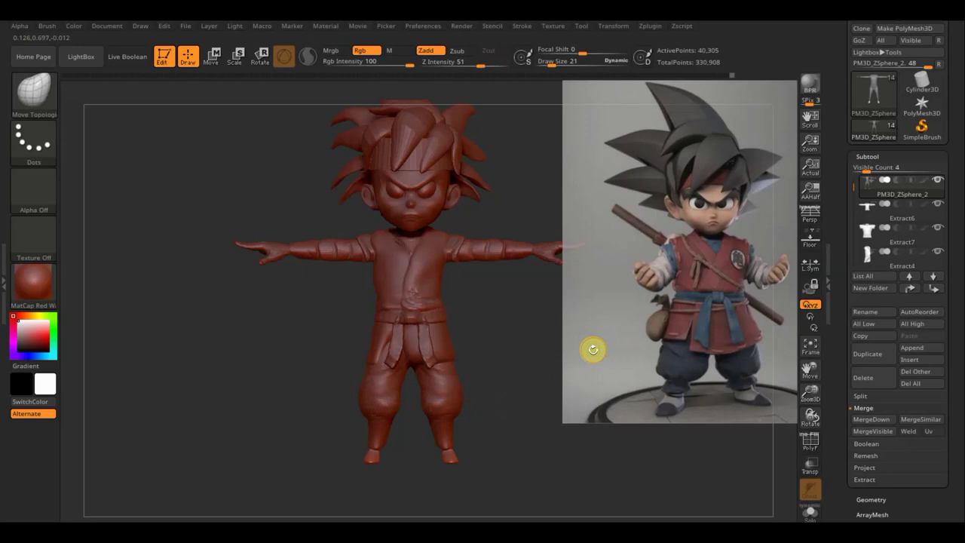
key(shift+z)
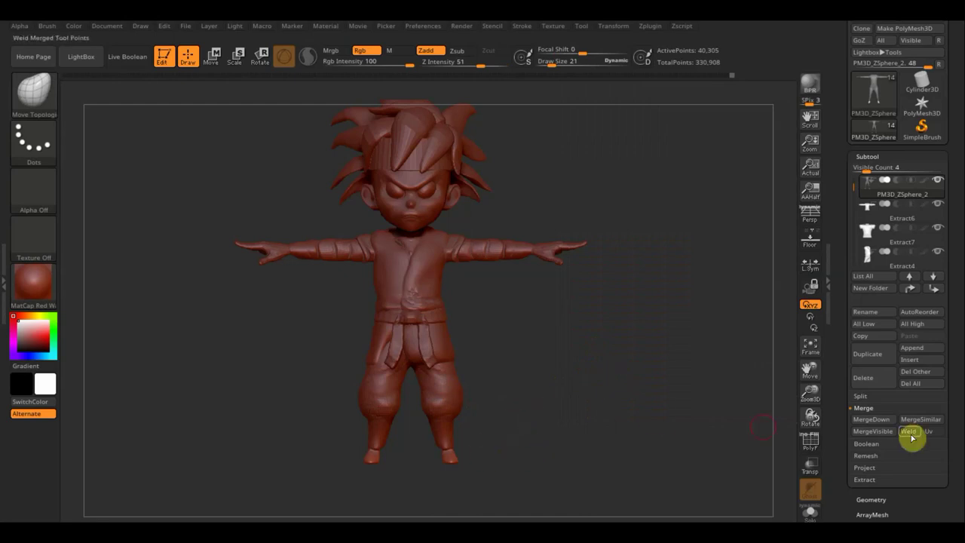
Inflate the pants slightly with the Deformation Inflate slider
click(875, 499)
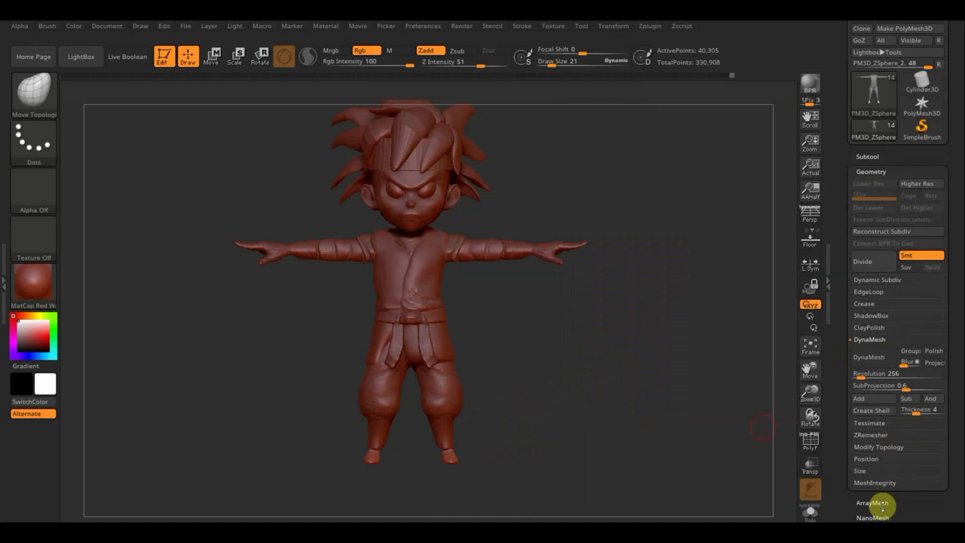
scroll(883, 507, down, 2)
scroll(915, 478, down, 3)
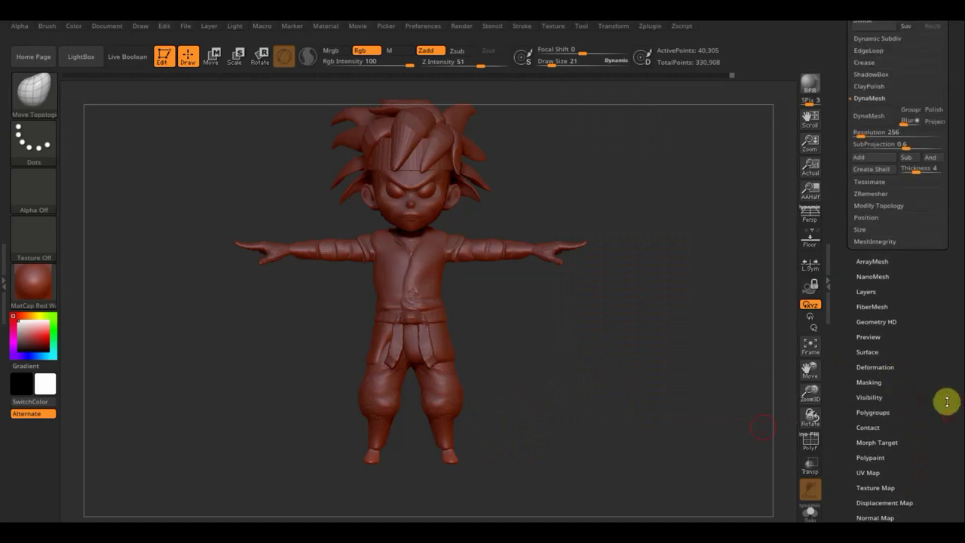
scroll(947, 402, down, 1)
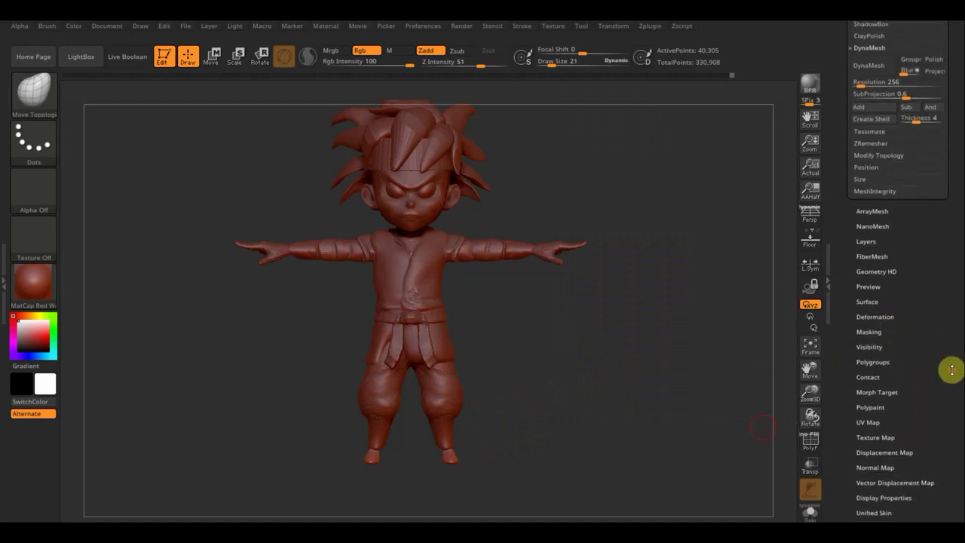
click(884, 316)
drag(883, 320, 901, 323)
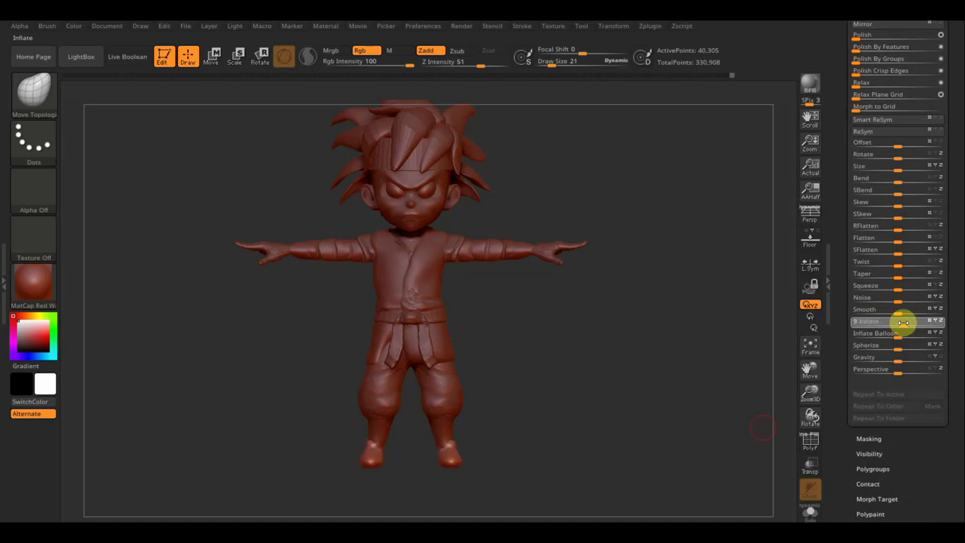
drag(904, 322, 901, 322)
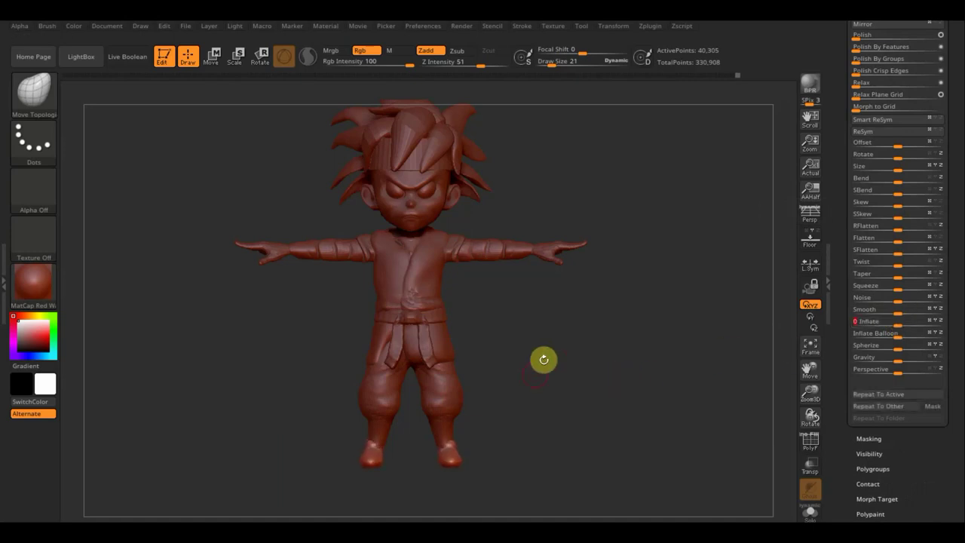
Check the inflated pants, then make Extract2 the active subtool
drag(573, 362, 566, 381)
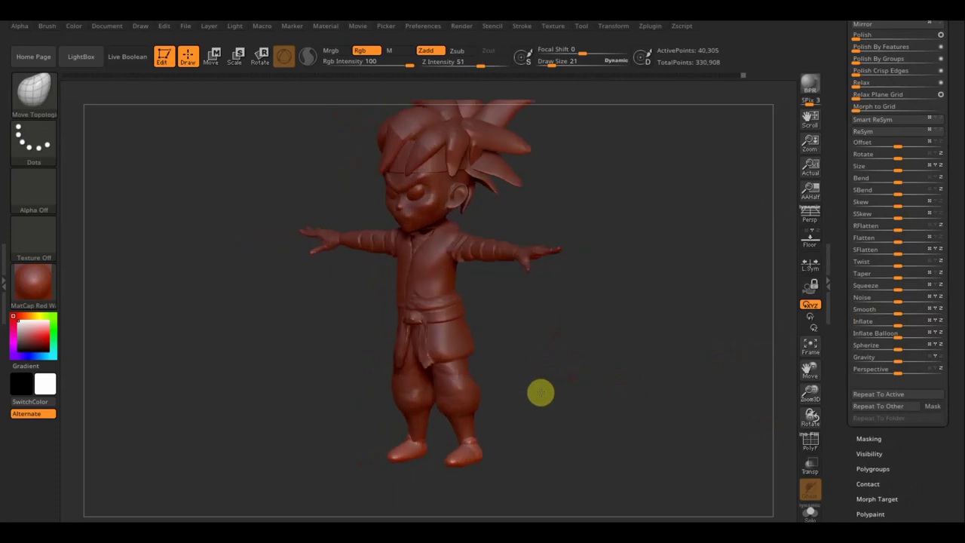
mouse_move(541, 445)
alt+mouse_down()
mouse_move(552, 475)
mouse_move(555, 372)
alt+mouse_up()
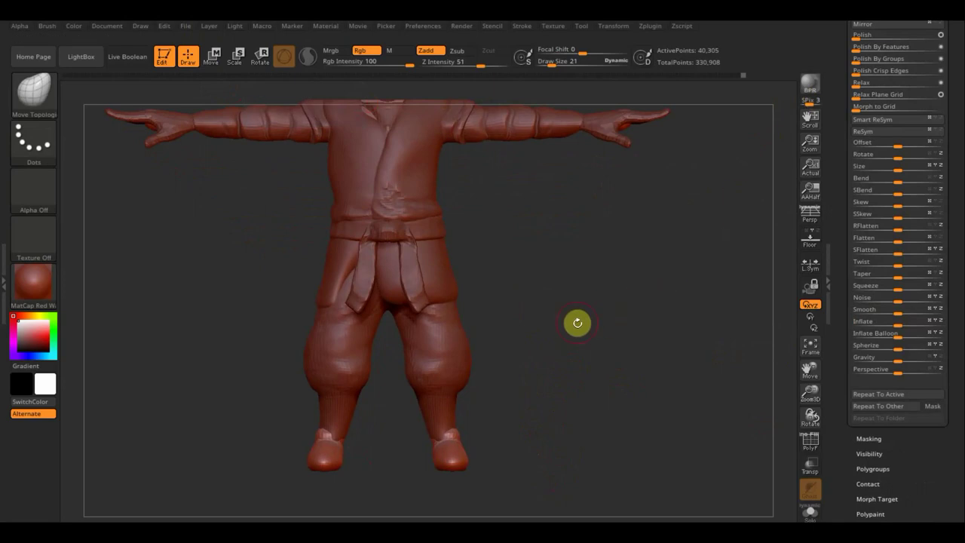
key(n)
click(742, 375)
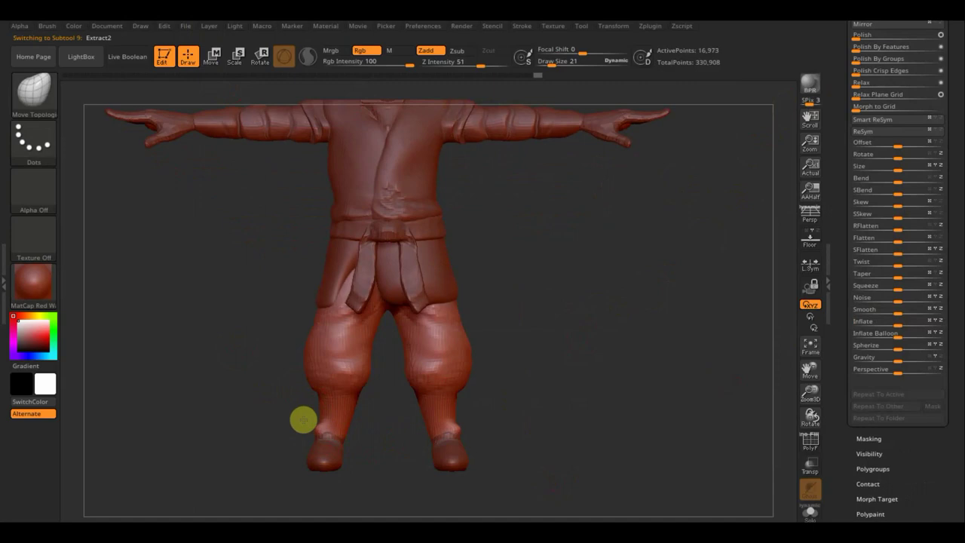
From the back, Shift-smooth the lower left pant leg
click(443, 431)
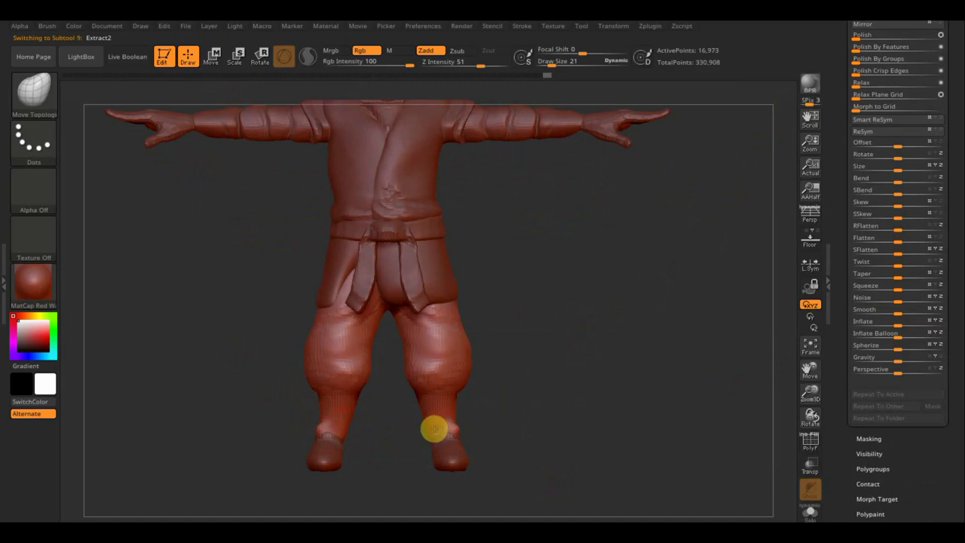
drag(539, 431, 453, 430)
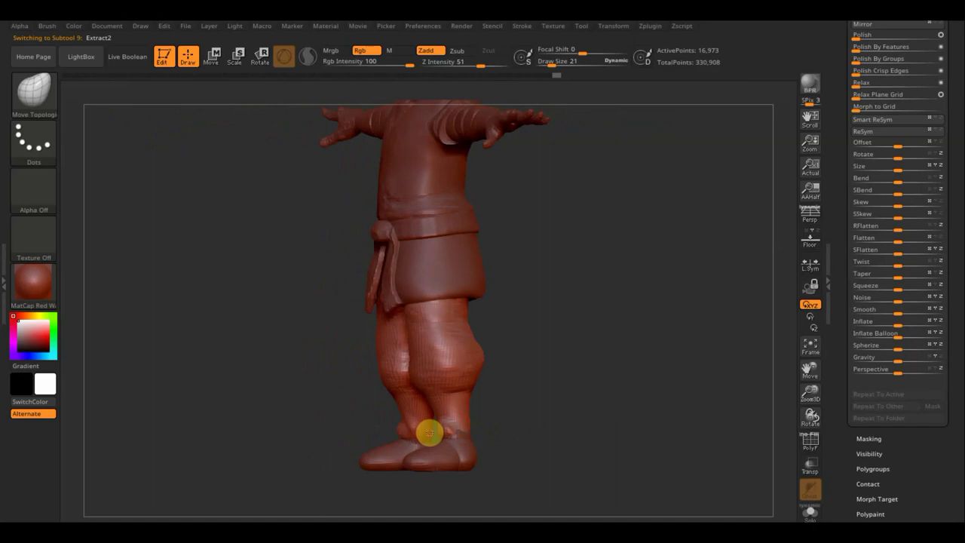
click(464, 429)
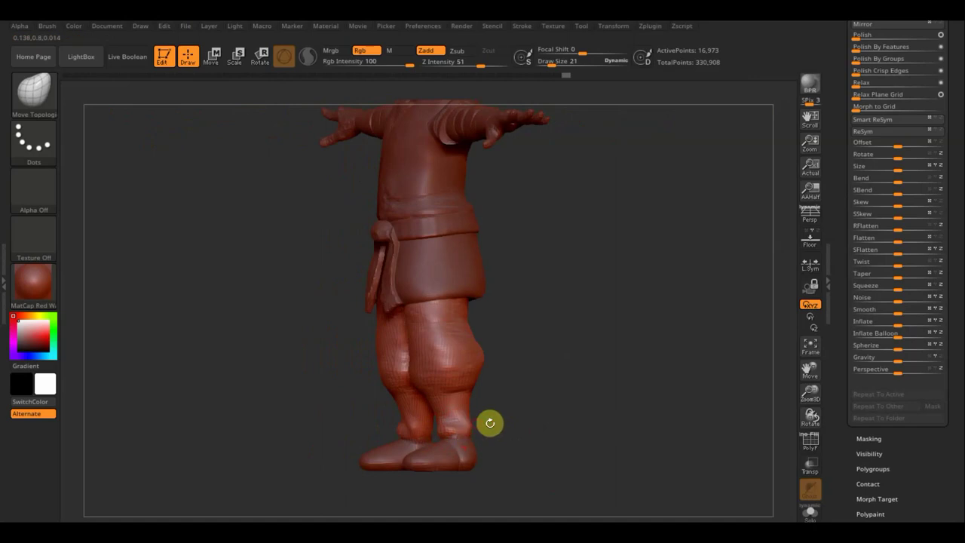
drag(490, 424, 474, 429)
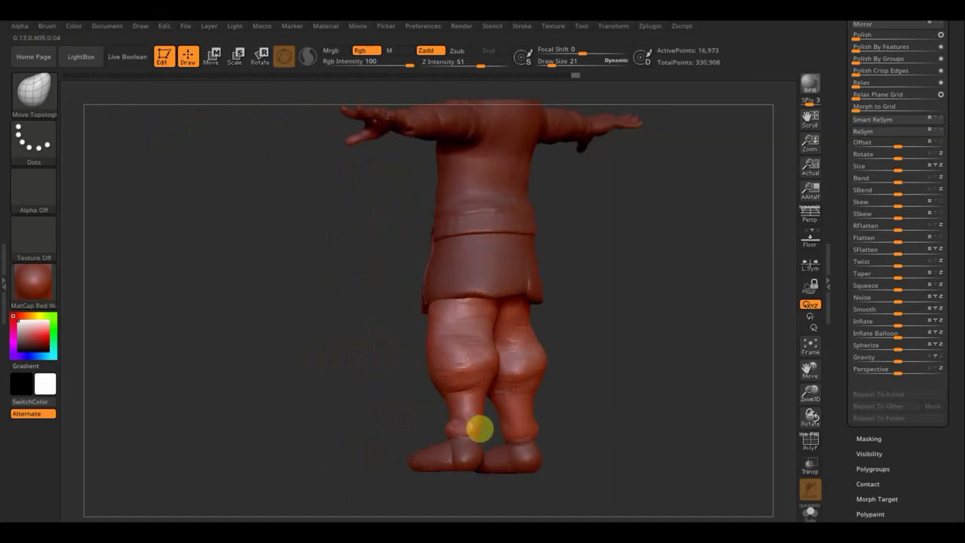
drag(575, 418, 511, 427)
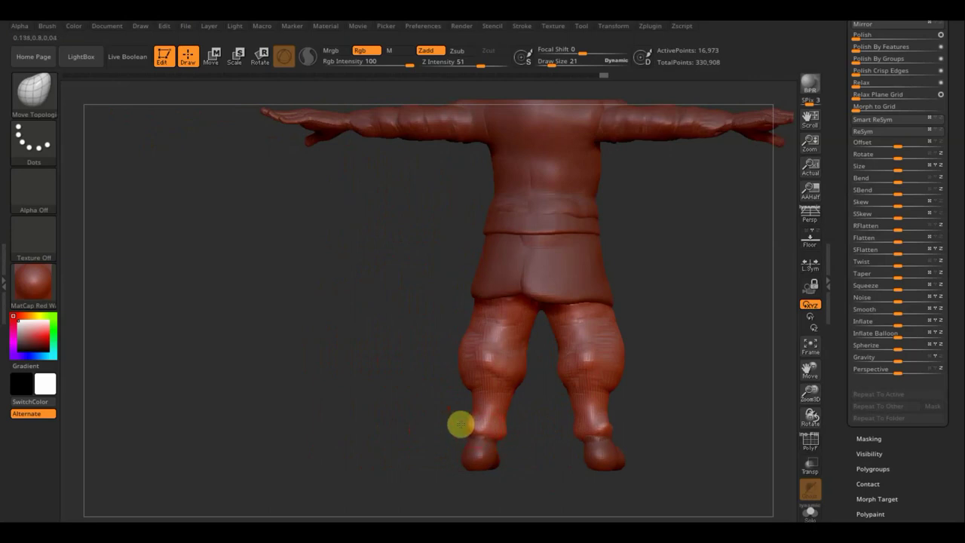
key(shift)
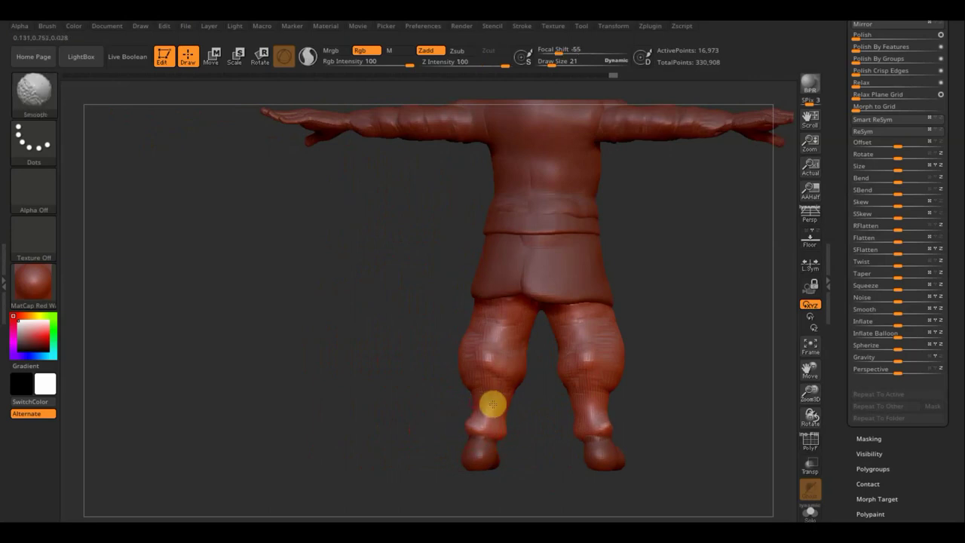
mouse_move(499, 406)
shift+mouse_down()
mouse_move(517, 405)
mouse_move(485, 405)
mouse_move(528, 402)
mouse_move(460, 404)
mouse_move(511, 401)
mouse_move(467, 418)
shift+mouse_up()
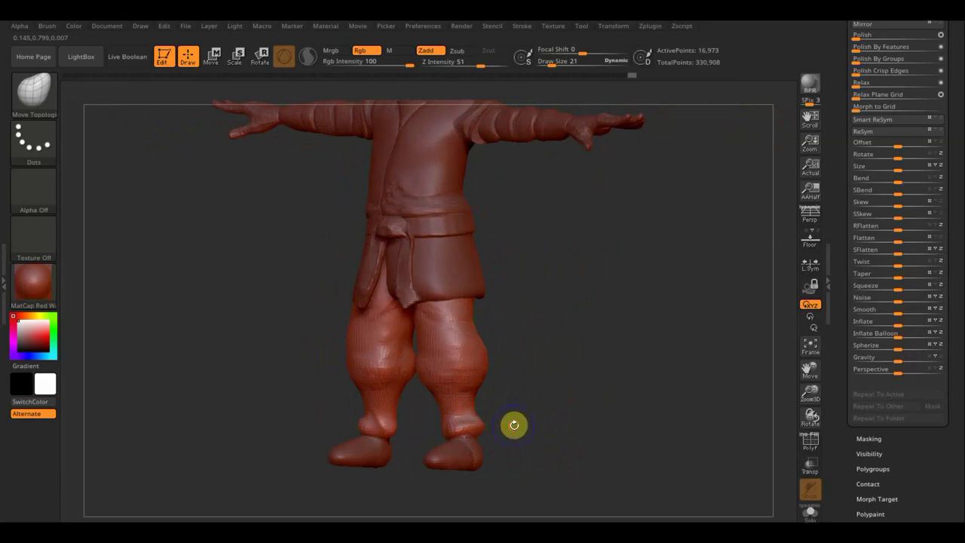
Shrink Draw Size, reshape the knee of the pant leg in side view, then restore the brush size
drag(515, 422, 433, 436)
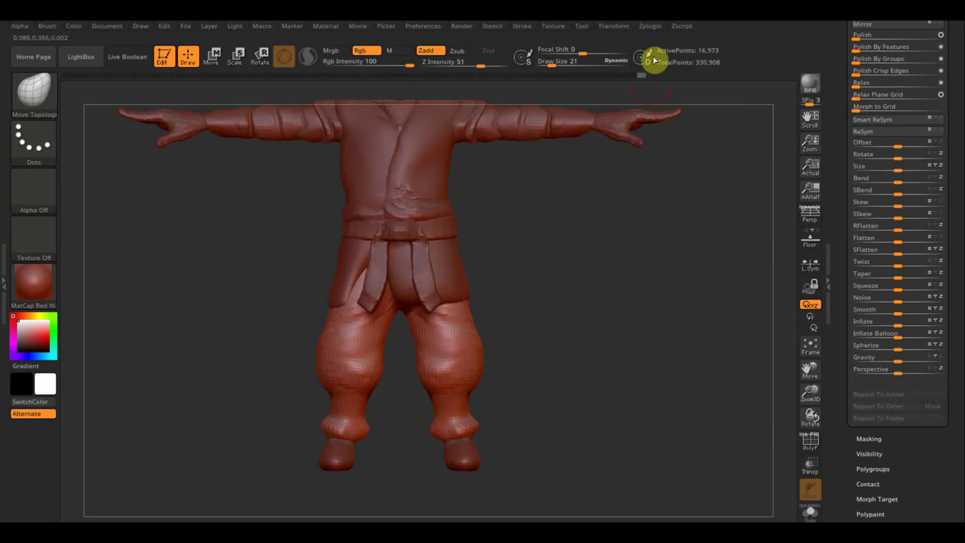
drag(550, 65, 556, 67)
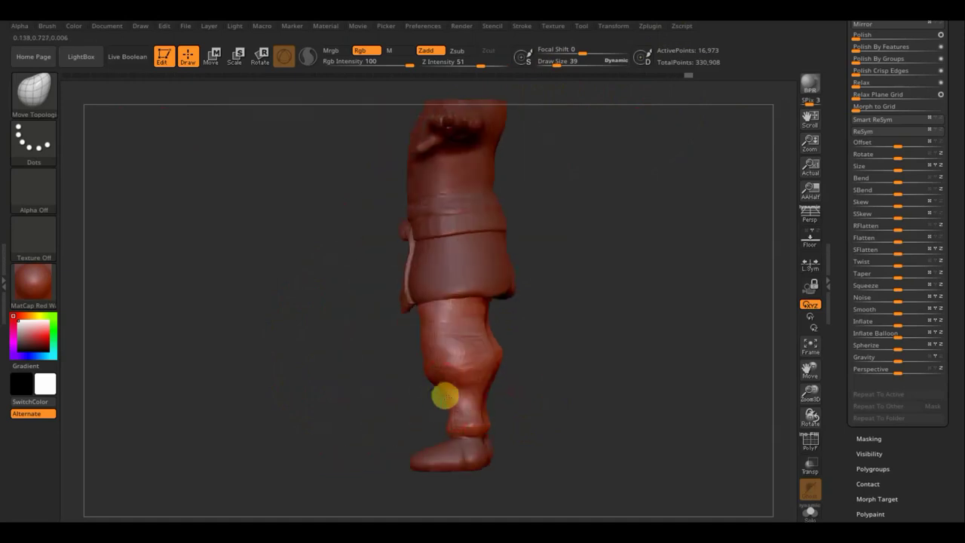
shift+drag(508, 390, 444, 396)
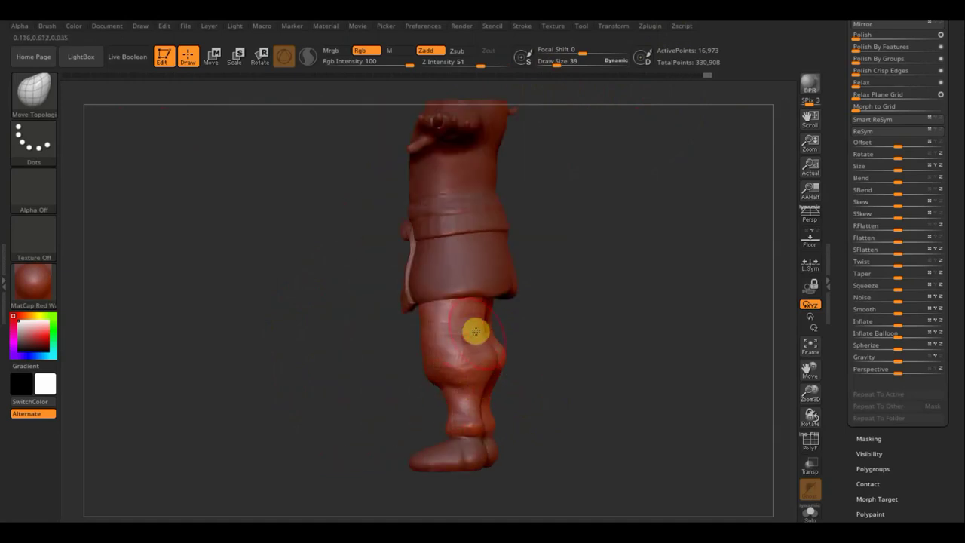
mouse_move(498, 340)
mouse_down()
mouse_move(482, 386)
mouse_move(465, 364)
mouse_move(534, 392)
mouse_move(595, 384)
mouse_move(588, 405)
mouse_up()
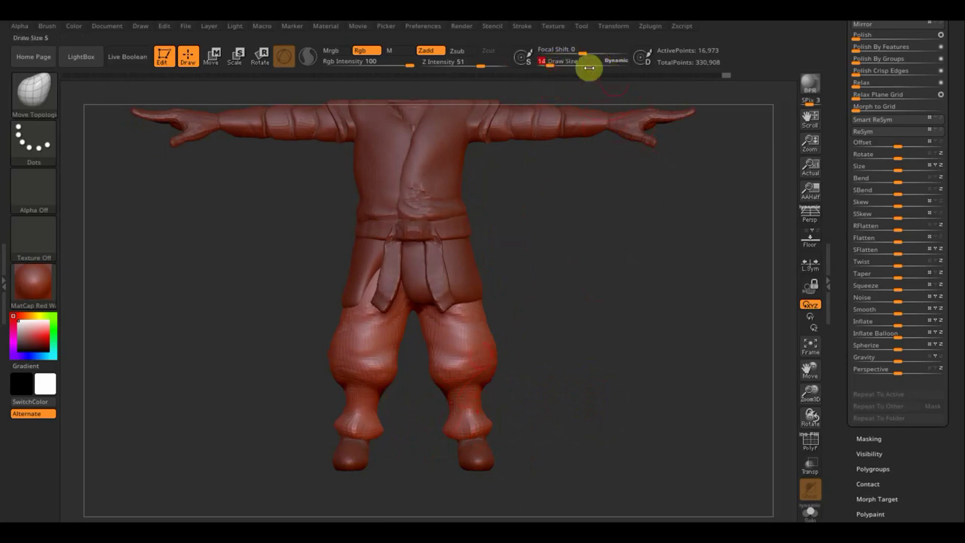
drag(586, 65, 553, 66)
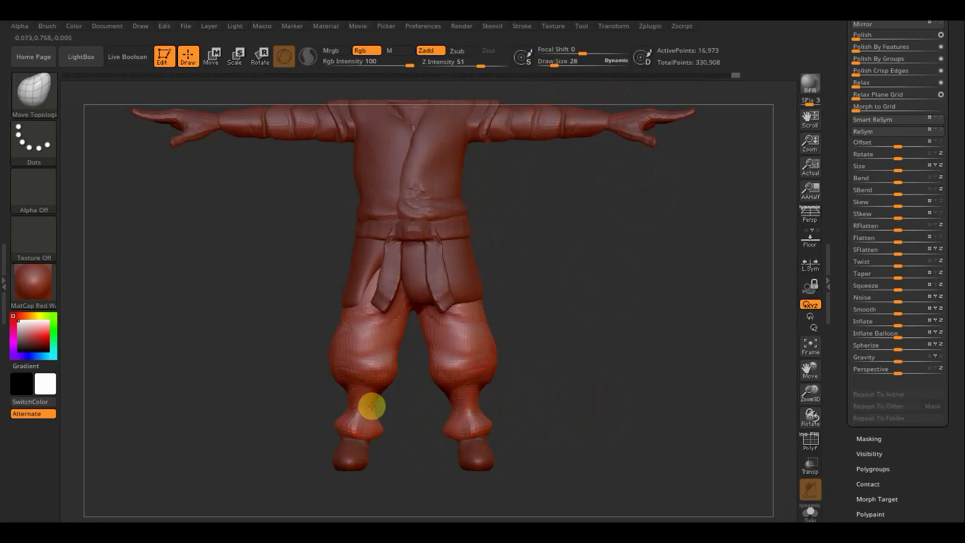
drag(301, 392, 366, 401)
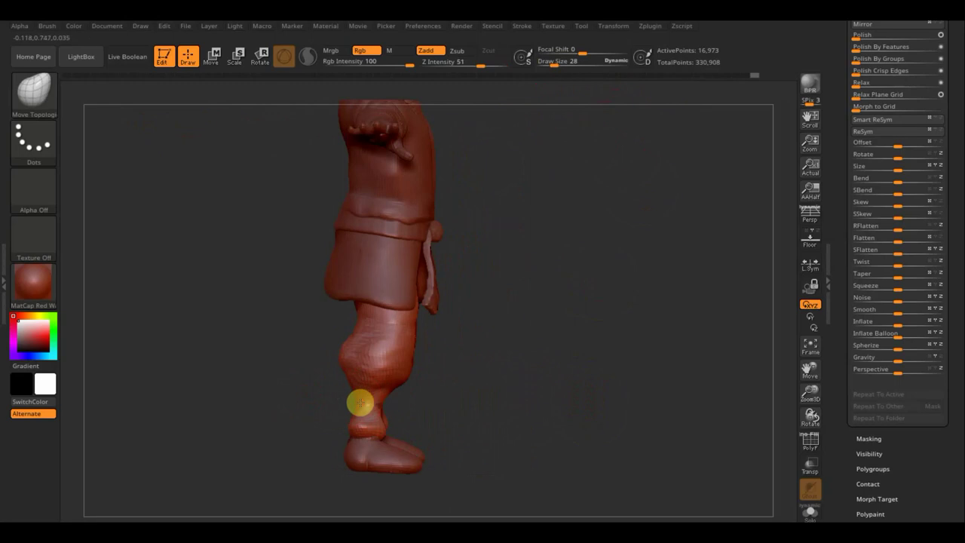
drag(427, 405, 368, 405)
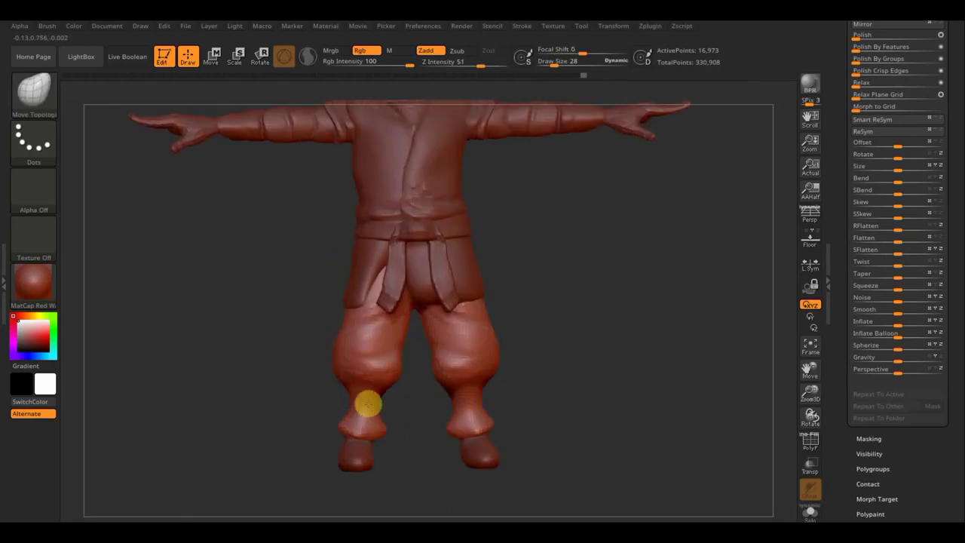
mouse_move(592, 401)
mouse_down()
mouse_move(582, 404)
mouse_move(567, 379)
mouse_move(553, 380)
mouse_move(556, 406)
mouse_up()
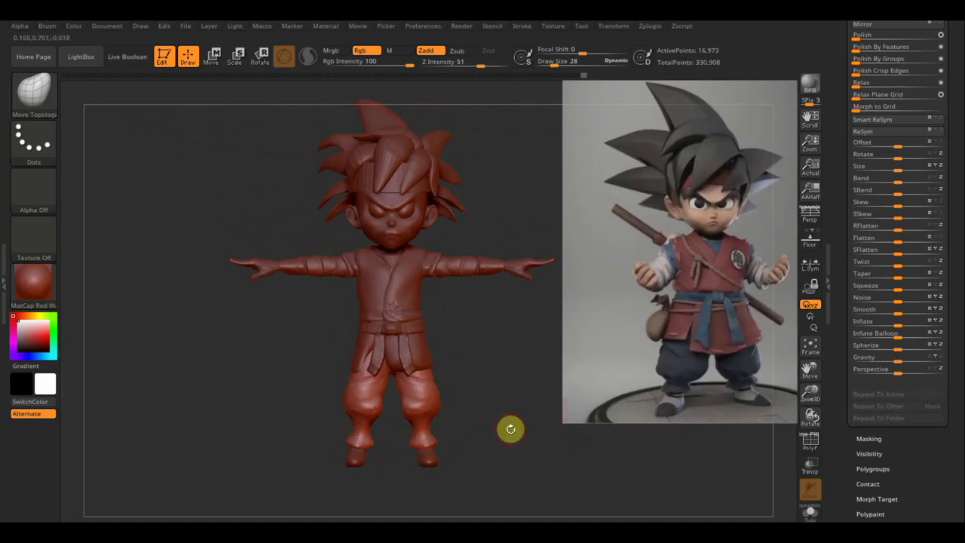
Mask the body with a rectangle and raise the head slightly using the Move gizmo
alt+drag(509, 409, 515, 440)
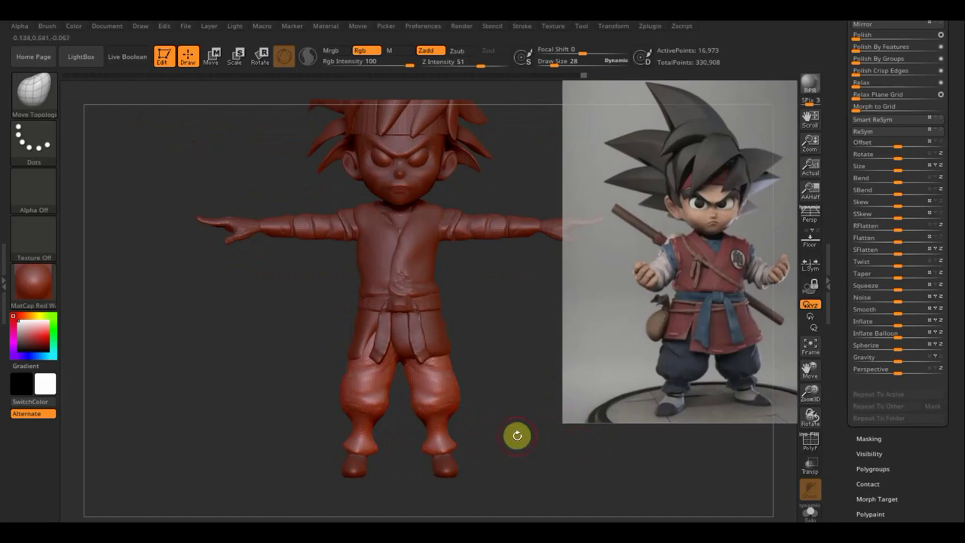
alt+drag(517, 433, 468, 402)
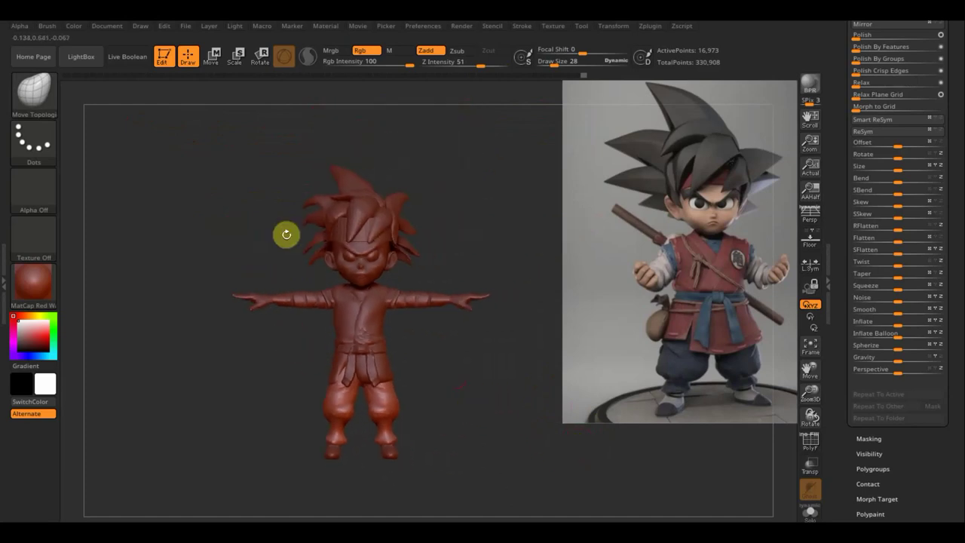
ctrl+drag(196, 119, 487, 430)
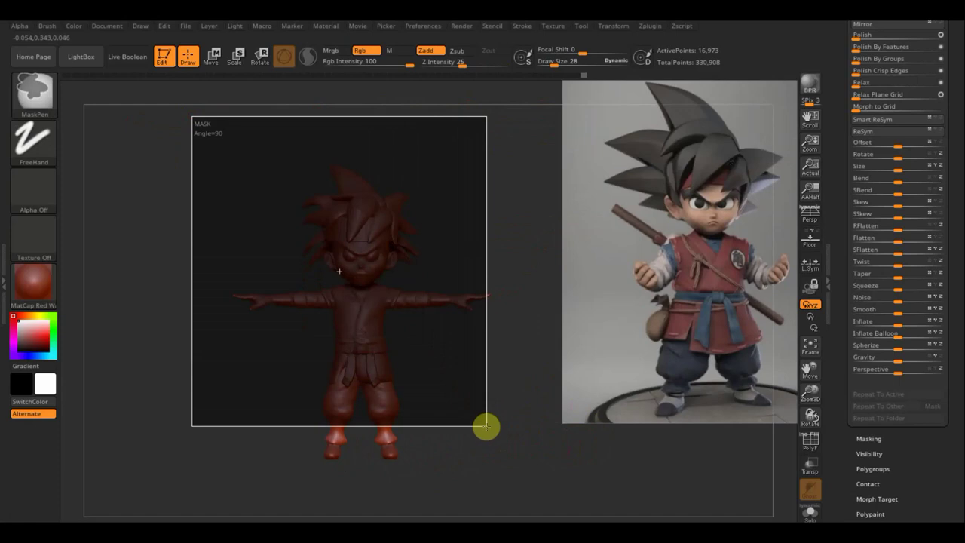
ctrl+drag(486, 429, 487, 429)
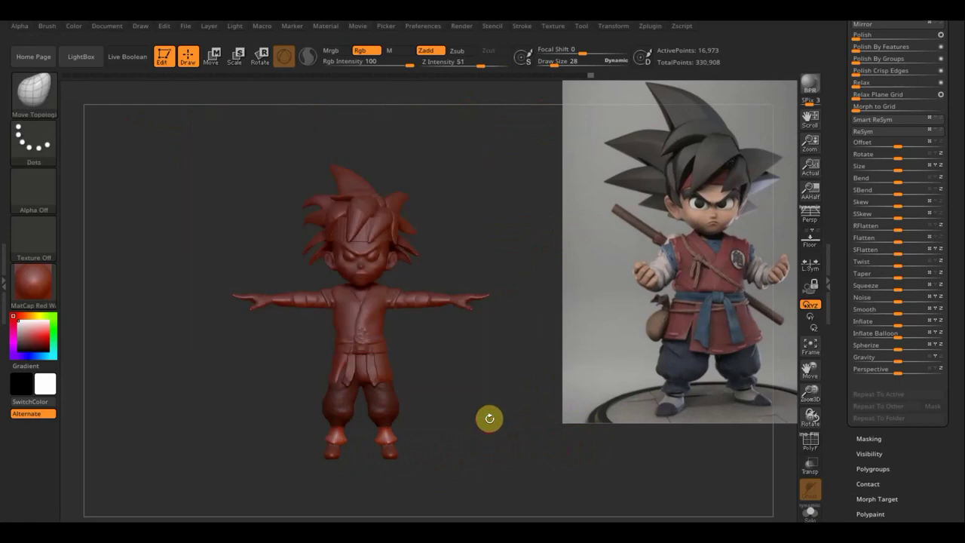
click(212, 55)
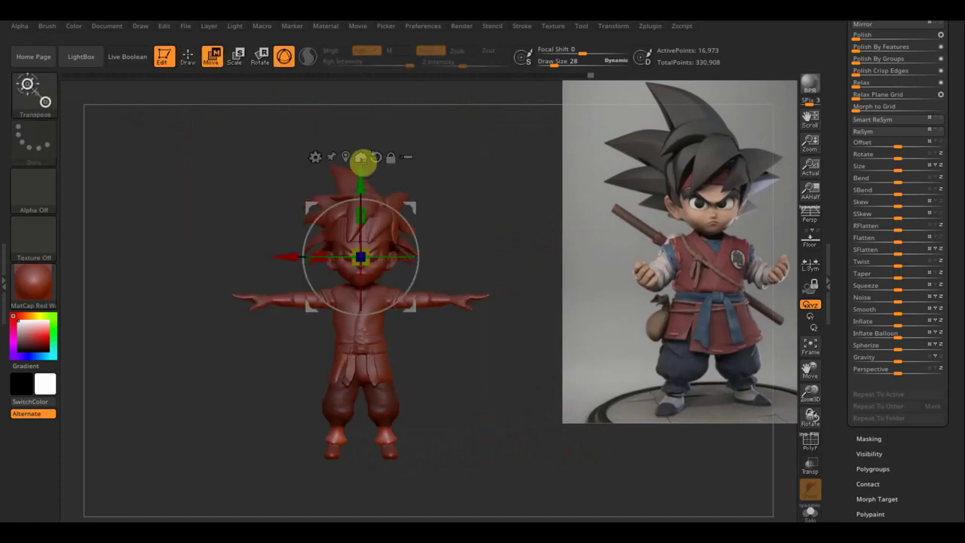
drag(360, 186, 360, 179)
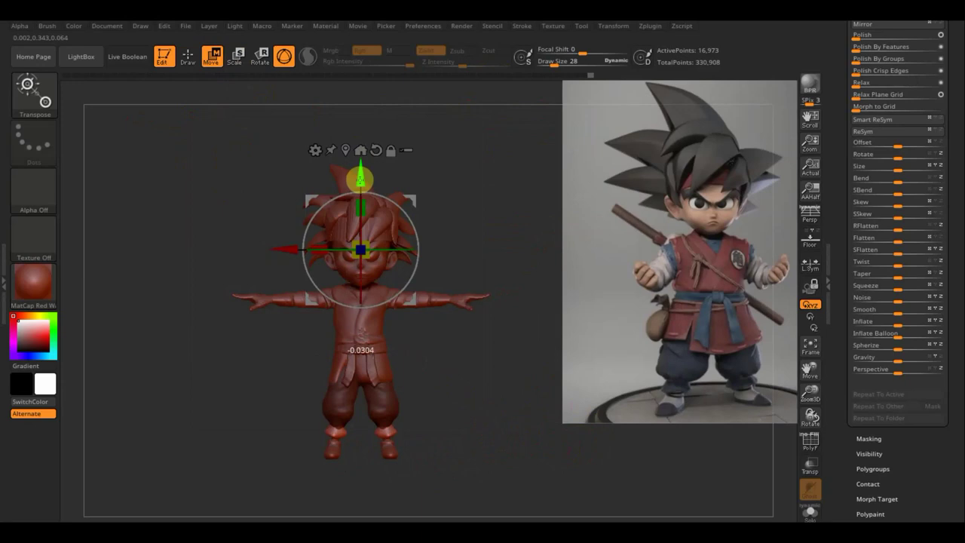
drag(360, 179, 360, 178)
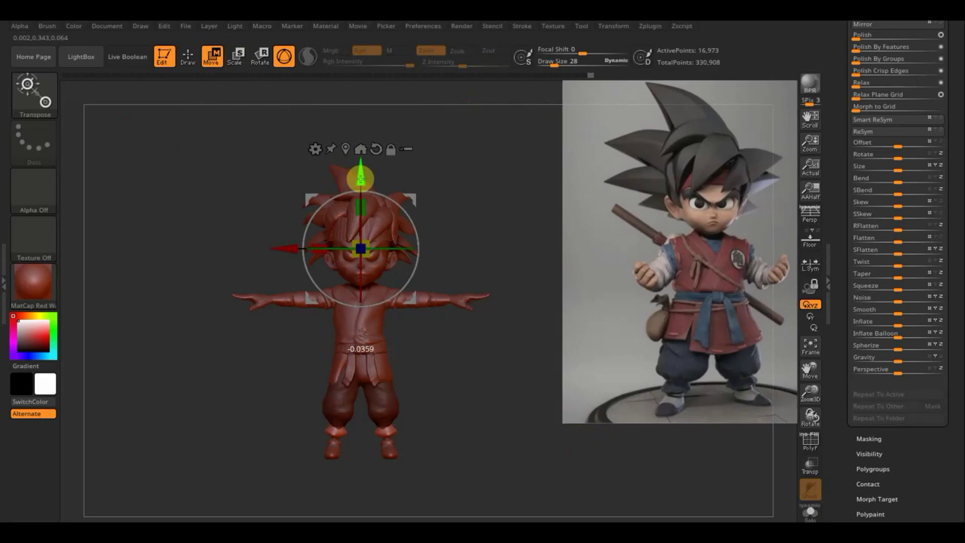
ctrl+drag(490, 192, 500, 201)
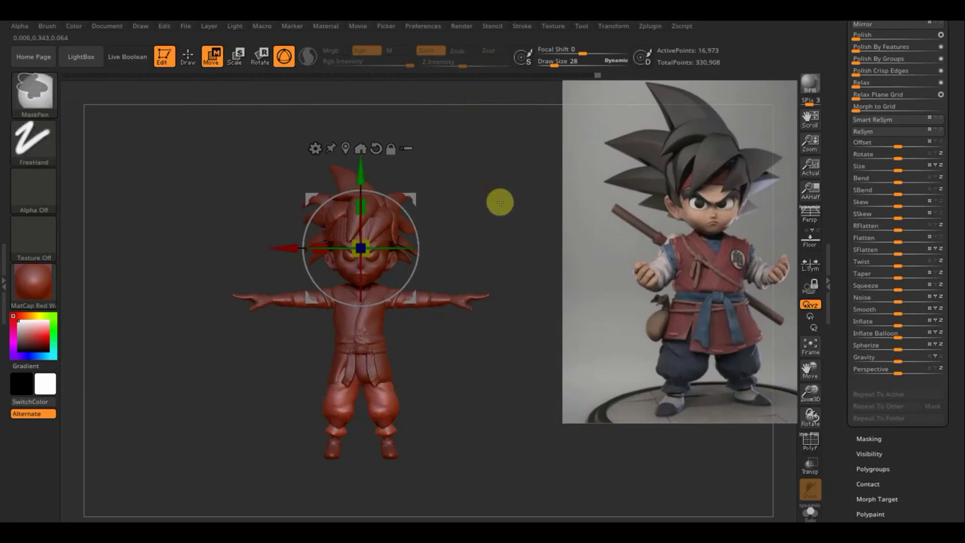
Select the PM3D_ZSphere_2 body subtool and nudge it up and slightly right
key(F1)
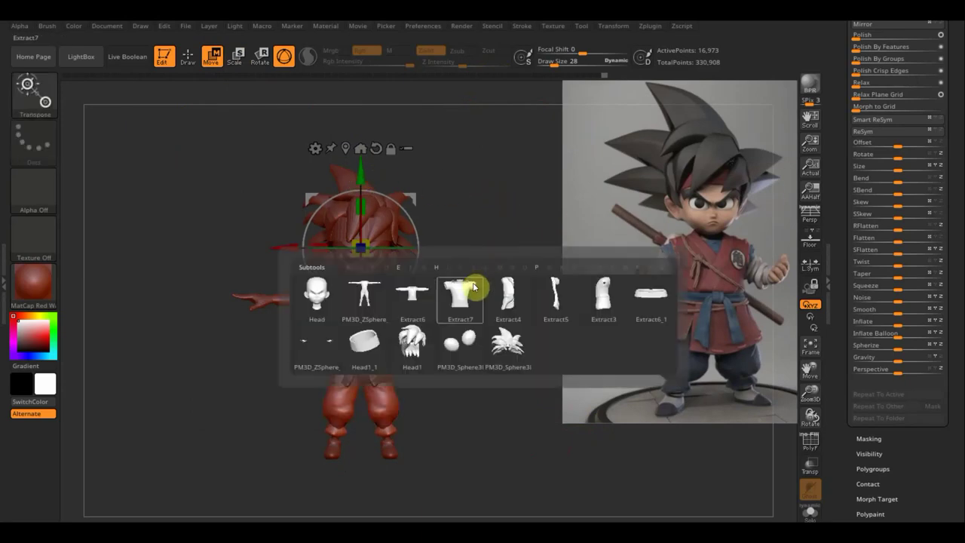
click(369, 294)
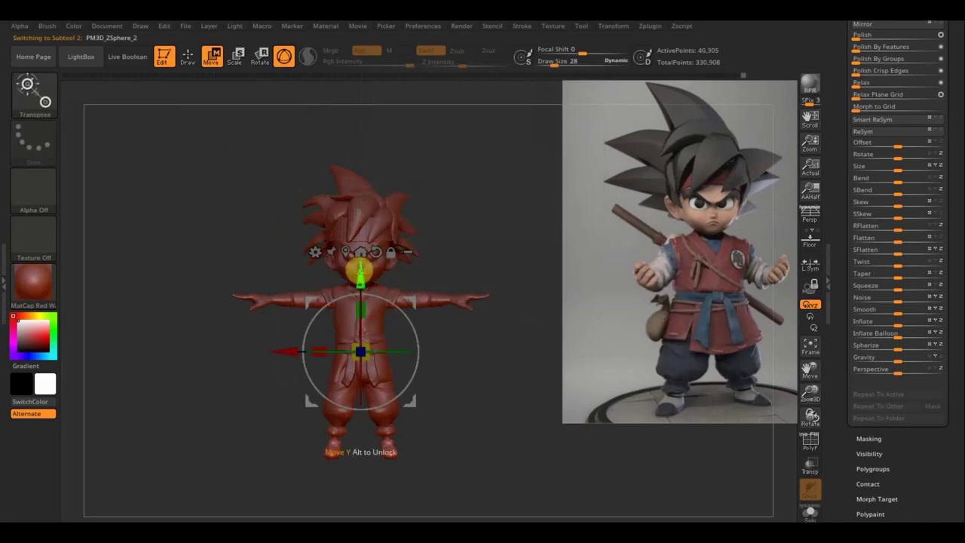
drag(361, 277, 361, 270)
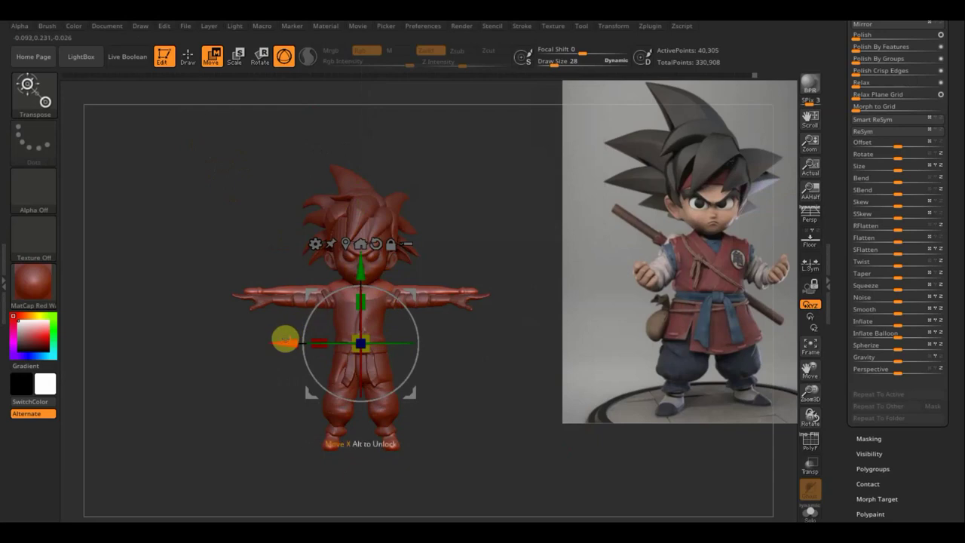
drag(285, 340, 286, 340)
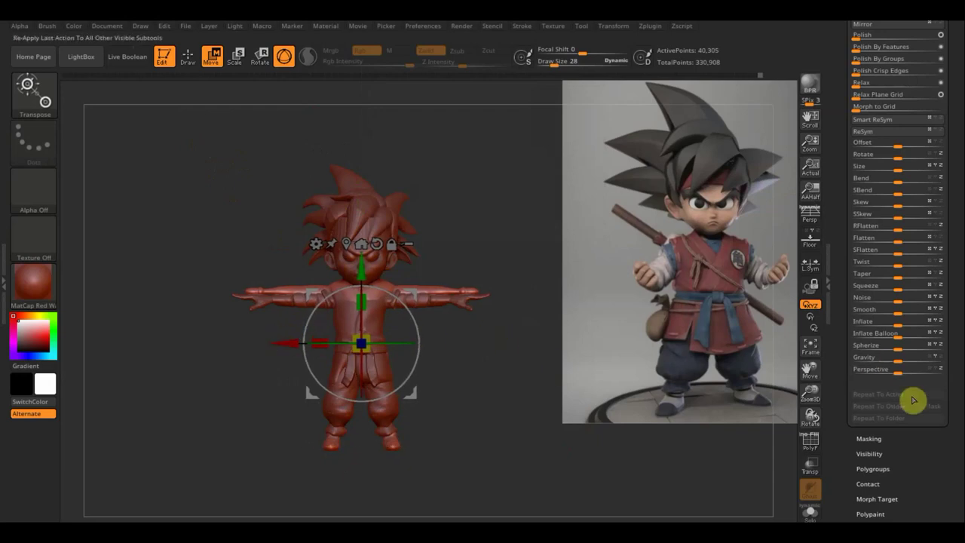
drag(953, 226, 950, 299)
click(875, 179)
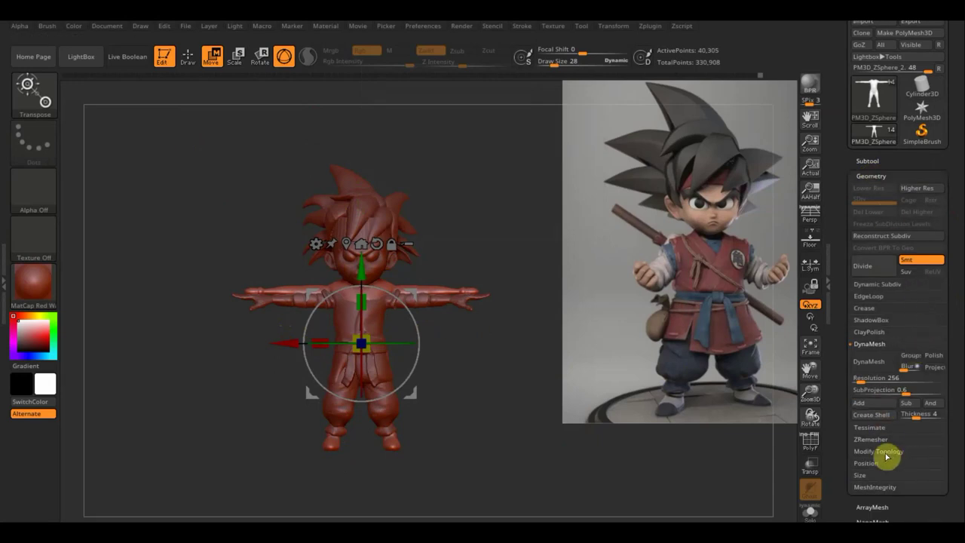
Mask the upper figure, raise the lower body slightly, and Mirror And Weld the mesh
click(886, 452)
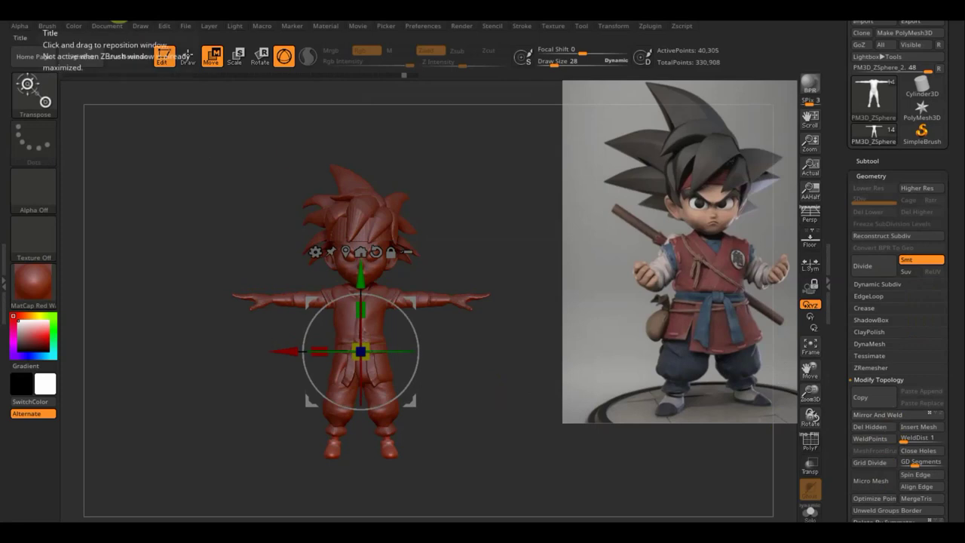
click(188, 57)
ctrl+drag(199, 99, 470, 423)
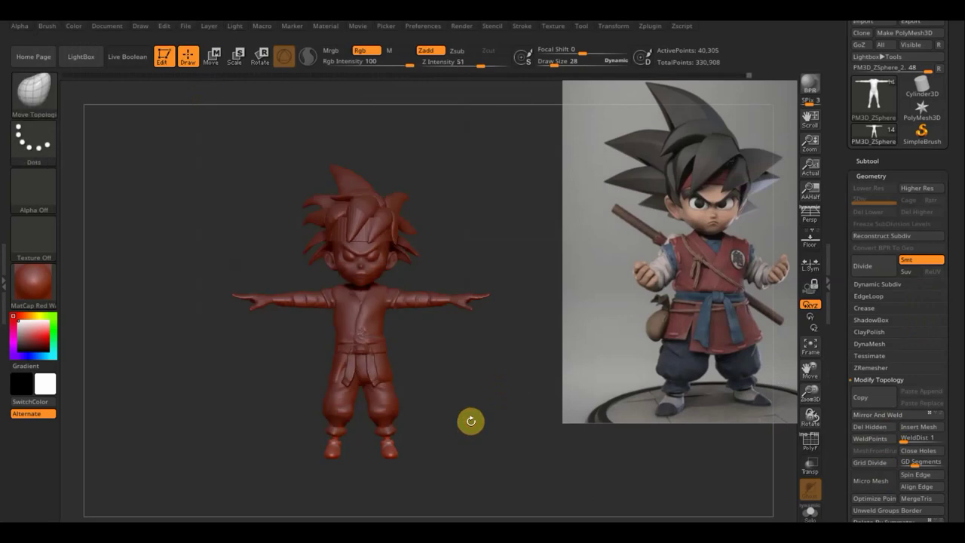
click(212, 56)
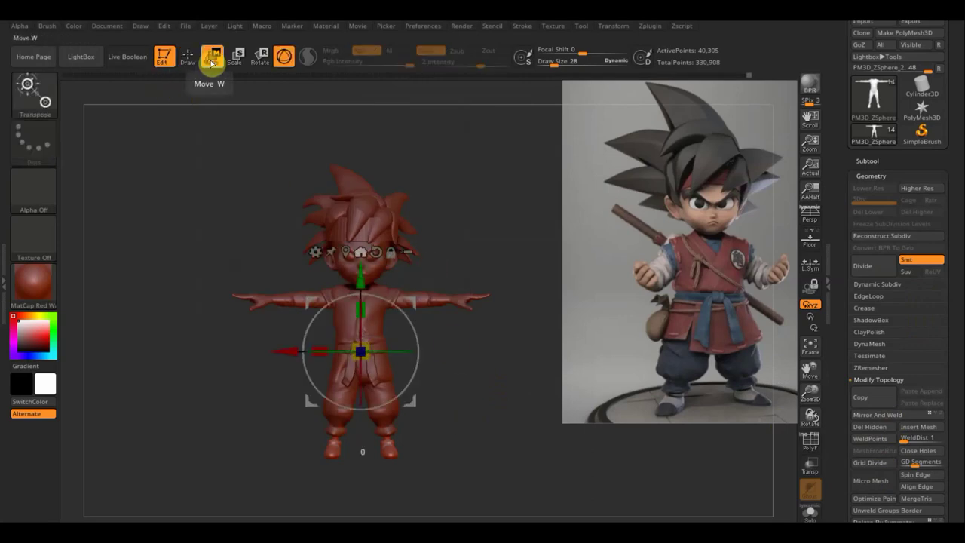
drag(361, 275, 361, 264)
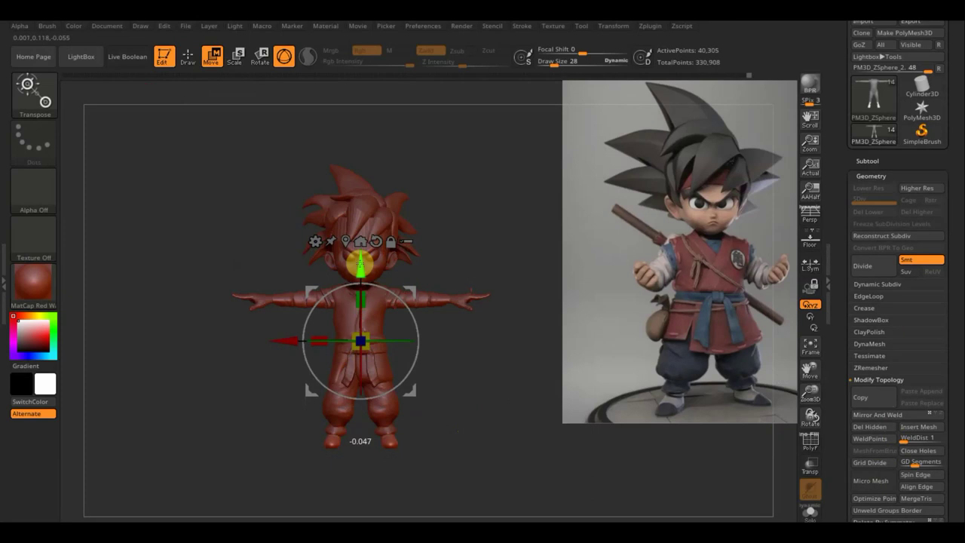
click(893, 415)
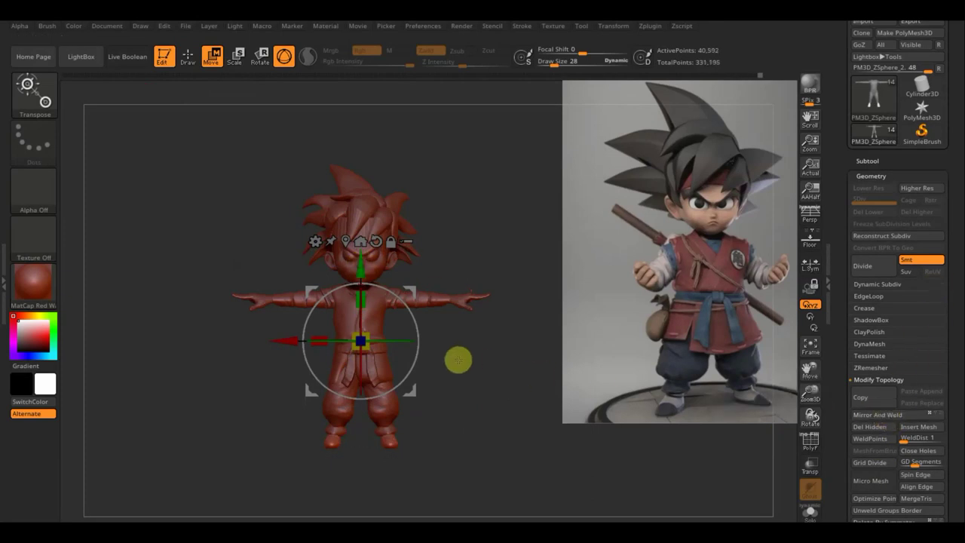
mouse_move(460, 164)
mouse_down()
mouse_move(422, 192)
mouse_move(351, 186)
mouse_move(429, 182)
mouse_move(465, 194)
mouse_up()
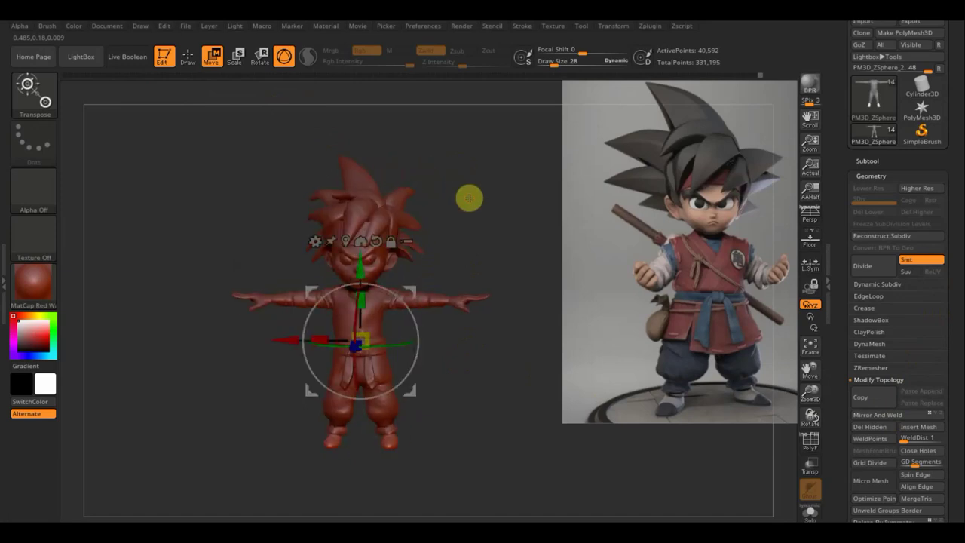
Return to Draw mode with the Move Topological brush (BMT) and turn to a near-front view
click(187, 57)
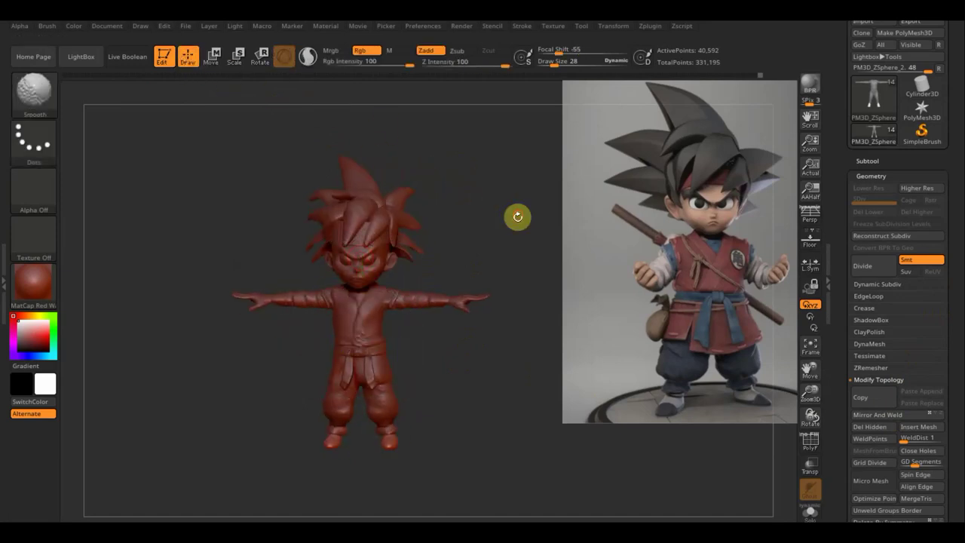
key(b)
key(m)
key(t)
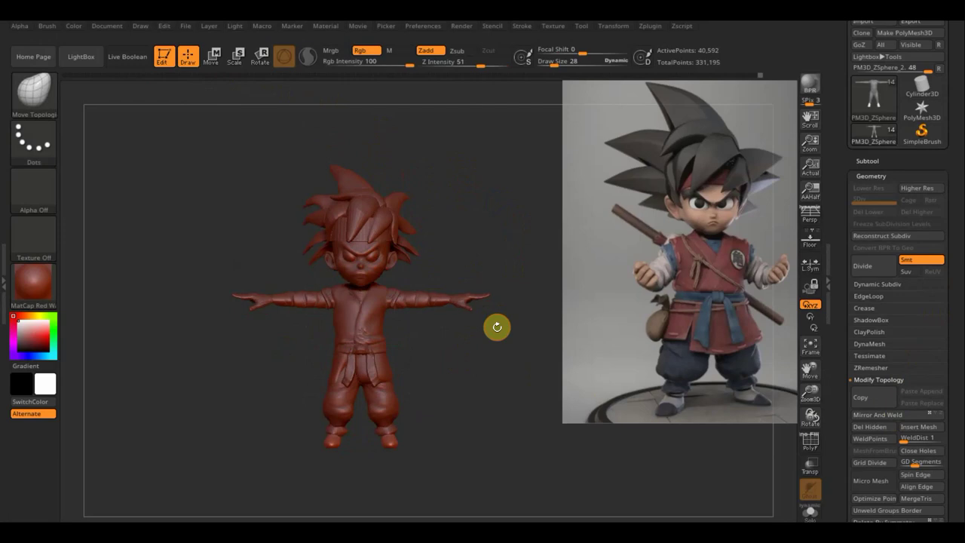
mouse_move(410, 437)
mouse_down()
mouse_move(425, 425)
mouse_move(459, 429)
mouse_move(282, 448)
mouse_up()
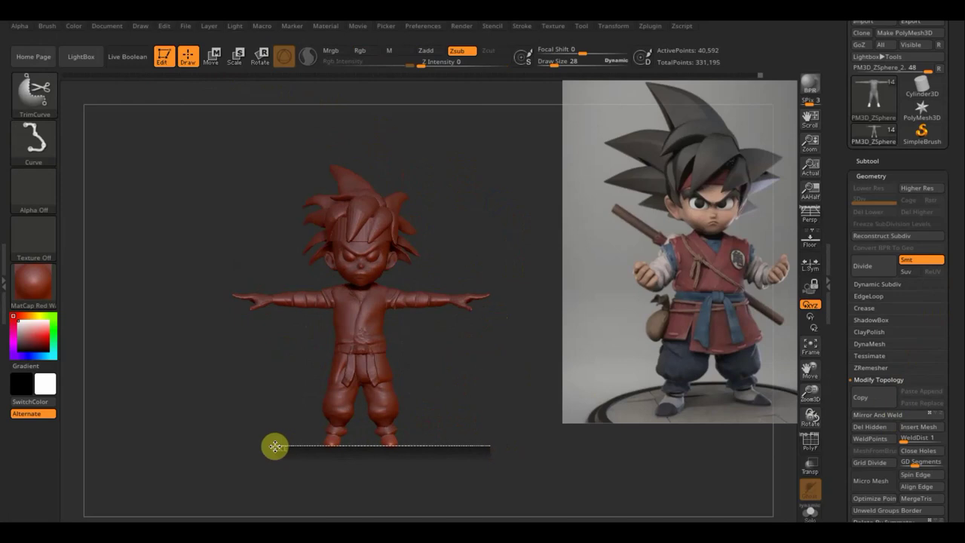
Trim the feet soles flat with TrimCurve, then Mirror And Weld the body to 40,244 points
mouse_move(273, 445)
ctrl+shift+mouse_down()
mouse_move(360, 470)
mouse_move(398, 463)
ctrl+shift+mouse_up()
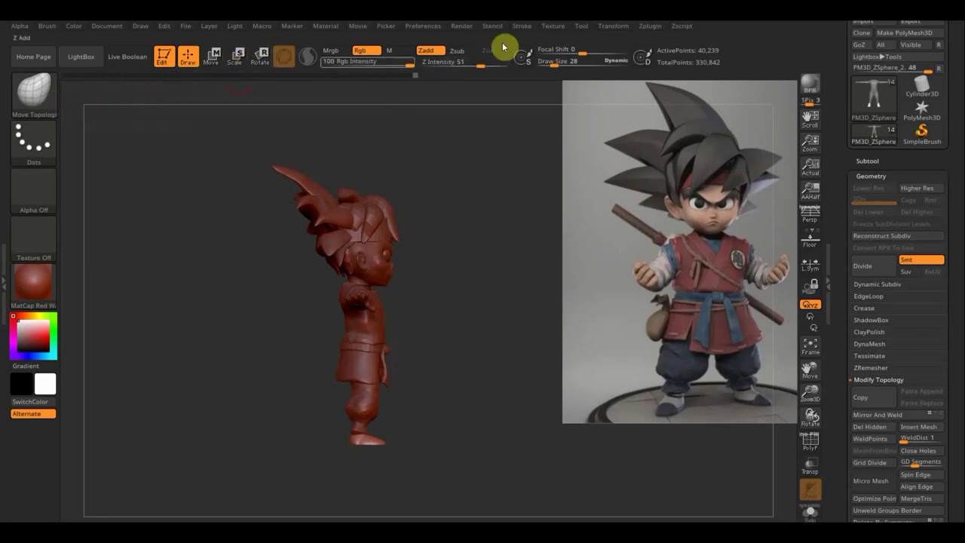
drag(561, 65, 564, 65)
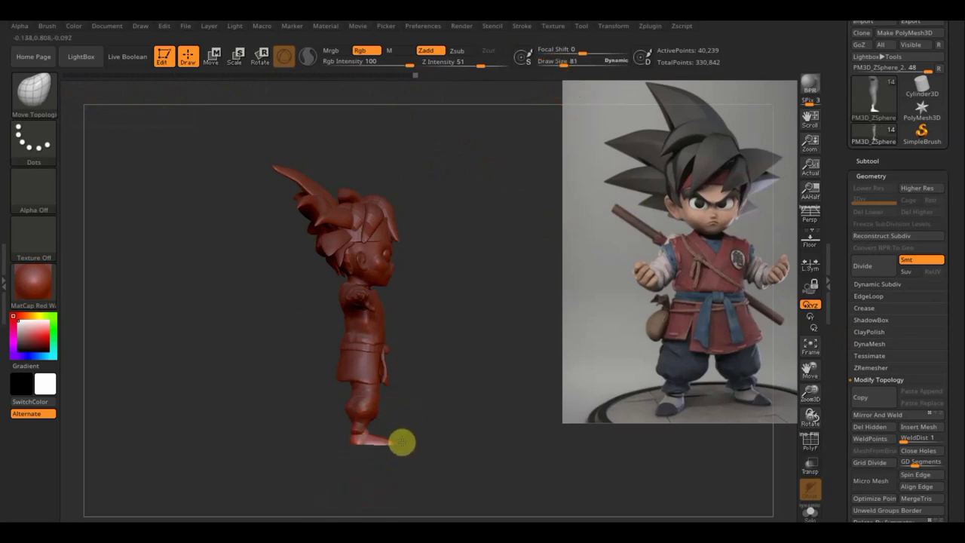
drag(411, 441, 374, 483)
drag(433, 455, 455, 480)
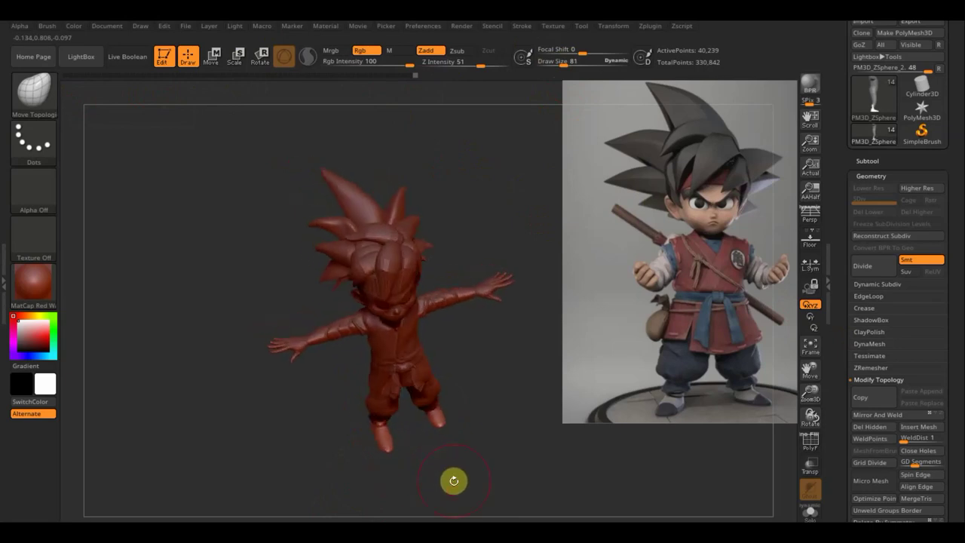
click(887, 416)
drag(564, 60, 558, 94)
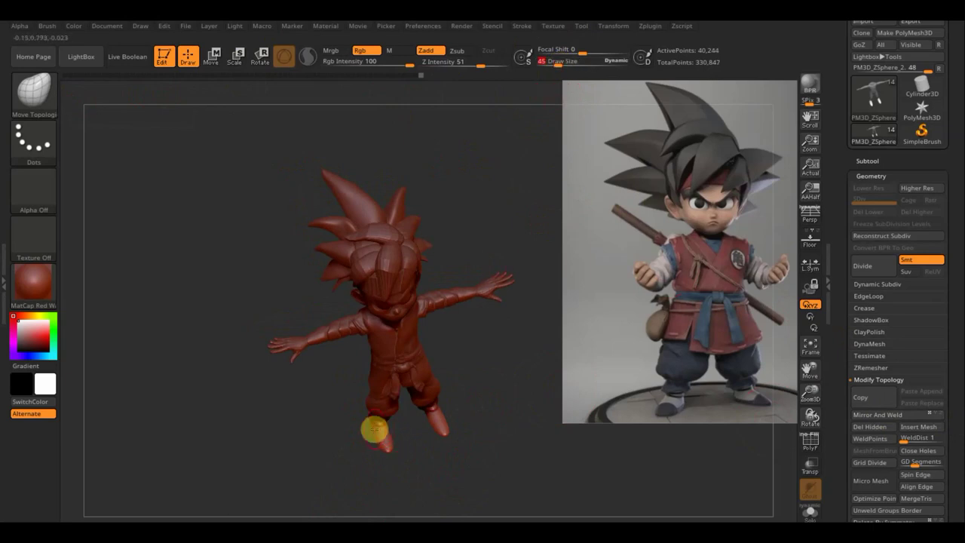
Inspect the legs from side and front, then copy the piece via Modify Topology
mouse_move(416, 427)
shift+mouse_down()
mouse_move(482, 409)
mouse_move(435, 468)
shift+mouse_up()
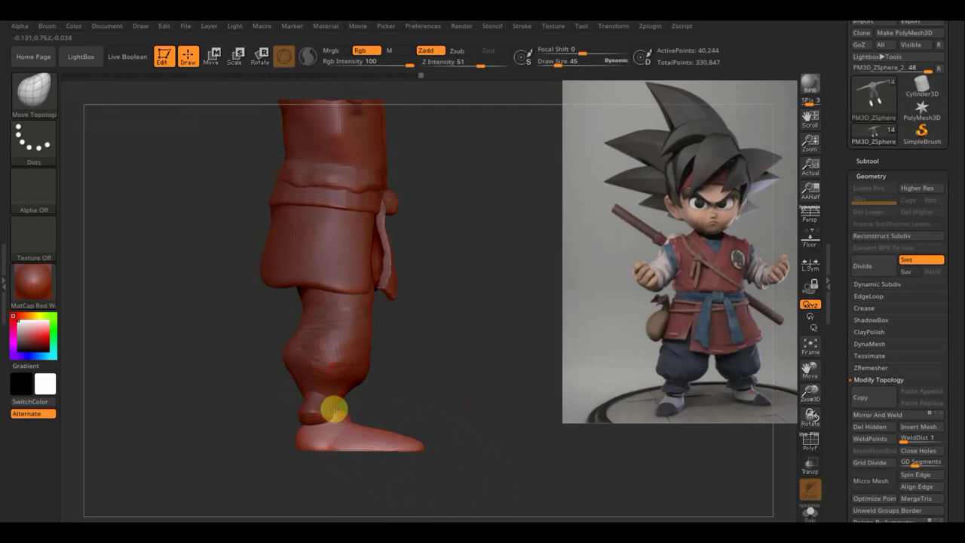
mouse_move(374, 401)
mouse_down()
mouse_move(285, 402)
mouse_move(295, 407)
mouse_up()
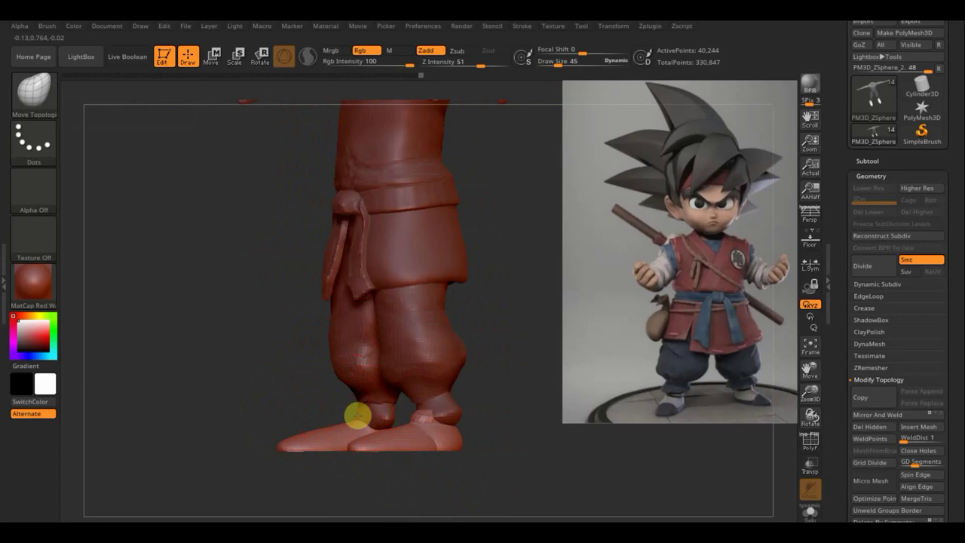
mouse_move(340, 403)
mouse_down()
mouse_move(334, 395)
mouse_move(404, 395)
mouse_move(488, 371)
mouse_up()
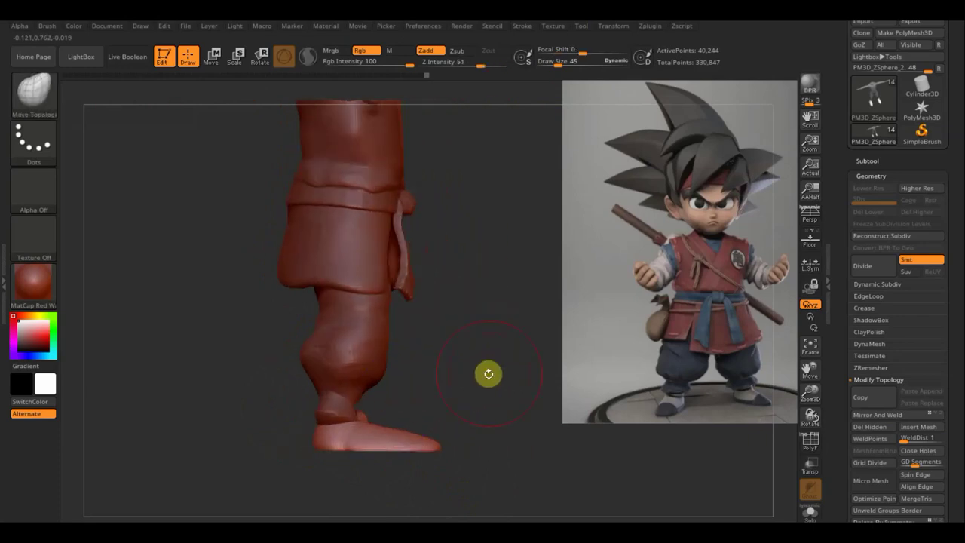
click(897, 400)
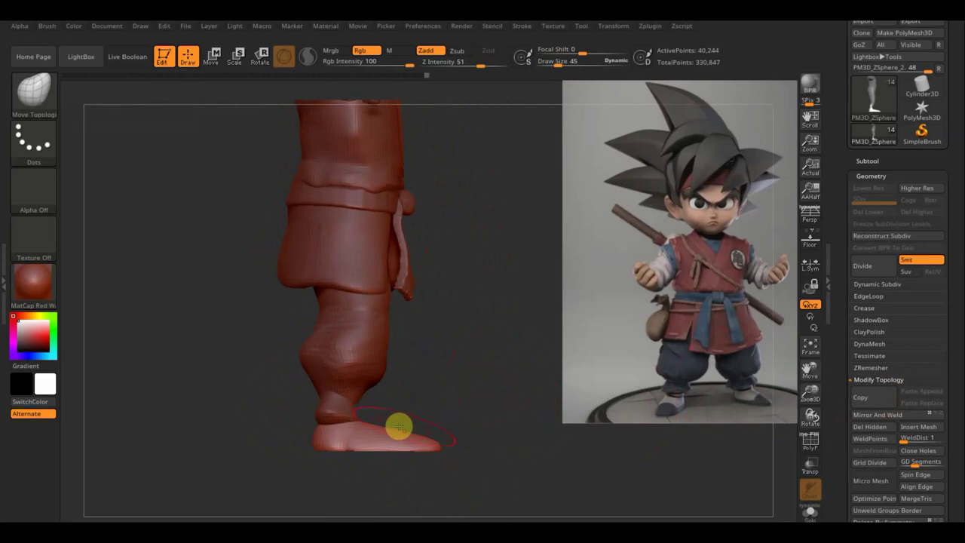
drag(478, 398, 451, 483)
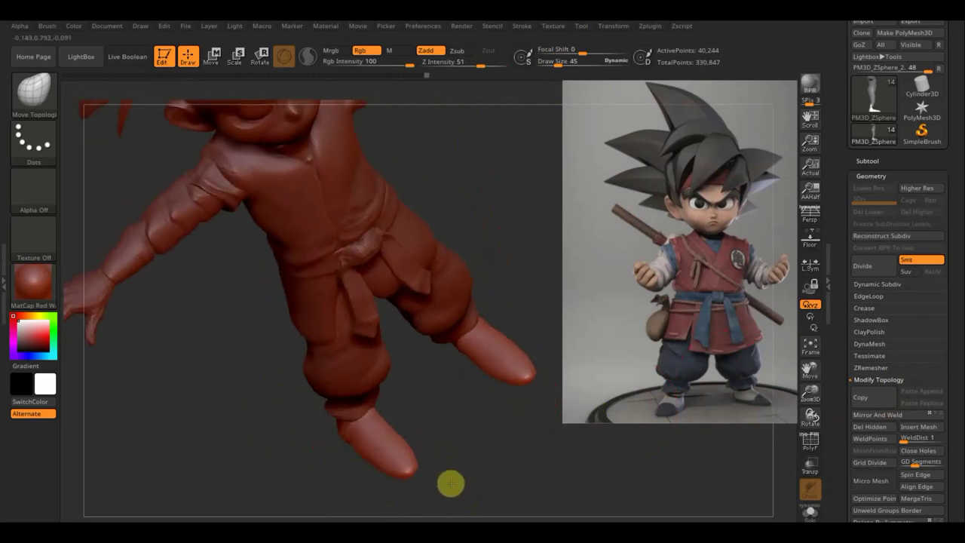
Review the legs from the back and make the Extract2 pants piece active
key(shift)
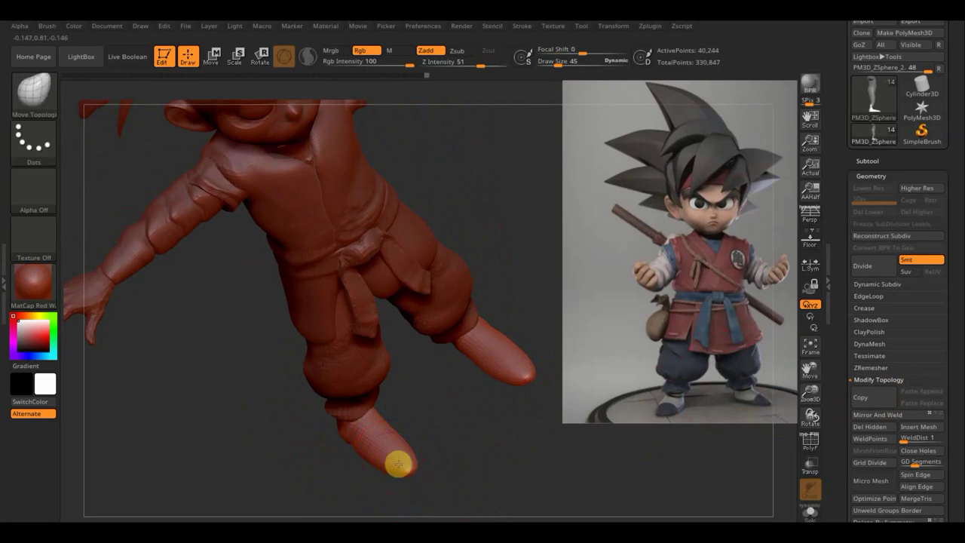
shift+drag(493, 458, 504, 470)
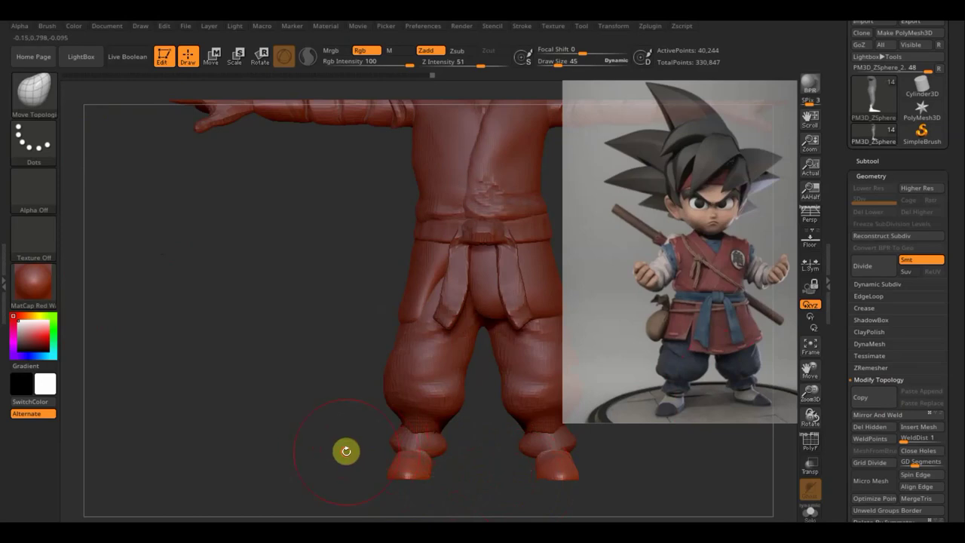
mouse_move(345, 448)
mouse_down()
mouse_move(488, 454)
mouse_move(520, 467)
mouse_move(499, 478)
mouse_up()
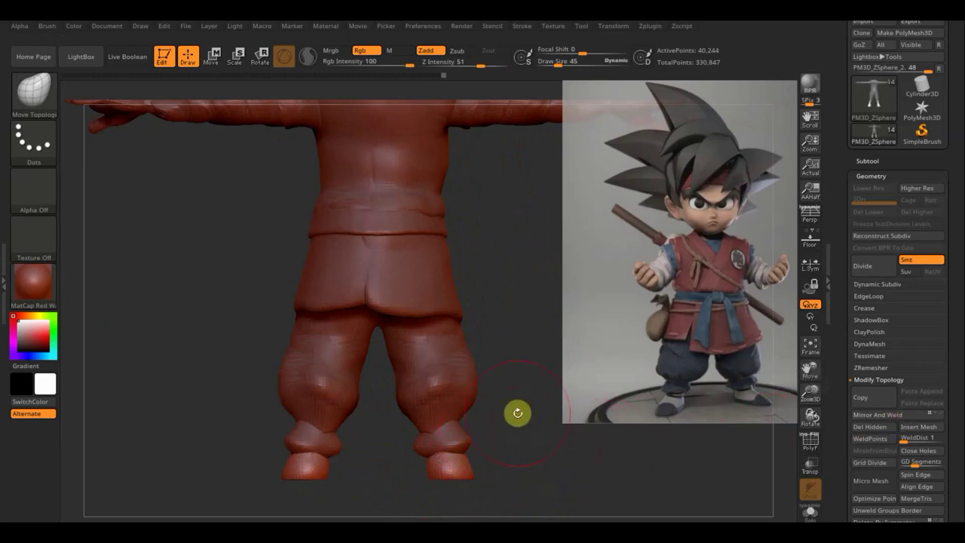
key(n)
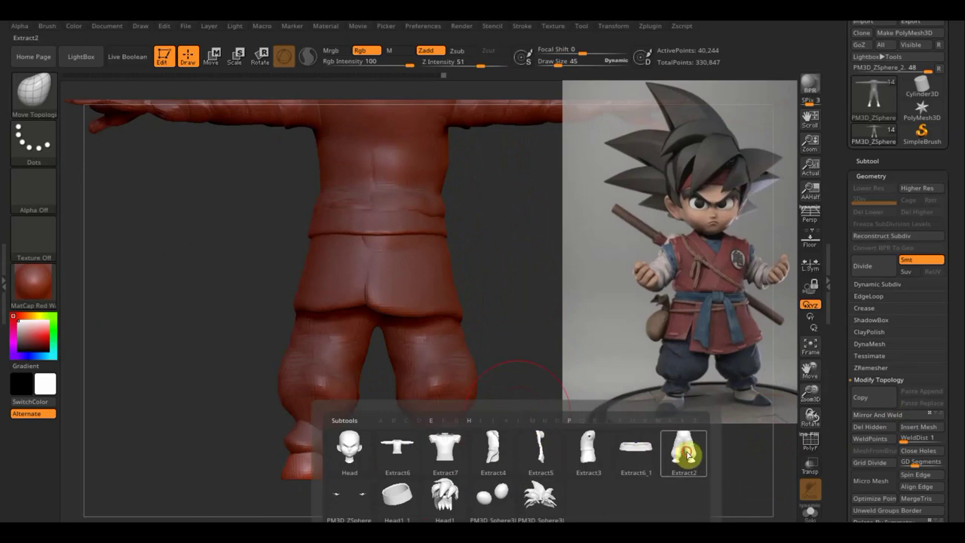
click(681, 445)
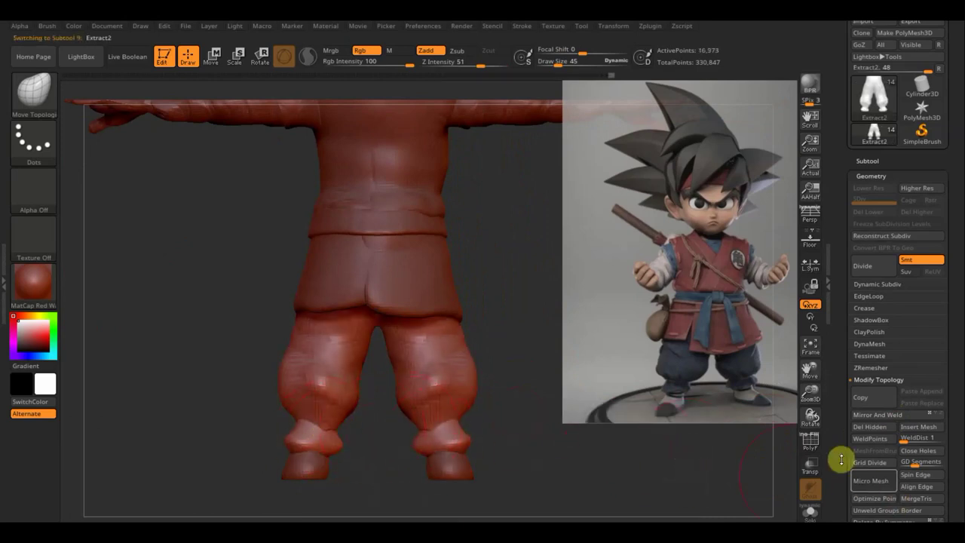
Turn on PolyF and DynaMesh the Extract2 pants at resolution 560, reaching 32,723 points
click(810, 442)
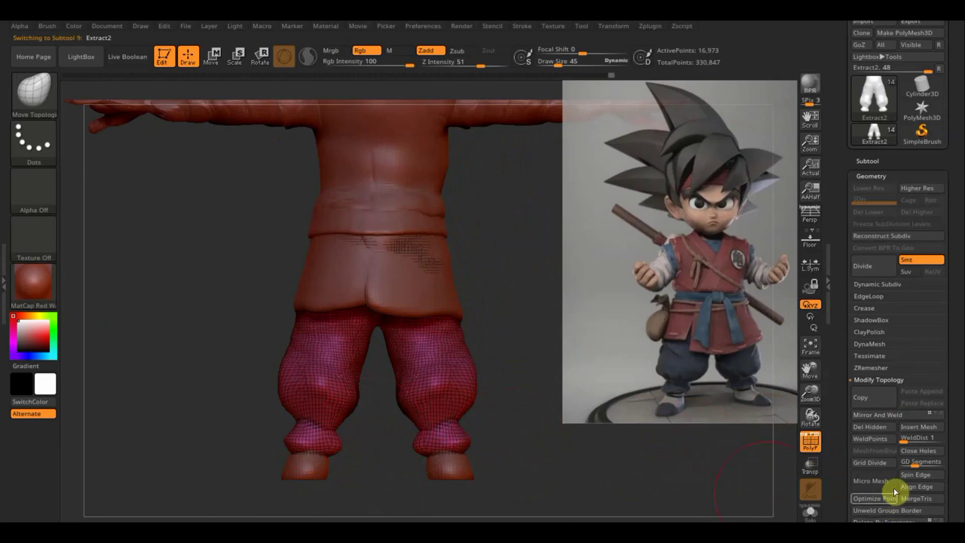
click(871, 345)
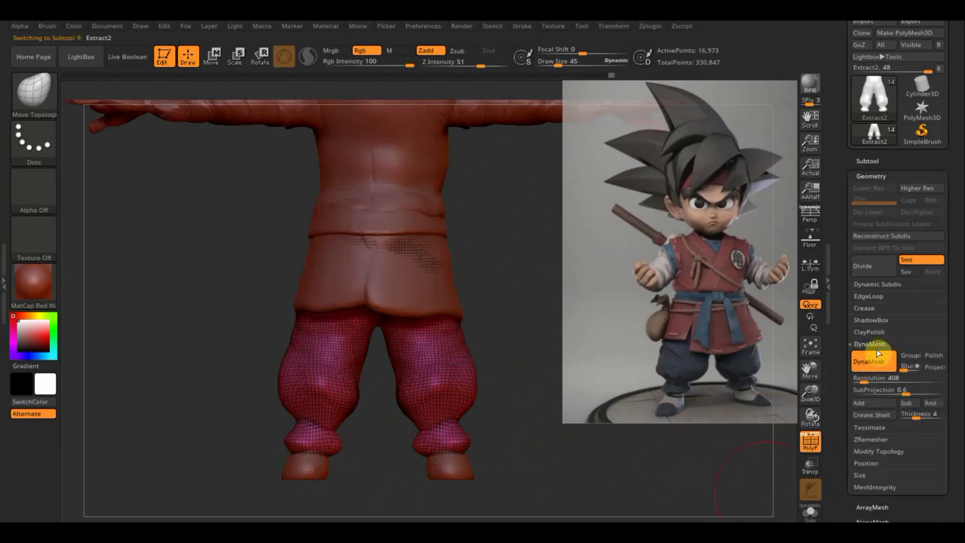
click(866, 378)
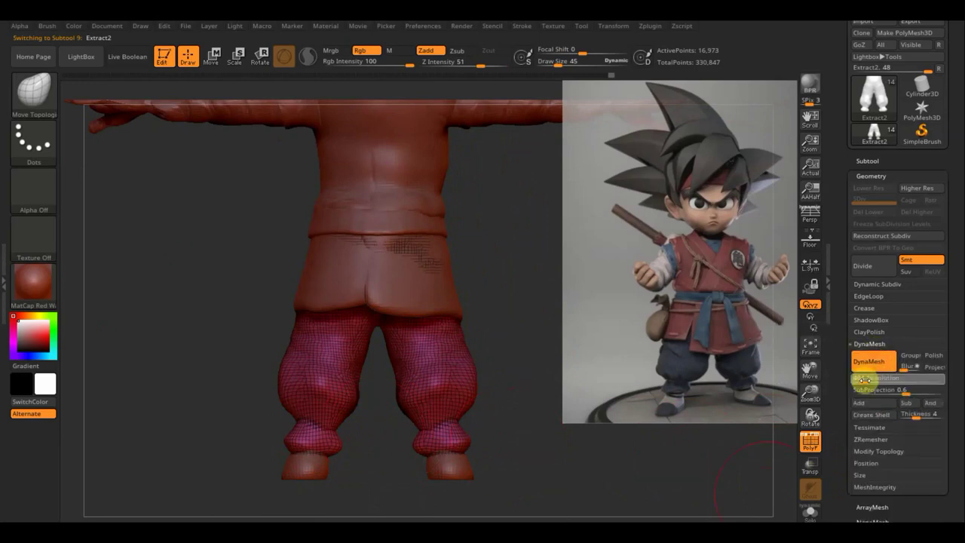
text(560)
click(869, 361)
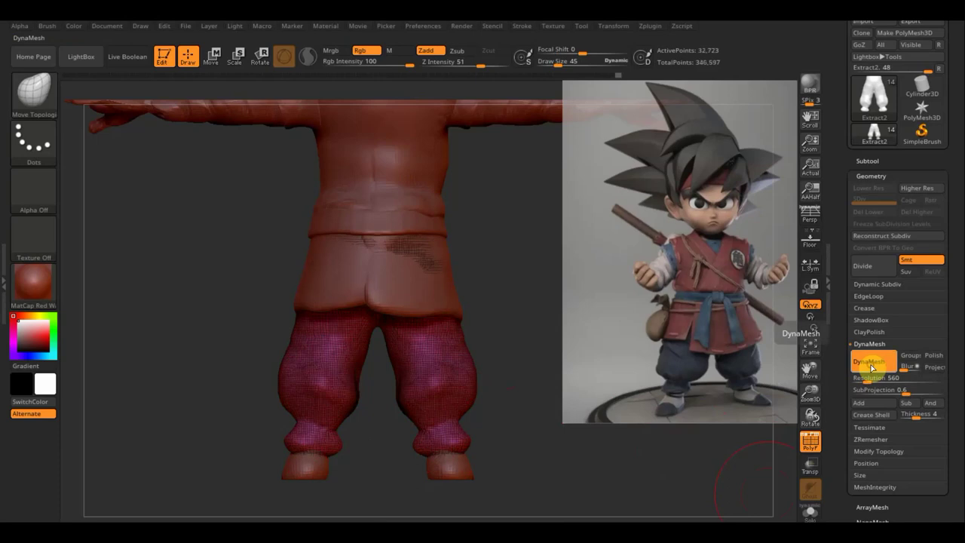
drag(646, 403, 424, 384)
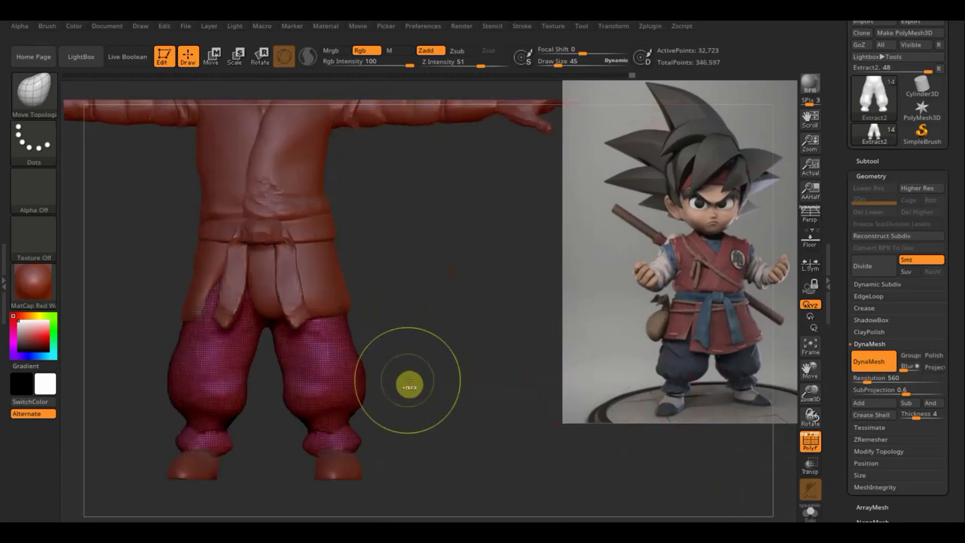
key(ctrl)
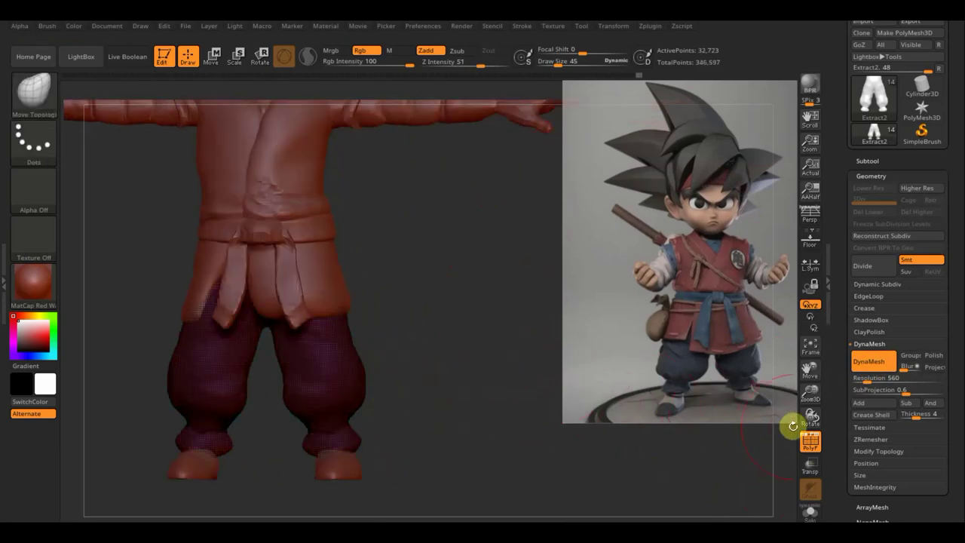
Hide the wireframe, clear the mask, smooth the left ankle cuff, and hide the reference
click(808, 445)
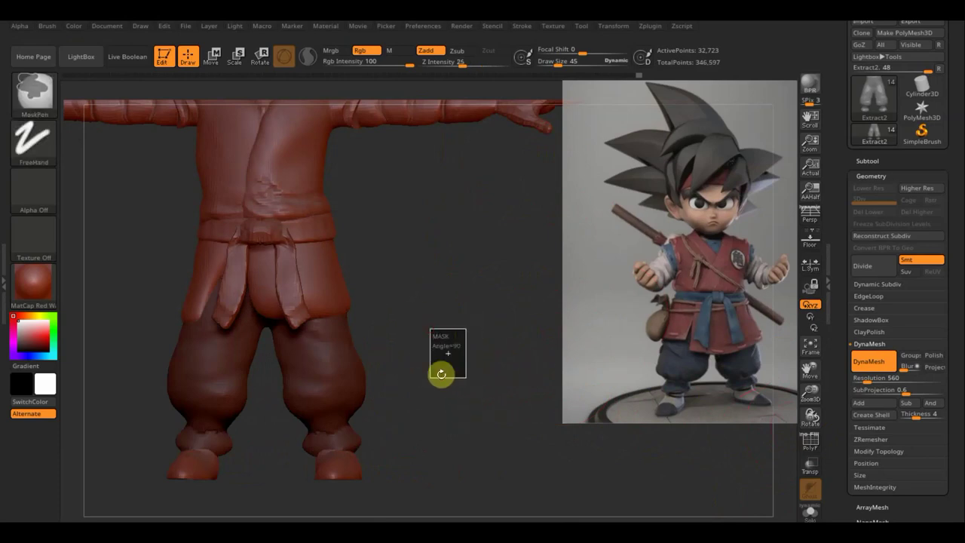
ctrl+click(439, 373)
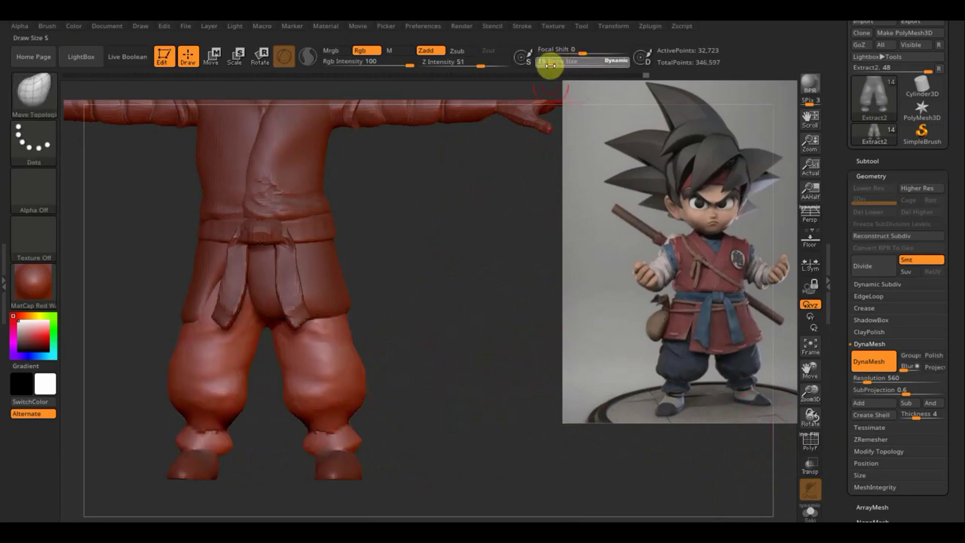
key(shift)
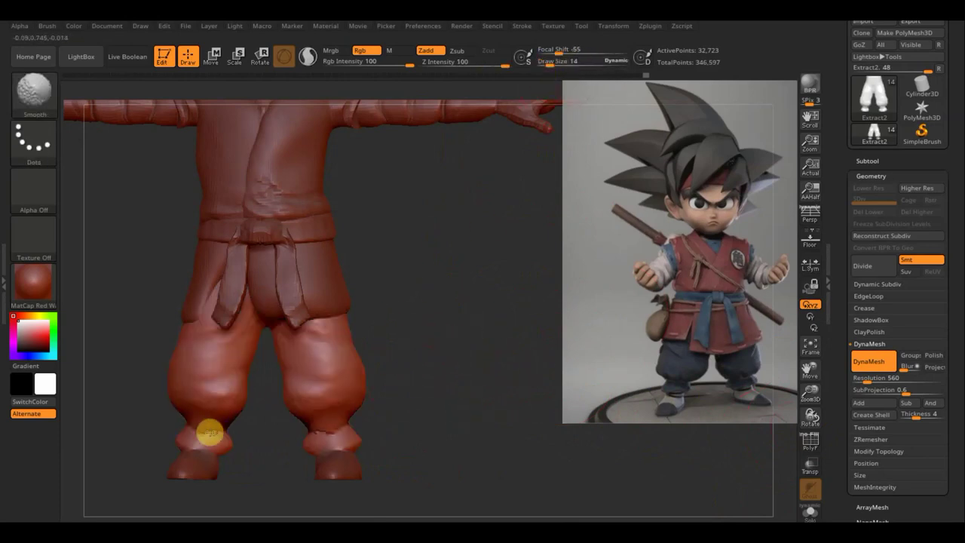
shift+drag(207, 430, 213, 430)
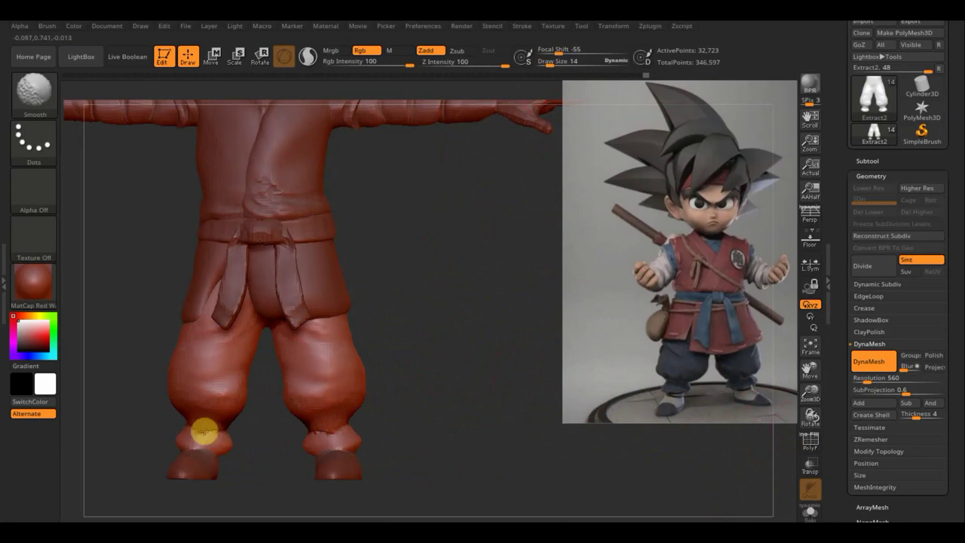
key(shift+z)
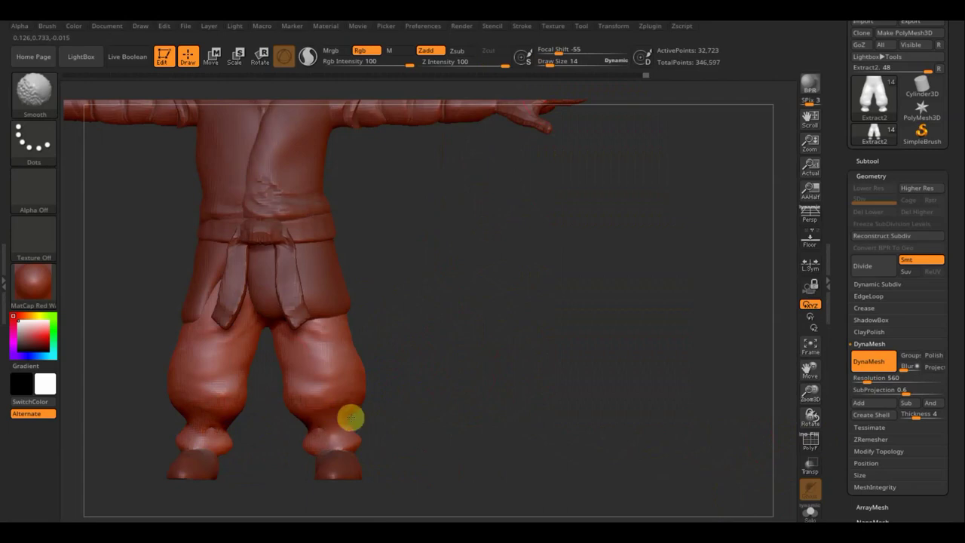
drag(430, 405, 349, 409)
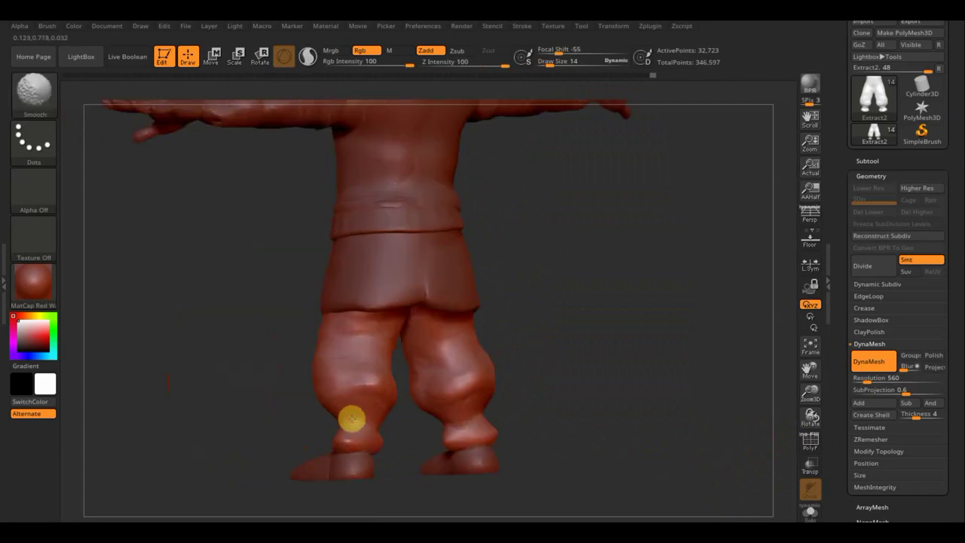
shift+drag(293, 360, 286, 354)
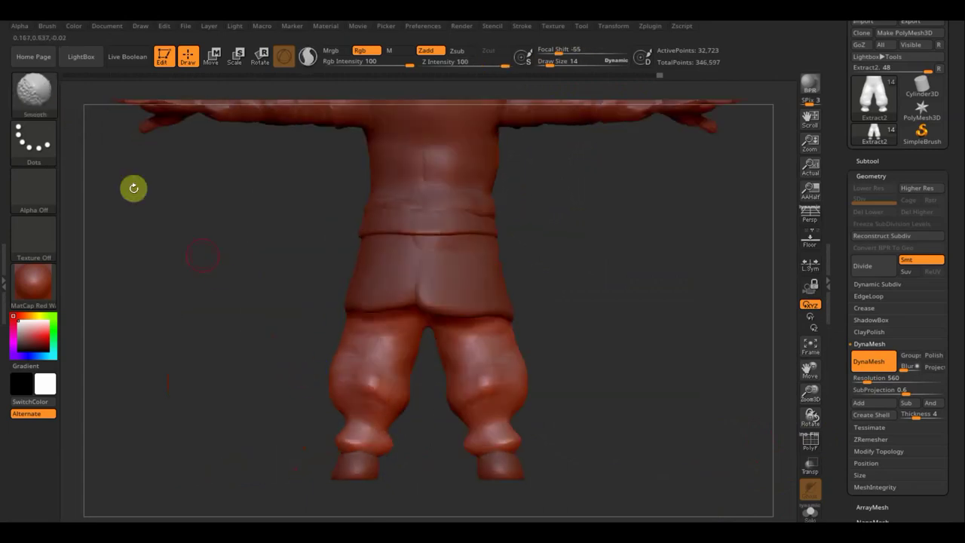
Pick the ClayBuildup brush and turn to a full back view of the pants
click(37, 89)
click(149, 109)
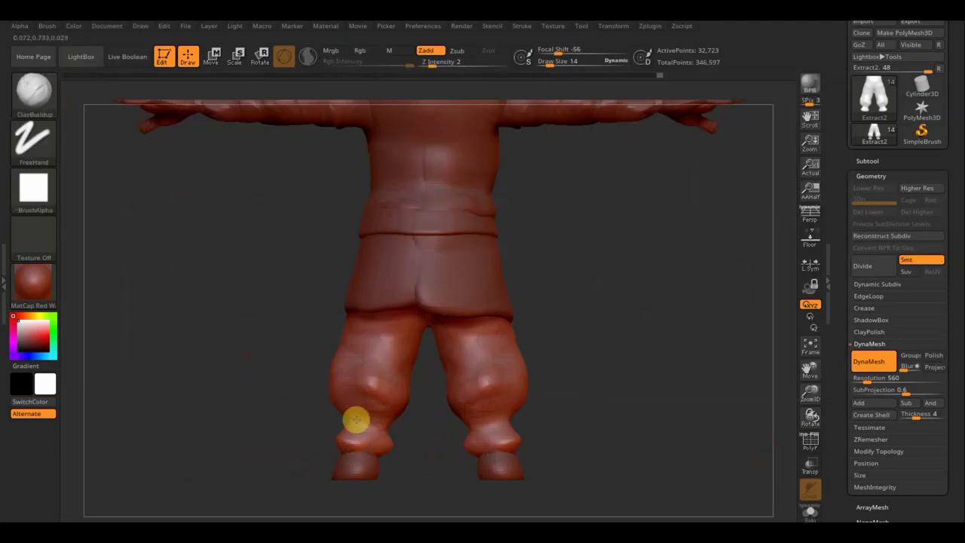
drag(279, 407, 339, 407)
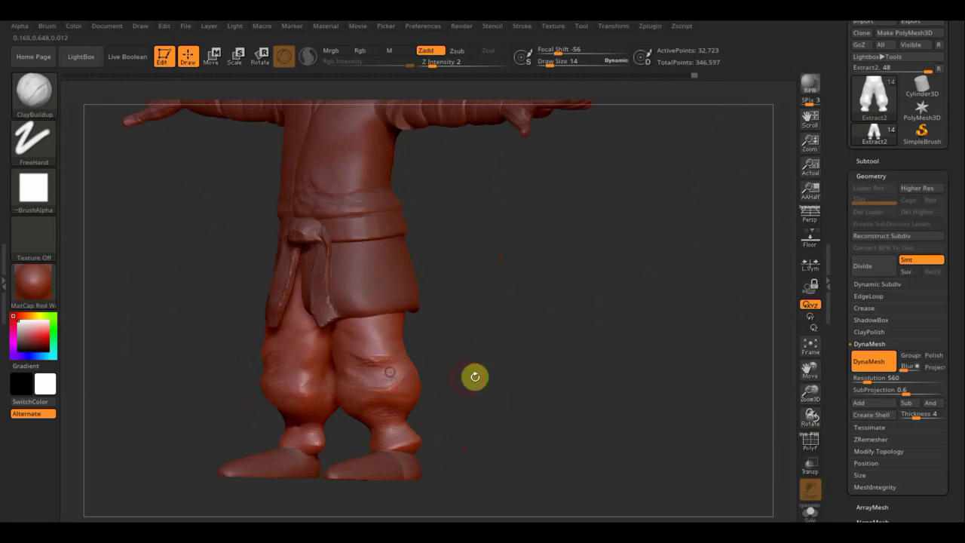
mouse_move(475, 377)
mouse_down()
mouse_move(532, 372)
mouse_move(521, 385)
mouse_up()
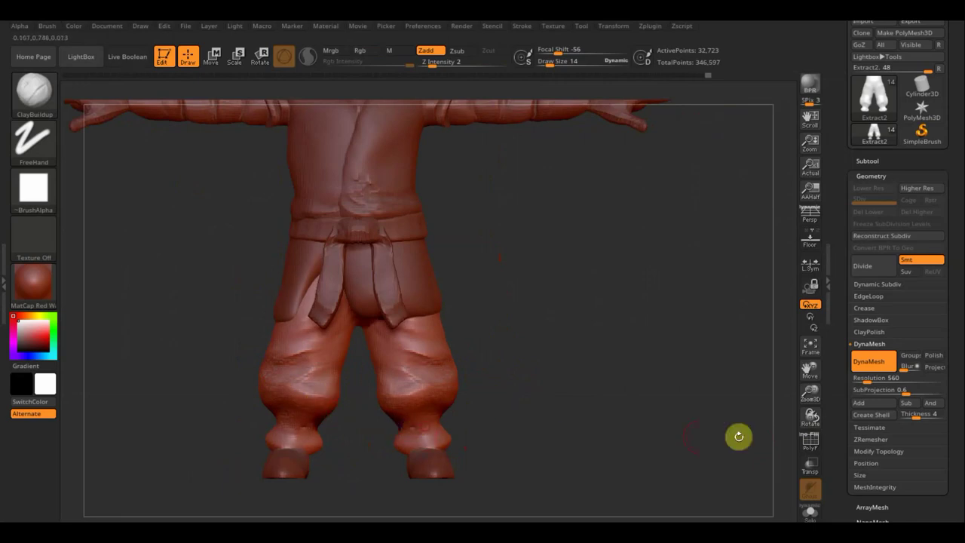
Remesh the pants into even geometry and inspect the legs from side and back
click(880, 363)
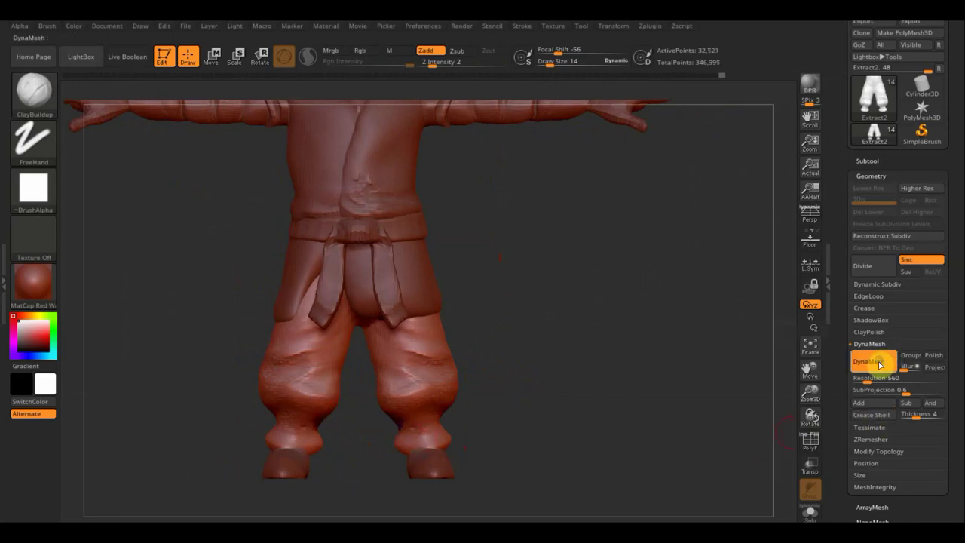
drag(556, 410, 577, 405)
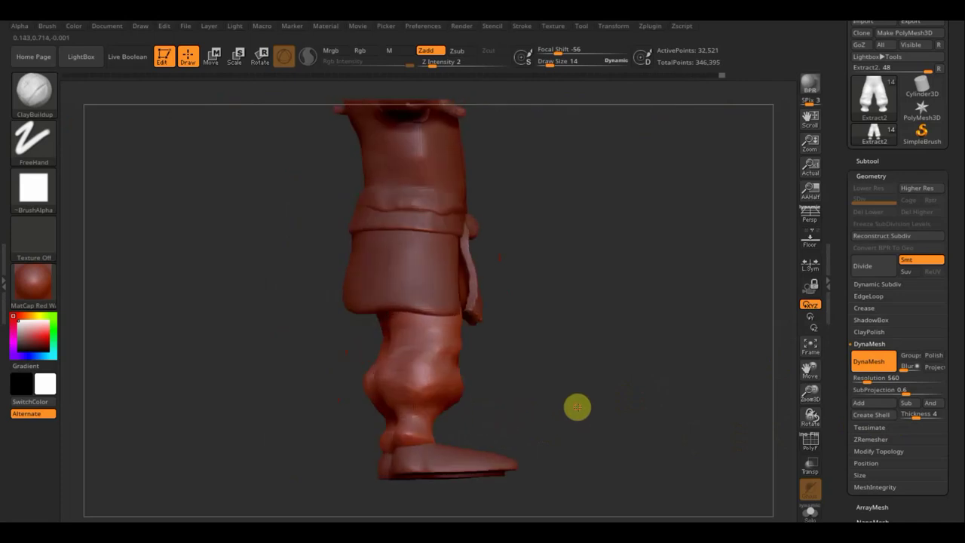
key(shift)
drag(415, 346, 582, 358)
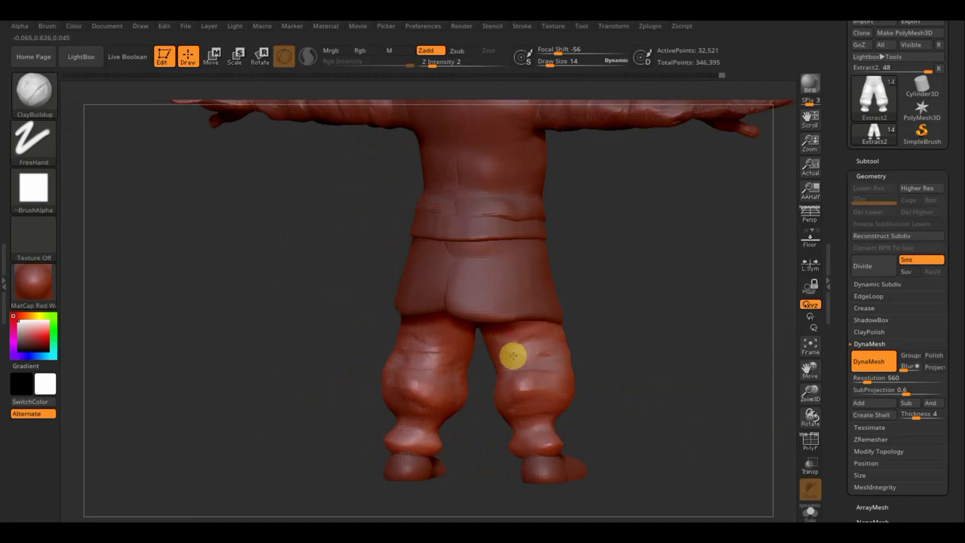
mouse_move(564, 359)
mouse_down()
mouse_move(576, 366)
mouse_move(545, 355)
mouse_up()
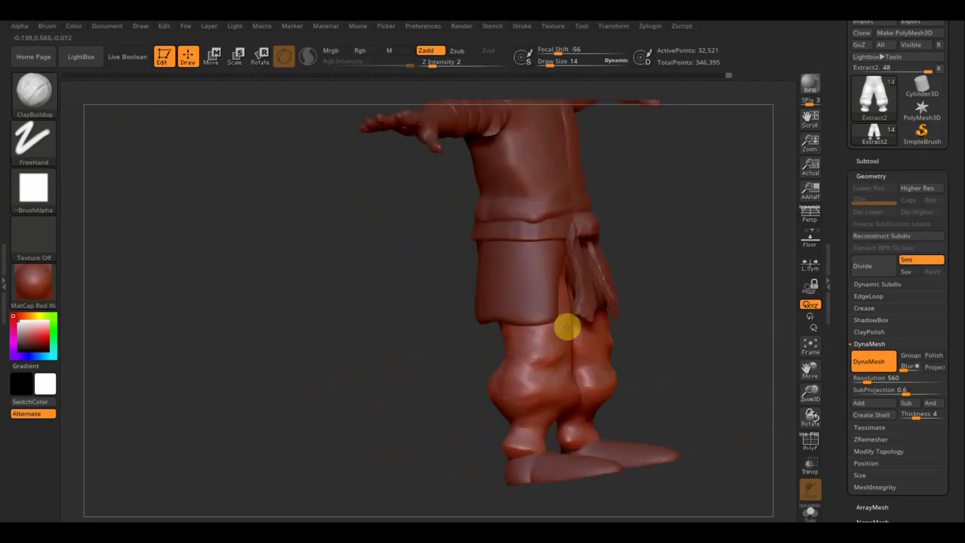
View the legs from behind and three-quarter side, then smooth the ankle surface
drag(347, 325, 483, 343)
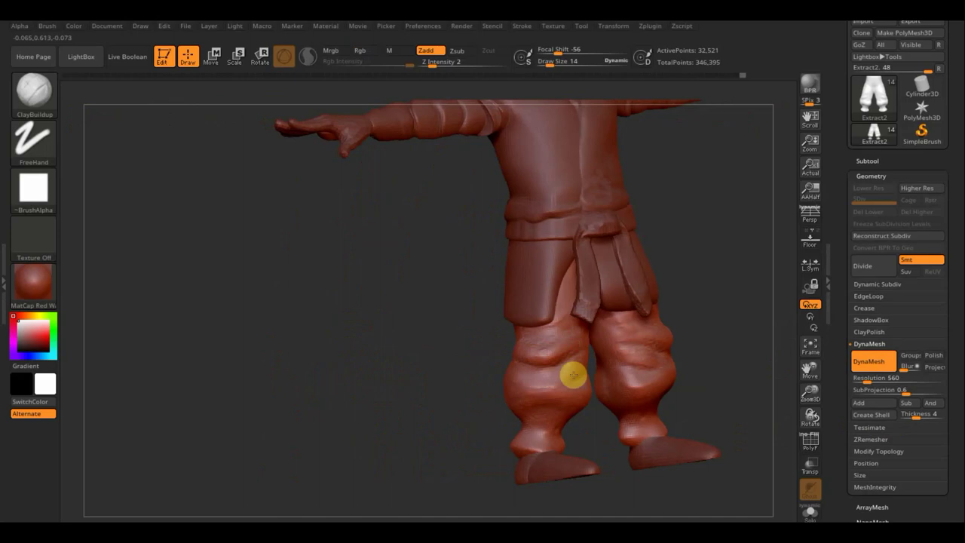
shift+drag(747, 357, 724, 377)
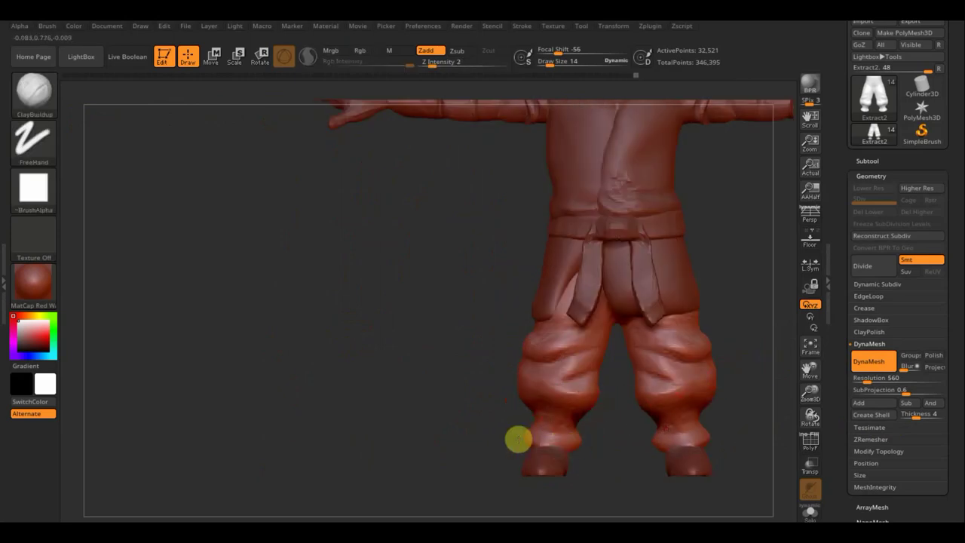
mouse_move(461, 435)
mouse_down()
mouse_move(534, 450)
mouse_move(476, 469)
mouse_up()
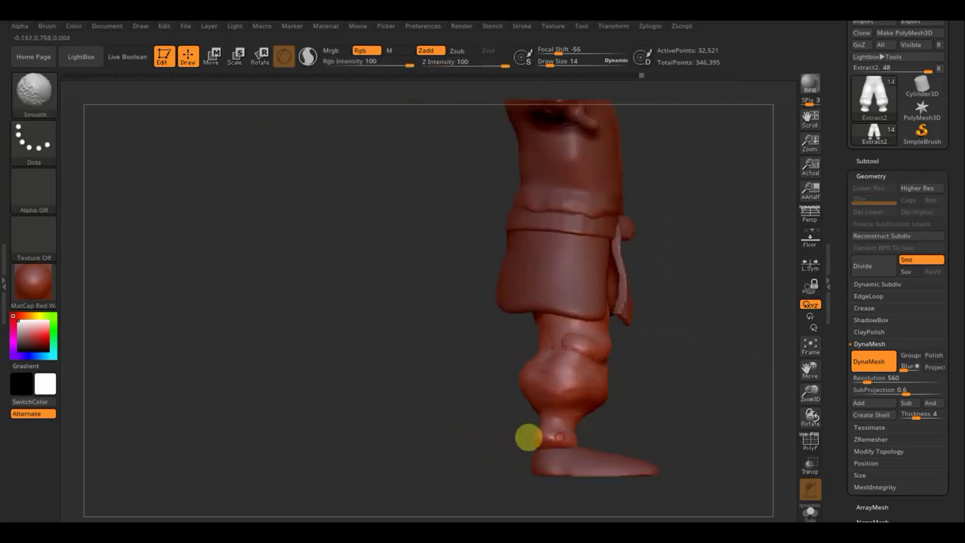
shift+drag(528, 437, 534, 441)
Push the ankle cuff with the Move Topological brush at size 36, then undo it
click(41, 92)
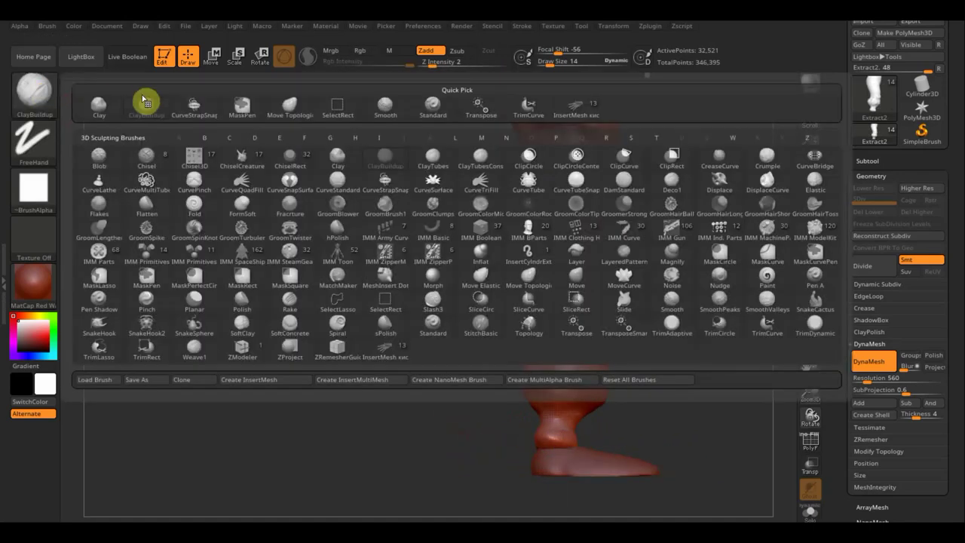
click(291, 112)
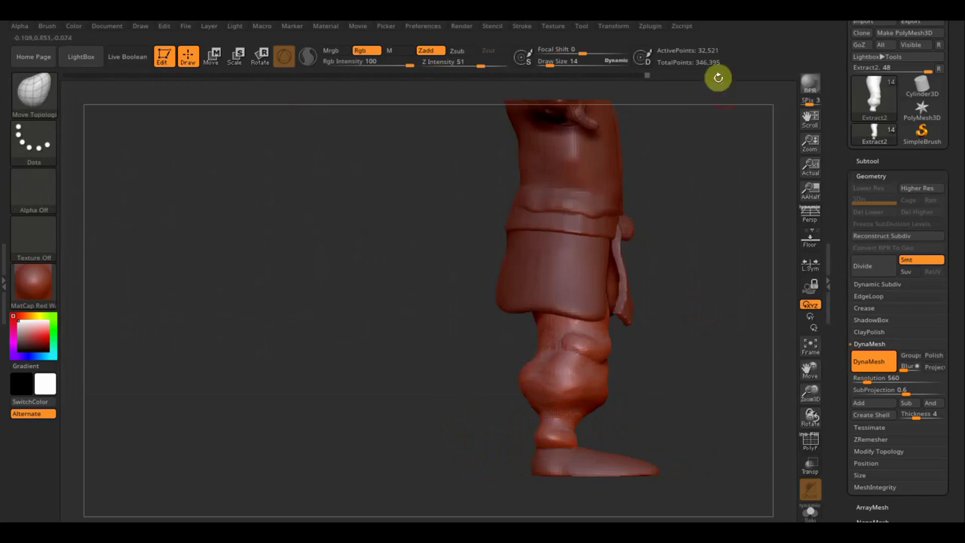
drag(555, 63, 558, 63)
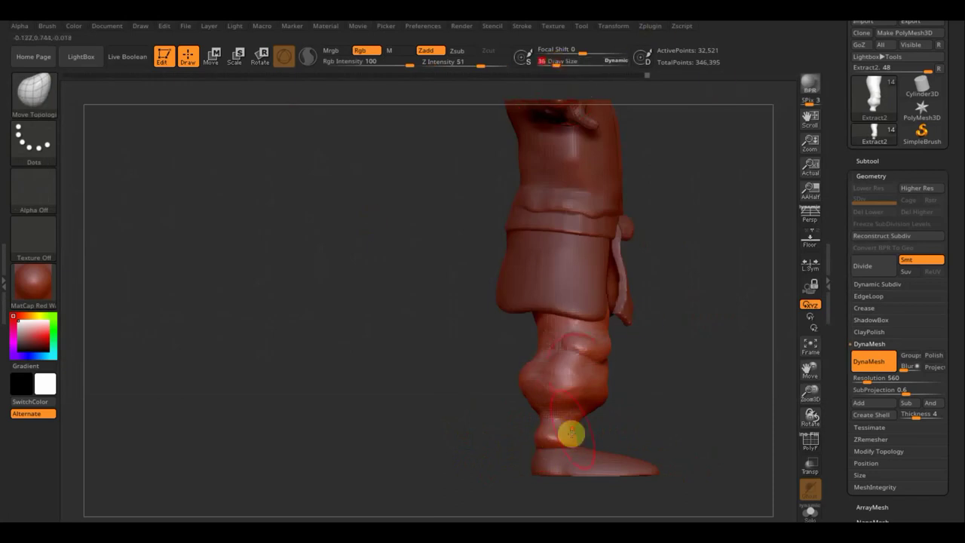
mouse_move(541, 451)
mouse_down()
mouse_move(533, 433)
mouse_move(563, 443)
mouse_up()
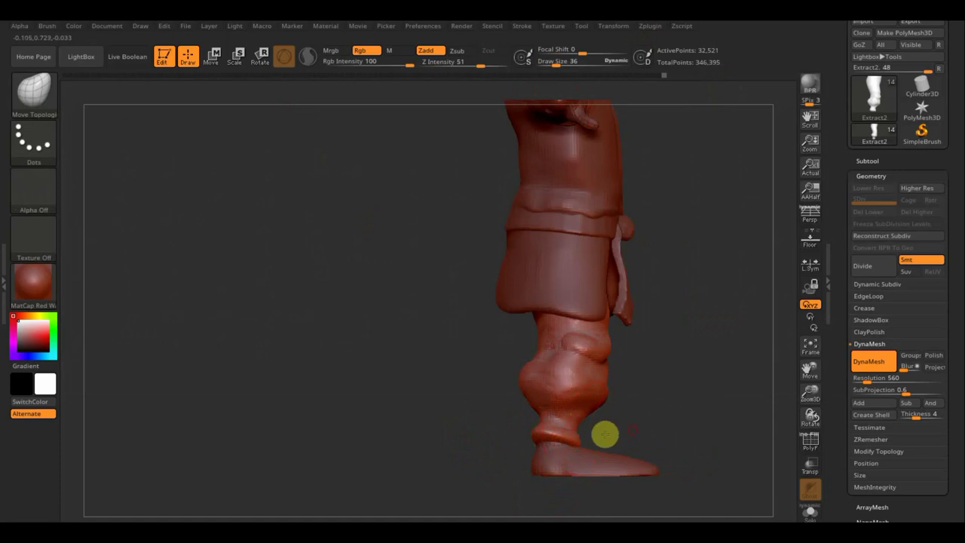
mouse_move(605, 434)
mouse_down()
mouse_move(575, 432)
mouse_move(593, 430)
mouse_up()
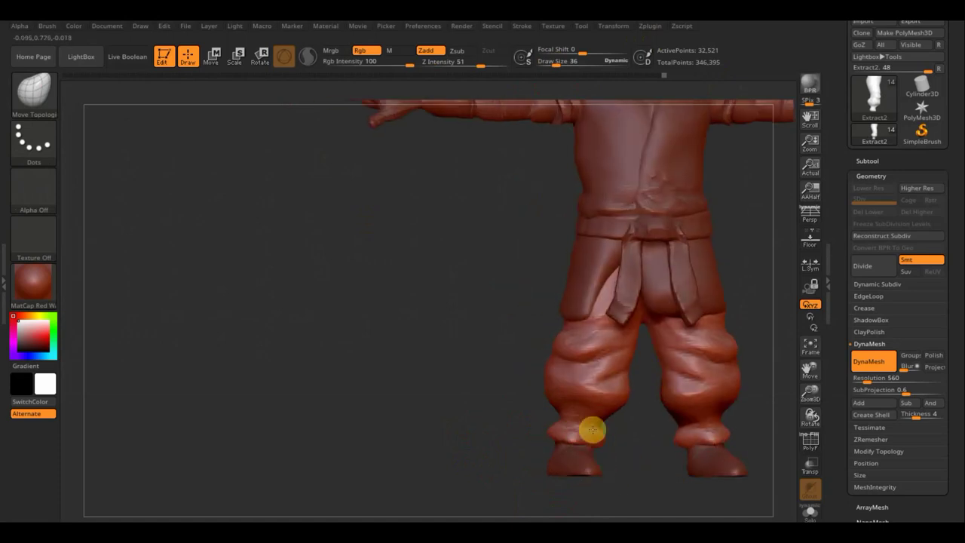
key(ctrl+z)
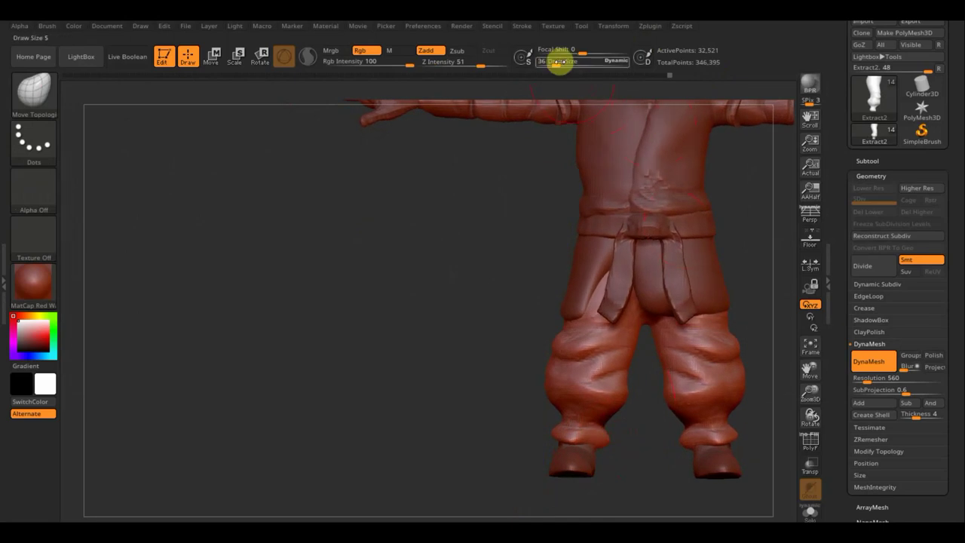
Set the brush Draw Size to 21 and nudge the pant legs' outer contour
drag(557, 63, 552, 67)
text(21)
key(Return)
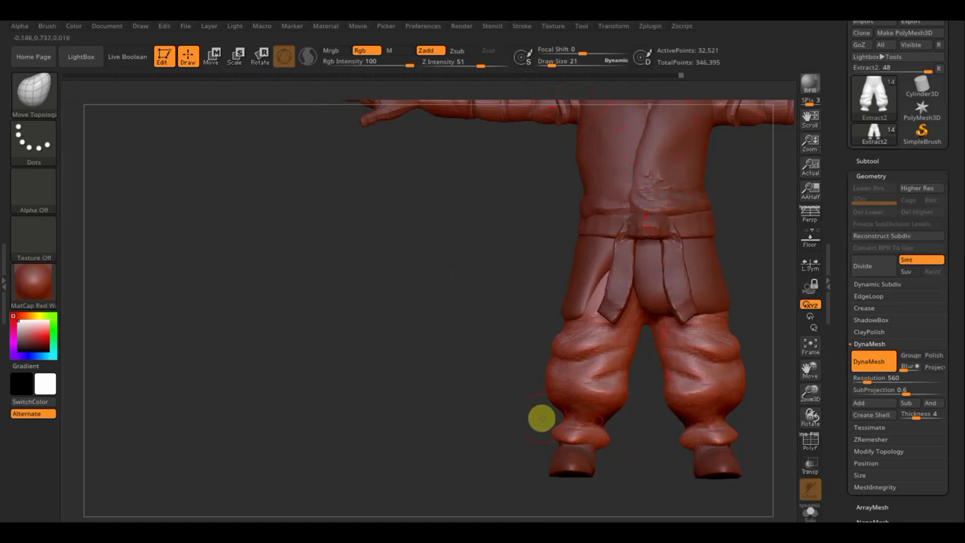
mouse_move(541, 419)
mouse_down()
mouse_move(530, 410)
mouse_move(575, 415)
mouse_up()
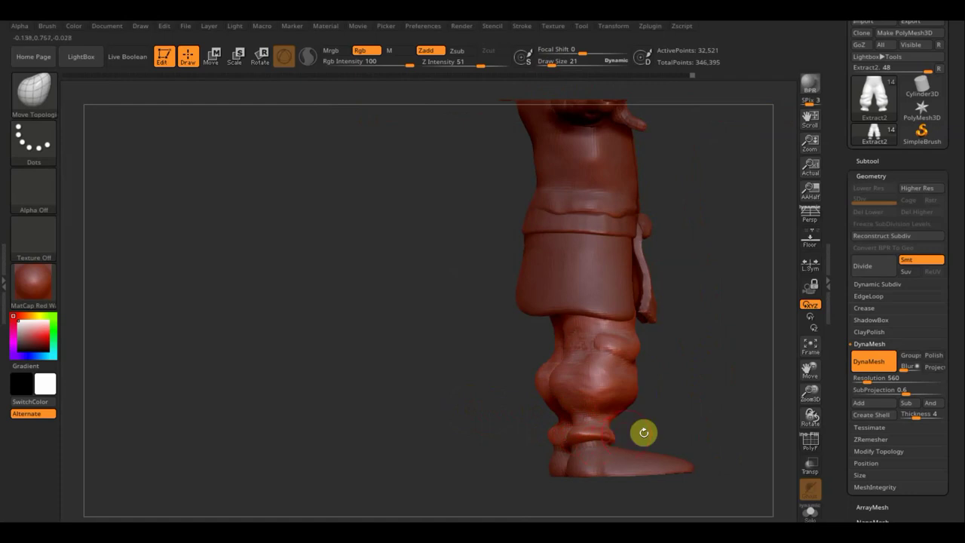
mouse_move(642, 430)
mouse_down()
mouse_move(692, 429)
mouse_move(618, 445)
mouse_up()
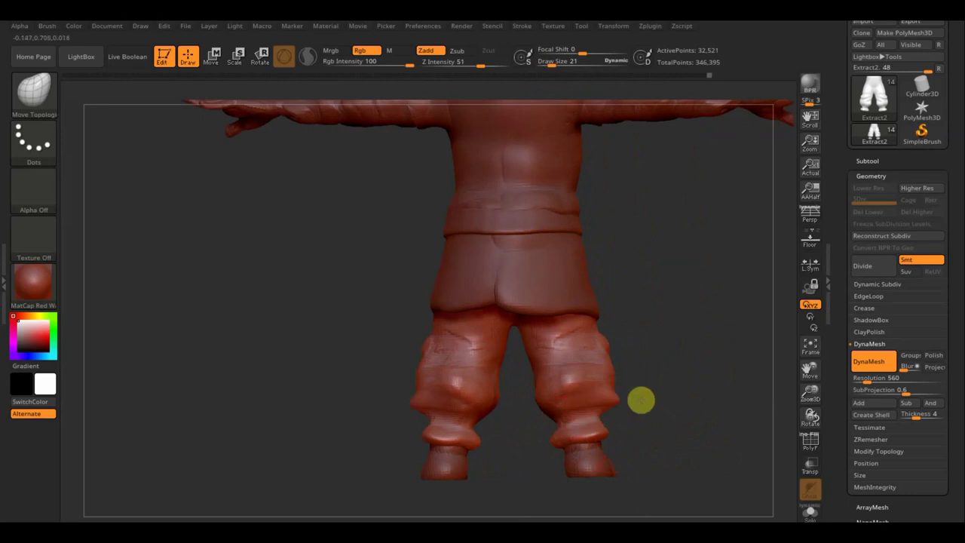
drag(640, 399, 618, 407)
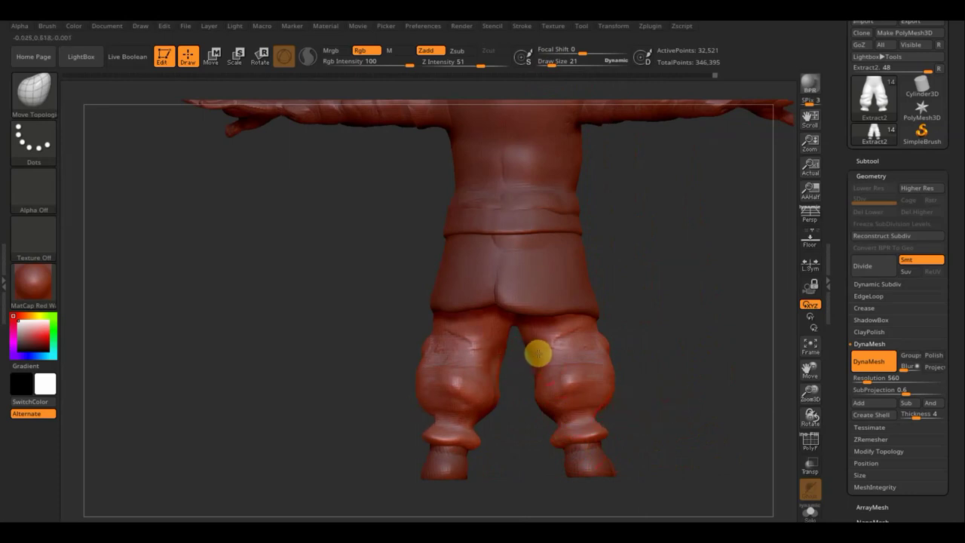
Smooth the folds on the left pant leg from a back view
drag(709, 276, 596, 288)
key(shift)
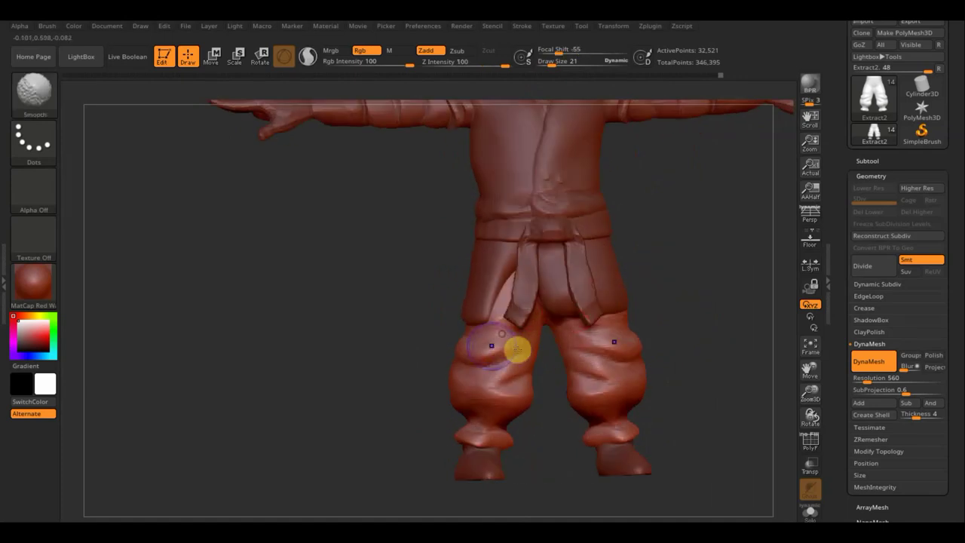
mouse_move(517, 350)
shift+mouse_down()
mouse_move(506, 381)
mouse_move(468, 381)
mouse_move(462, 411)
shift+mouse_up()
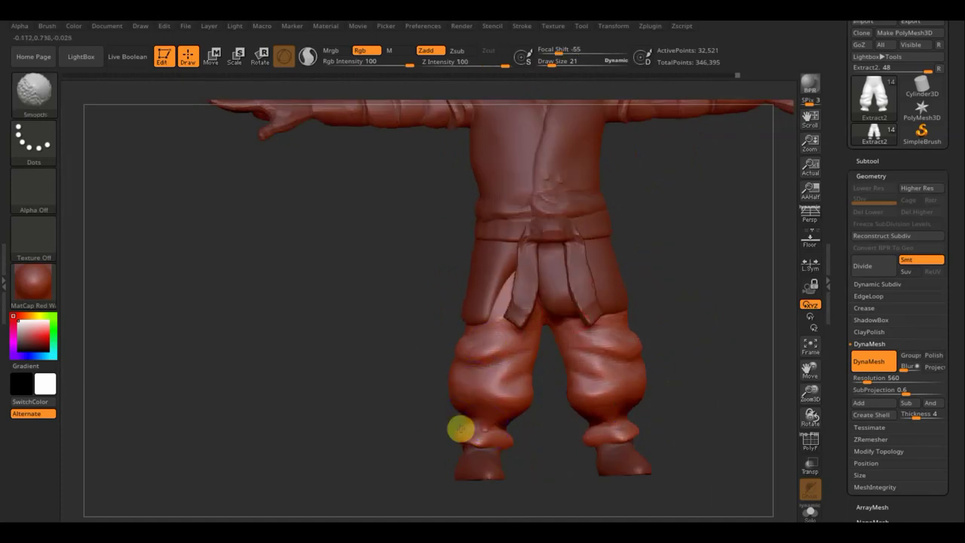
mouse_move(700, 357)
shift+mouse_down()
mouse_move(715, 375)
mouse_move(698, 347)
mouse_move(627, 362)
mouse_move(618, 339)
shift+mouse_up()
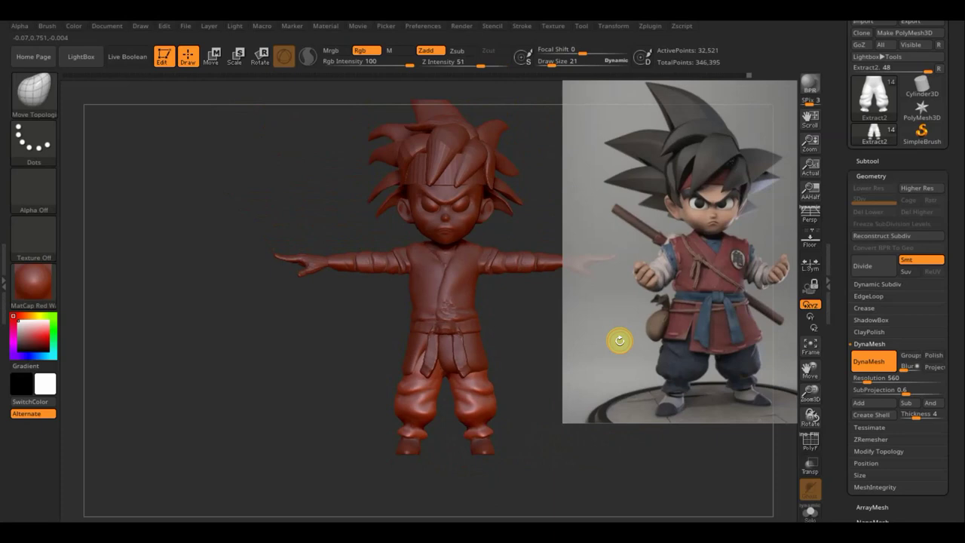
Expand the Subtool list, then reselect Move Topological via the B-M-T brush hotkeys
click(871, 159)
mouse_move(881, 239)
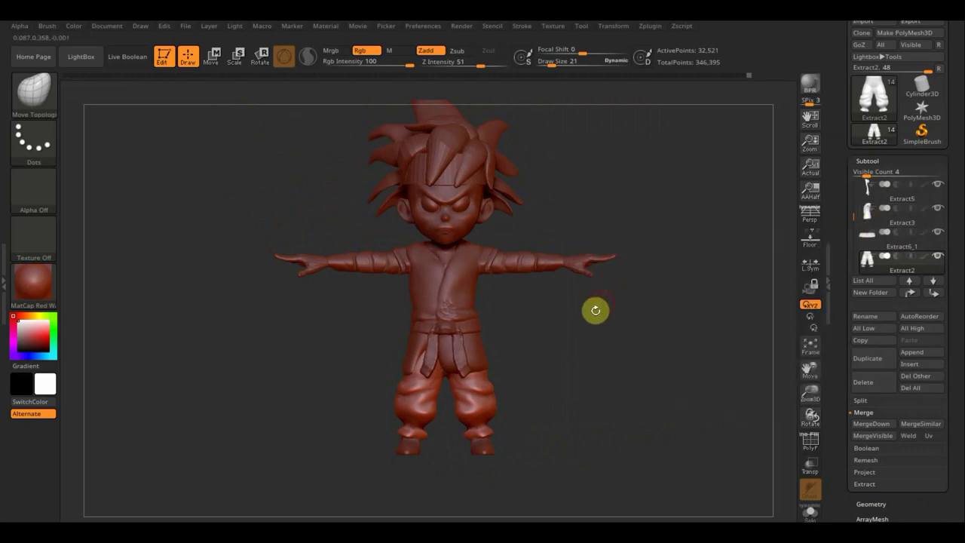
mouse_move(593, 308)
mouse_down()
mouse_move(573, 334)
mouse_move(701, 325)
mouse_move(560, 362)
mouse_move(644, 356)
mouse_up()
key(b)
key(s)
key(t)
key(b)
key(m)
key(t)
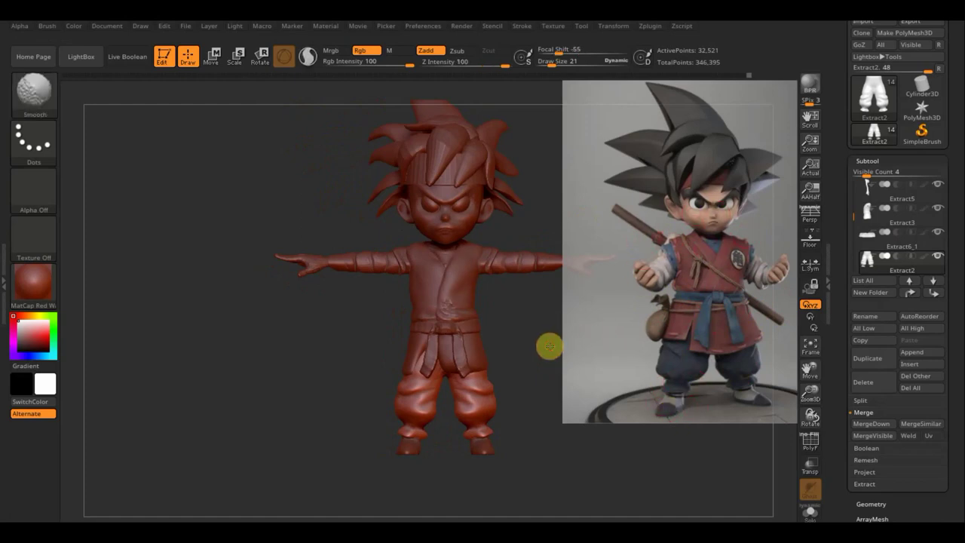
Pan, rotate and tilt the T-pose figure to compare front, profile and top views with the reference
mouse_move(553, 336)
alt+mouse_down()
mouse_move(485, 362)
mouse_move(495, 348)
mouse_move(504, 369)
alt+mouse_up()
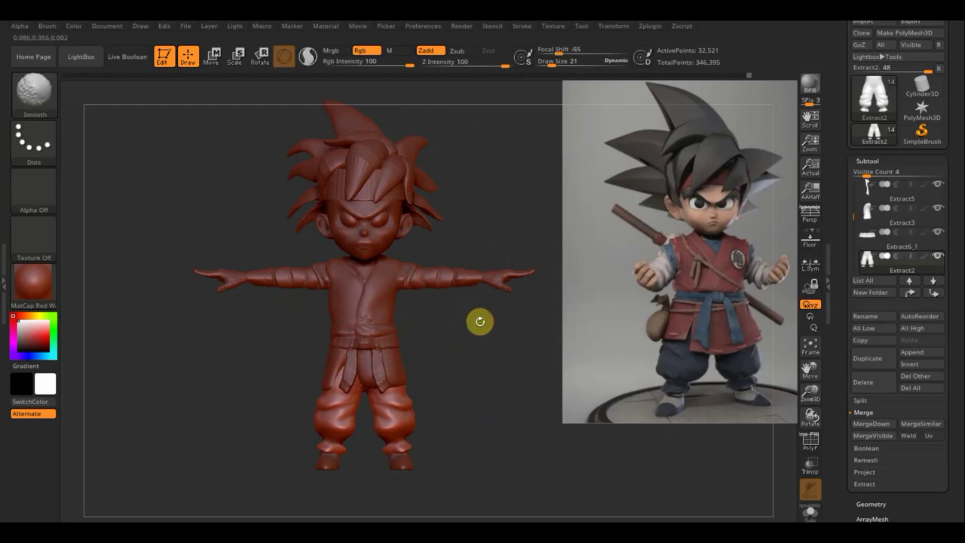
mouse_move(512, 344)
mouse_down()
mouse_move(546, 329)
mouse_move(442, 347)
mouse_move(599, 337)
mouse_move(556, 391)
mouse_move(561, 424)
mouse_up()
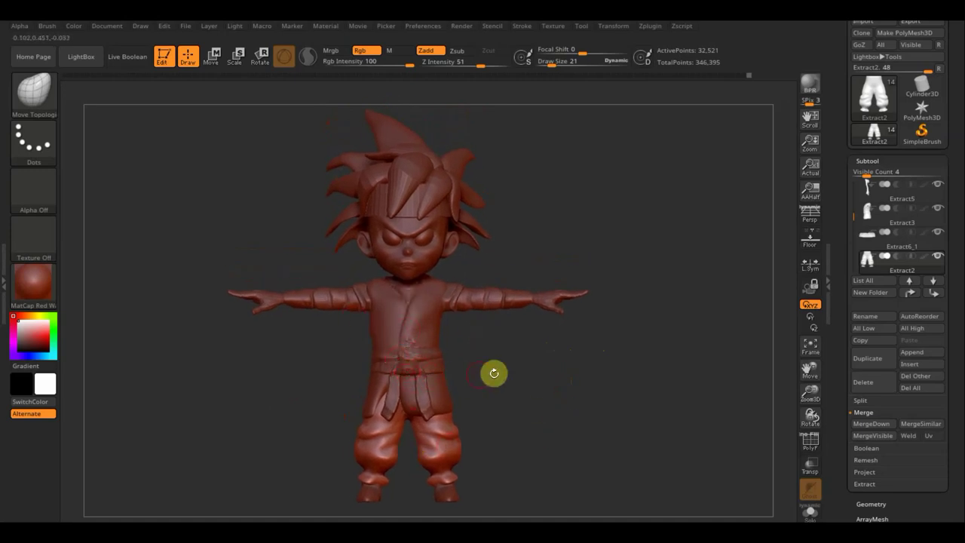
mouse_move(523, 379)
mouse_down()
mouse_move(566, 373)
mouse_move(429, 361)
mouse_up()
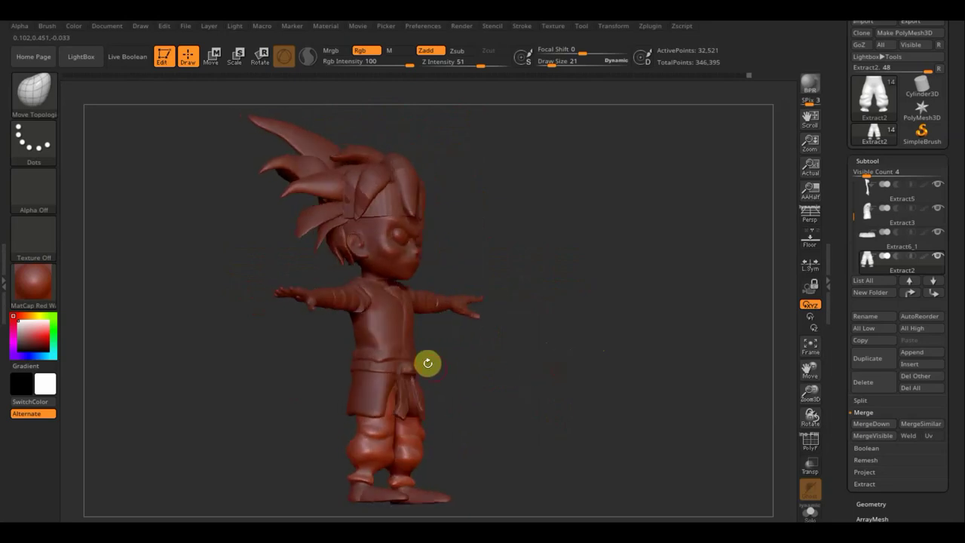
mouse_move(500, 366)
mouse_down()
mouse_move(517, 371)
mouse_move(392, 354)
mouse_up()
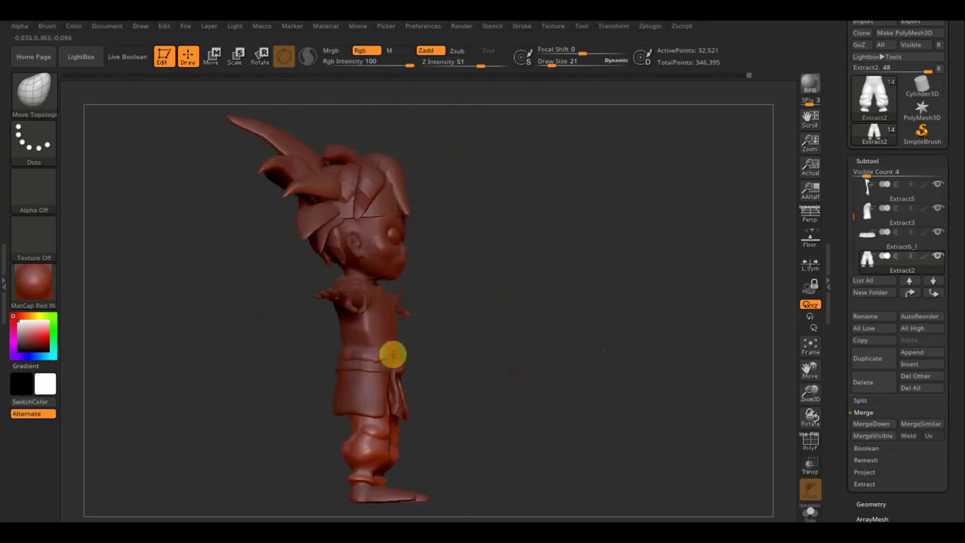
mouse_move(530, 361)
mouse_down()
mouse_move(476, 366)
mouse_move(561, 374)
mouse_up()
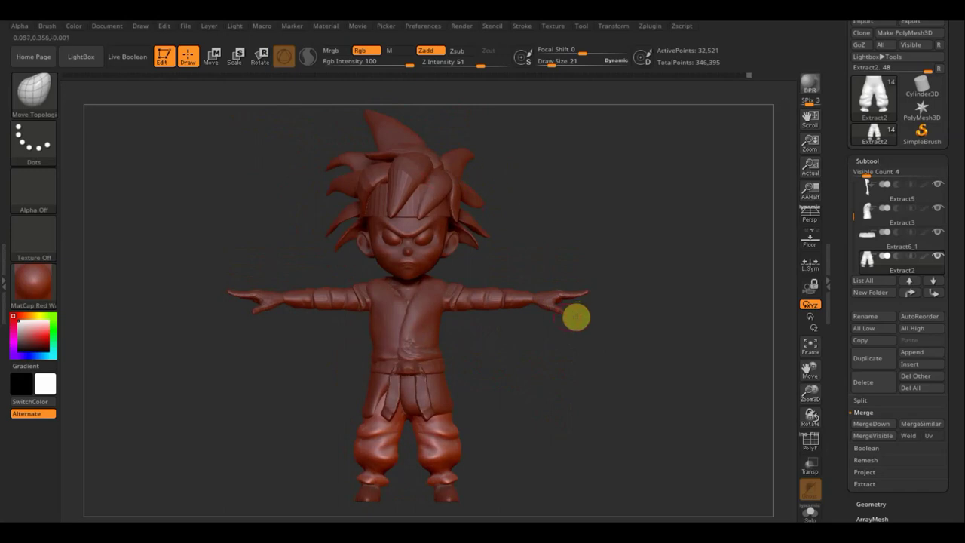
mouse_move(655, 328)
mouse_down()
mouse_move(652, 456)
mouse_move(653, 354)
mouse_move(665, 332)
mouse_move(653, 394)
mouse_up()
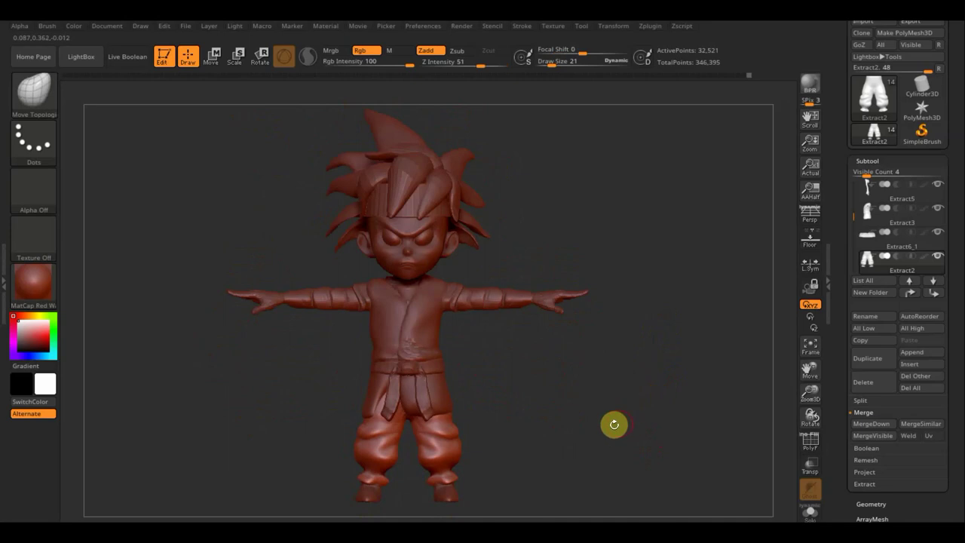
mouse_move(615, 424)
alt+mouse_down()
mouse_move(613, 403)
mouse_move(630, 412)
alt+mouse_up()
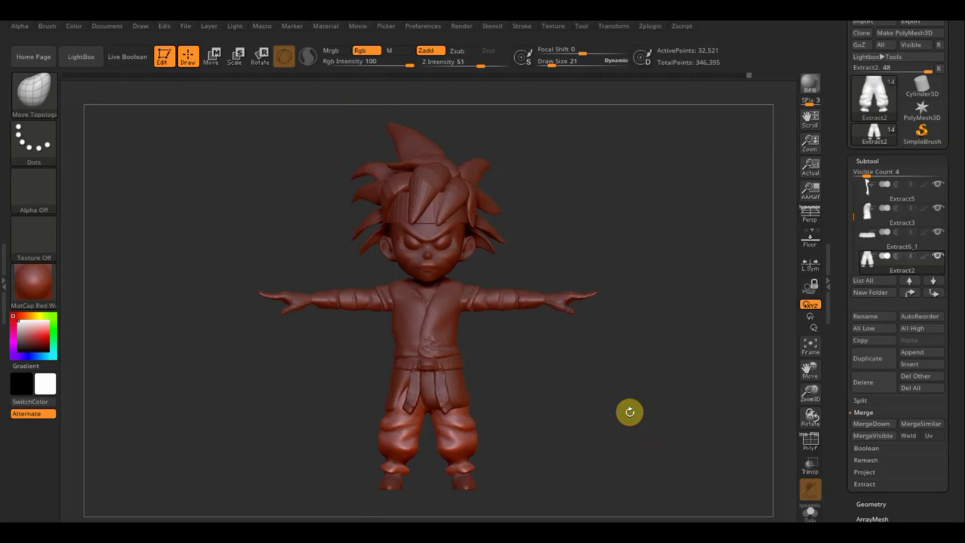